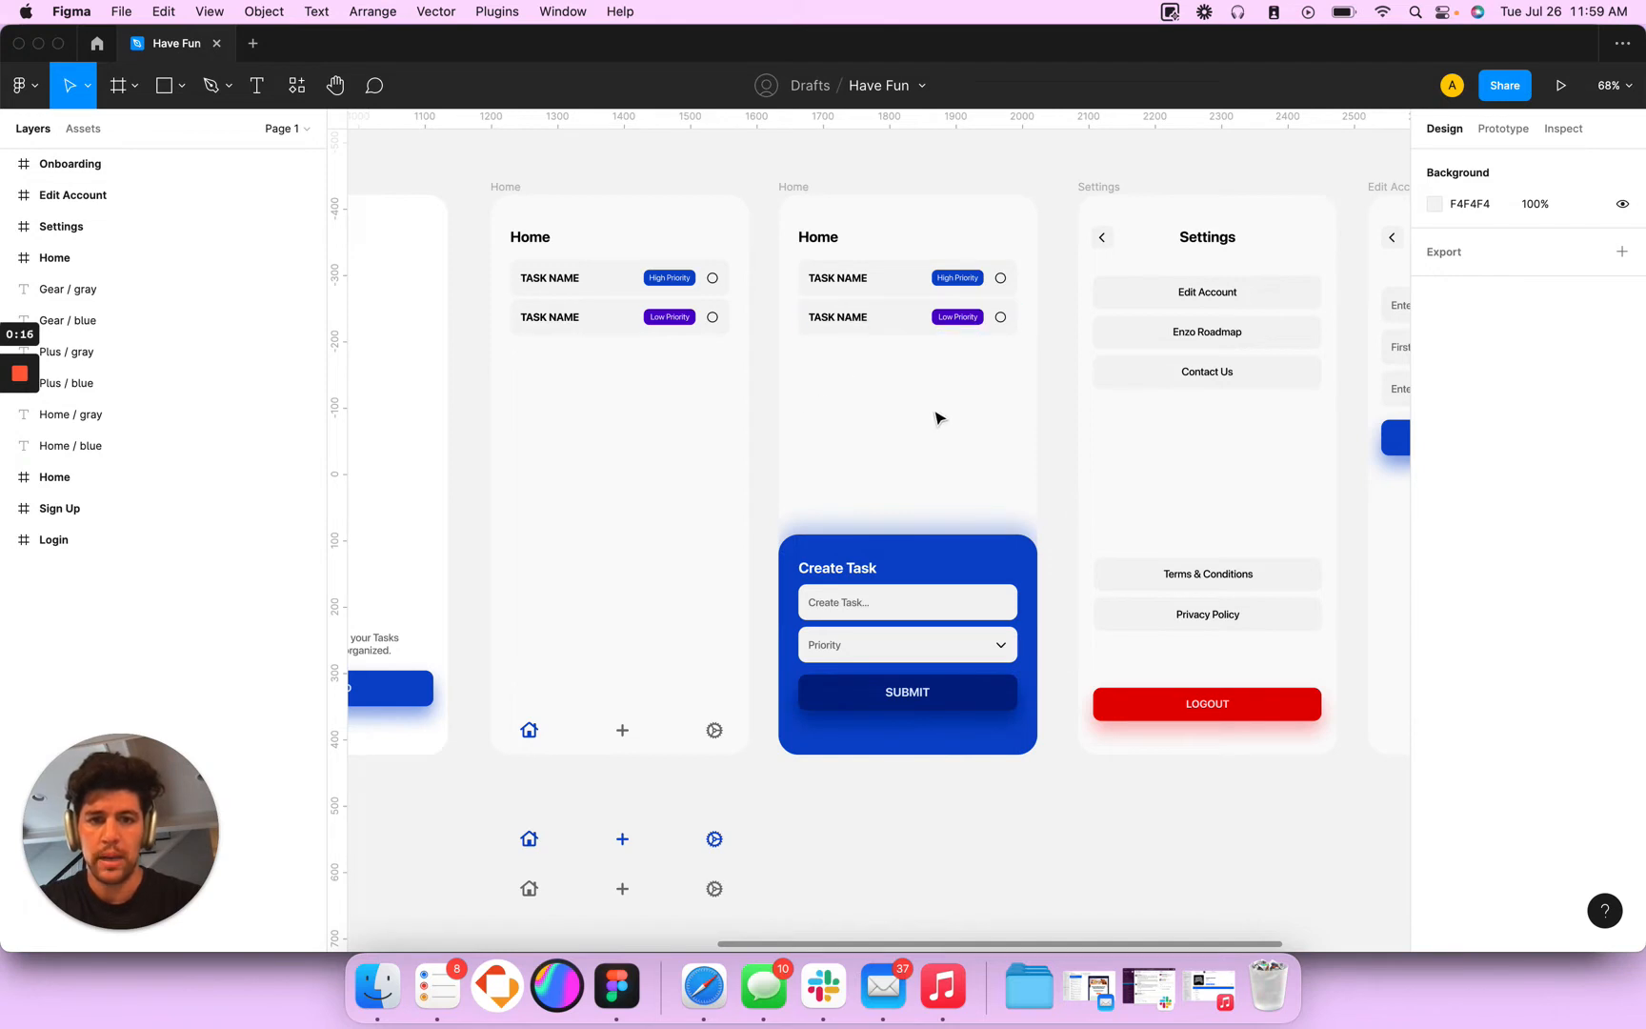
# - Switch to the Enzo app in Adalo, duplicate the Home screen beside the original and name the copy Create
pyautogui.press('super+Tab')
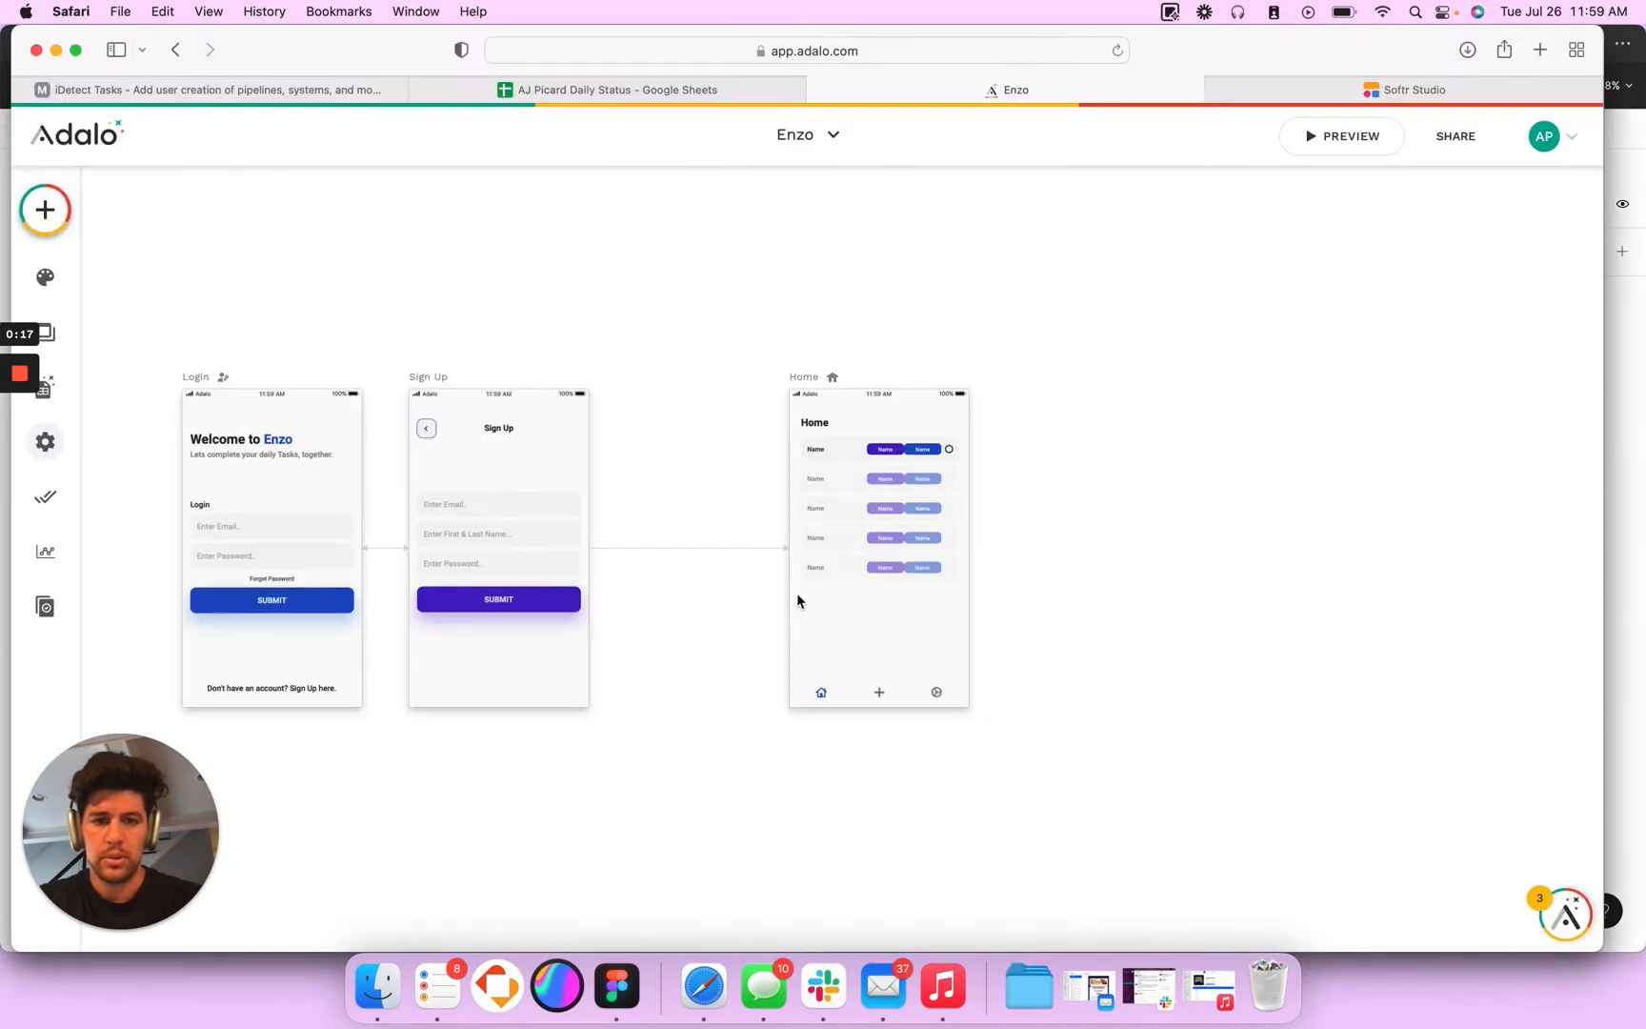
pyautogui.click(810, 385)
pyautogui.moveTo(804, 383); pyautogui.dragTo(1020, 374)
pyautogui.click(212, 240)
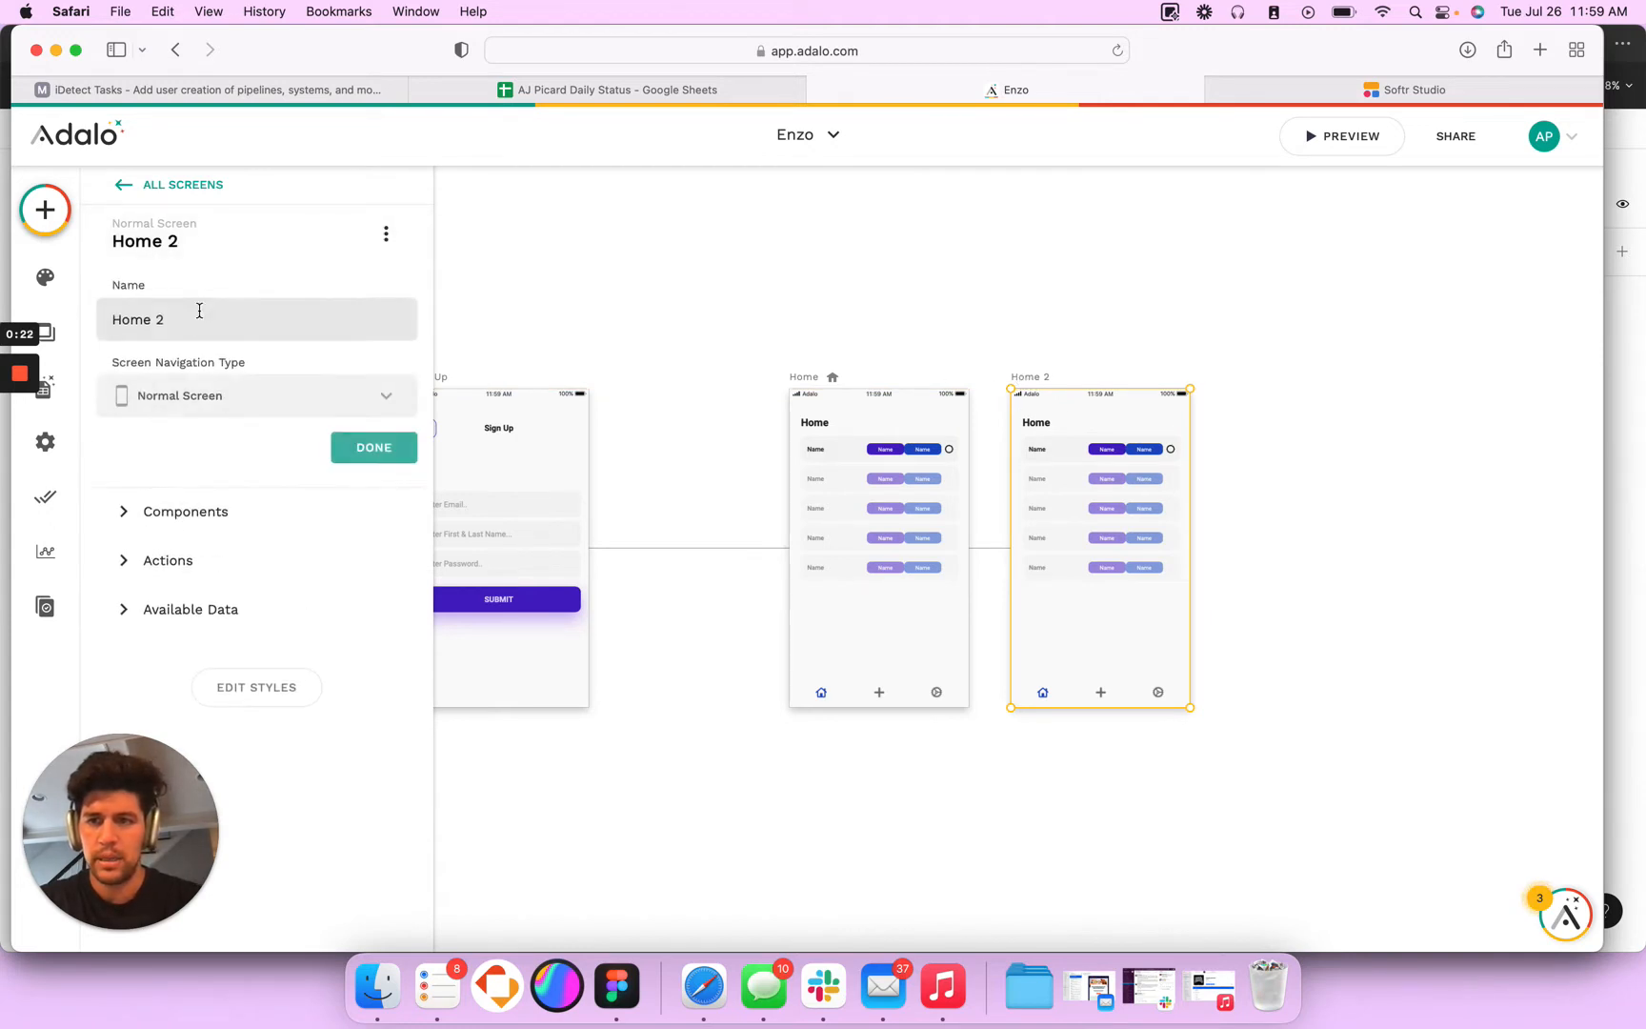
pyautogui.tripleClick(173, 319)
pyautogui.write('Create')
pyautogui.click(372, 450)
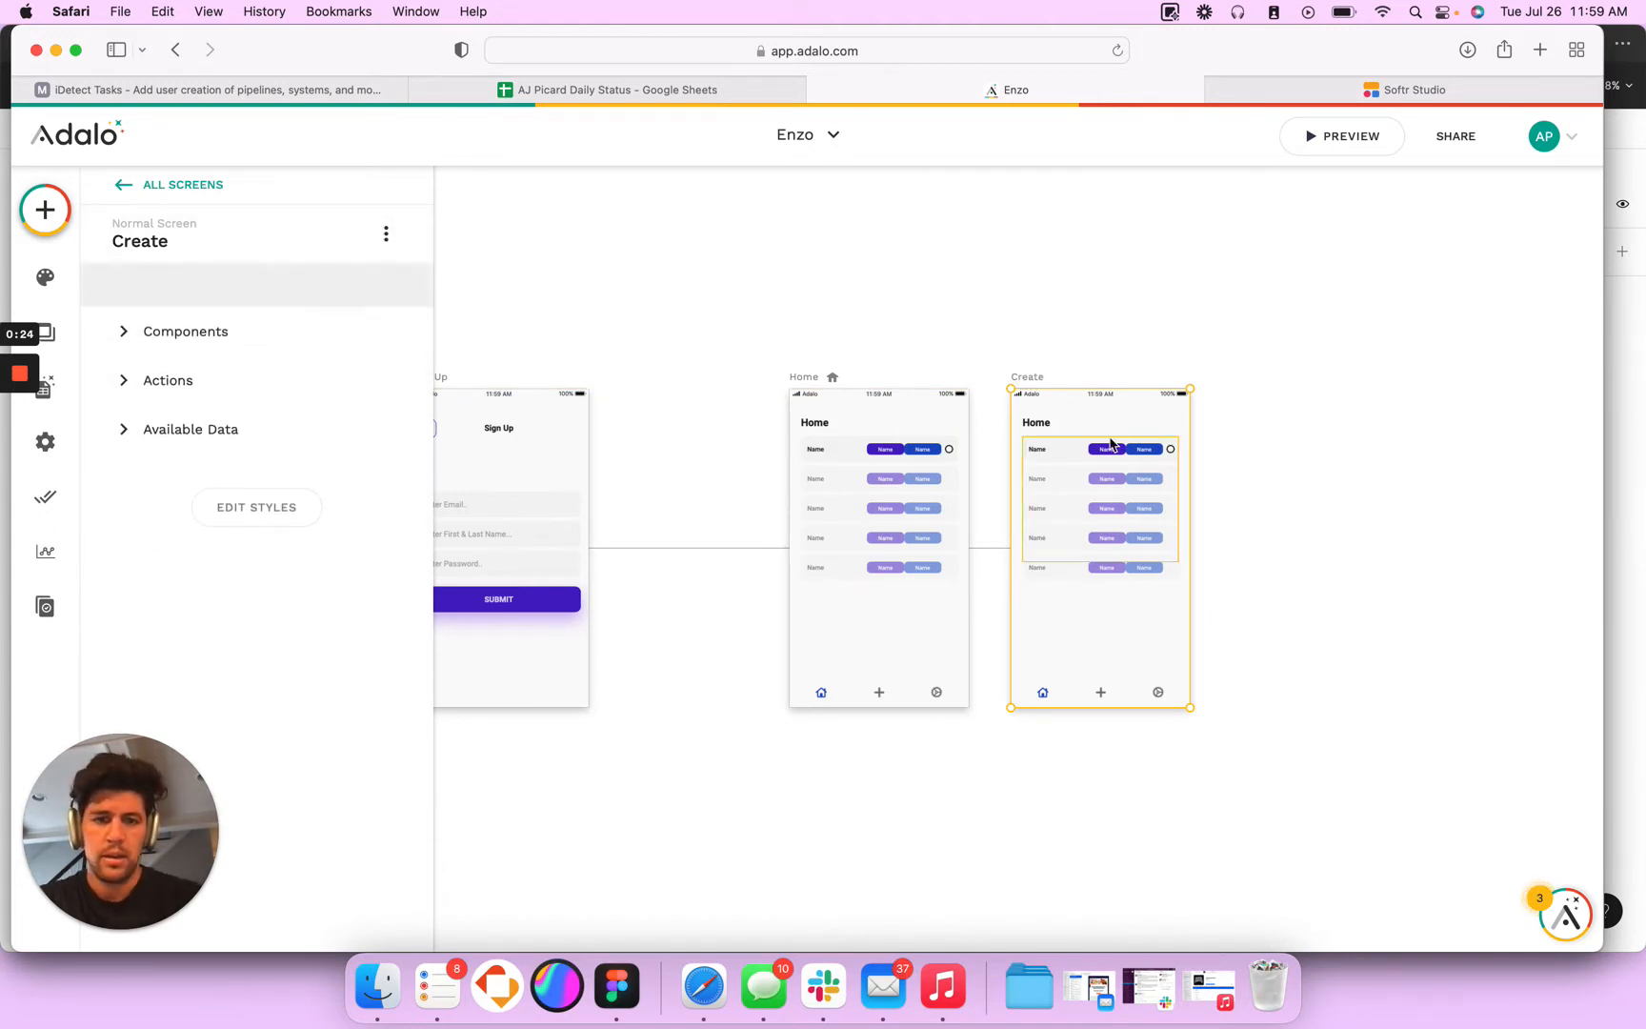
# - Delete the Home title, the task list and the bottom navigation icons from the Create screen
pyautogui.click(1041, 426)
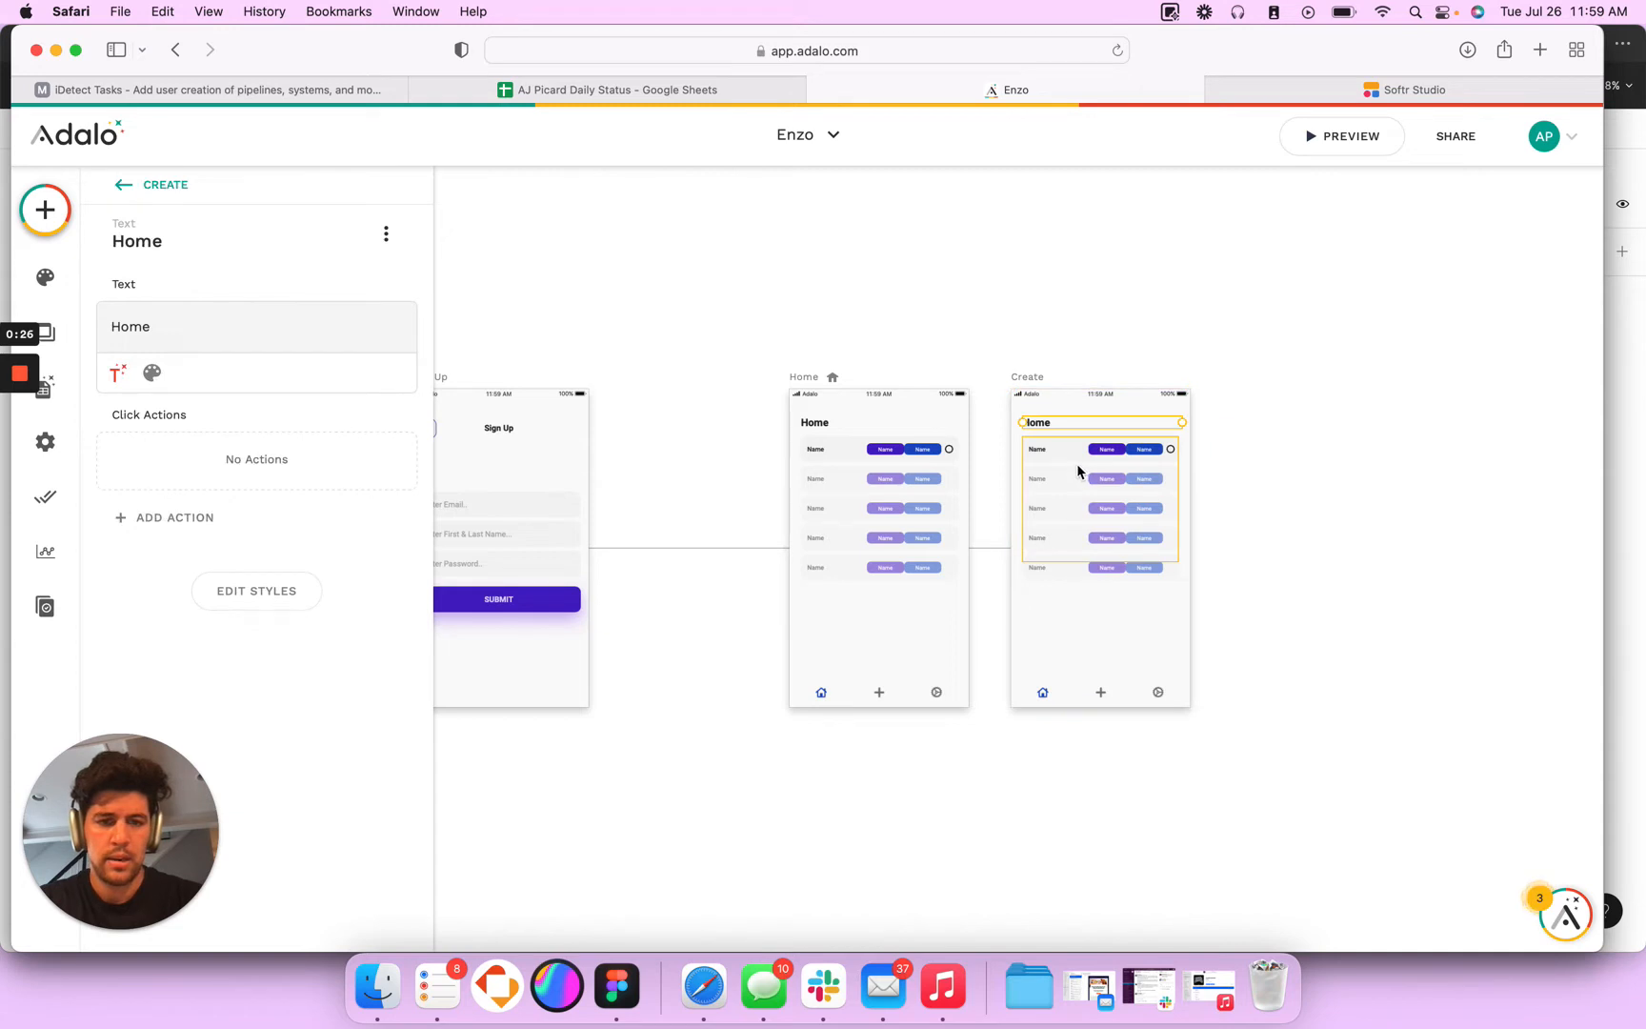
pyautogui.hscroll(2, 1249, 544)
pyautogui.keyDown('shift'); pyautogui.click(1042, 518); pyautogui.keyUp('shift')
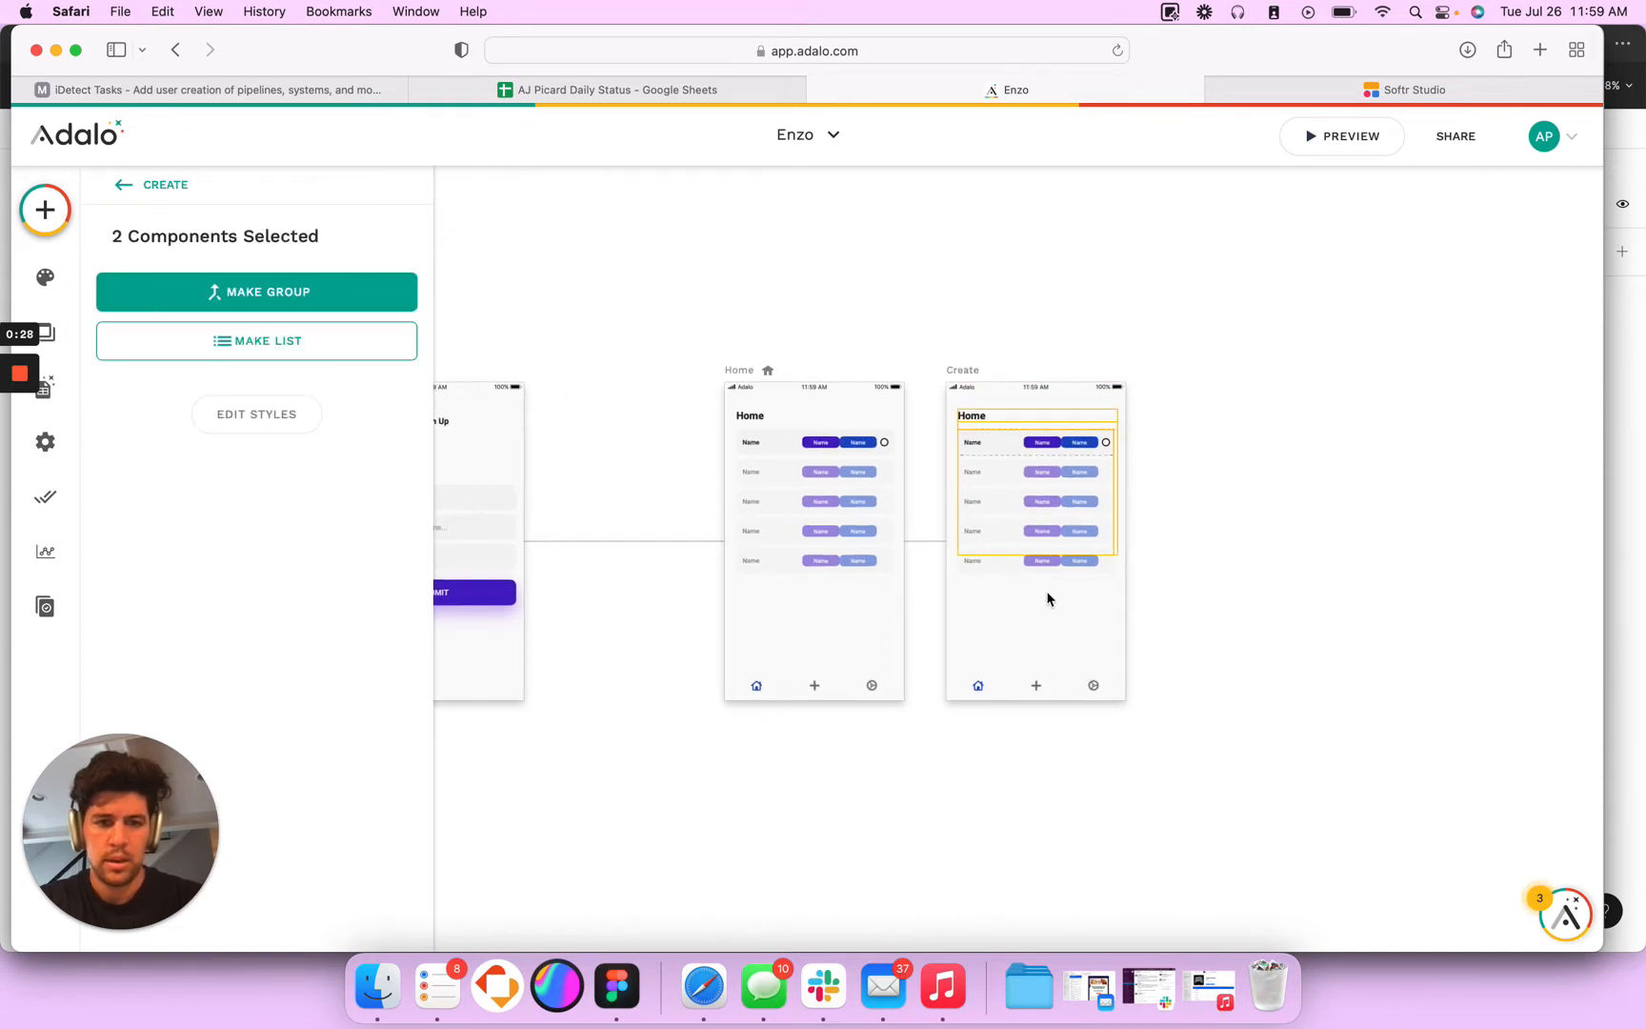
pyautogui.press('BackSpace')
pyautogui.click(1017, 687)
pyautogui.press('BackSpace')
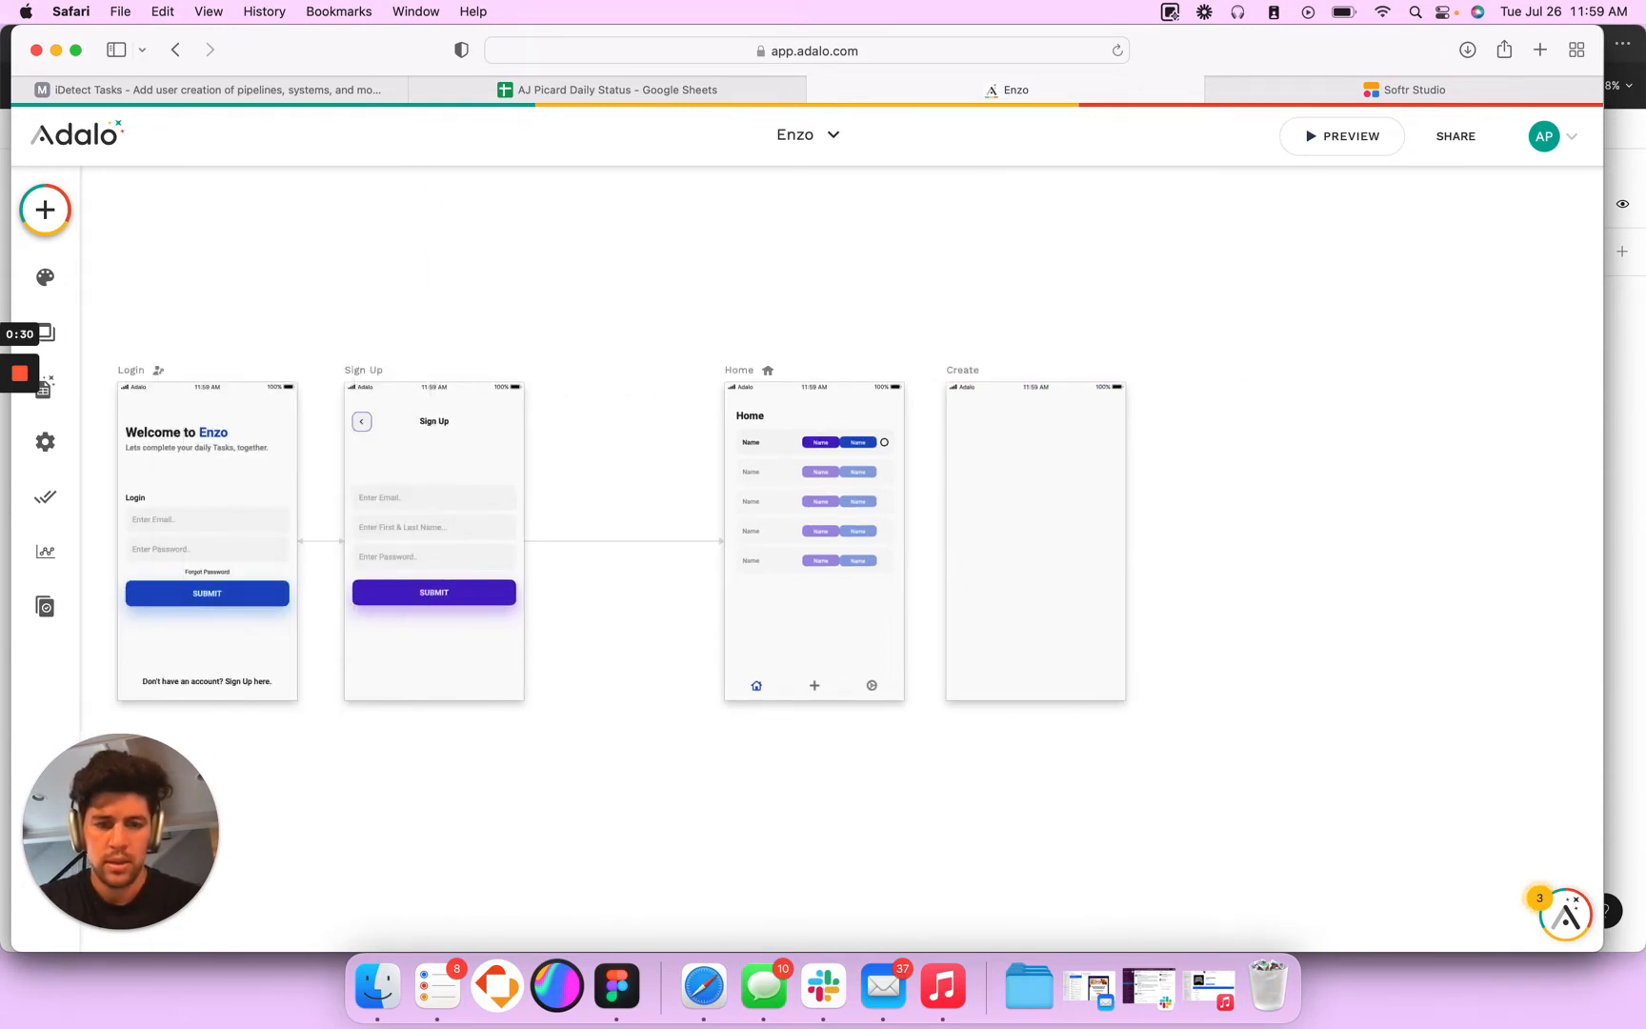
# - Add a rectangle across the full width of the Create screen's lower edge and stretch it upward to about 175 high
pyautogui.hscroll(2, 874, 489)
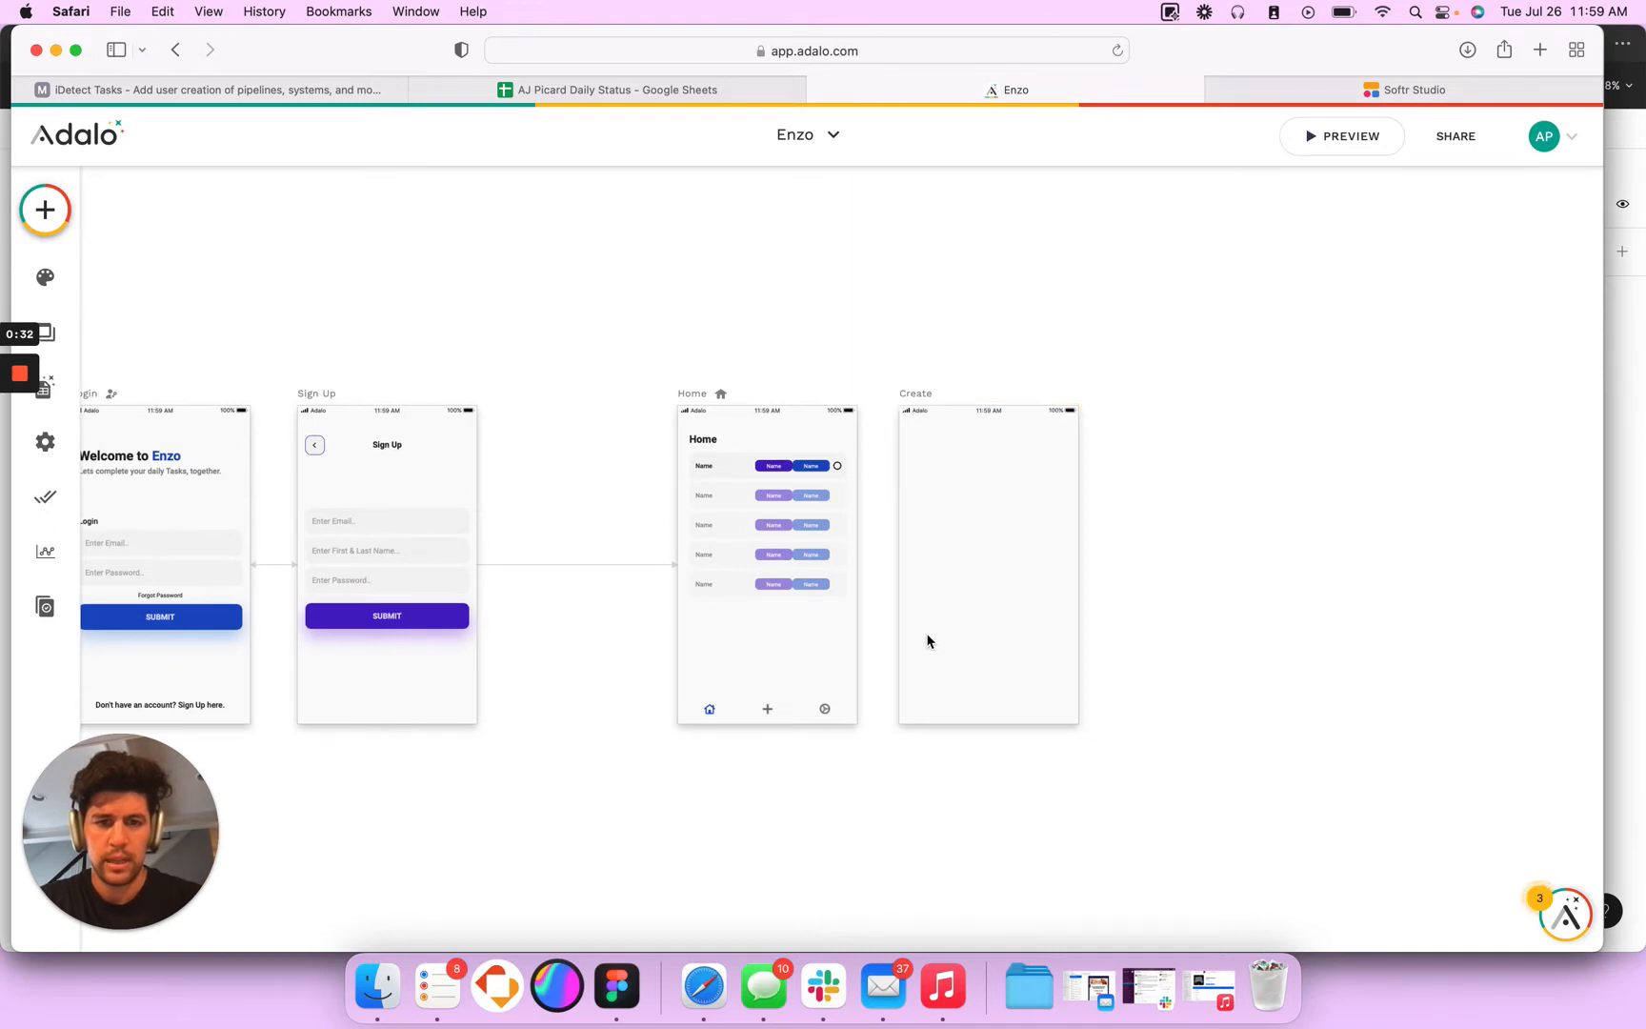
pyautogui.press('r')
pyautogui.click(978, 668)
pyautogui.moveTo(969, 670); pyautogui.dragTo(1079, 703)
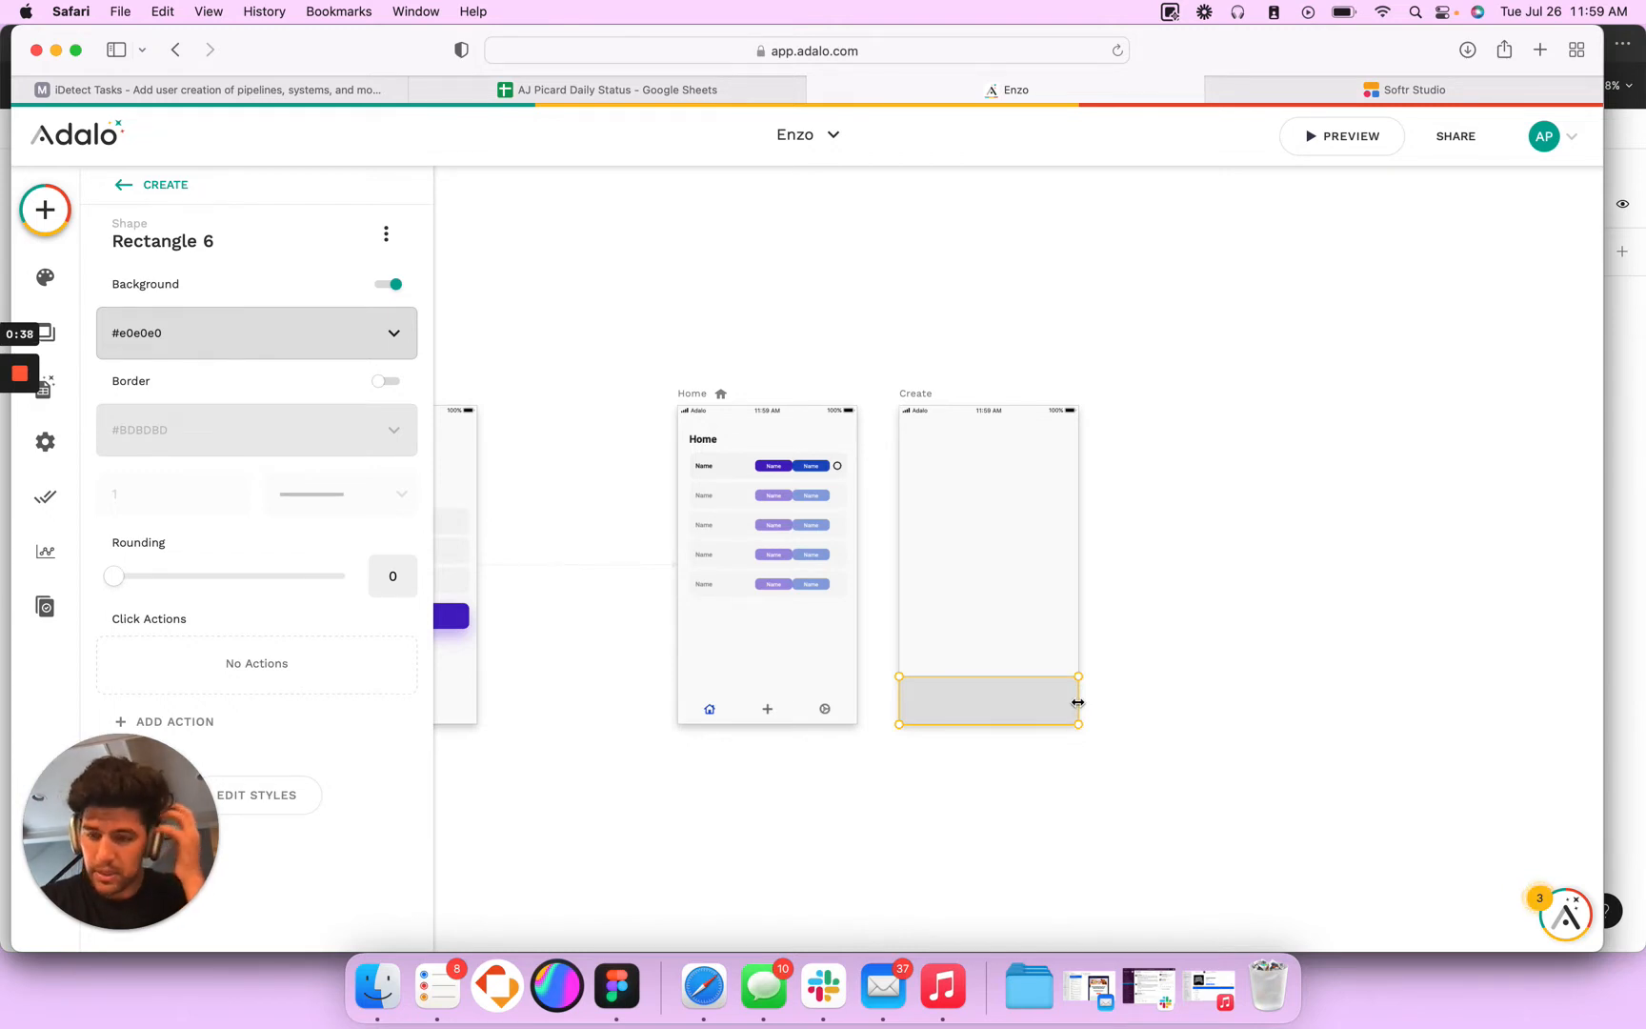
pyautogui.moveTo(1006, 683); pyautogui.dragTo(1006, 648)
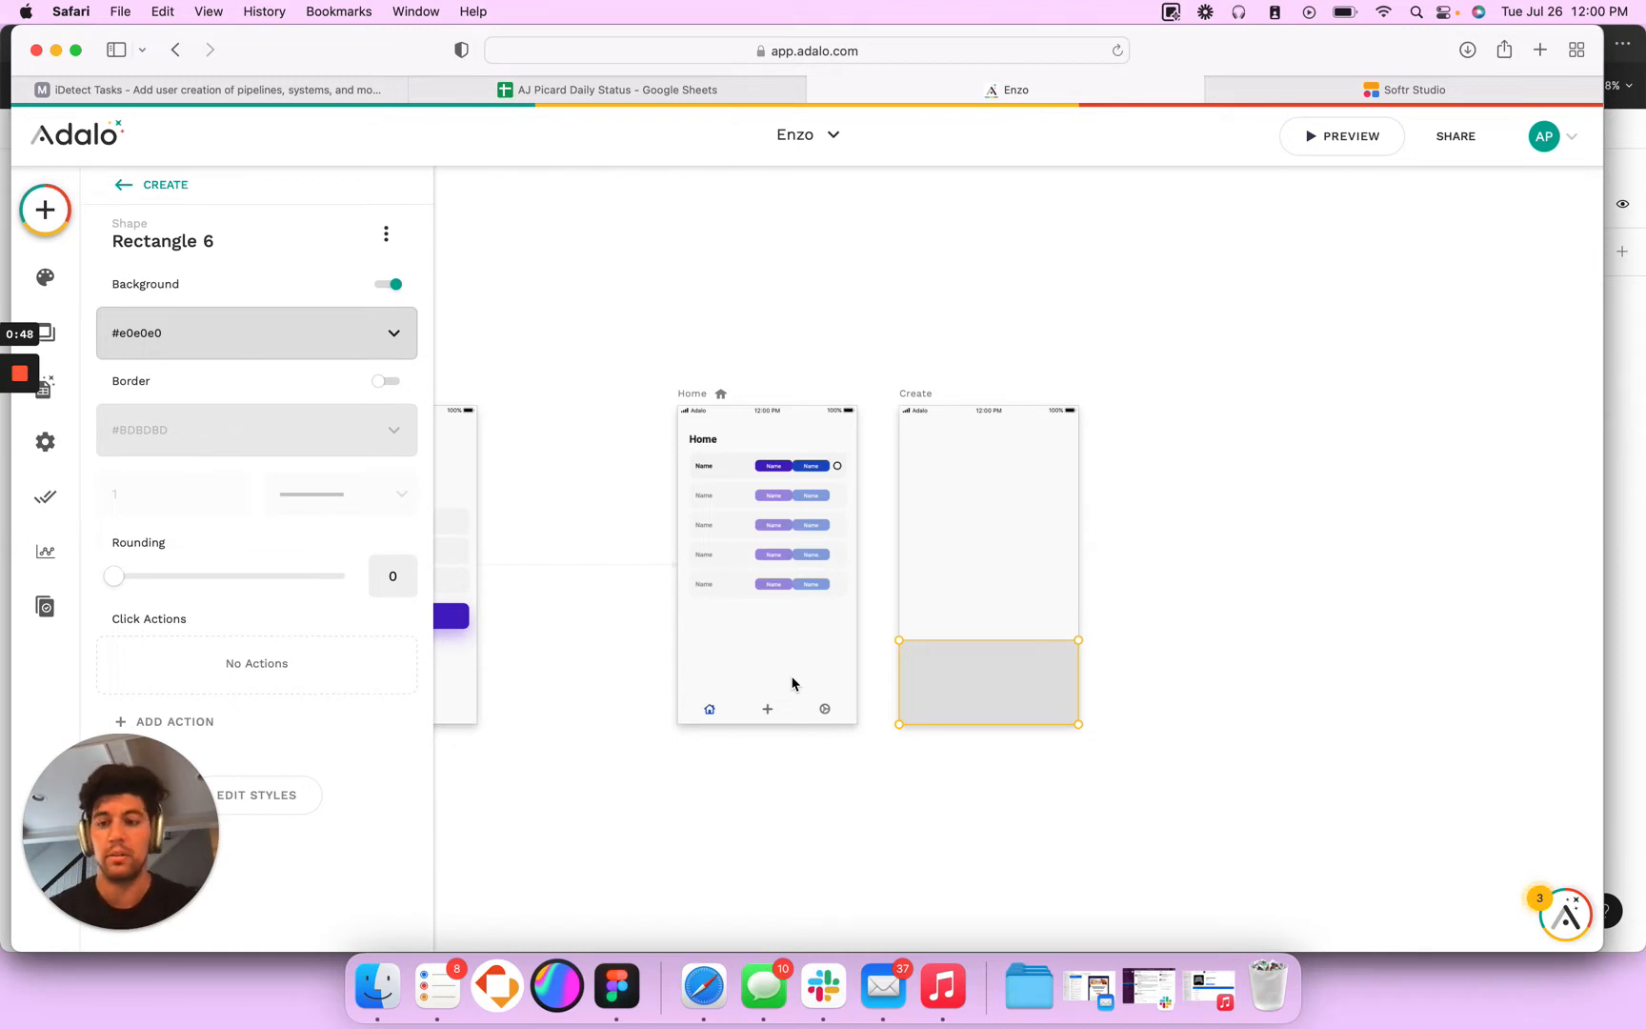
# - Check the Create Task panel's size in Figma, set the Adalo rectangle's height to 332 and align it with the screen's lower edge
pyautogui.press('super+Tab')
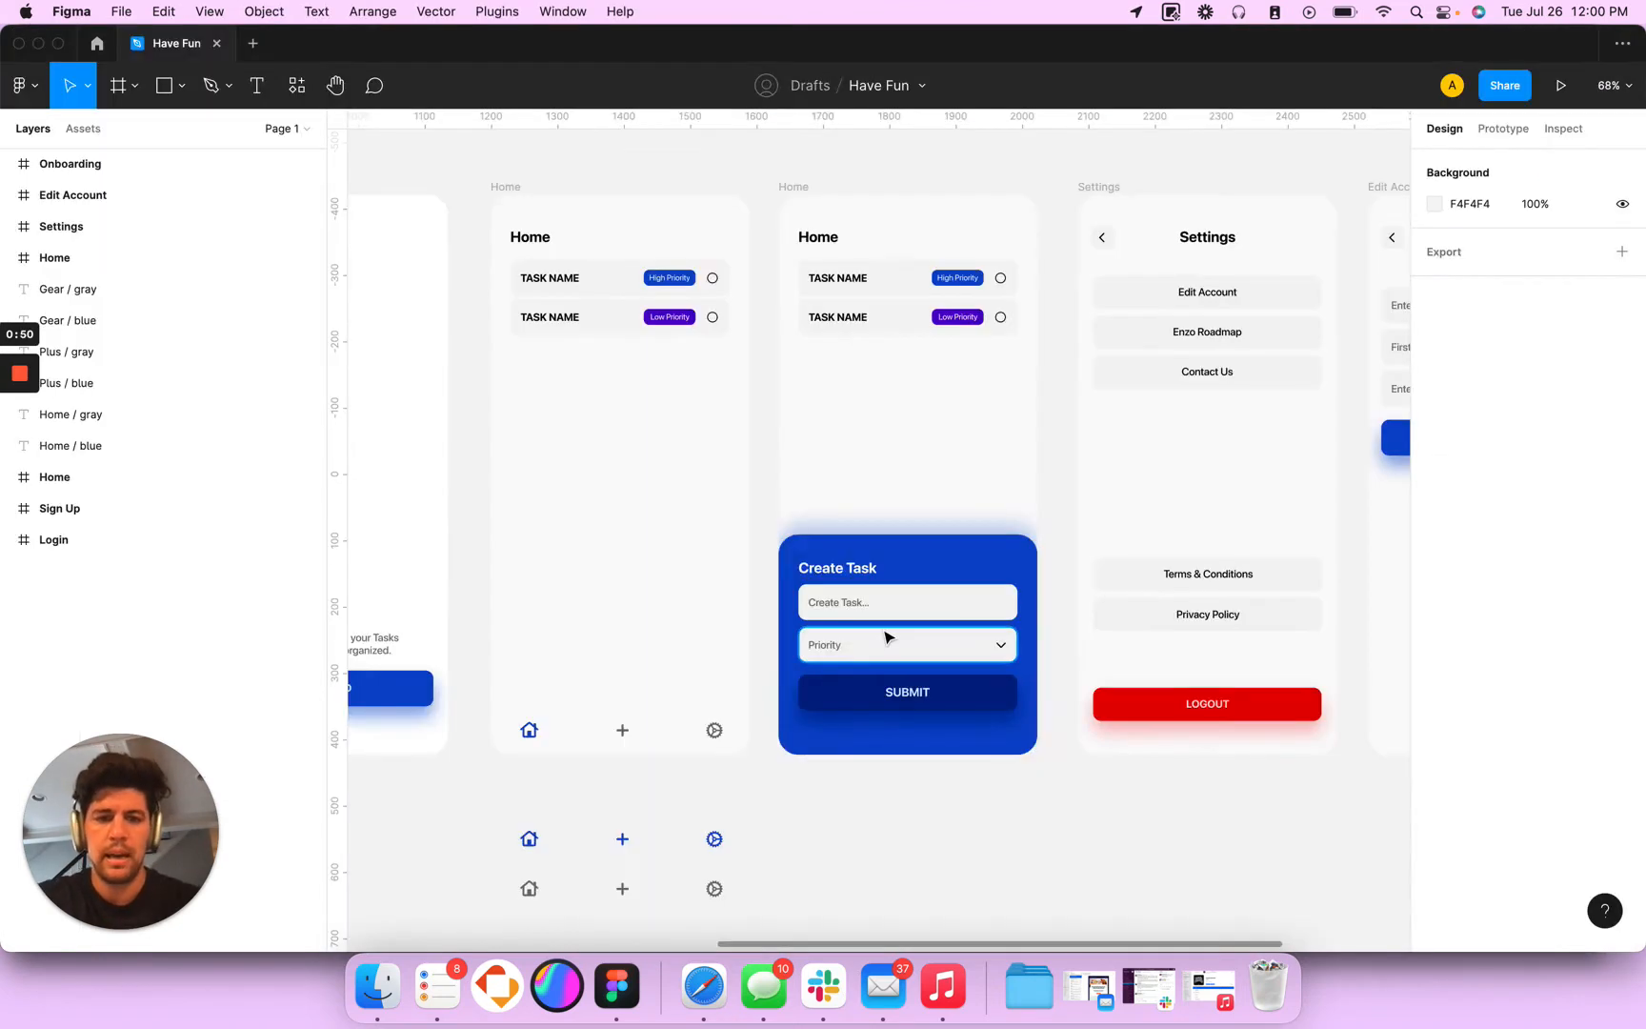
pyautogui.click(930, 562)
pyautogui.press('super+Tab')
pyautogui.press('super+Tab')
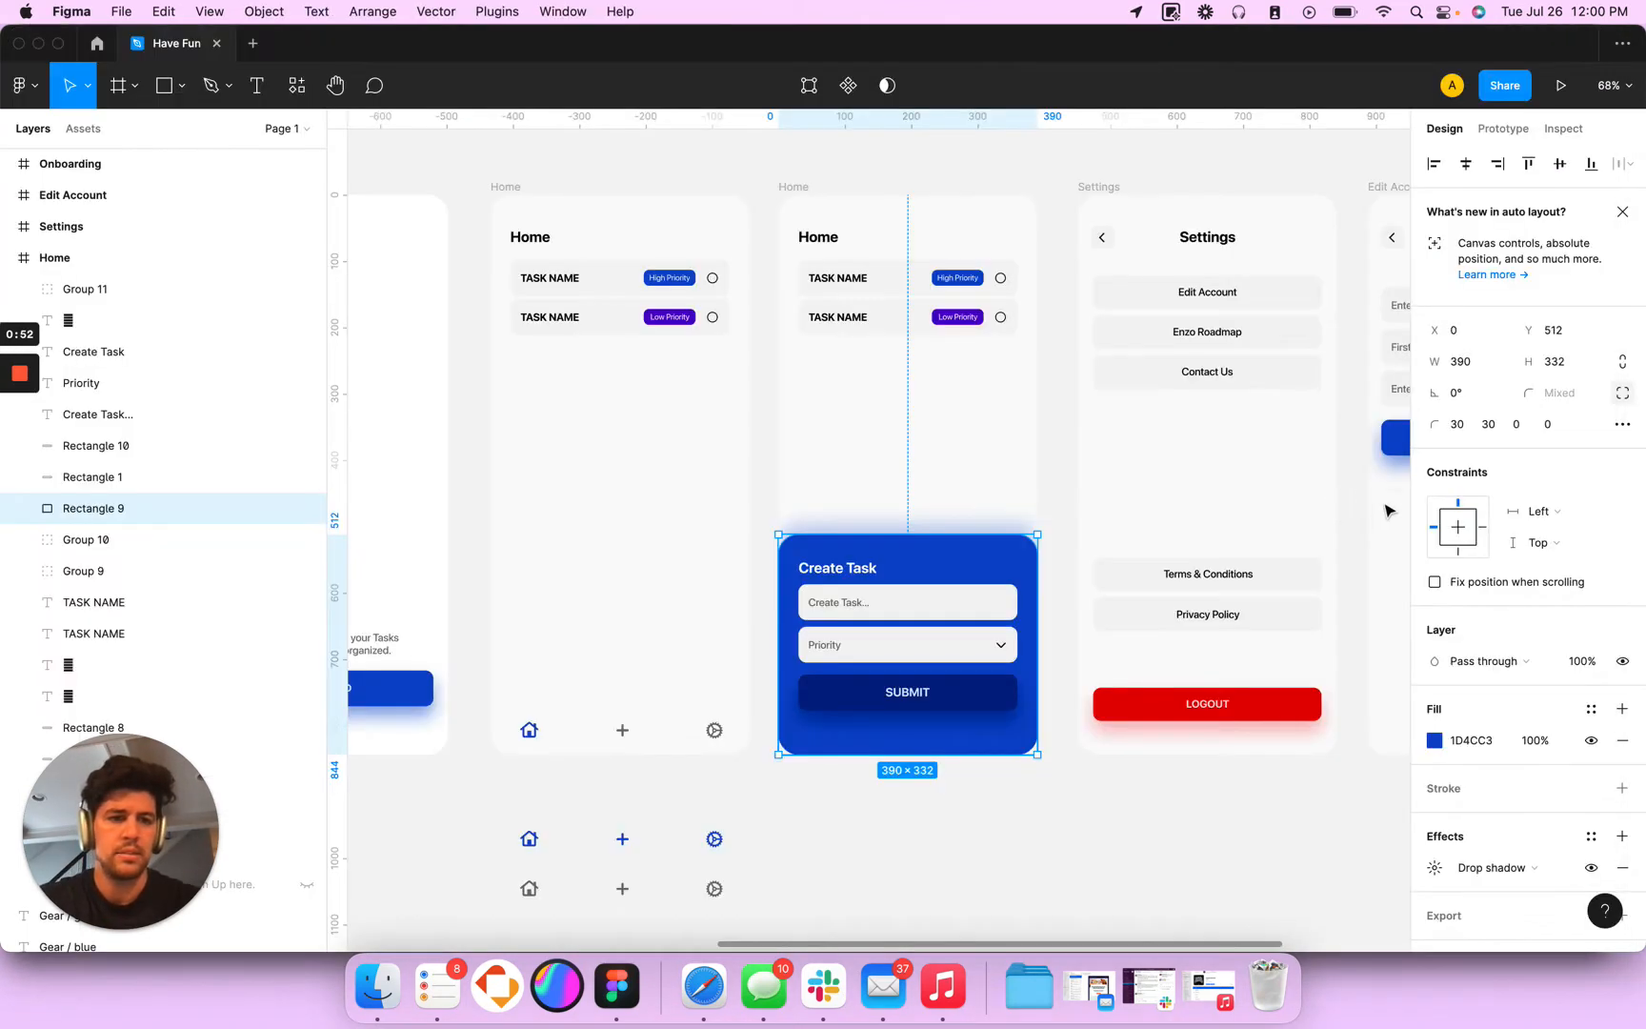
pyautogui.press('super+Tab')
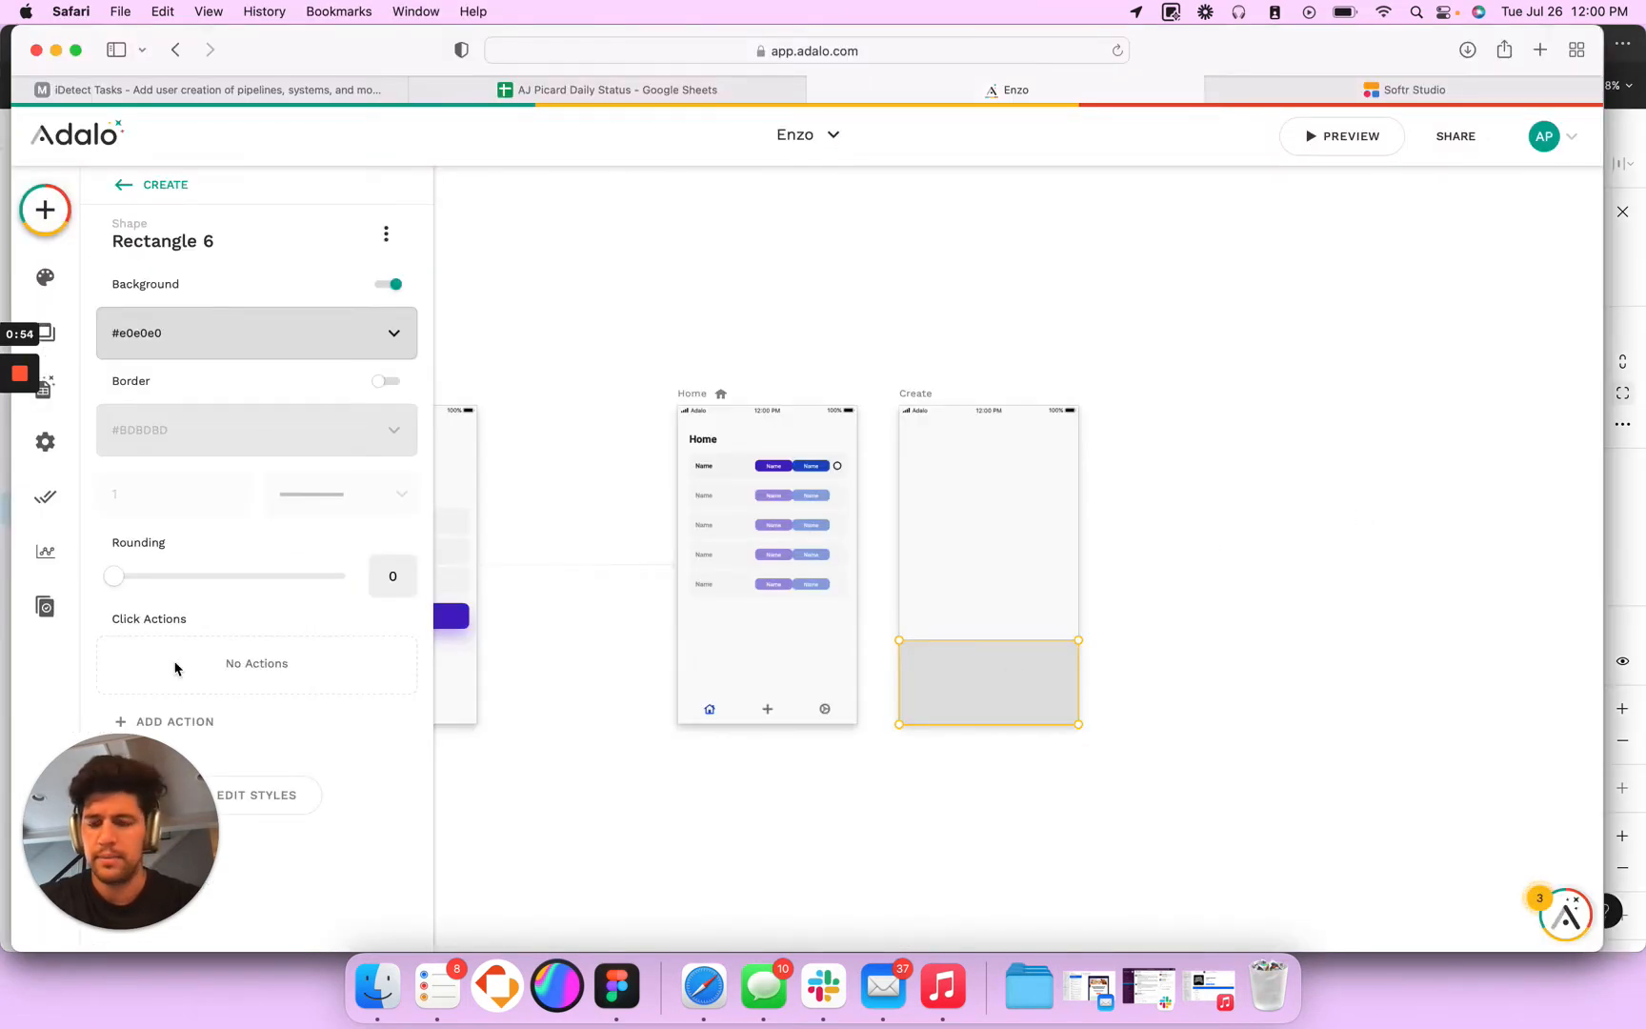
pyautogui.click(257, 795)
pyautogui.scroll(-3, 295, 724)
pyautogui.doubleClick(335, 776)
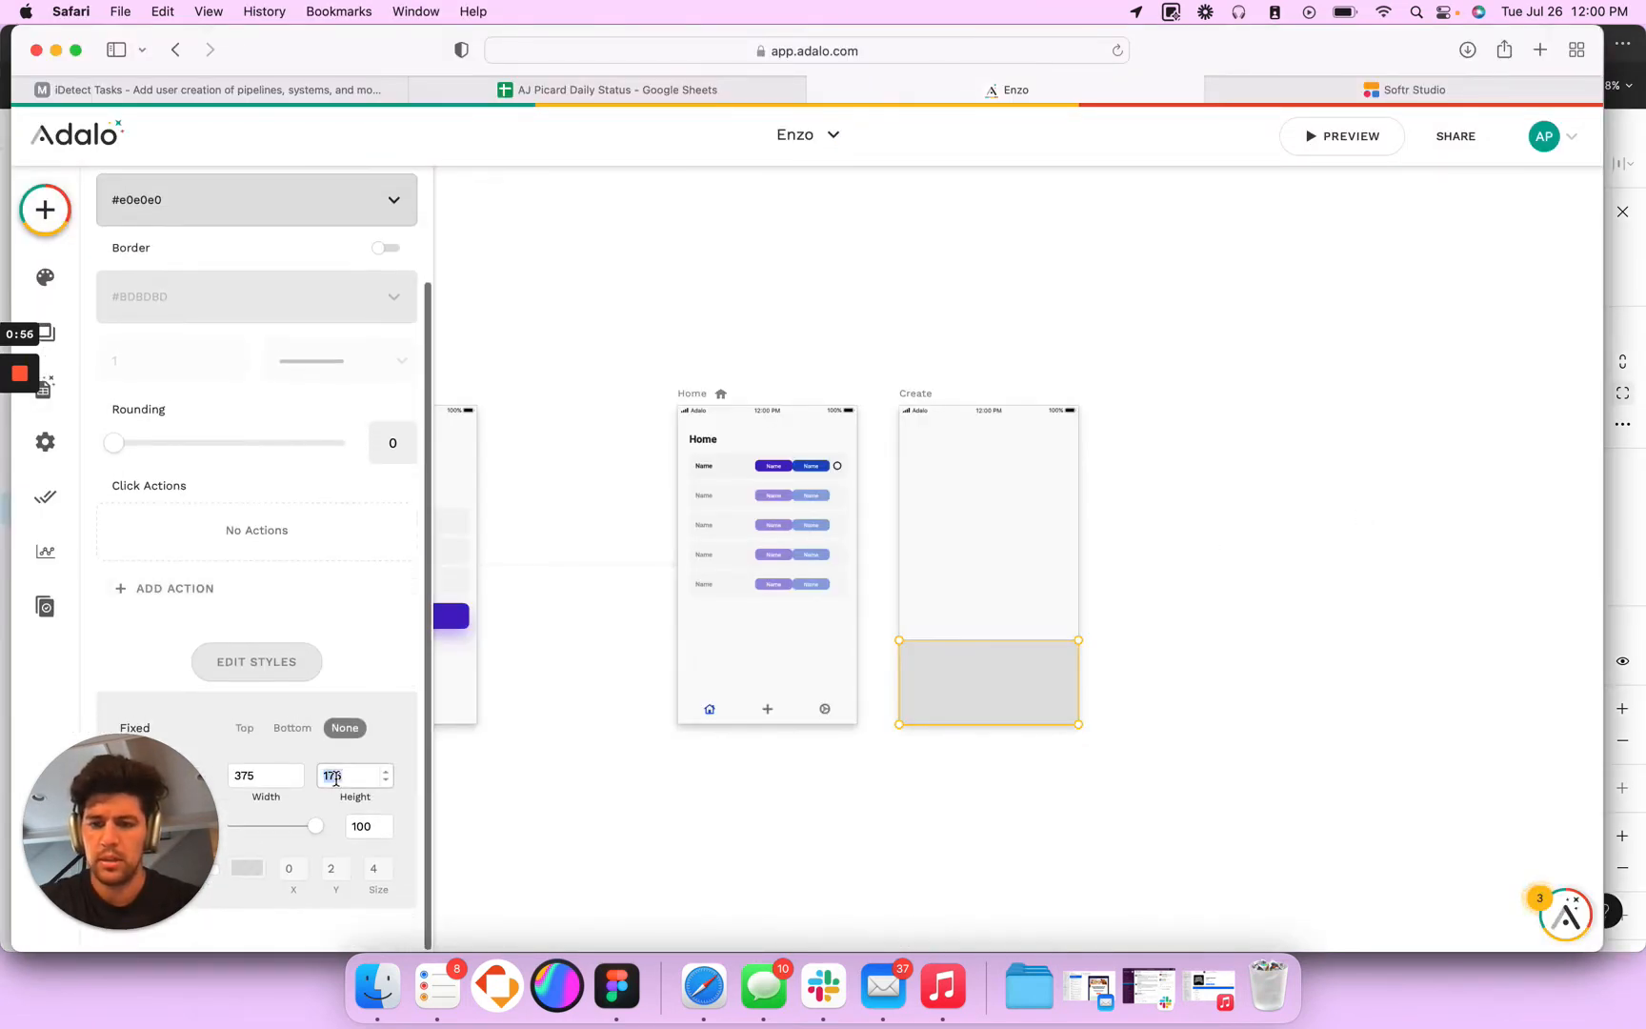
pyautogui.write('332')
pyautogui.moveTo(990, 686); pyautogui.dragTo(986, 611)
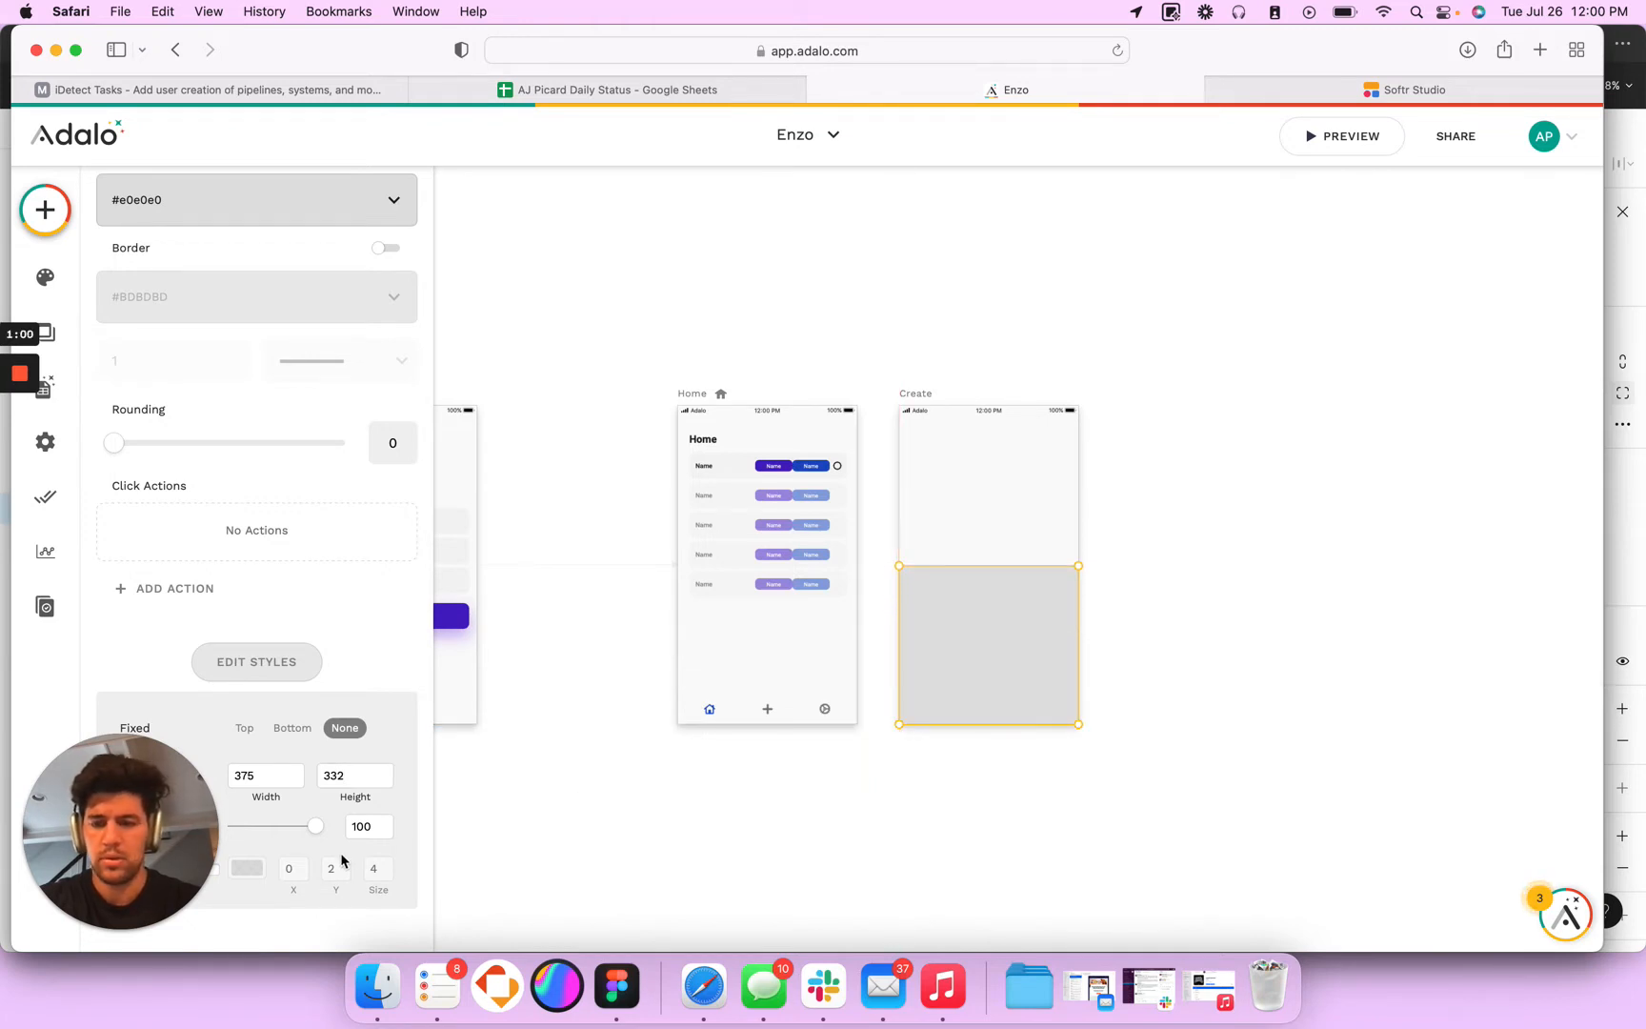
# - Set the rectangle's rounding to 30 and shift it down slightly so its lower corners extend past the Create screen
pyautogui.click(391, 443)
pyautogui.write('30')
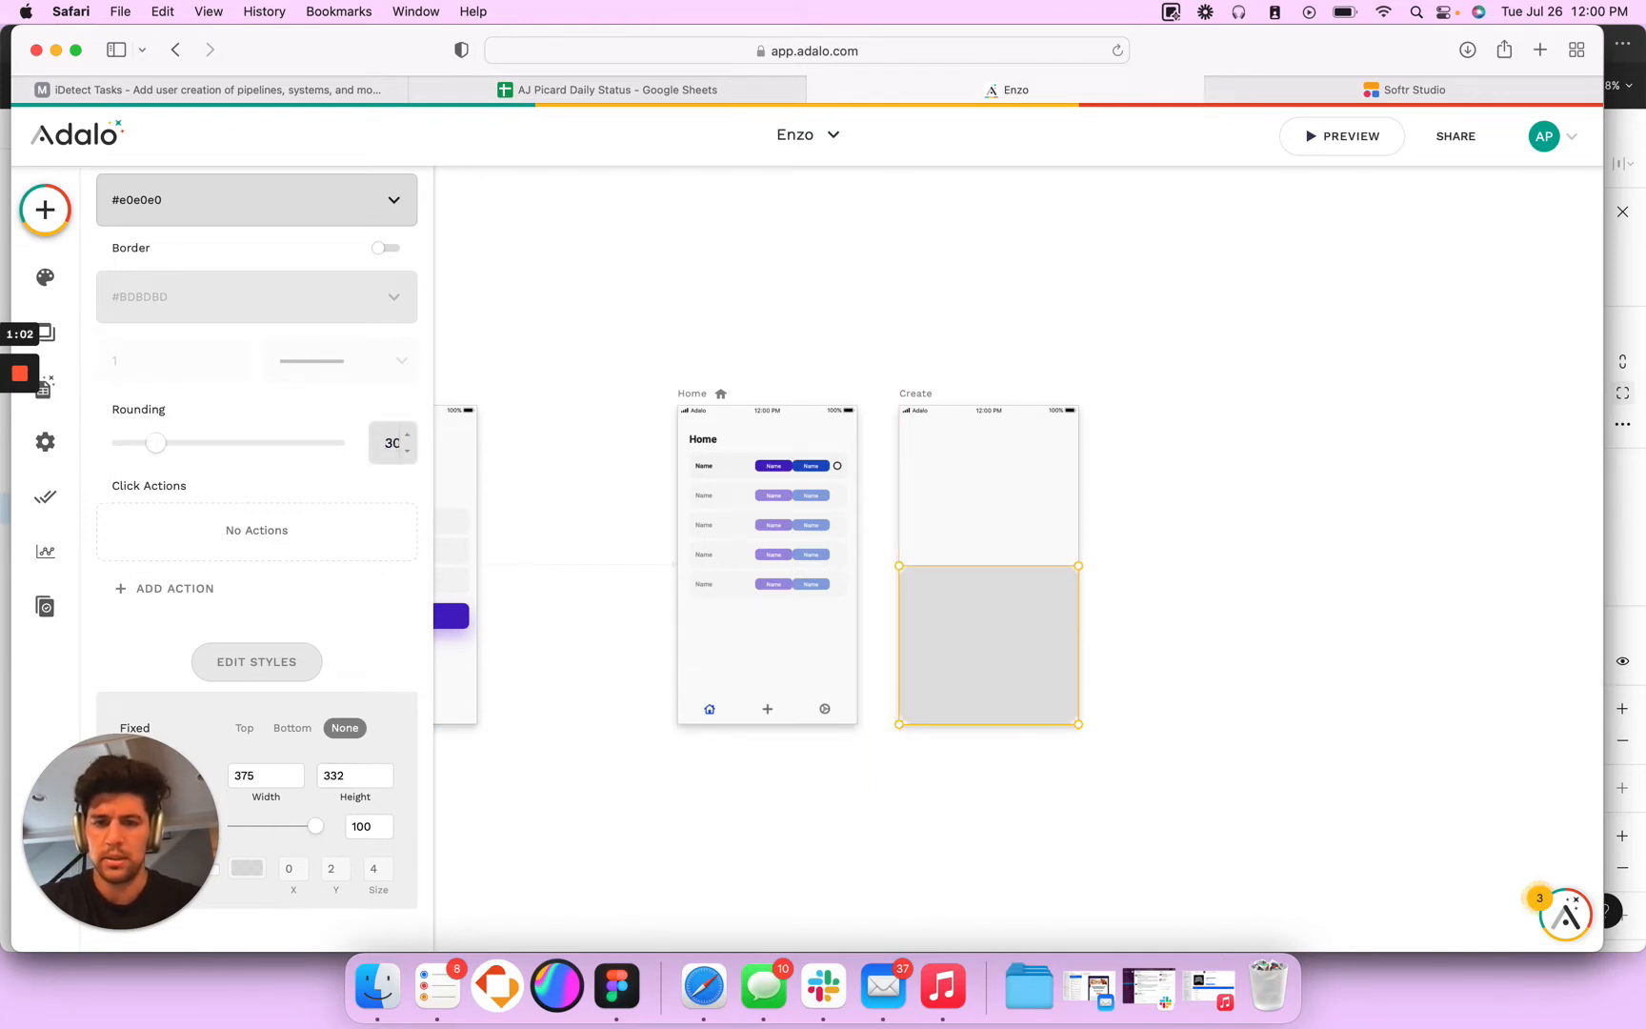
pyautogui.press('Tab')
pyautogui.moveTo(966, 601); pyautogui.dragTo(965, 613)
pyautogui.click(1192, 498)
pyautogui.click(973, 604)
pyautogui.click(968, 545)
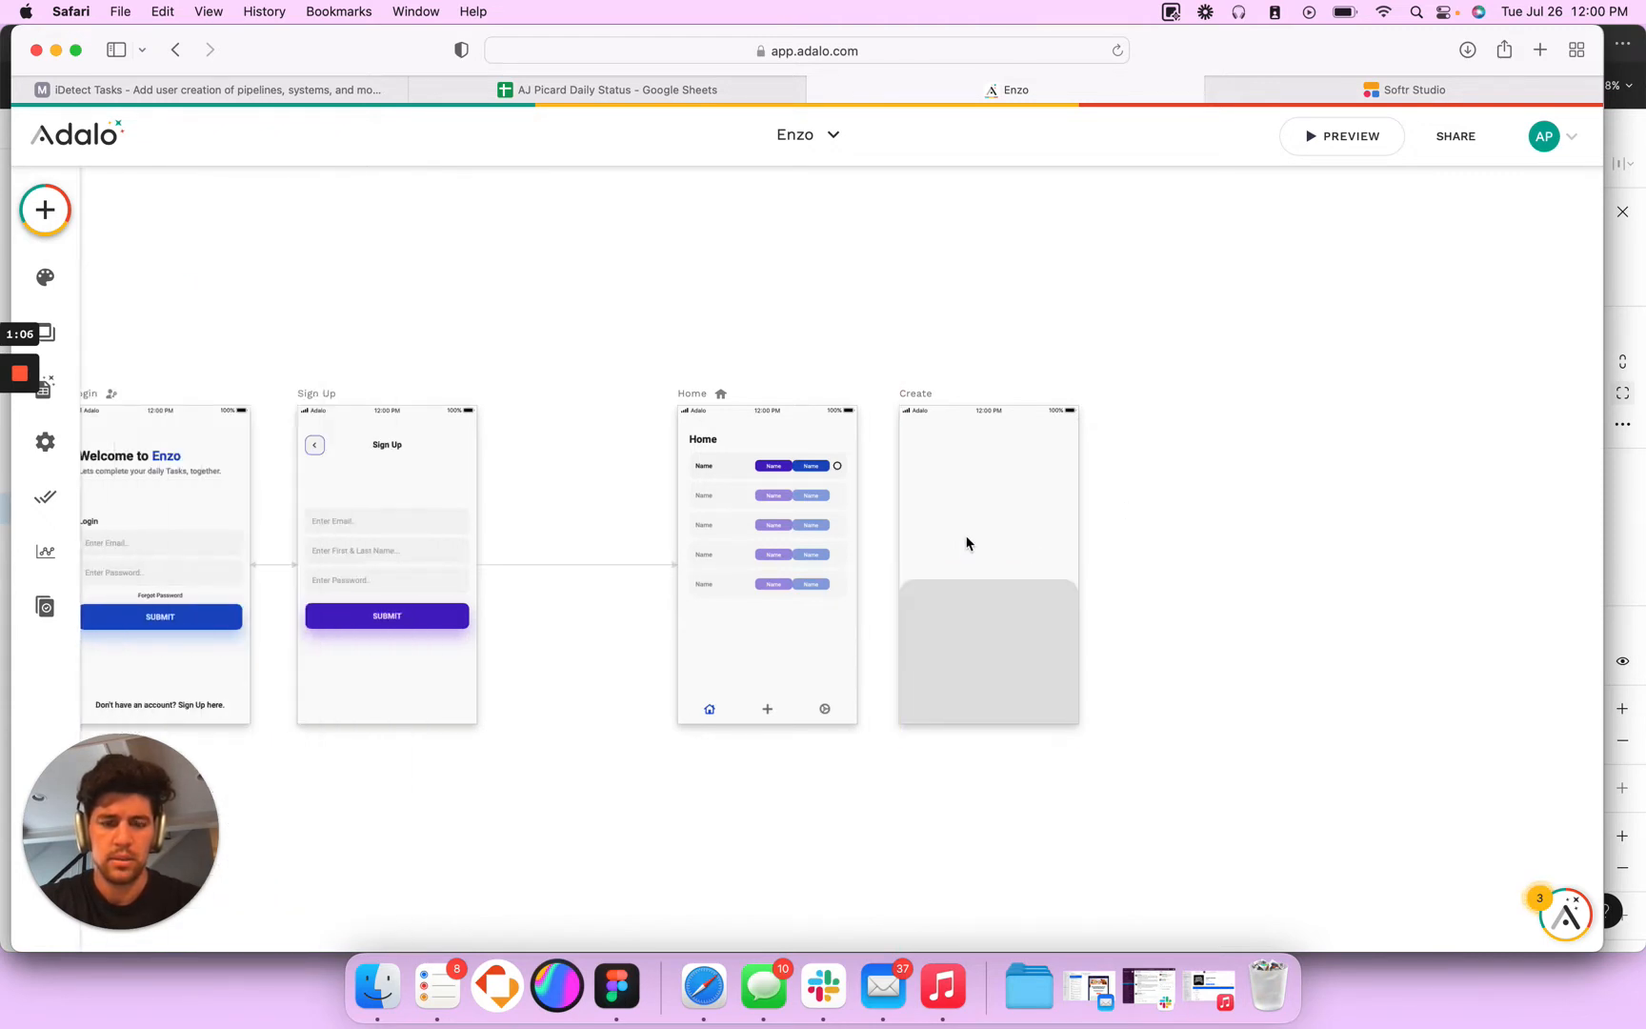
# - Copy the Create Task panel's fill colour 1D4CC3 from Figma and apply it as the Adalo rectangle's background
pyautogui.press('super+Tab')
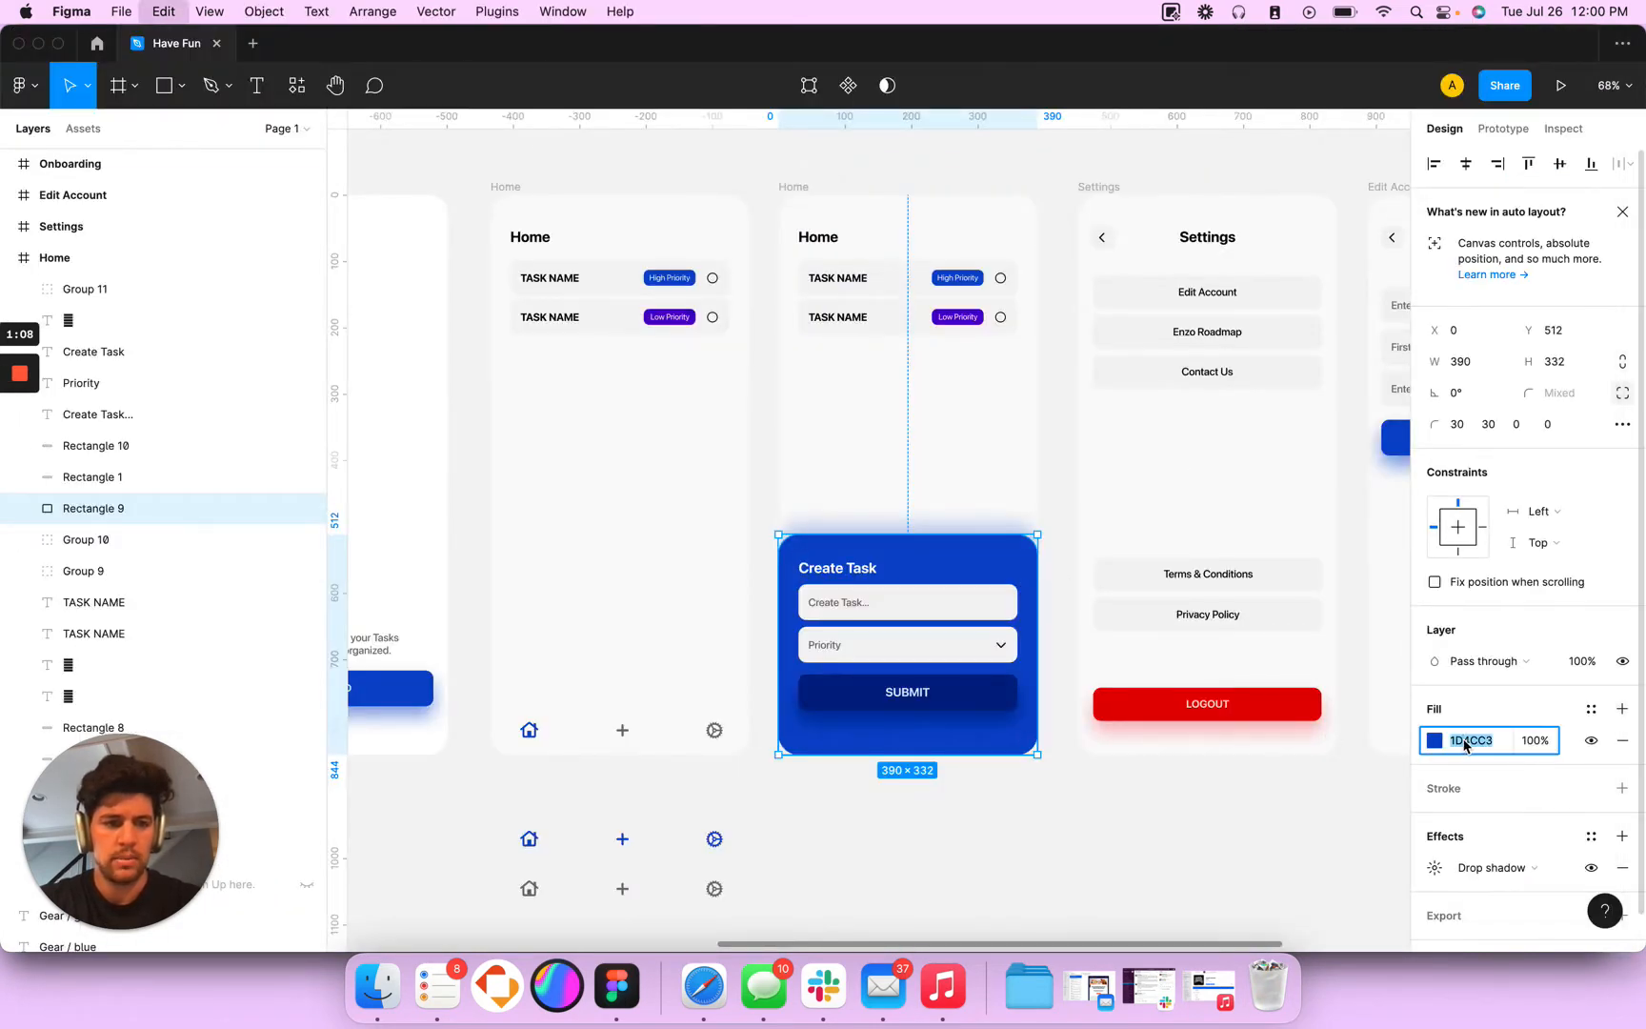
pyautogui.press('super+Tab')
pyautogui.click(1006, 617)
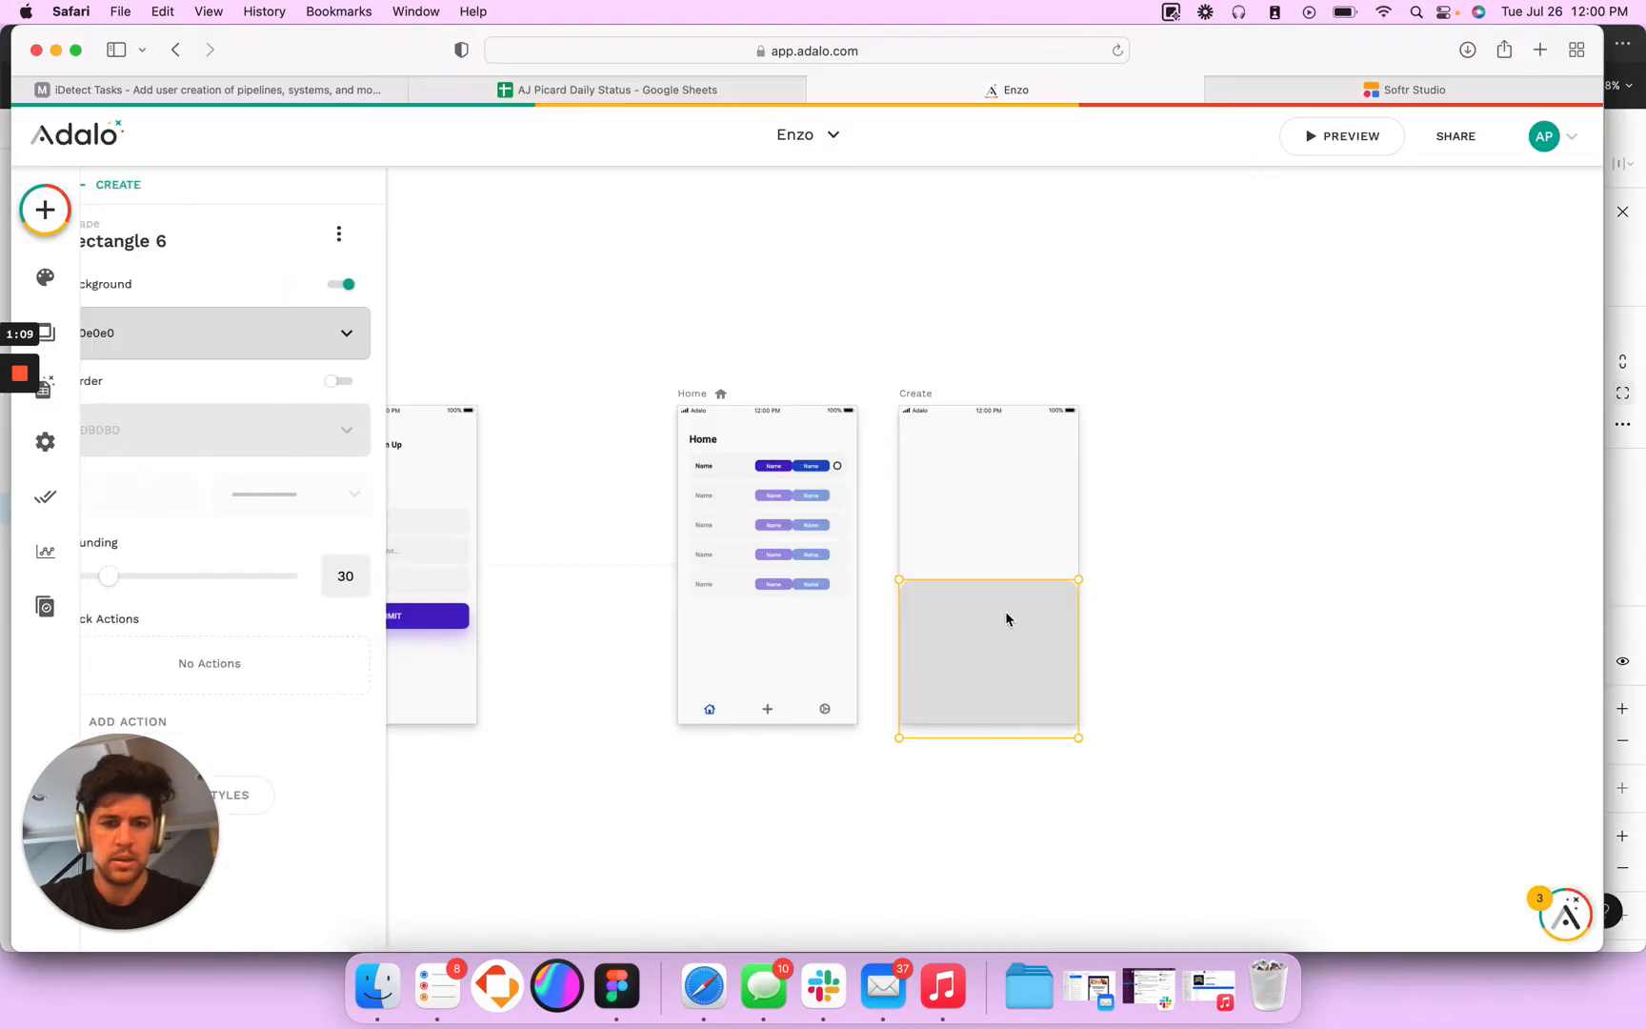
pyautogui.click(316, 342)
pyautogui.click(247, 576)
pyautogui.write('4CC3E0')
pyautogui.press('super+a')
pyautogui.write('1D4CC3')
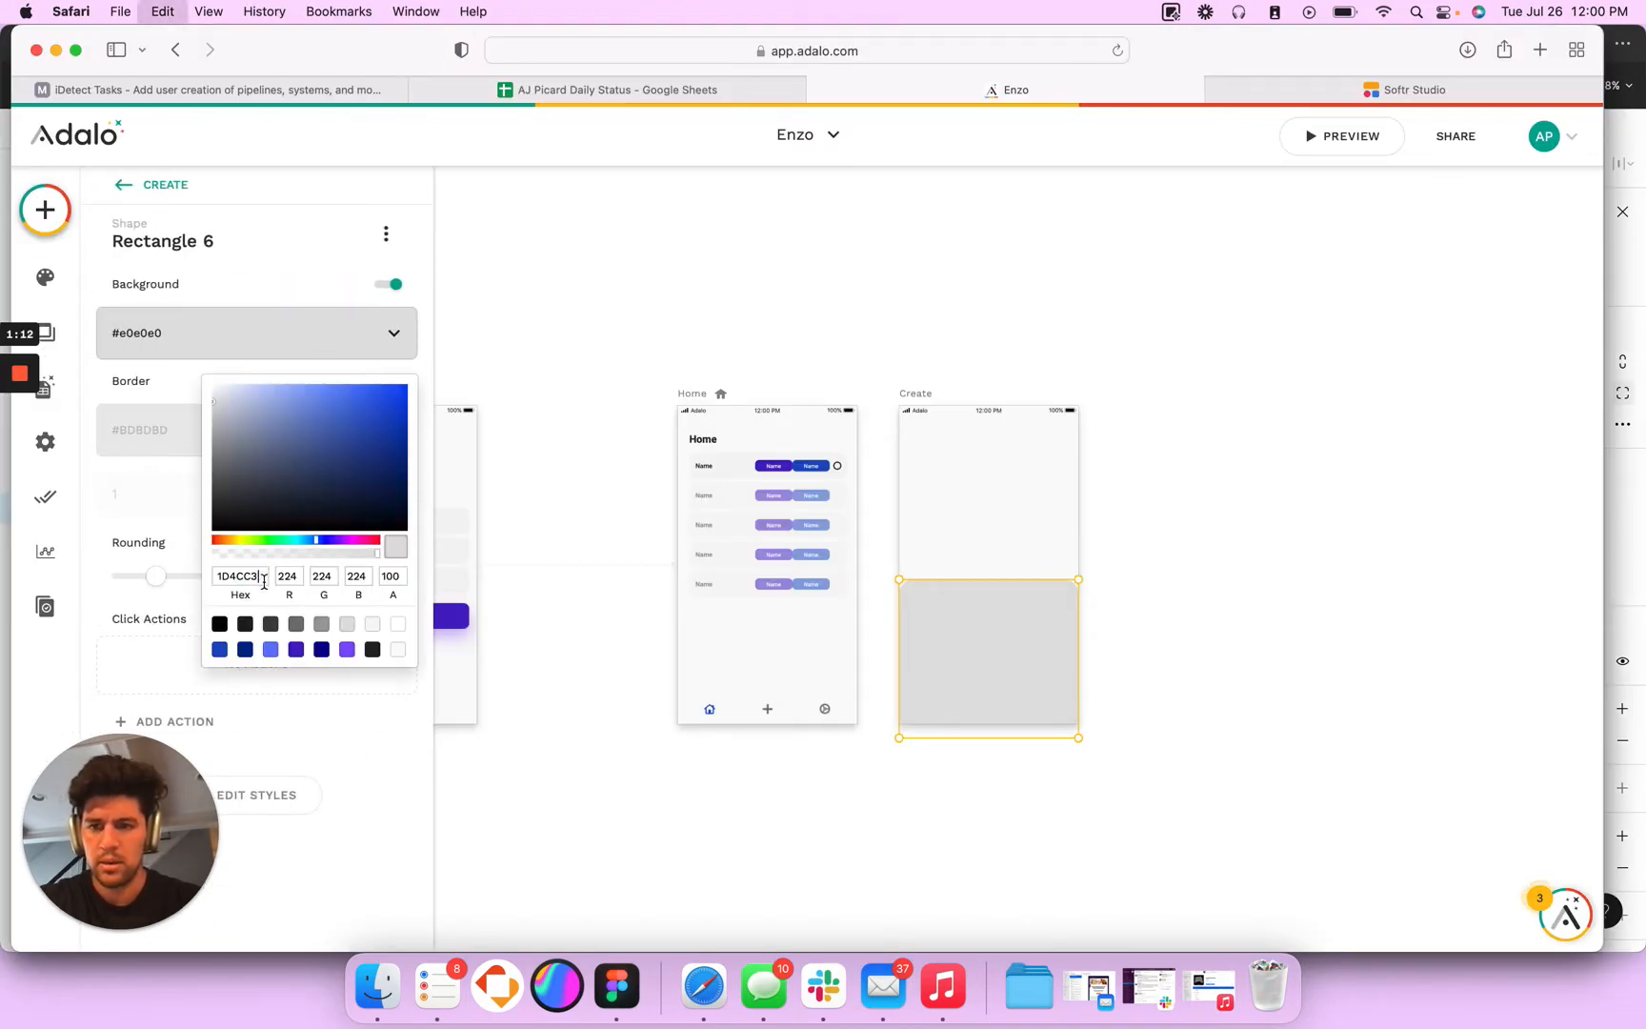
pyautogui.press('Tab')
pyautogui.press('Tab')
# - Check the panel's drop shadow settings in Figma and enable a shadow in the copied blue 1D4CC3 on the Adalo rectangle
pyautogui.press('super+Tab')
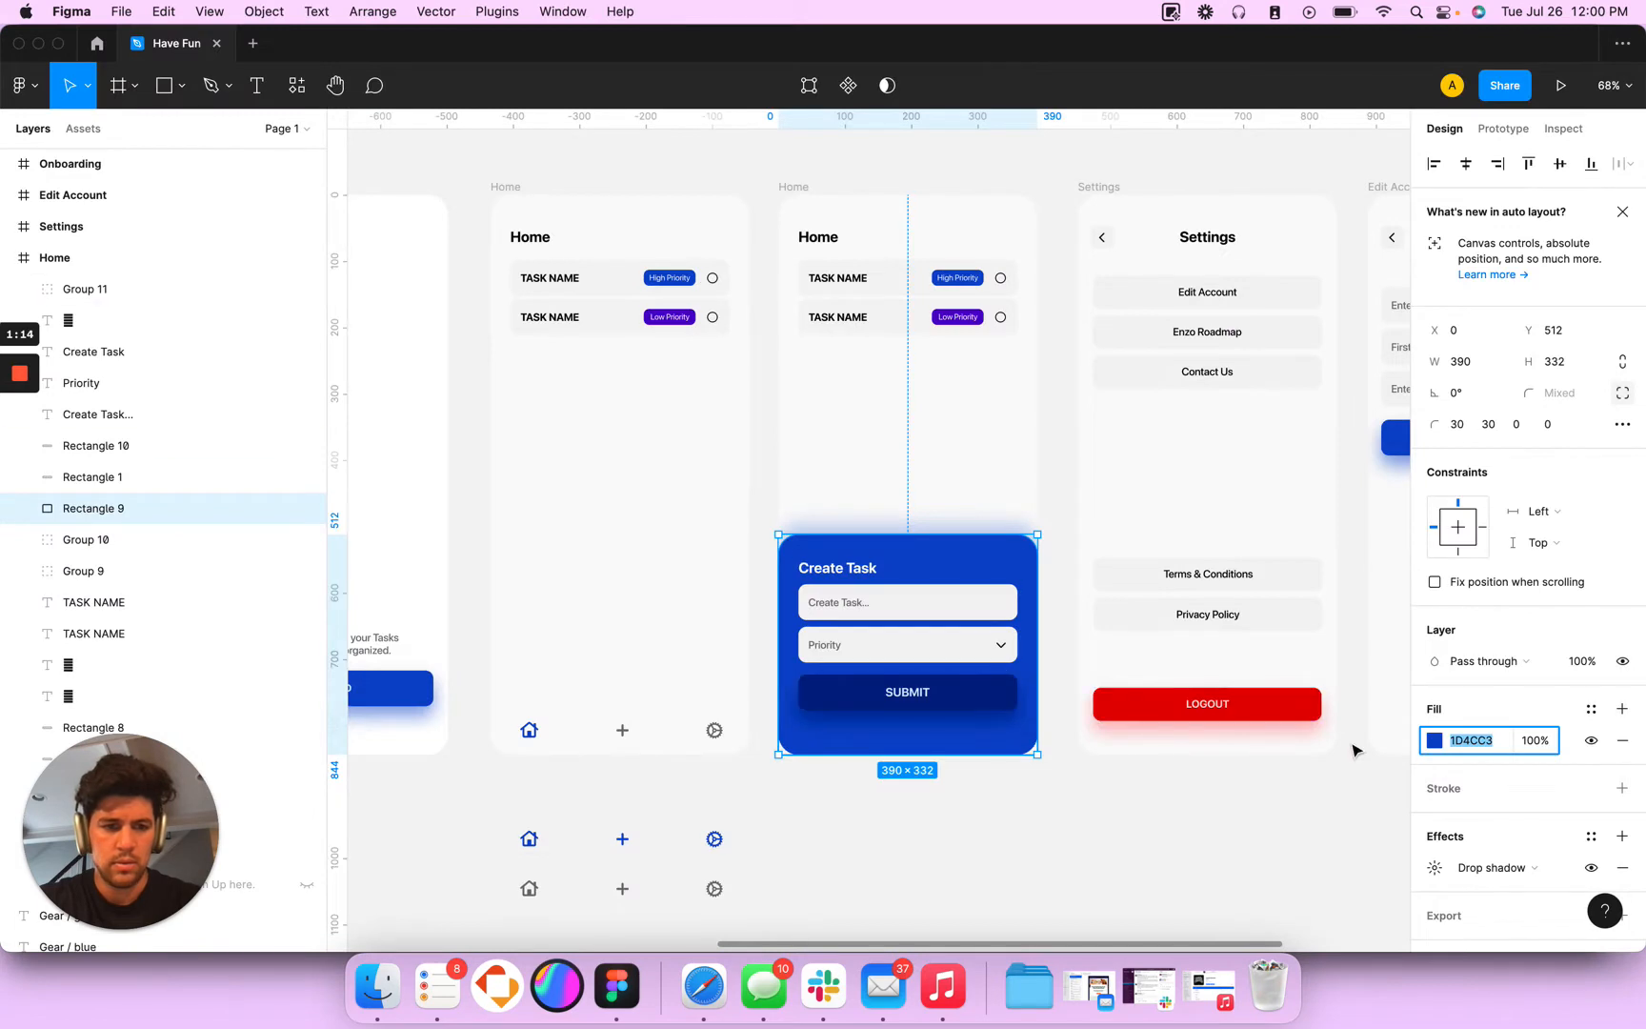
pyautogui.click(1436, 870)
pyautogui.click(1230, 912)
pyautogui.press('super+Tab')
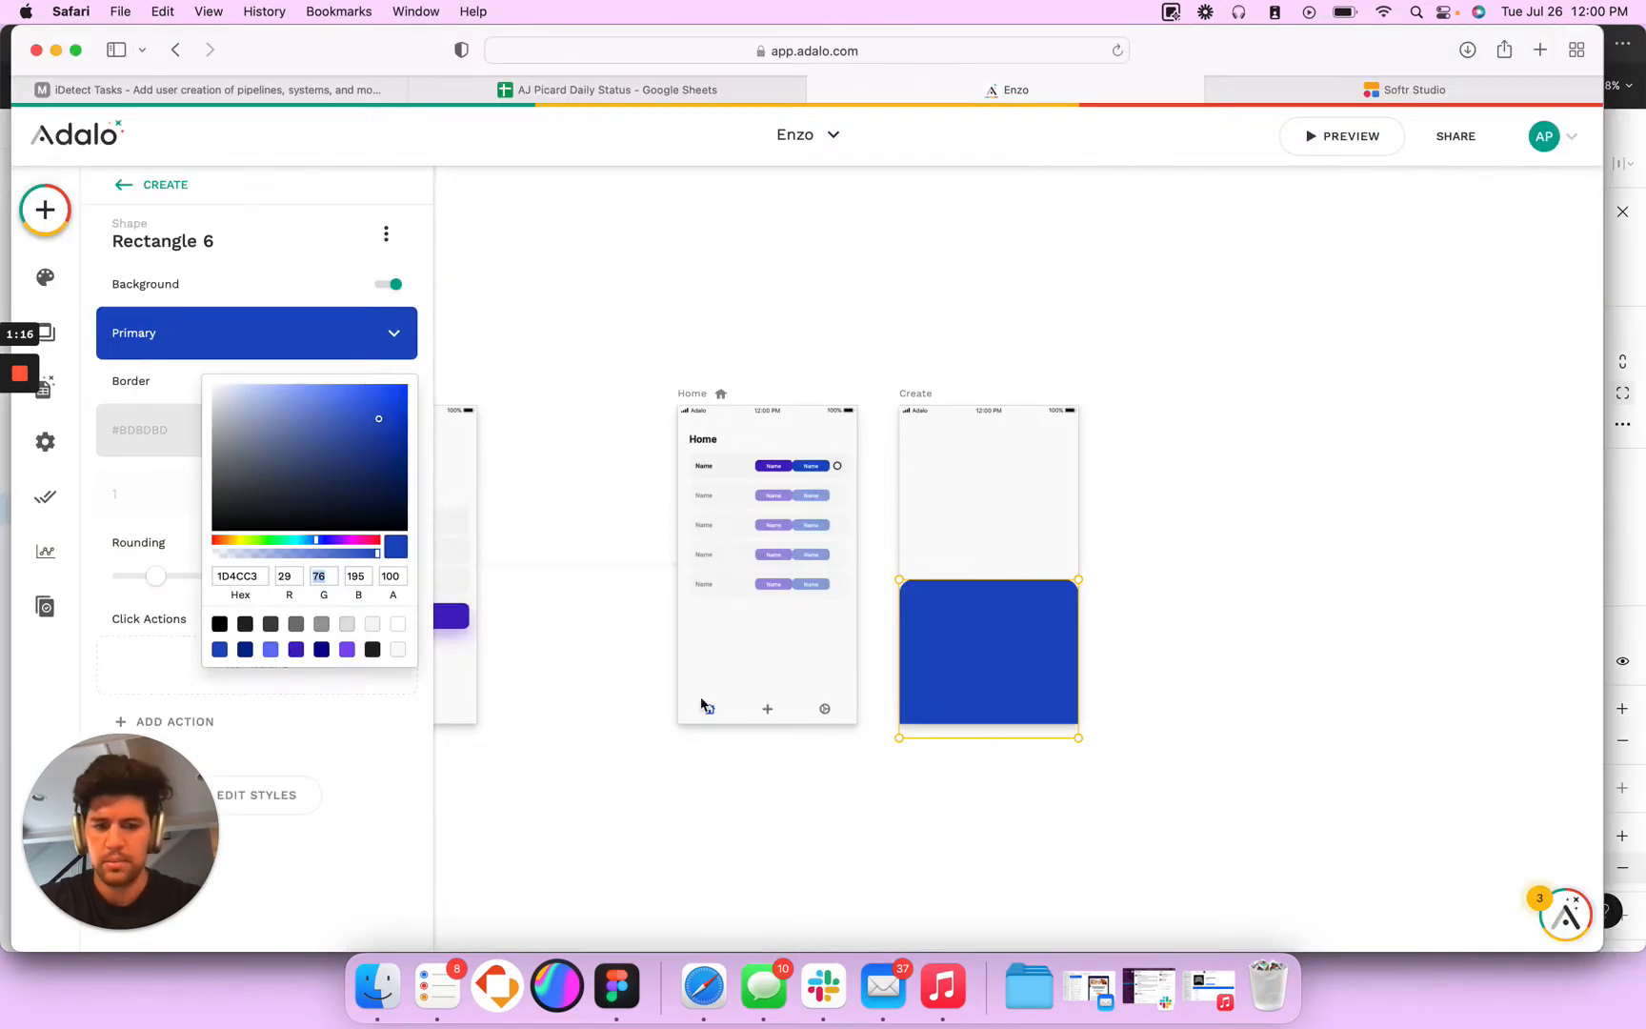
pyautogui.click(148, 633)
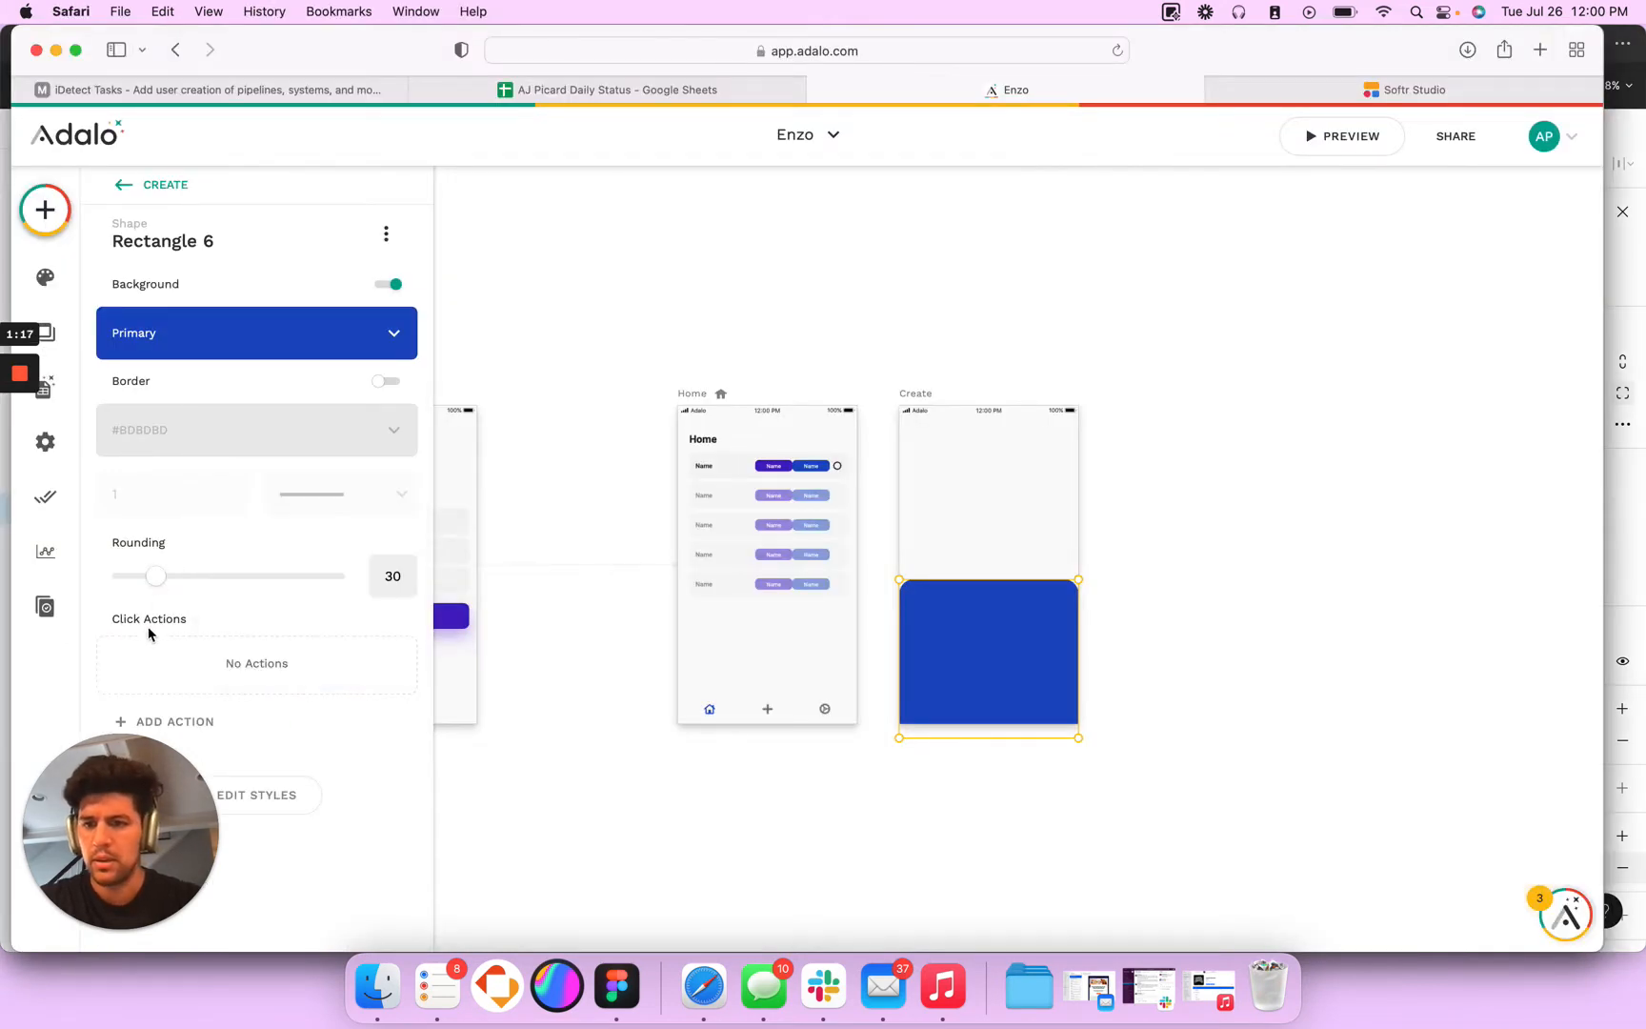
pyautogui.click(284, 803)
pyautogui.moveTo(150, 963); pyautogui.dragTo(151, 955)
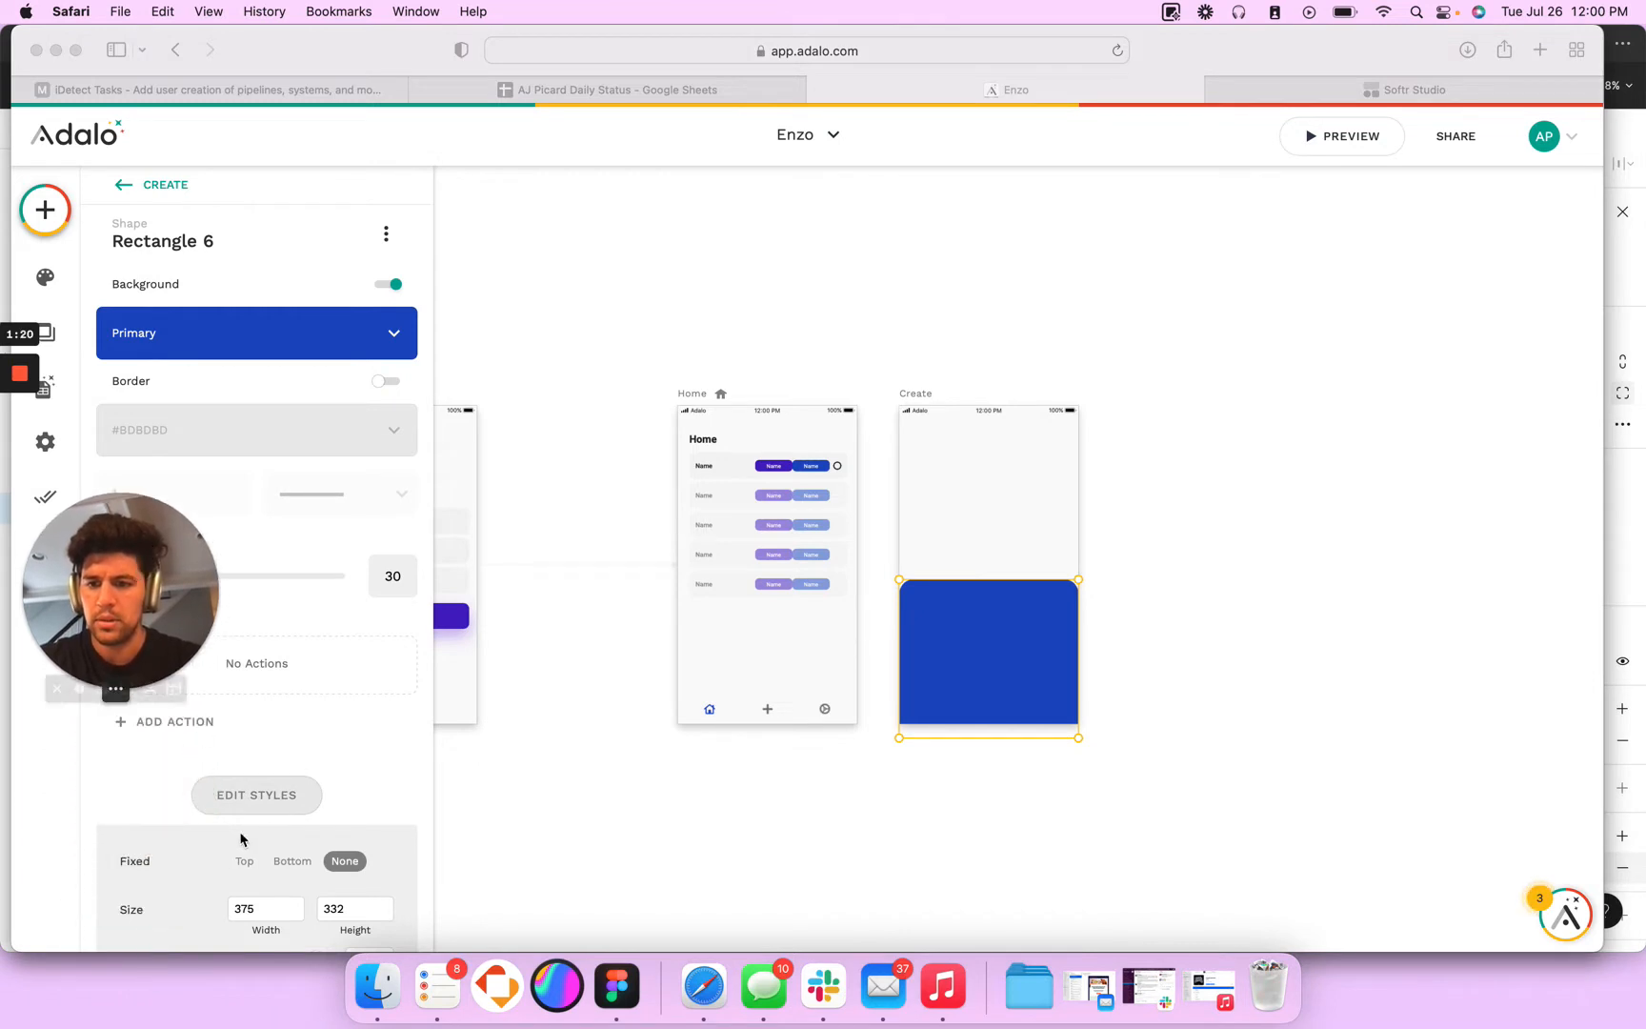
pyautogui.scroll(-3, 252, 834)
pyautogui.click(217, 886)
pyautogui.click(214, 883)
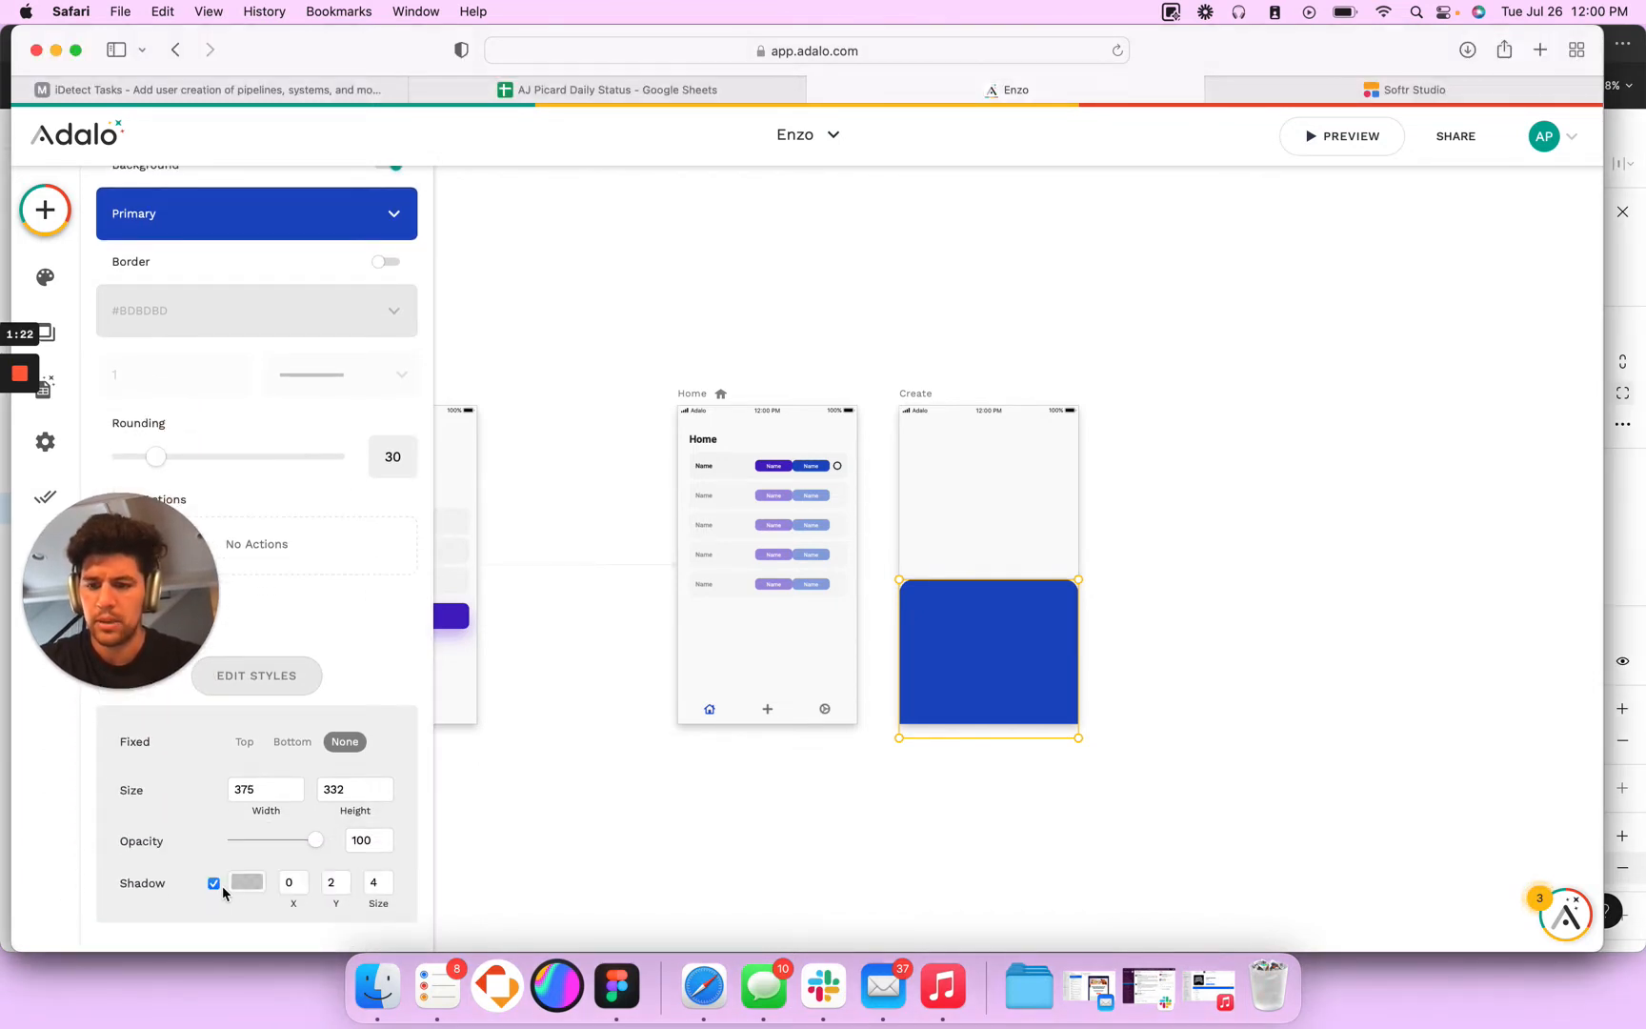
pyautogui.click(246, 881)
pyautogui.press('super+v')
pyautogui.click(238, 852)
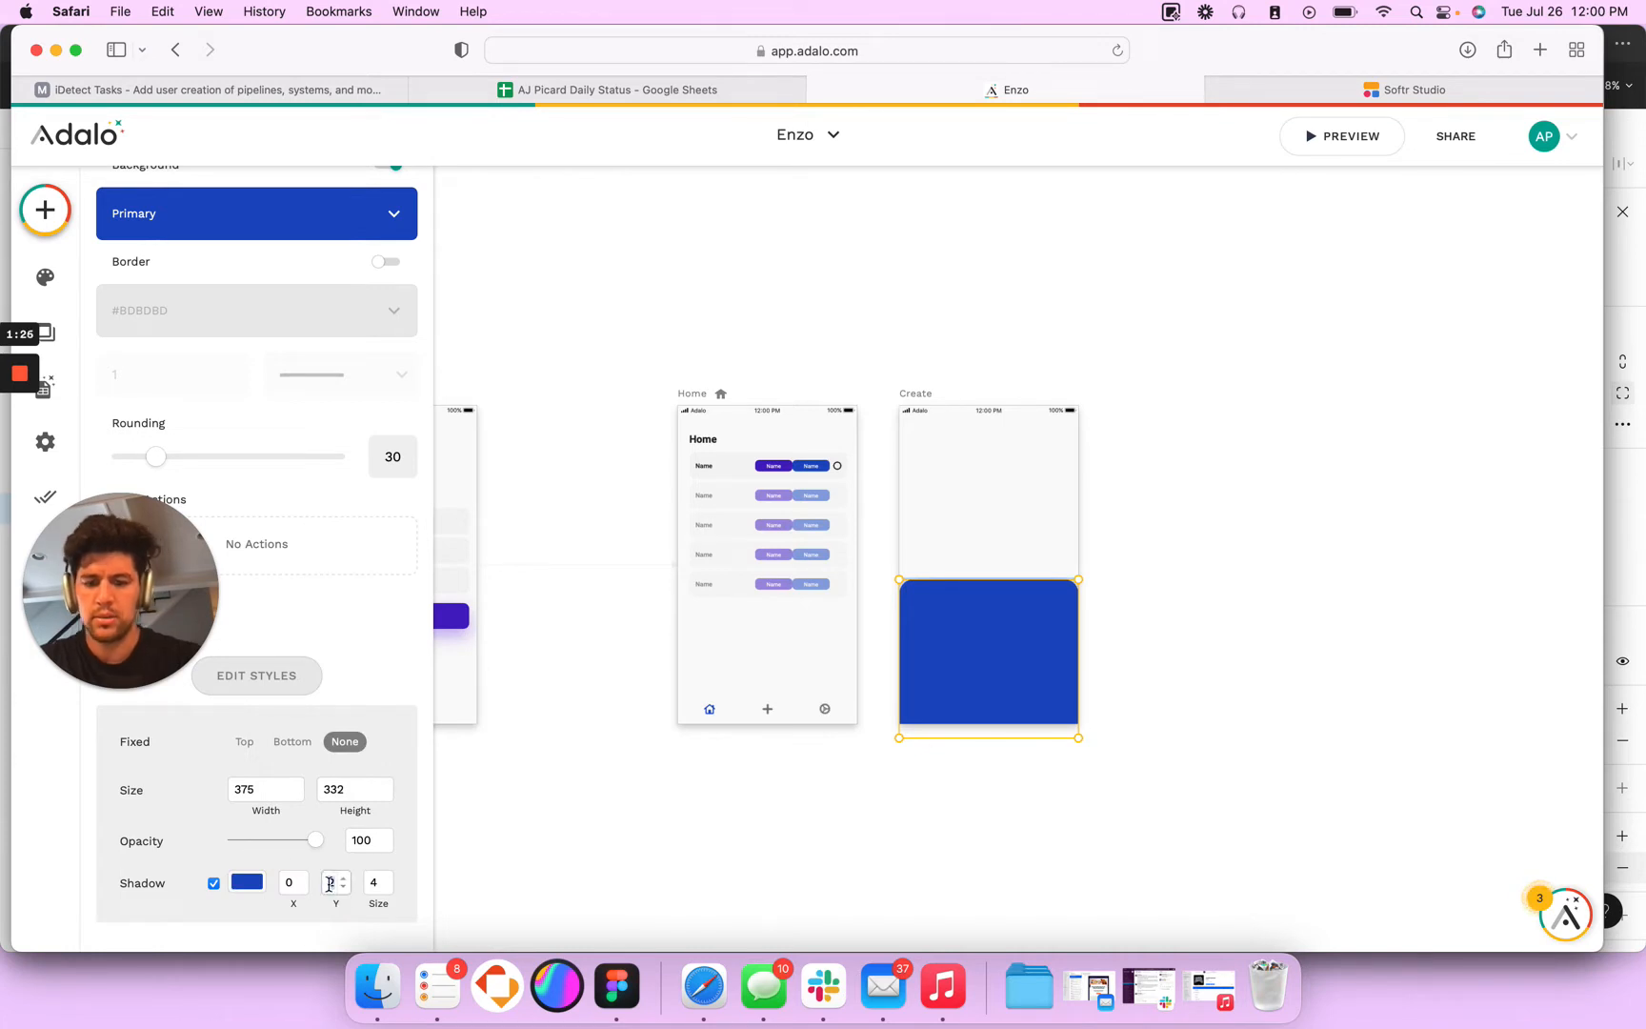
# - Set the rectangle's shadow to a Y offset of -15 and a size of 30
pyautogui.write('15')
pyautogui.press('Tab')
pyautogui.write('30')
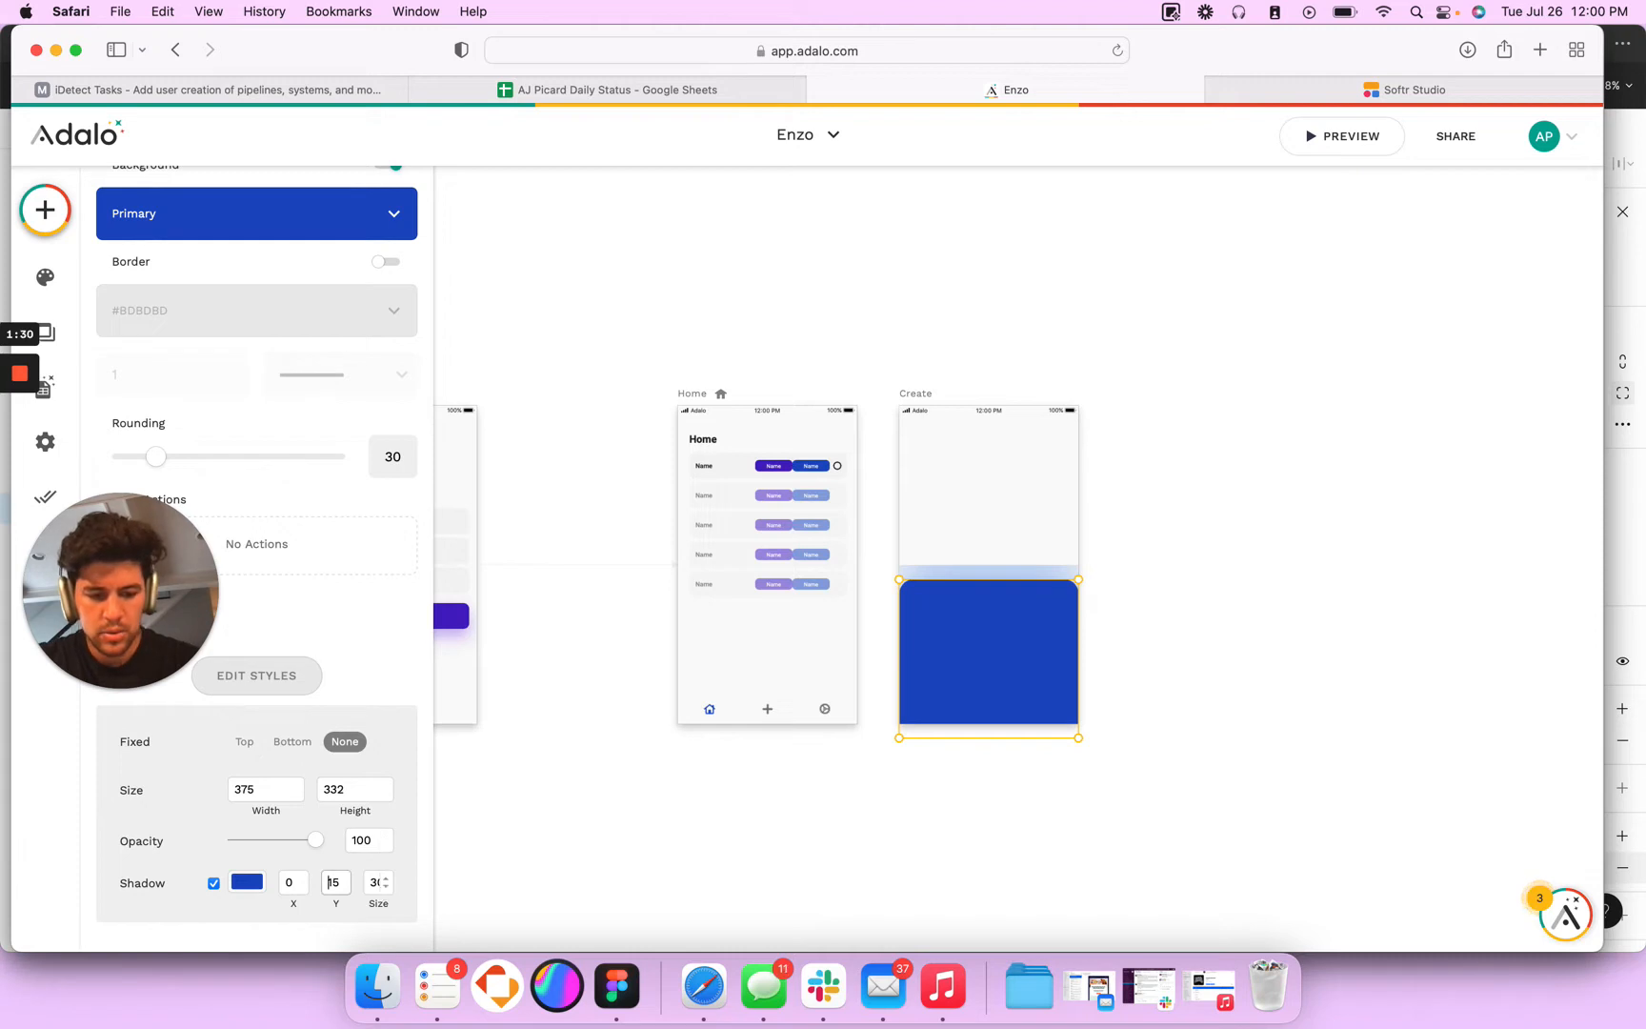
pyautogui.write('-')
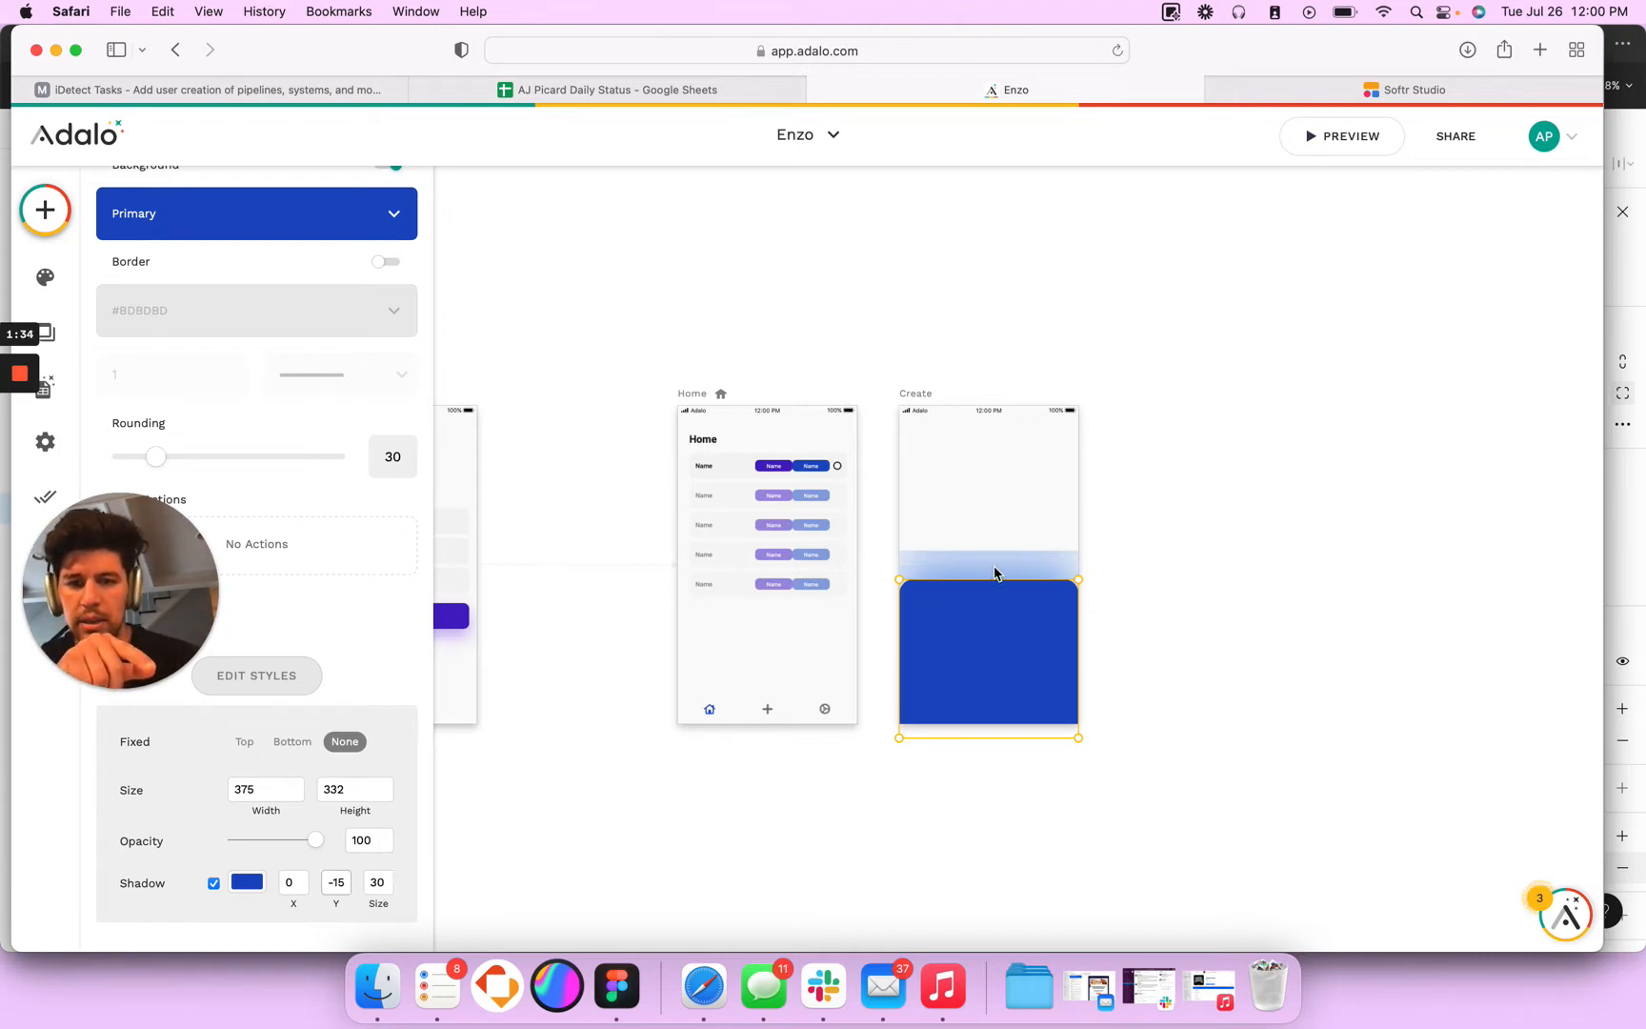
# - Try a taller rectangle and a shadow colour opacity of 20, undoing each change
pyautogui.moveTo(996, 578)
pyautogui.mouseDown()
pyautogui.moveTo(985, 526)
pyautogui.moveTo(983, 555)
pyautogui.mouseUp()
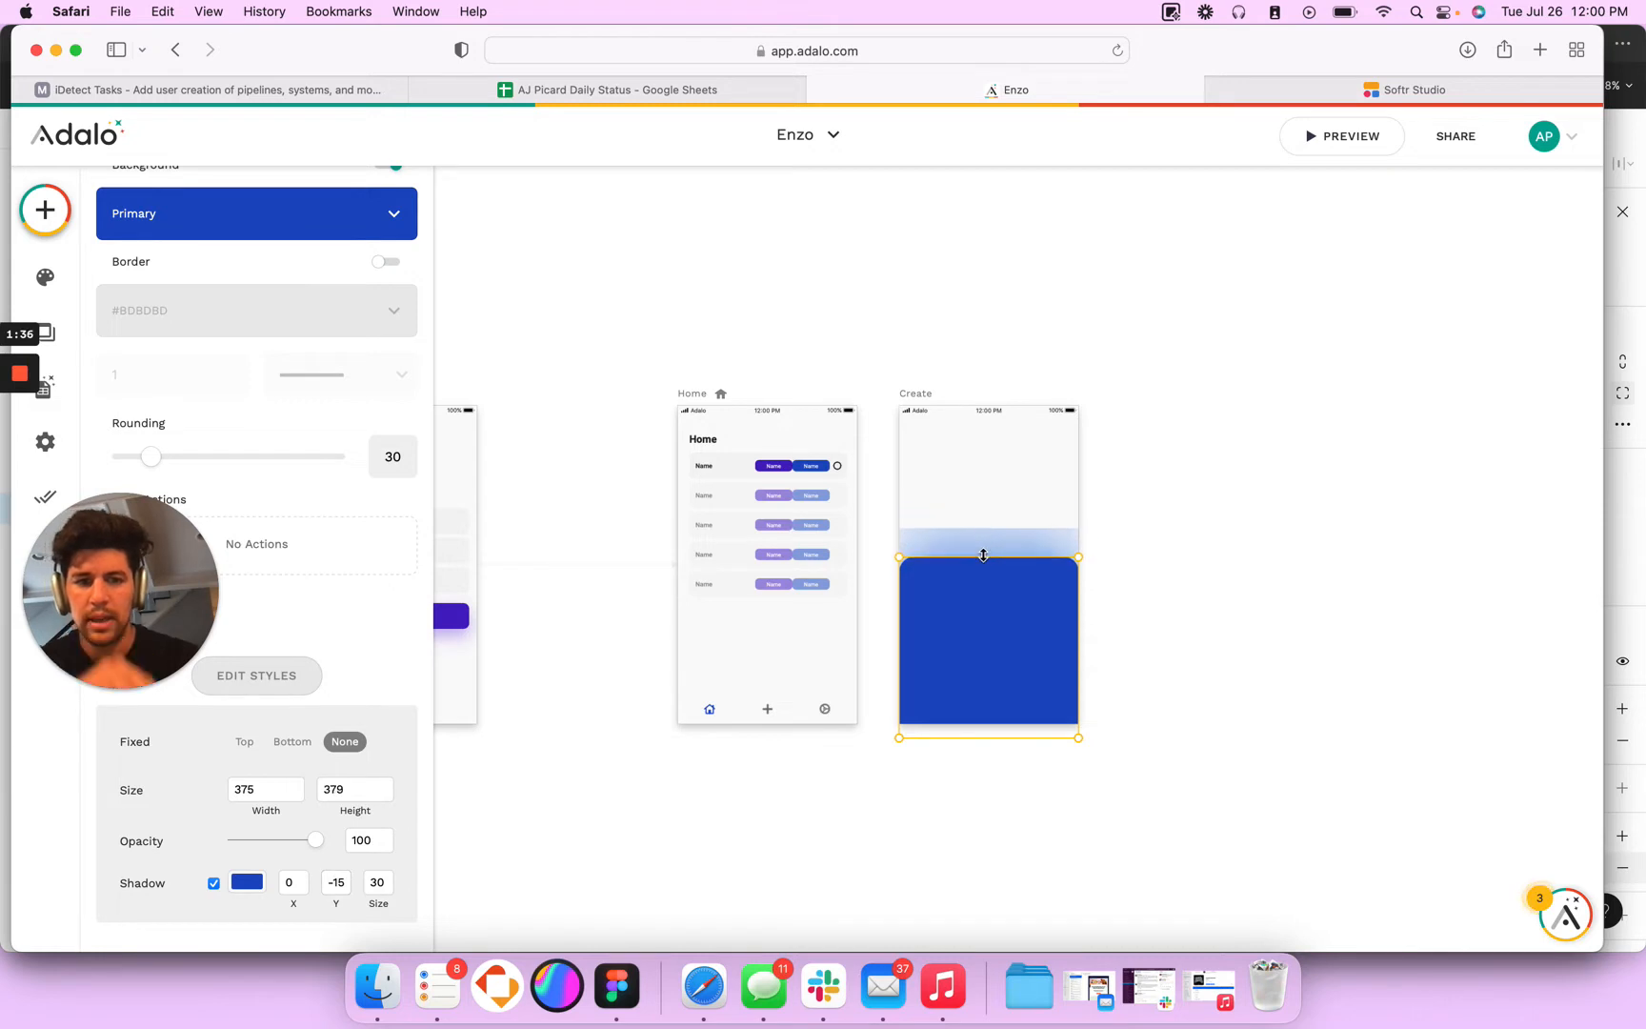
pyautogui.press('super+z')
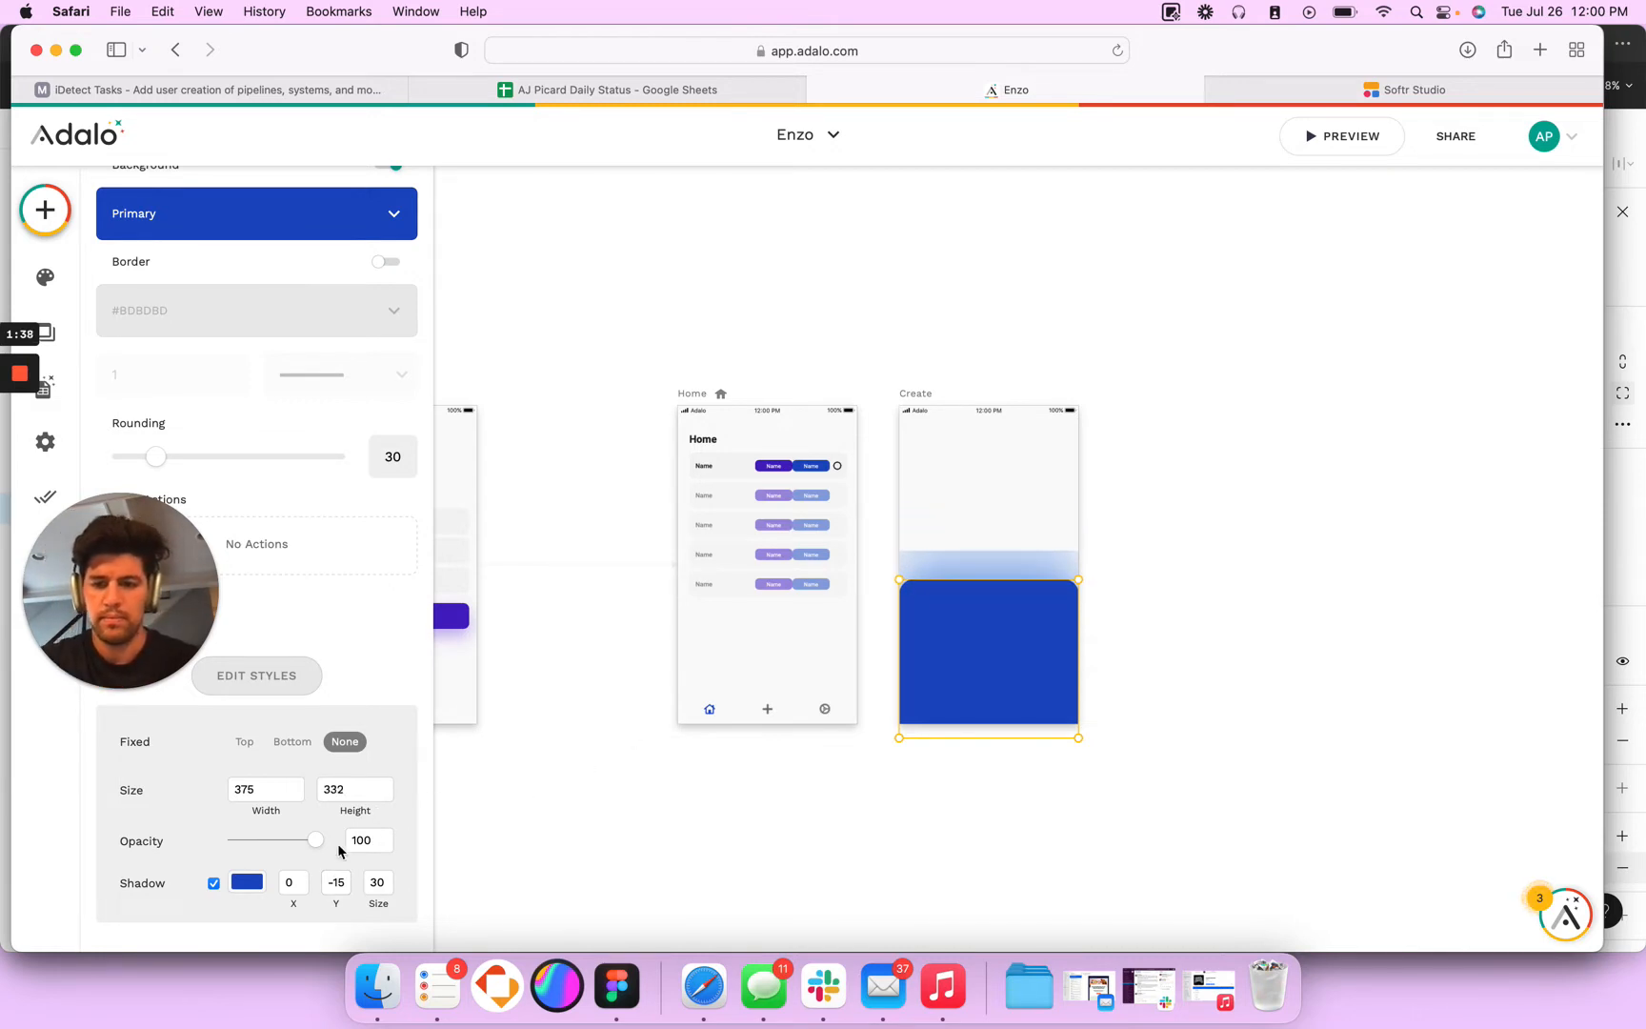
pyautogui.moveTo(318, 840)
pyautogui.mouseDown()
pyautogui.moveTo(294, 841)
pyautogui.moveTo(315, 841)
pyautogui.mouseUp()
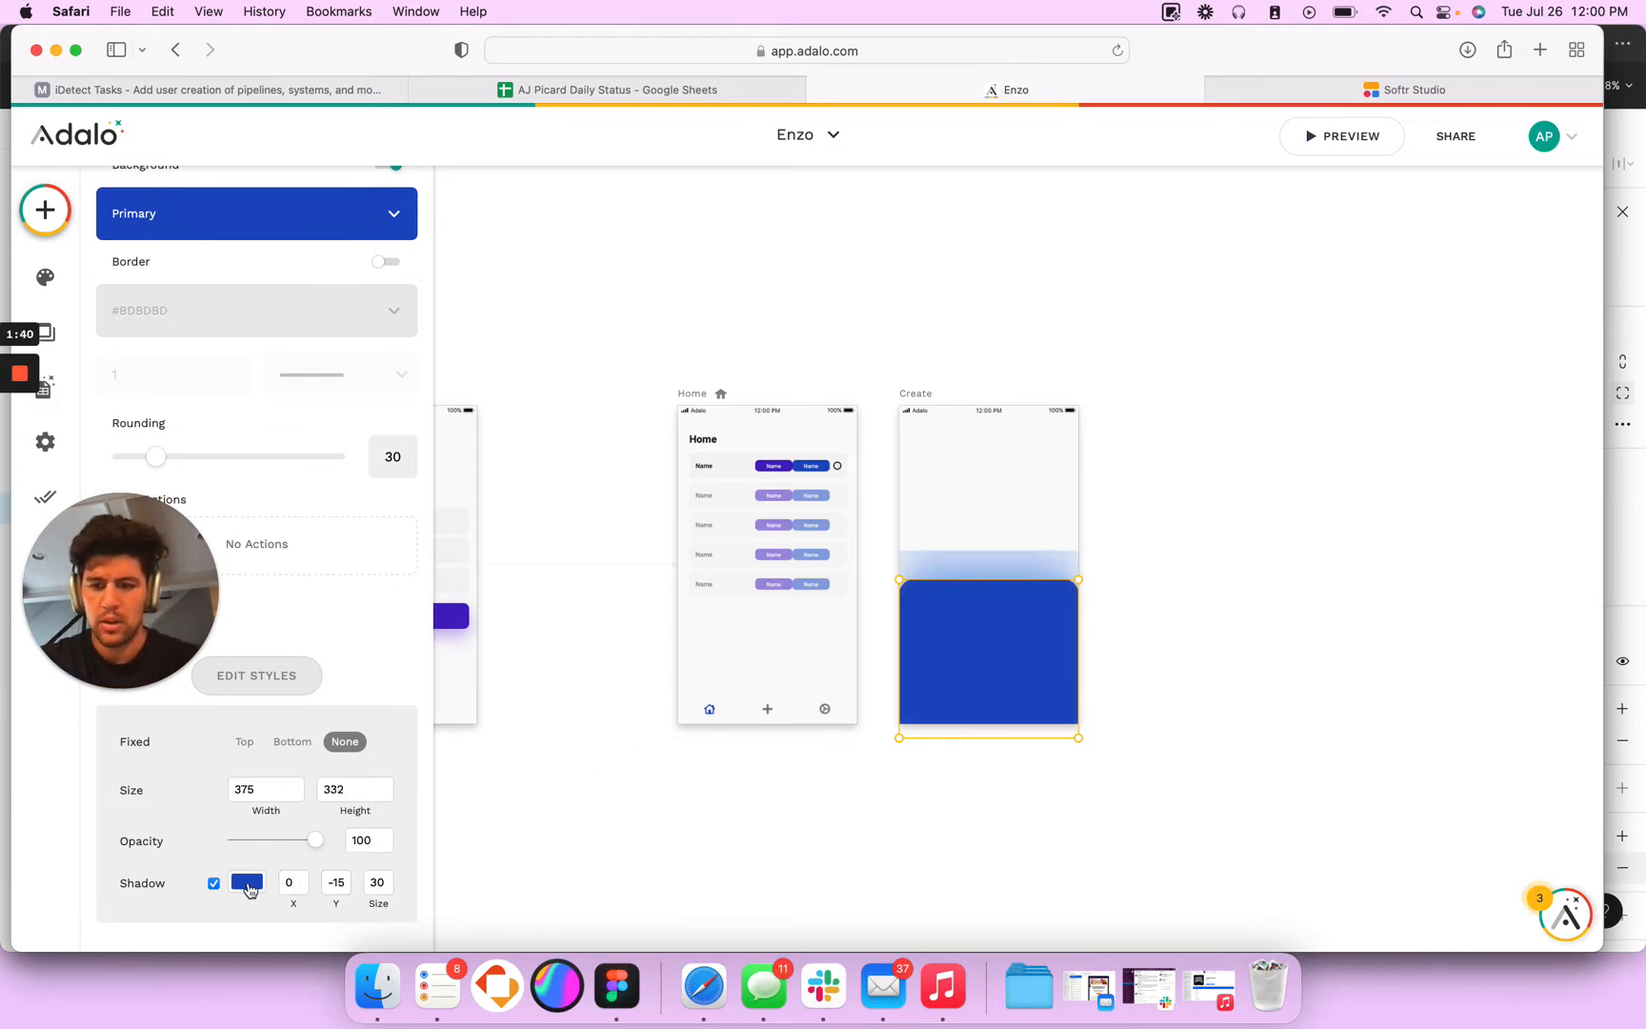
pyautogui.click(248, 884)
pyautogui.write('20')
pyautogui.press('Return')
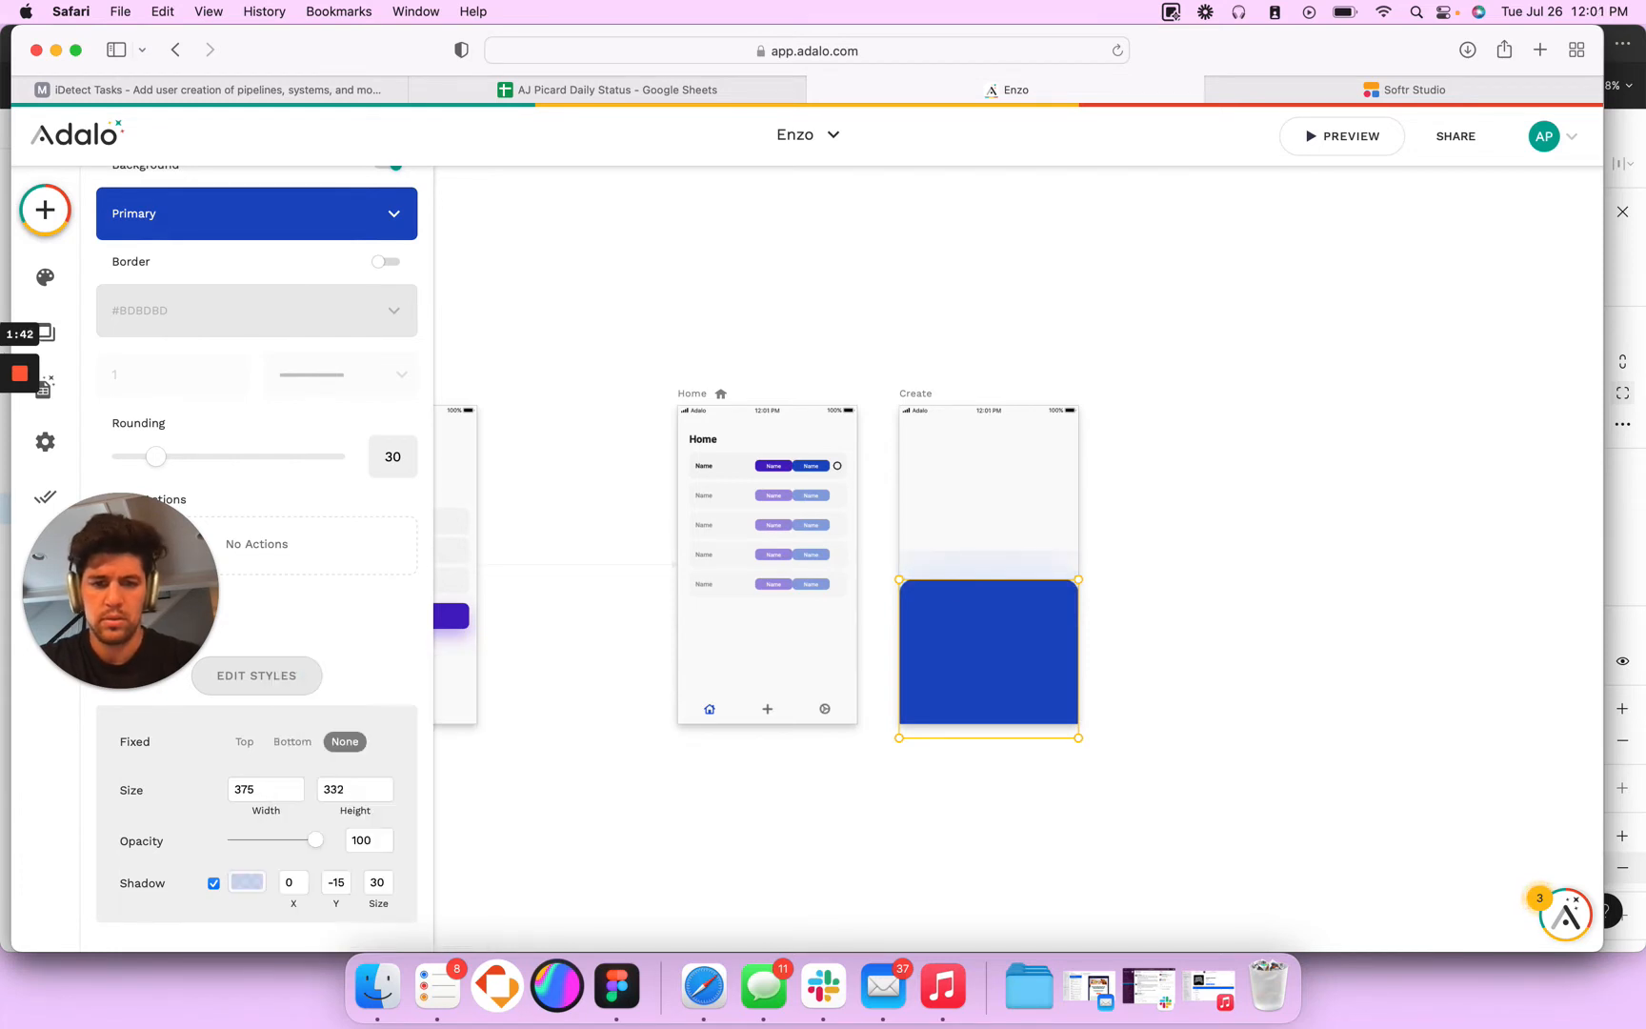
pyautogui.press('super+z')
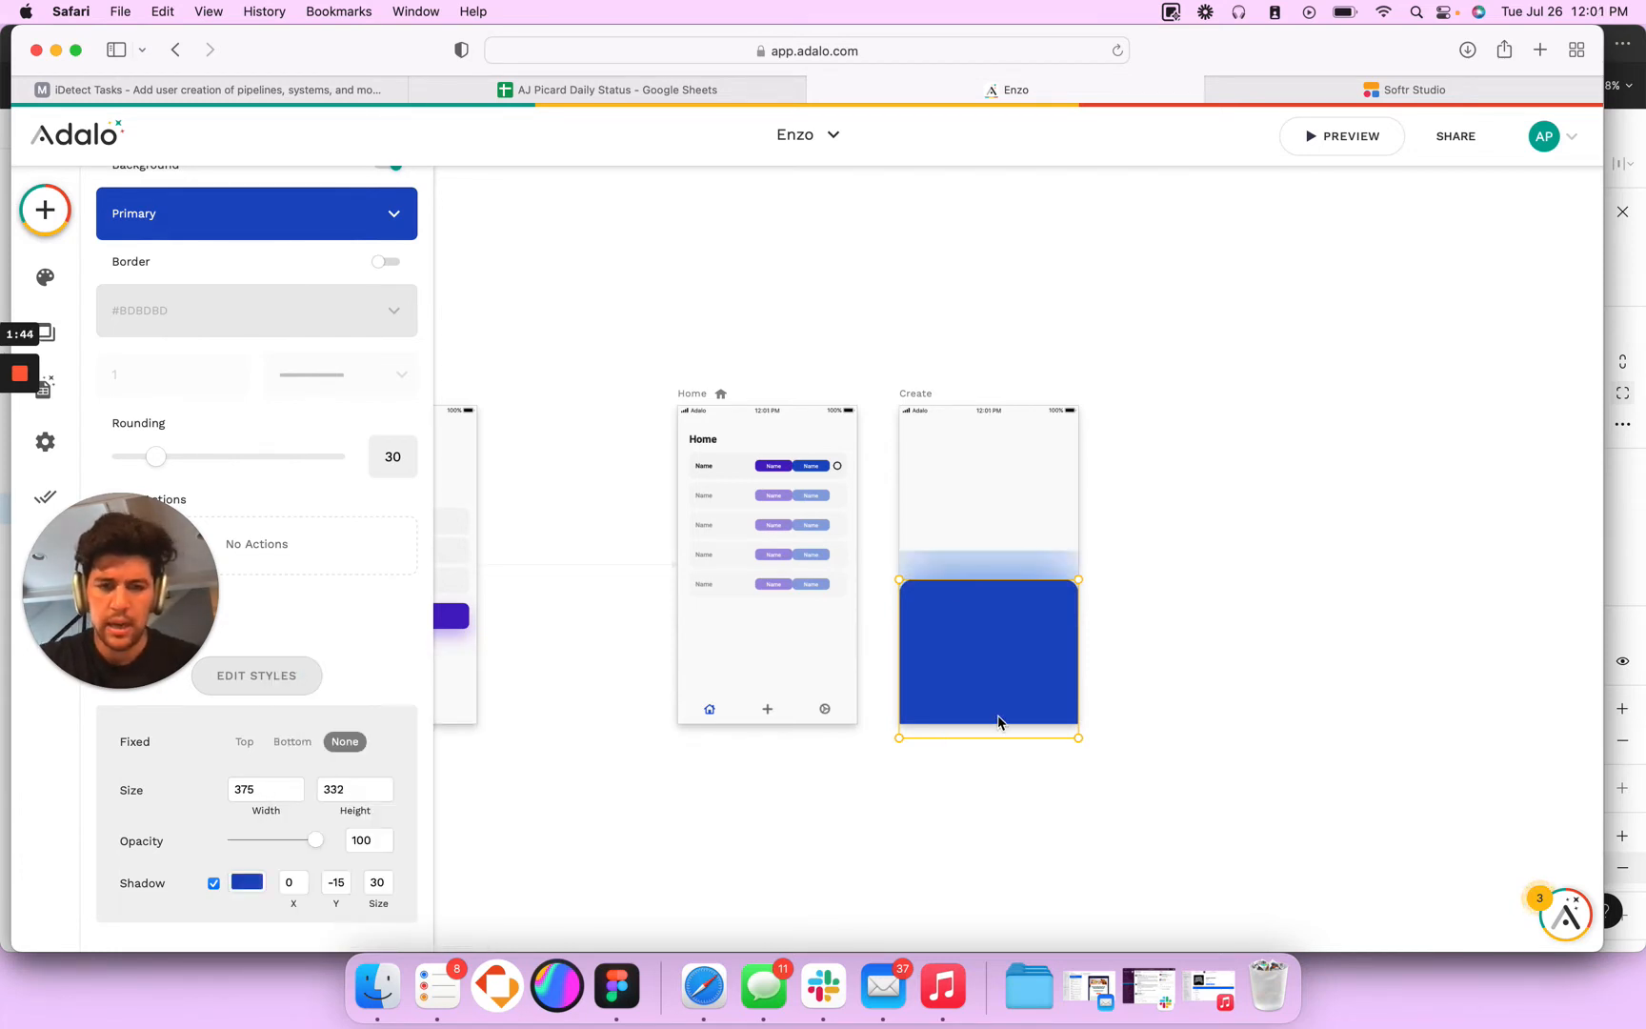
# - Turn off the blue rectangle's shadow and deselect the rectangle
pyautogui.click(213, 884)
pyautogui.click(1131, 667)
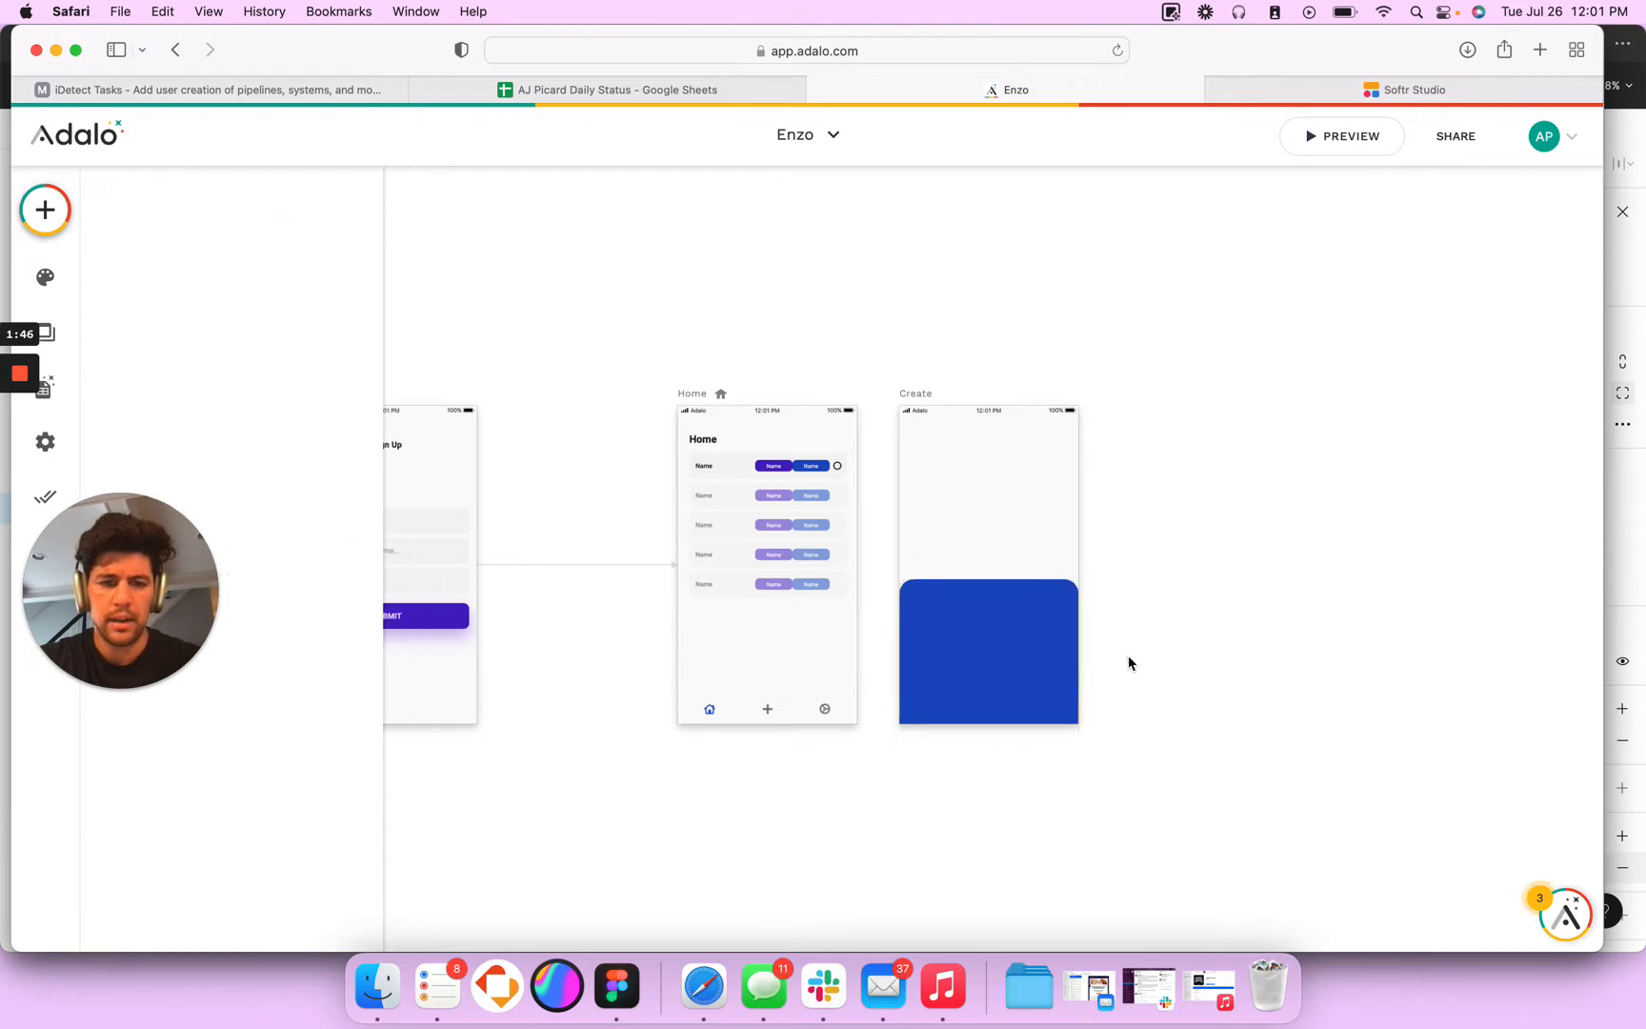
# - Add a text component near the upper edge of the Create screen's blue rectangle and set its text to "Create Task"
pyautogui.click(1007, 654)
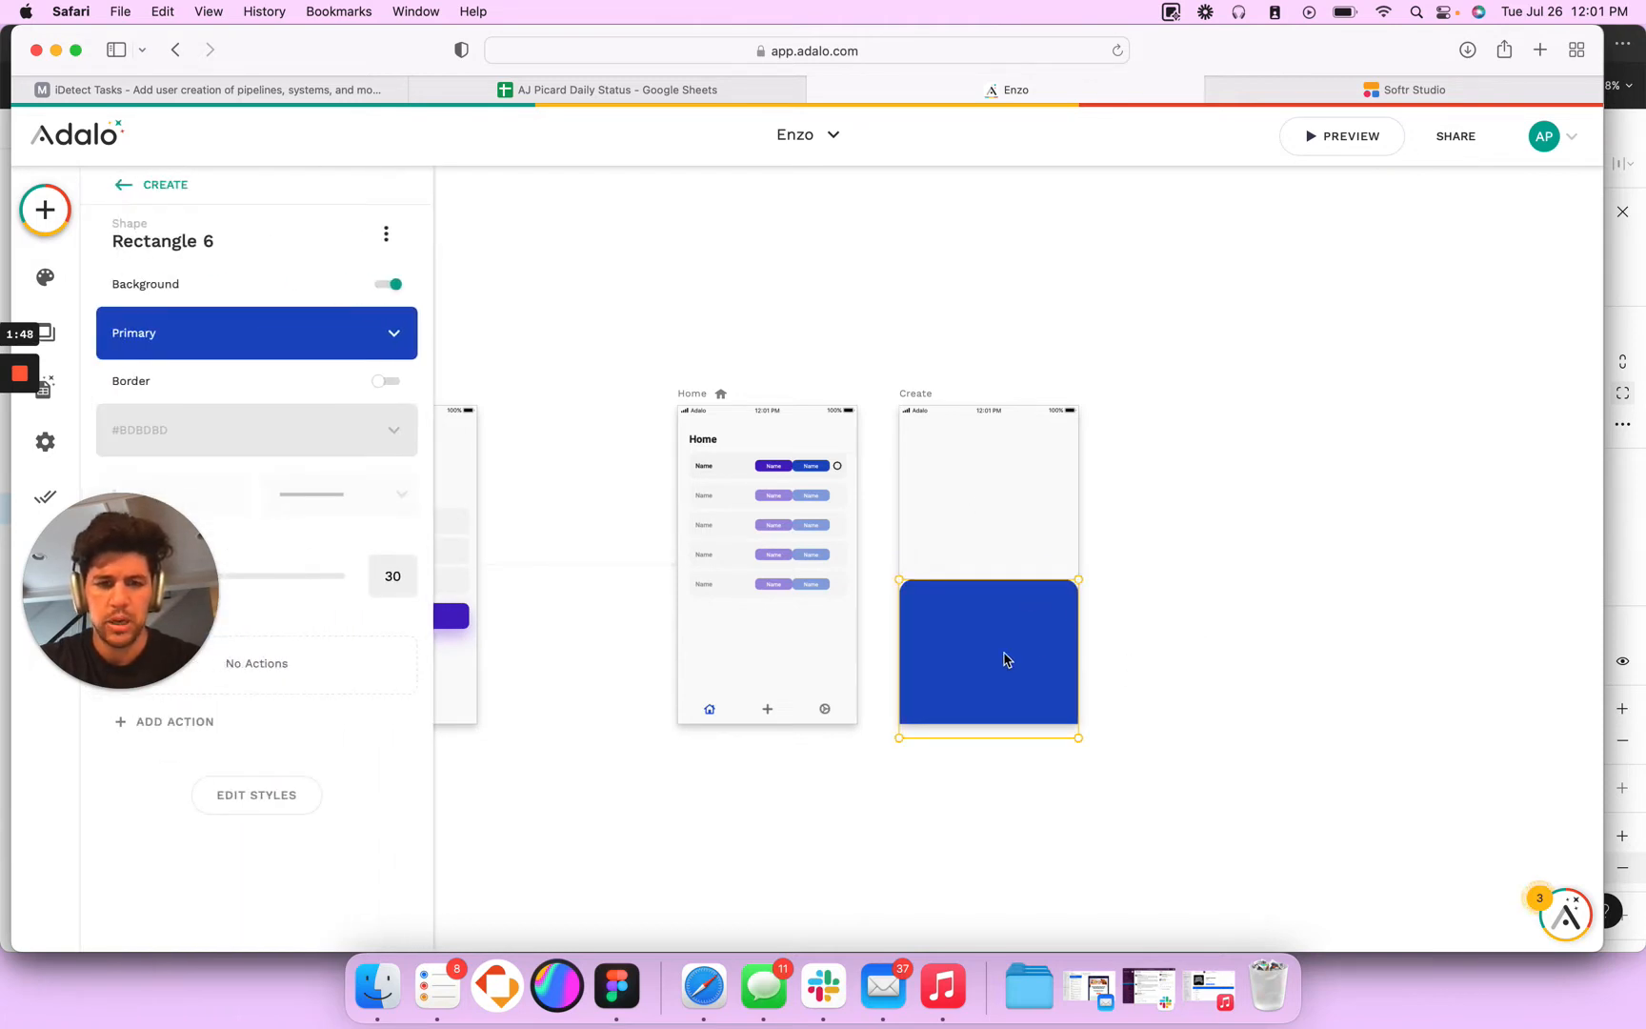
pyautogui.moveTo(717, 425); pyautogui.dragTo(988, 607)
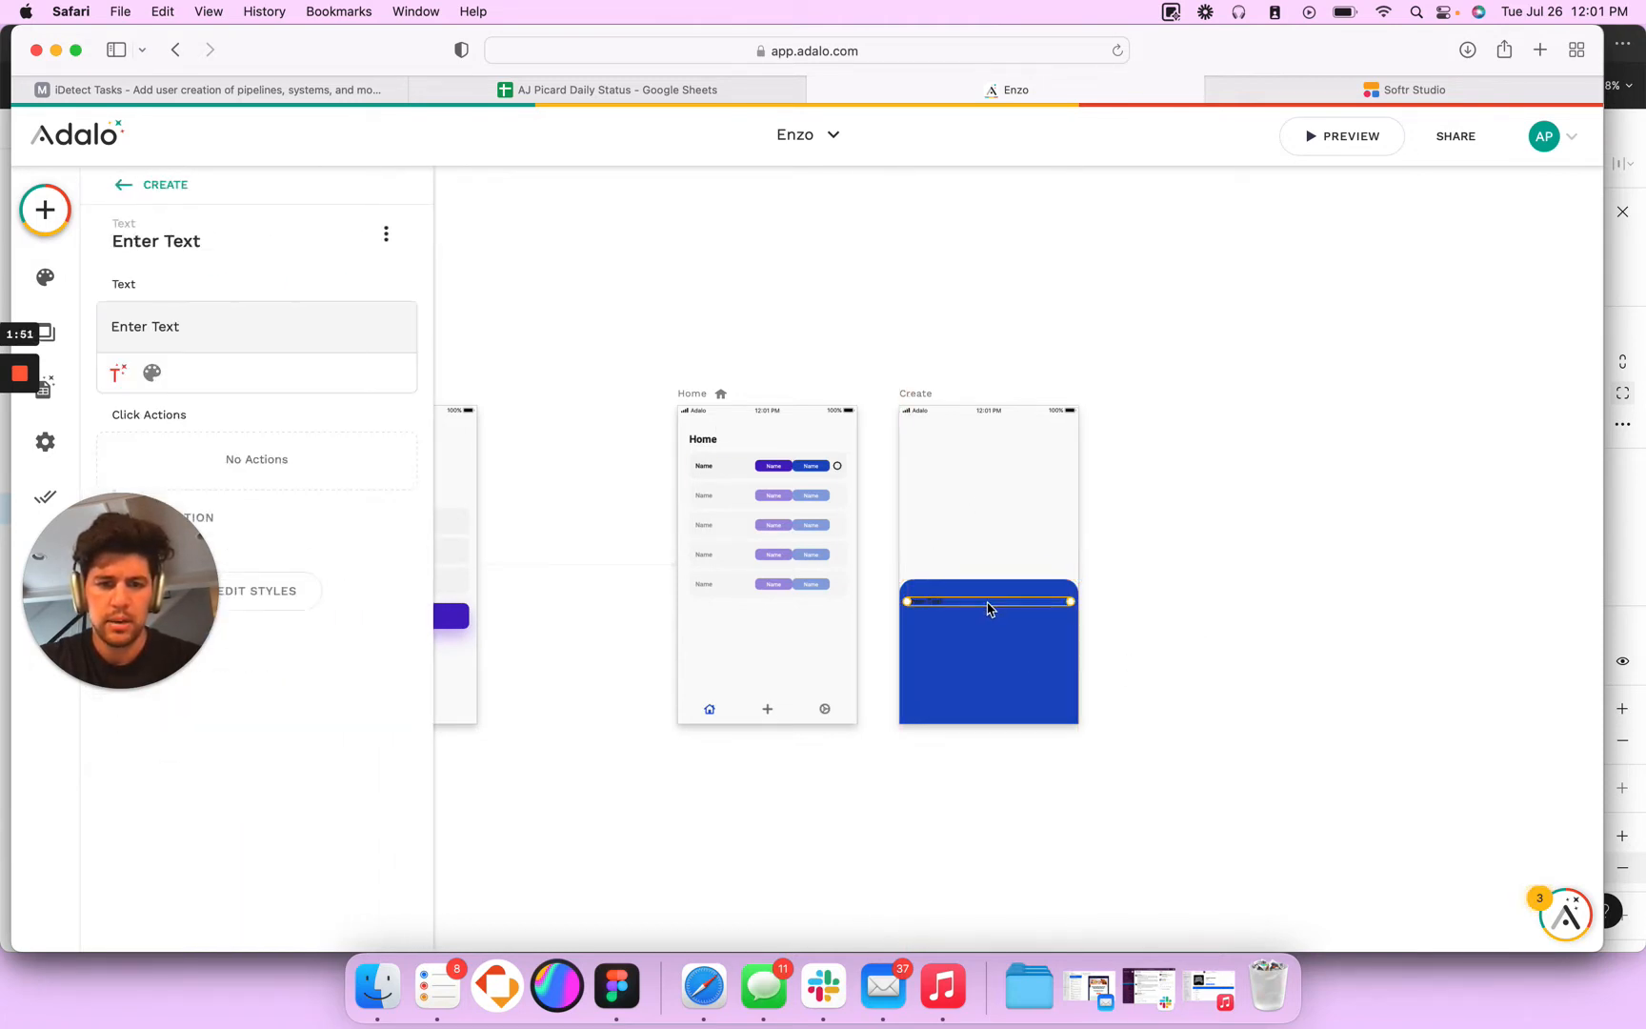
pyautogui.tripleClick(167, 327)
pyautogui.write('Create Task')
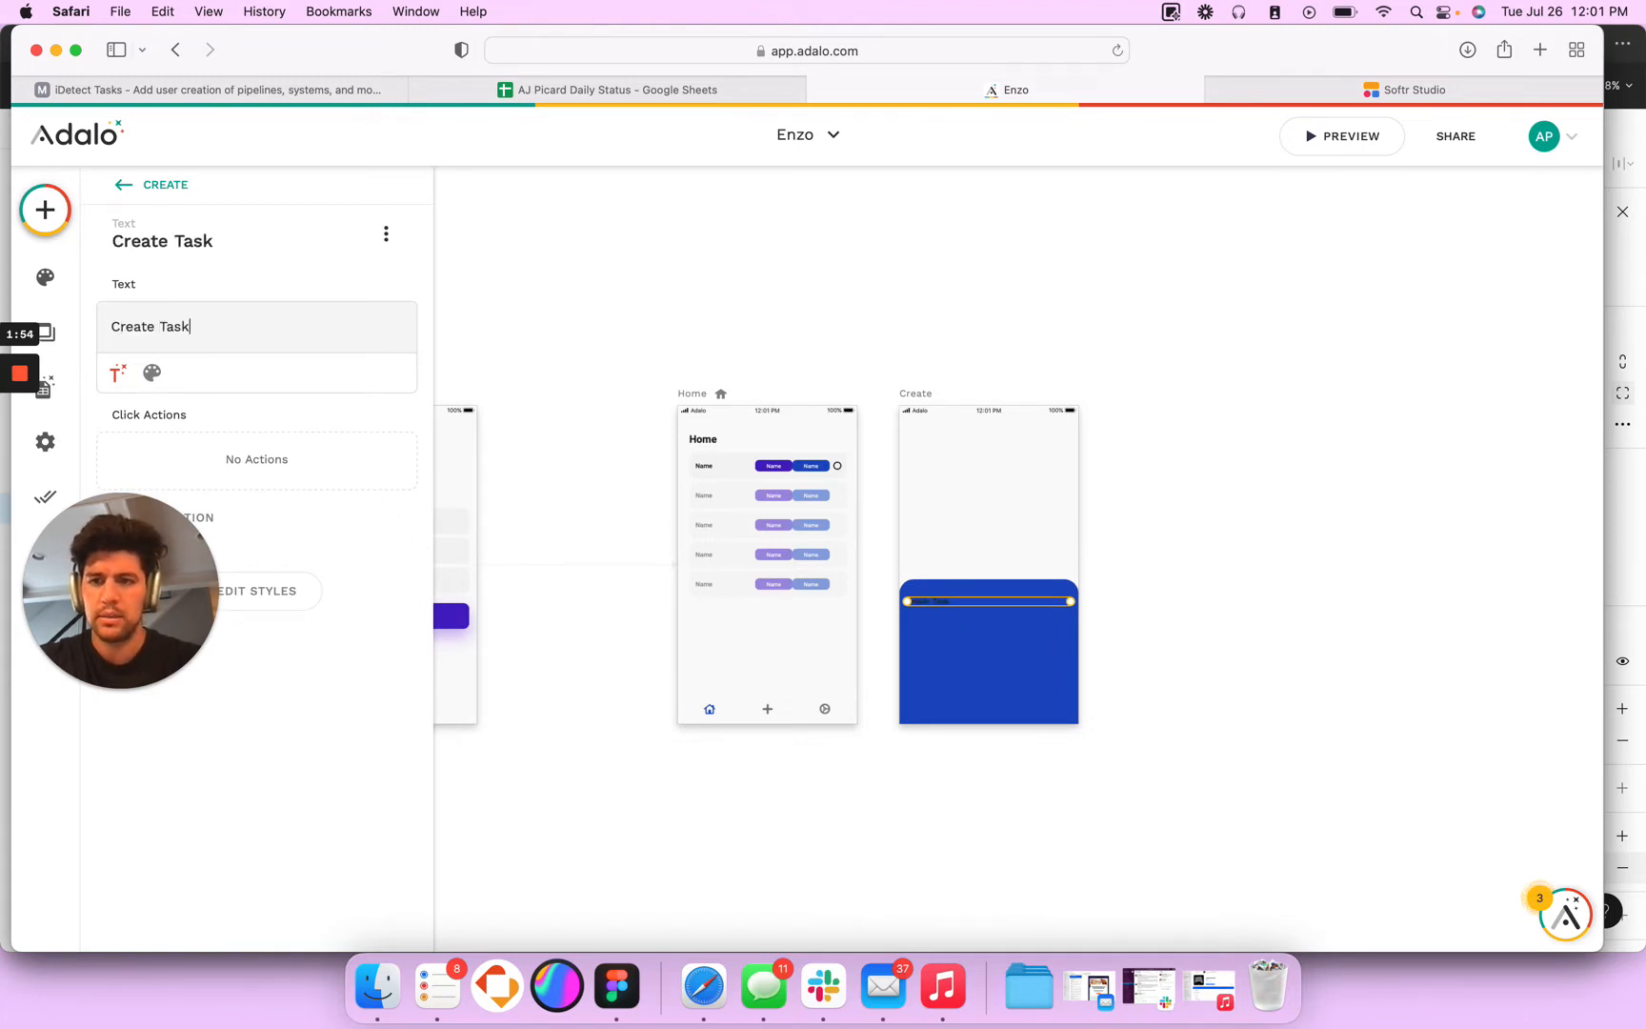
# - Set the Create Task heading to Bold weight and a font size of 22
pyautogui.click(151, 372)
pyautogui.click(258, 372)
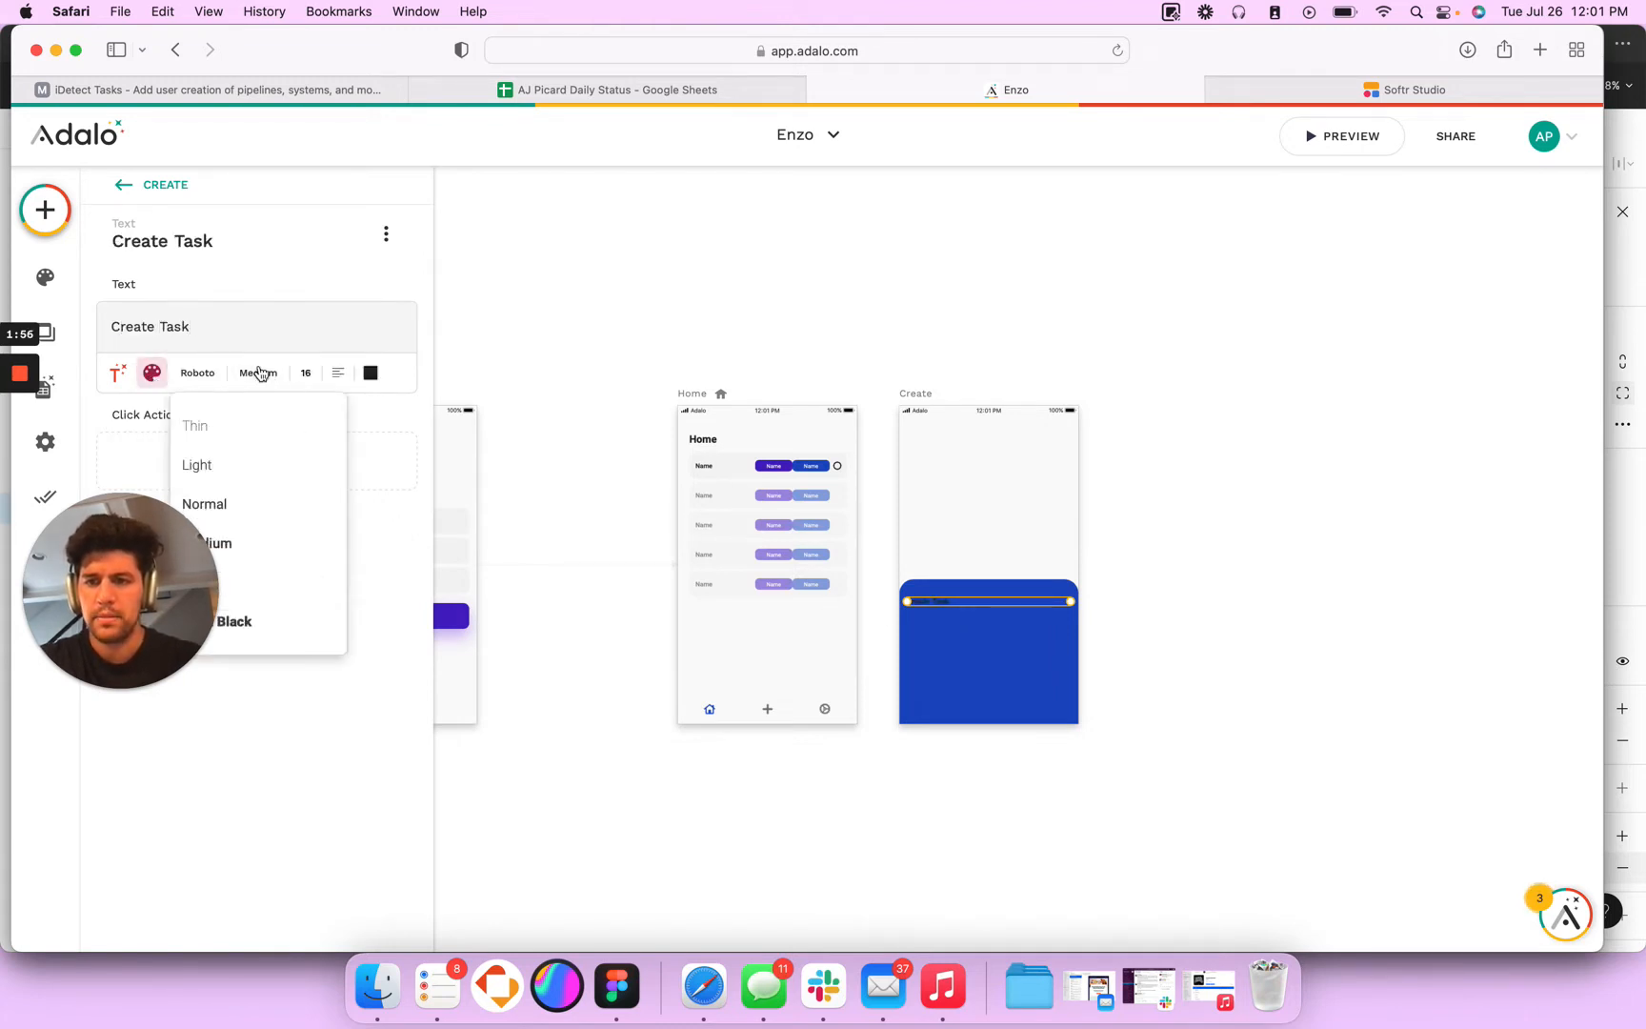
pyautogui.click(242, 583)
pyautogui.moveTo(119, 590); pyautogui.dragTo(119, 824)
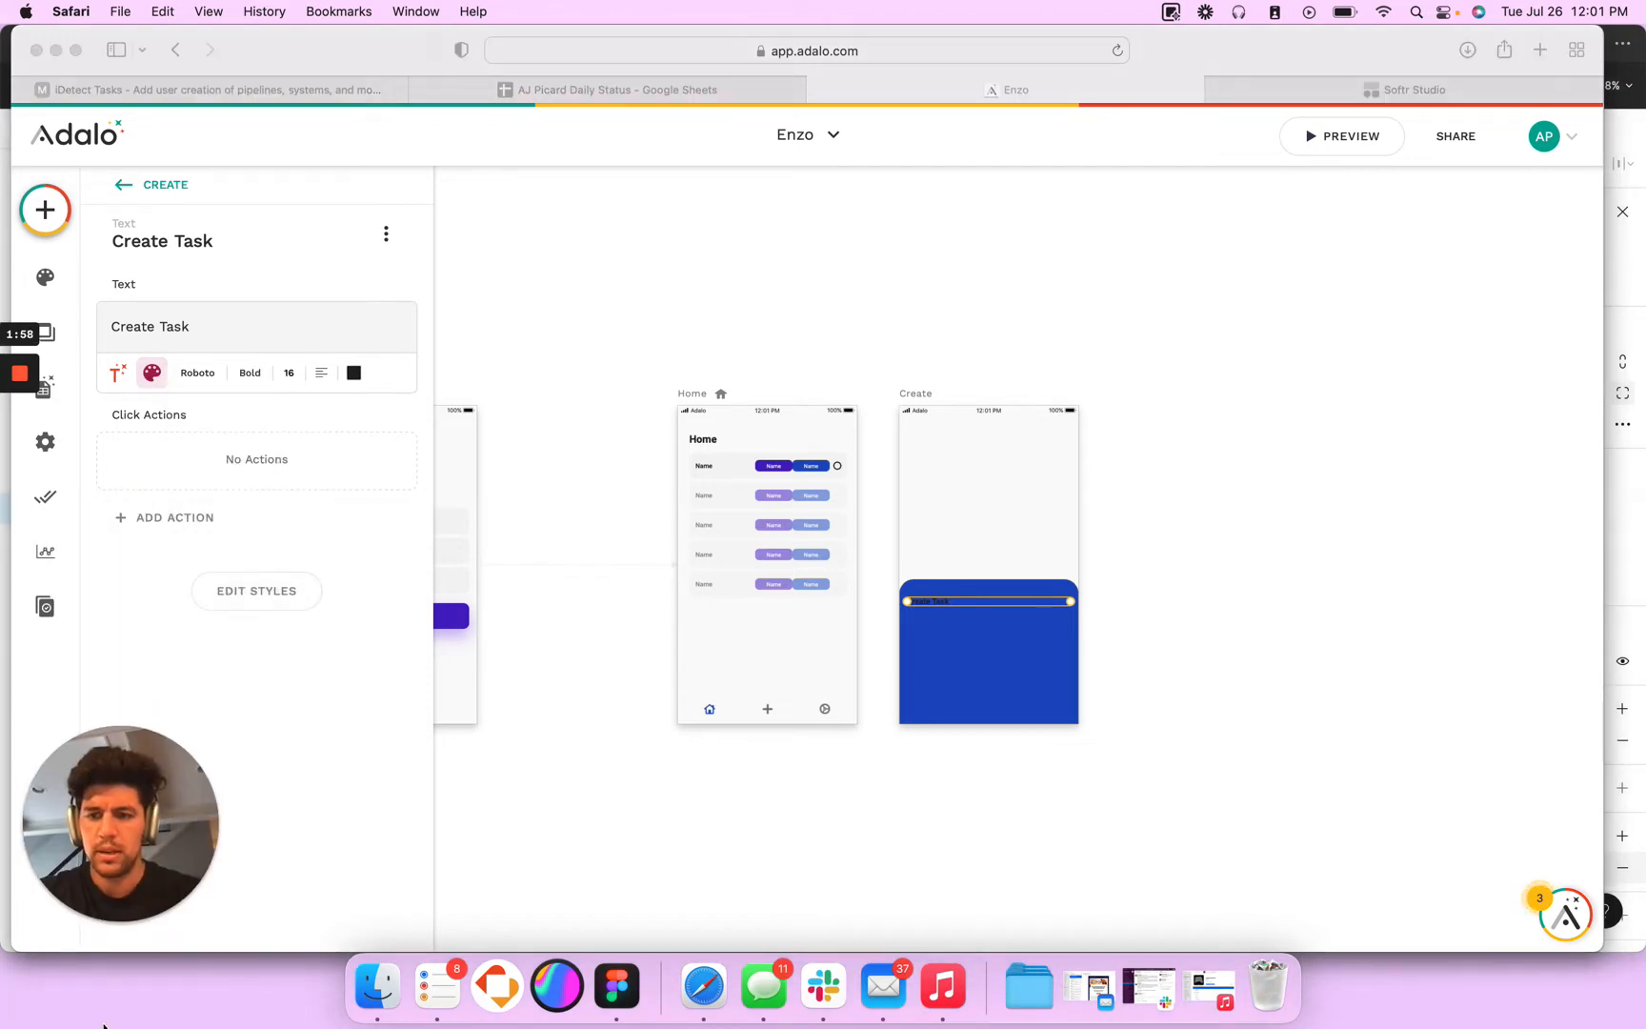
pyautogui.click(288, 376)
pyautogui.doubleClick(289, 373)
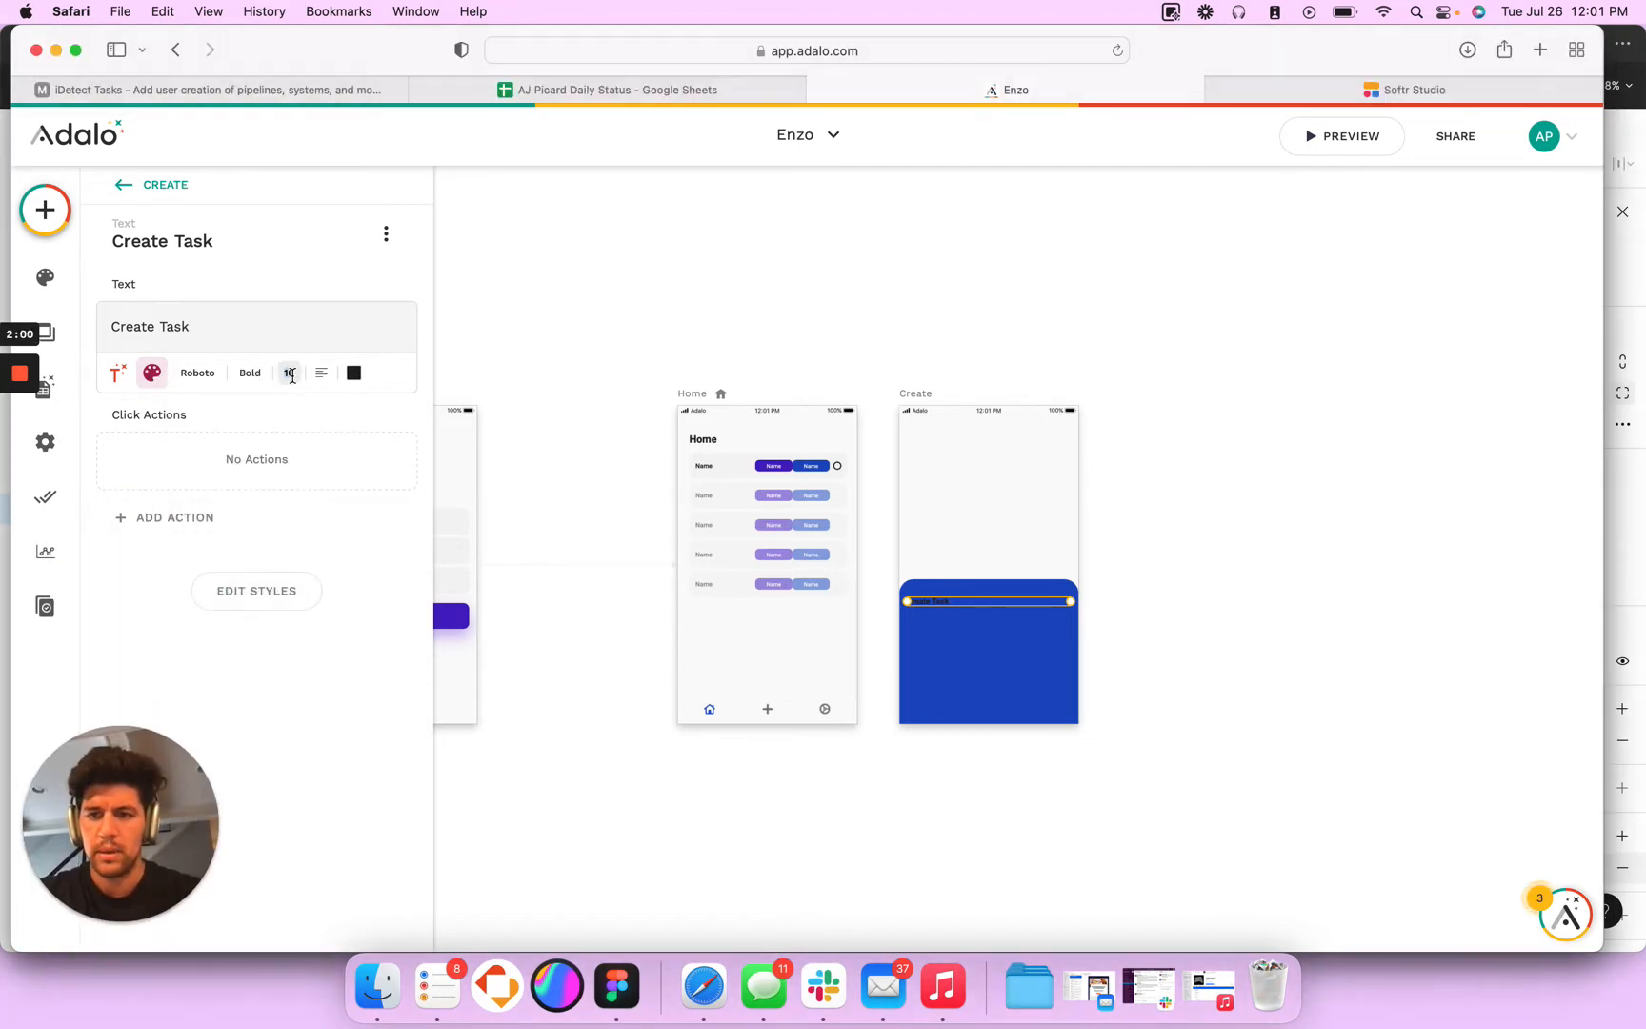
pyautogui.write('22')
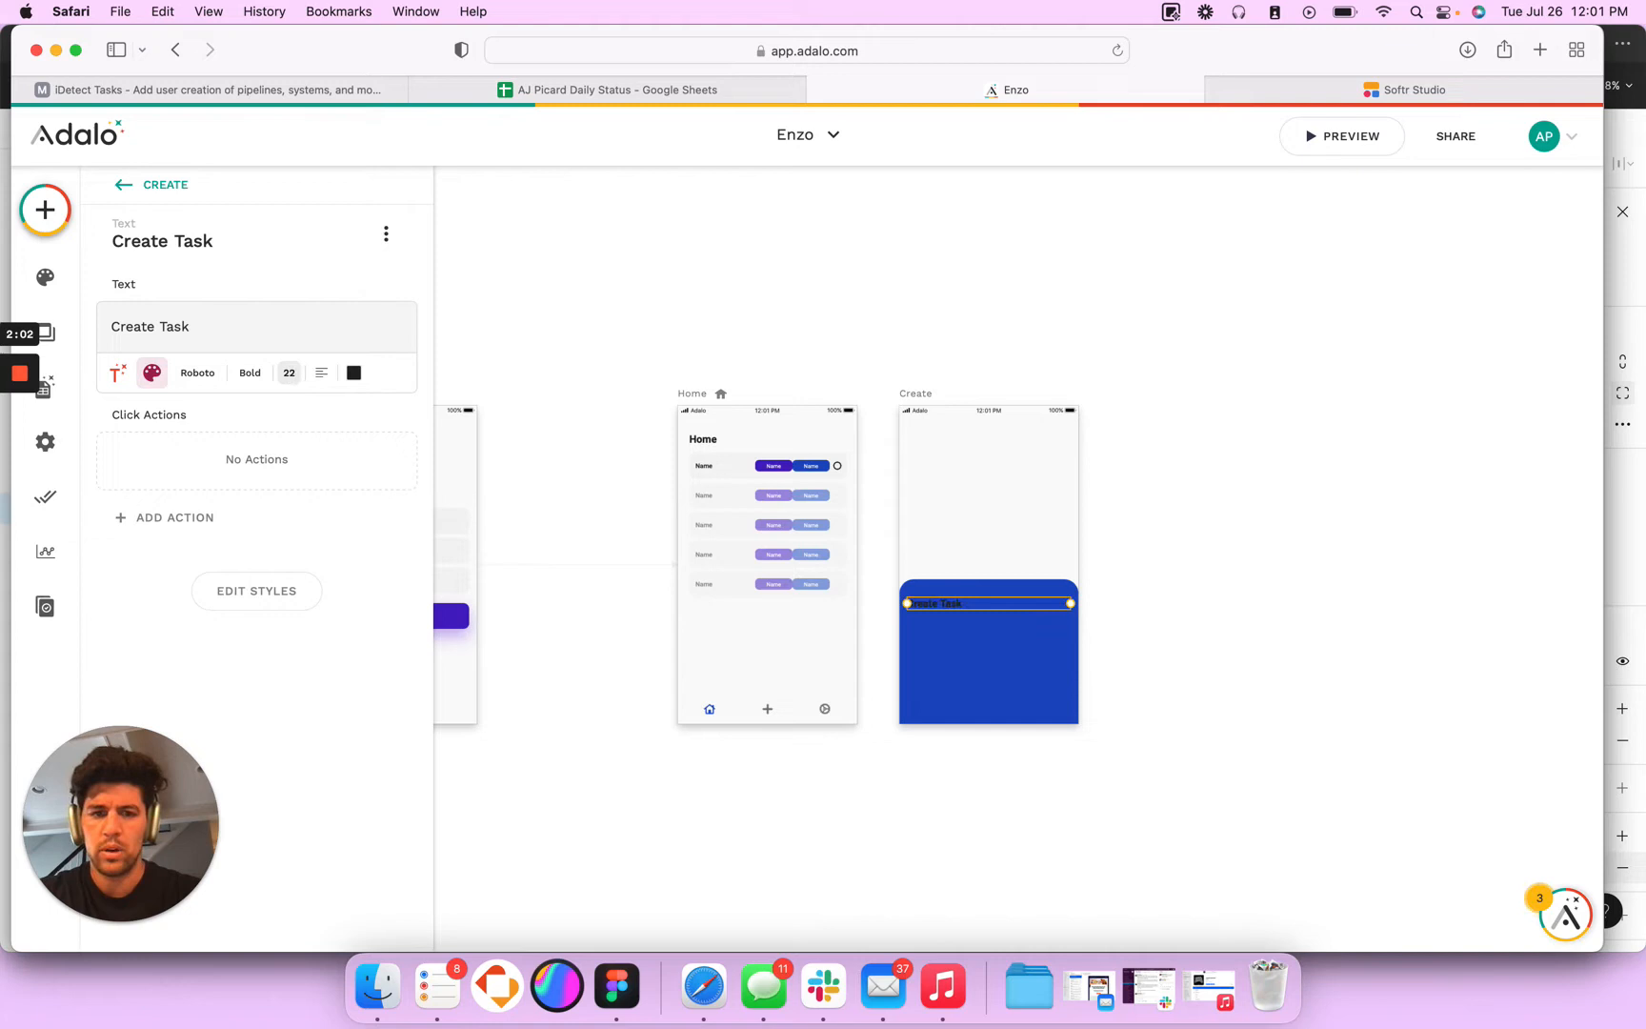
# - Change the Create Task heading's text colour to white FFFFFF
pyautogui.click(354, 374)
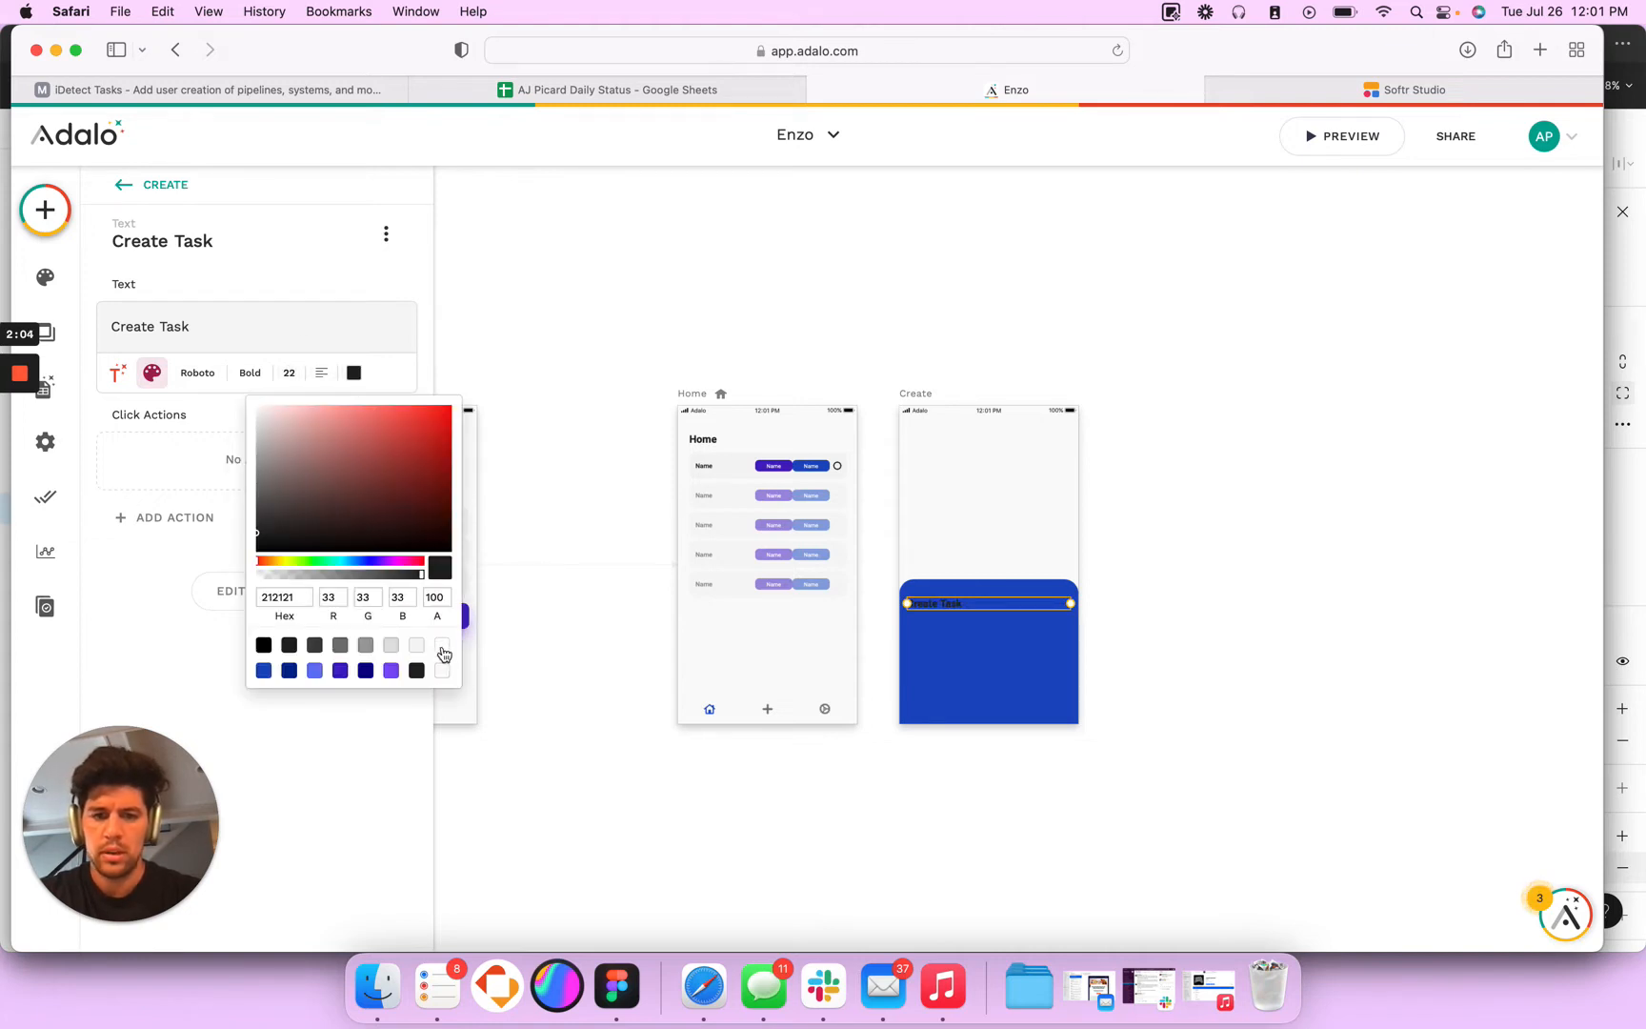
pyautogui.click(442, 647)
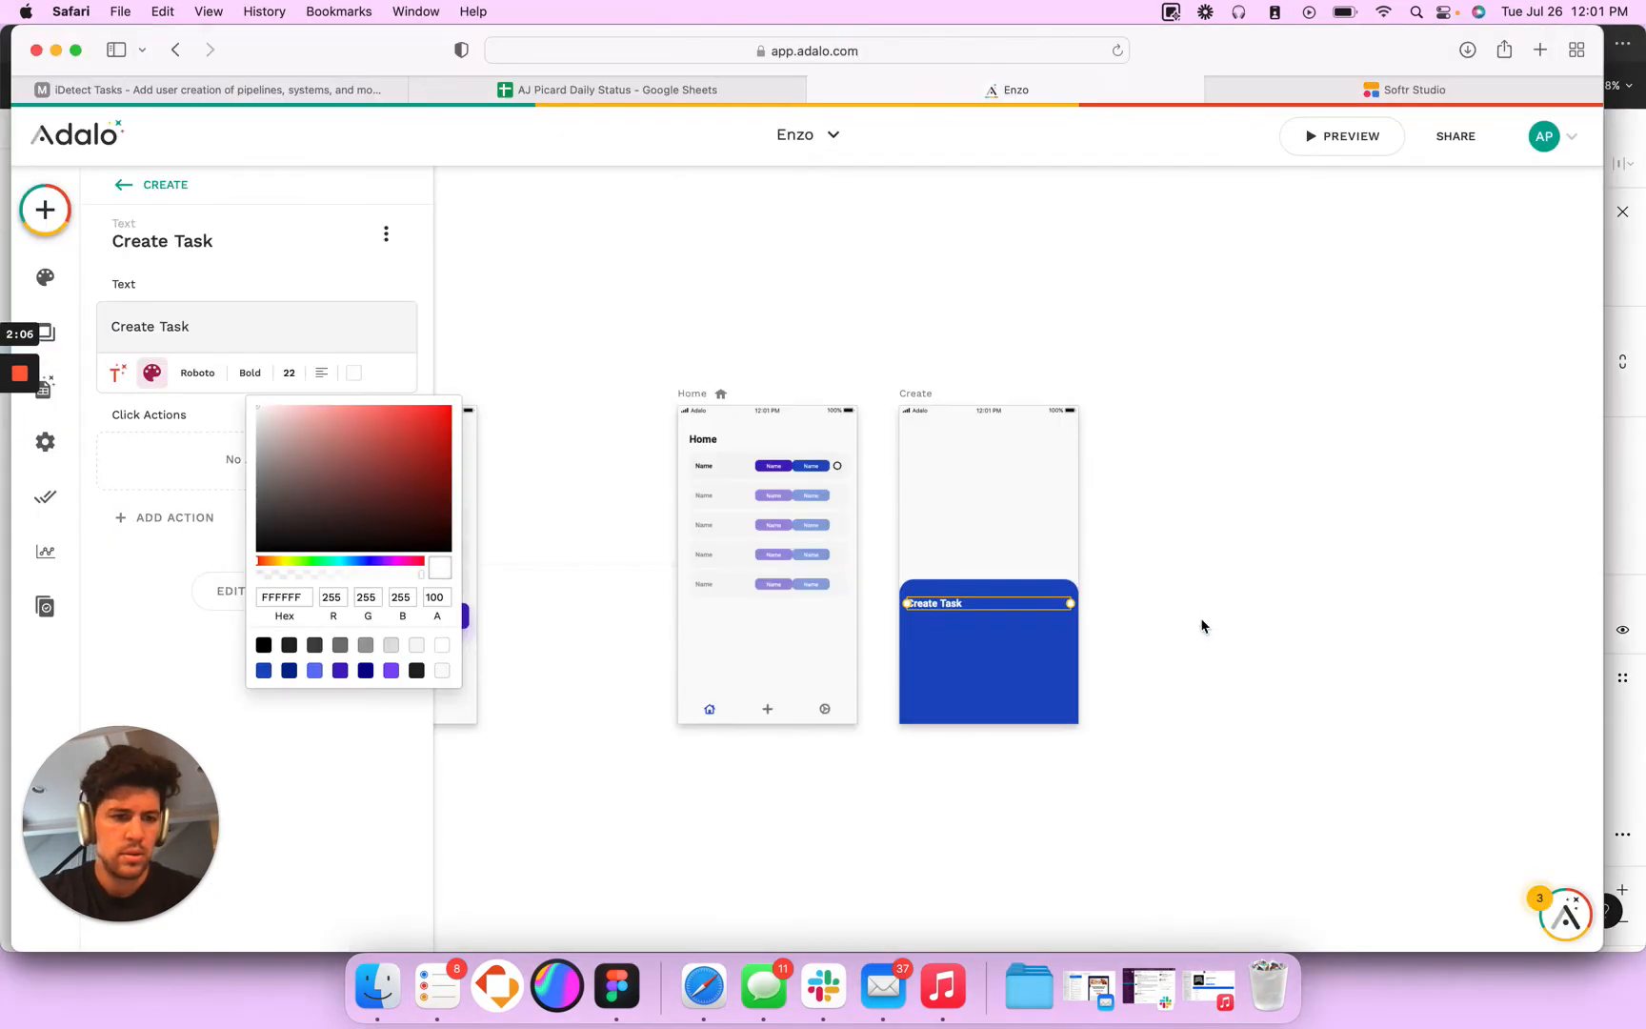
pyautogui.click(1069, 677)
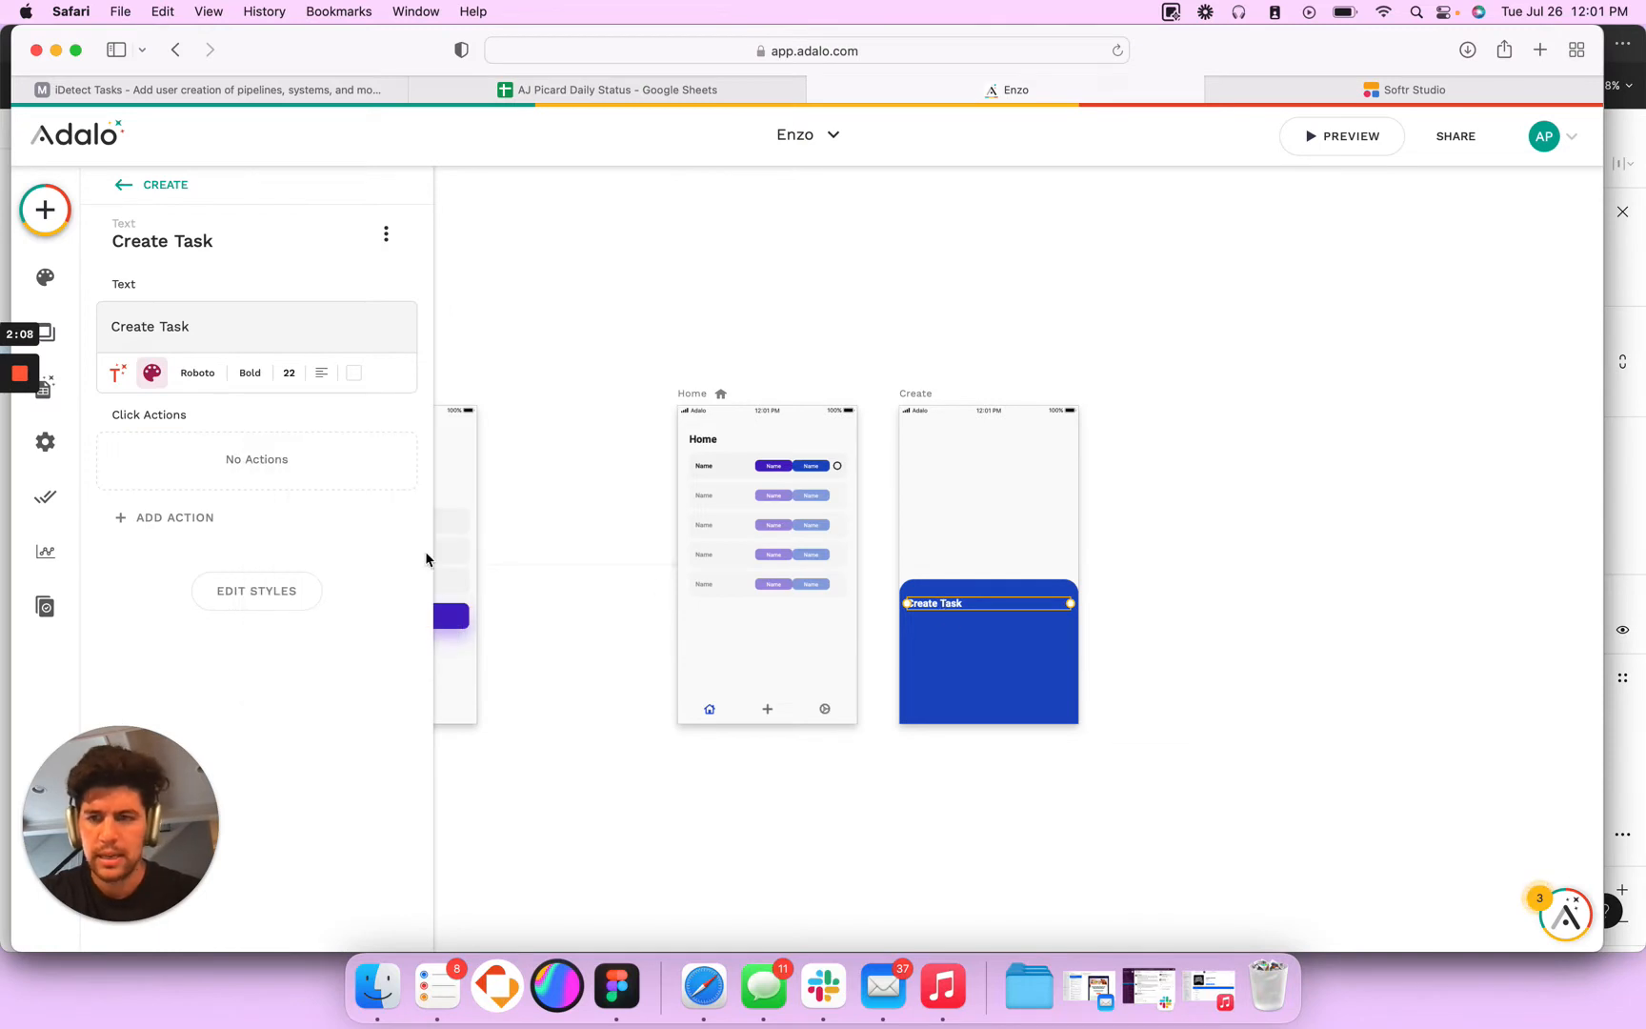
pyautogui.click(45, 210)
pyautogui.click(207, 267)
pyautogui.write('input')
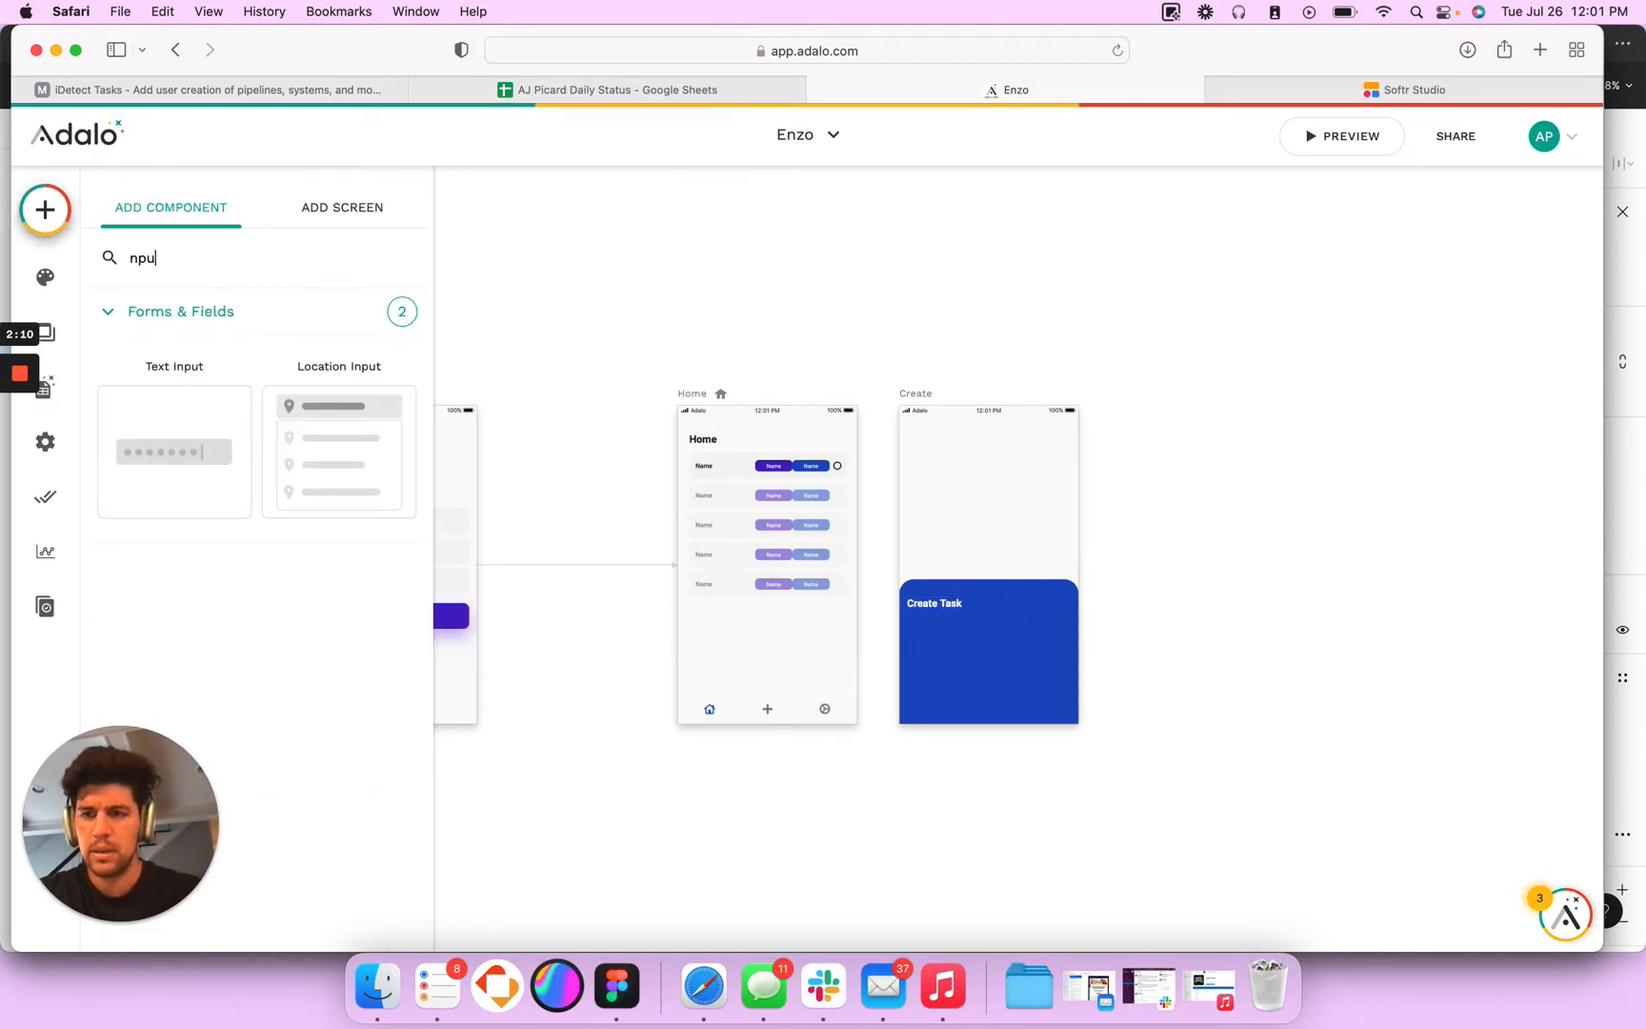
pyautogui.moveTo(174, 429); pyautogui.dragTo(991, 568)
pyautogui.press('BackSpace')
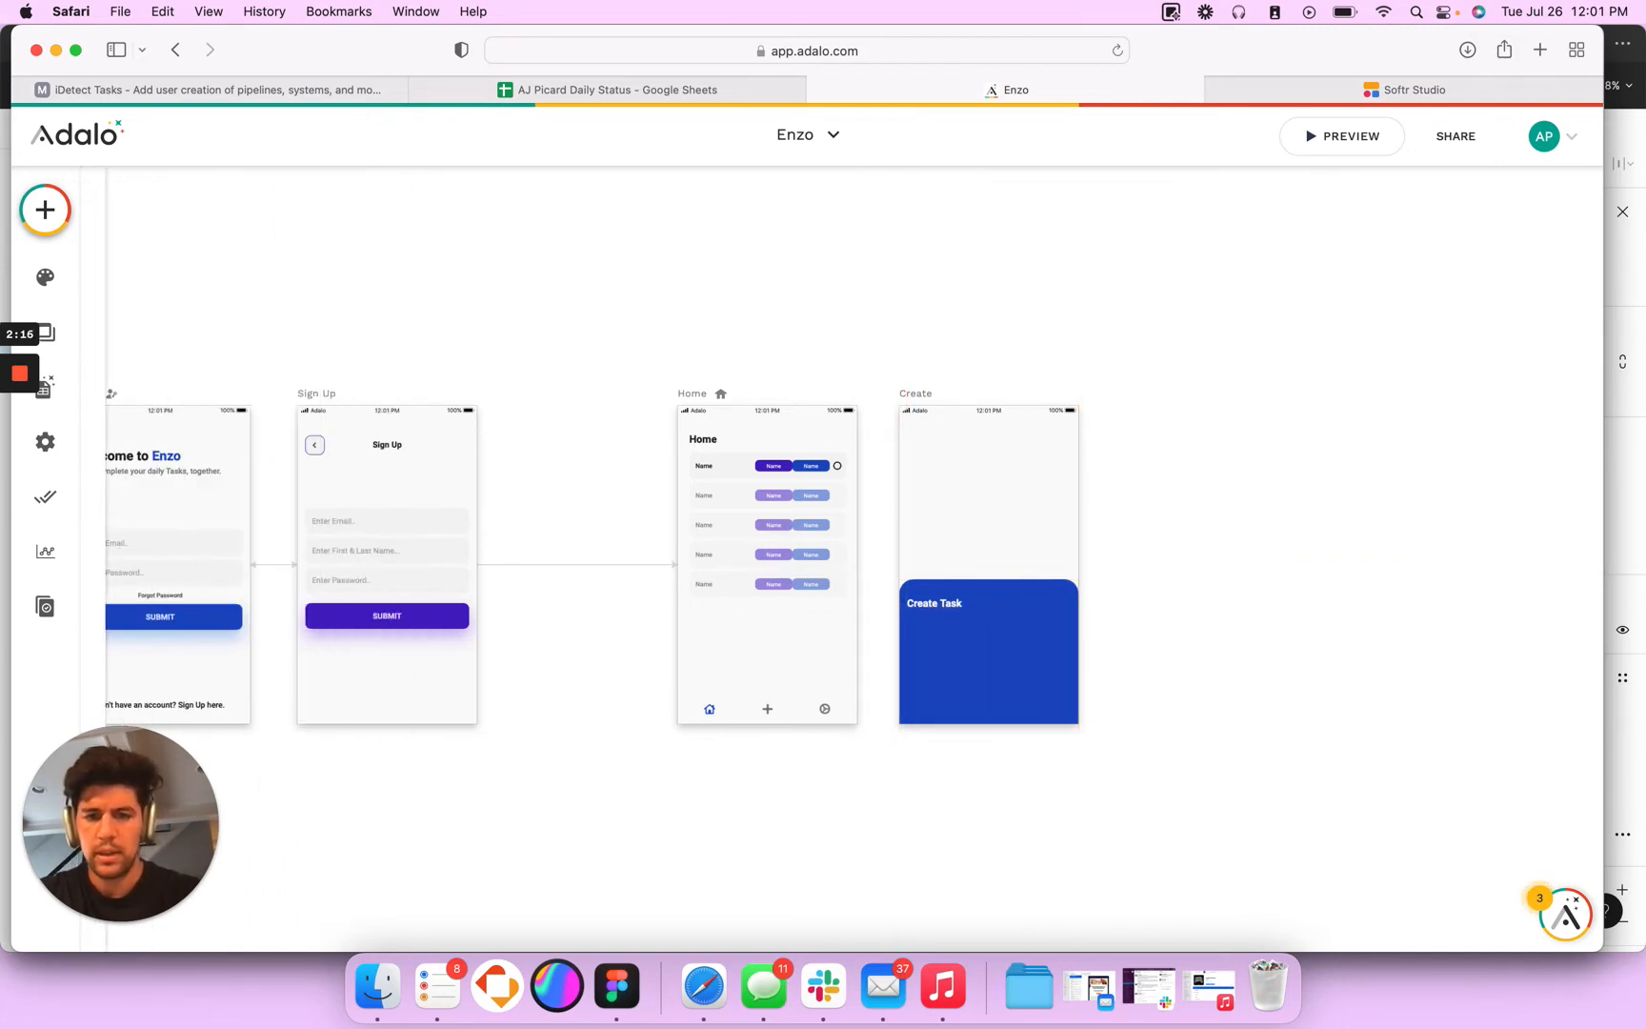
# - Copy the email input from the Login screen and paste it onto the Create screen
pyautogui.click(357, 516)
pyautogui.hscroll(-5, 674, 539)
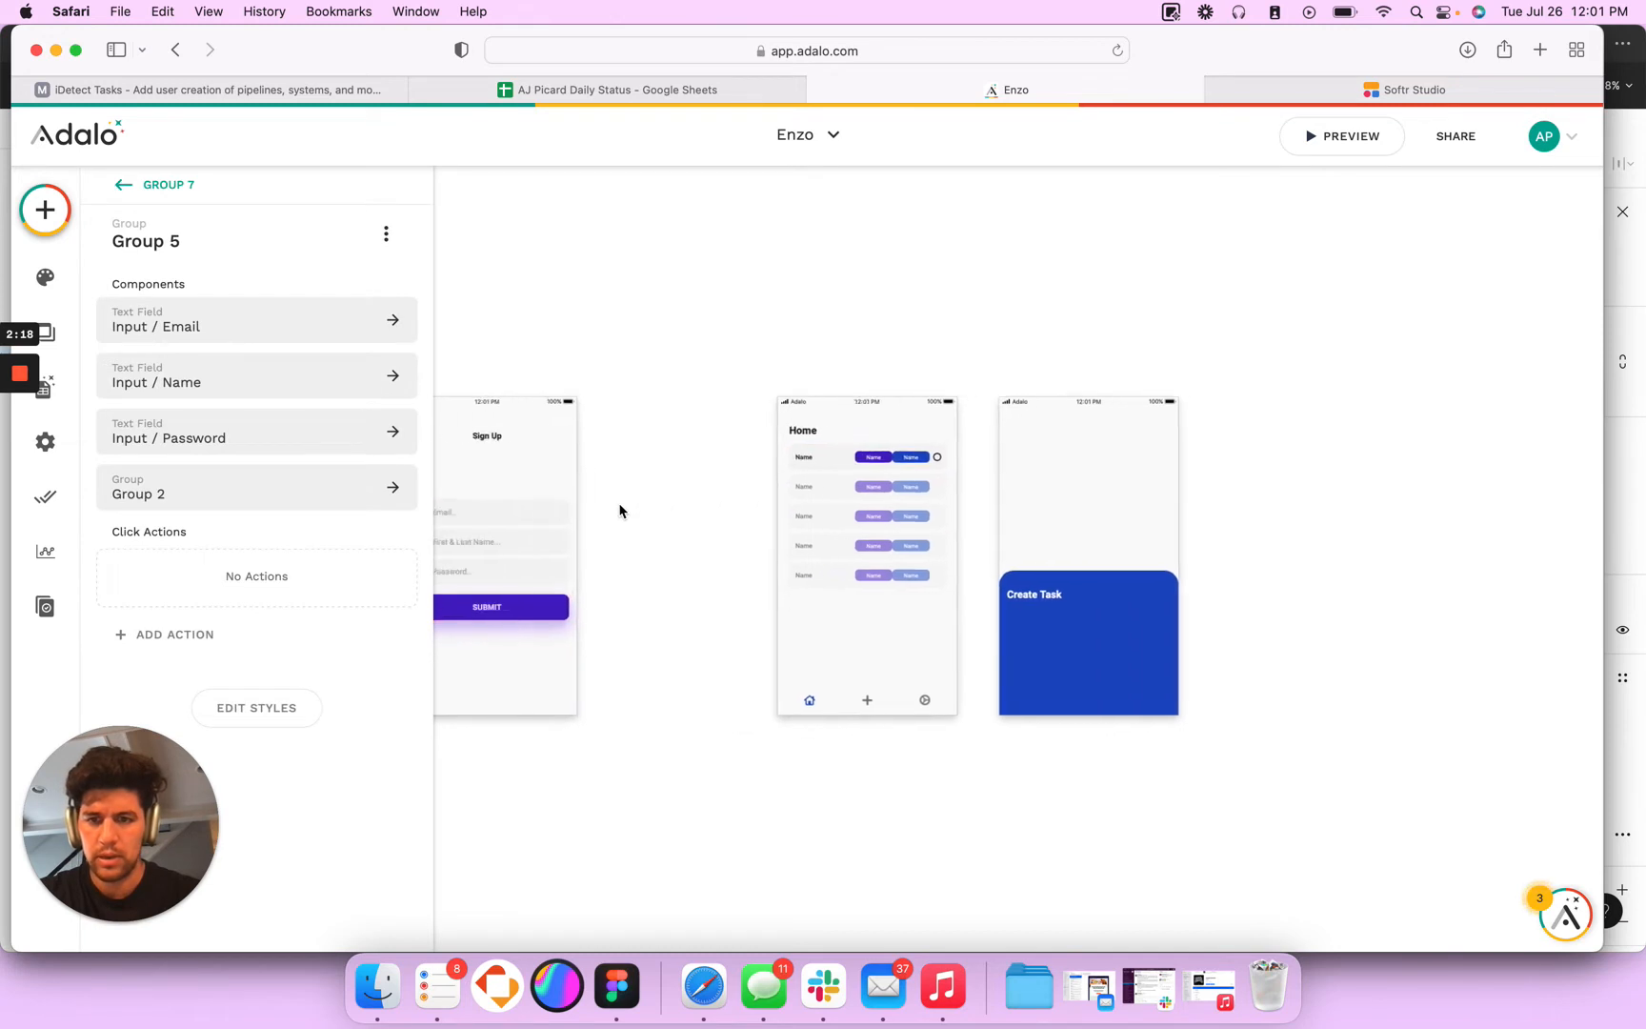
pyautogui.click(568, 527)
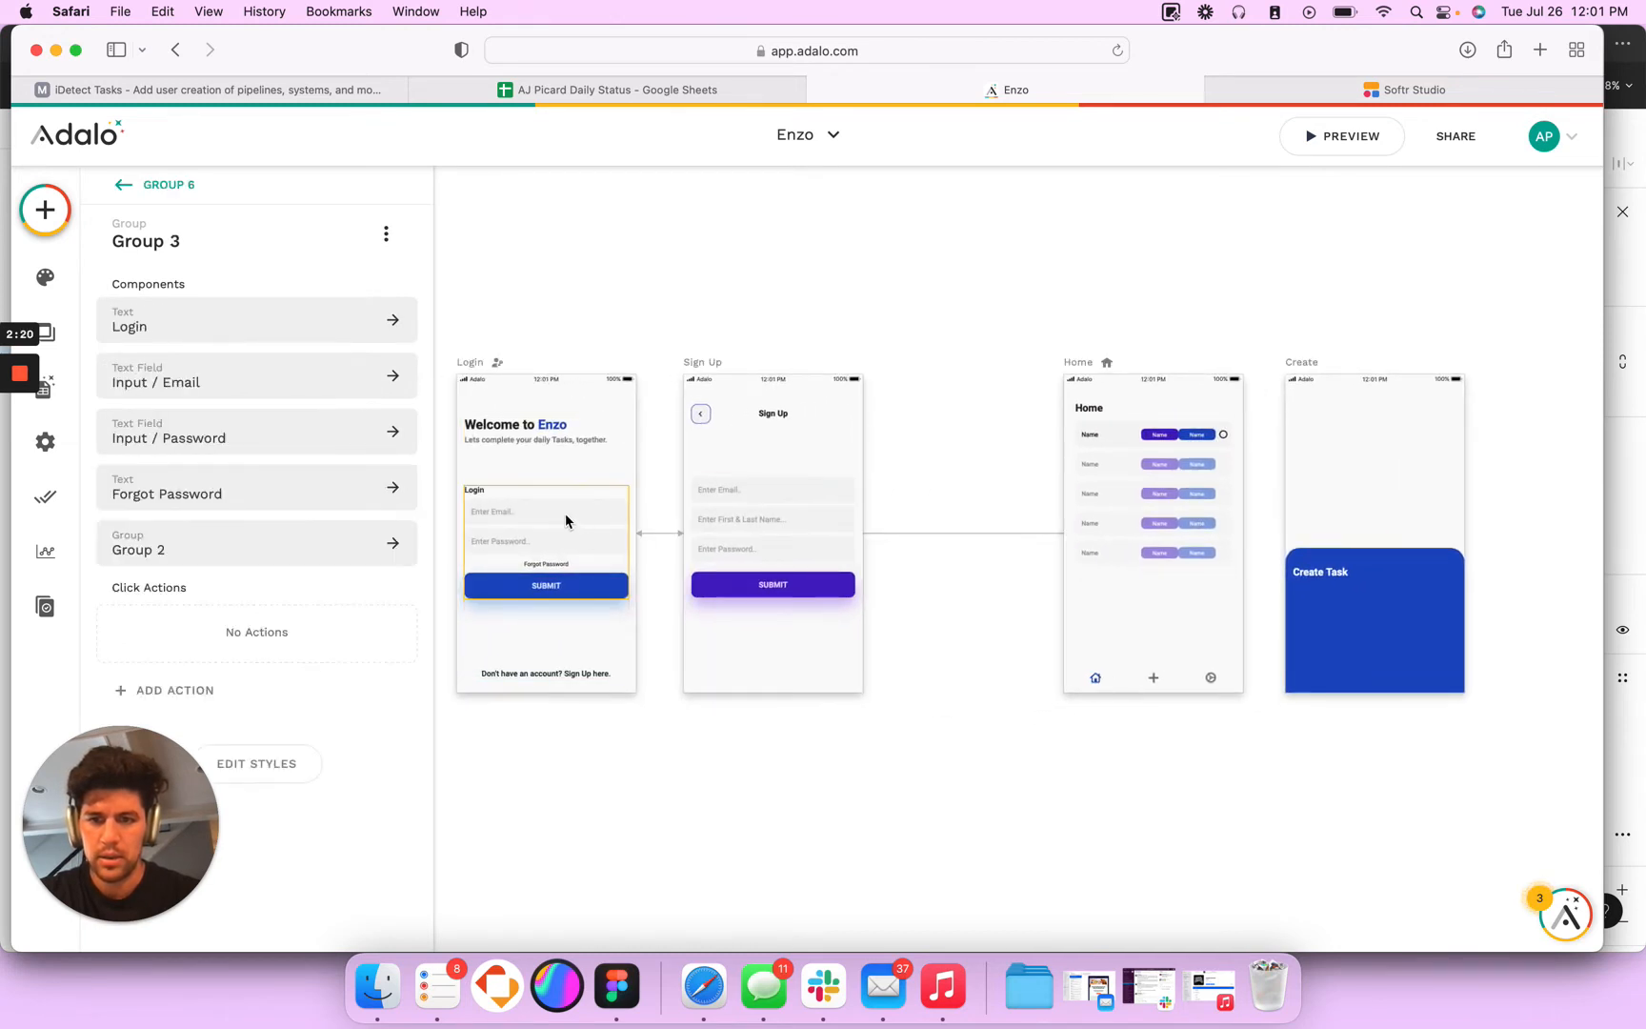
pyautogui.click(565, 520)
pyautogui.press('super+c')
pyautogui.hscroll(3, 1010, 594)
pyautogui.click(1170, 606)
pyautogui.press('super+v')
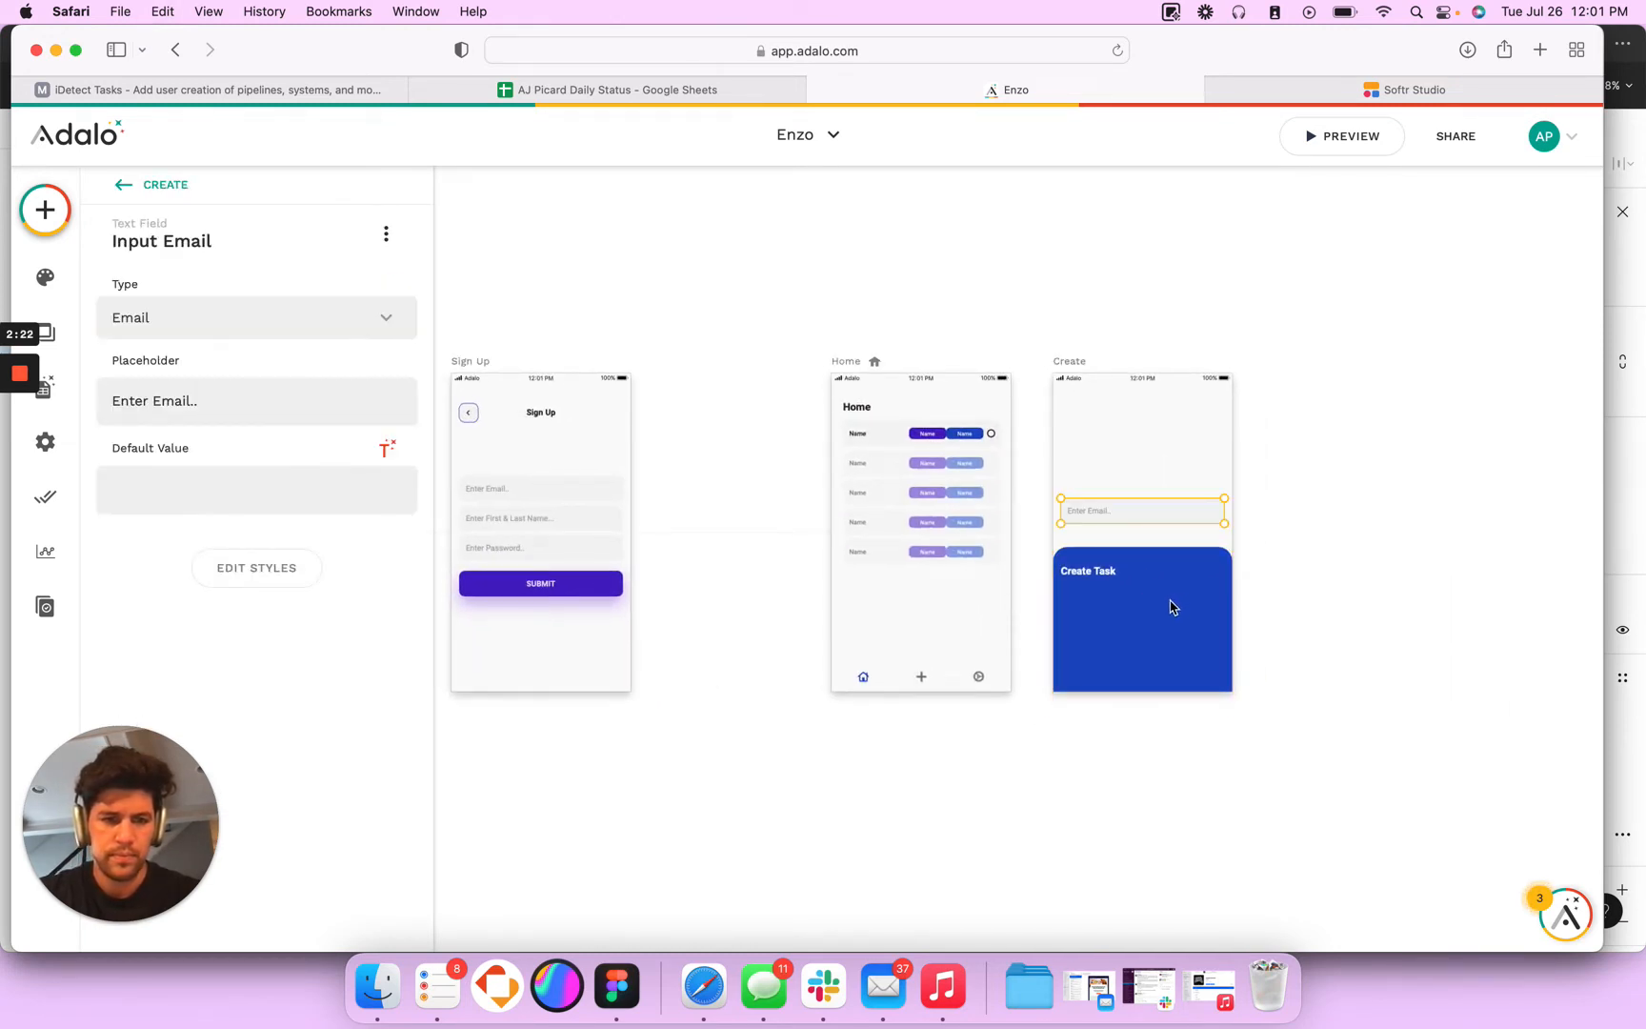
# - Move the pasted input directly below the Create Task heading and set its placeholder to "Task Name..."
pyautogui.moveTo(1132, 523); pyautogui.dragTo(1131, 604)
pyautogui.scroll(5, 1131, 604)
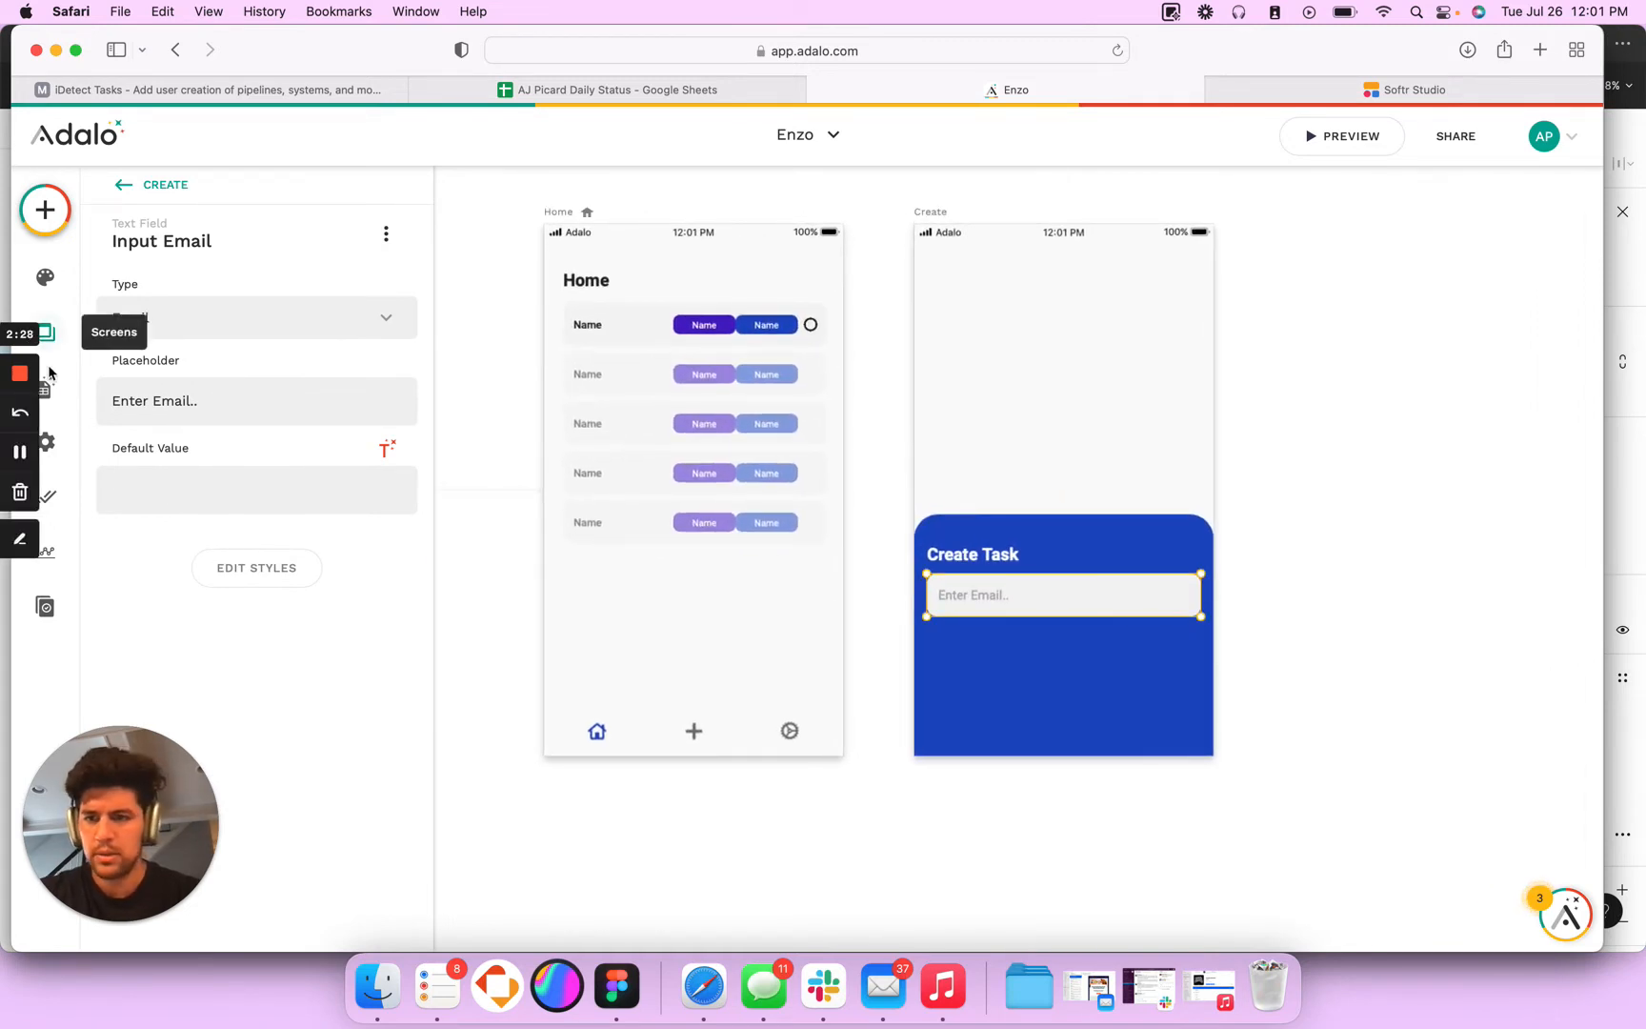
pyautogui.tripleClick(133, 404)
pyautogui.write('Task Name.')
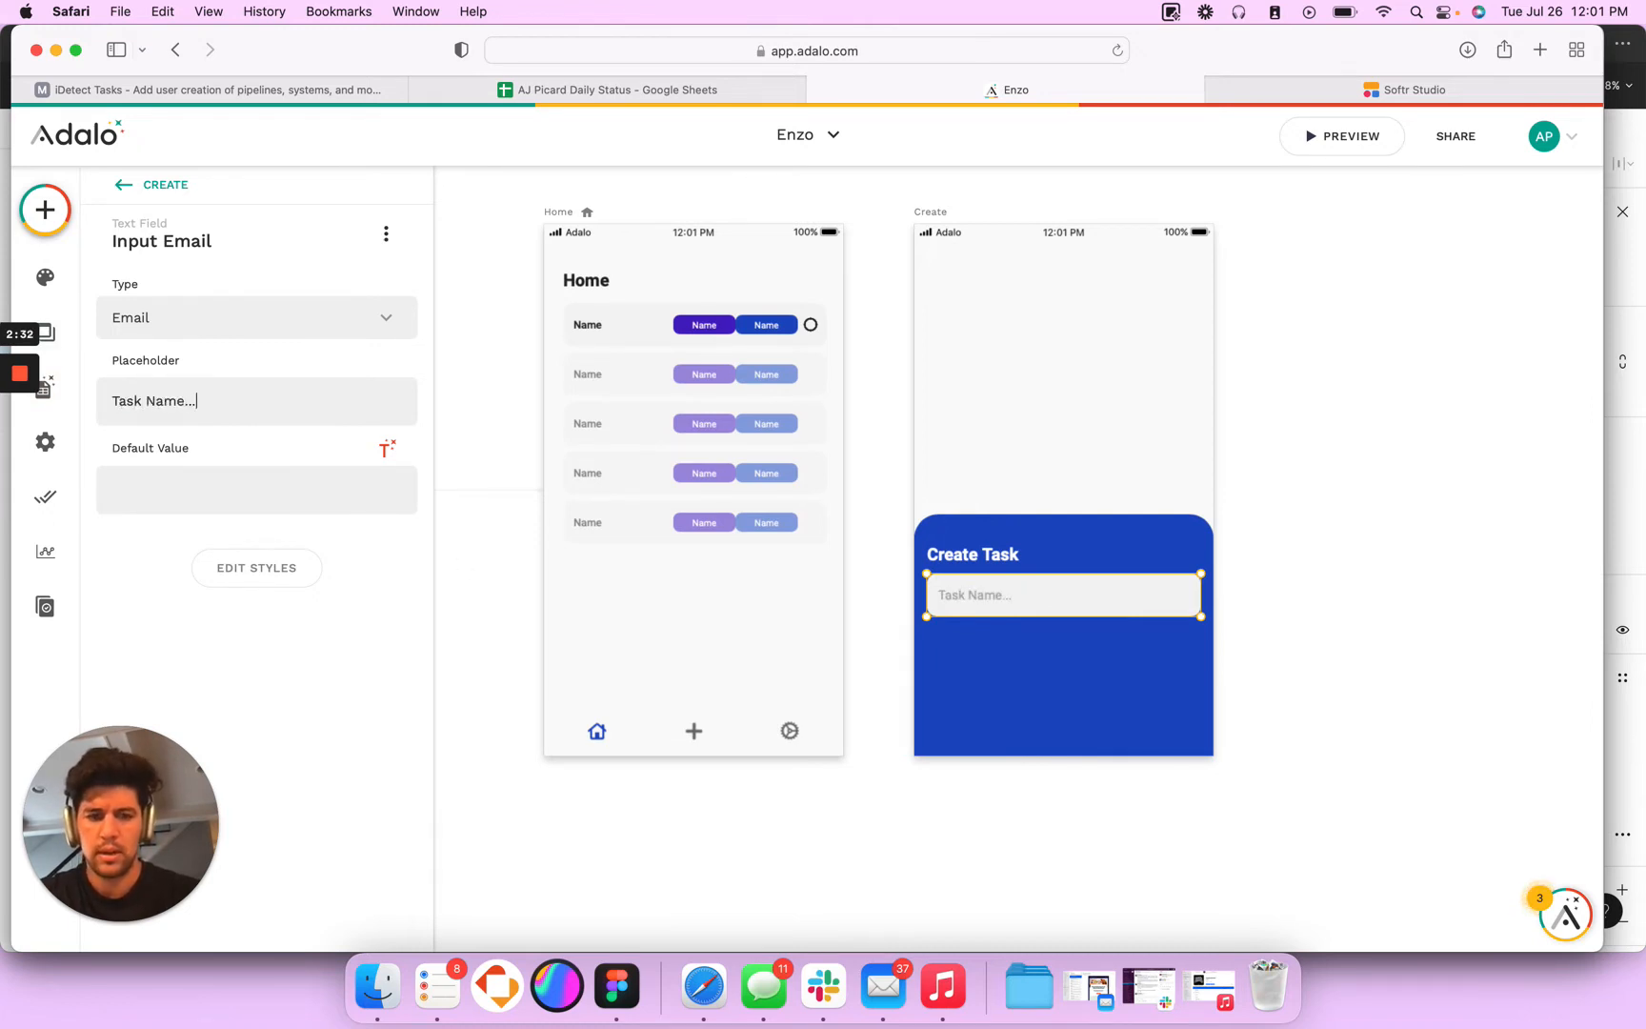
# - Compare the fill colour of the Create Task input in Figma with the background colour of the Task Name input in Adalo
pyautogui.press('super+Tab')
pyautogui.click(929, 604)
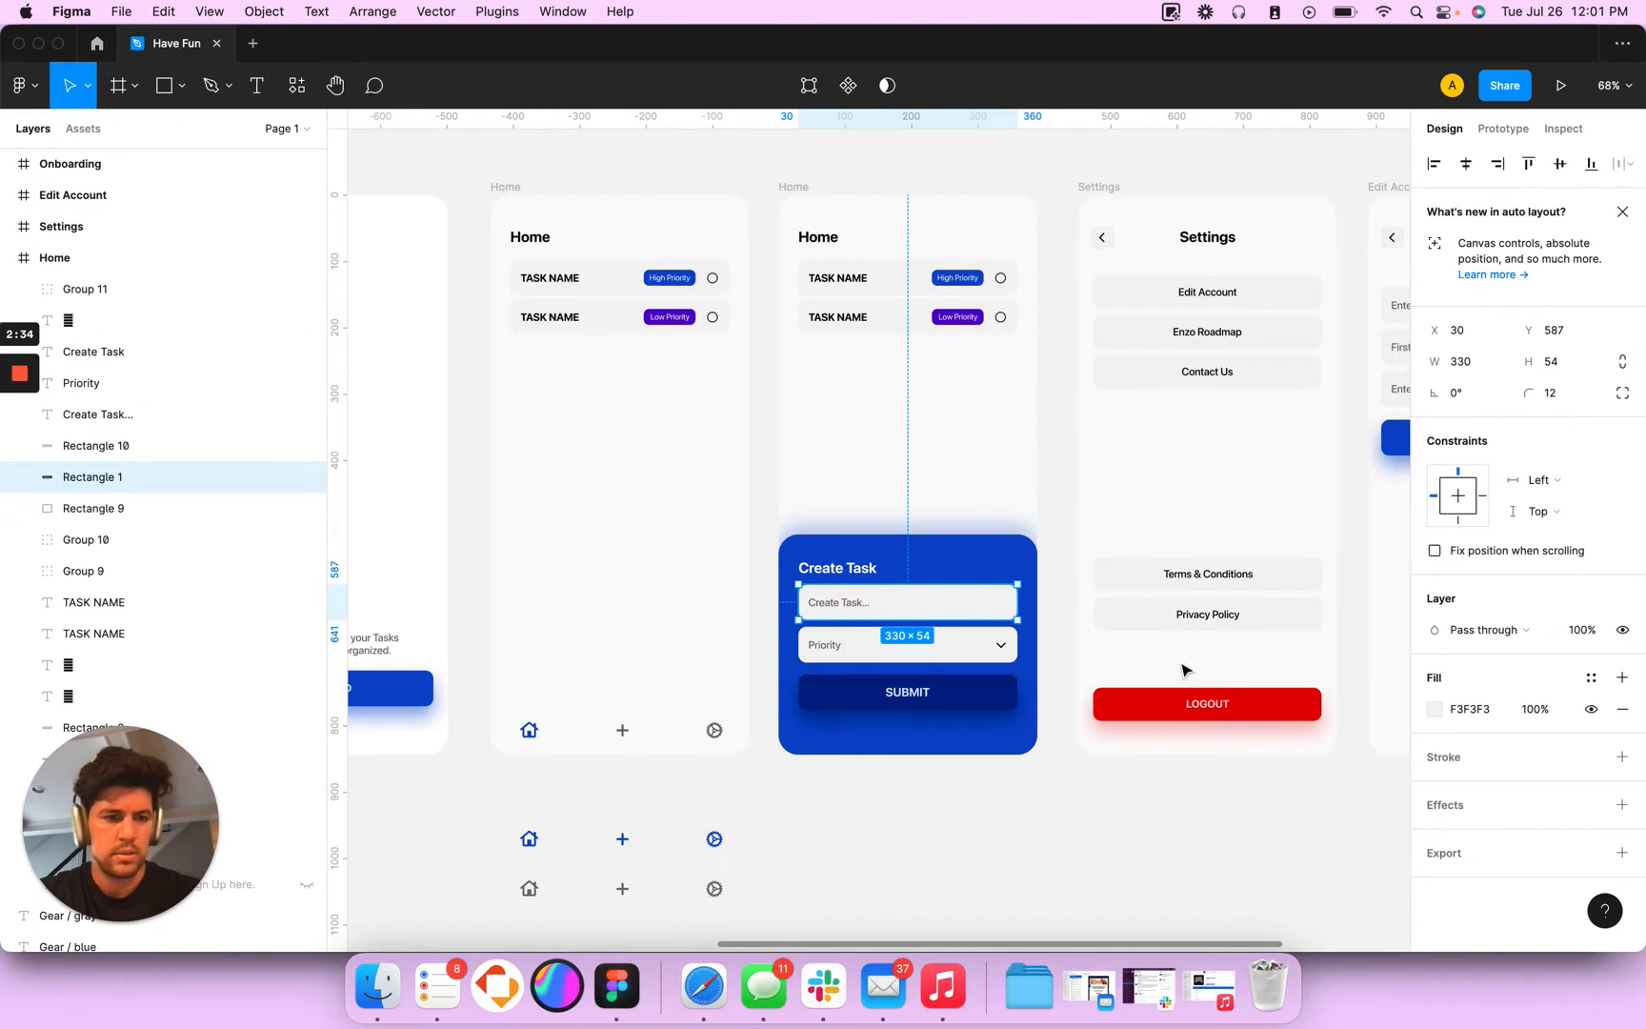
pyautogui.click(1494, 710)
pyautogui.press('super+Tab')
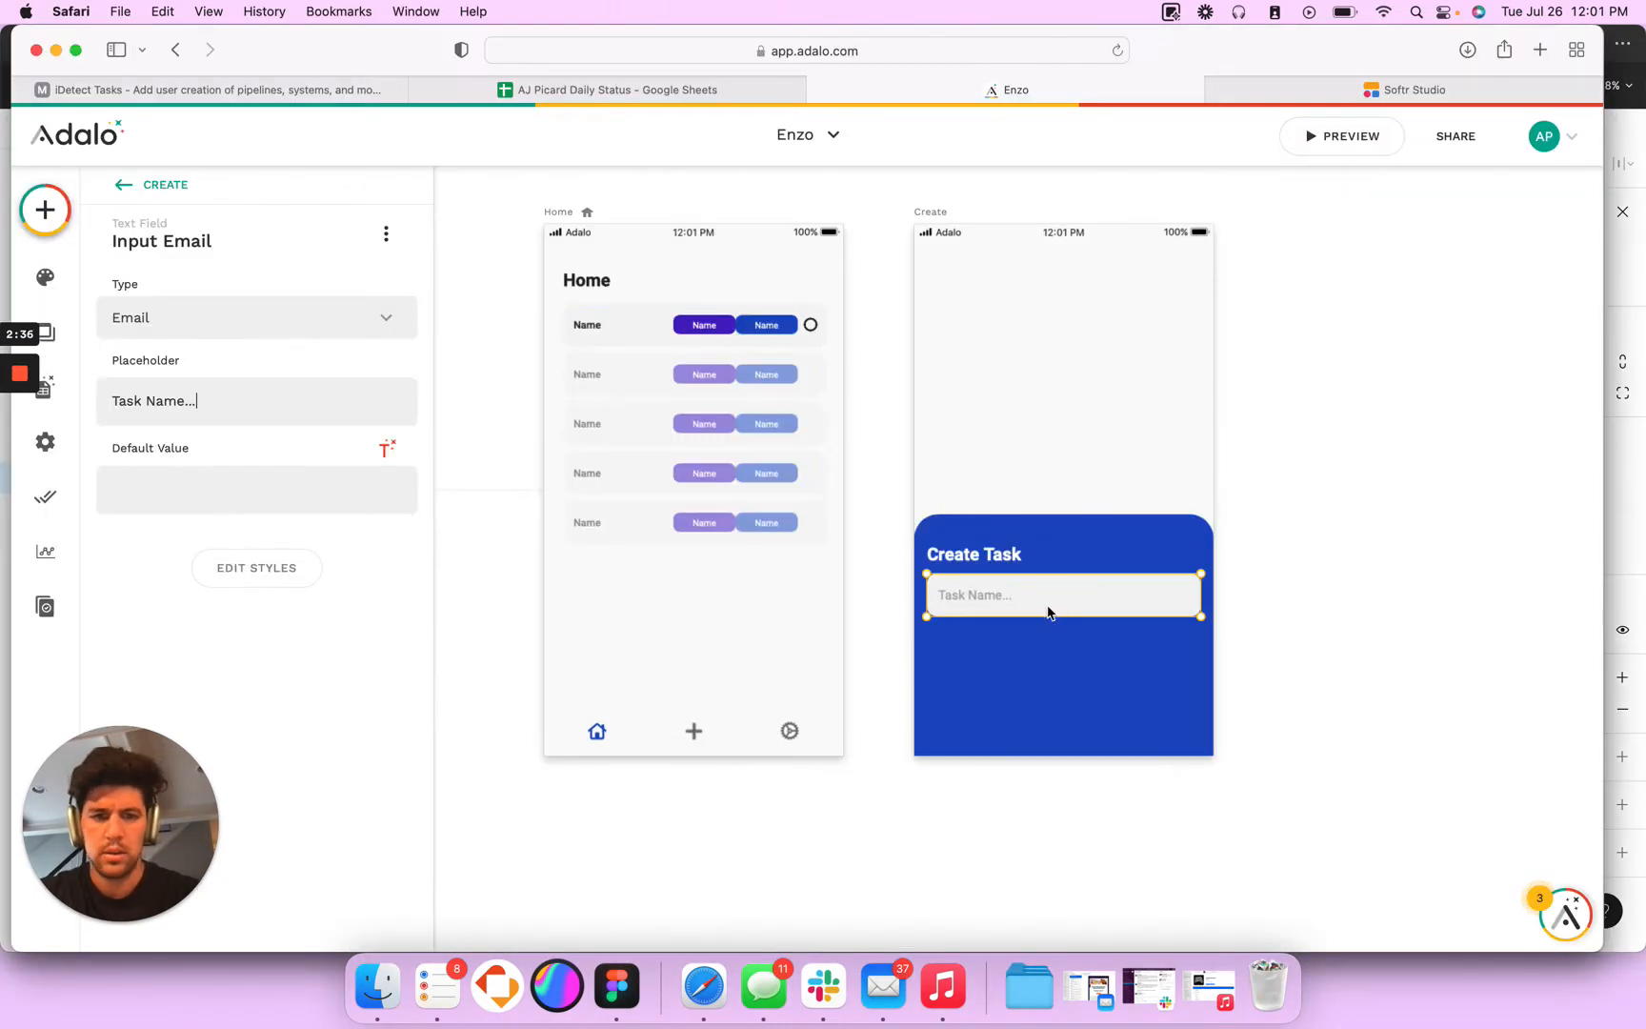
pyautogui.click(237, 575)
pyautogui.scroll(-3, 295, 803)
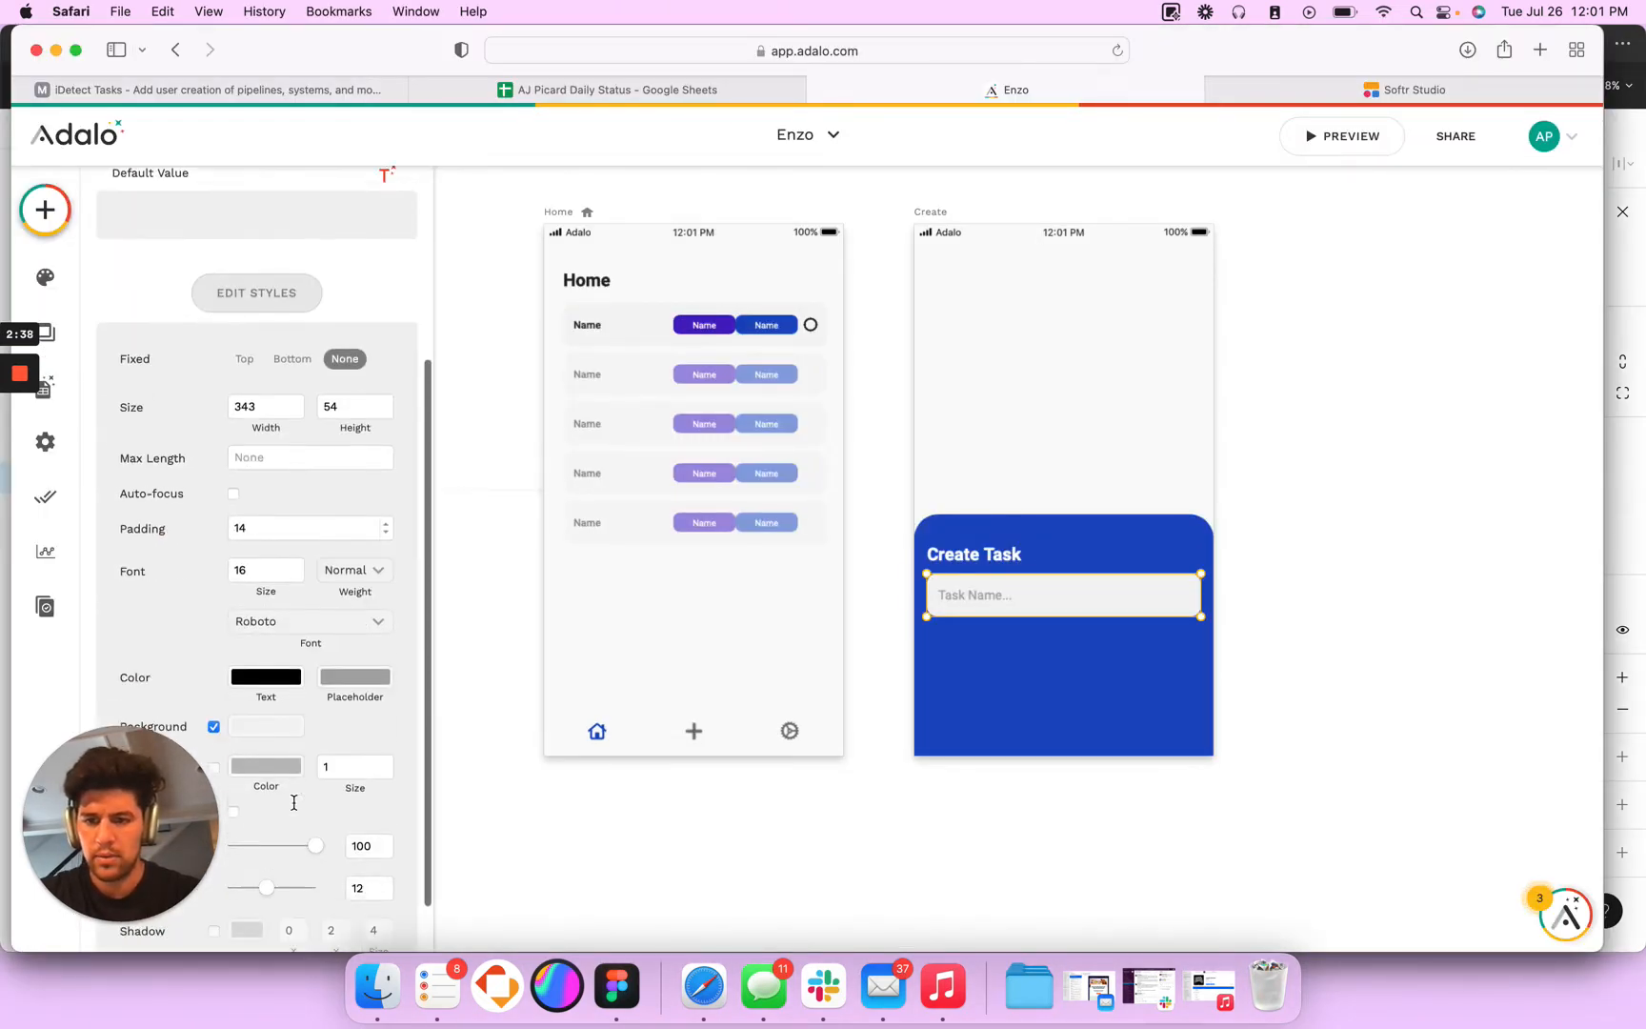
pyautogui.click(266, 711)
pyautogui.doubleClick(346, 855)
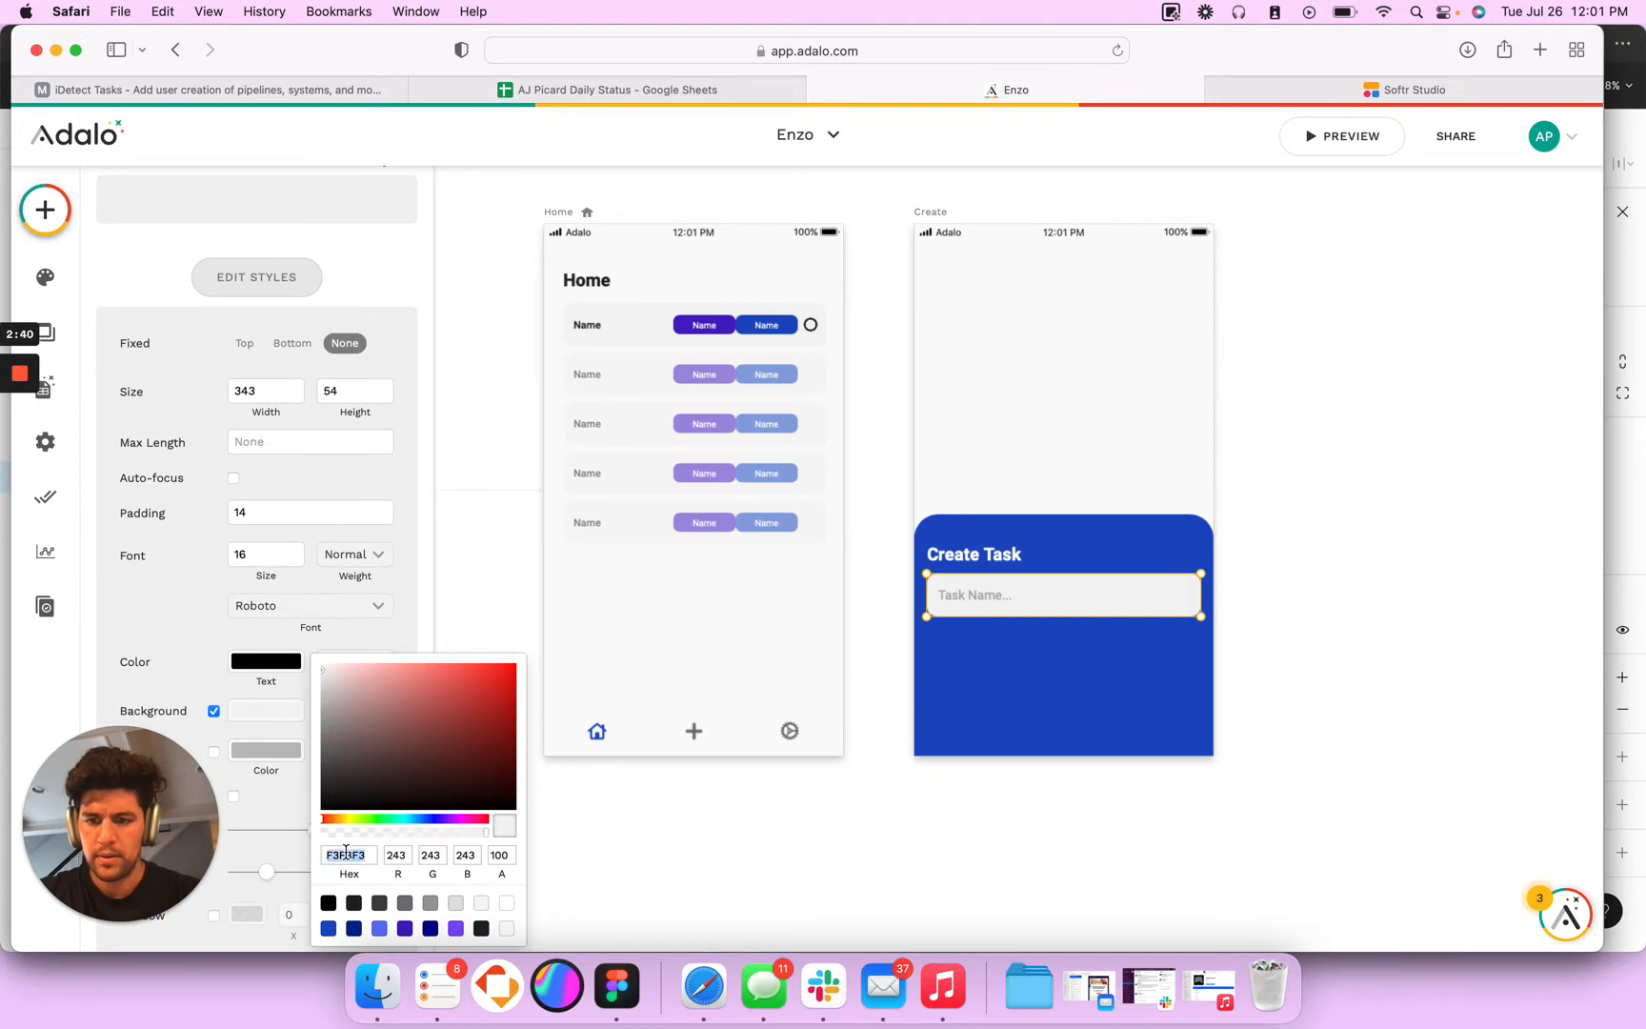
pyautogui.click(906, 819)
# - Copy the input text colour 6F6F6F from Figma and apply it as the Task Name input's placeholder colour in Adalo
pyautogui.press('super+Tab')
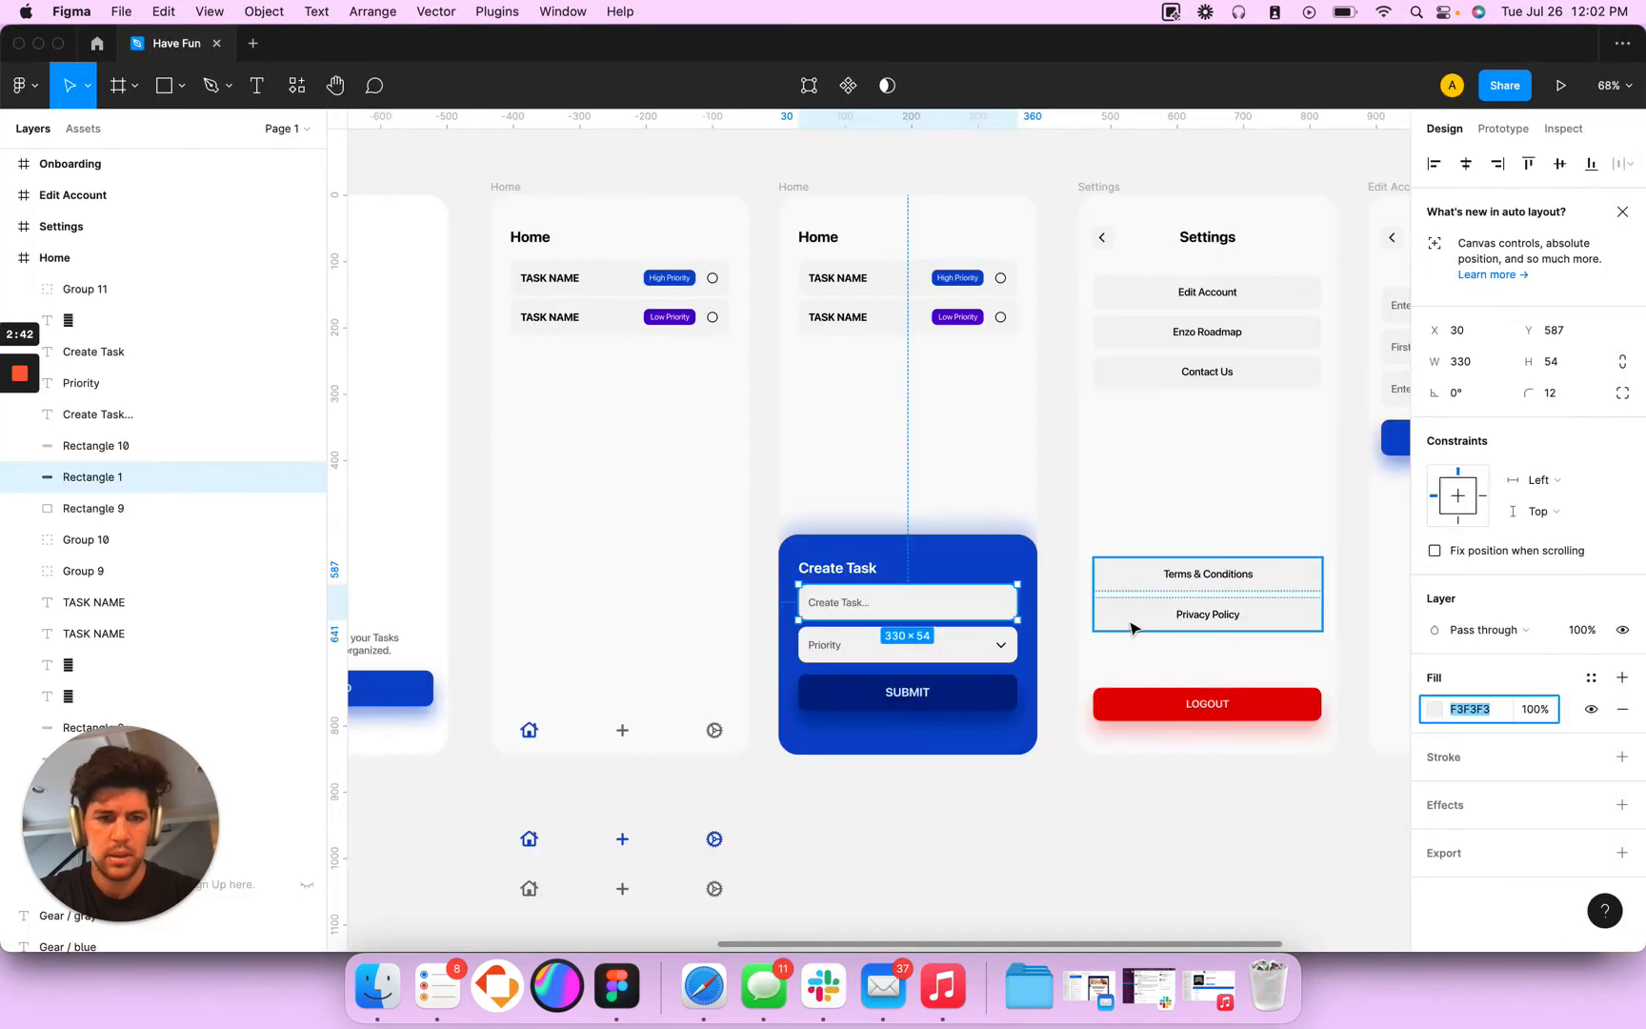
pyautogui.click(851, 606)
pyautogui.click(1470, 921)
pyautogui.press('super+c')
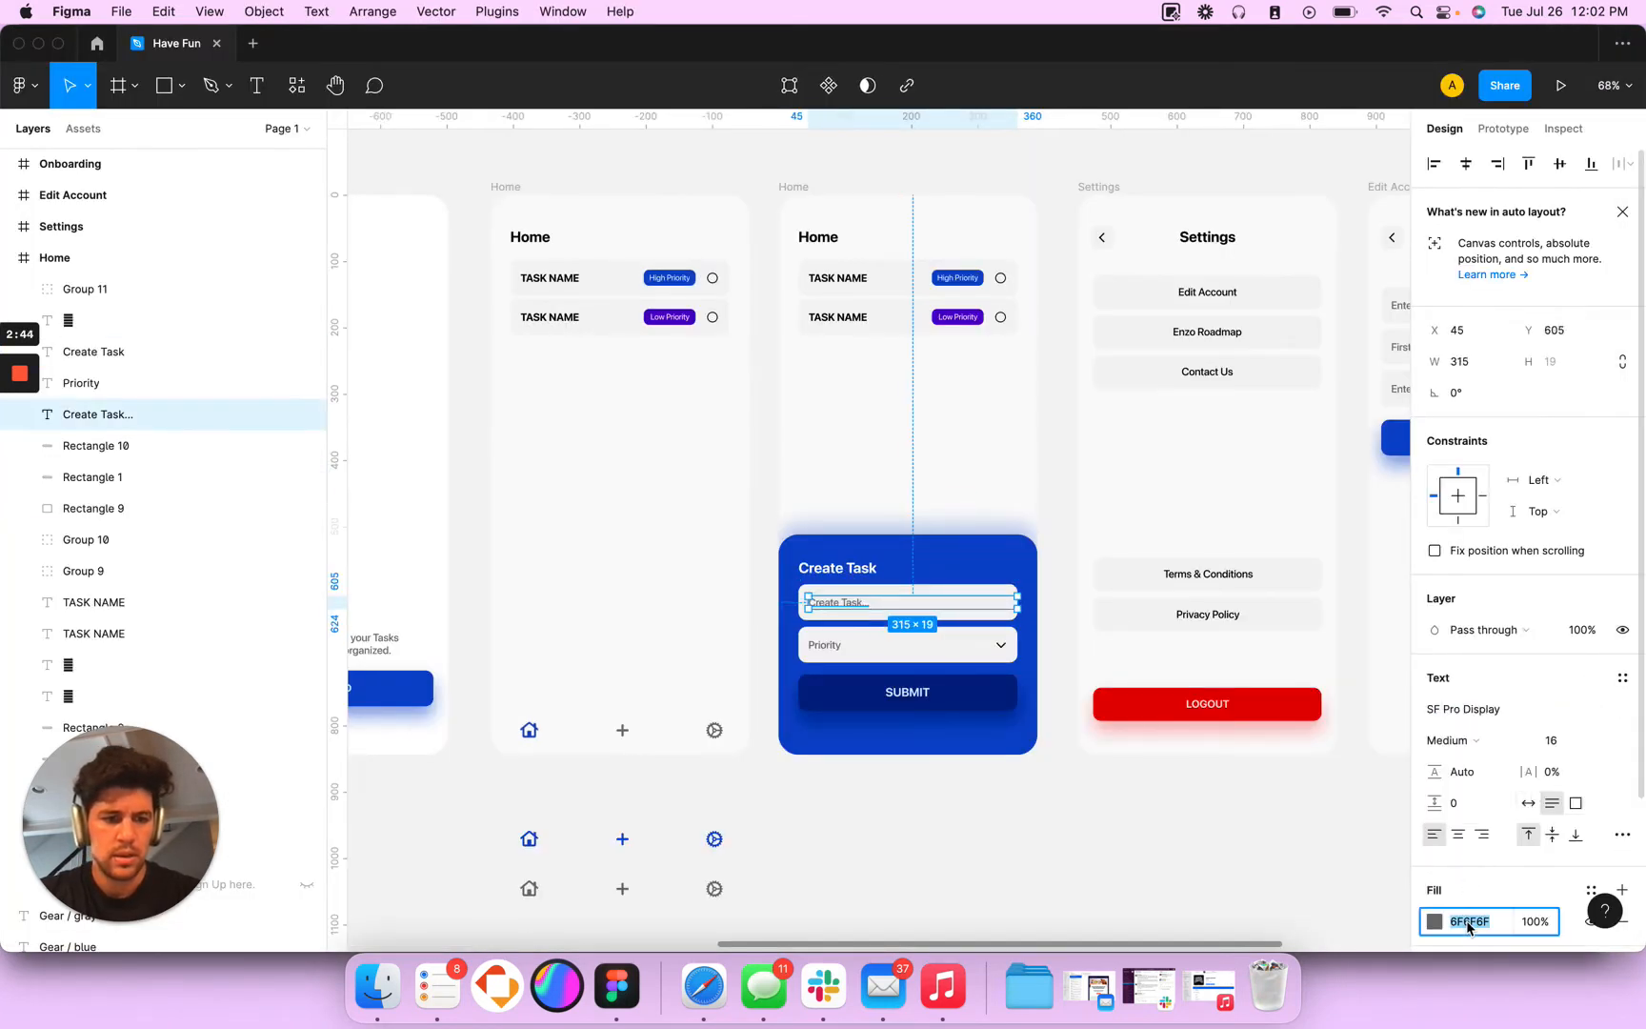
pyautogui.press('super+Tab')
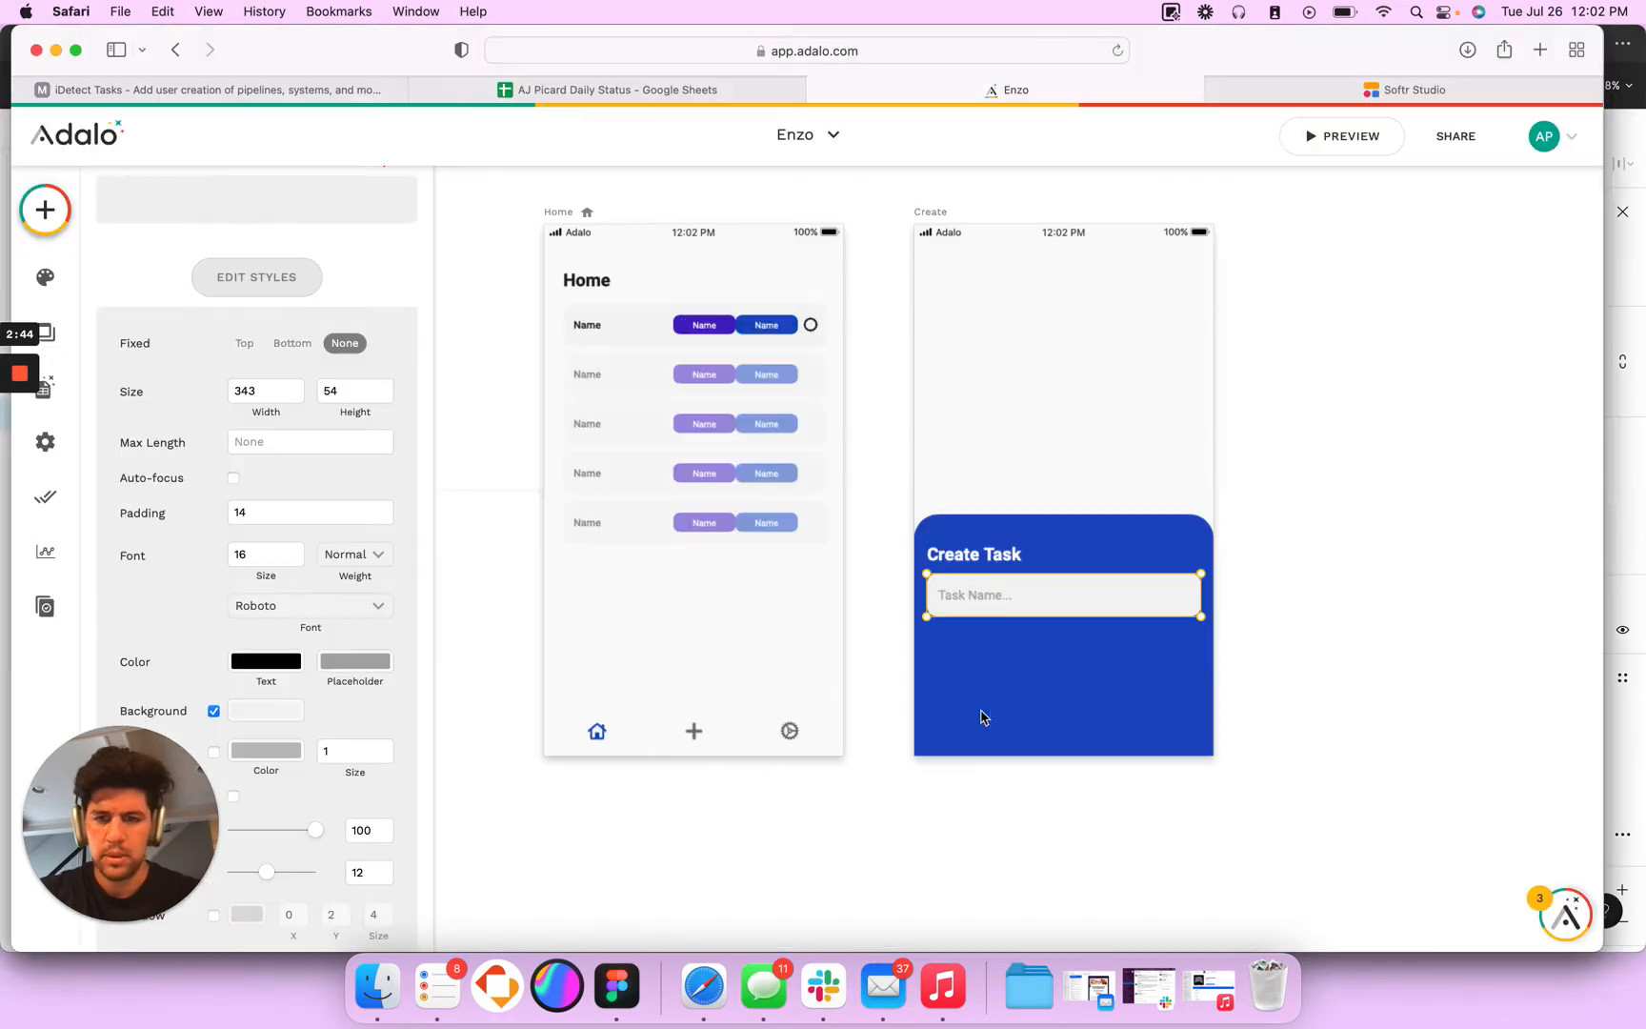
pyautogui.click(352, 672)
pyautogui.press('super+v')
pyautogui.press('Tab')
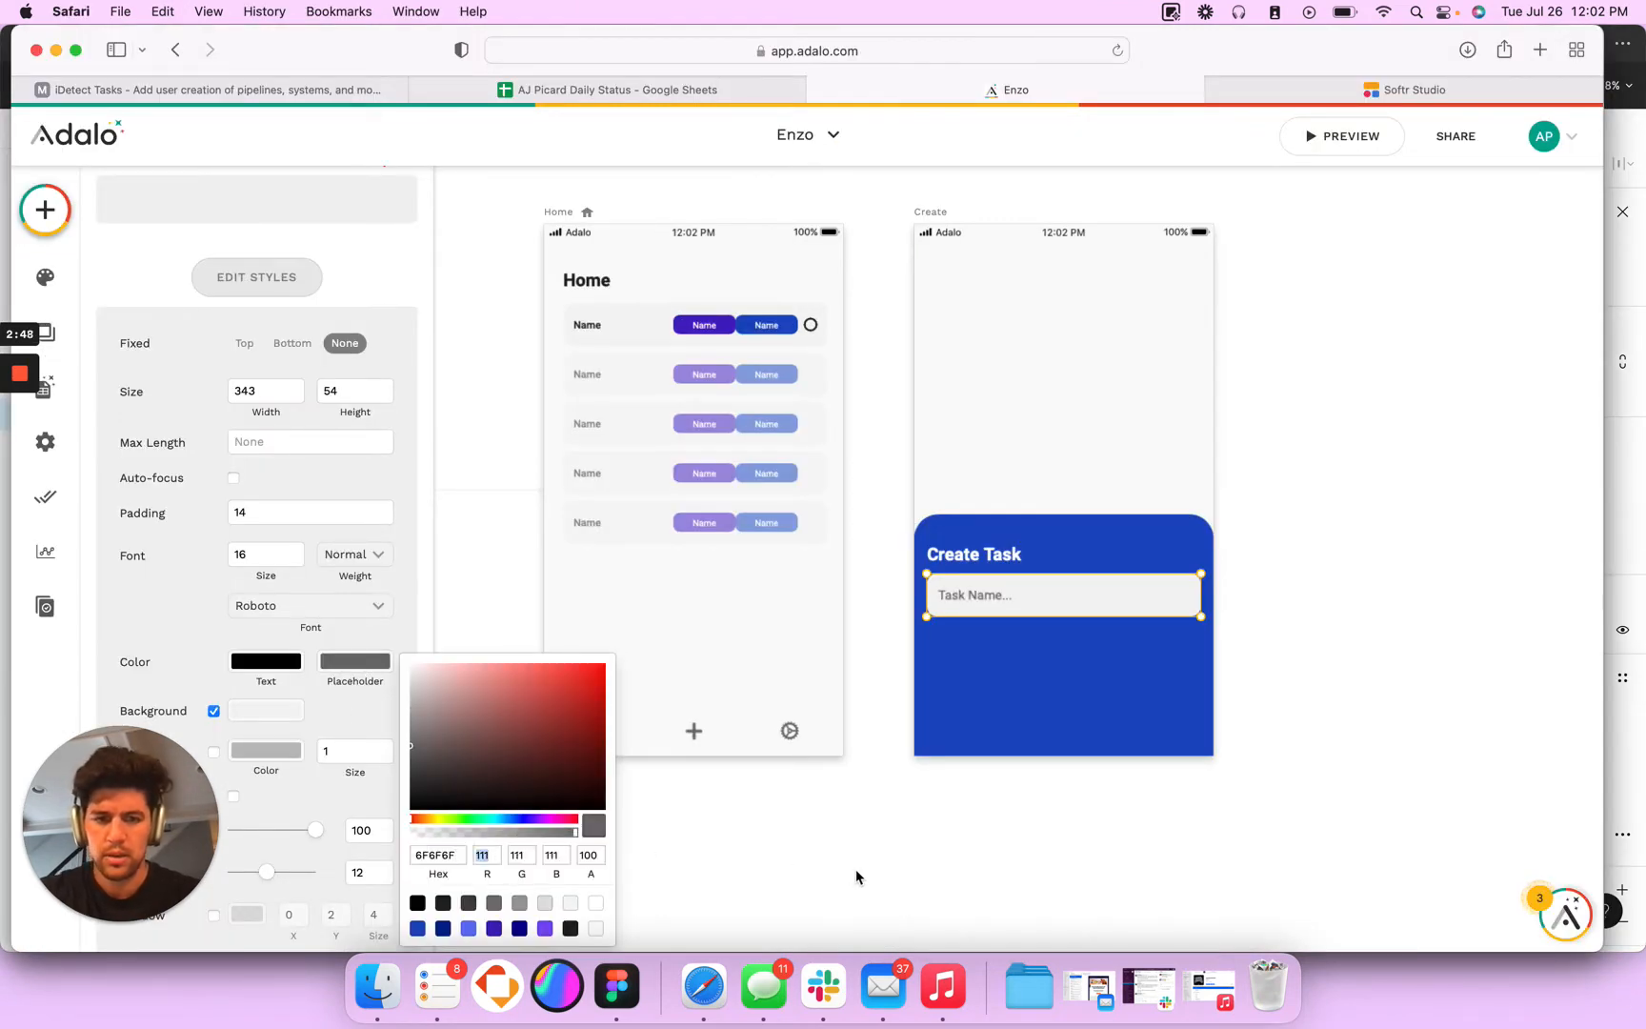
pyautogui.click(855, 875)
# - Set the placeholder colour of the Sign Up screen's email input to the copied 6F6F6F
pyautogui.hscroll(-7, 855, 880)
pyautogui.click(690, 463)
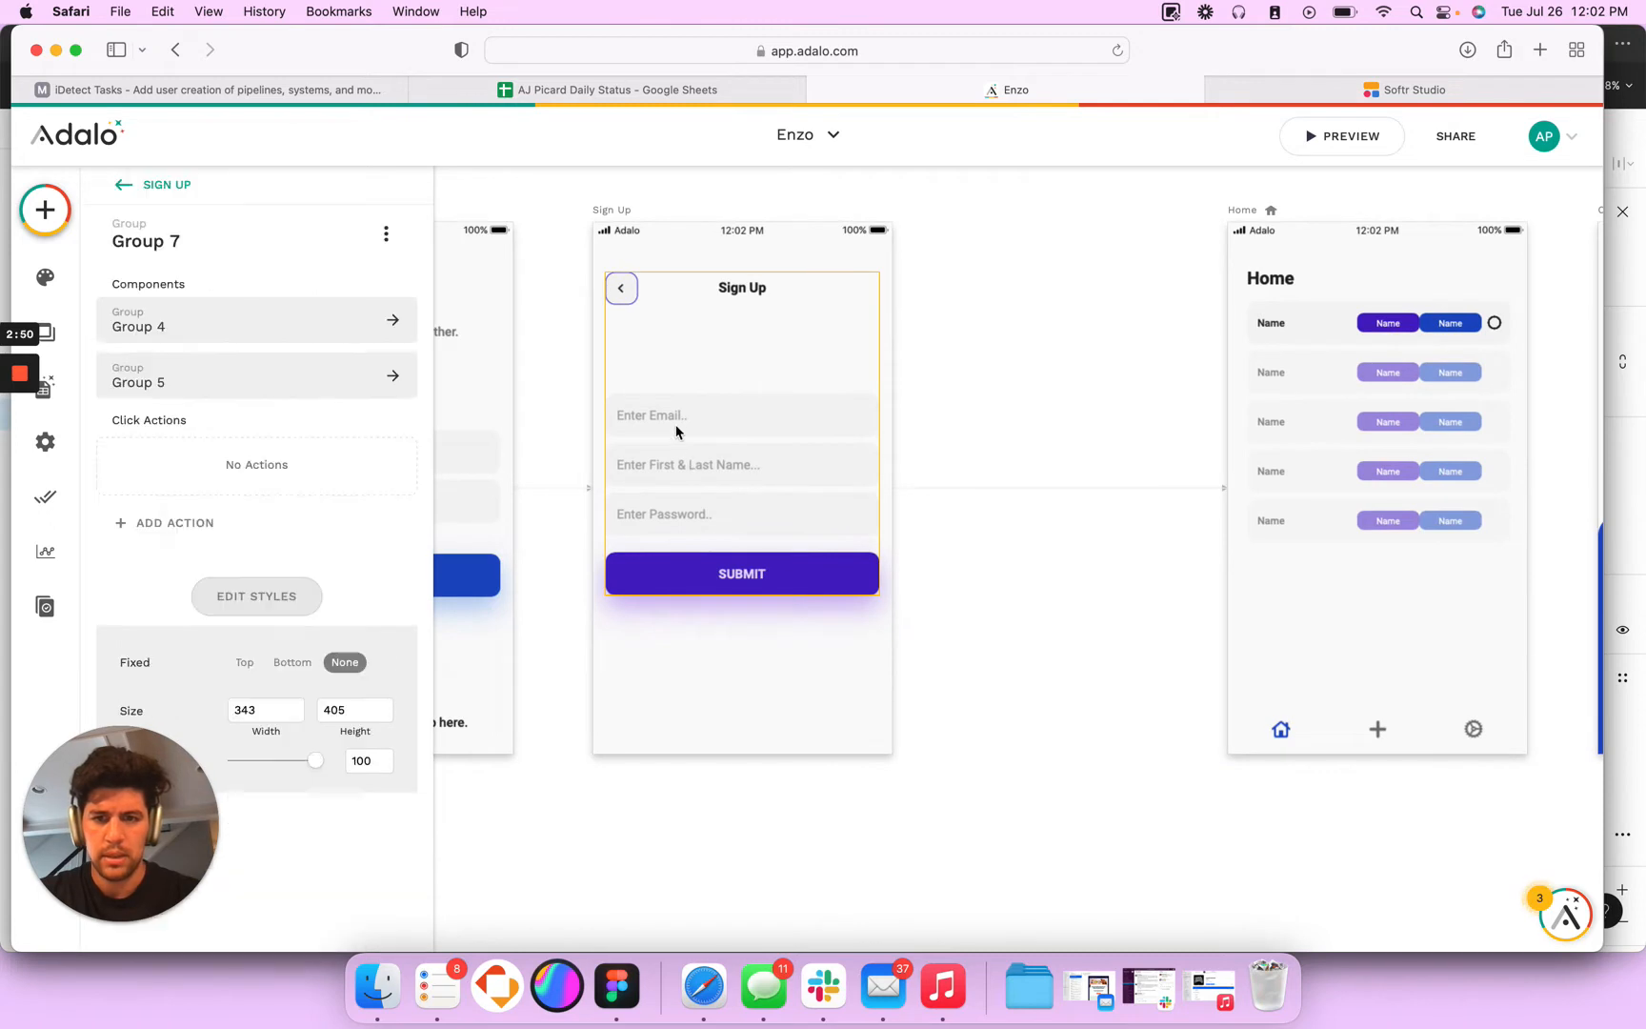
pyautogui.click(648, 419)
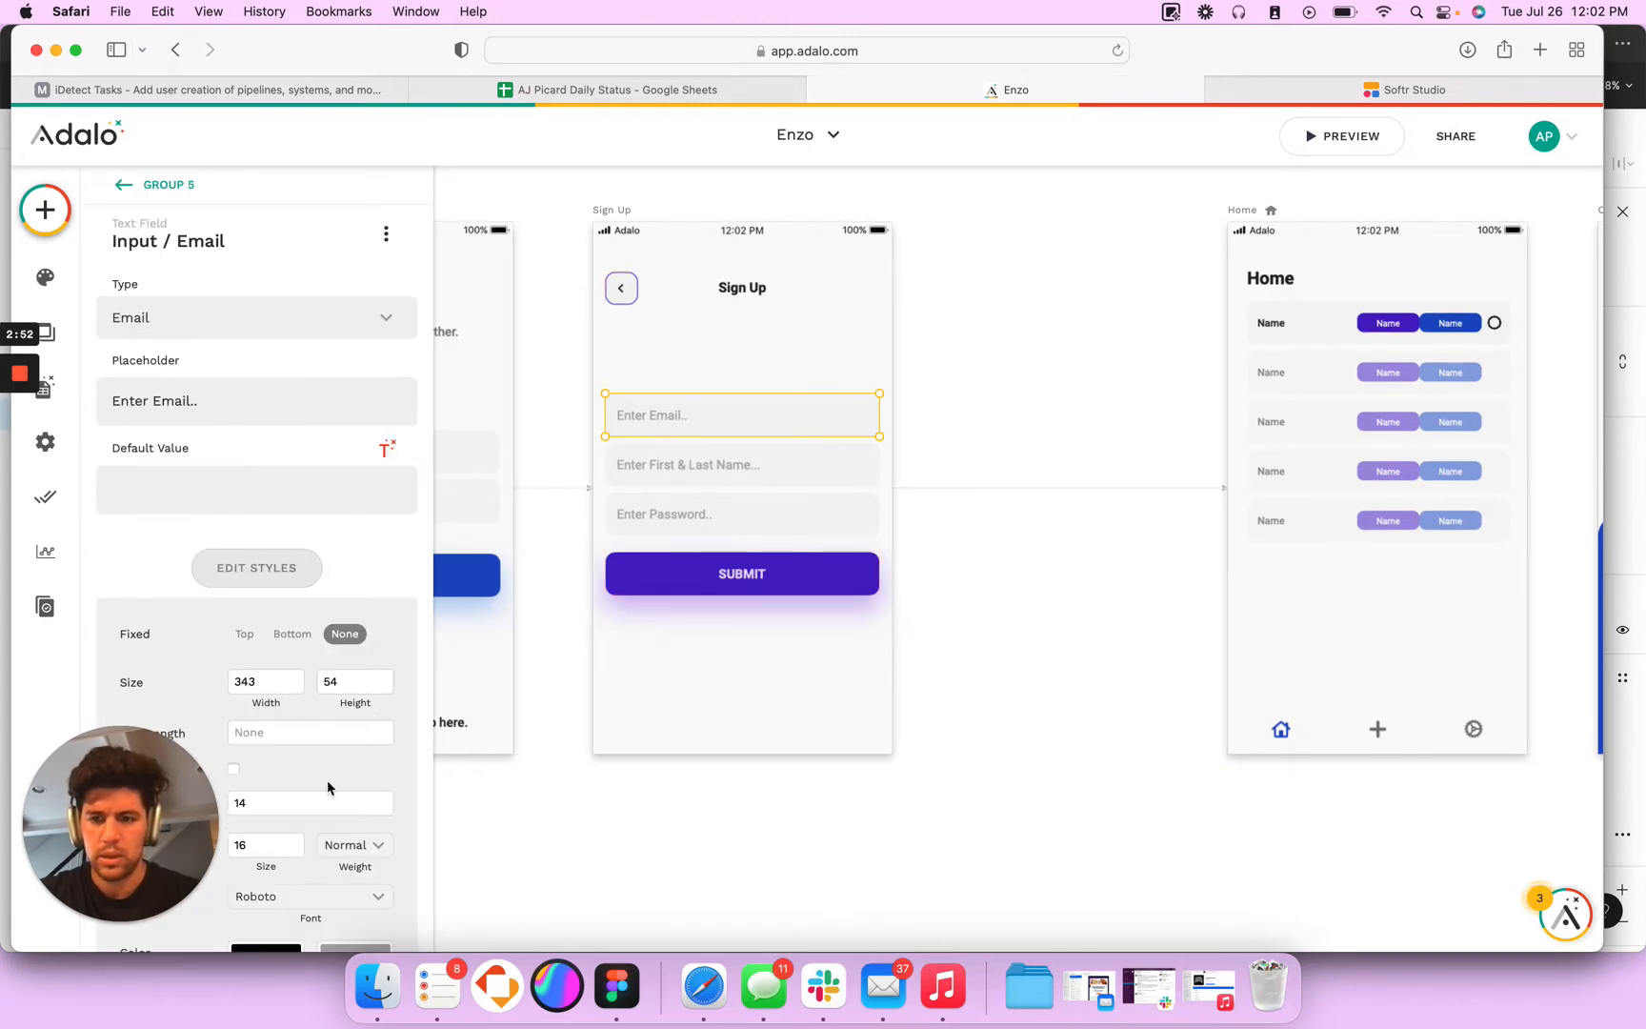
pyautogui.scroll(-5, 328, 787)
pyautogui.click(354, 655)
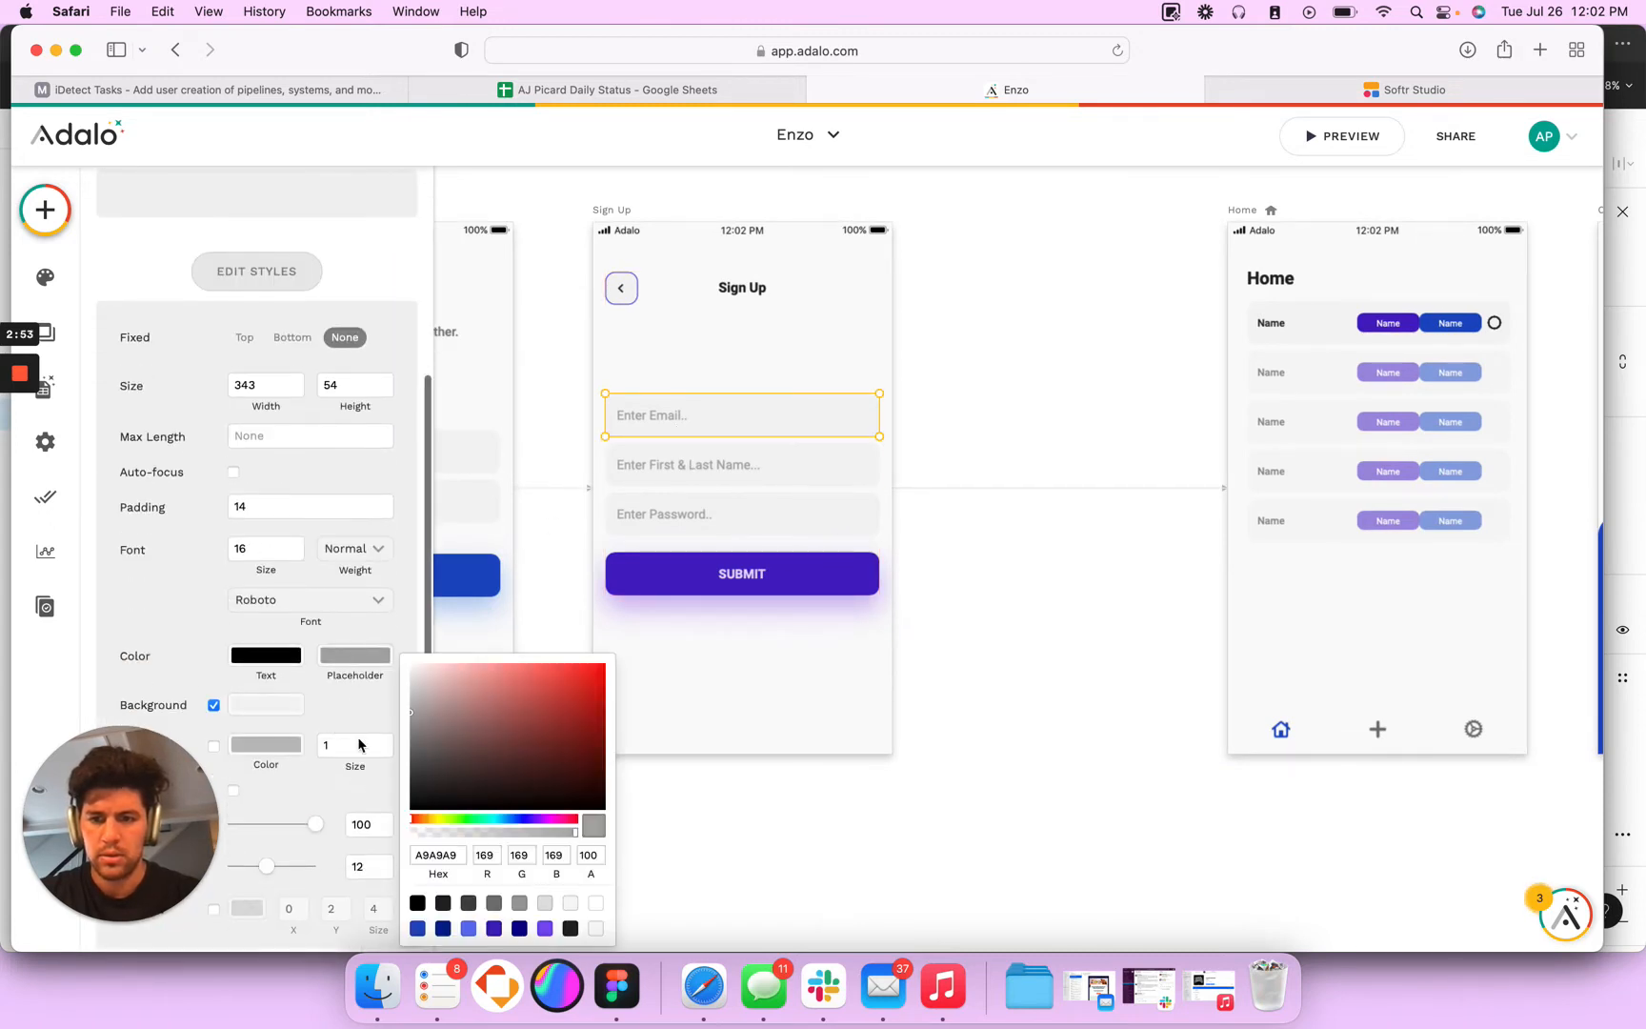
pyautogui.doubleClick(439, 857)
pyautogui.press('super+v')
pyautogui.press('Tab')
# - Set the placeholder colour of the Sign Up screen's first and last name input to 6F6F6F
pyautogui.click(693, 468)
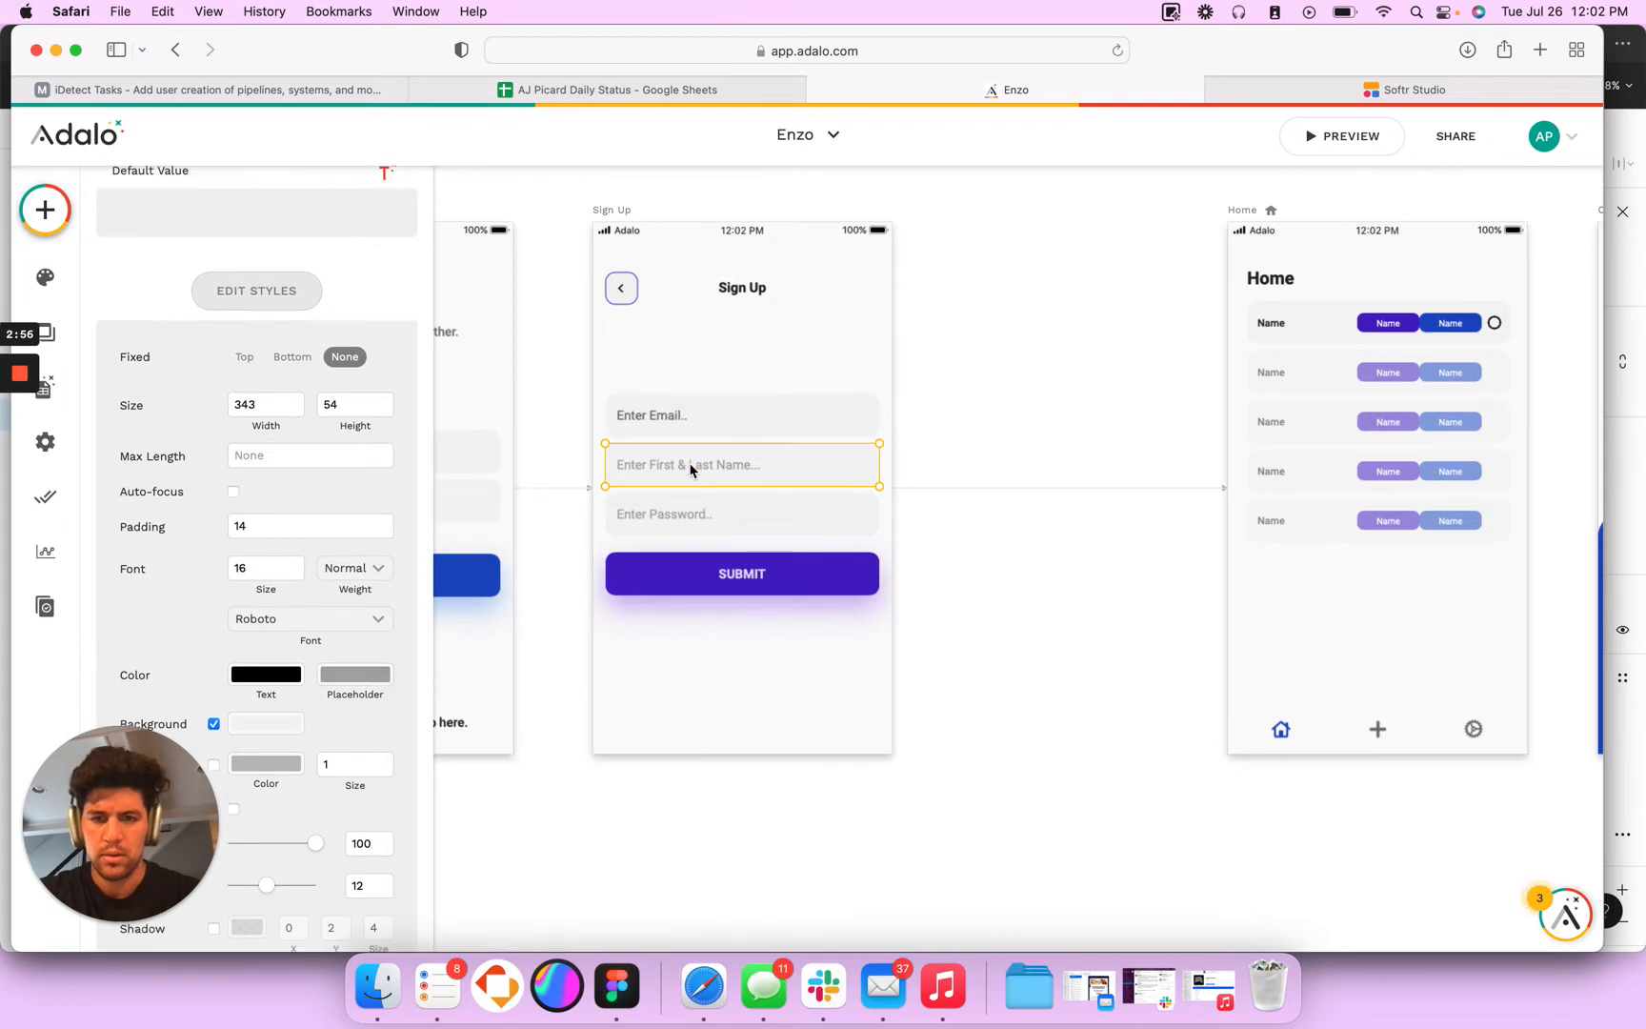
pyautogui.click(361, 677)
pyautogui.doubleClick(439, 857)
pyautogui.press('super+v')
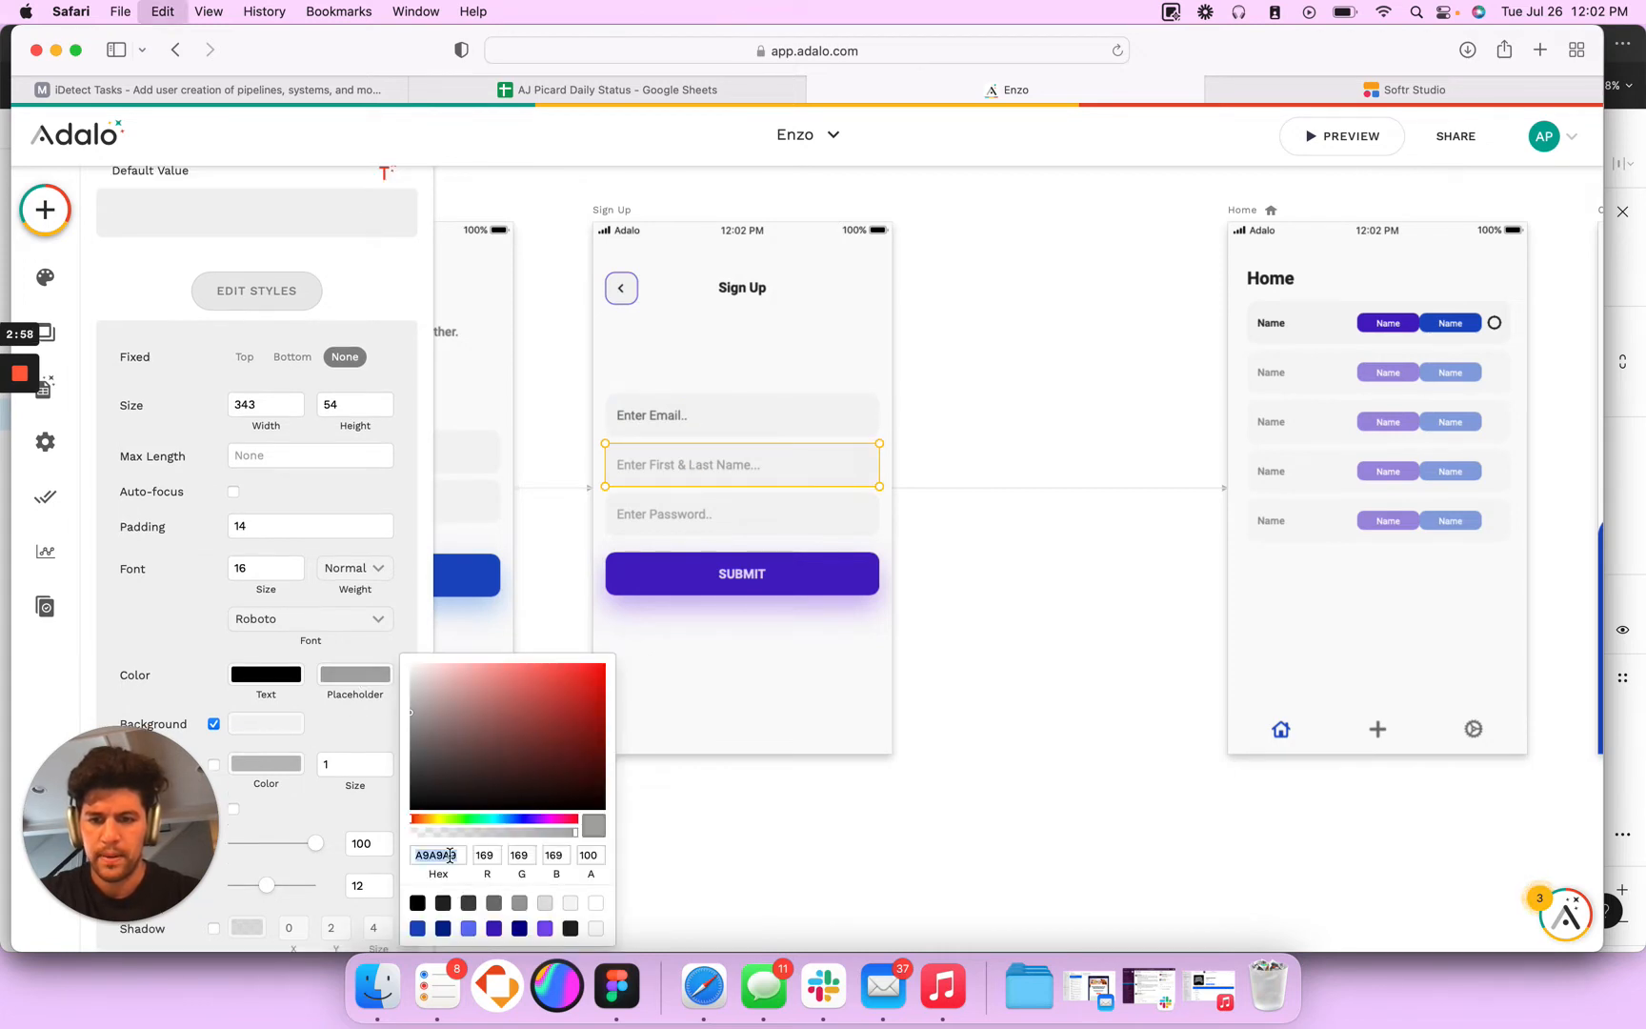
pyautogui.press('Tab')
# - Set the placeholder colour of the Sign Up screen's password input to 6F6F6F
pyautogui.click(699, 515)
pyautogui.click(676, 520)
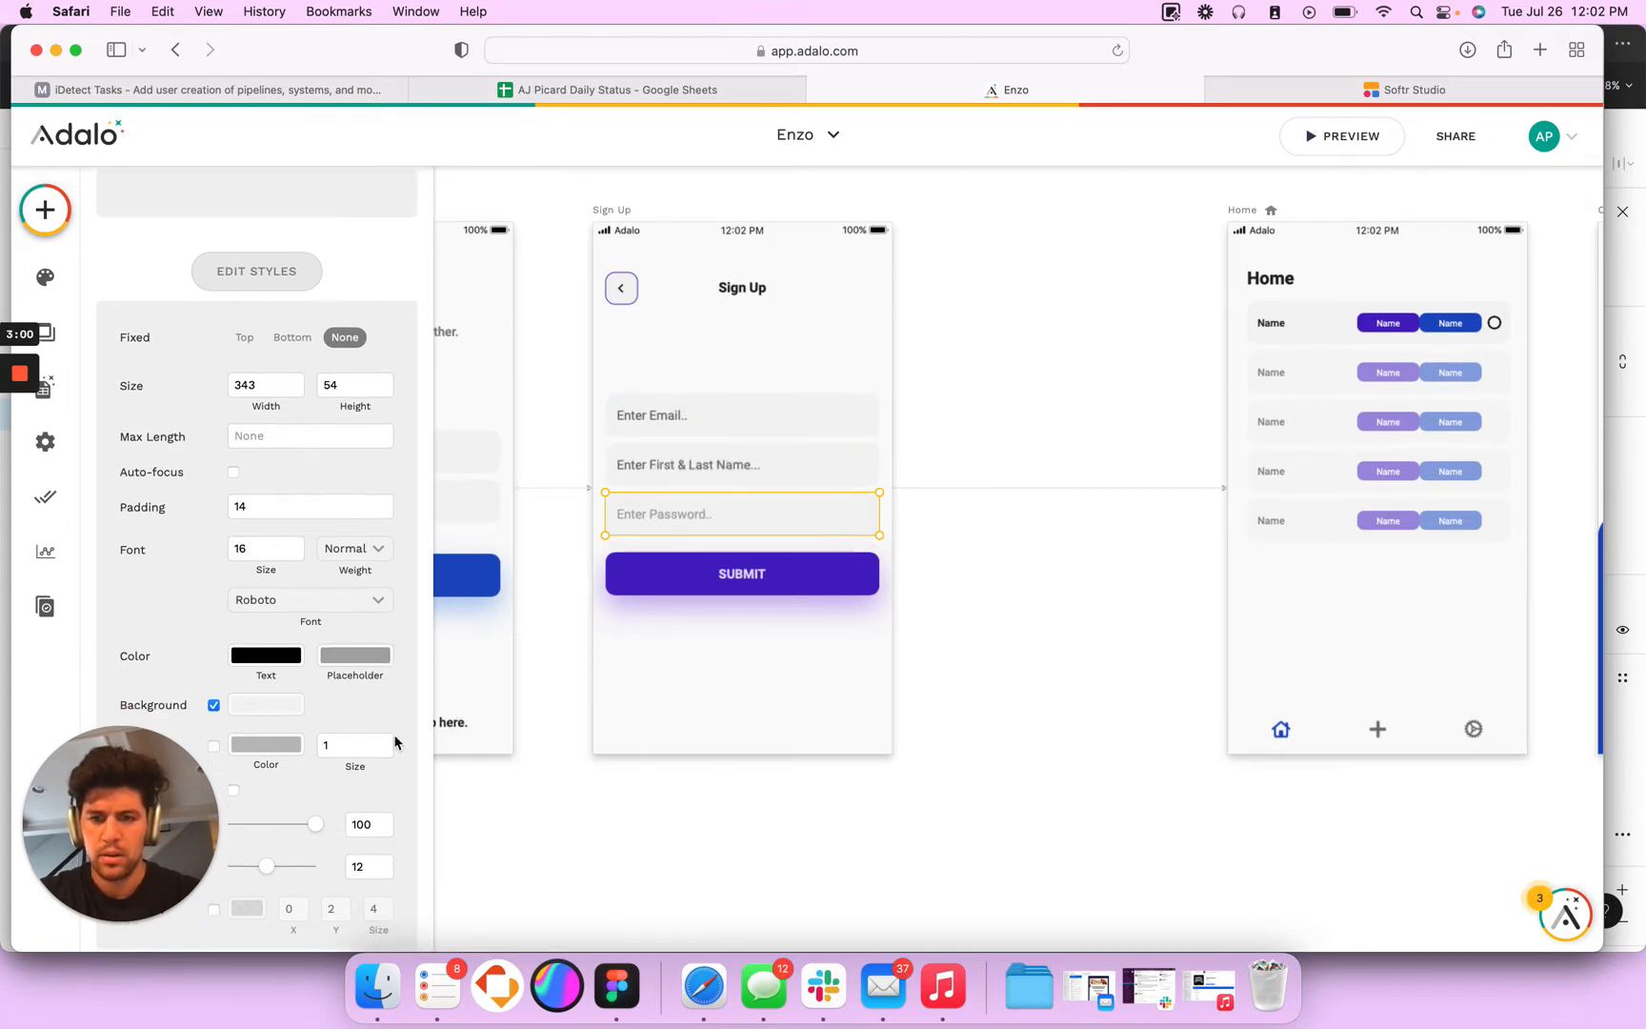
pyautogui.click(355, 664)
pyautogui.doubleClick(436, 855)
pyautogui.press('super+v')
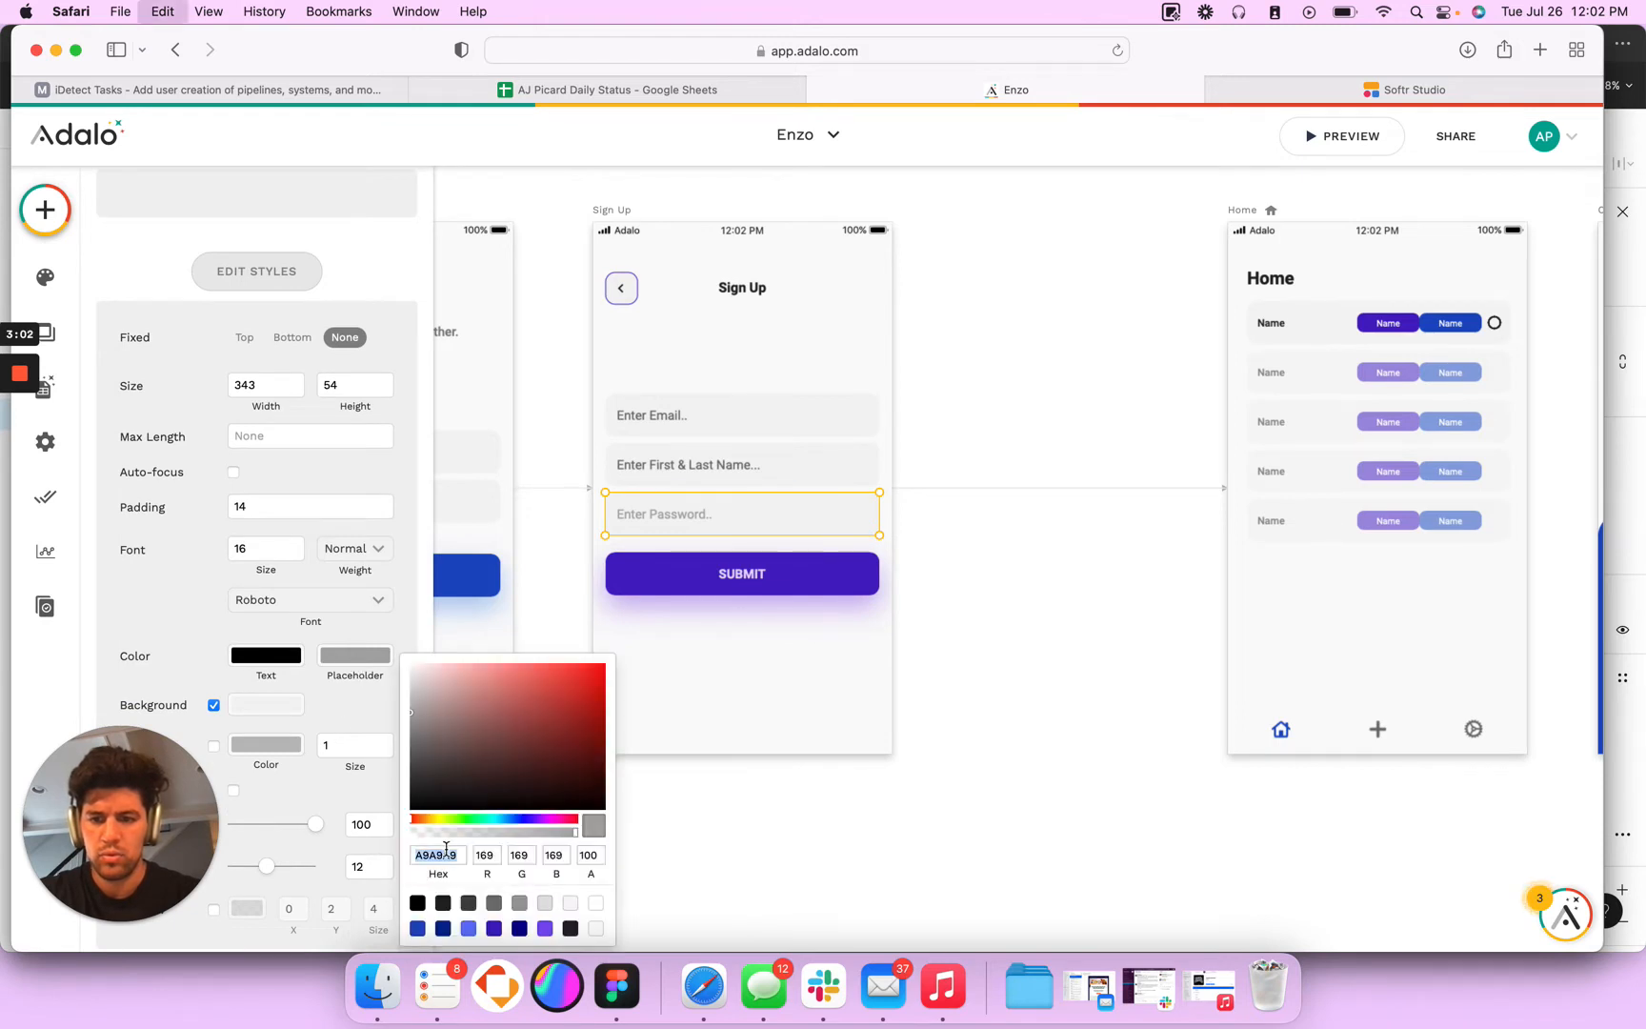
pyautogui.press('Tab')
# - Set the placeholder colour of the Login screen's email input to 6F6F6F
pyautogui.click(634, 489)
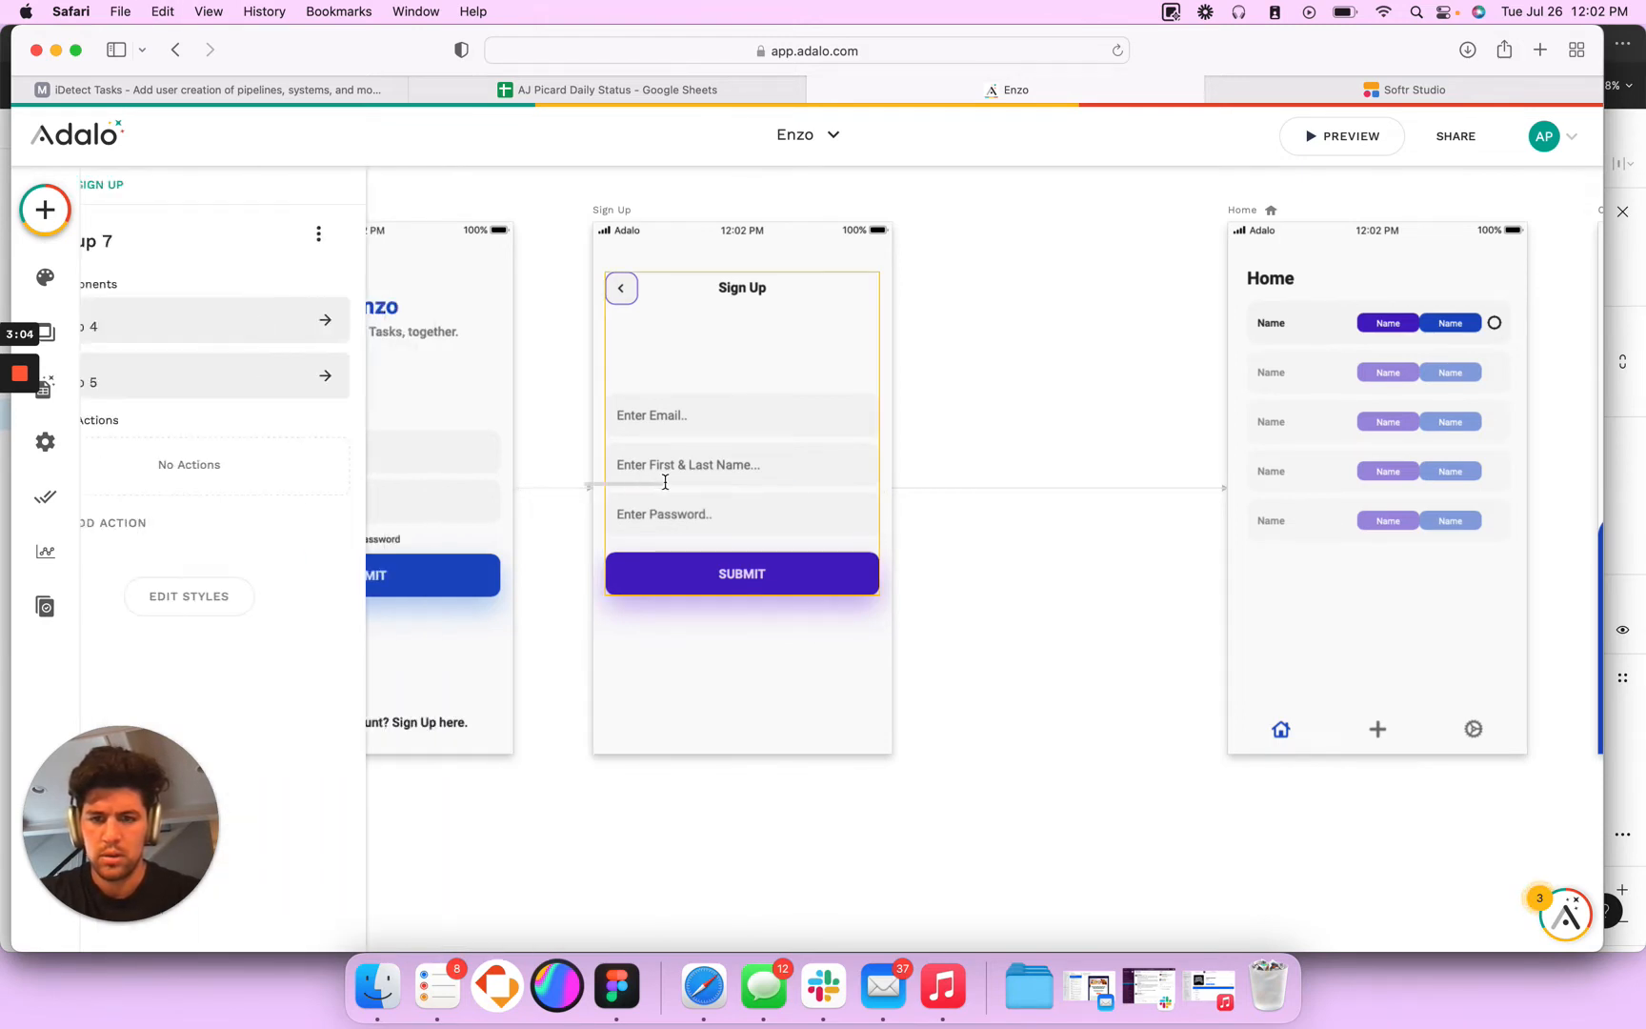
pyautogui.click(547, 471)
pyautogui.click(523, 442)
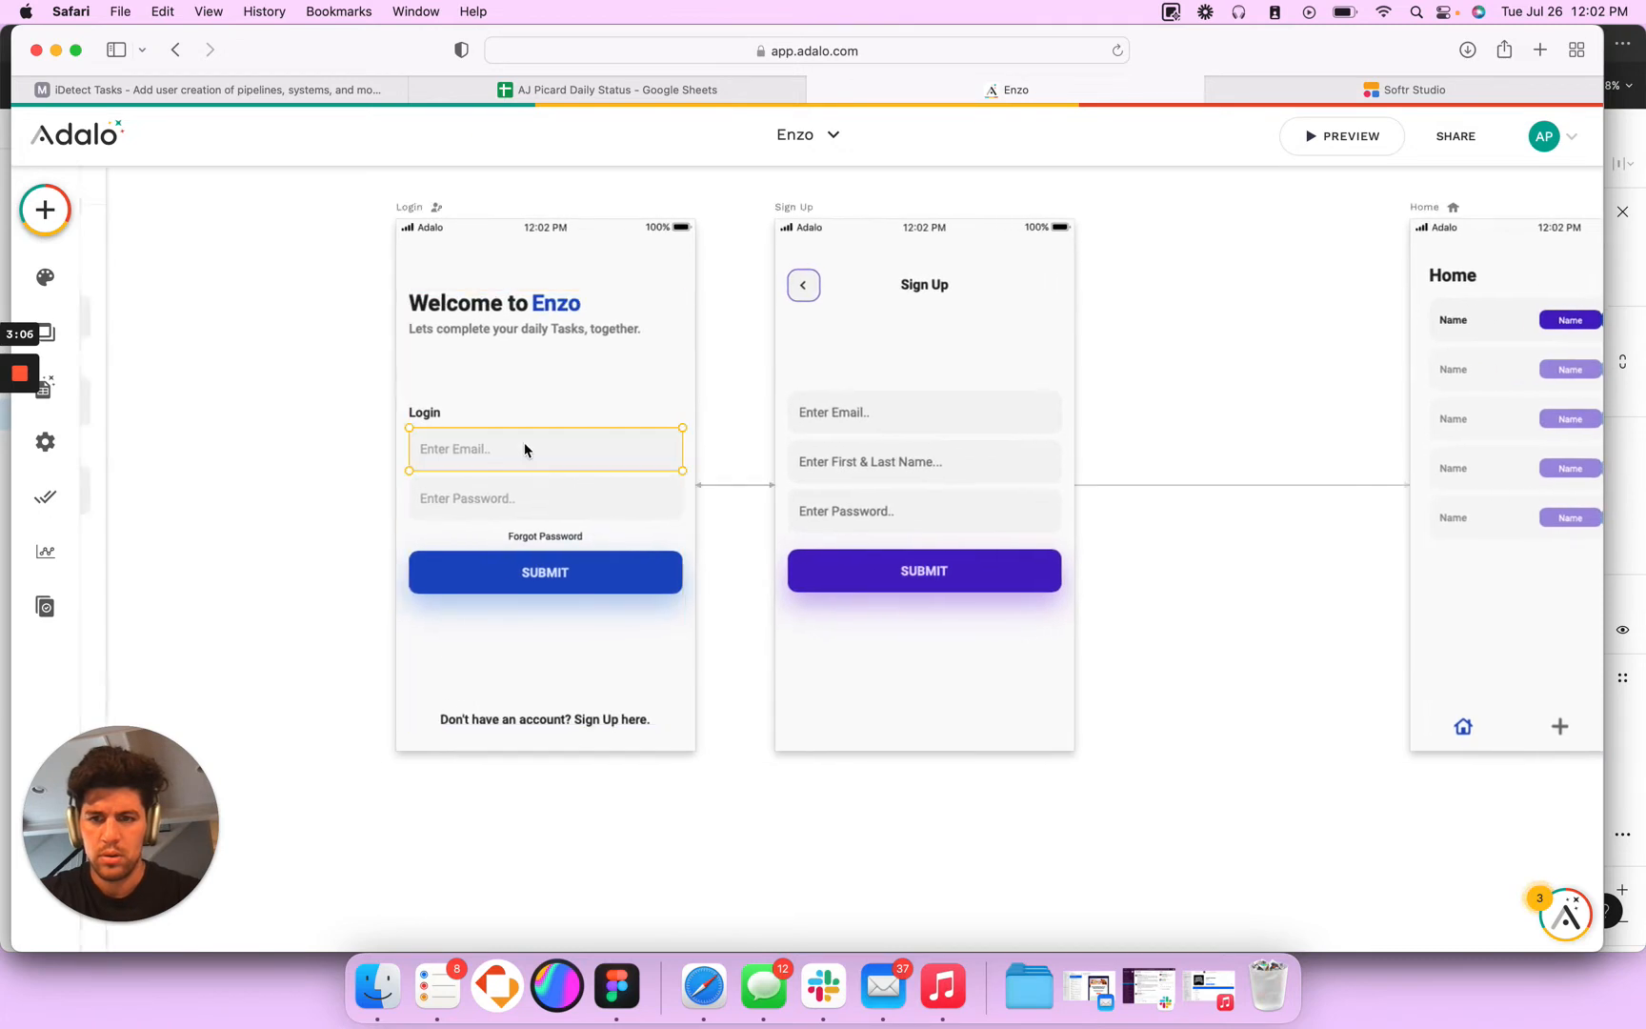
pyautogui.click(273, 574)
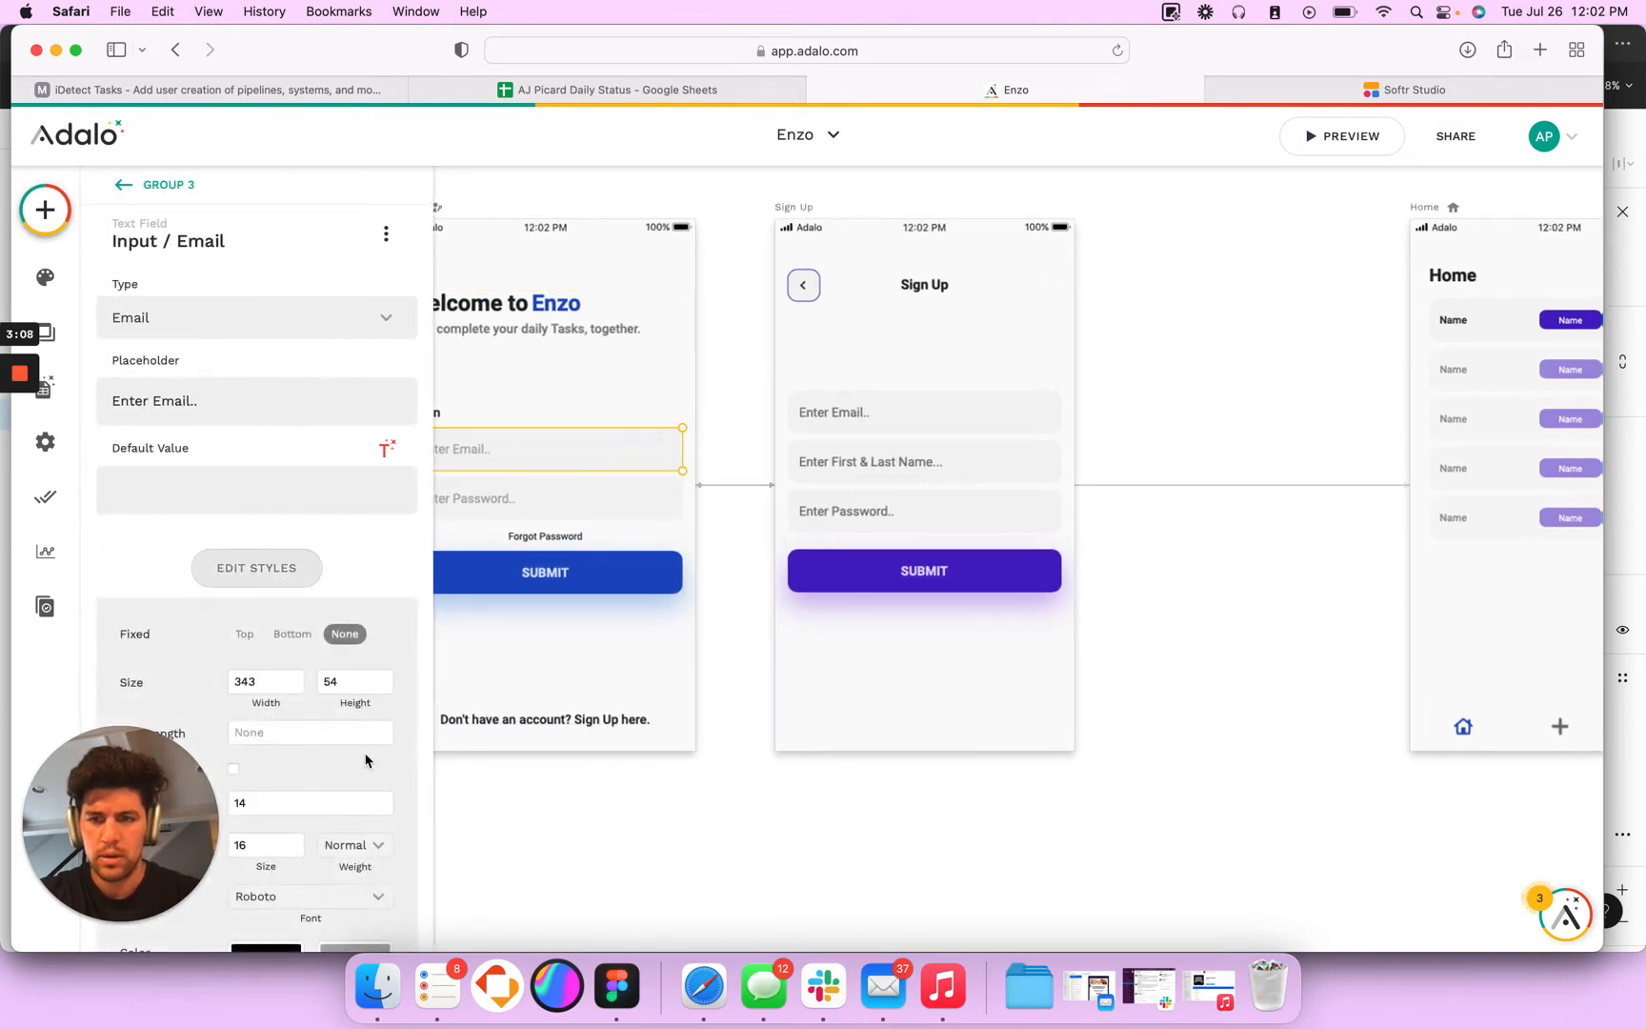
pyautogui.scroll(-5, 323, 803)
pyautogui.click(362, 733)
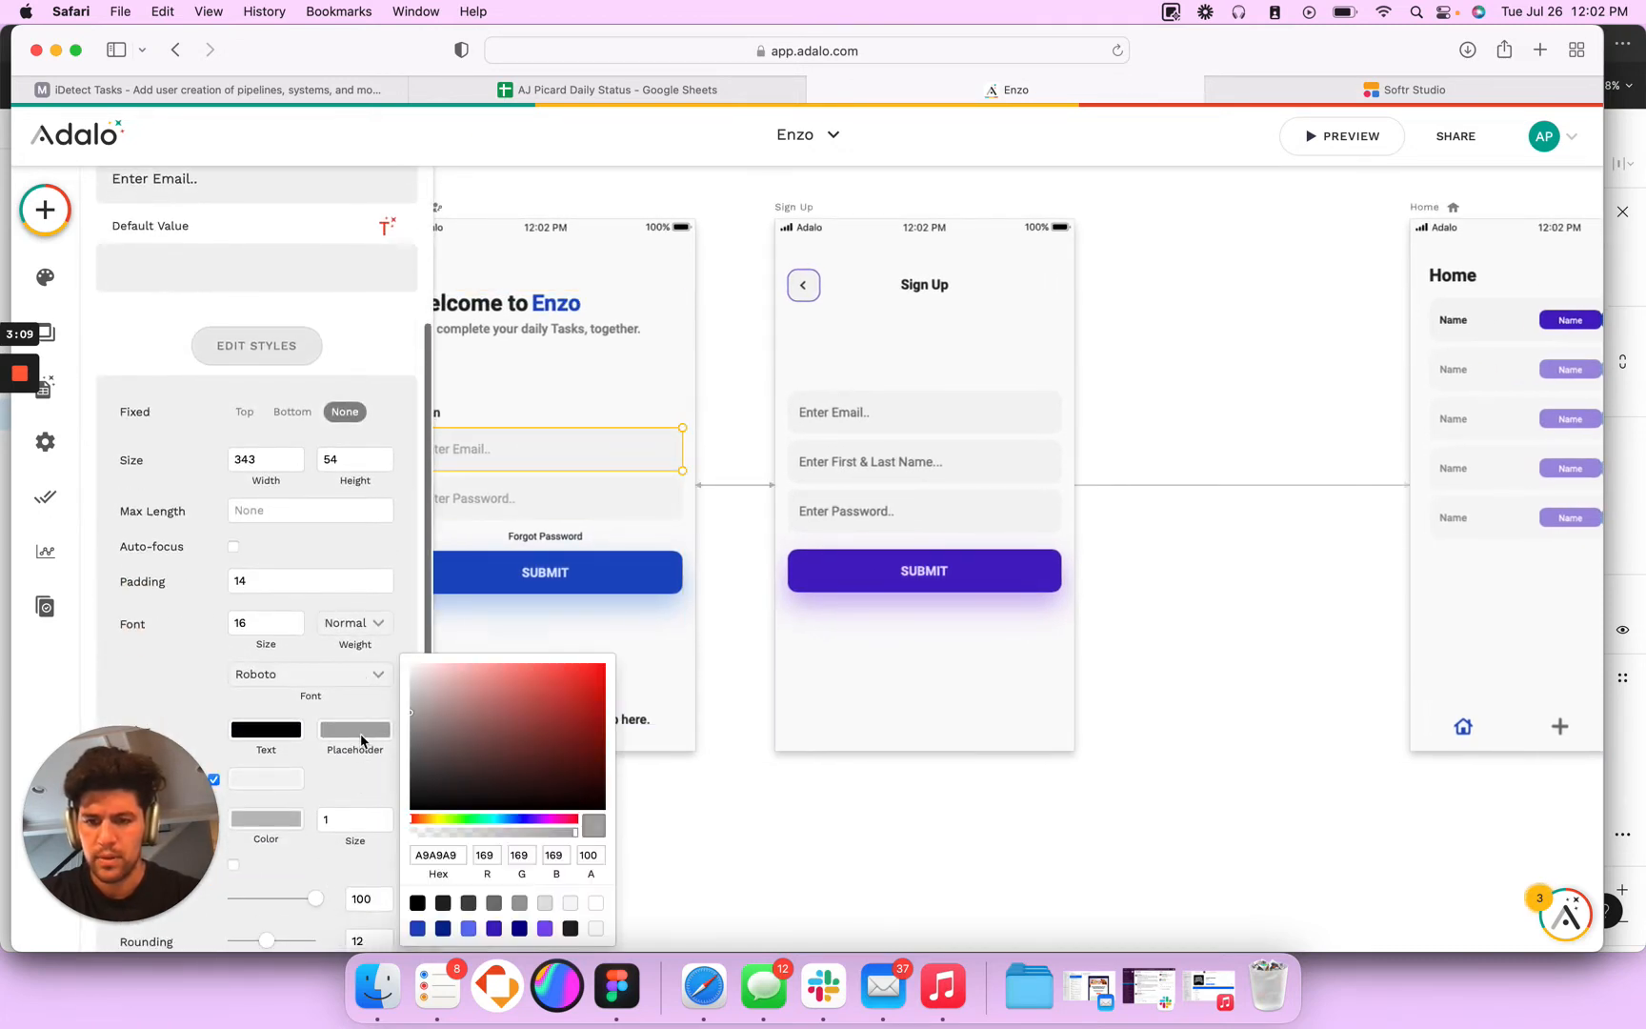
pyautogui.doubleClick(434, 855)
pyautogui.write('6F6F6F')
pyautogui.press('Tab')
# - Set the placeholder colour of the Login screen's password input to the copied 6F6F6F
pyautogui.click(571, 499)
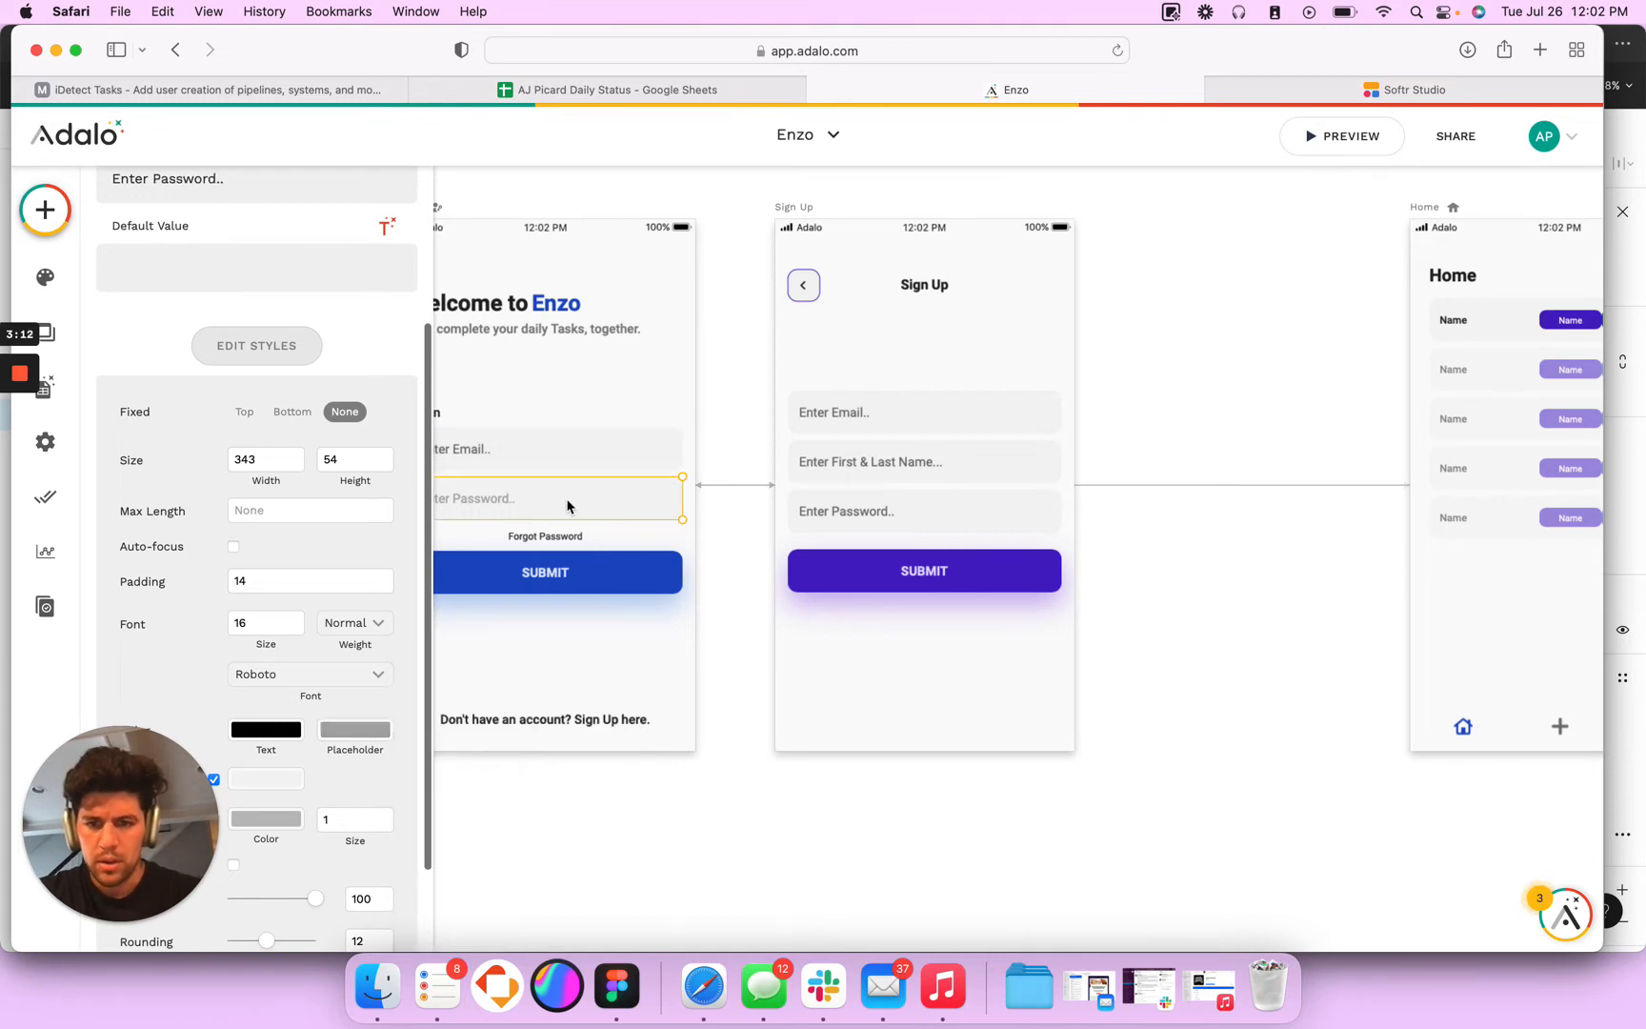
pyautogui.click(355, 729)
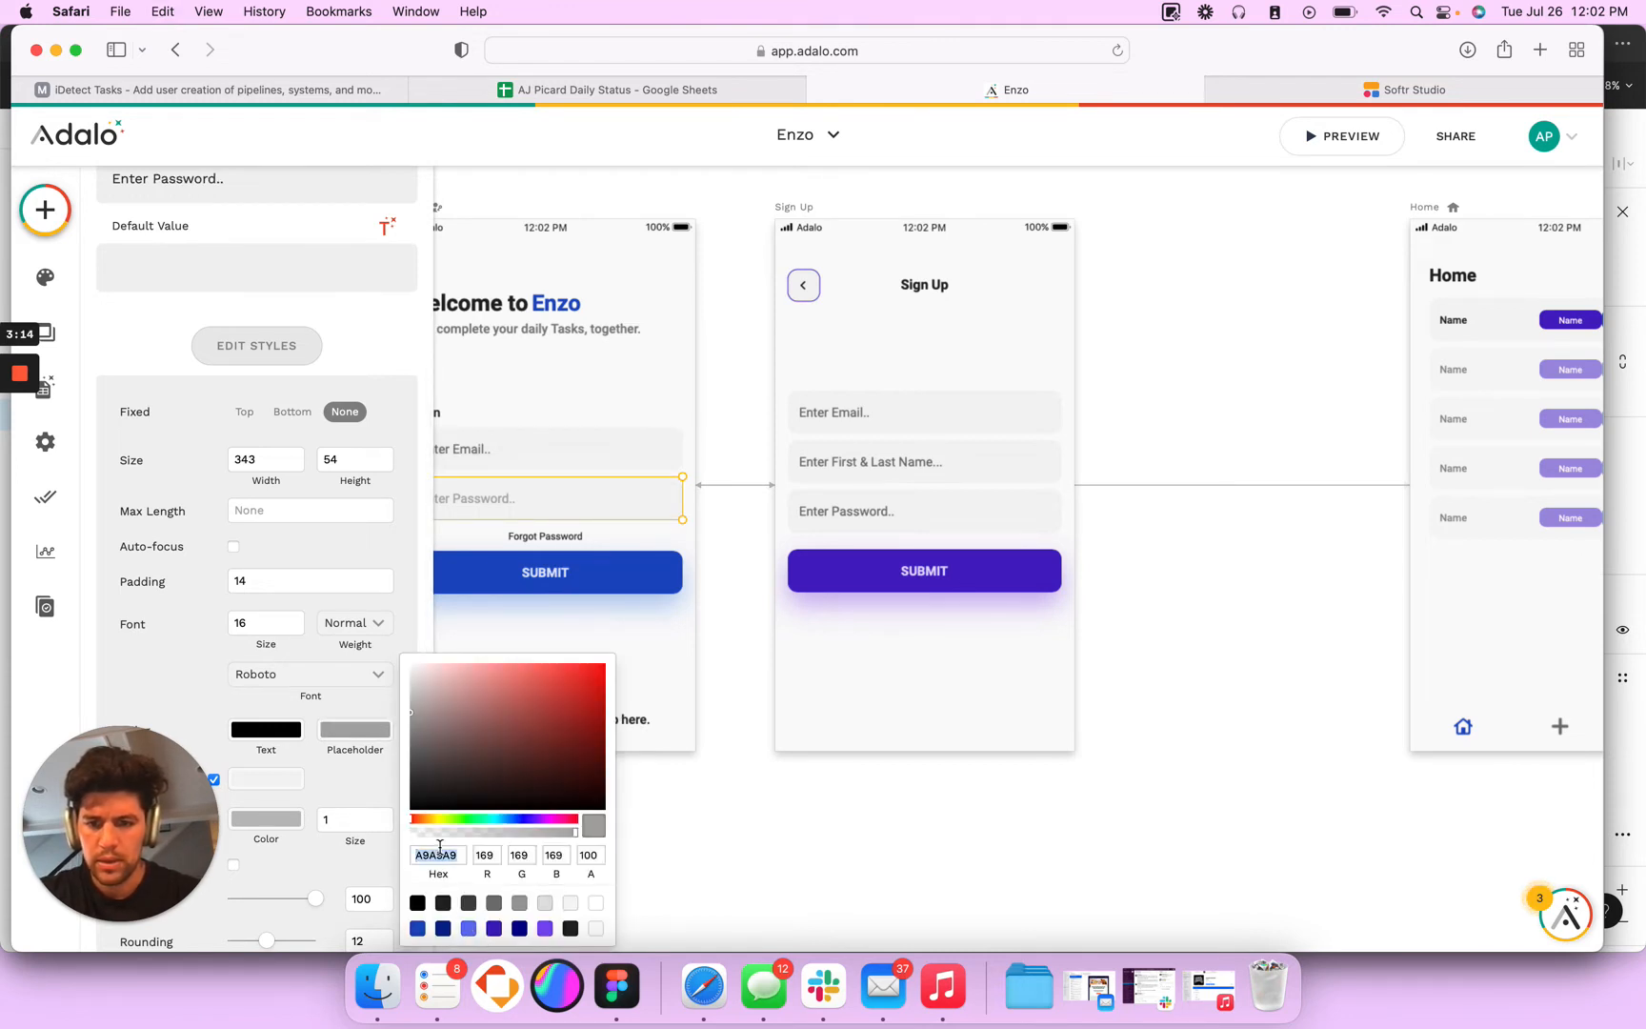
pyautogui.press('super+v')
pyautogui.press('Tab')
pyautogui.click(1050, 825)
# - Find the dropdown component and add it below the Task Name input on the Create screen
pyautogui.scroll(-5, 1051, 825)
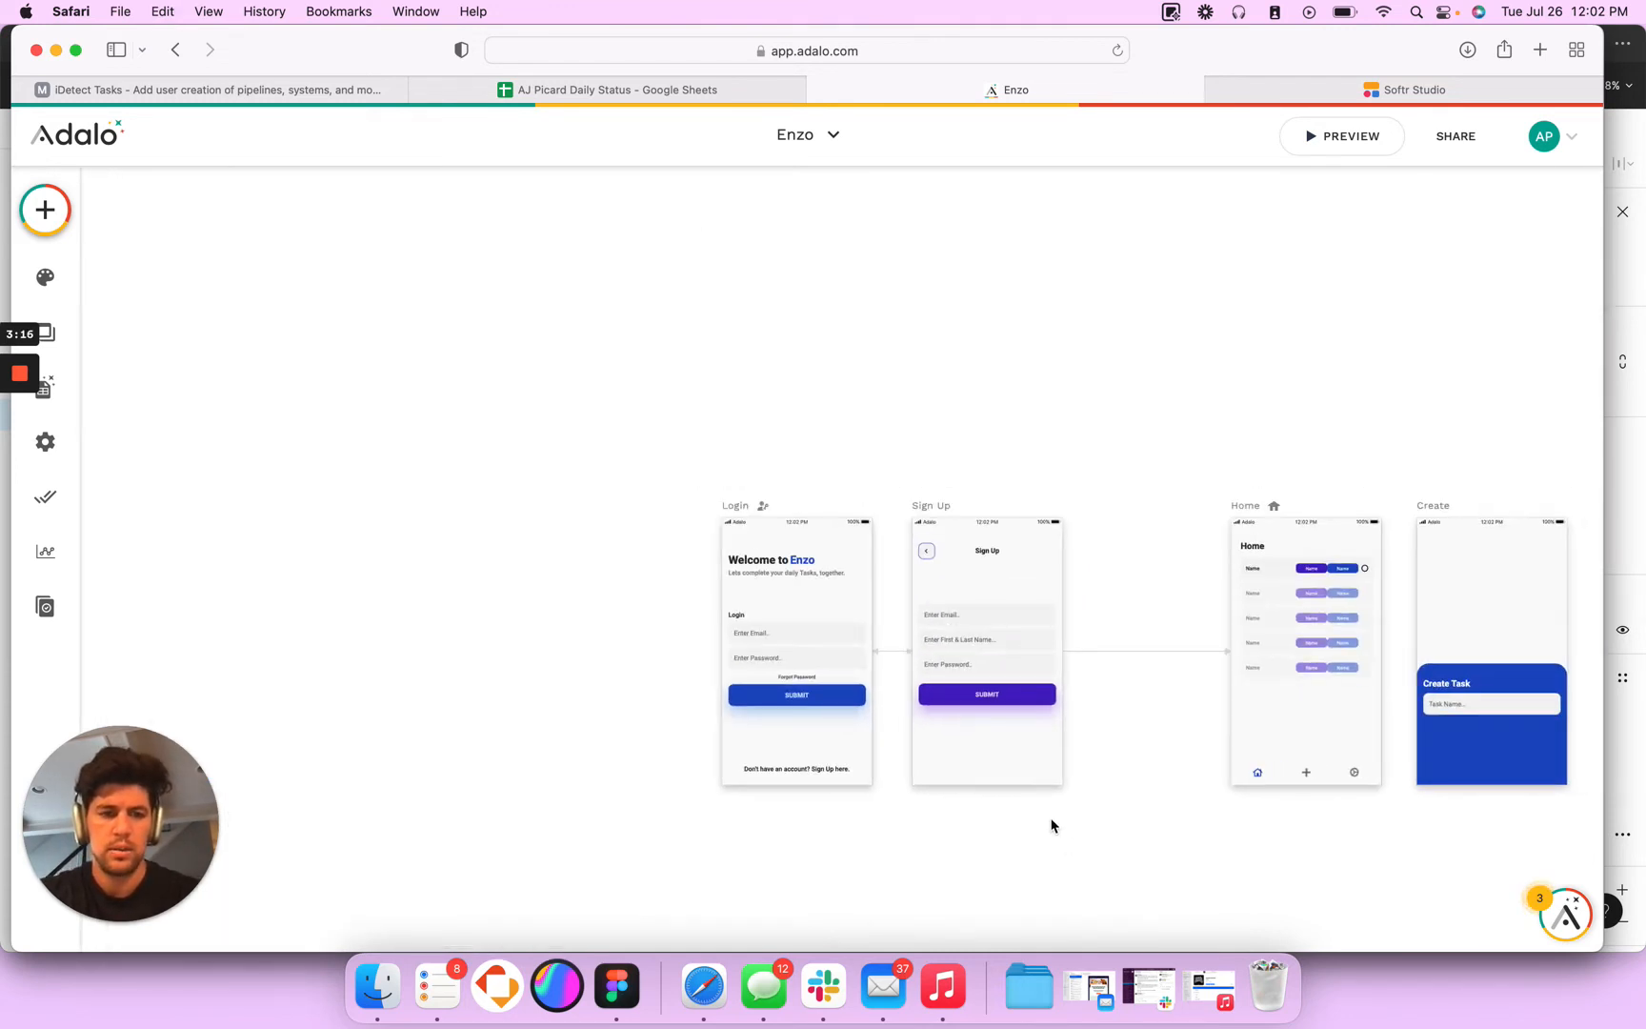
pyautogui.hscroll(10, 1052, 825)
pyautogui.scroll(5, 849, 665)
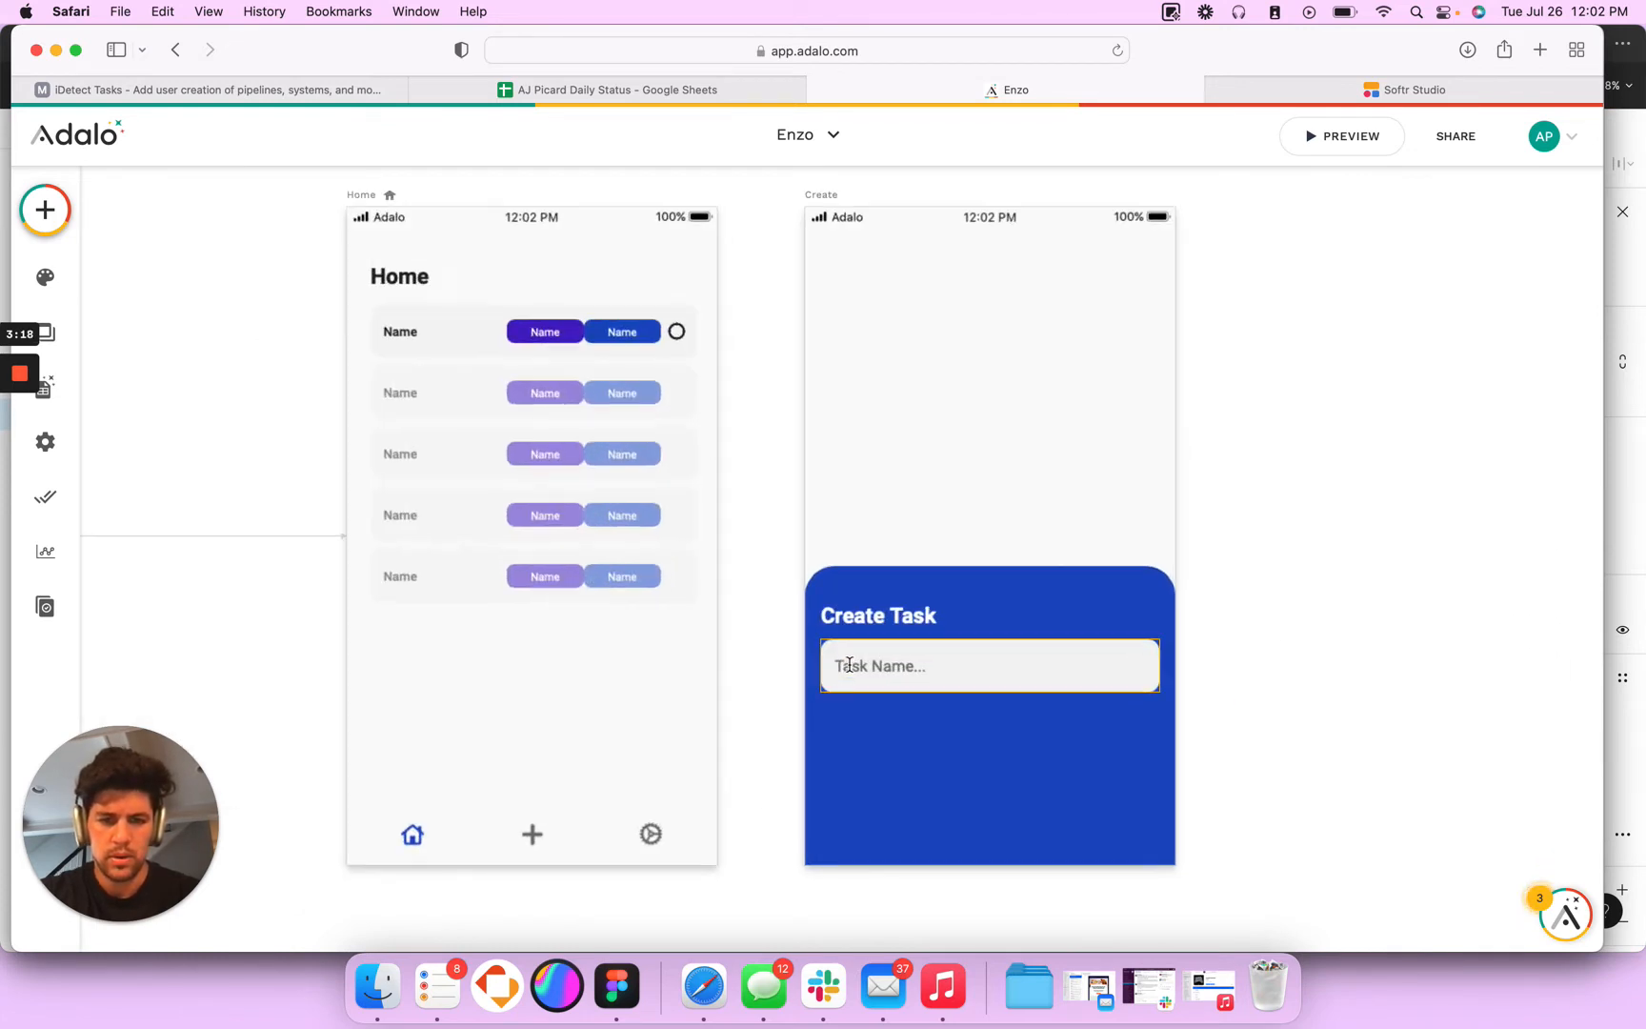
pyautogui.click(45, 209)
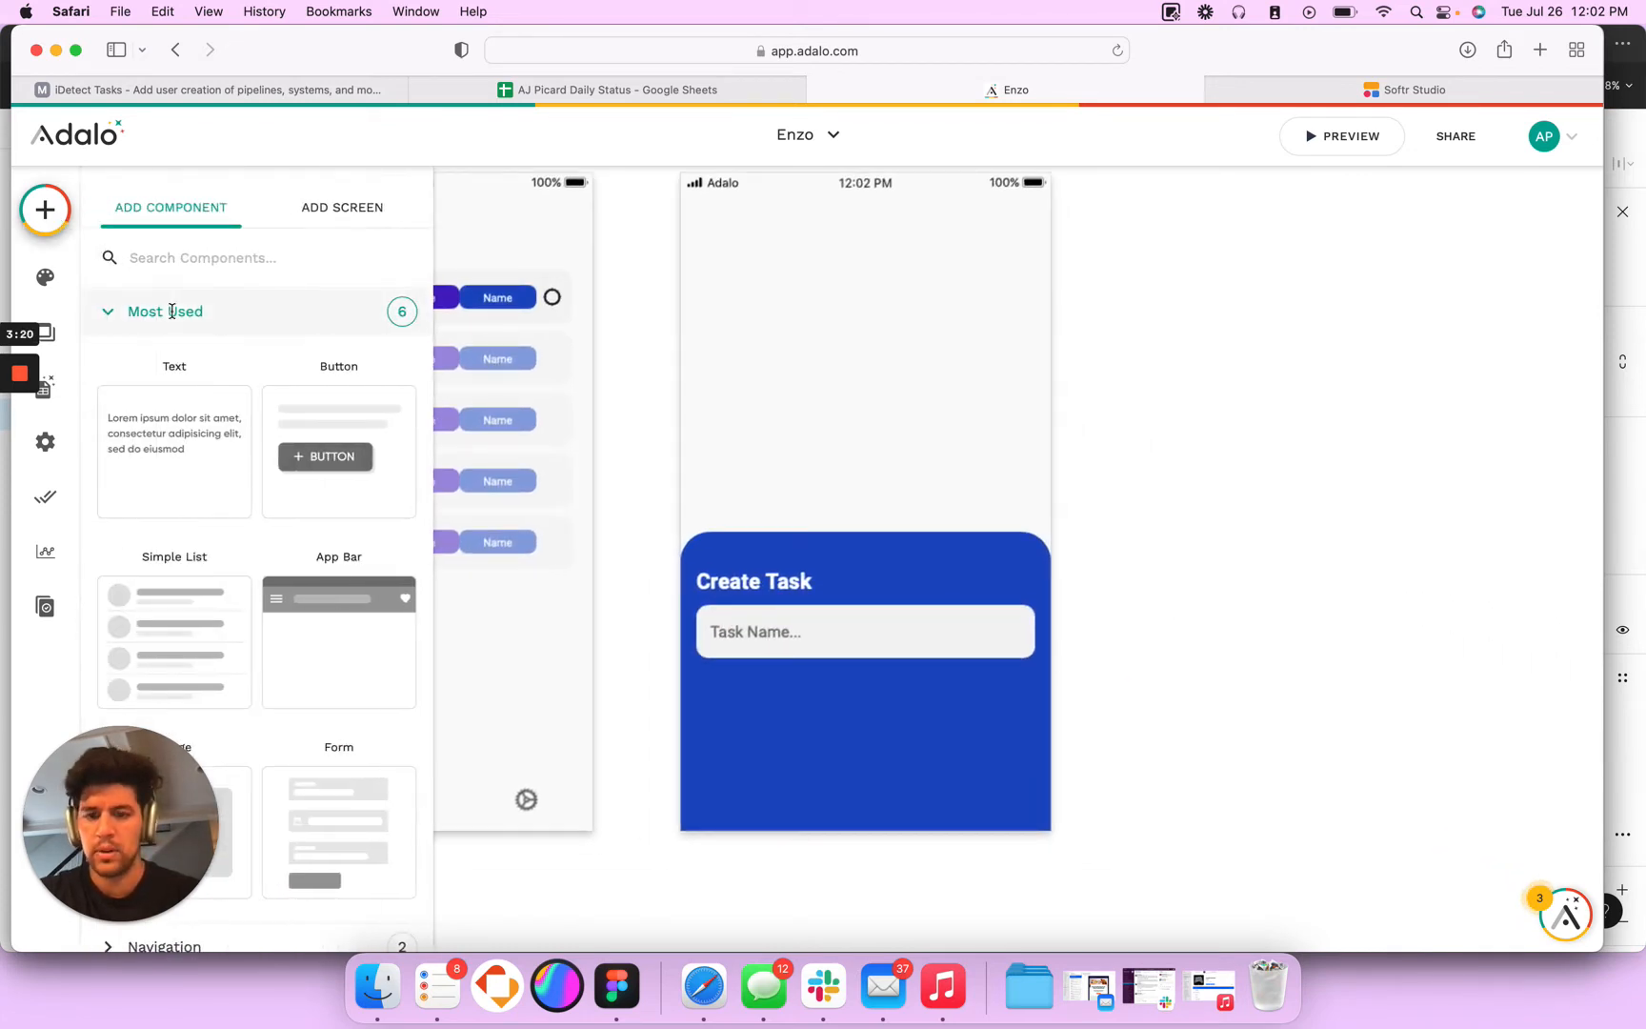
pyautogui.write('drop')
pyautogui.moveTo(179, 446); pyautogui.dragTo(867, 690)
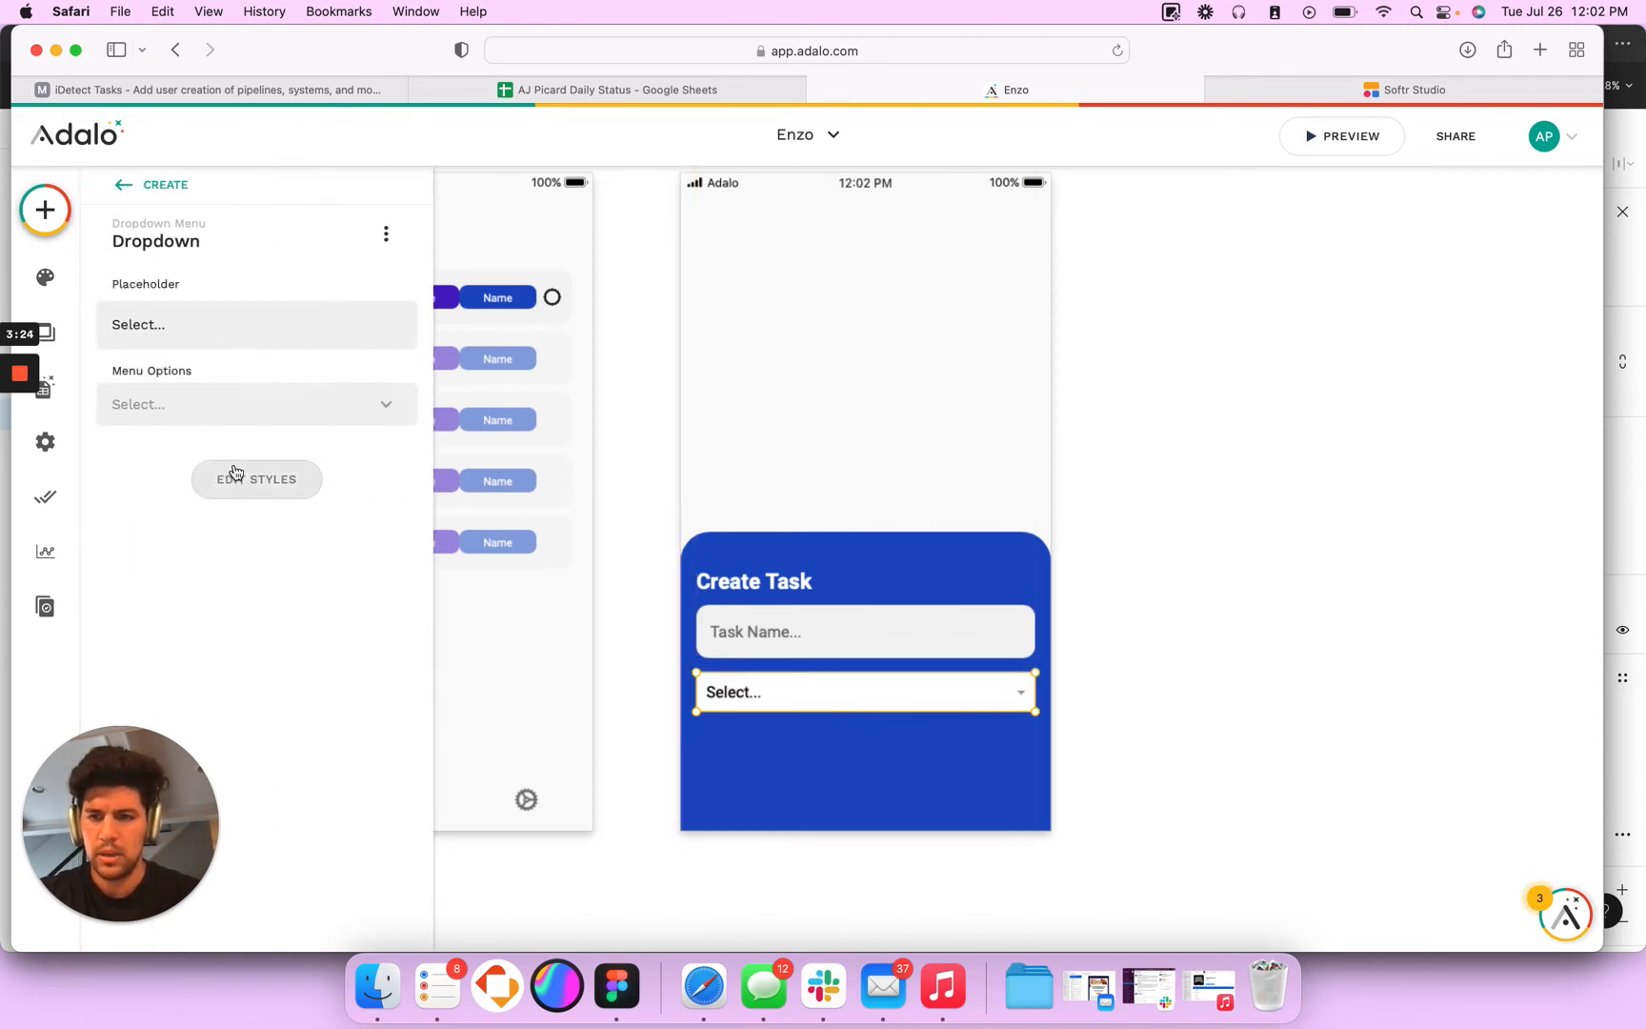
# - Set the new dropdown's padding to 14 and turn off its border
pyautogui.click(234, 479)
pyautogui.doubleClick(255, 645)
pyautogui.write('14')
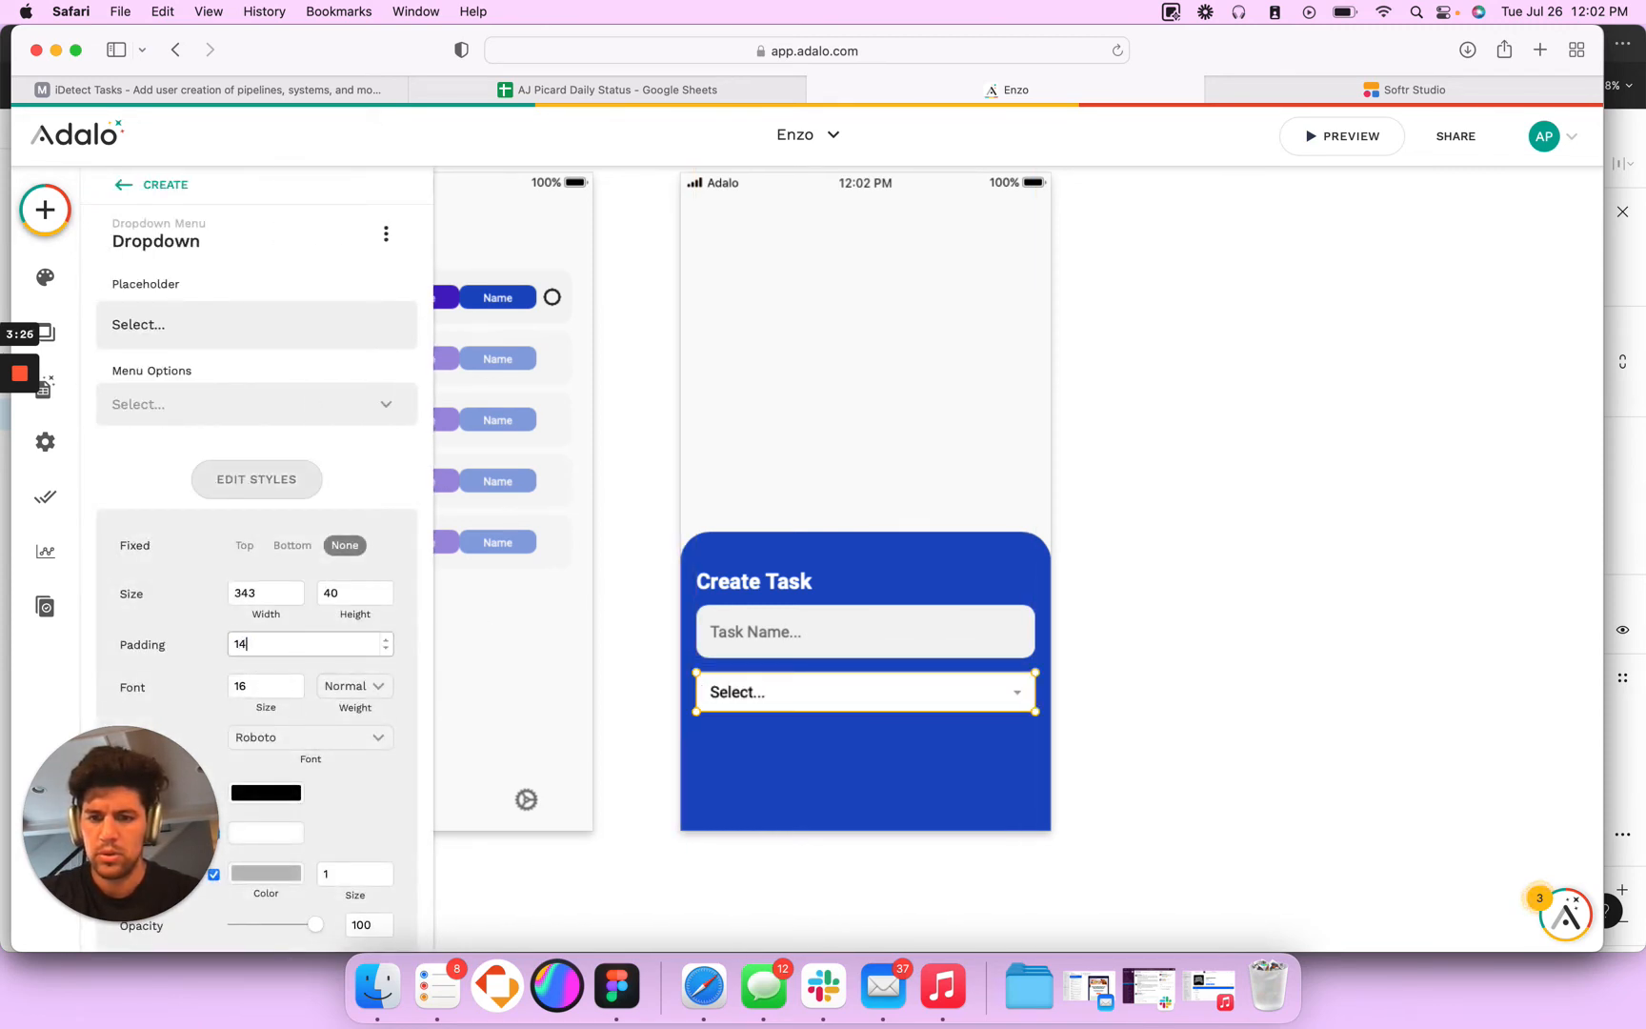
pyautogui.scroll(-3, 287, 792)
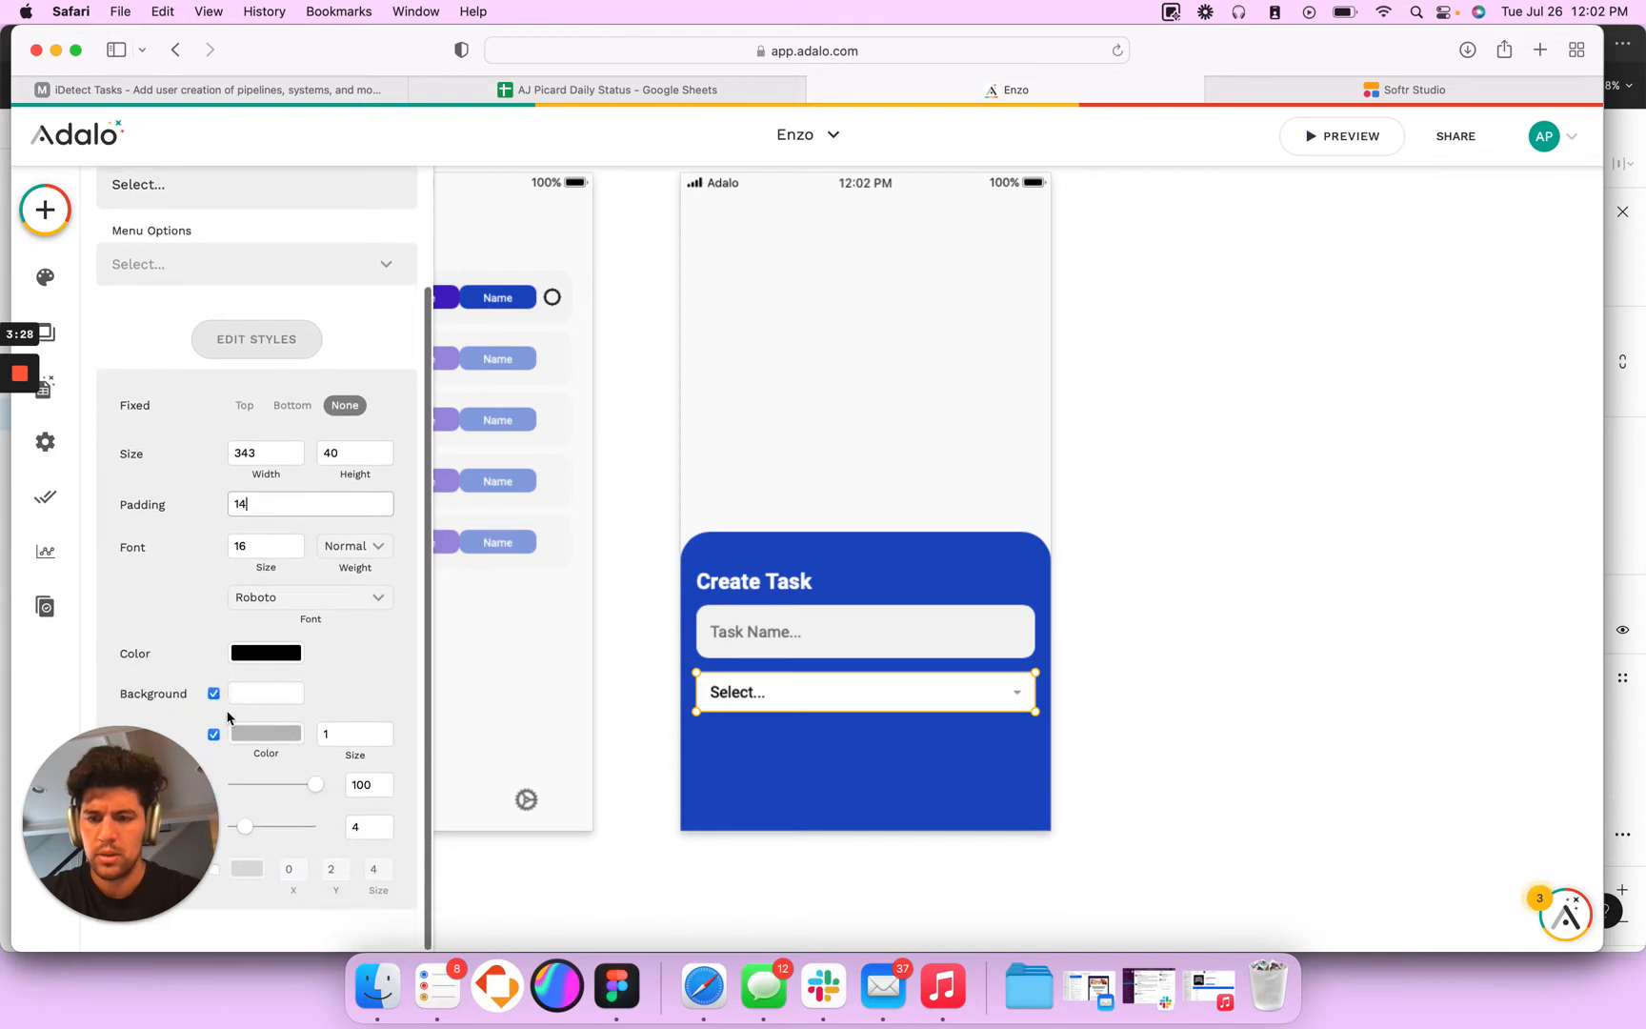
pyautogui.click(215, 736)
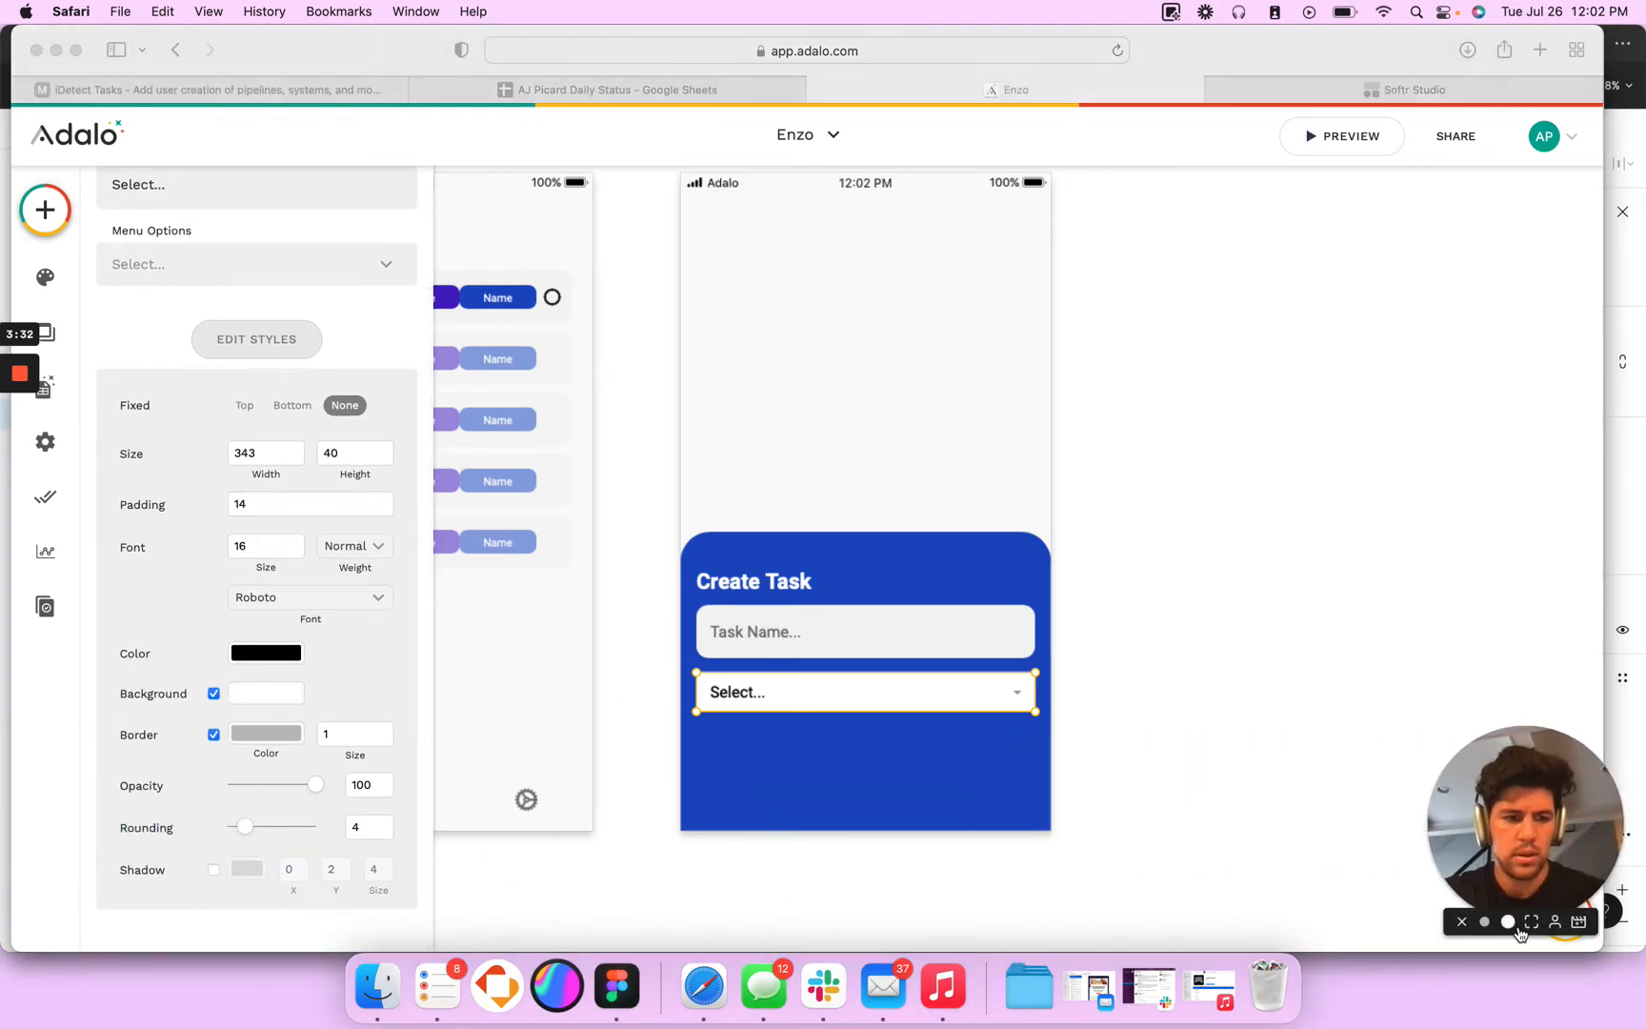
pyautogui.click(211, 745)
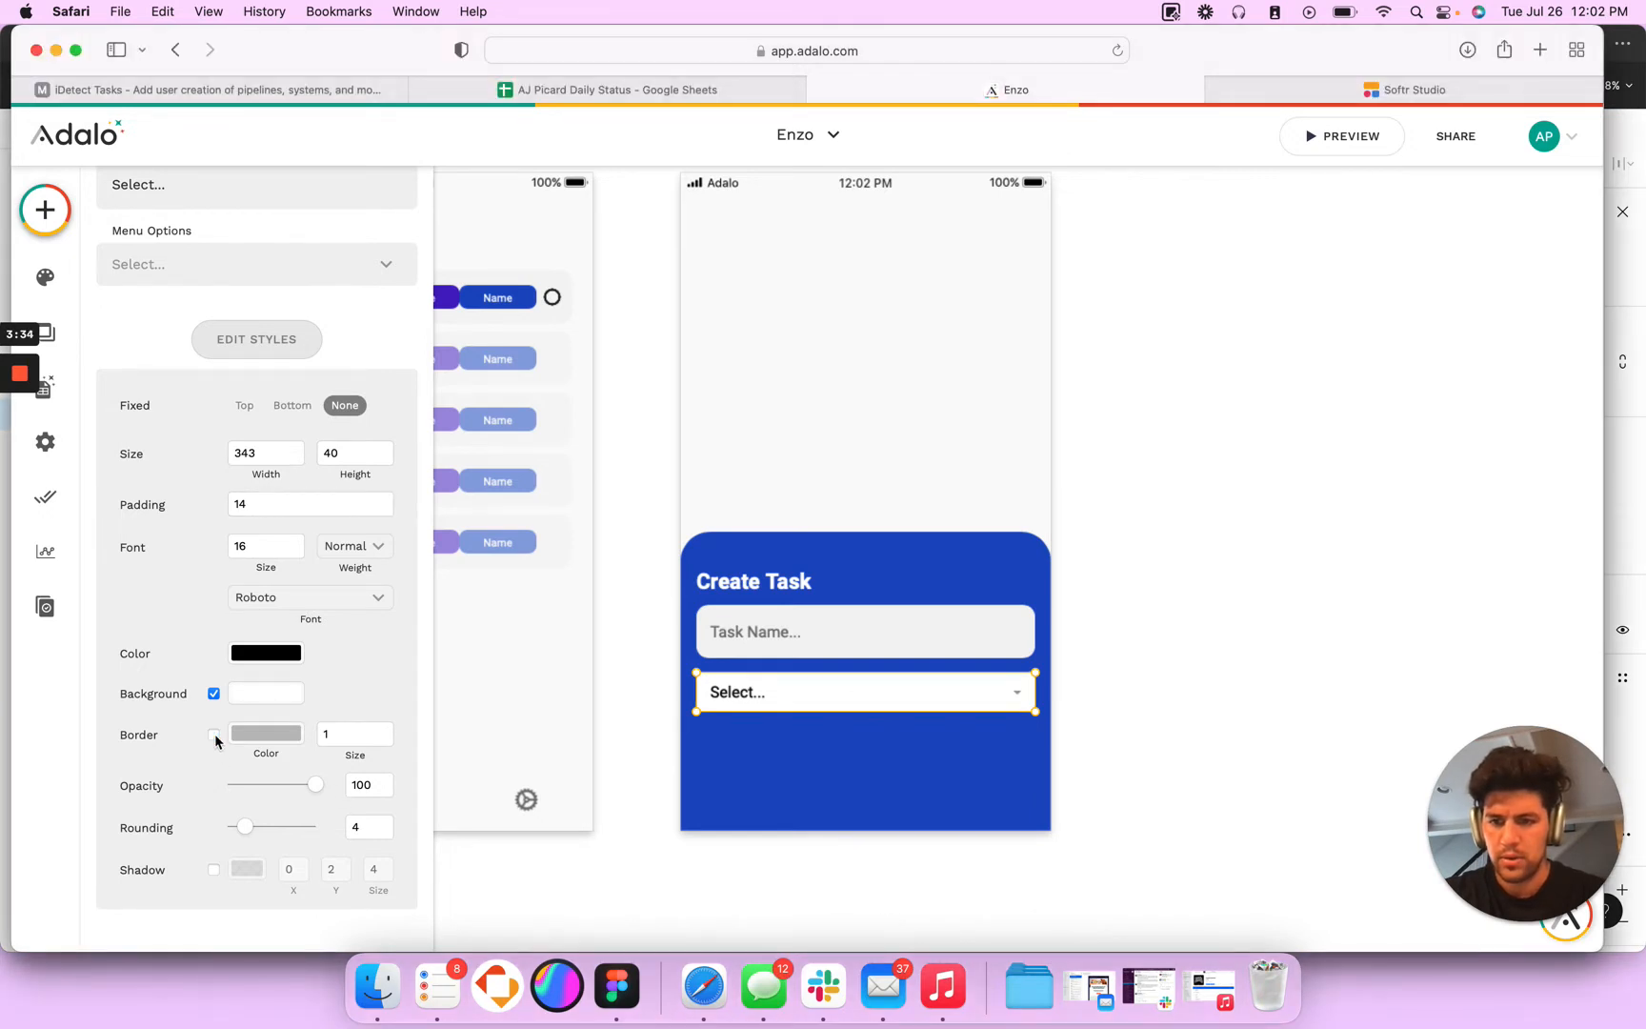
# - Copy the Task Name input's background colour and apply it as the dropdown's background
pyautogui.click(882, 655)
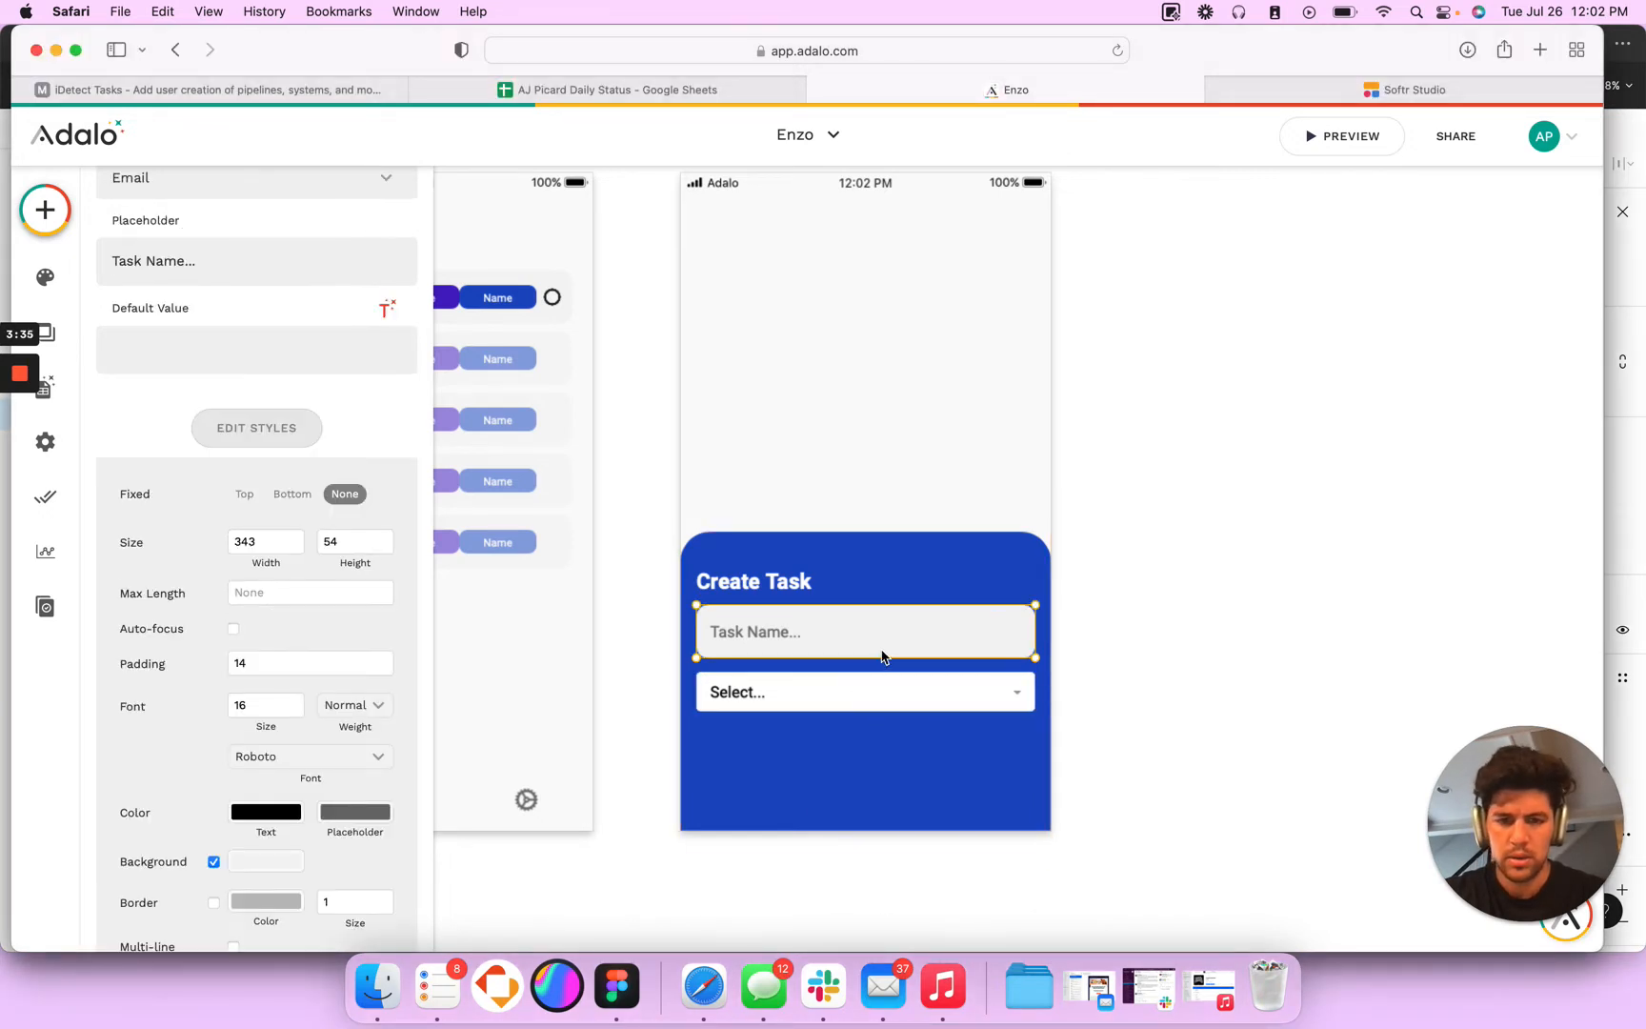
pyautogui.click(274, 869)
pyautogui.click(819, 700)
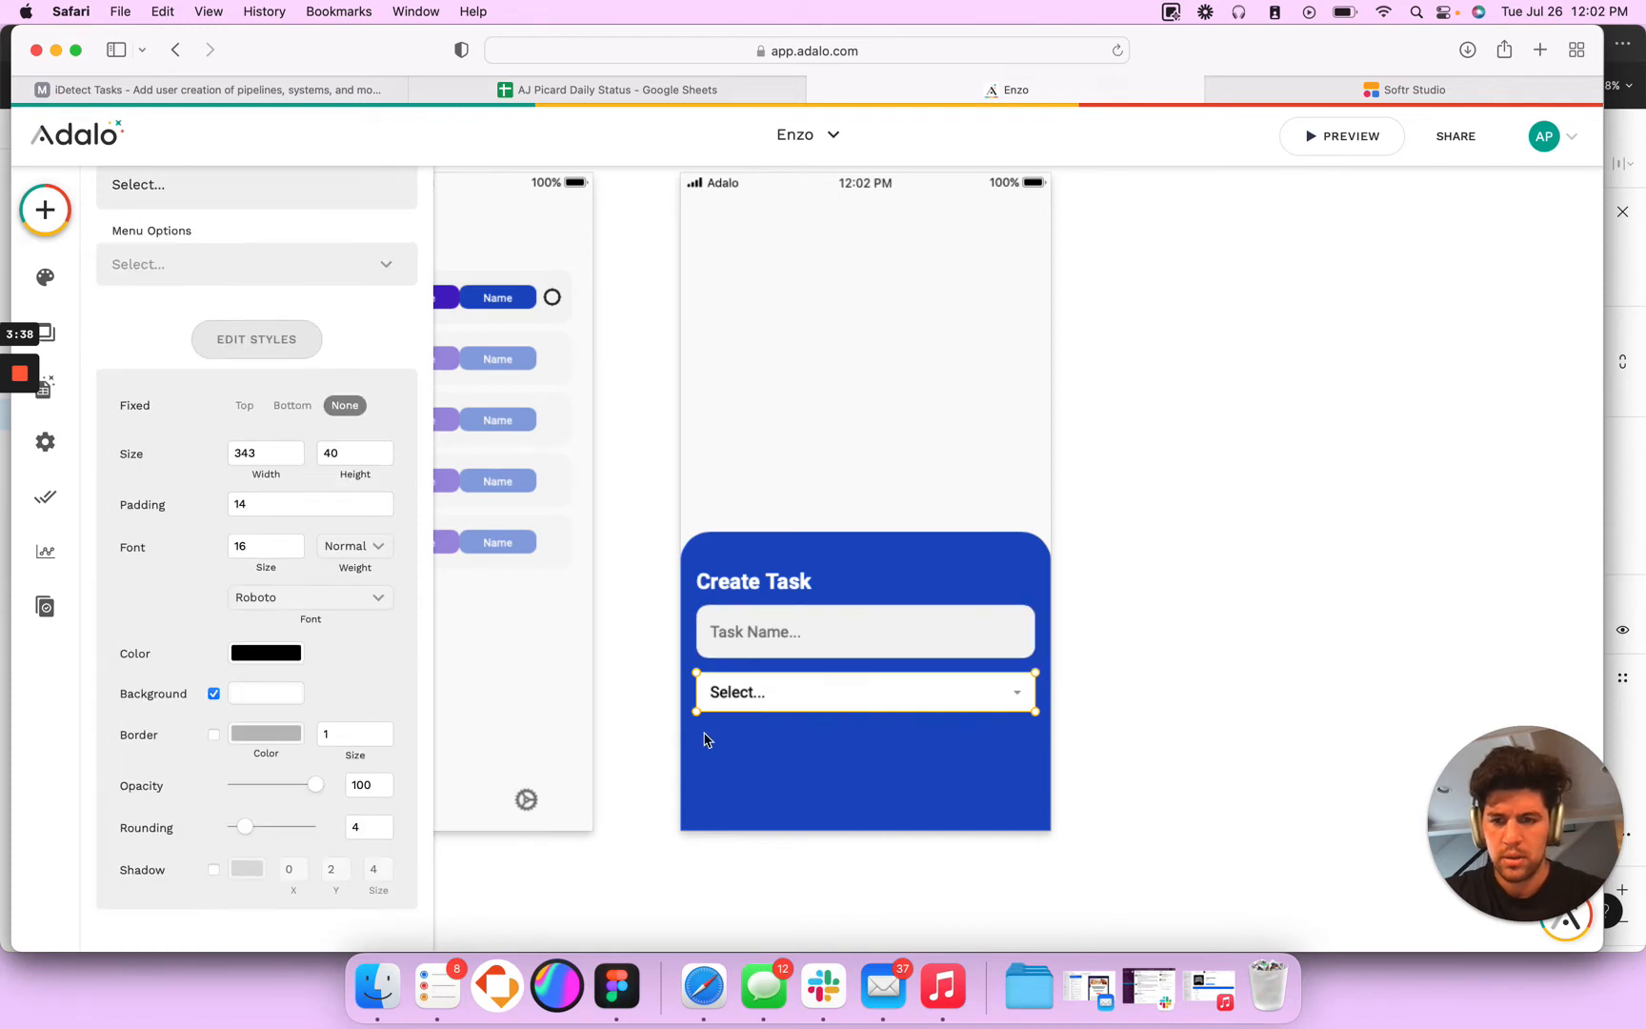
pyautogui.click(252, 702)
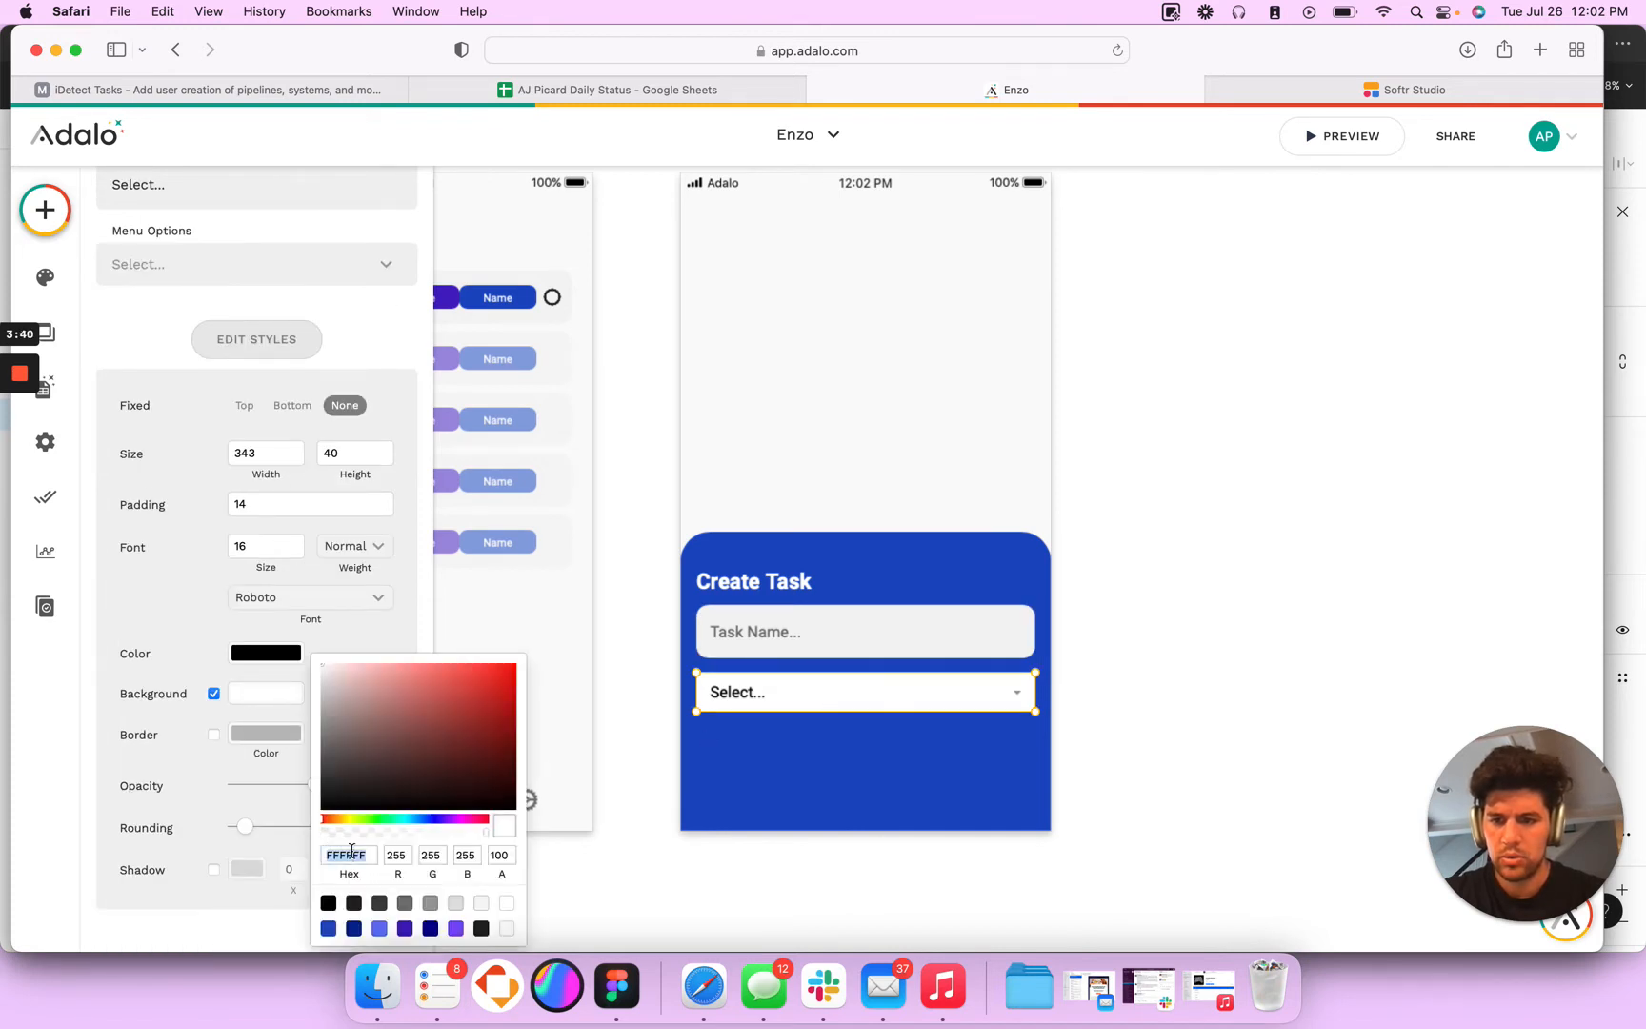
pyautogui.write('F3F3F3')
# - Copy the Task Name input's placeholder colour 6F6F6F
pyautogui.click(831, 640)
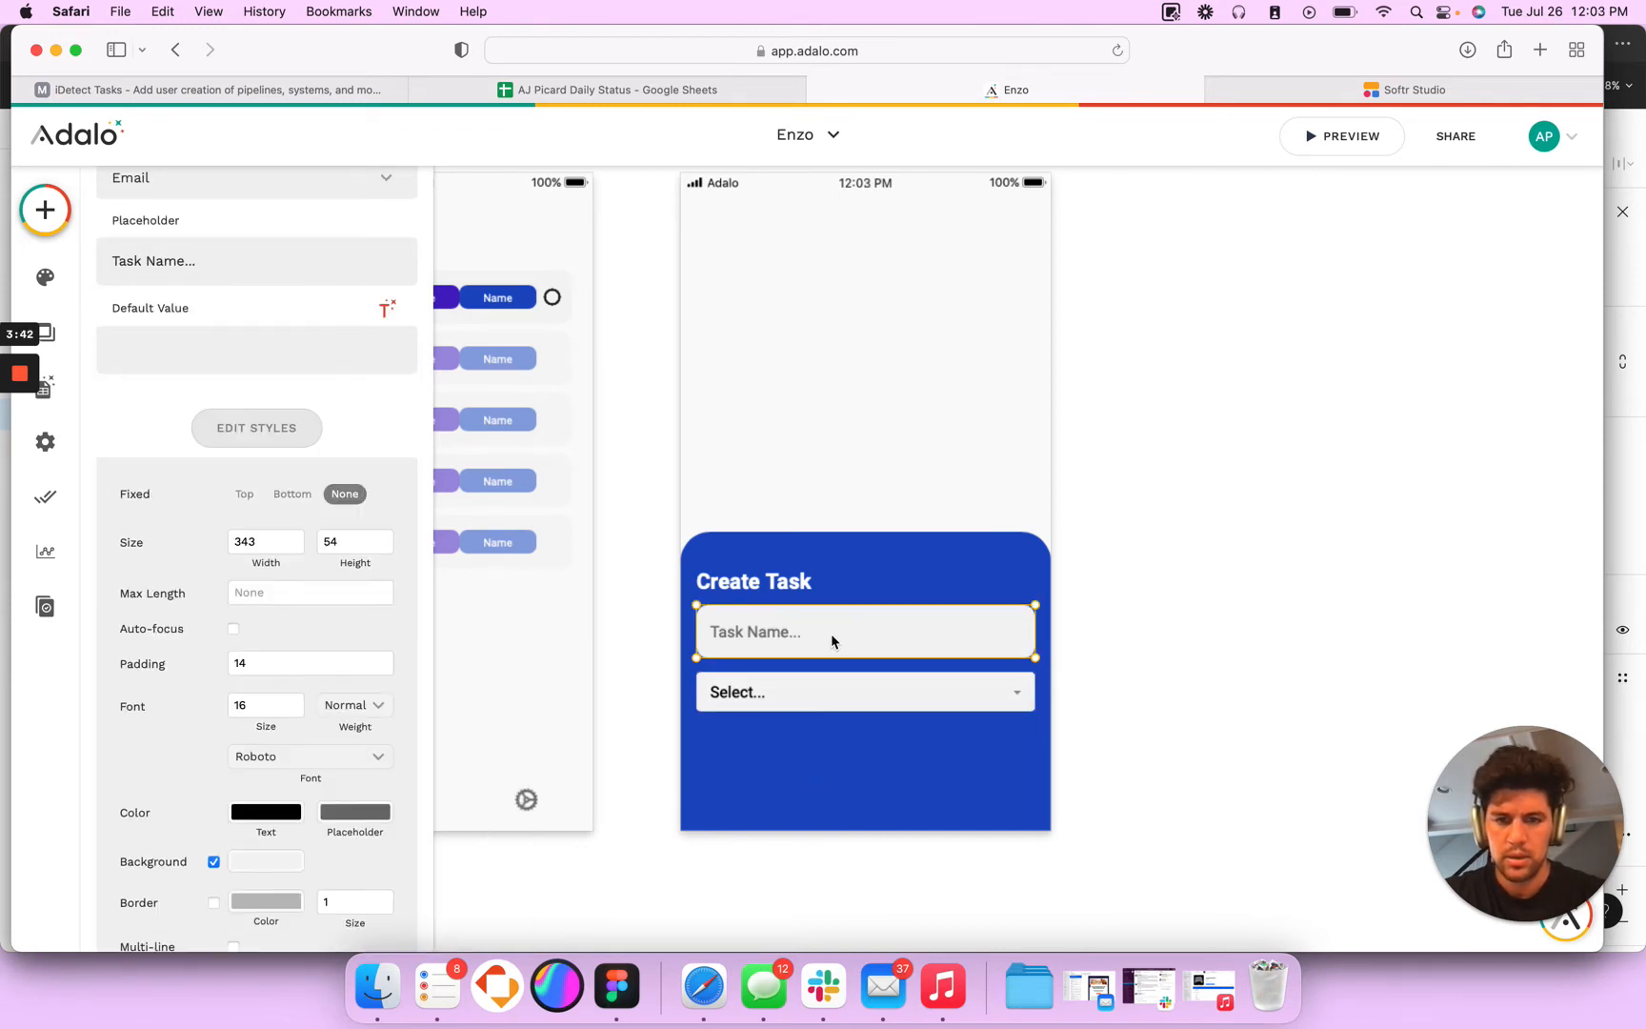
pyautogui.click(753, 698)
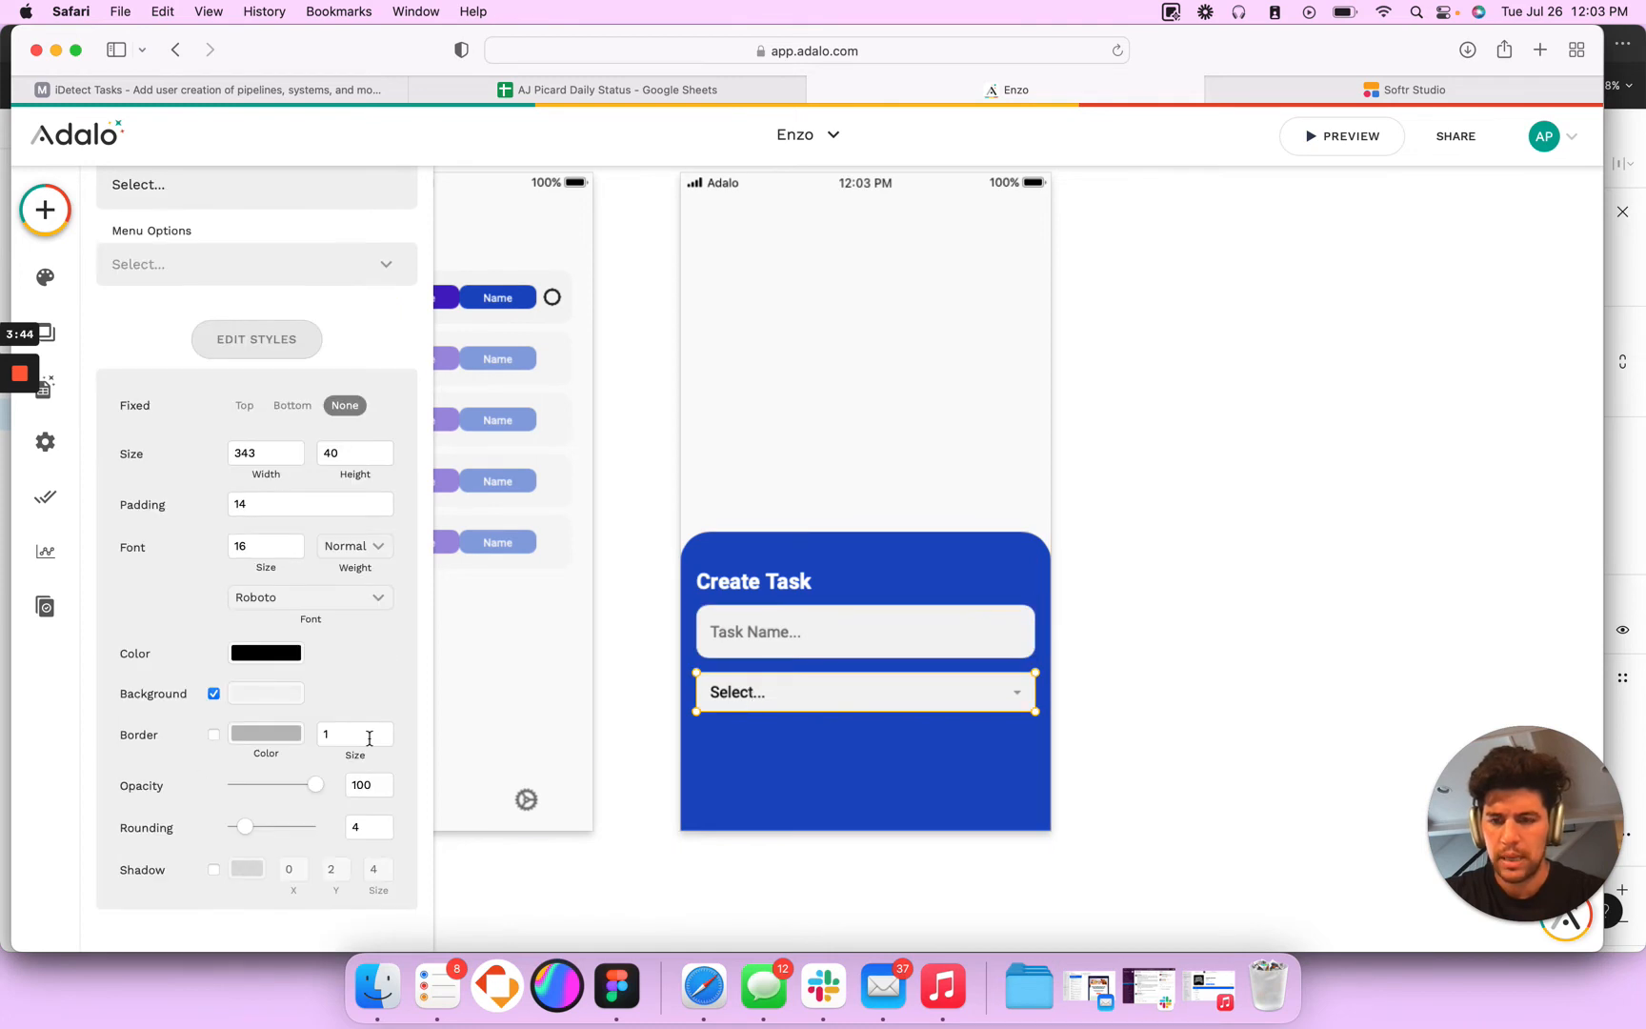
pyautogui.click(763, 656)
pyautogui.click(342, 825)
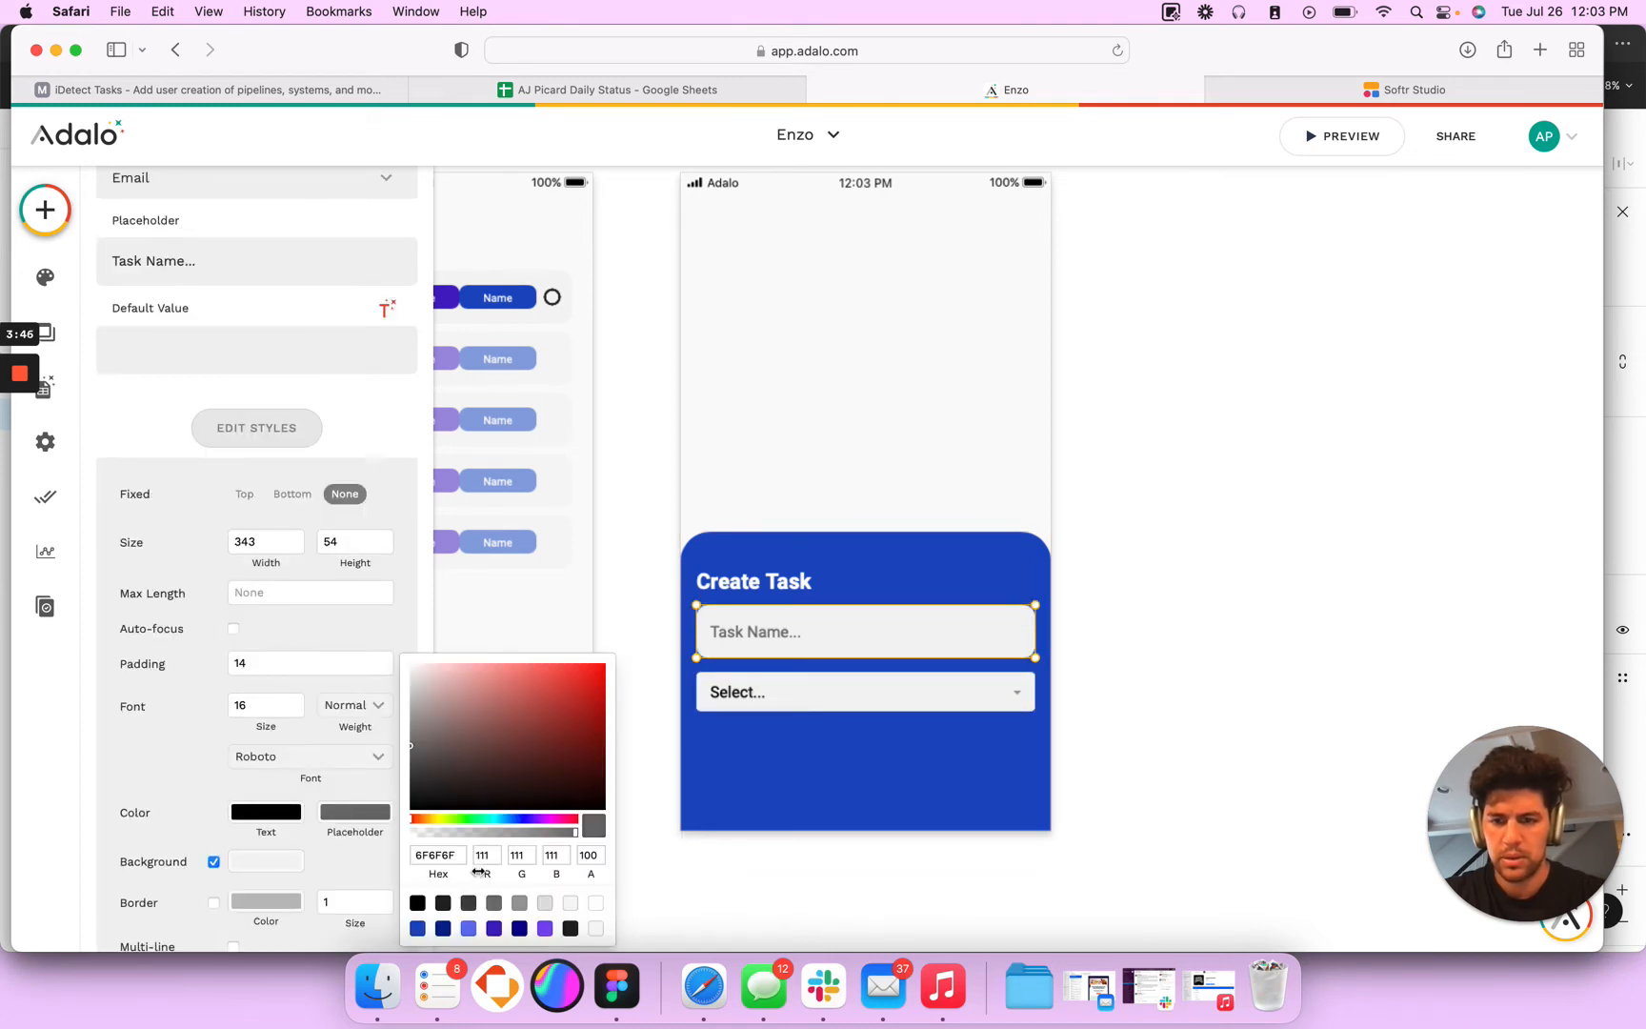
pyautogui.doubleClick(461, 853)
pyautogui.press('super+c')
# - Match the dropdown to the Task Name input with a height of 54 and a rounding of 12
pyautogui.click(815, 703)
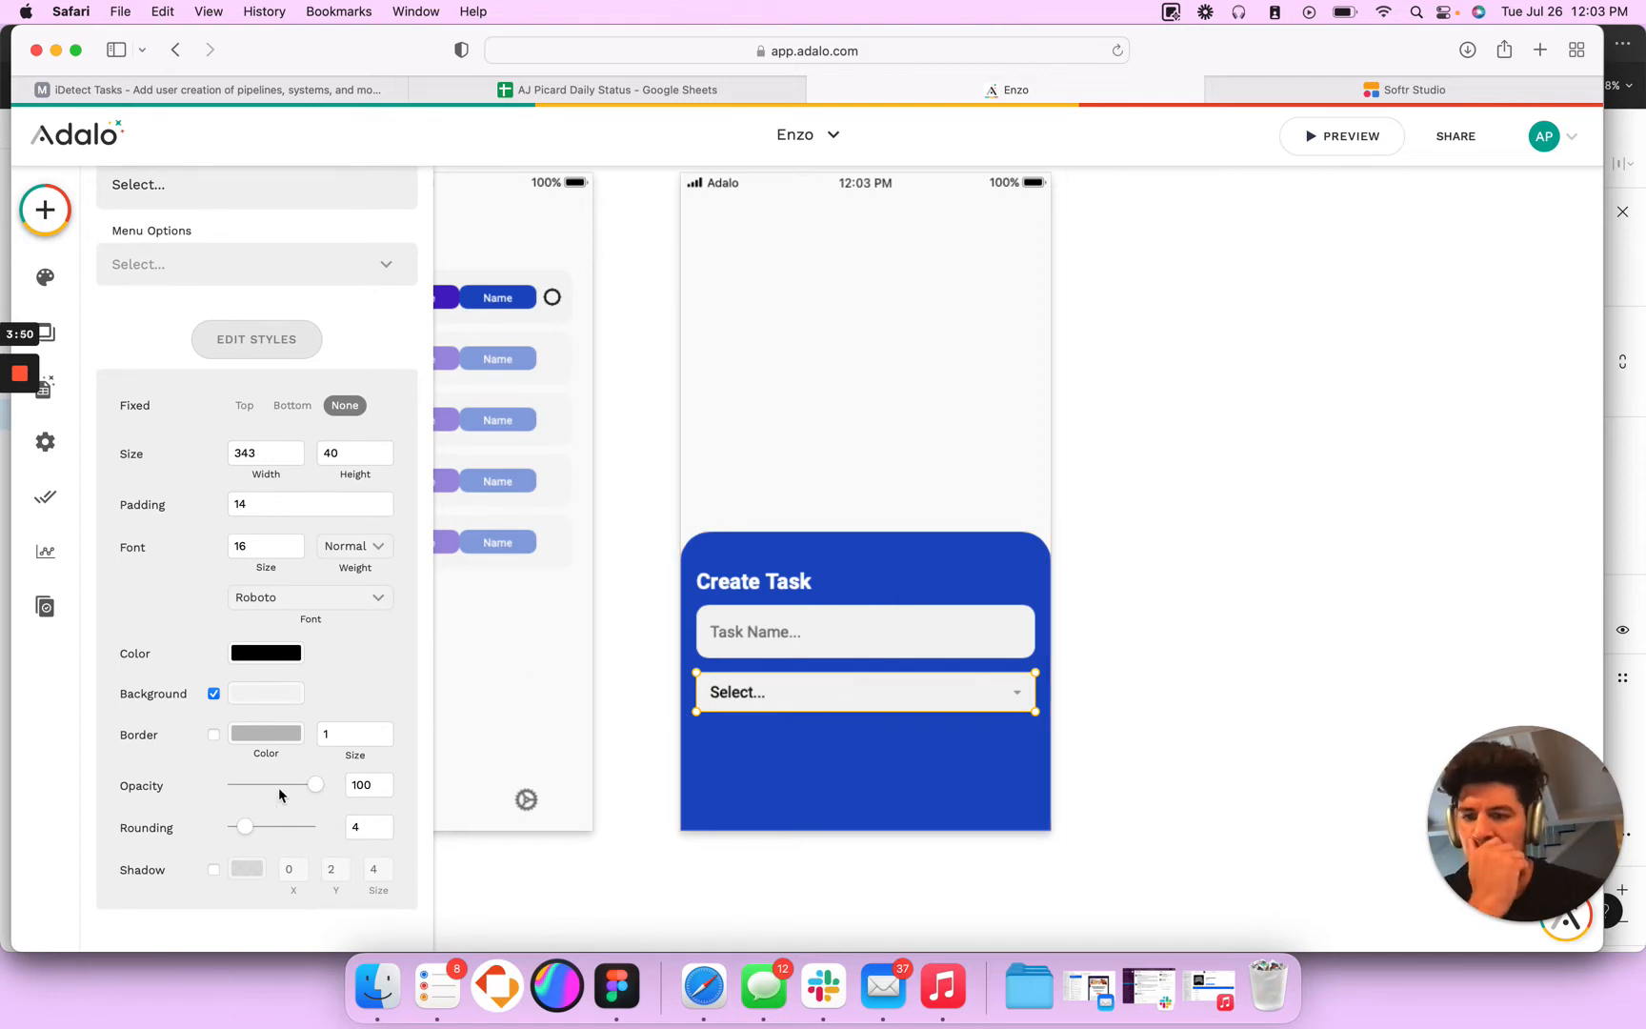
pyautogui.write('54')
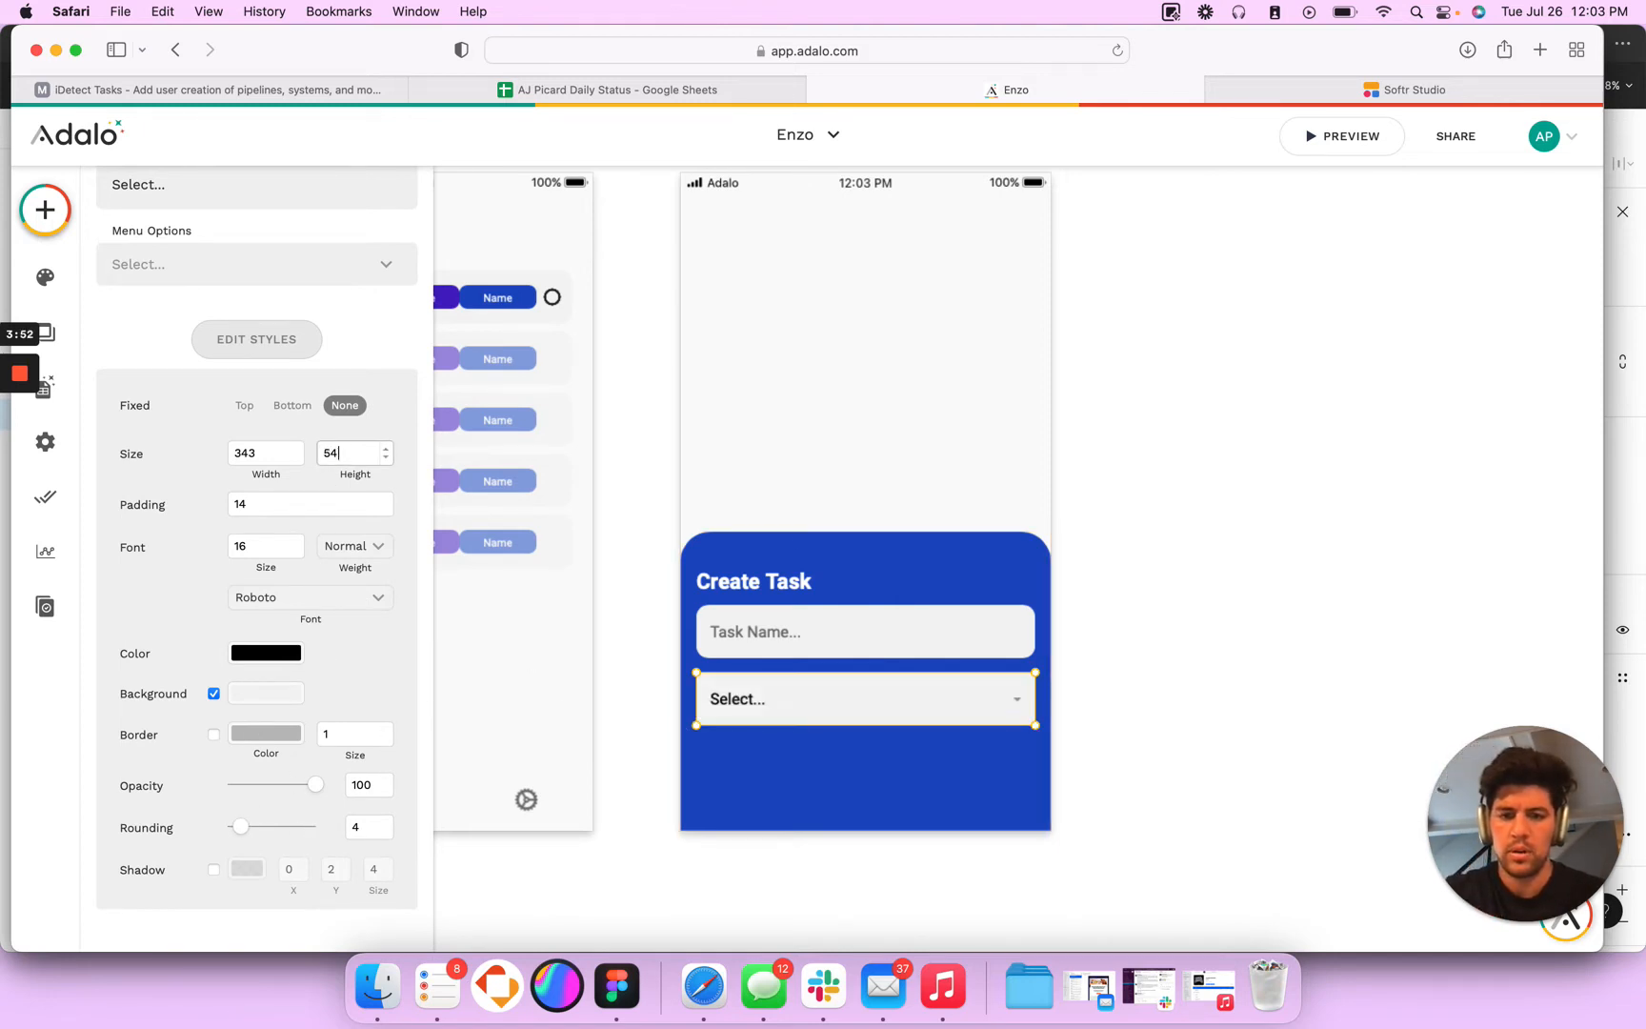
pyautogui.click(826, 645)
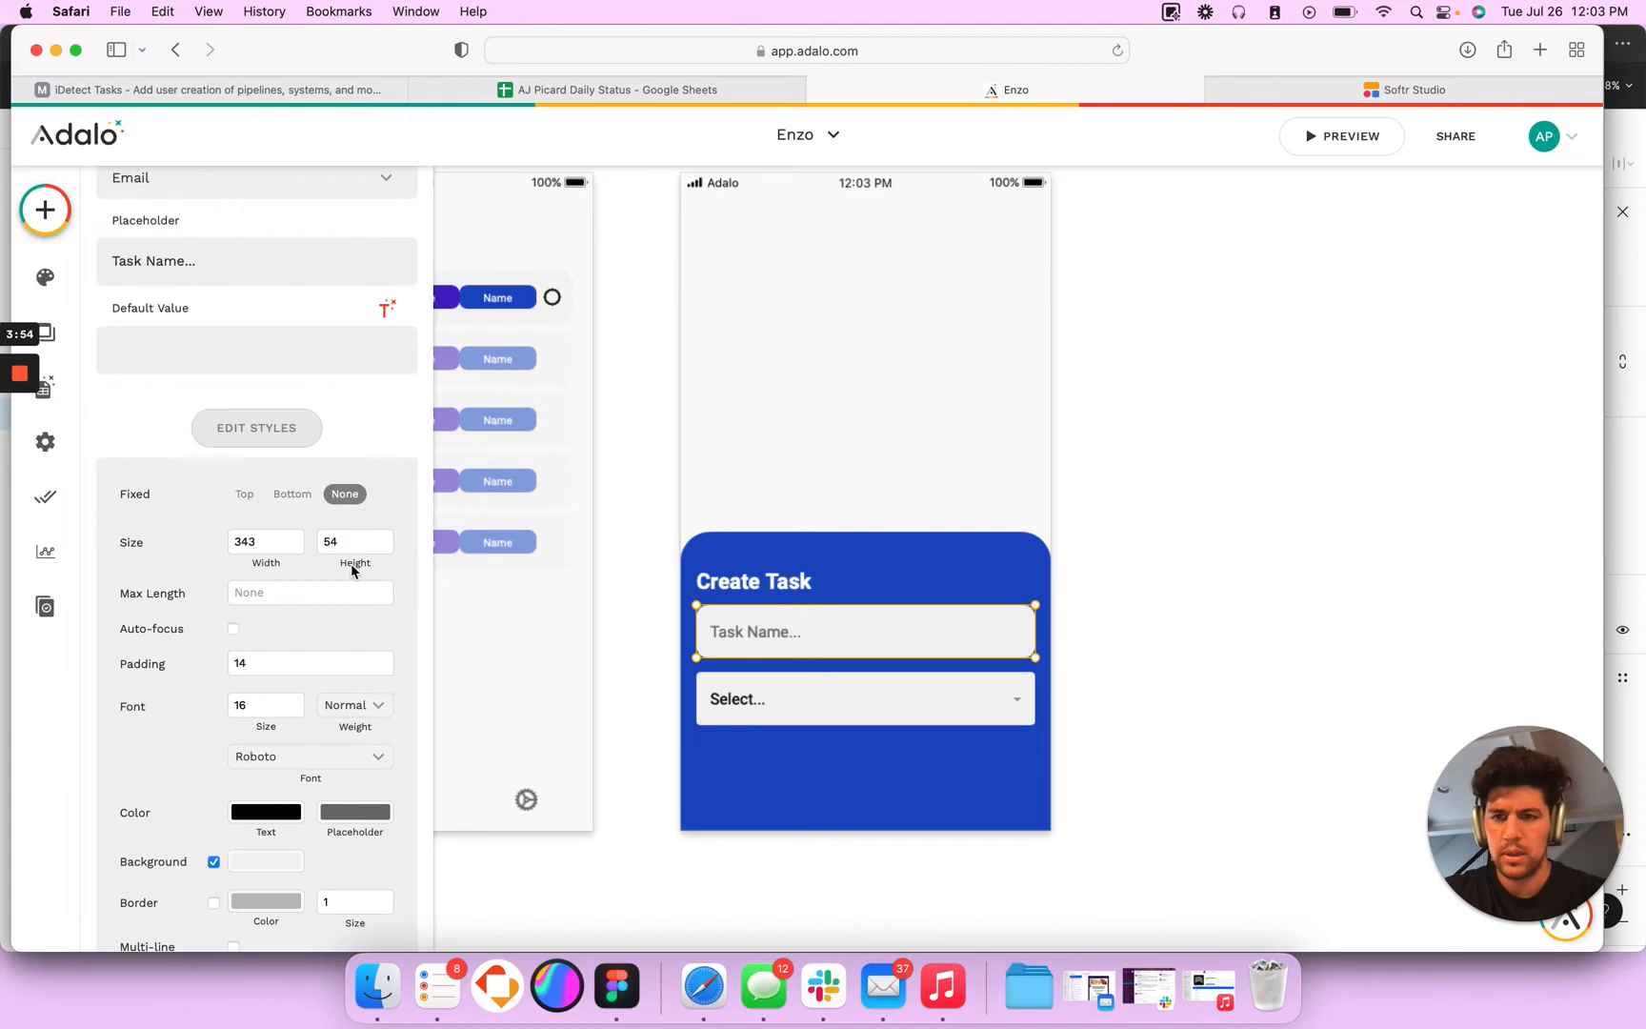
pyautogui.scroll(-3, 352, 570)
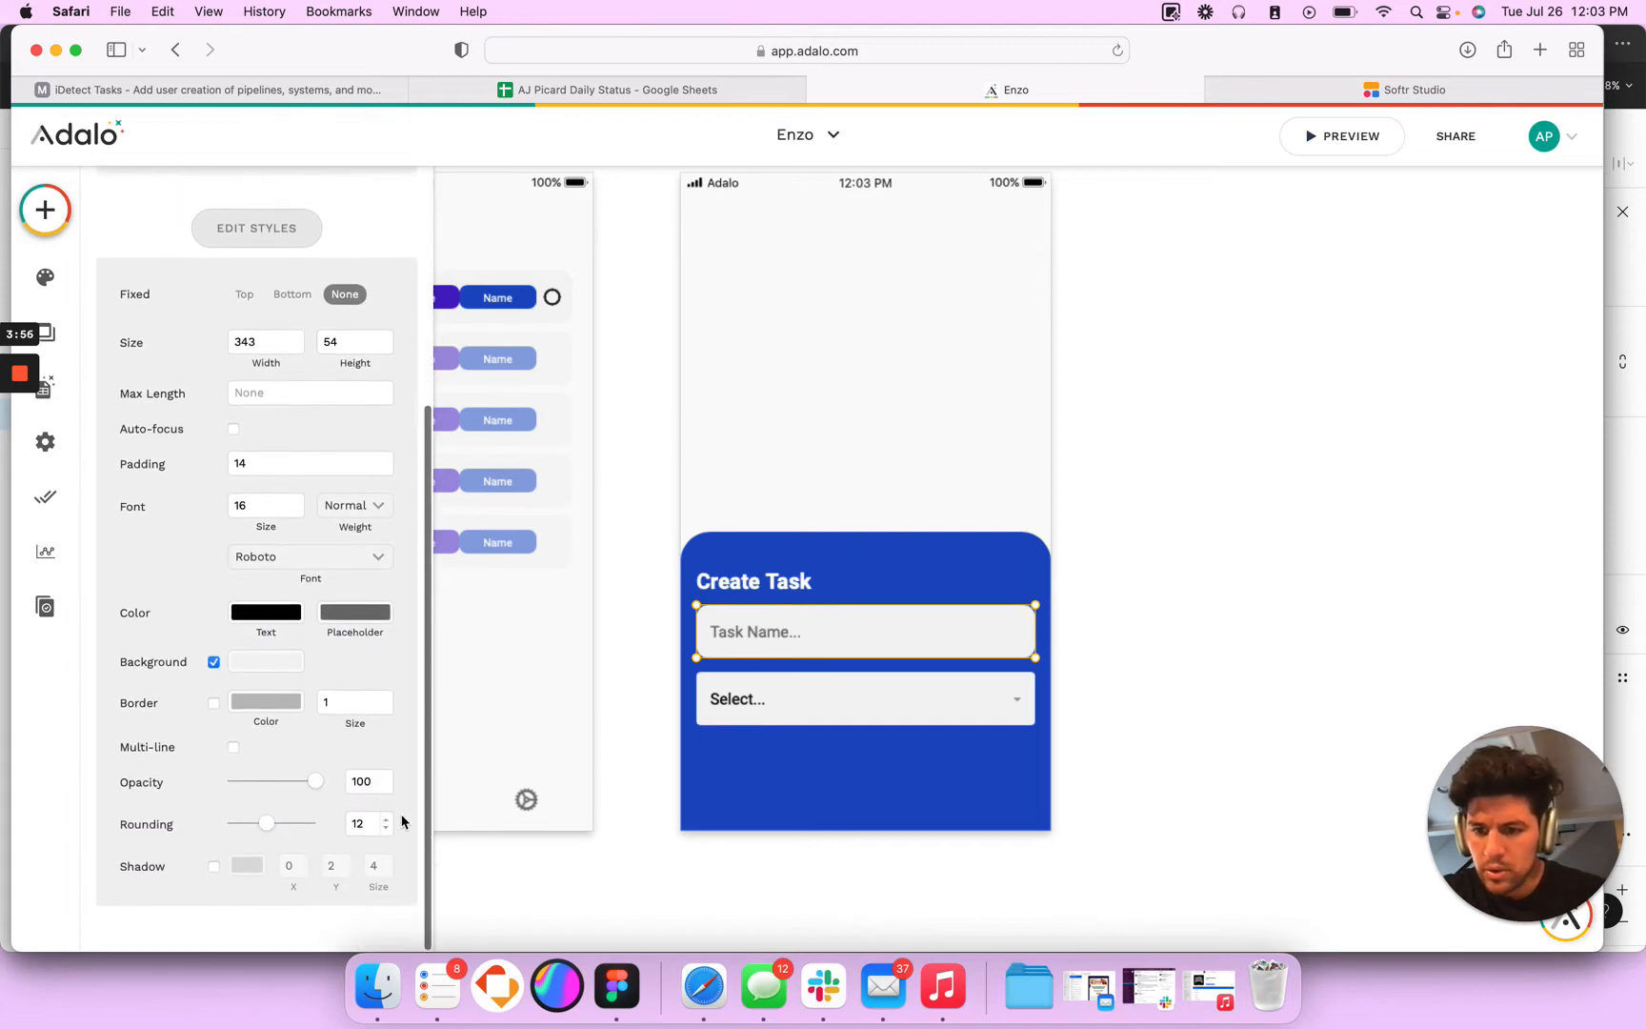
pyautogui.click(908, 701)
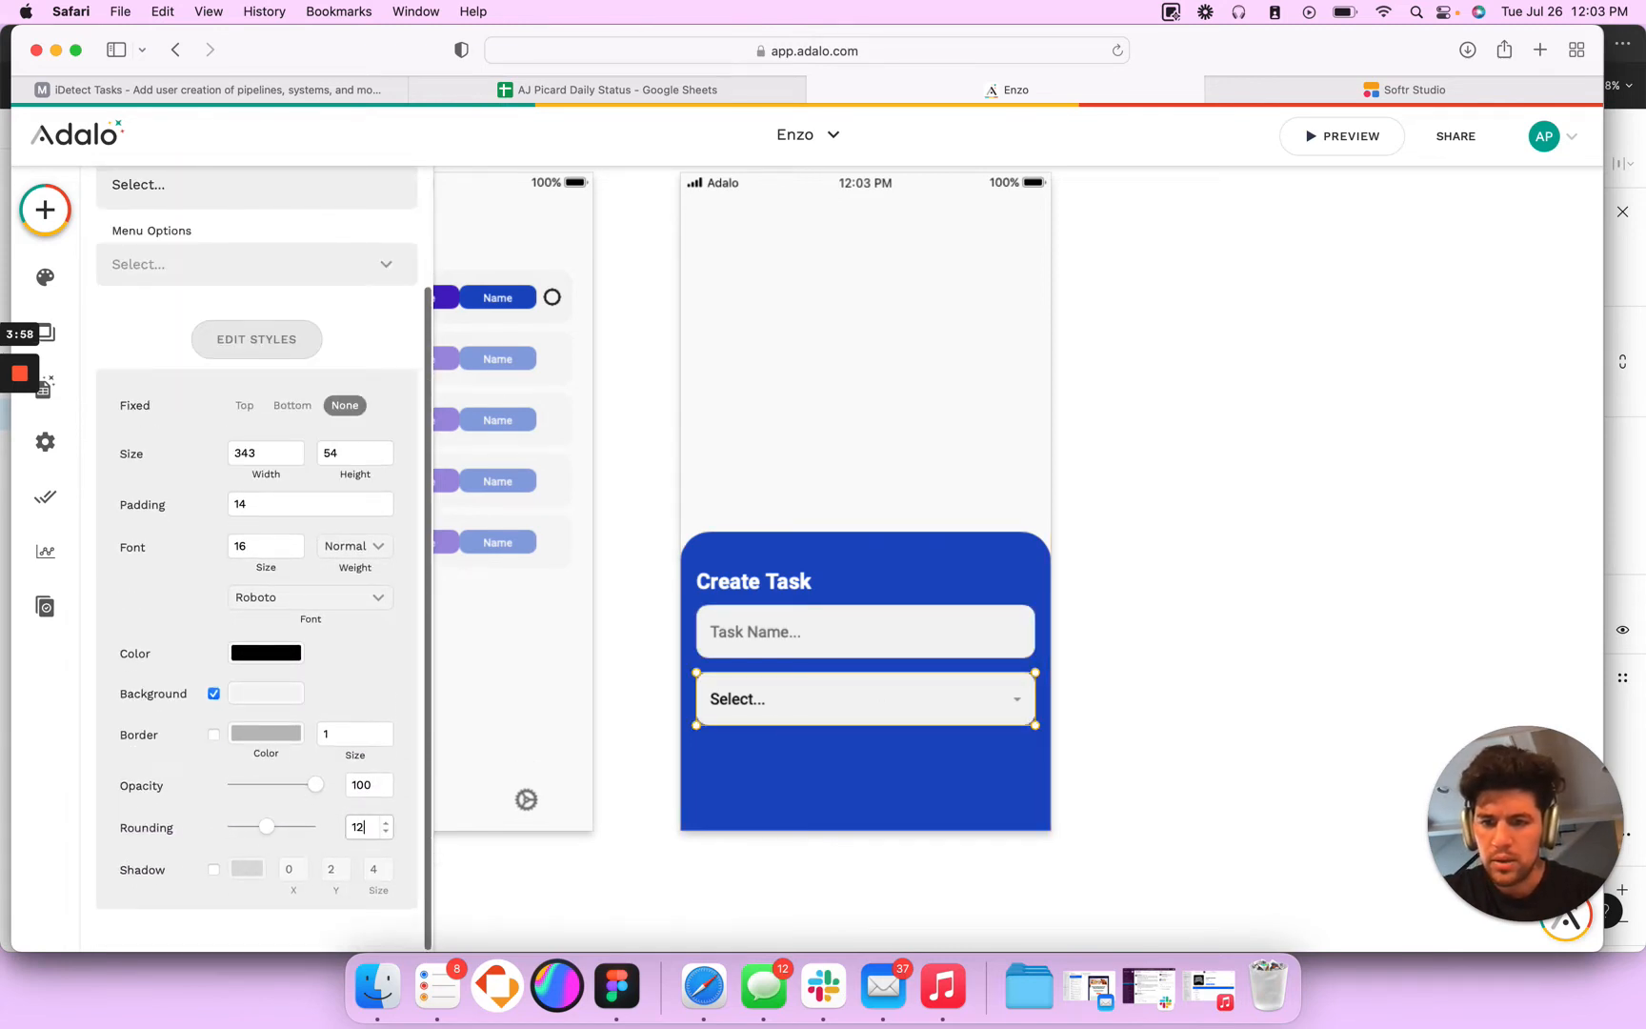
pyautogui.click(841, 779)
pyautogui.click(798, 709)
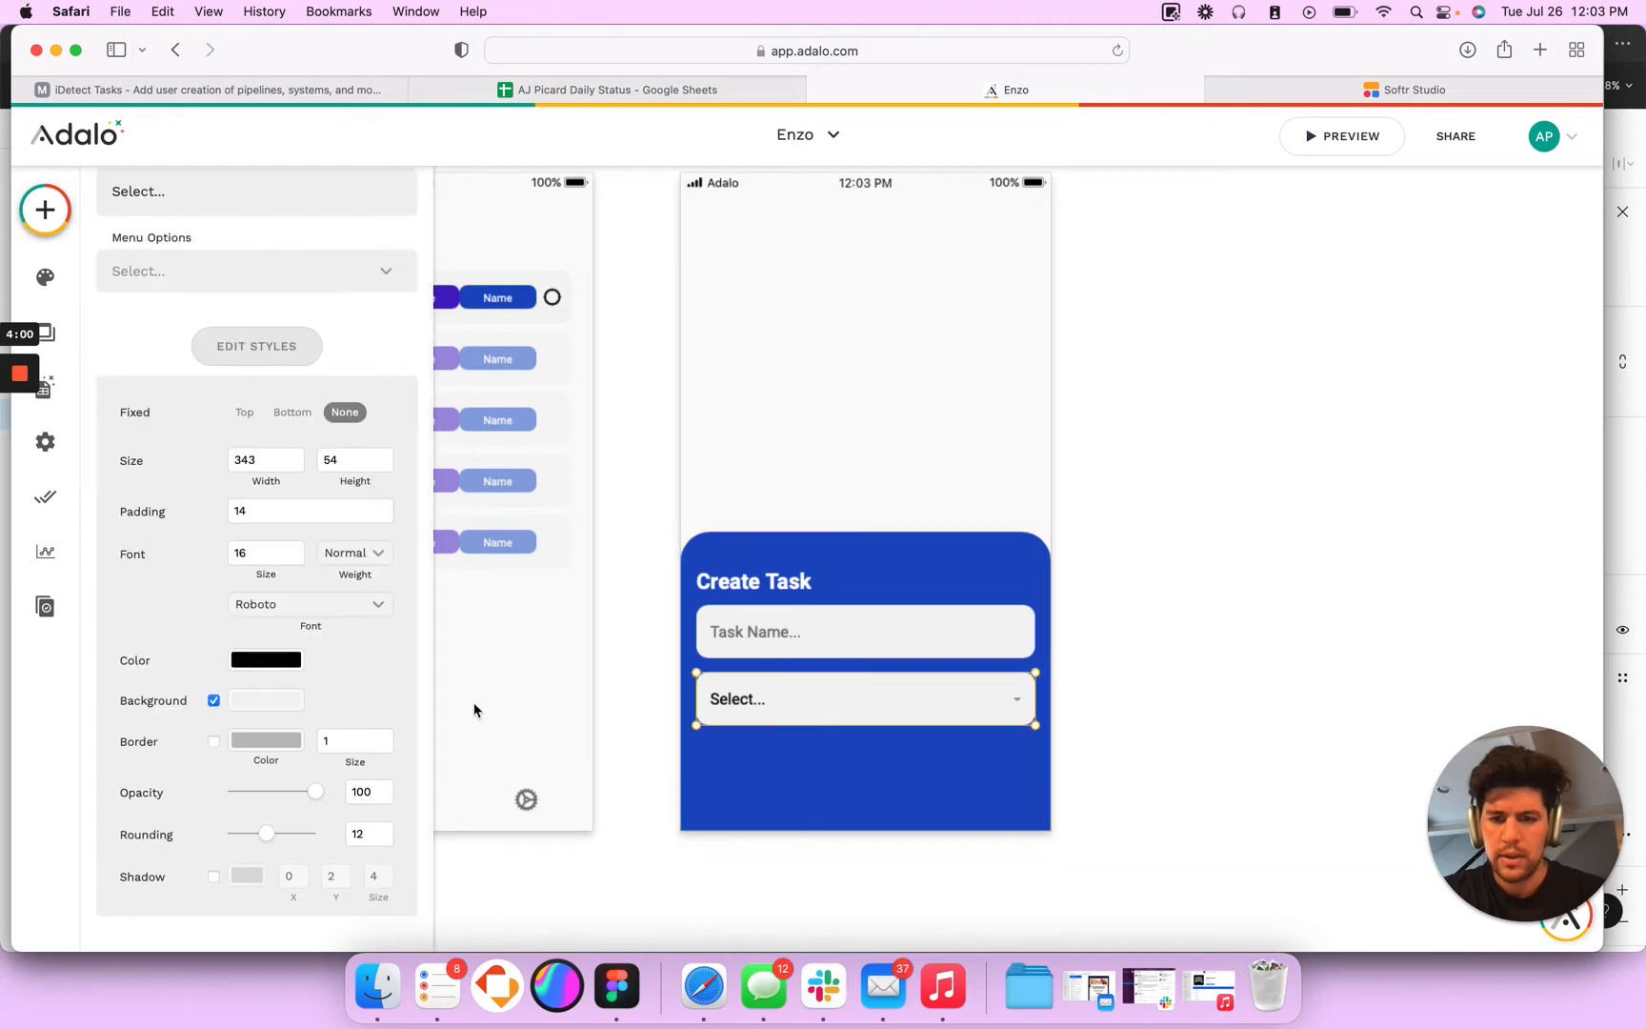
pyautogui.click(816, 631)
pyautogui.click(795, 744)
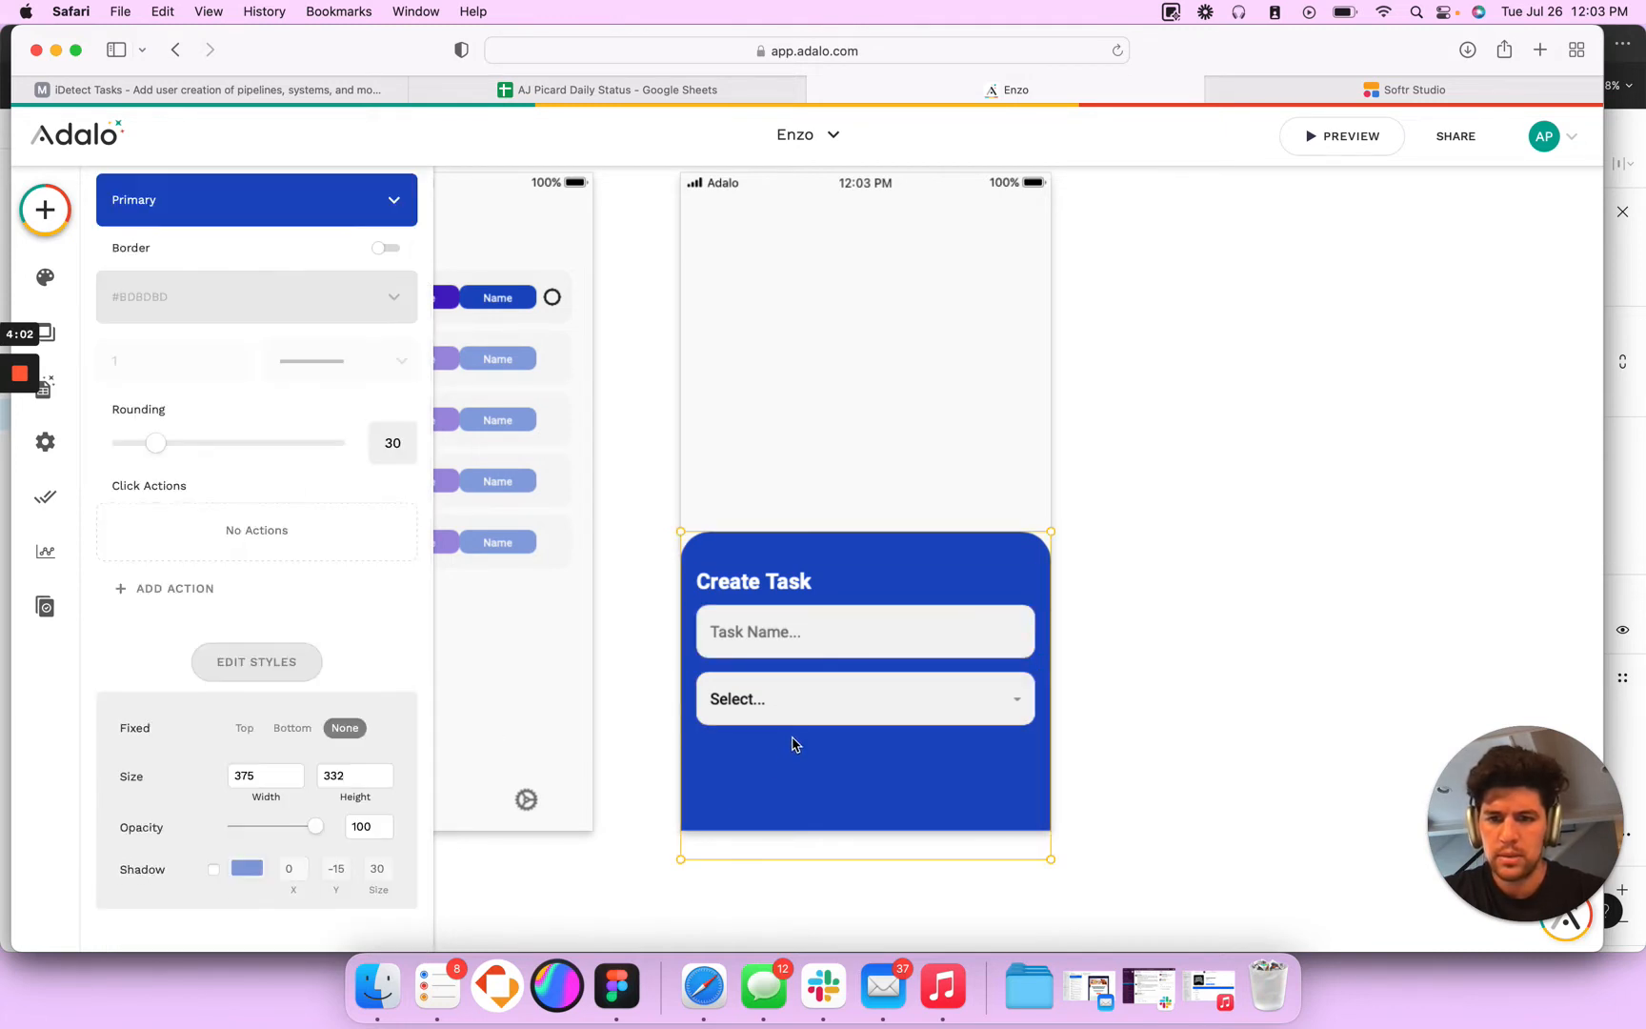
pyautogui.click(780, 646)
# - Set the dropdown's placeholder to "Task Priority..." and use the Priority collection for its menu options
pyautogui.click(762, 702)
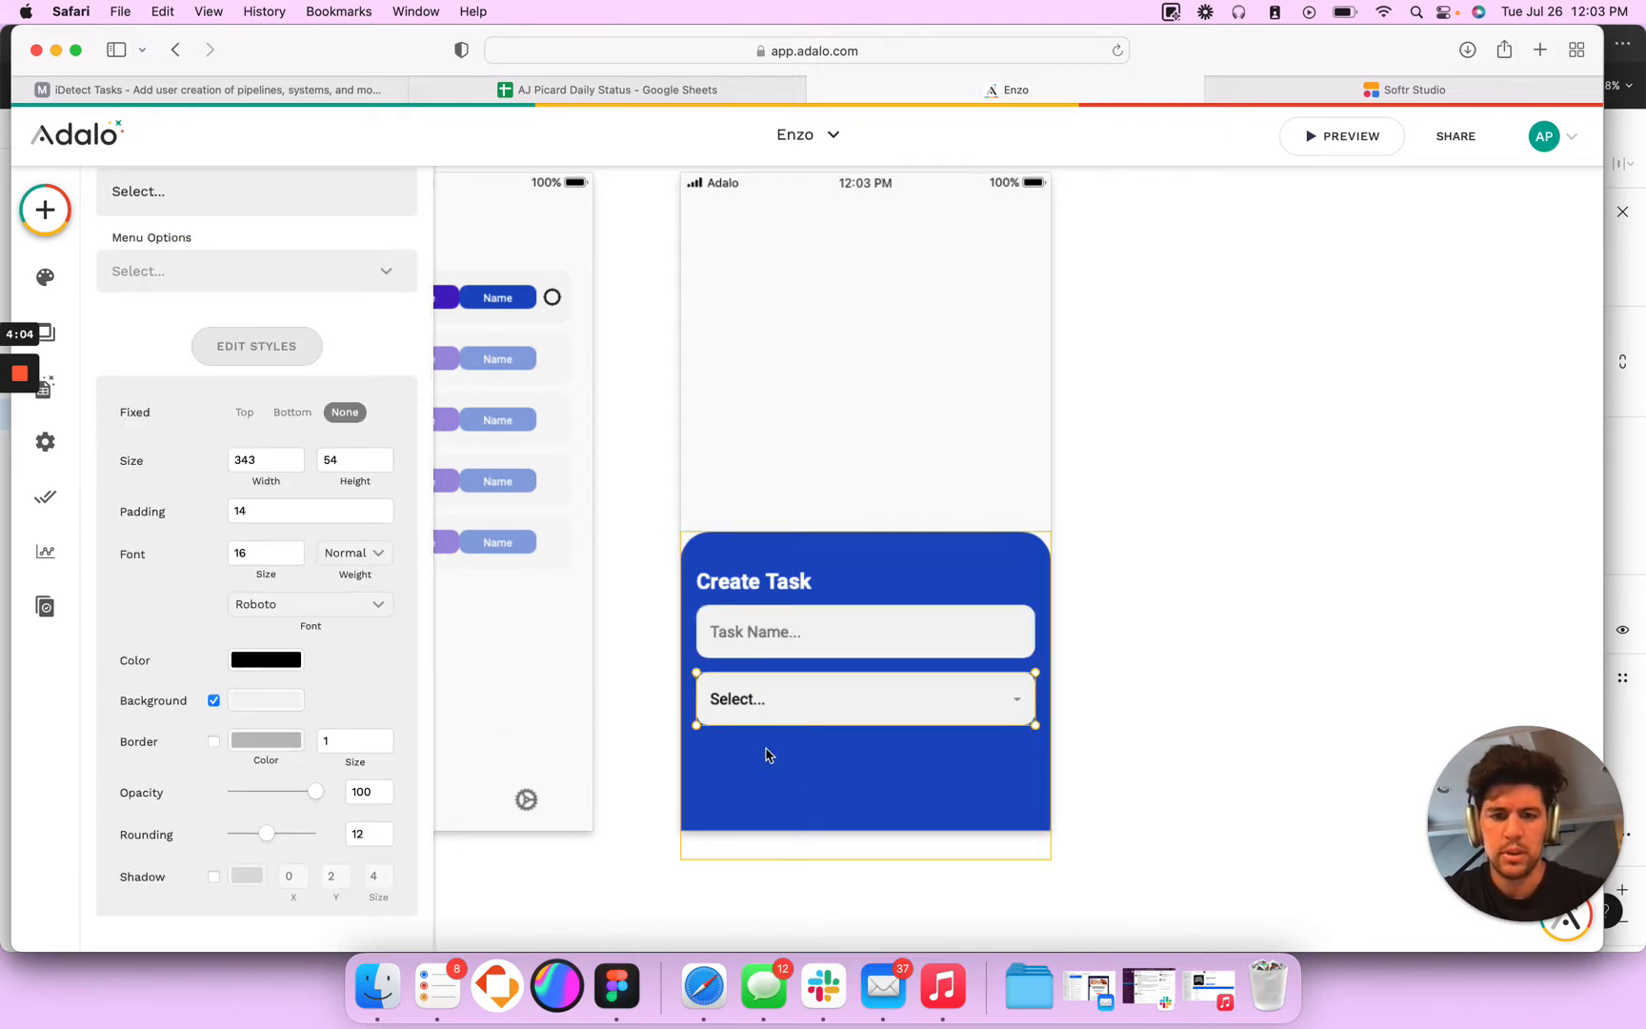
pyautogui.scroll(3, 199, 420)
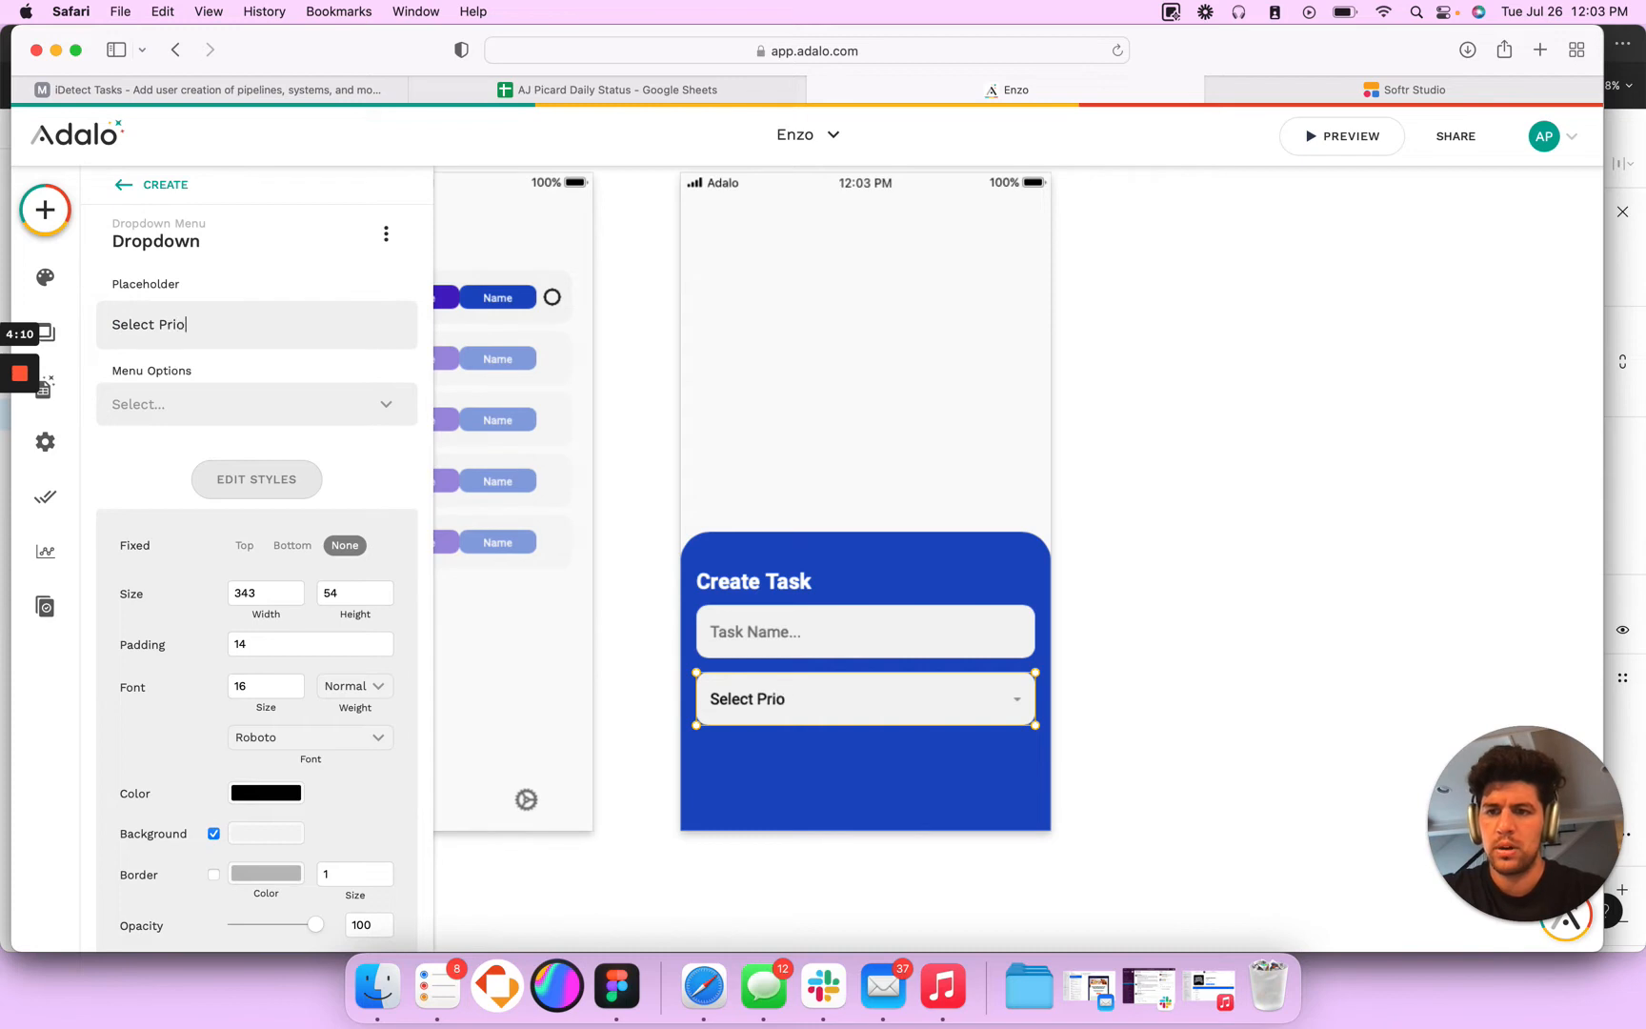
pyautogui.press('super+a')
pyautogui.write('T')
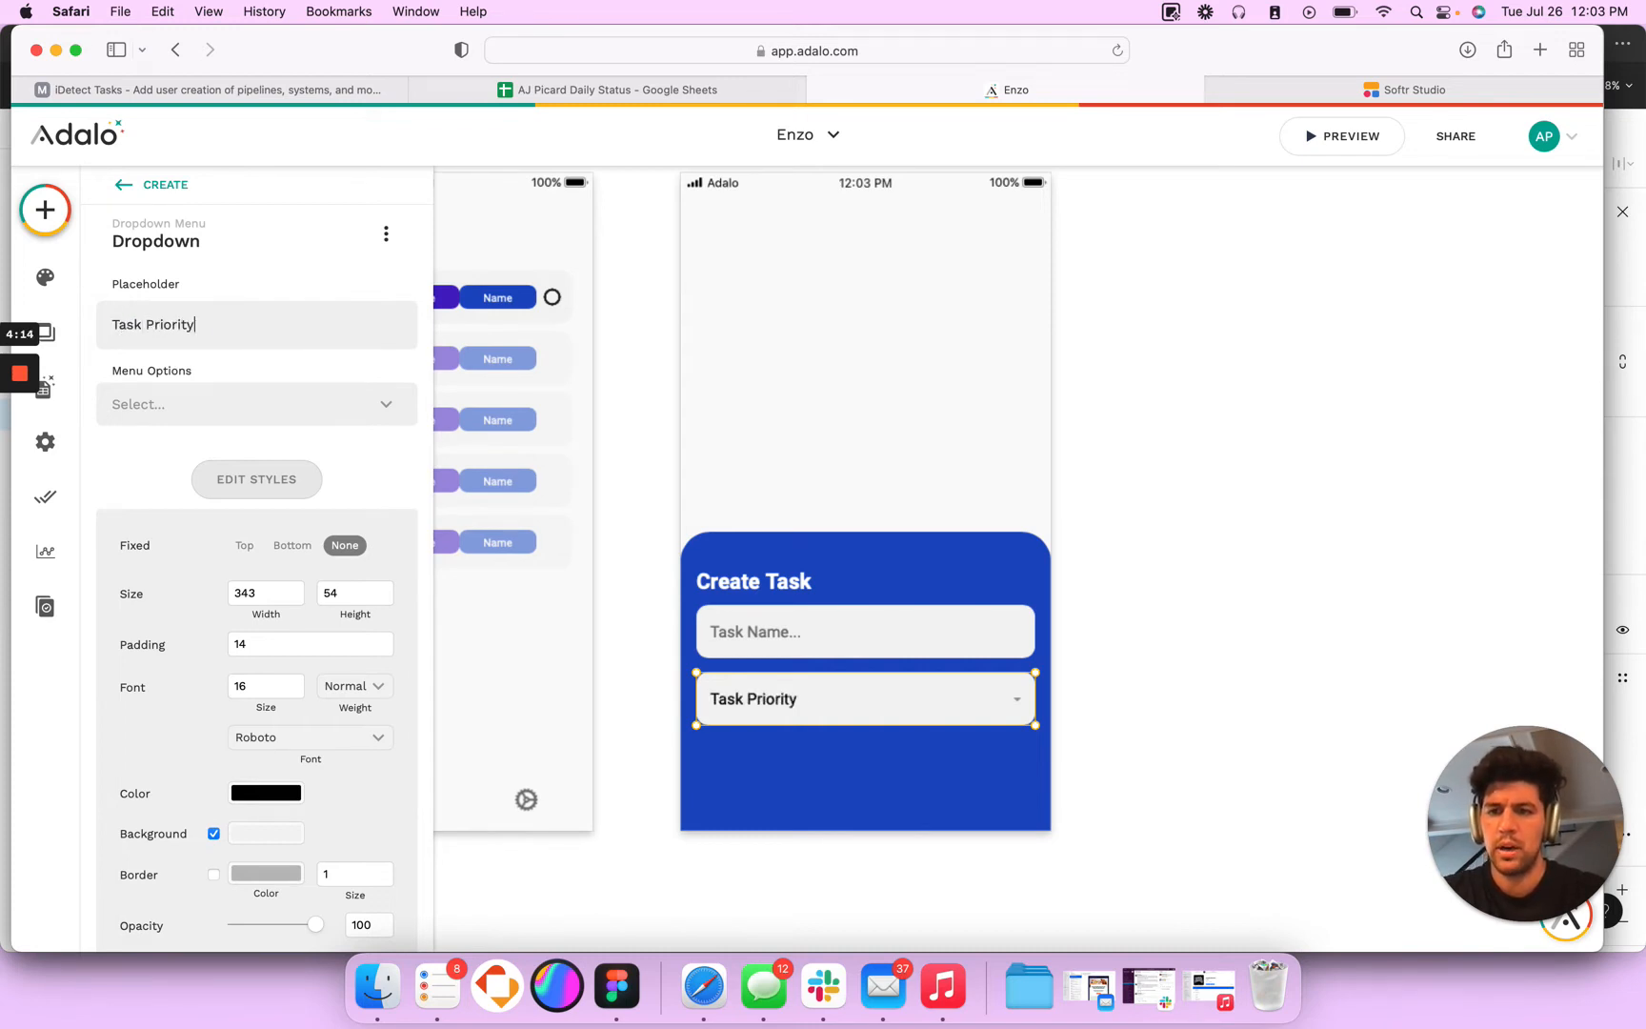
pyautogui.click(219, 403)
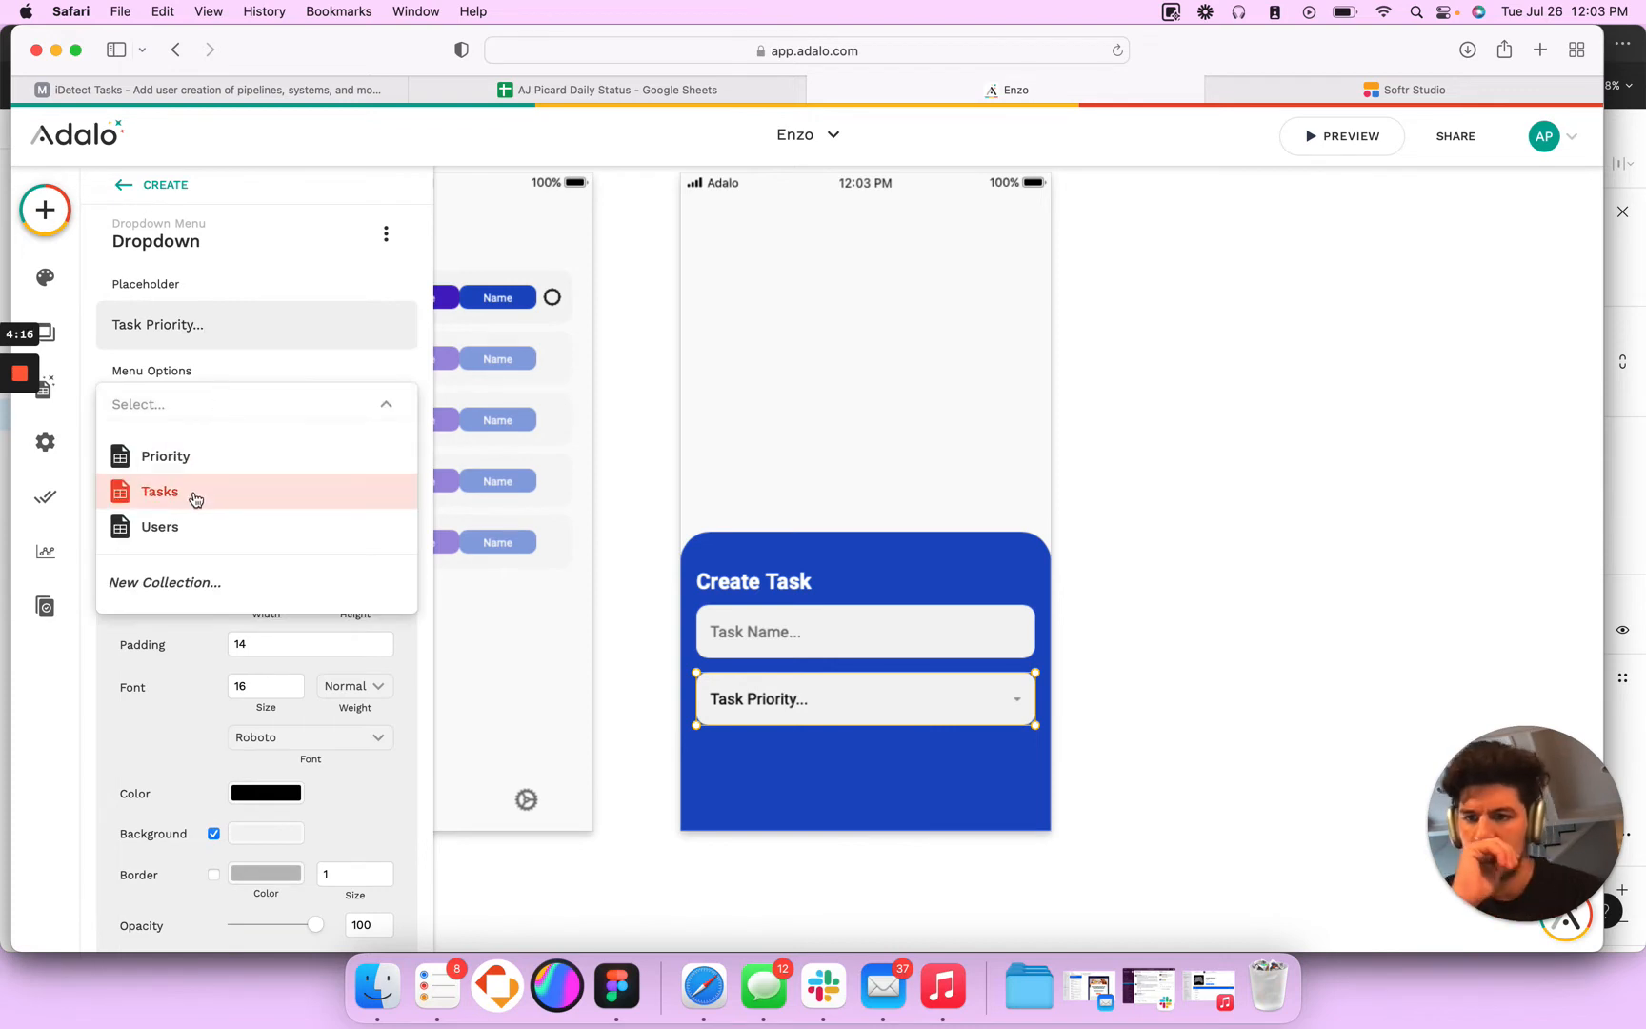
pyautogui.click(190, 458)
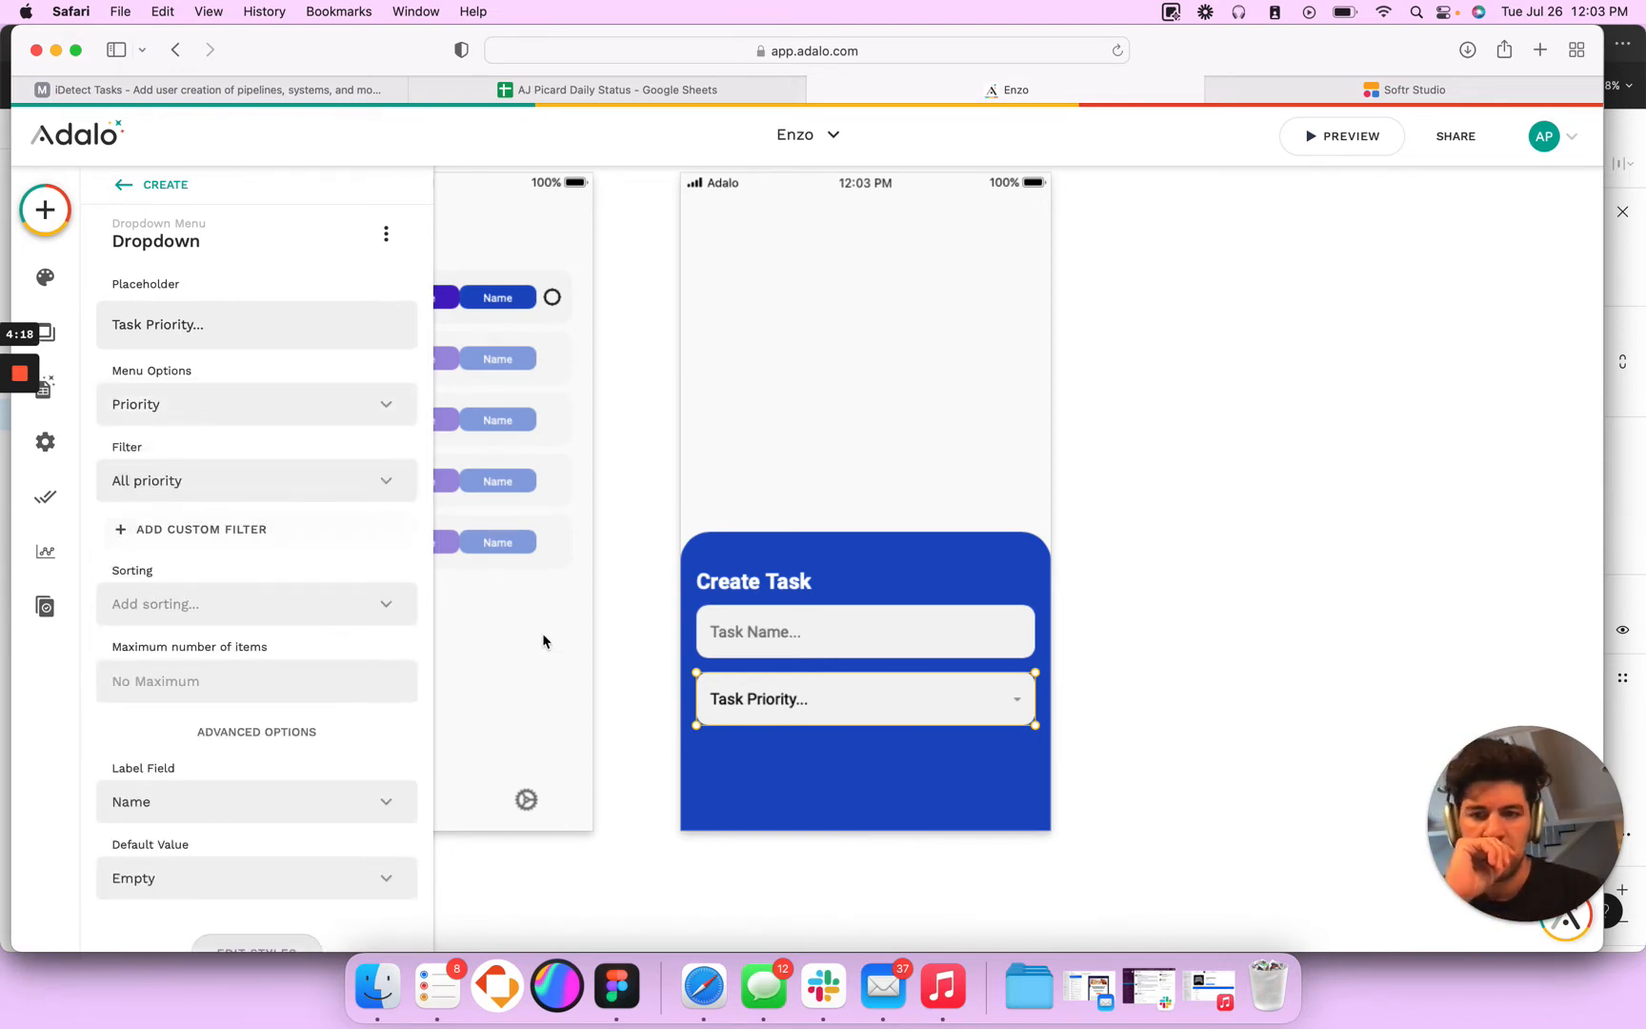
# - Copy the Login form's SUBMIT button group from the Welcome screen and paste it onto the Create screen
pyautogui.click(823, 768)
pyautogui.scroll(-3, 802, 396)
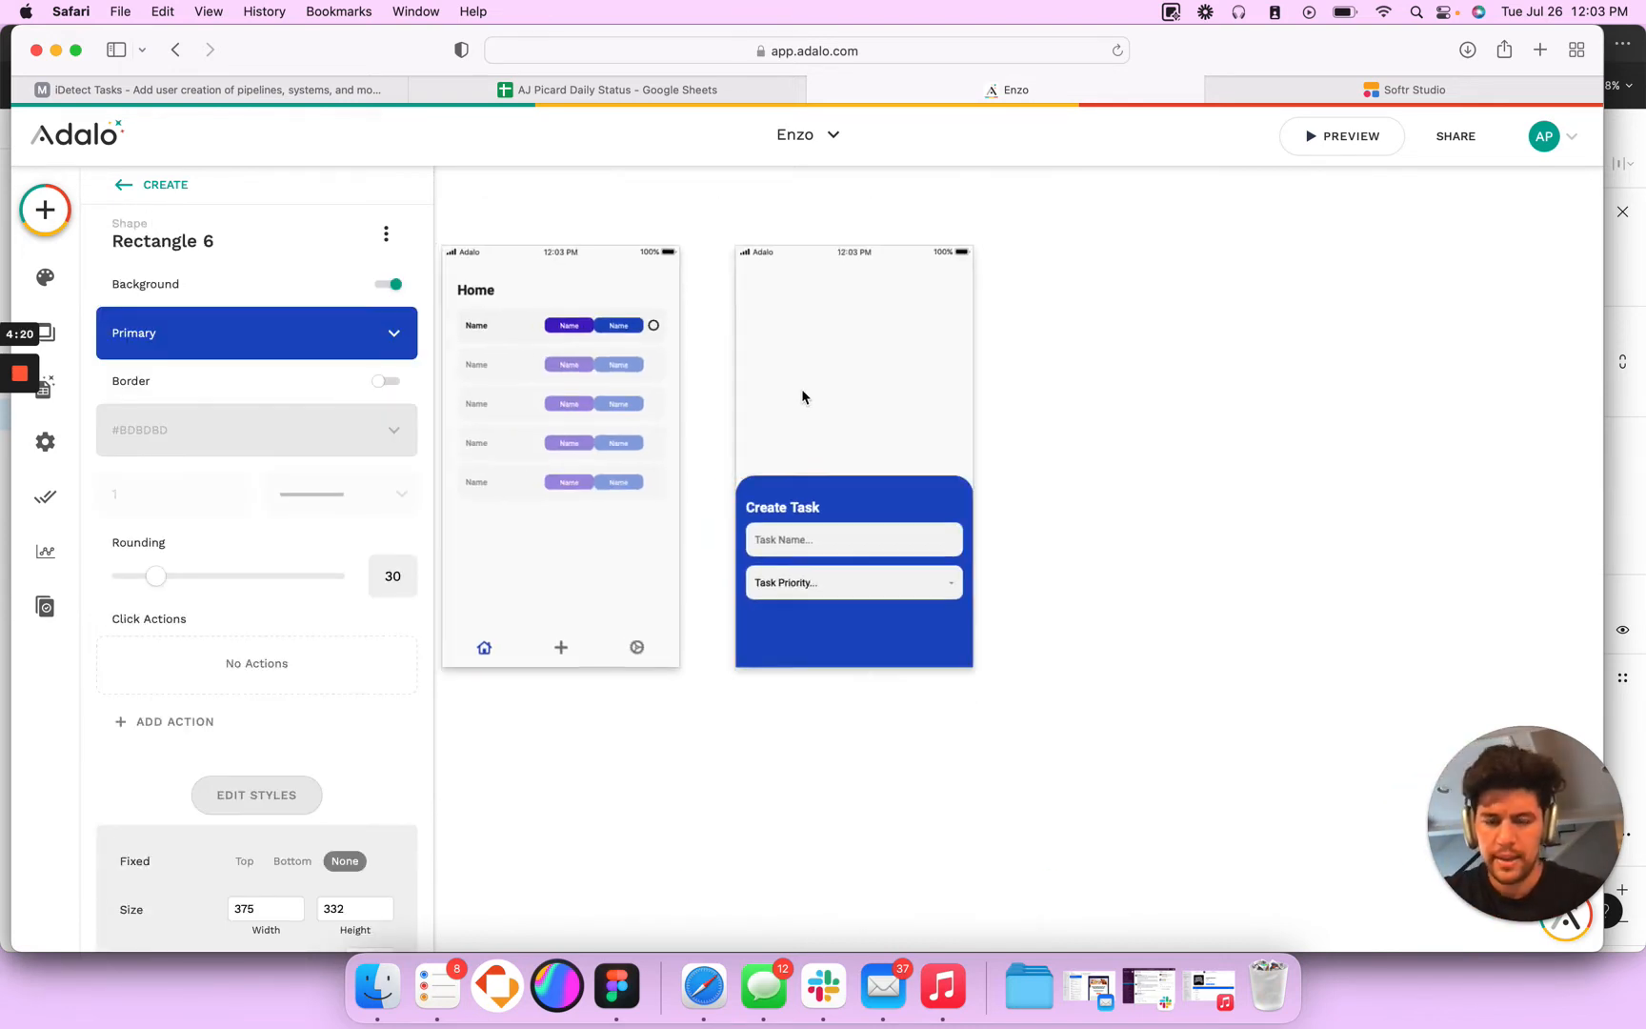
pyautogui.hscroll(-10, 803, 397)
pyautogui.click(604, 444)
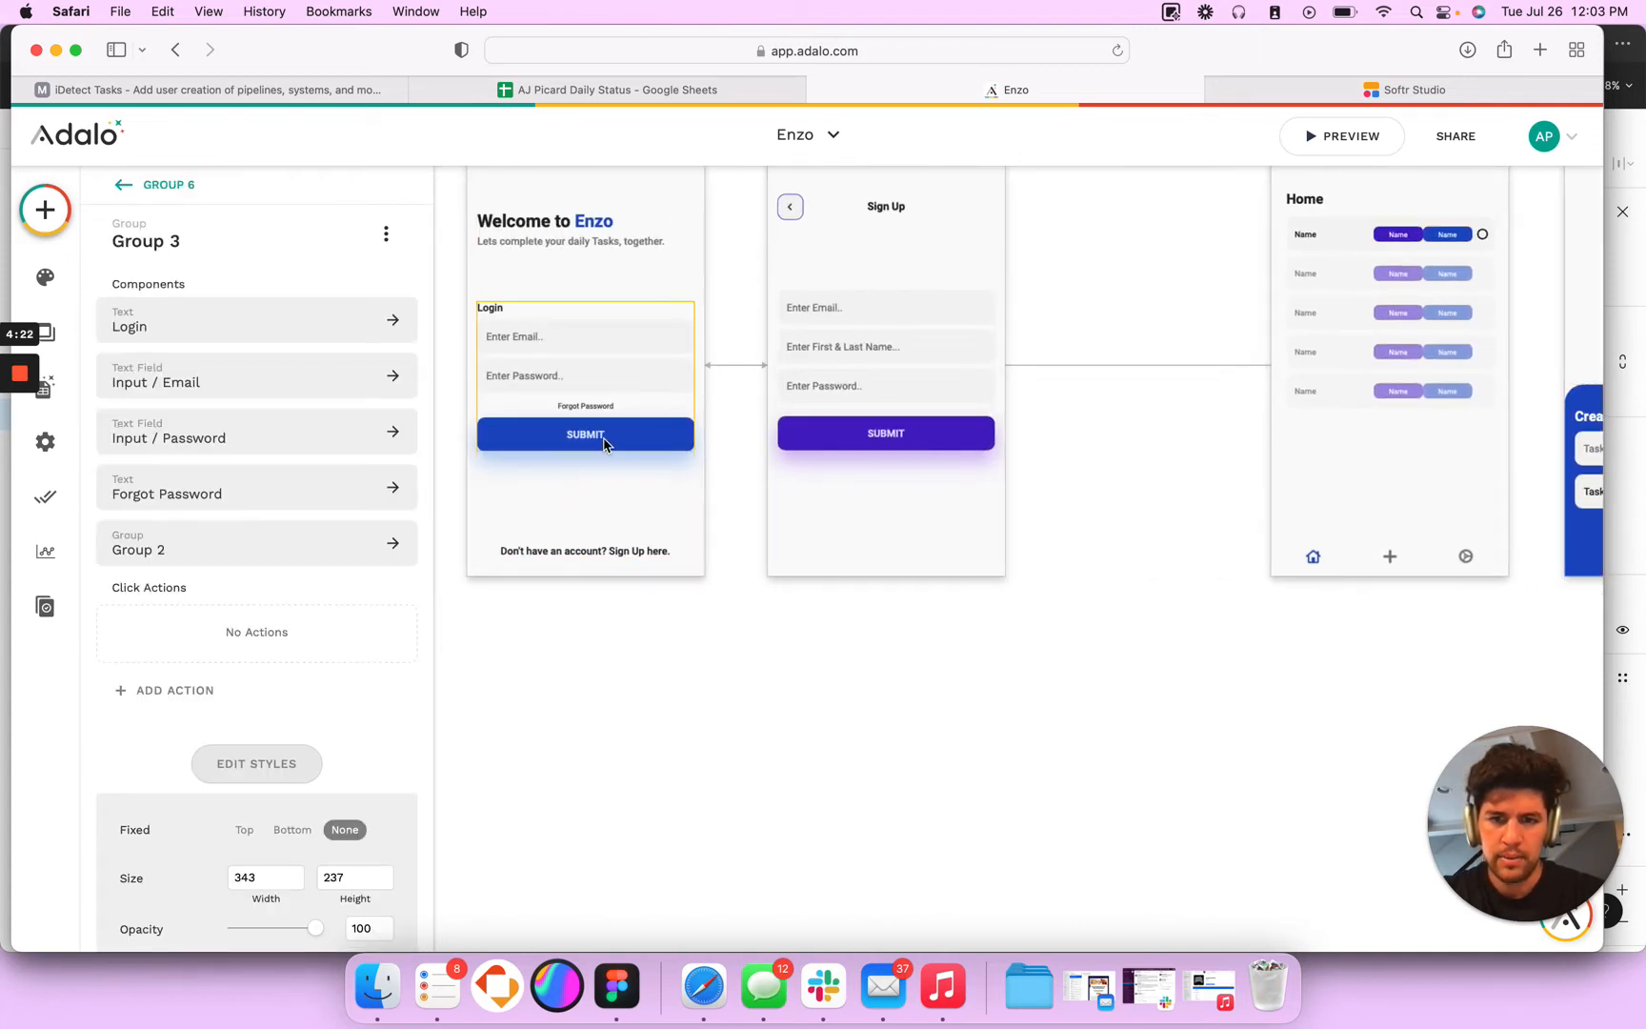
pyautogui.click(604, 444)
pyautogui.hscroll(15, 764, 535)
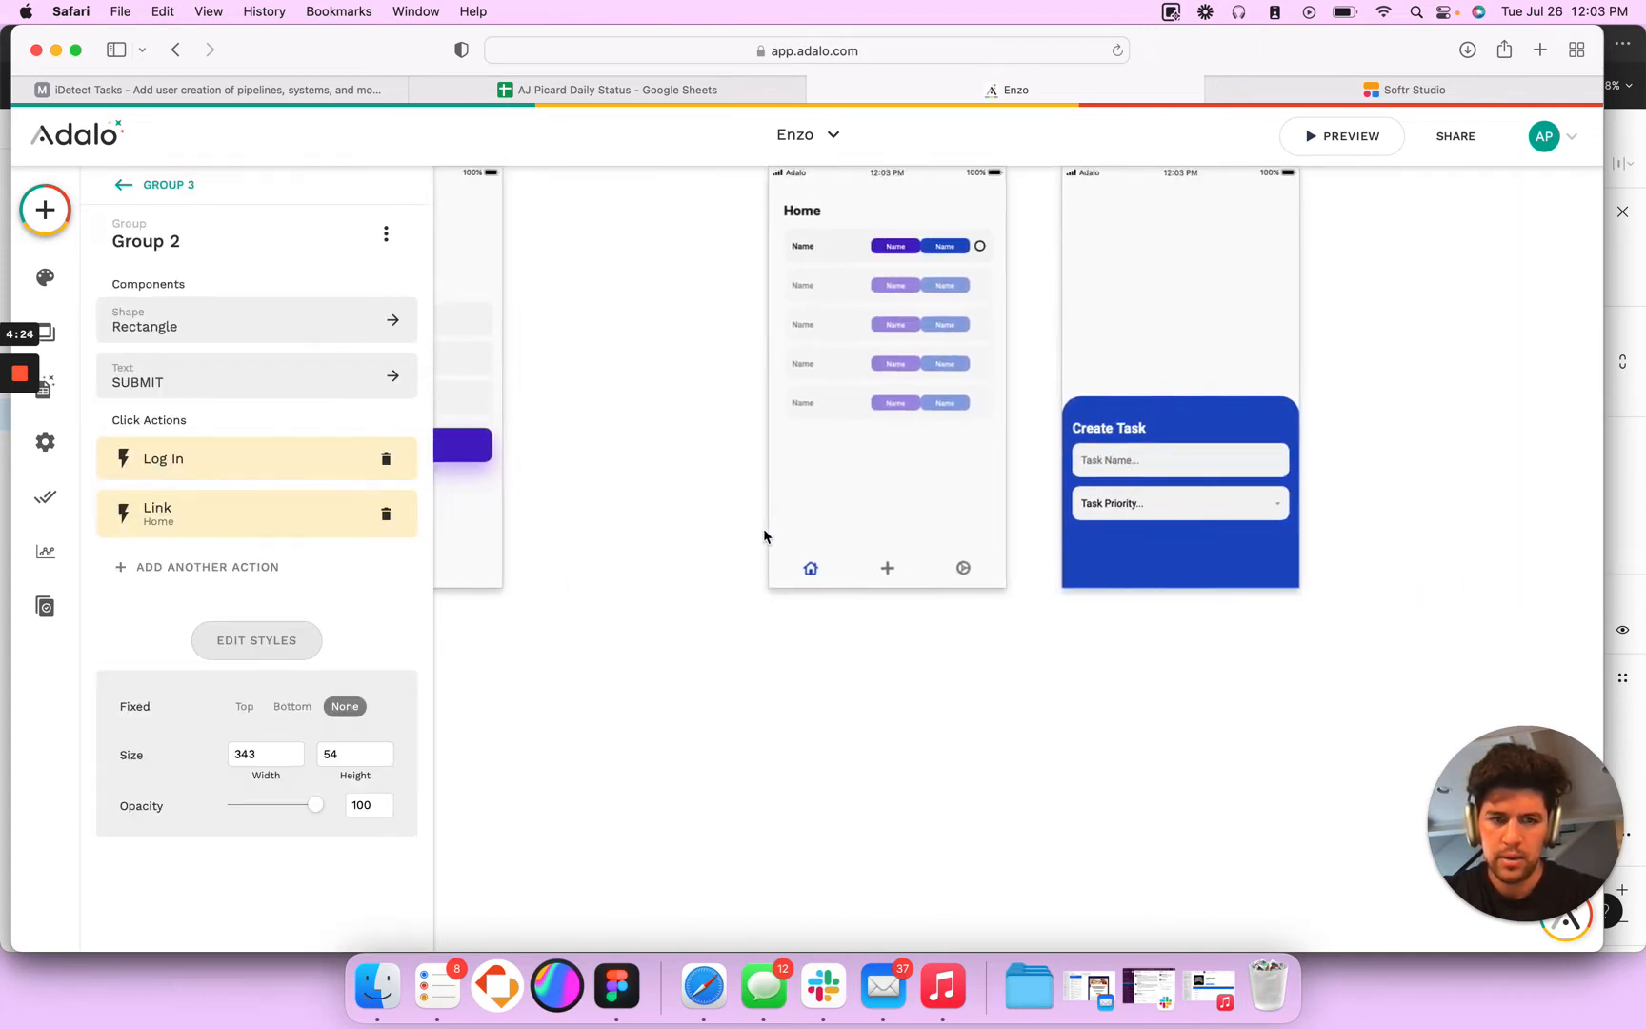
pyautogui.click(1005, 537)
pyautogui.hscroll(2, 972, 529)
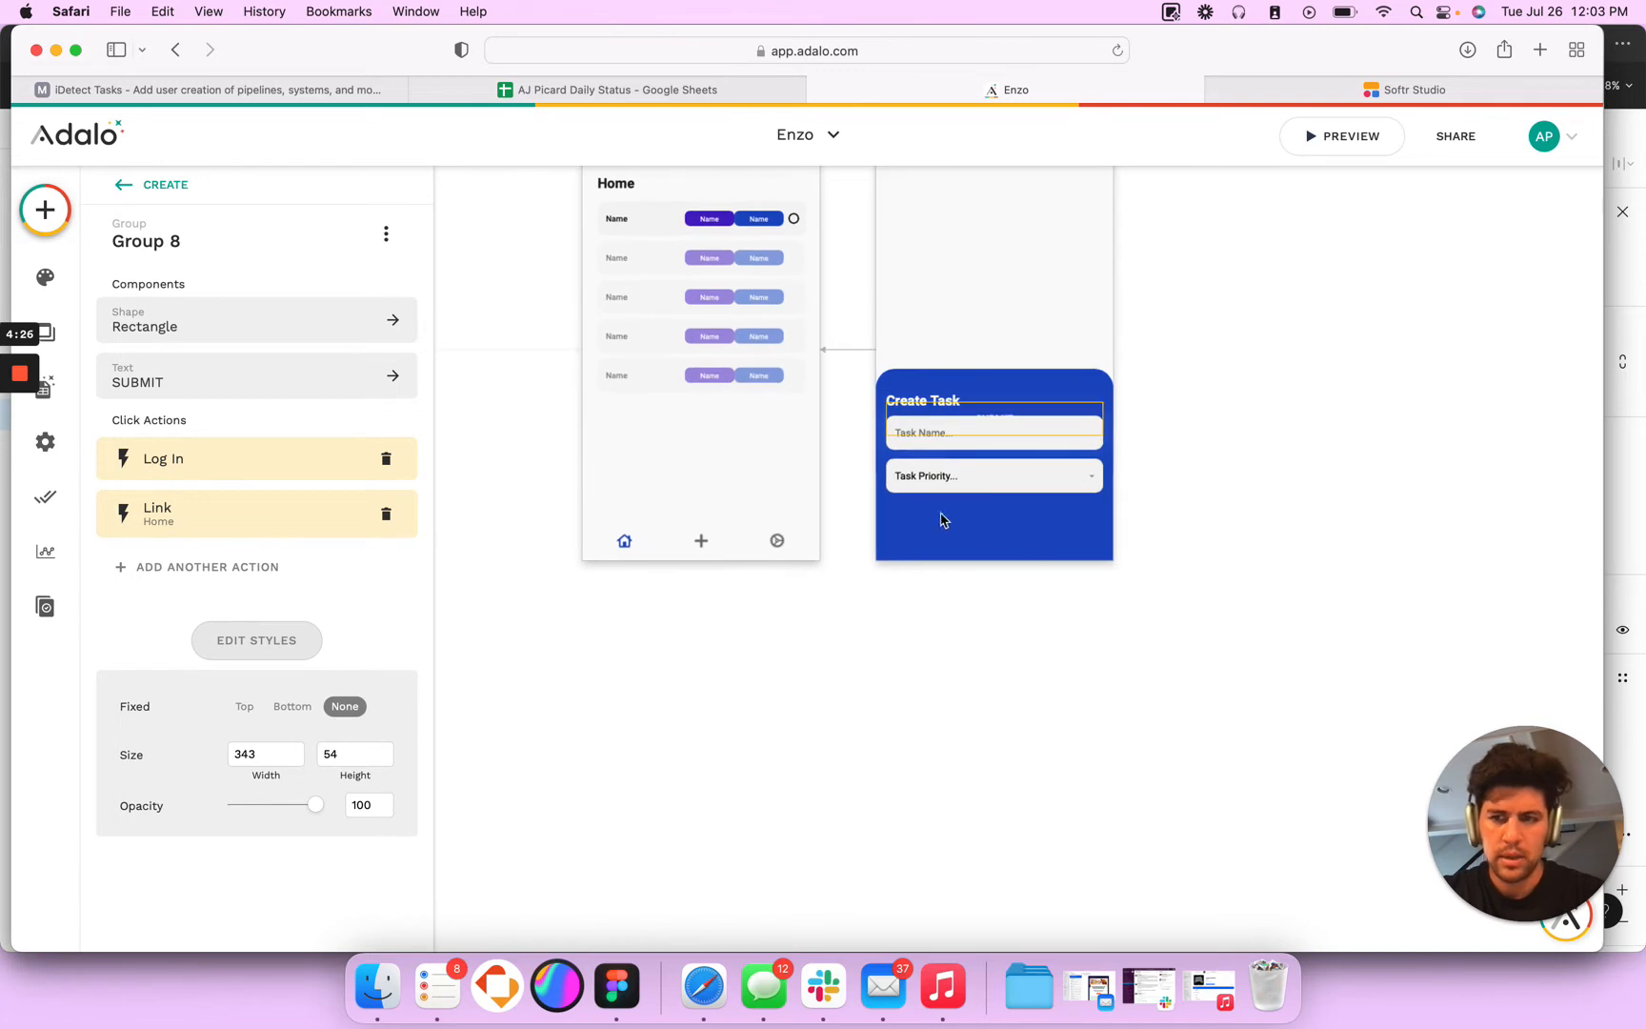
# - Bring the pasted SUBMIT button group to the front and place it below the Task Priority dropdown
pyautogui.click(124, 185)
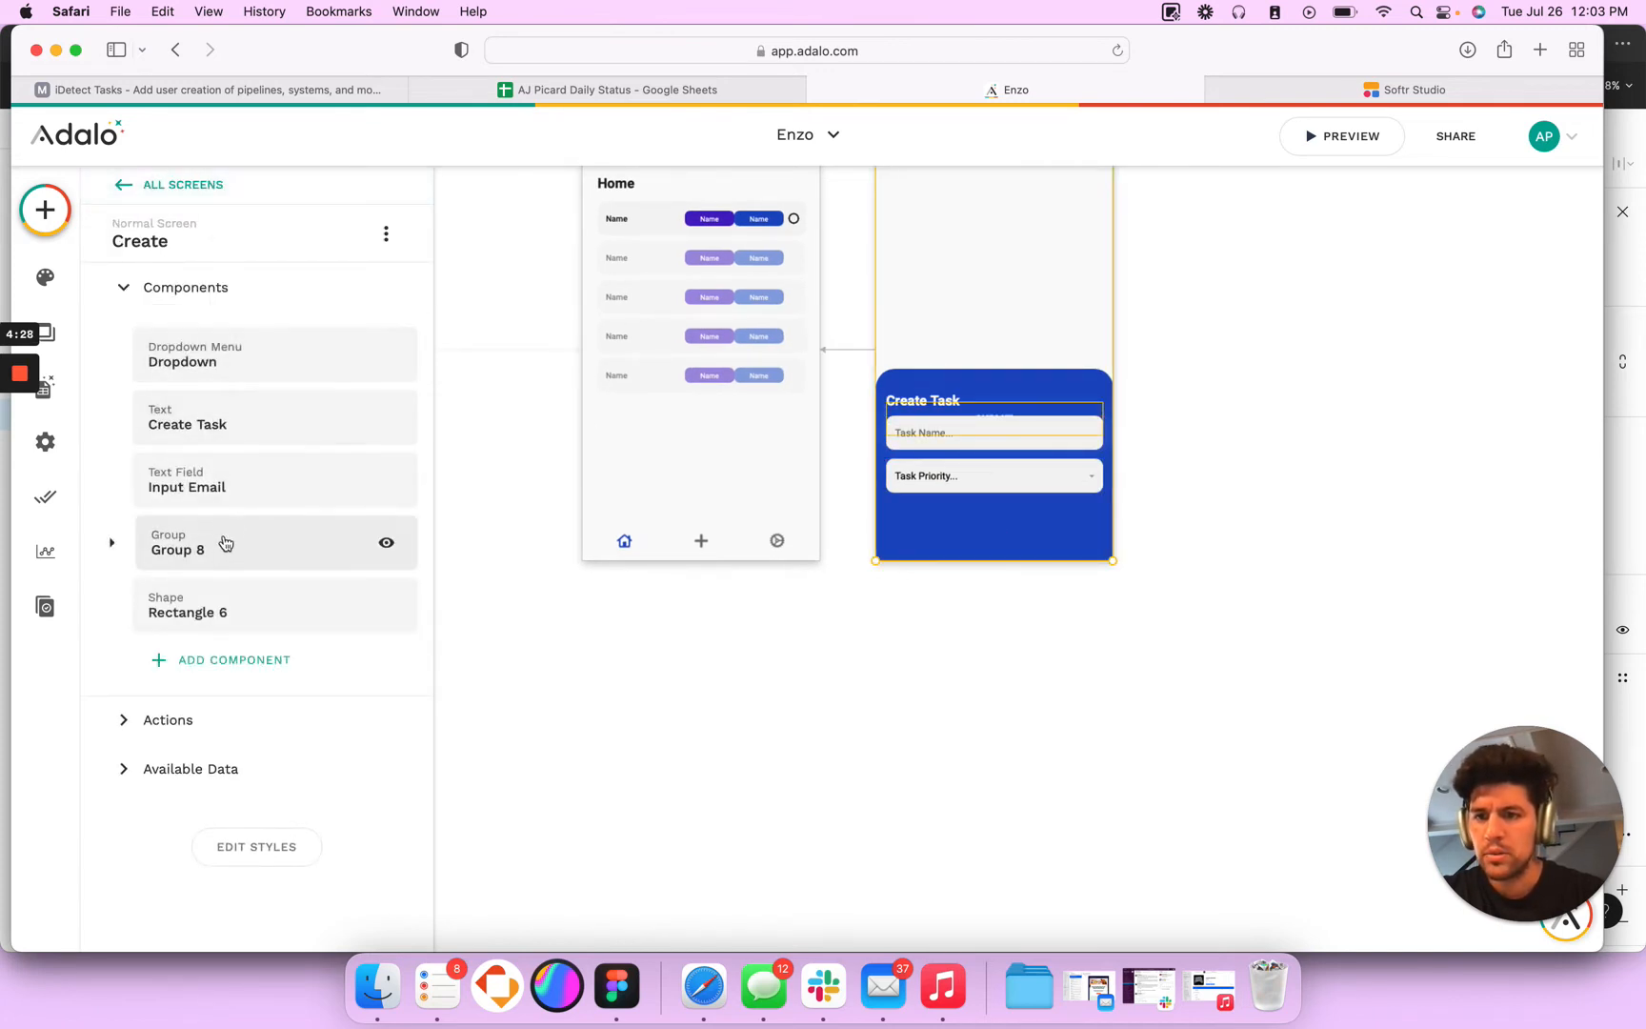
pyautogui.moveTo(221, 541); pyautogui.dragTo(220, 343)
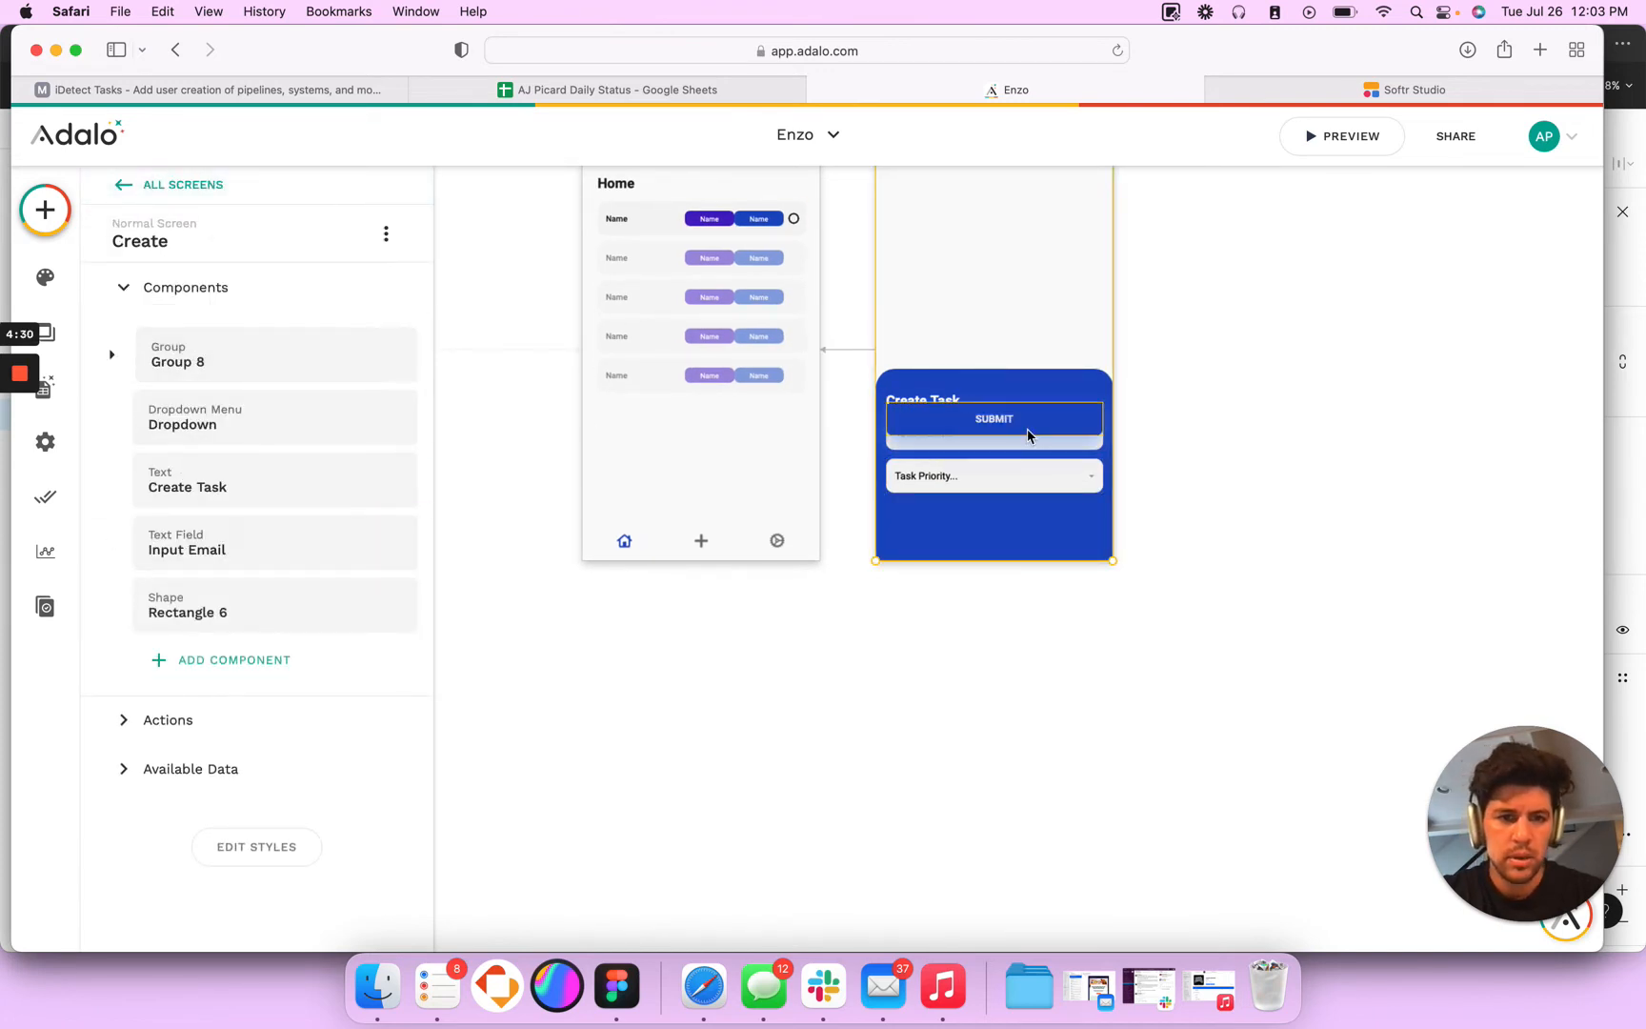
pyautogui.moveTo(1029, 434); pyautogui.dragTo(1028, 530)
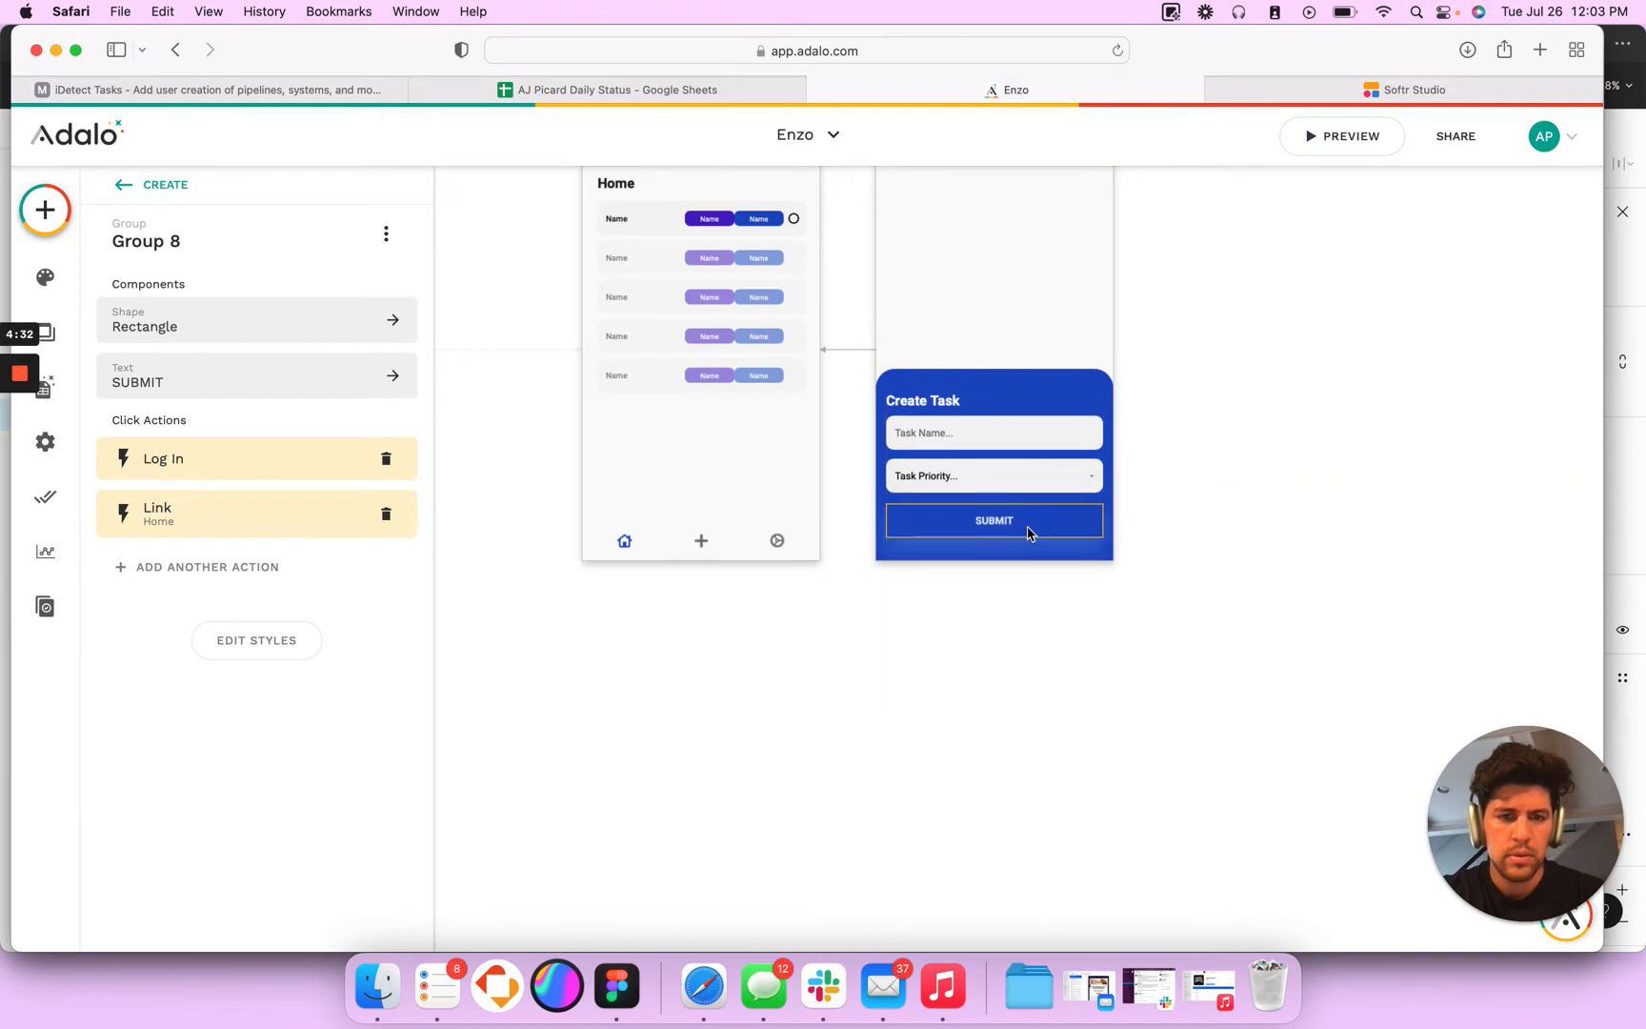
# - Switch to Figma and copy the fill colour 002481 of the Create Task panel's SUBMIT button
pyautogui.press('super+Tab')
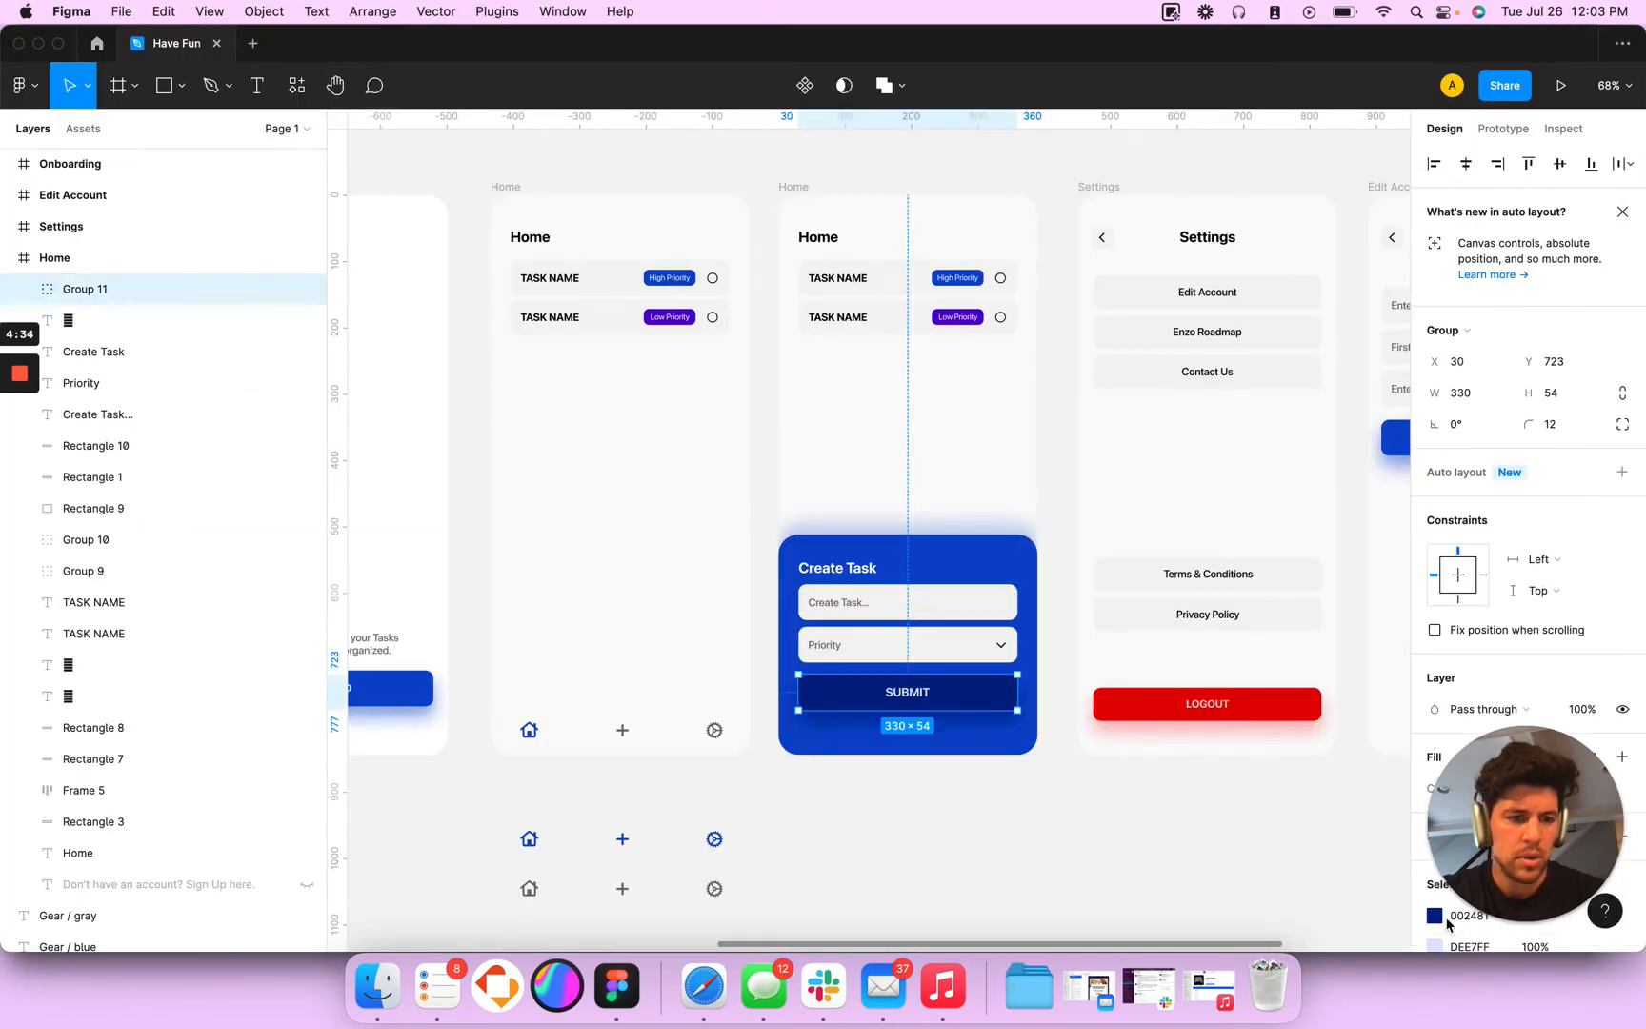
pyautogui.scroll(-10, 1381, 714)
pyautogui.scroll(-1, 1510, 678)
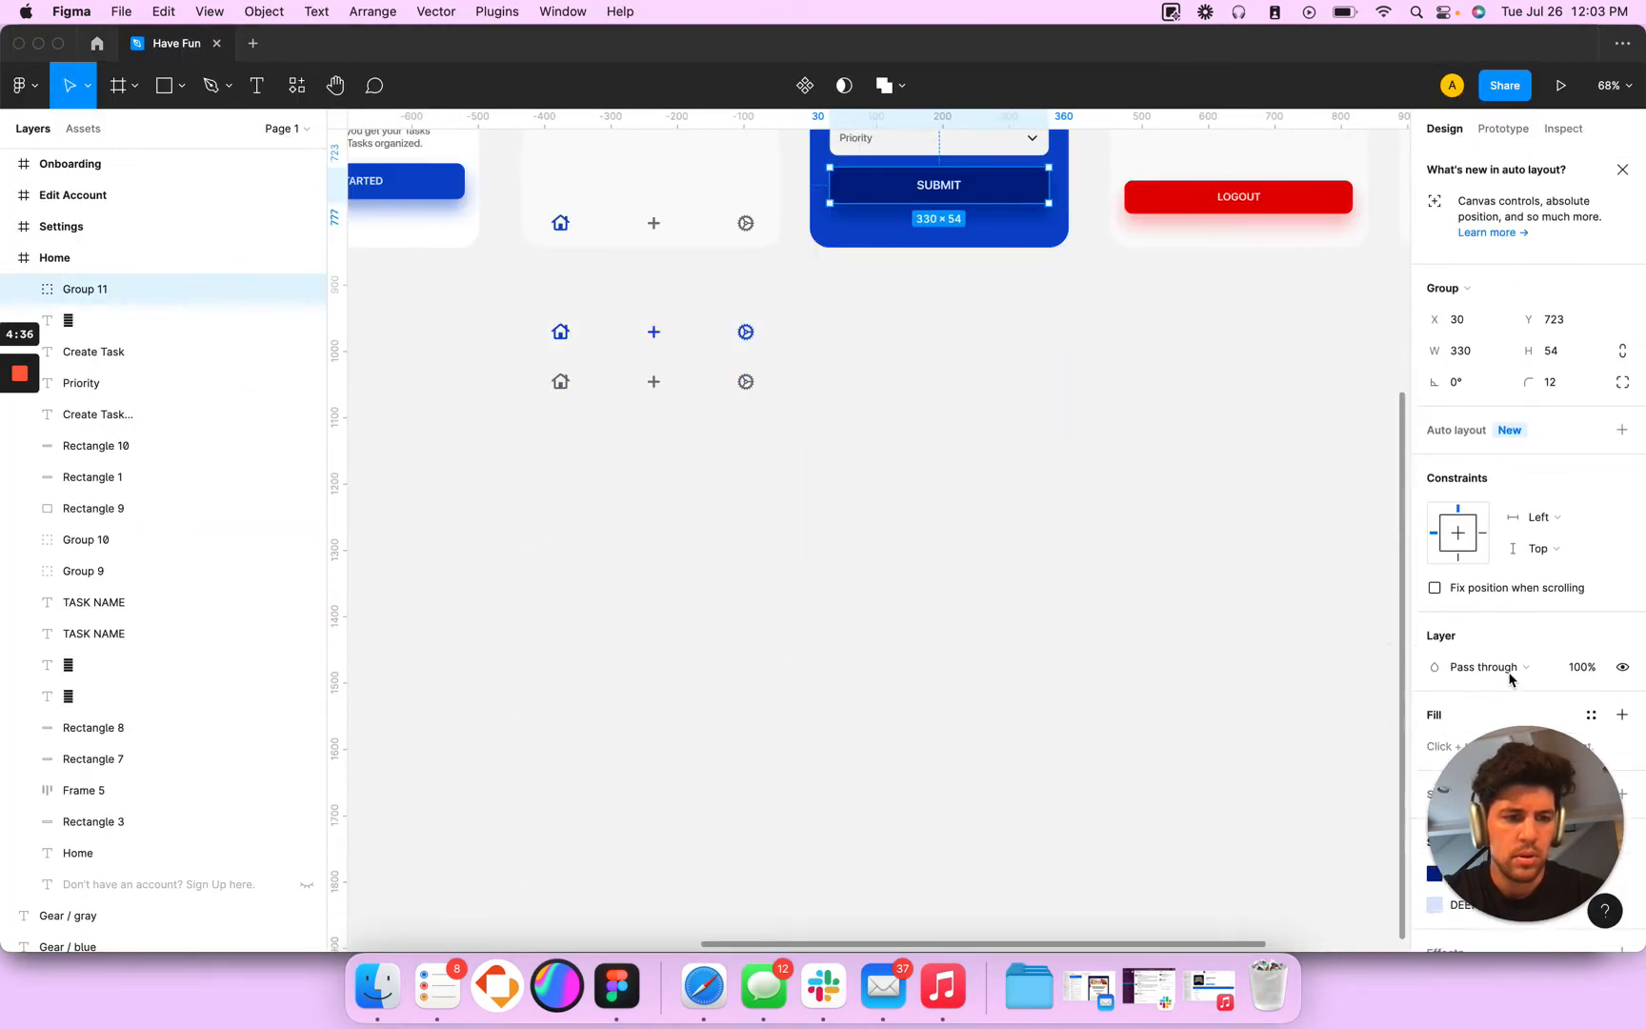
pyautogui.scroll(-3, 1510, 679)
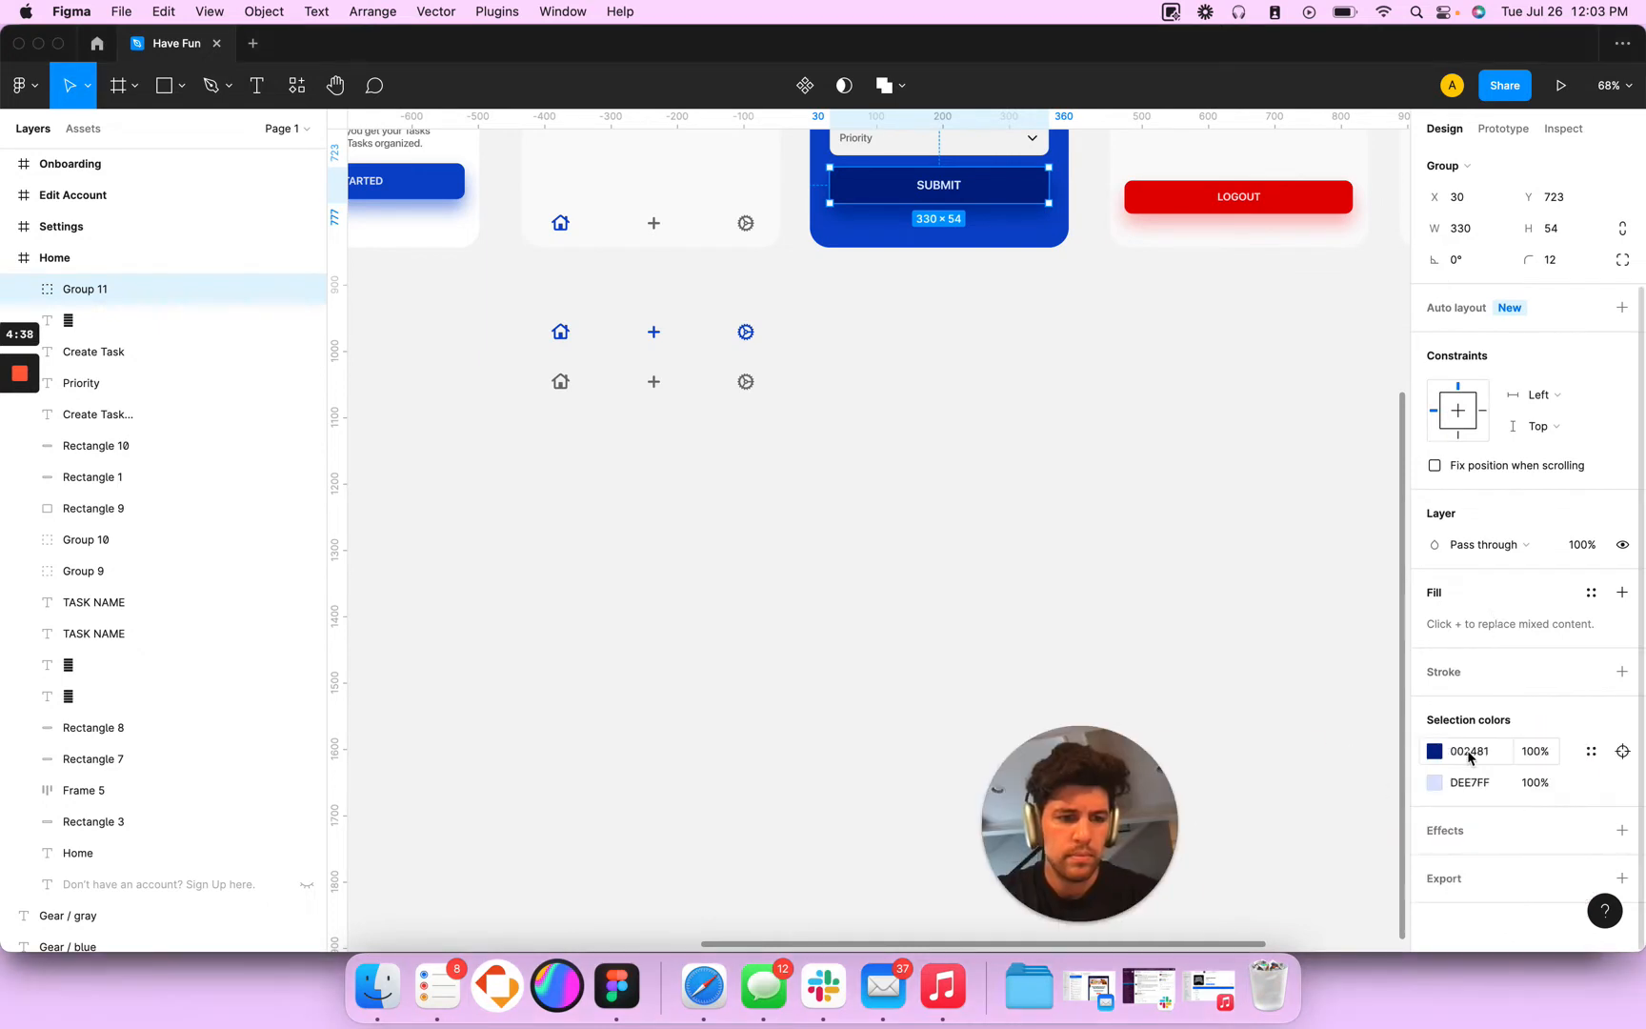
pyautogui.click(1468, 752)
pyautogui.press('super+c')
pyautogui.moveTo(1093, 836); pyautogui.dragTo(1540, 838)
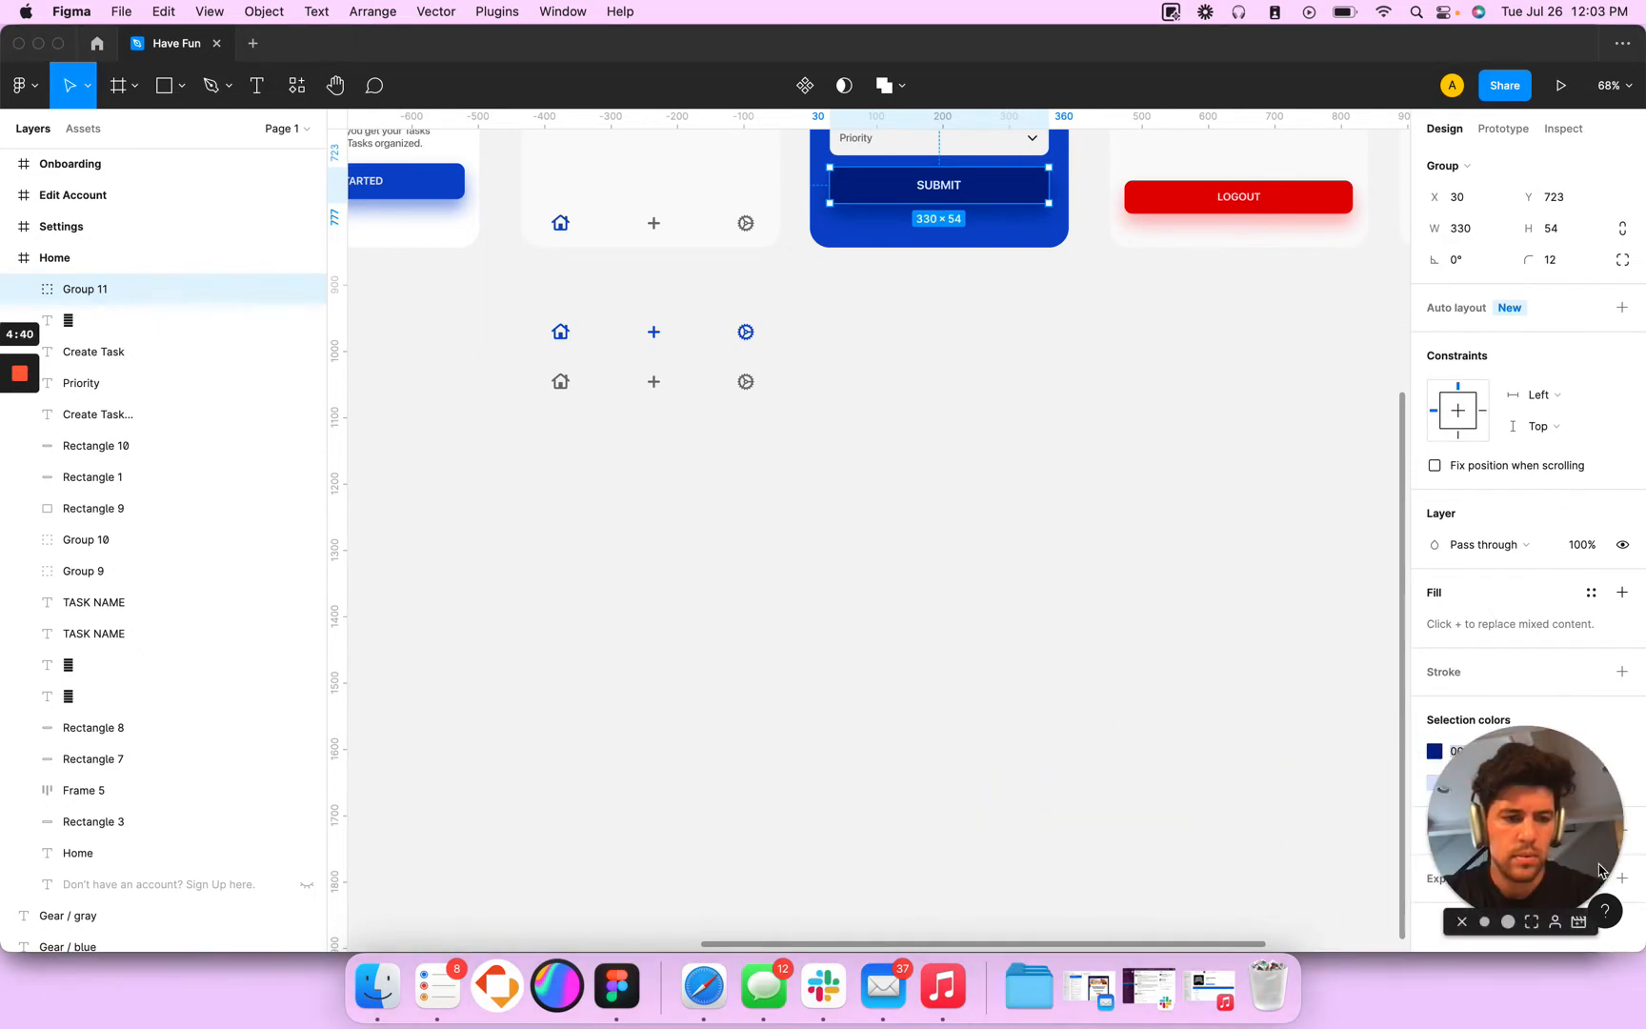
# - Back in Adalo, remove the new button's Log In and Link actions and set its rectangle's background to 002481
pyautogui.press('super+Tab')
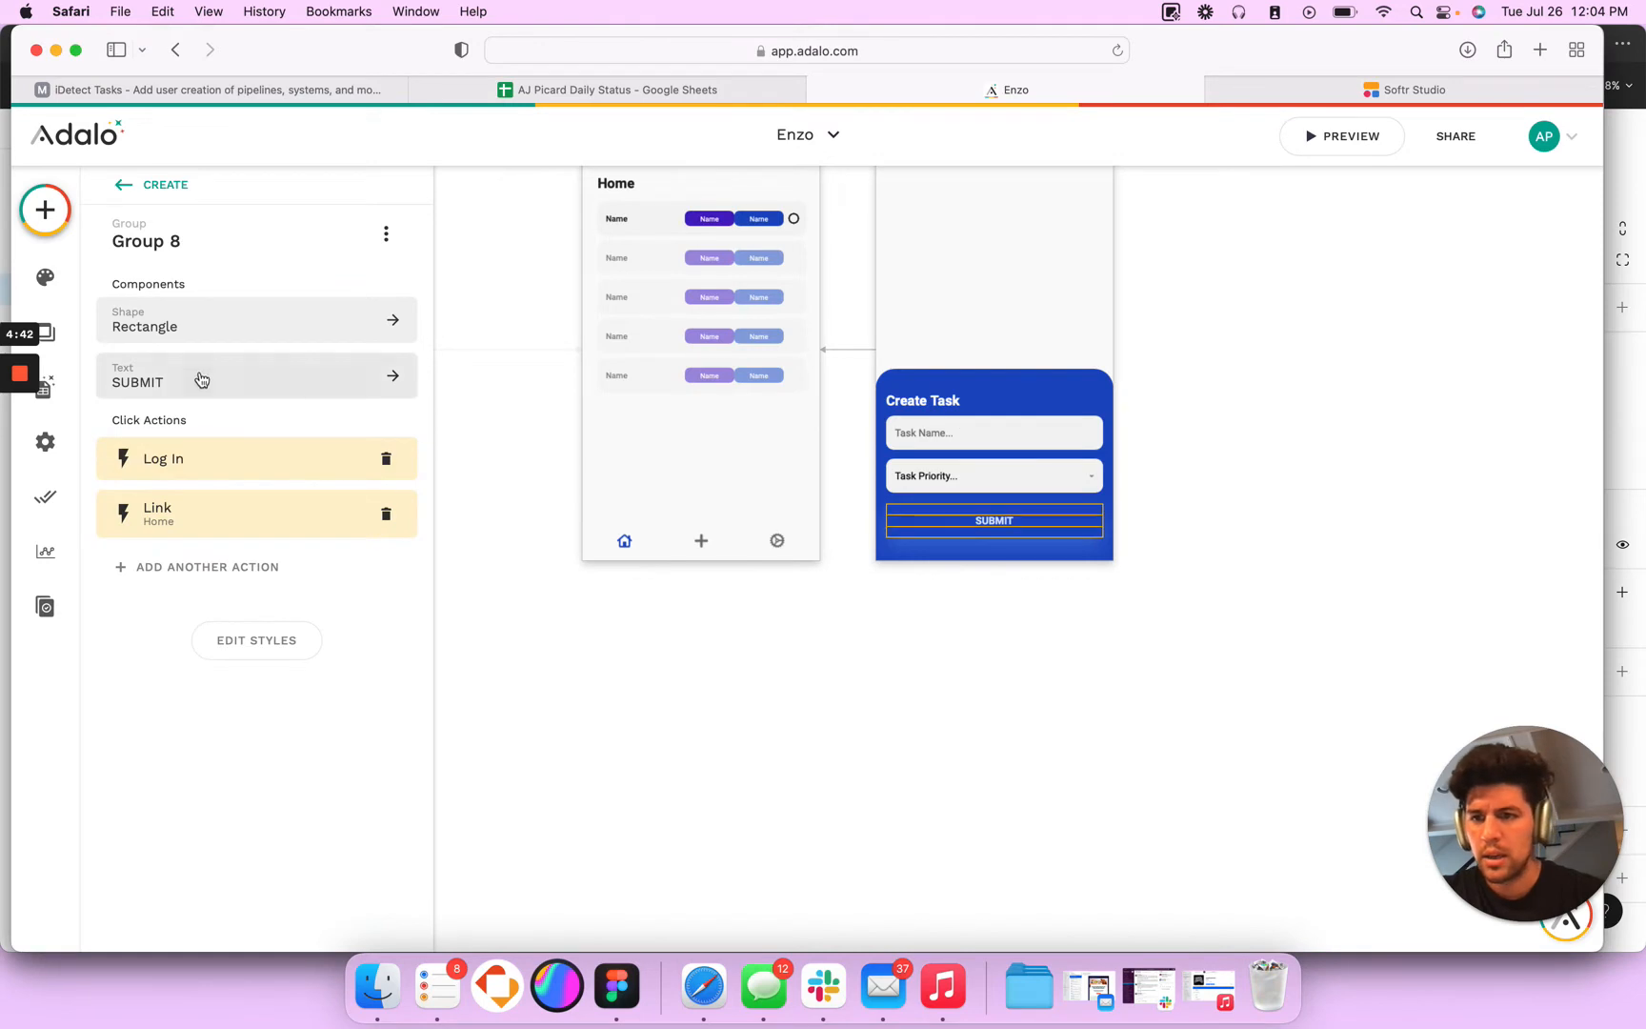
pyautogui.click(384, 468)
pyautogui.click(384, 469)
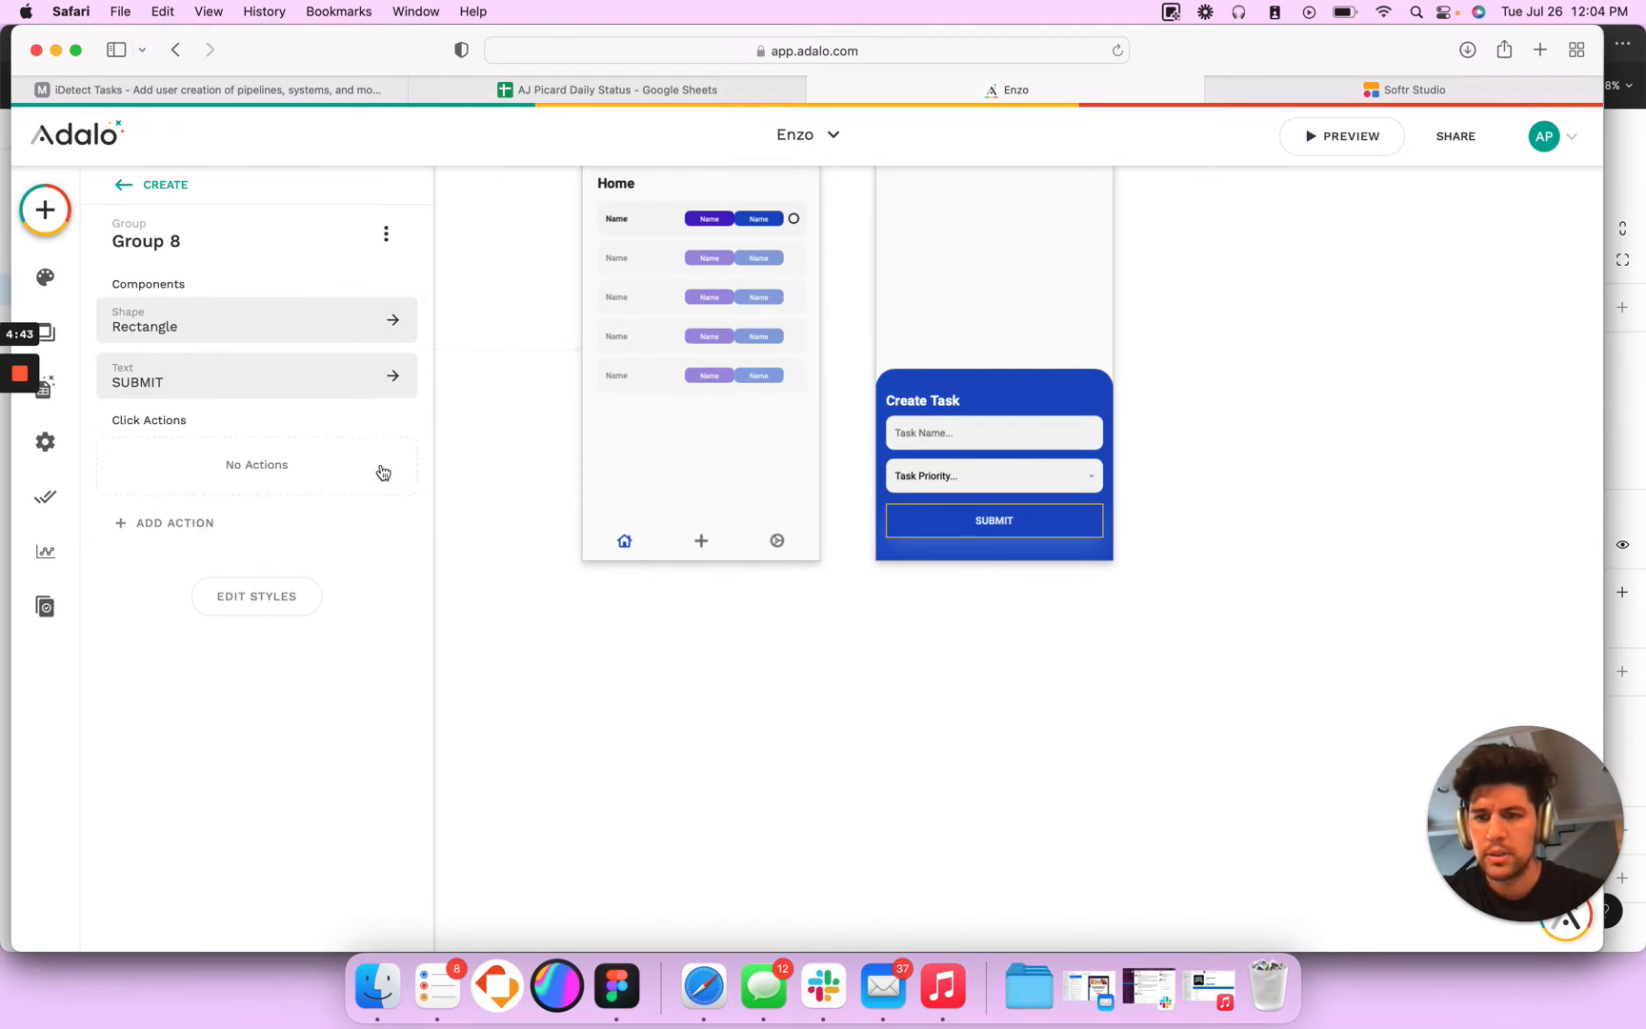
pyautogui.click(178, 336)
pyautogui.click(225, 348)
pyautogui.press('super+v')
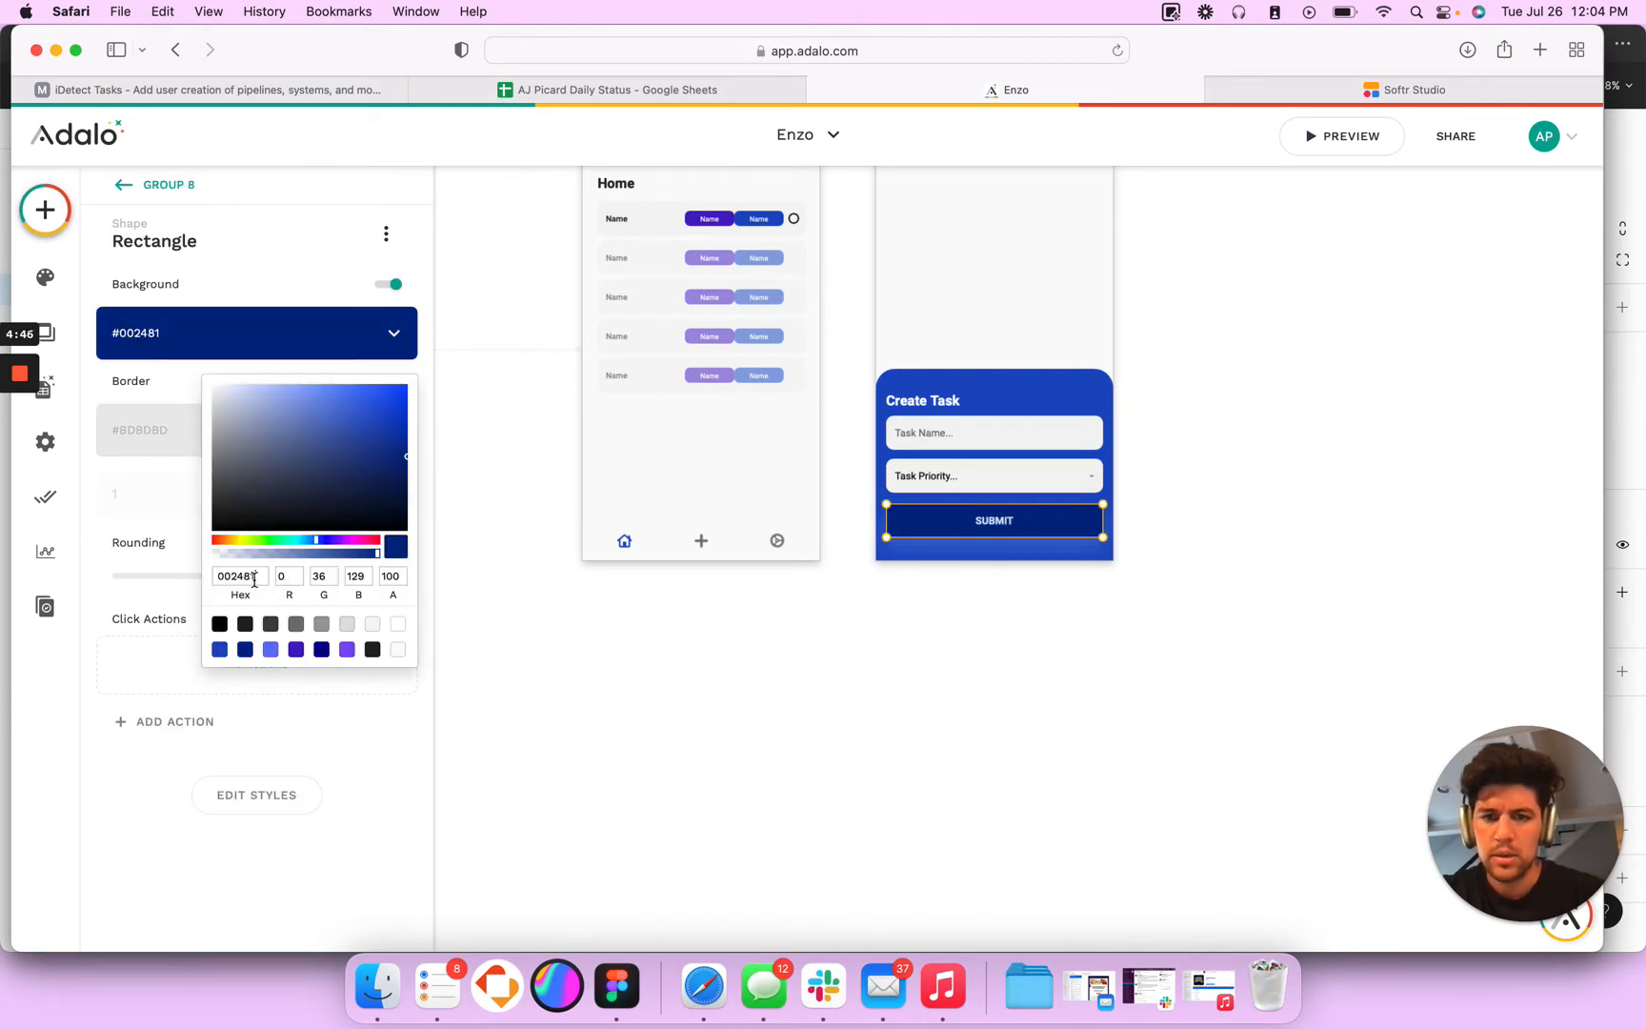
pyautogui.click(988, 583)
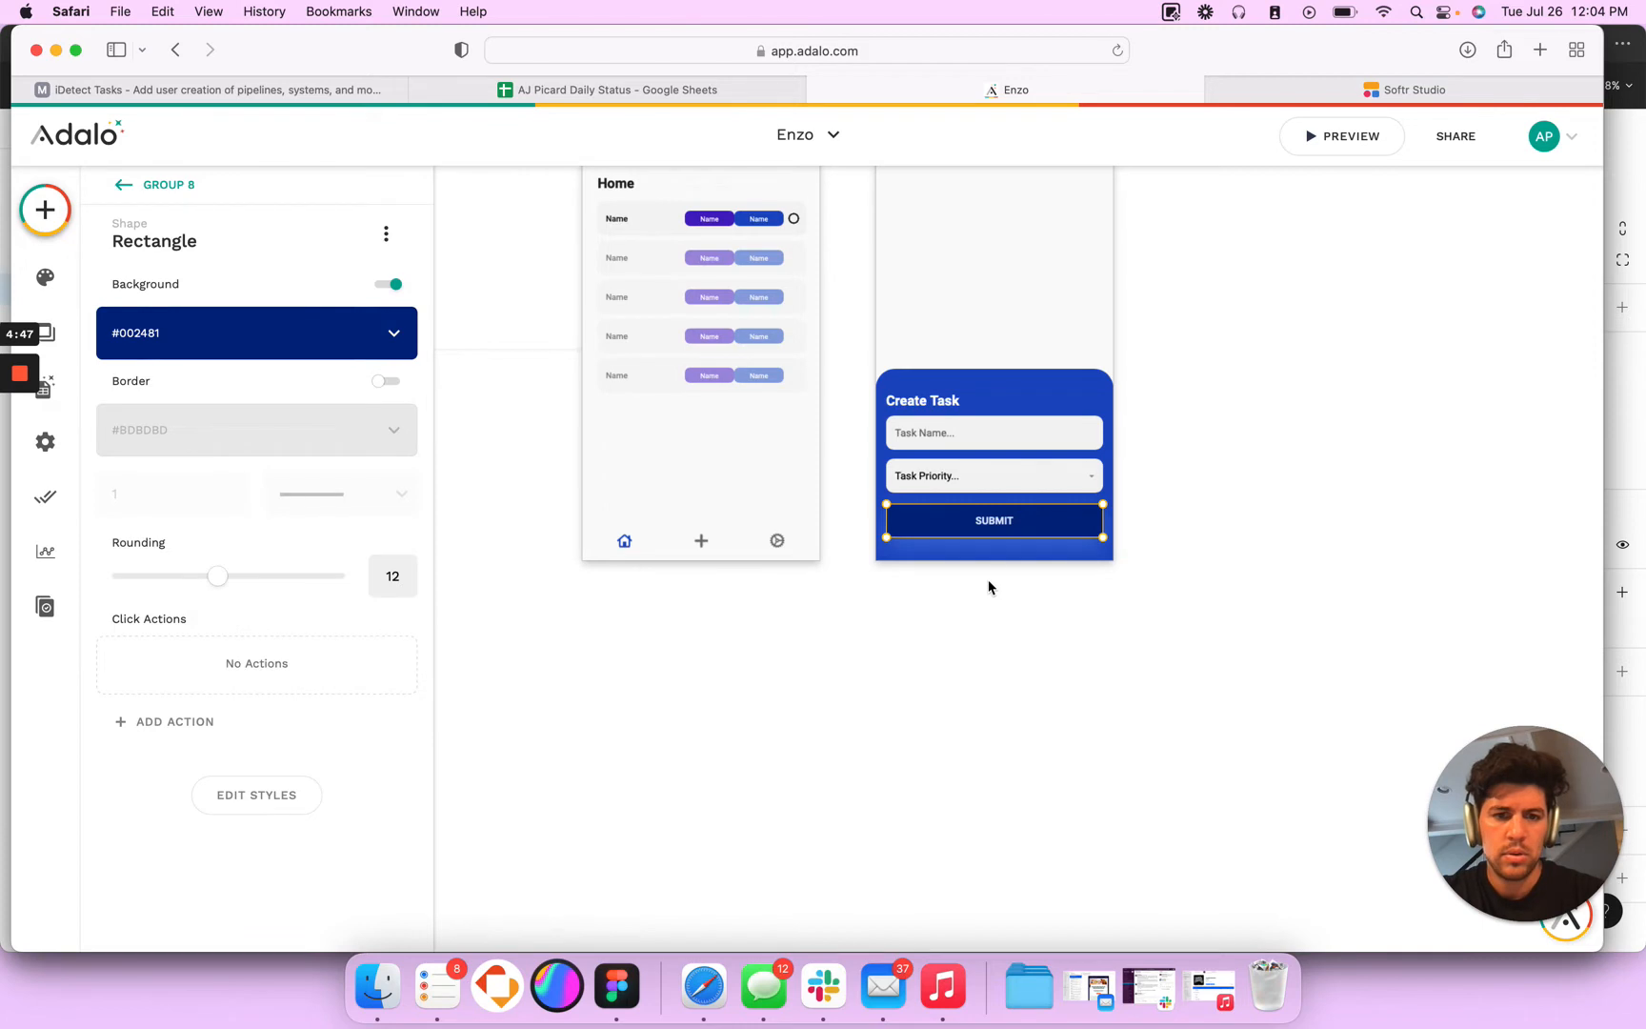
# - Set the SUBMIT rectangle's shadow colour to 042786 with an opacity of 100
pyautogui.click(257, 796)
pyautogui.scroll(-3, 289, 706)
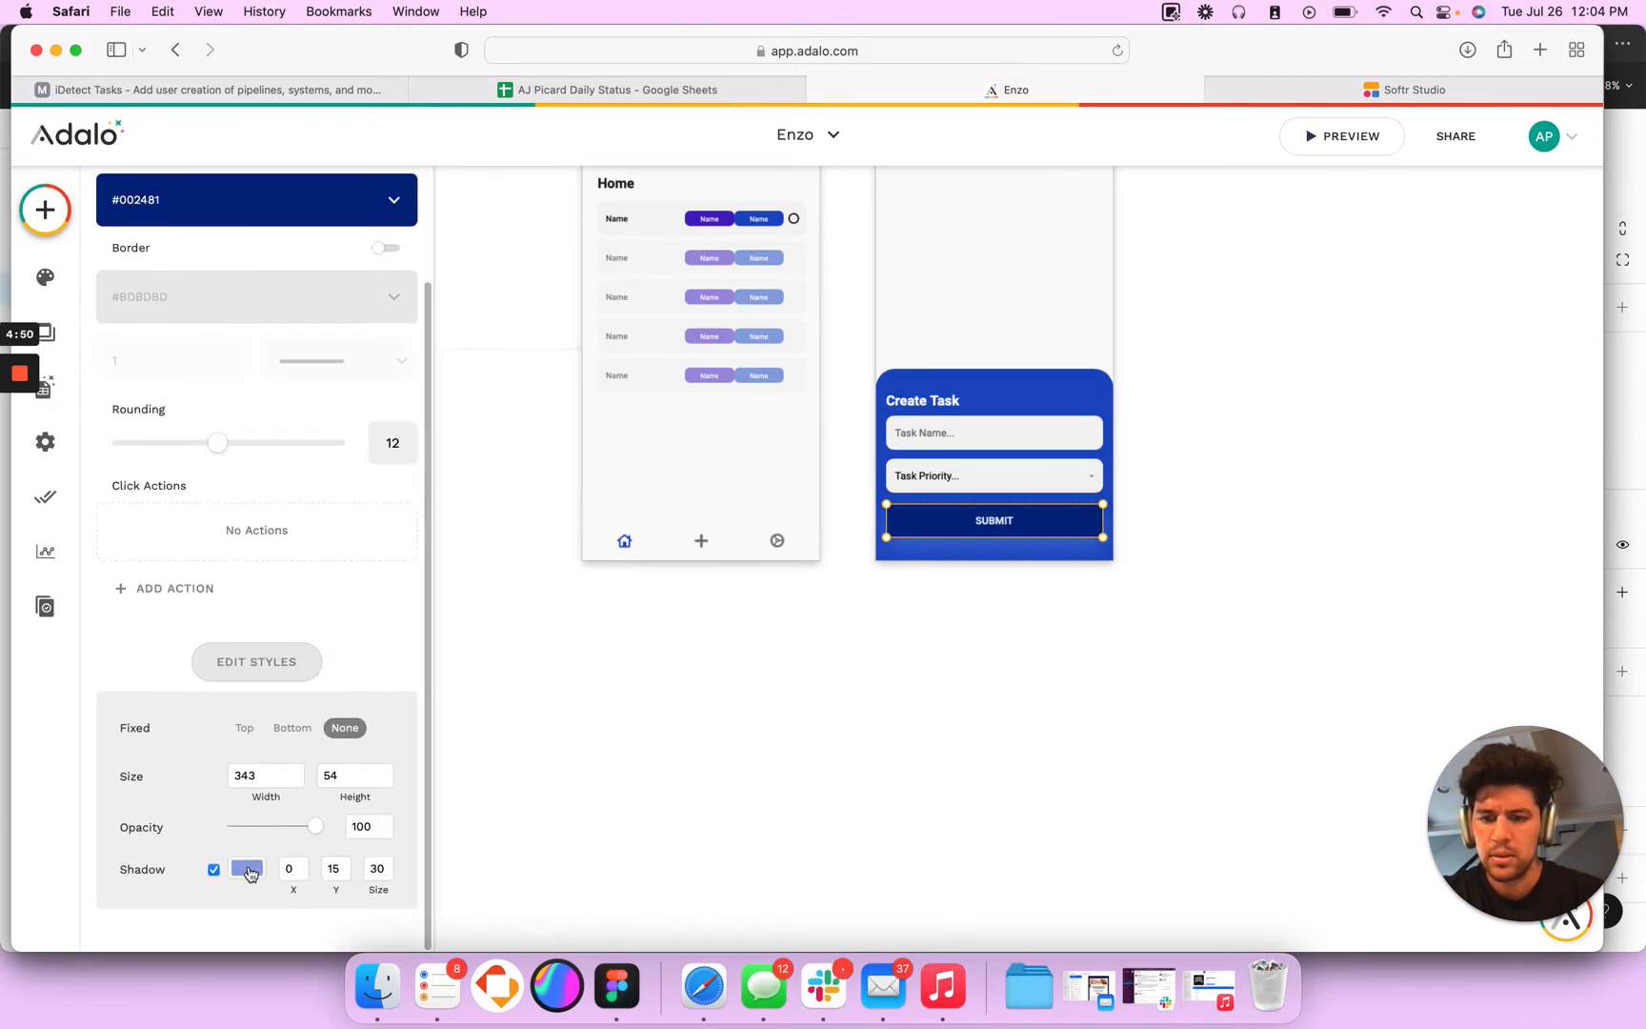
pyautogui.click(247, 868)
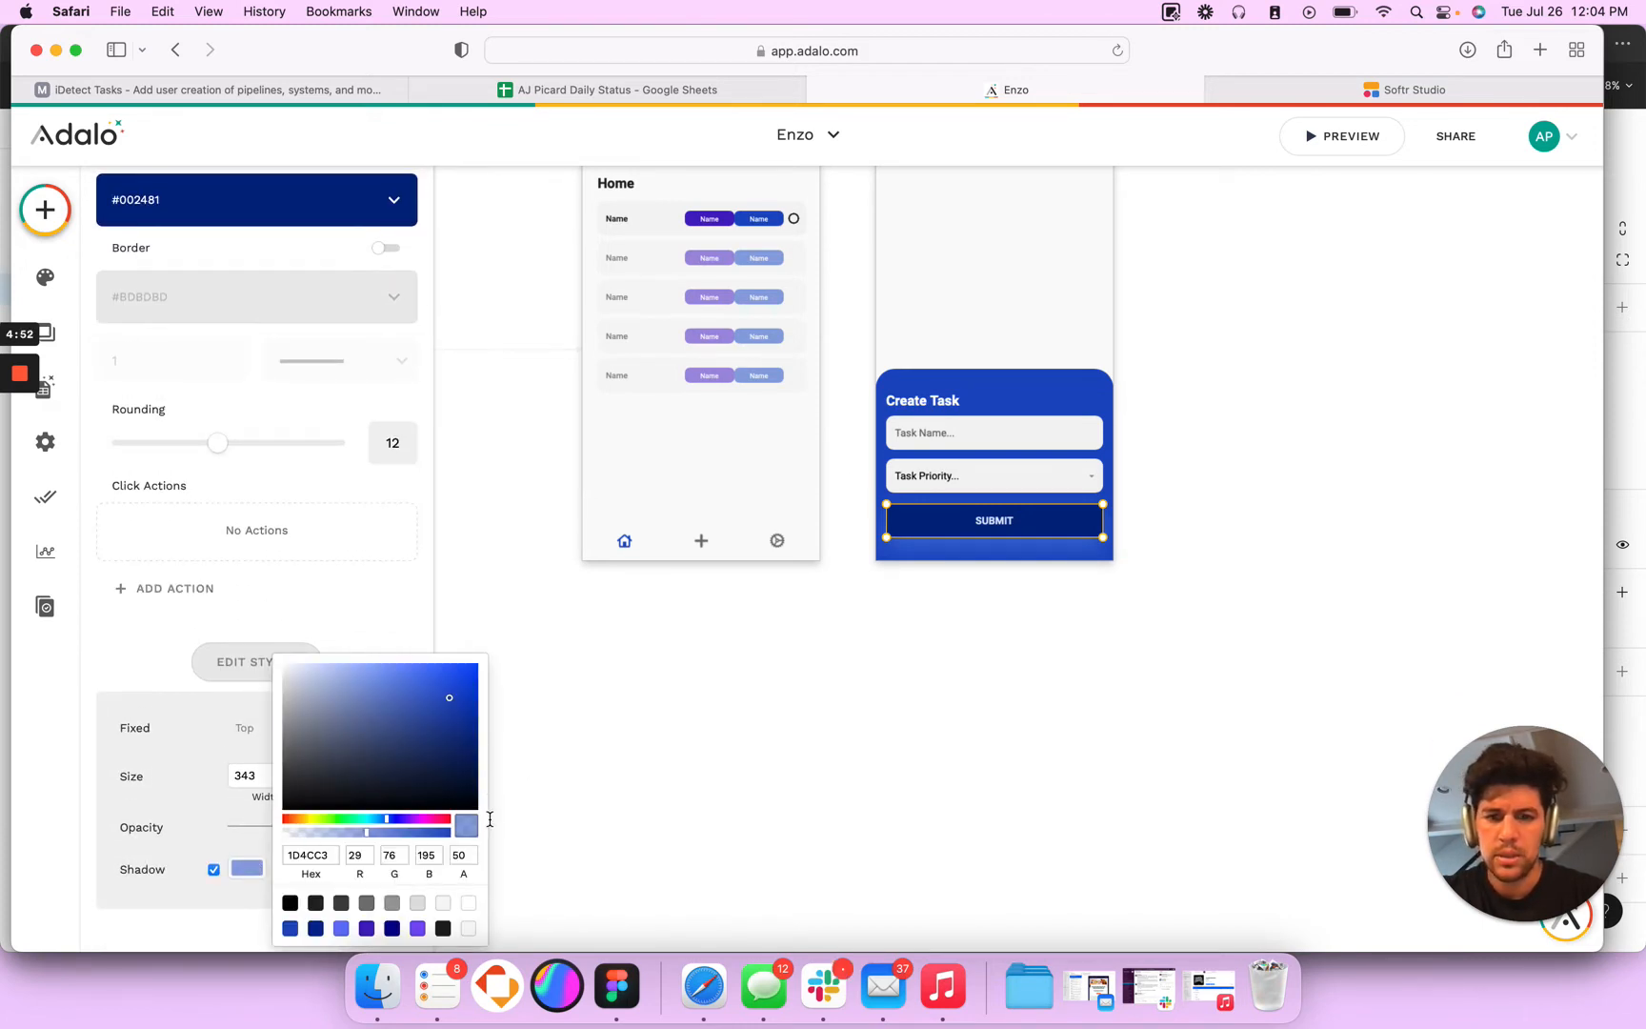
pyautogui.moveTo(461, 775); pyautogui.dragTo(462, 763)
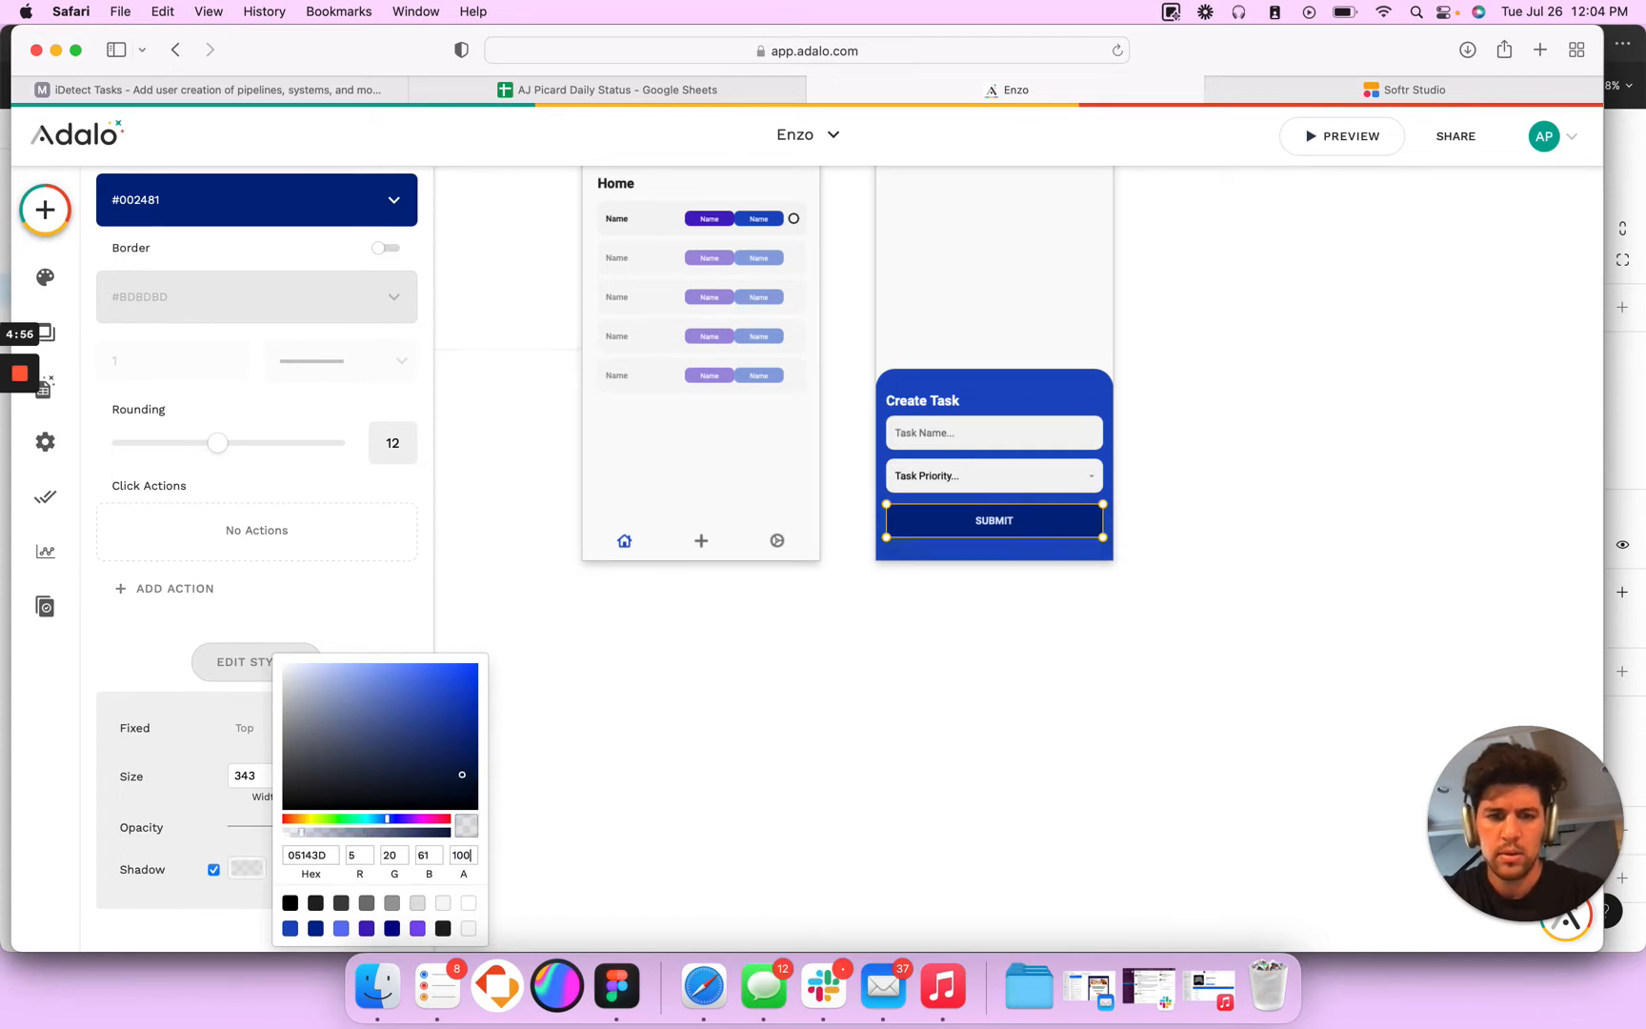
pyautogui.press('Return')
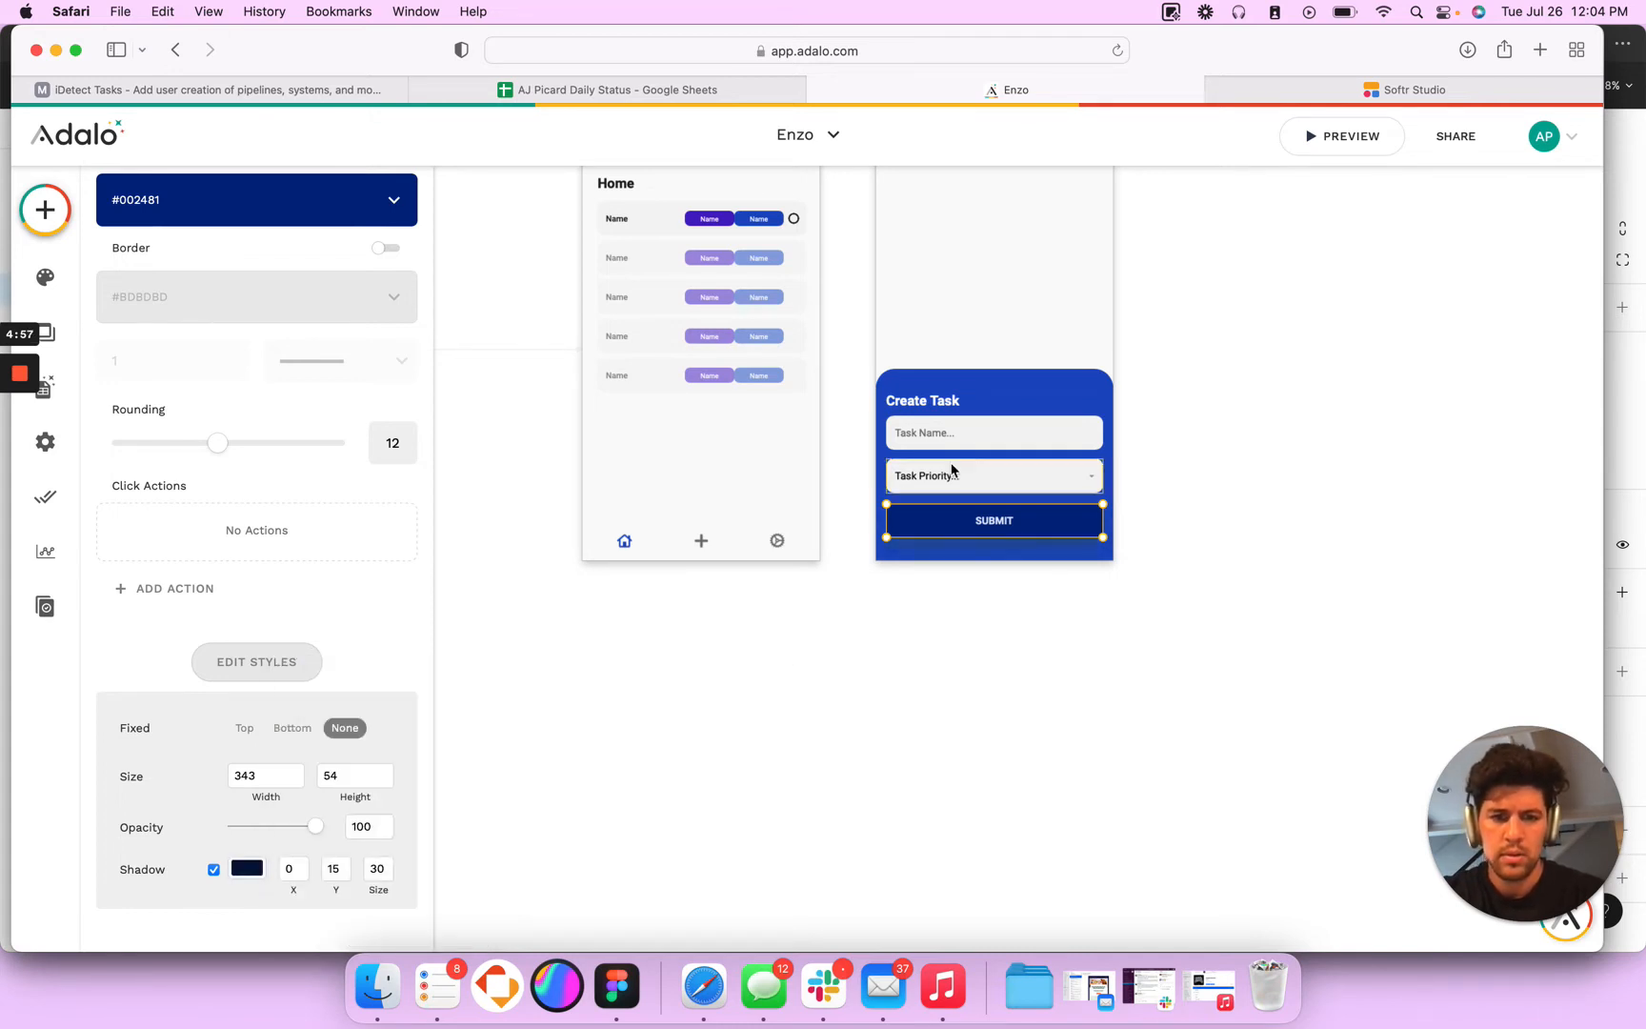
pyautogui.click(249, 869)
pyautogui.click(473, 735)
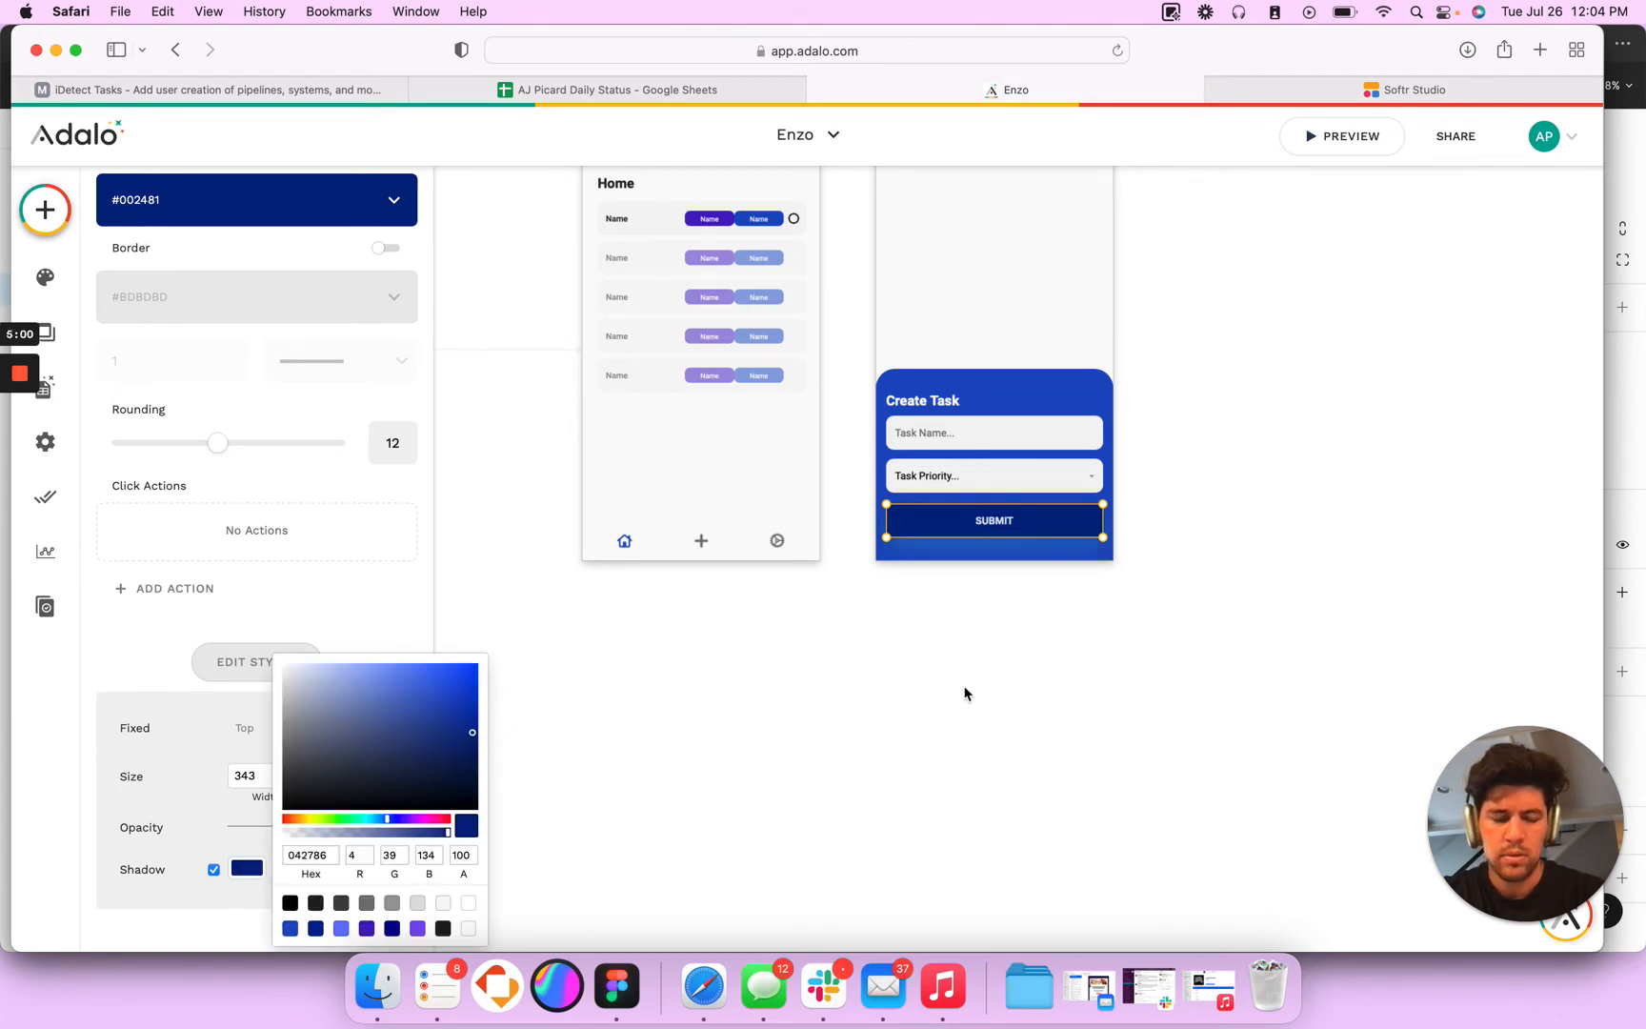
pyautogui.click(965, 693)
pyautogui.click(979, 531)
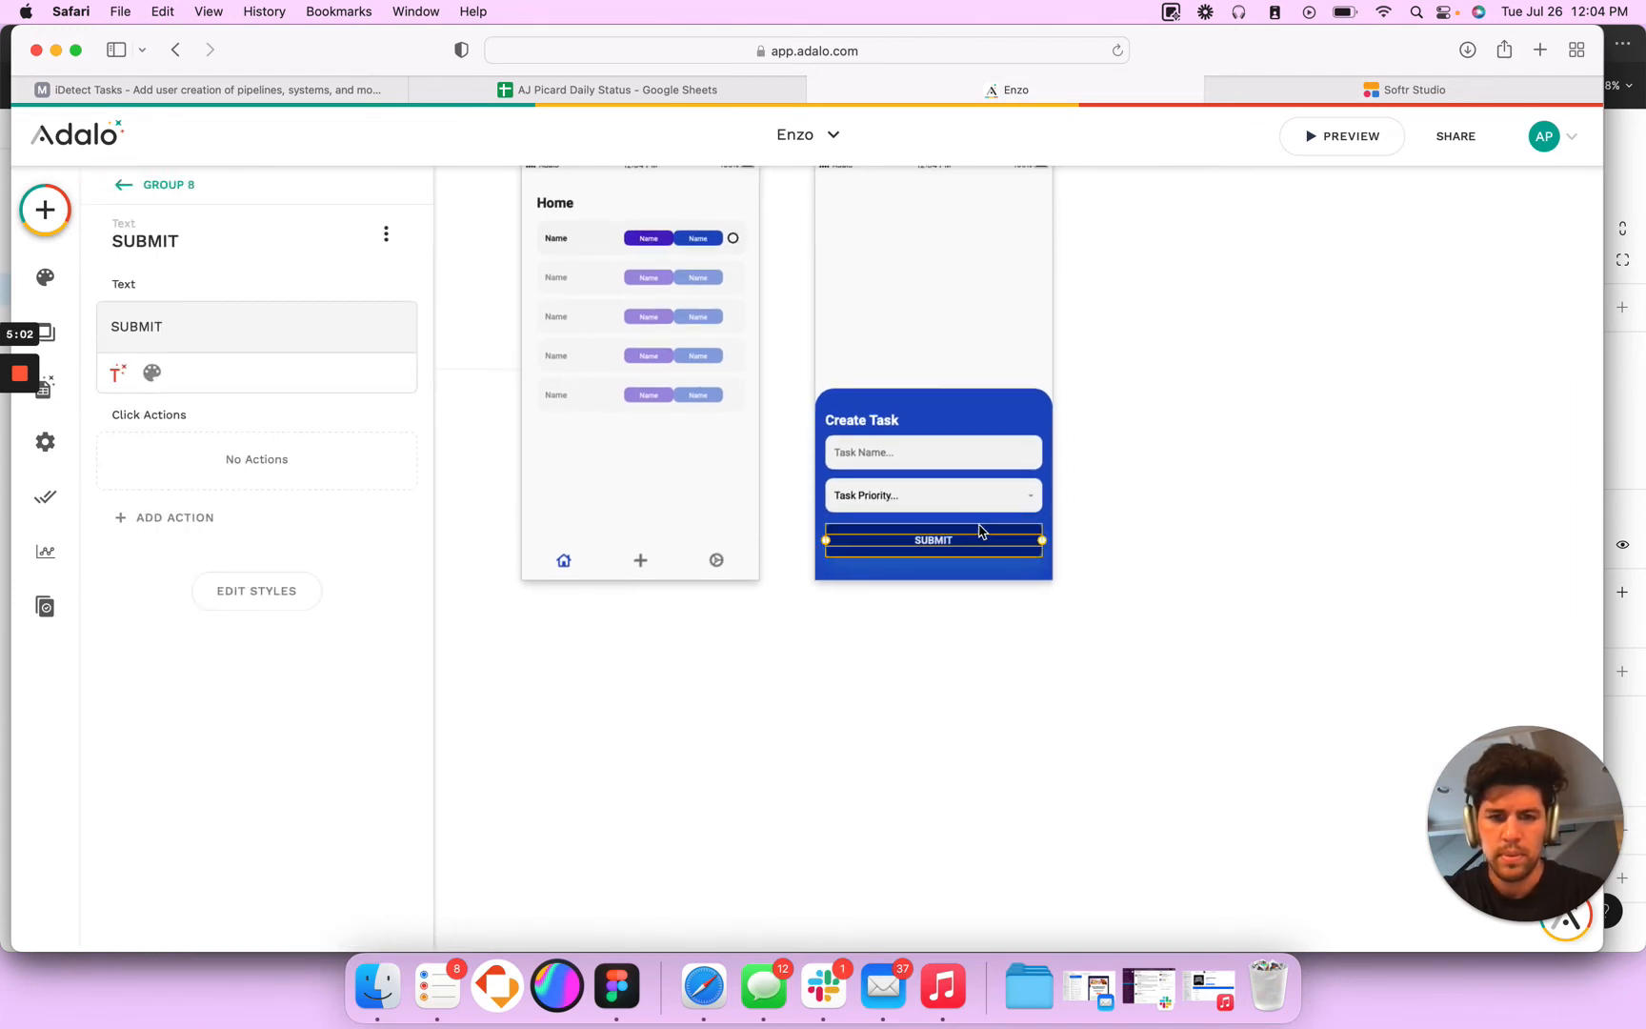
pyautogui.click(942, 692)
pyautogui.click(981, 548)
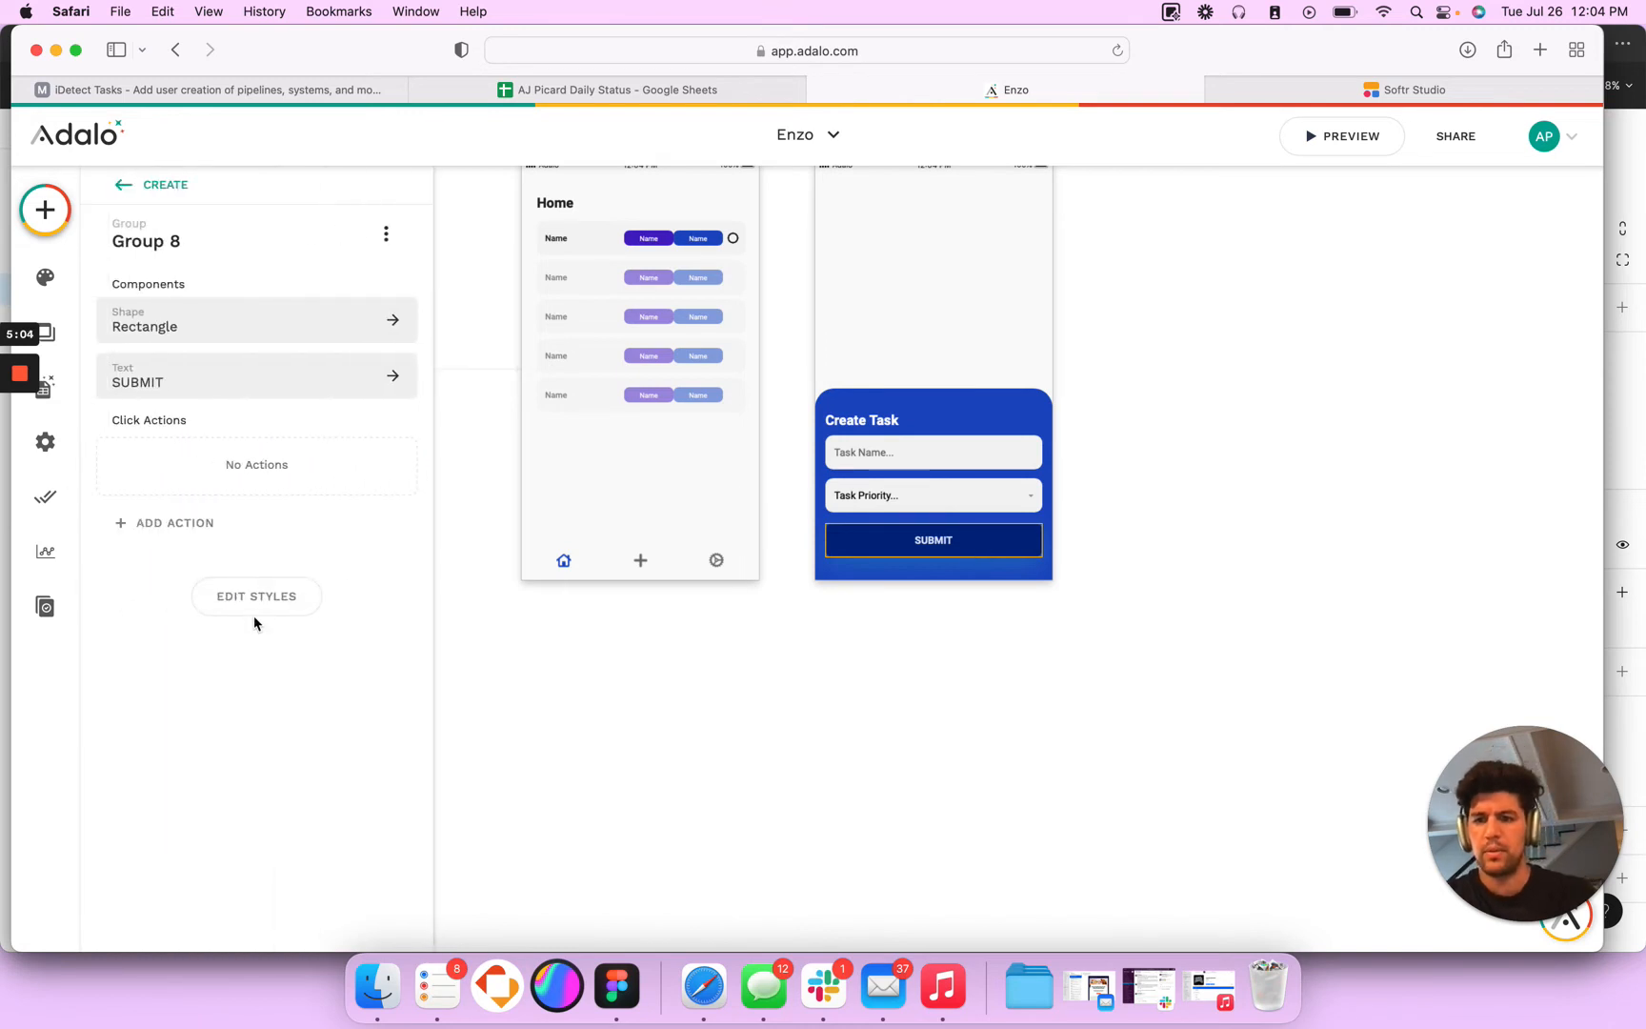
# - Switch to Figma and copy the drop shadow colour 002481 from the SUBMIT button's rectangle
pyautogui.press('super+Tab')
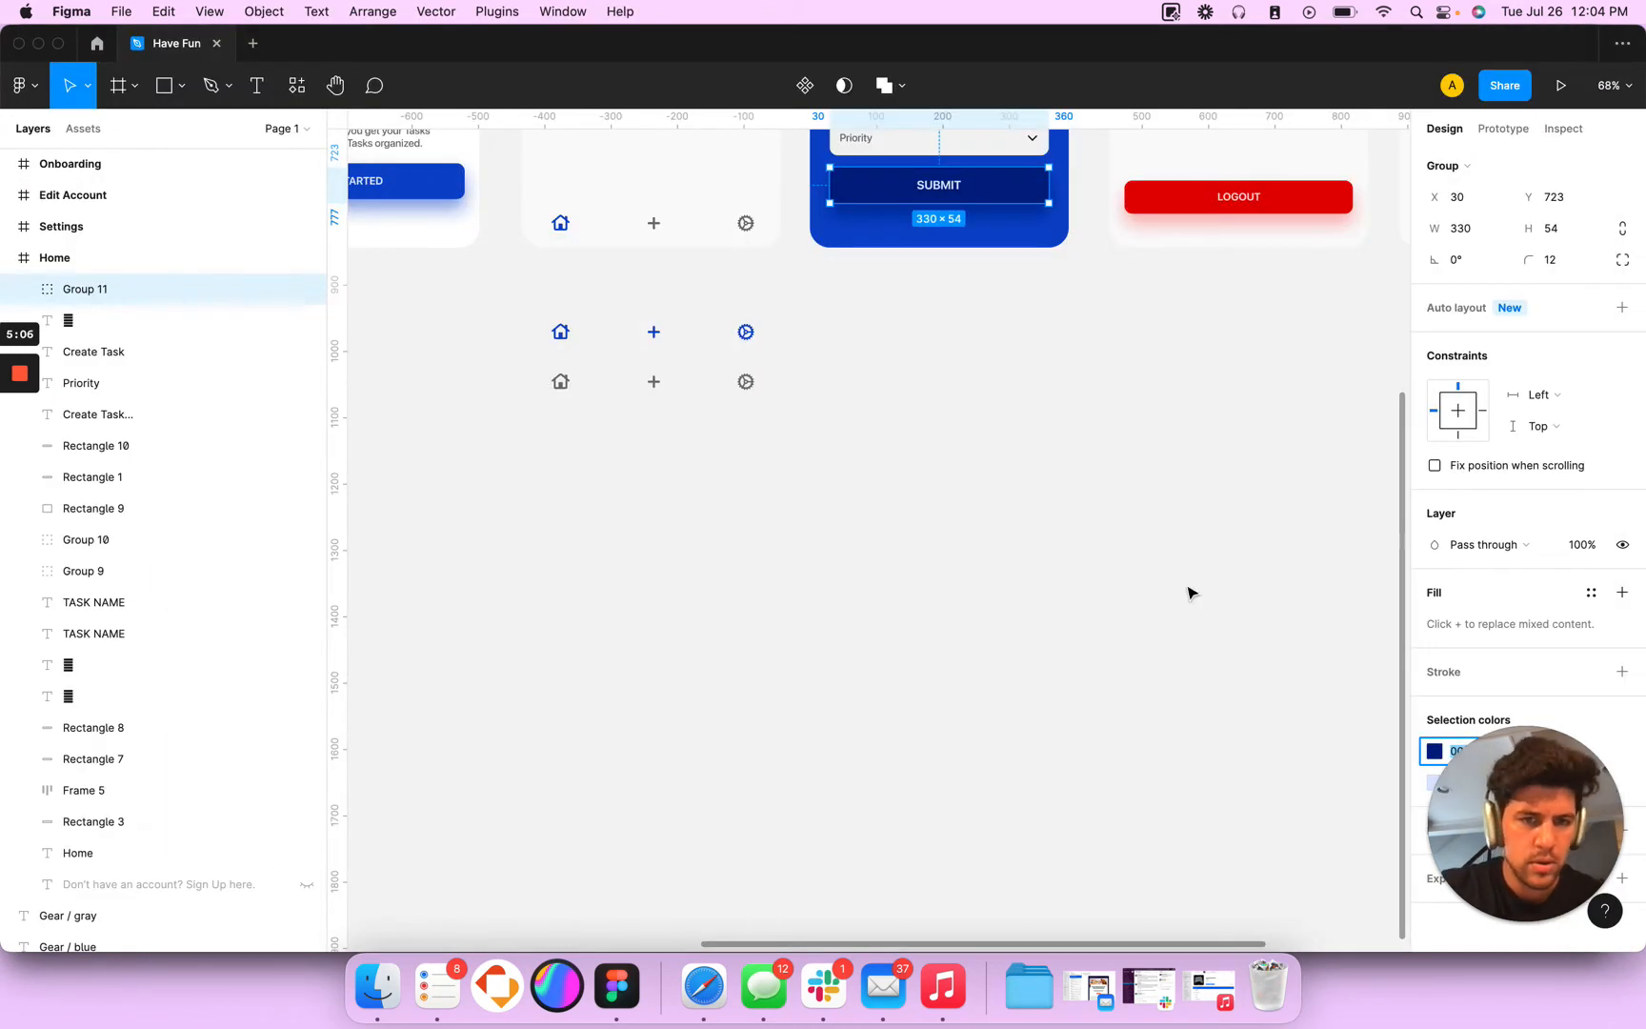
pyautogui.hscroll(5, 1201, 503)
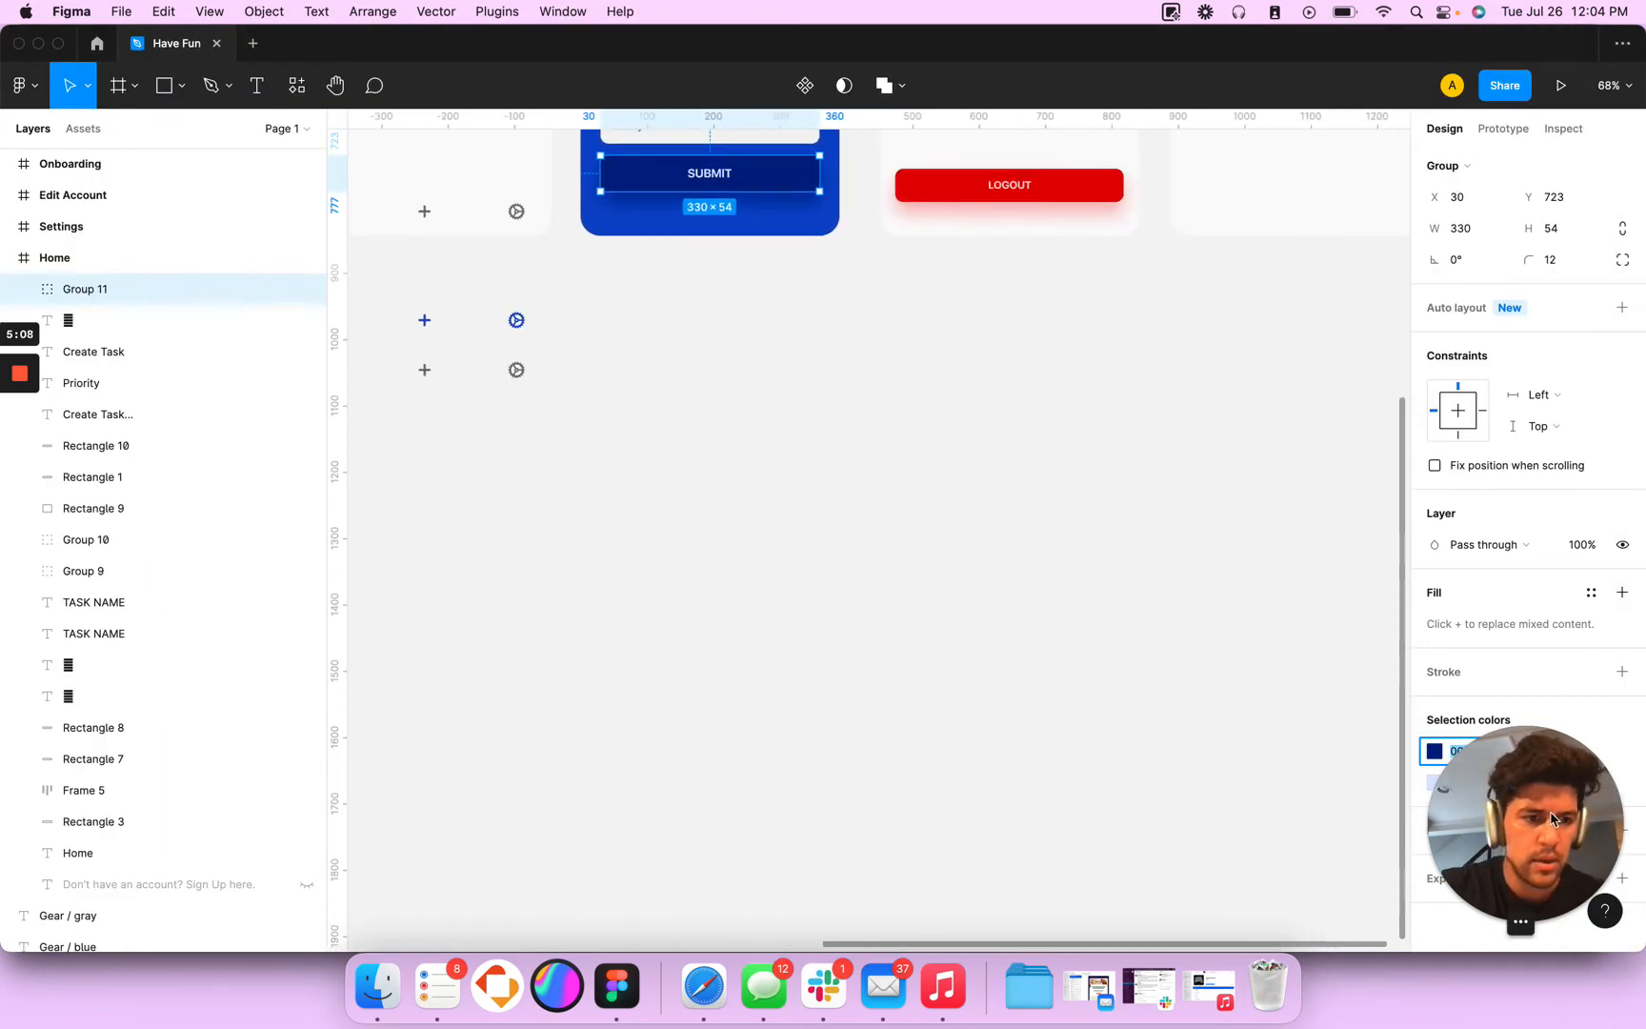
pyautogui.doubleClick(791, 185)
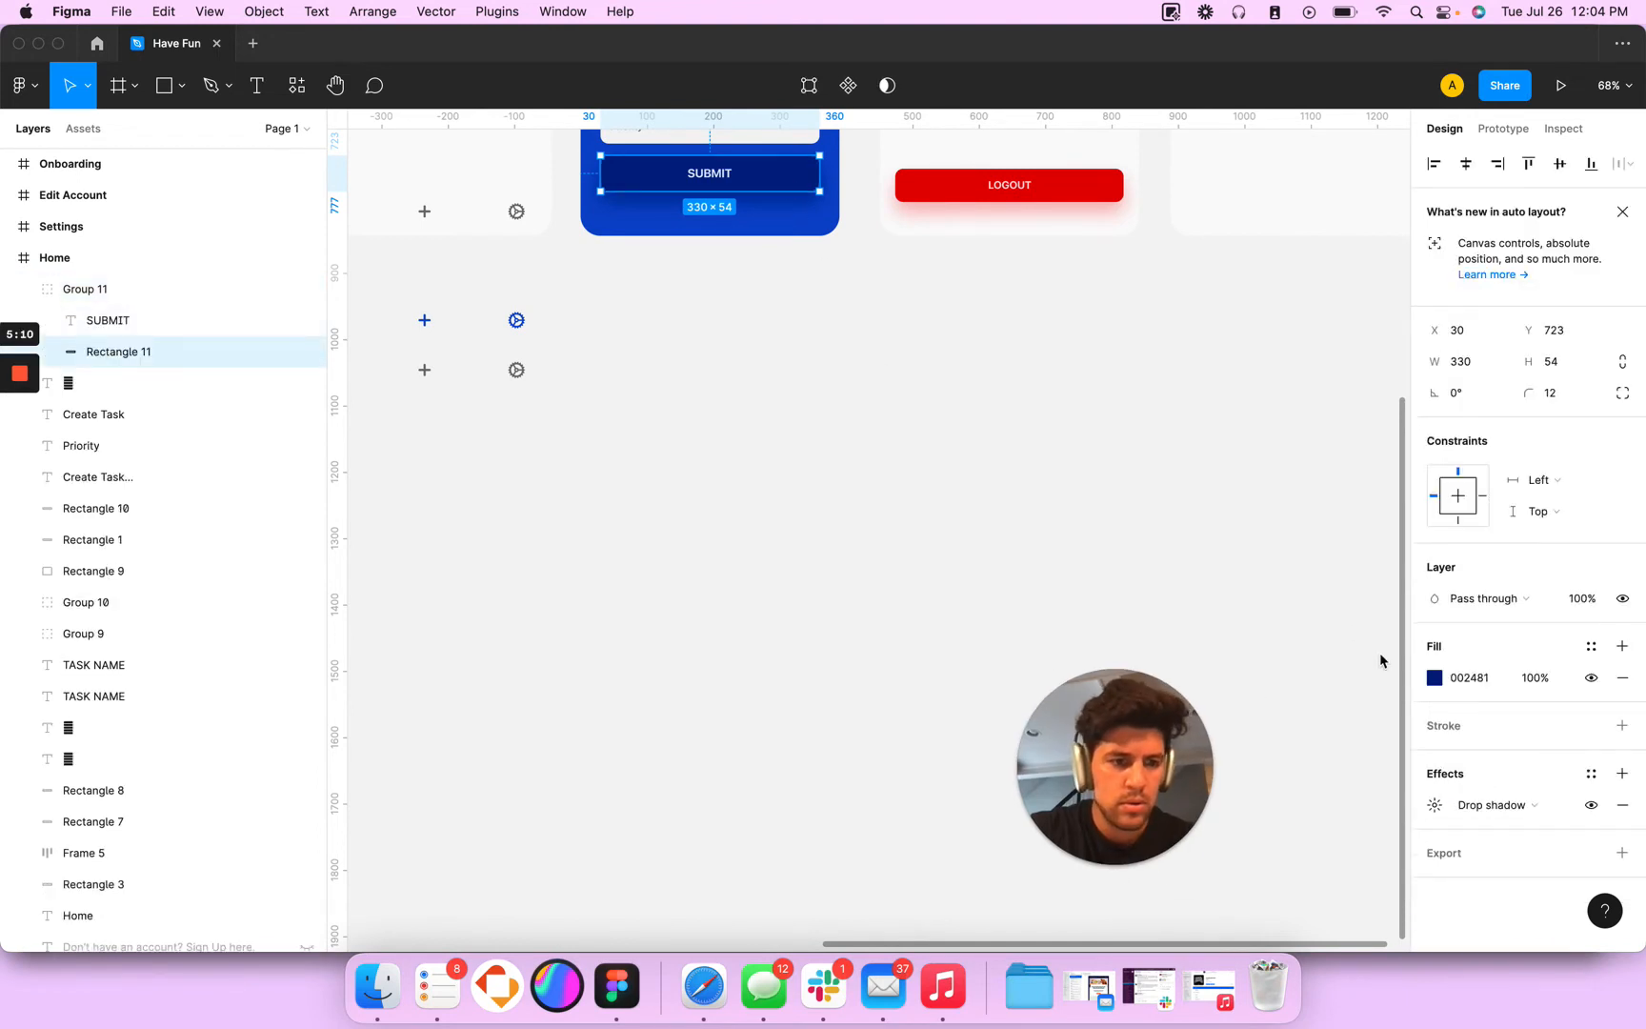
pyautogui.click(1428, 809)
pyautogui.click(1229, 912)
pyautogui.press('super+c')
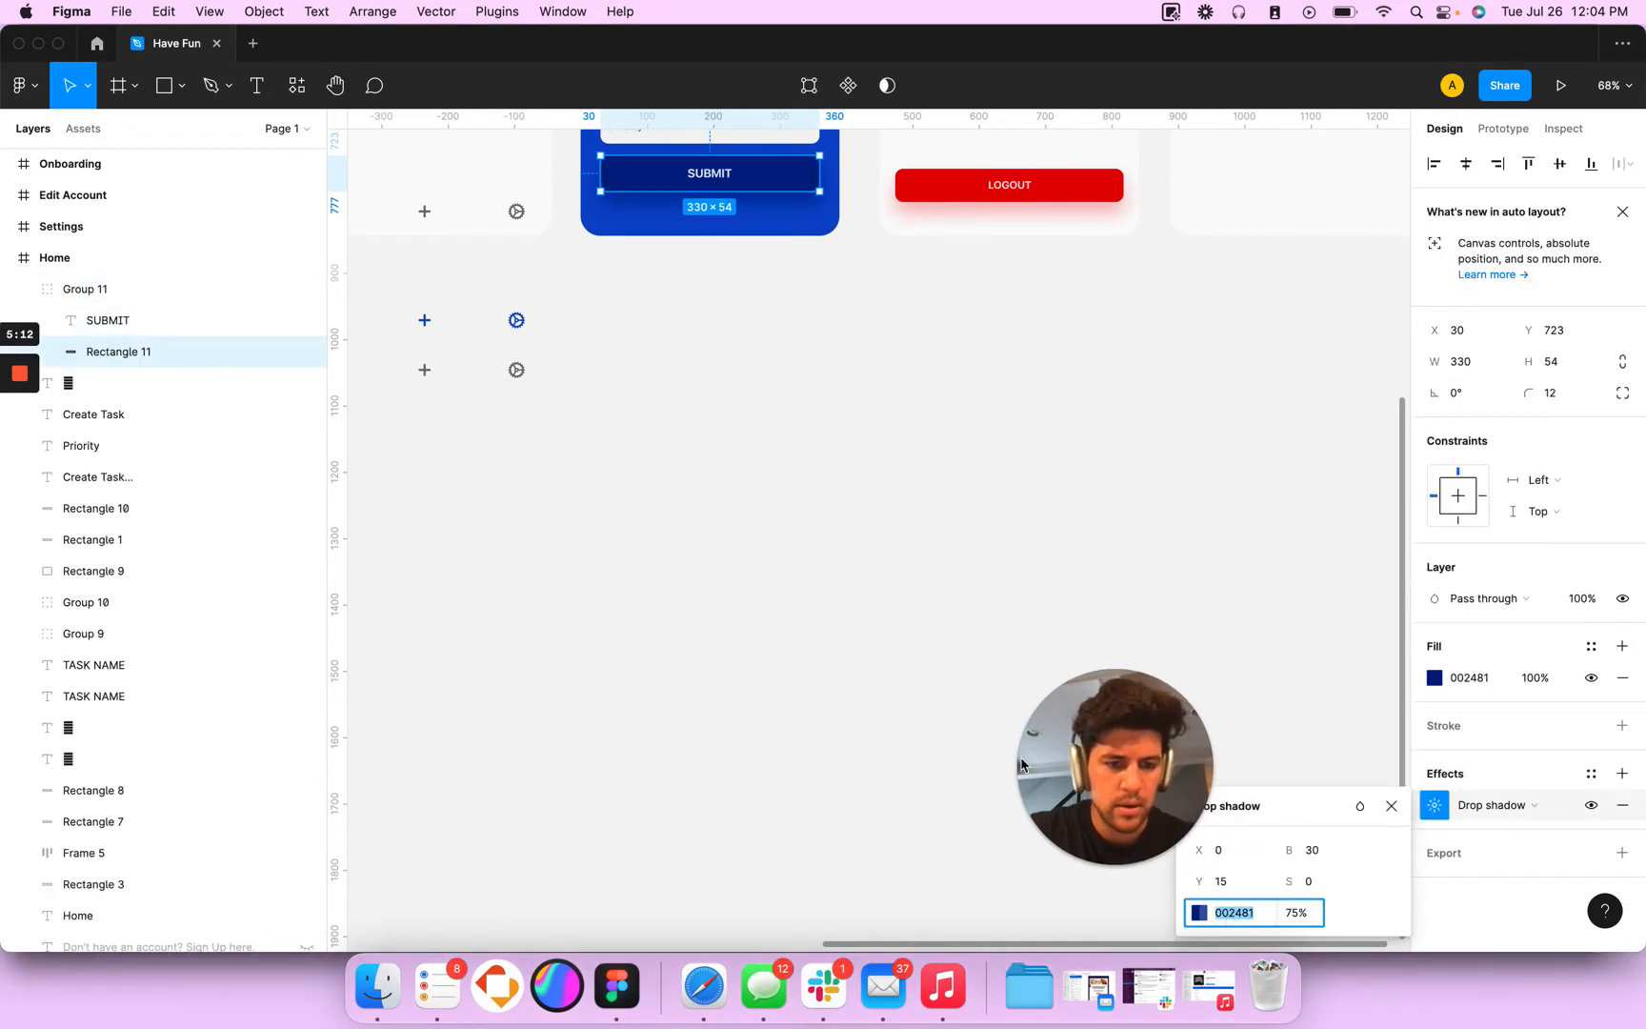
# - Back in Adalo, set the SUBMIT rectangle's shadow colour to 002481 with an opacity of 75
pyautogui.press('super+Tab')
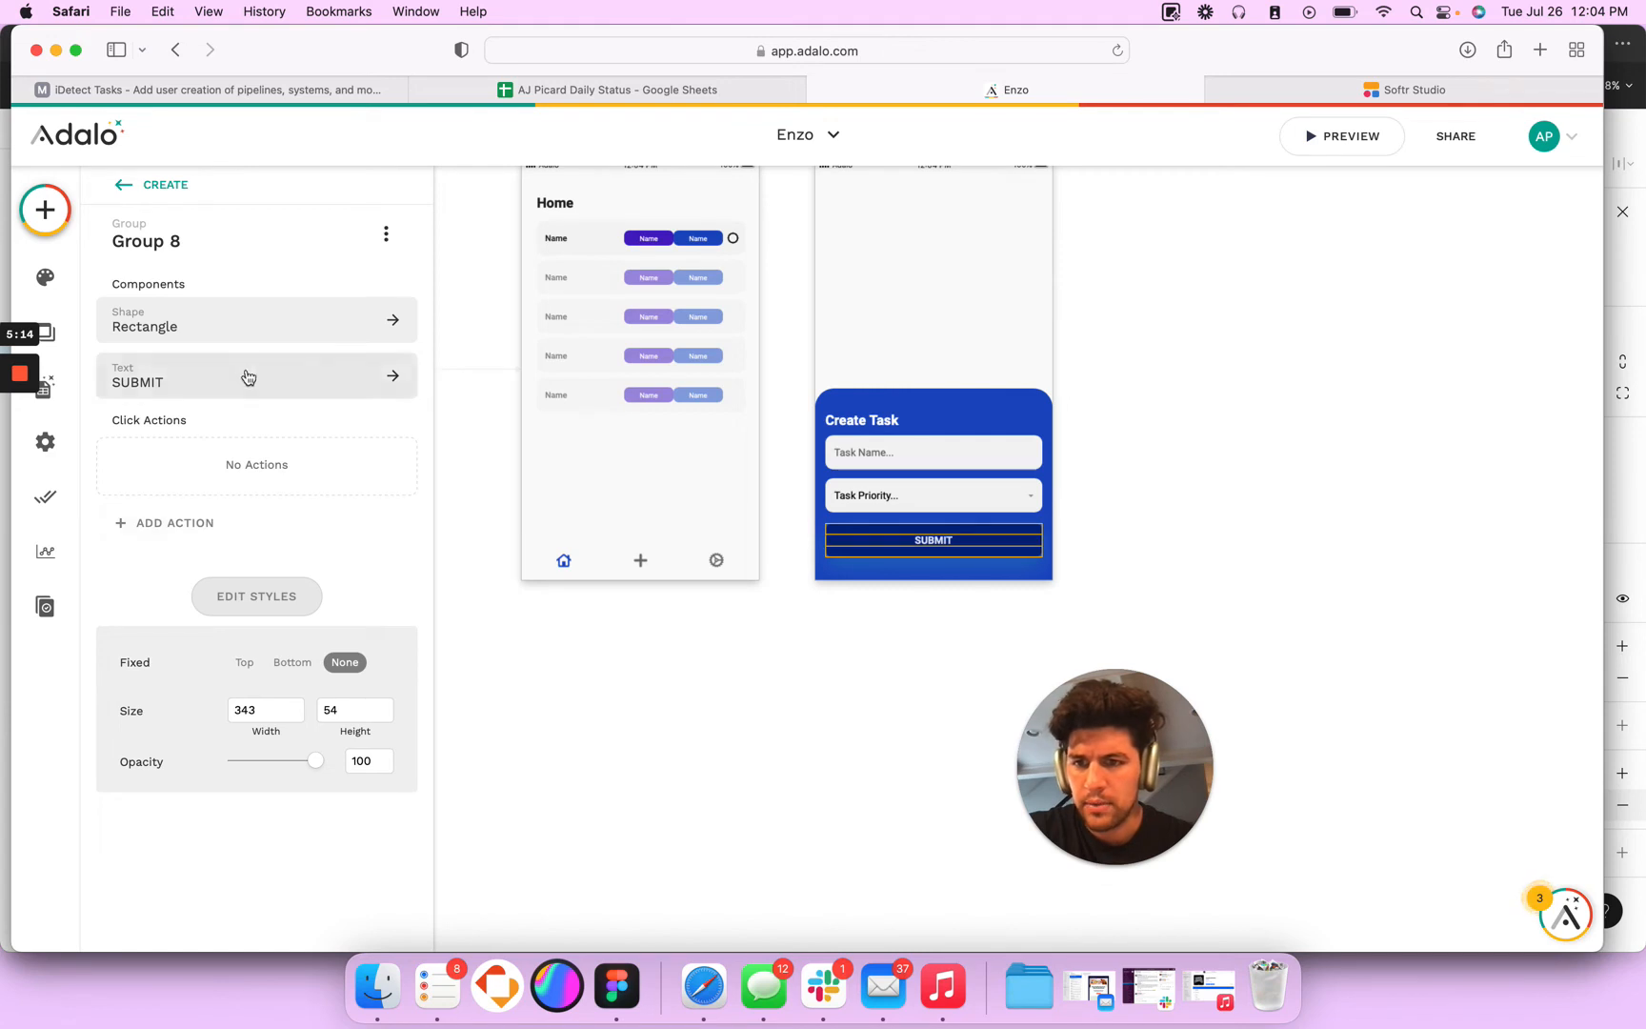
pyautogui.click(237, 338)
pyautogui.scroll(-2, 279, 902)
pyautogui.scroll(-1, 280, 903)
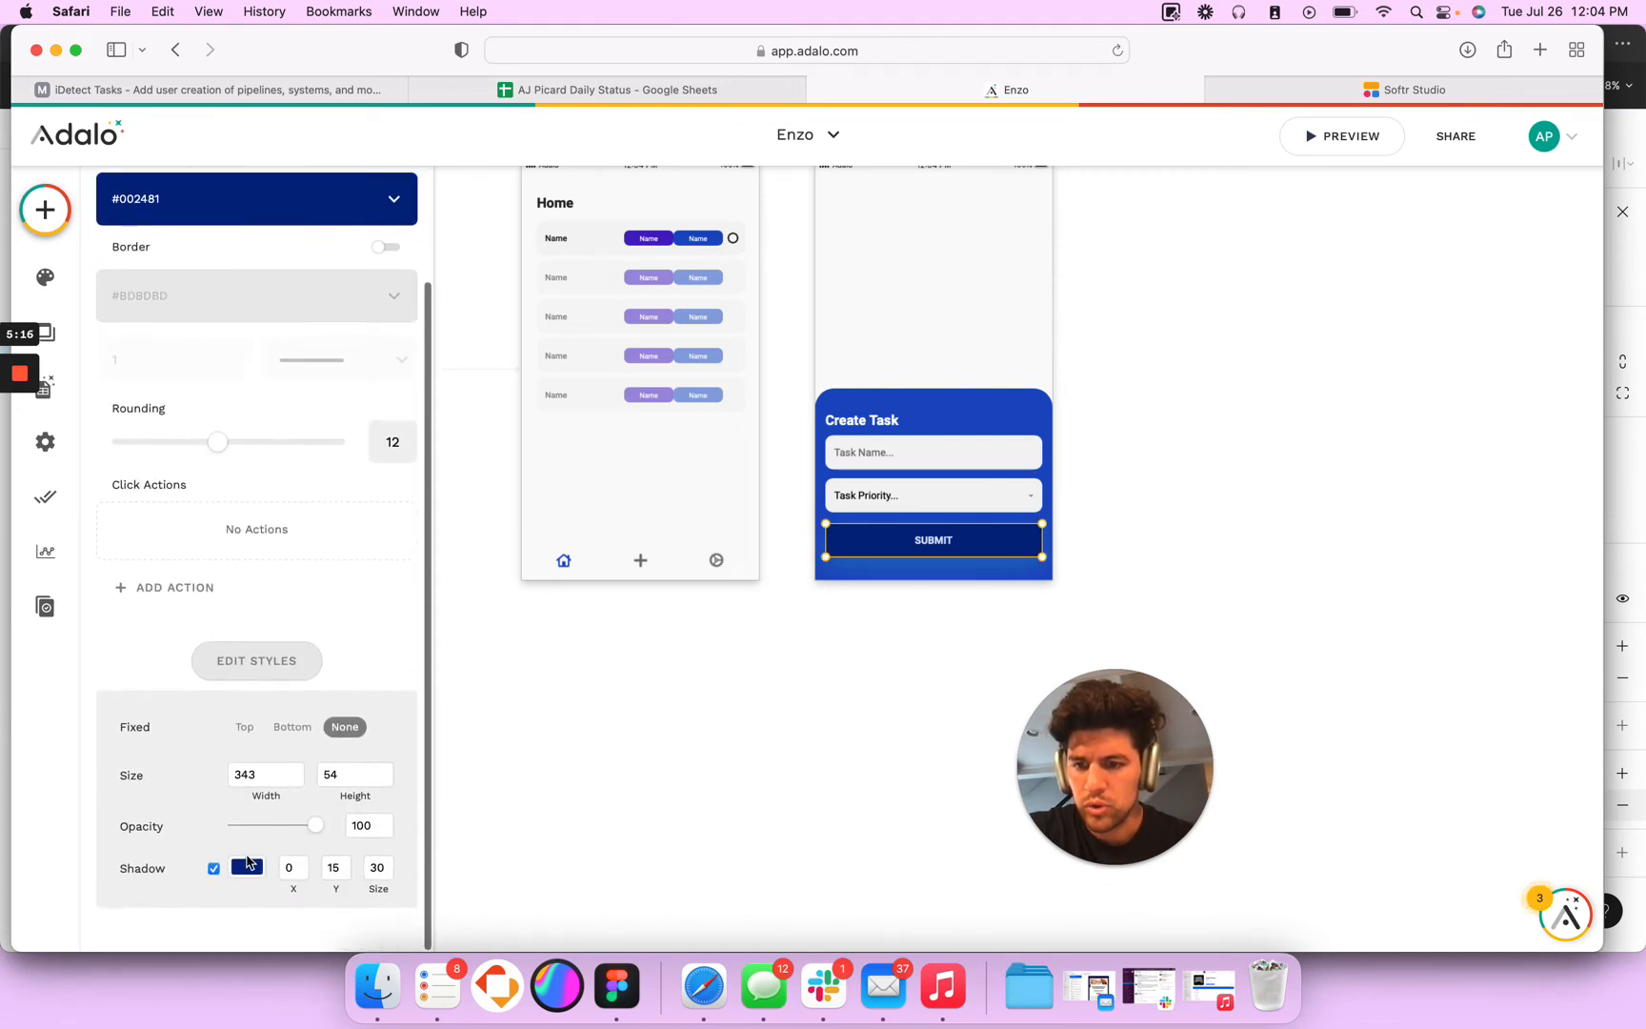
pyautogui.click(255, 868)
pyautogui.doubleClick(313, 856)
pyautogui.press('super+v')
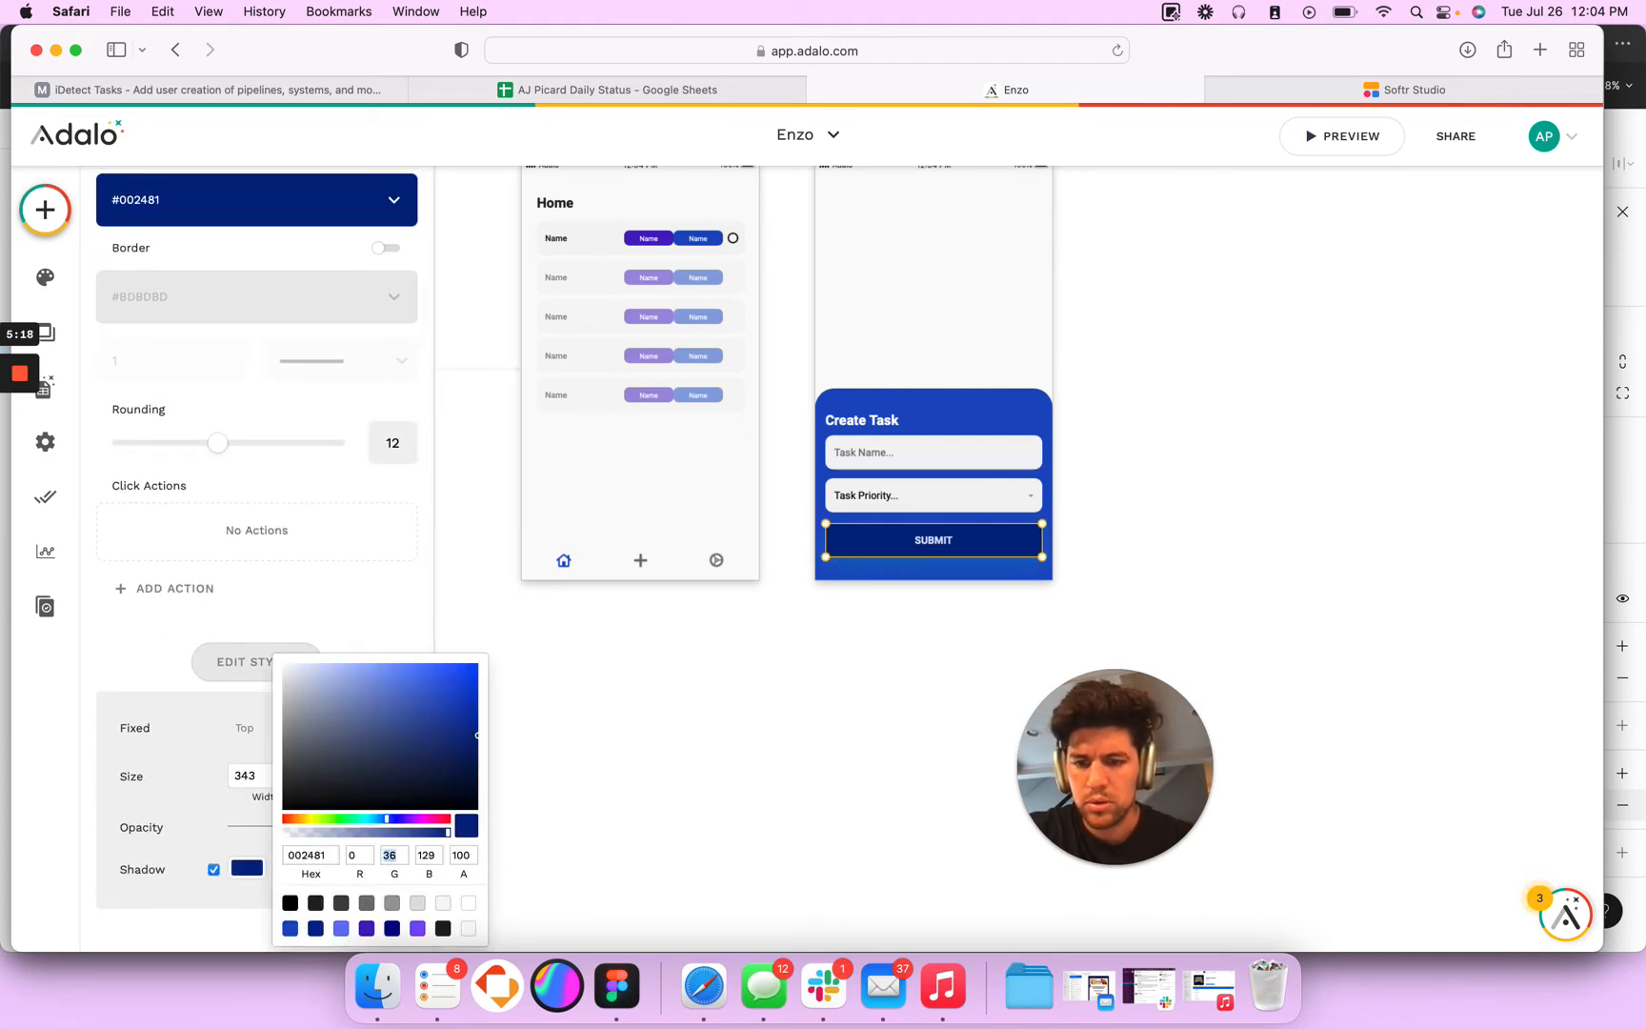
pyautogui.write('75')
pyautogui.press('Return')
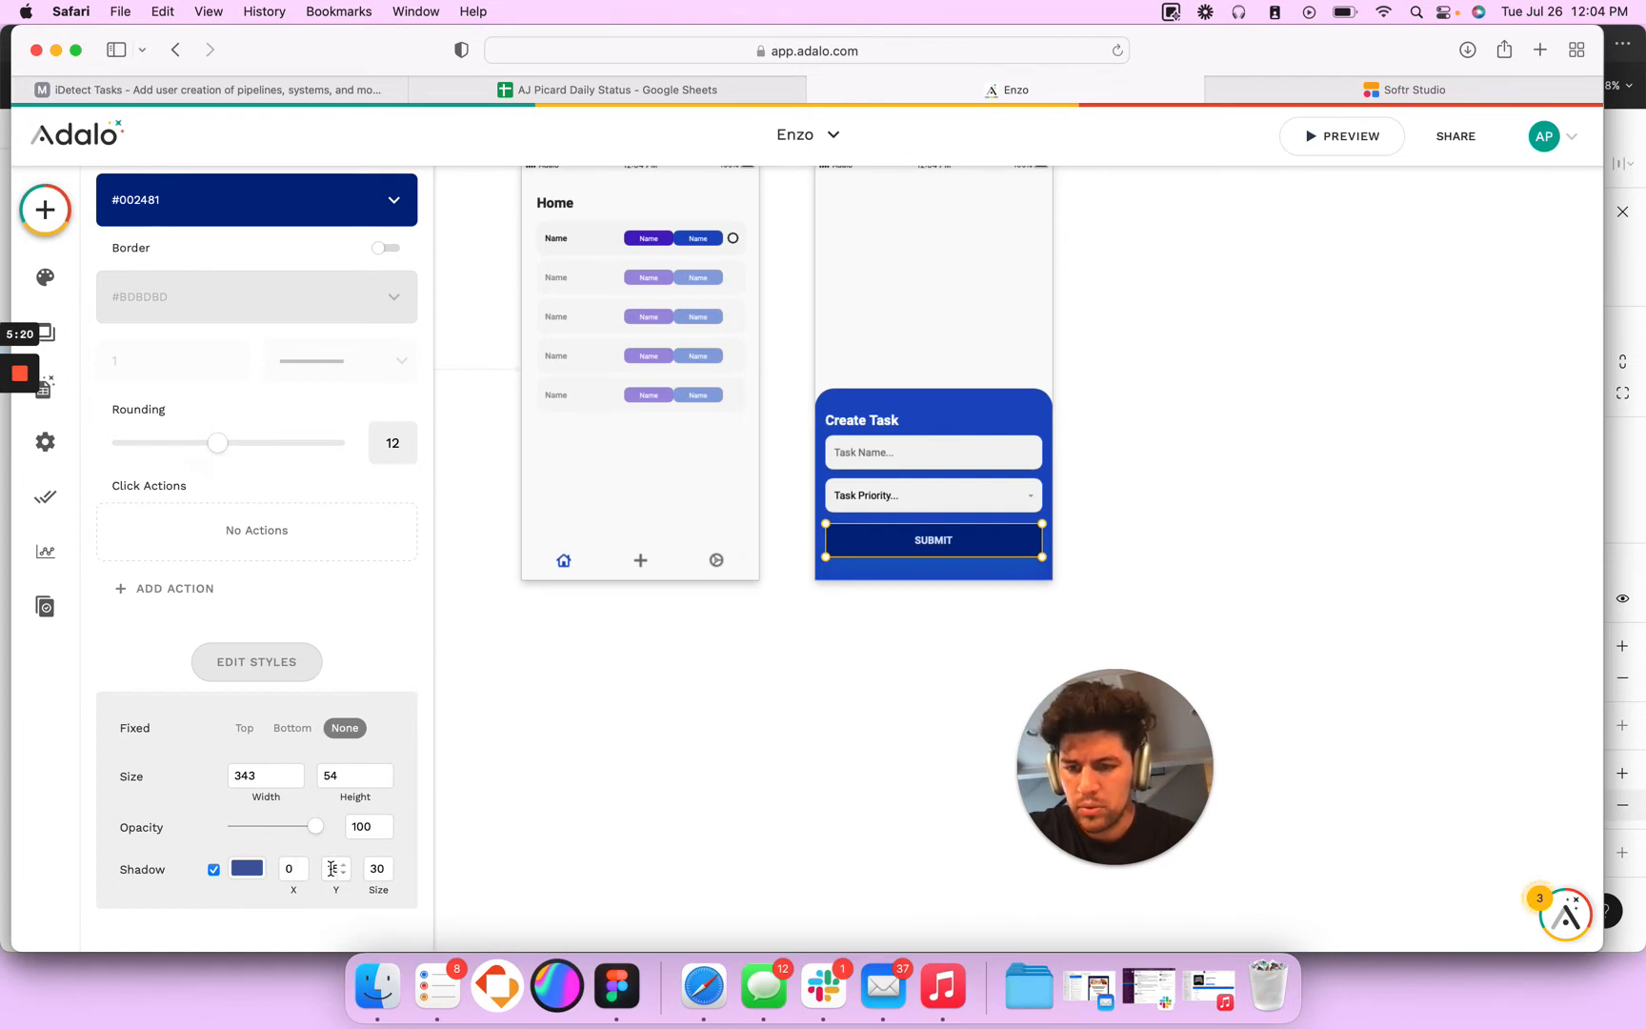
pyautogui.click(793, 682)
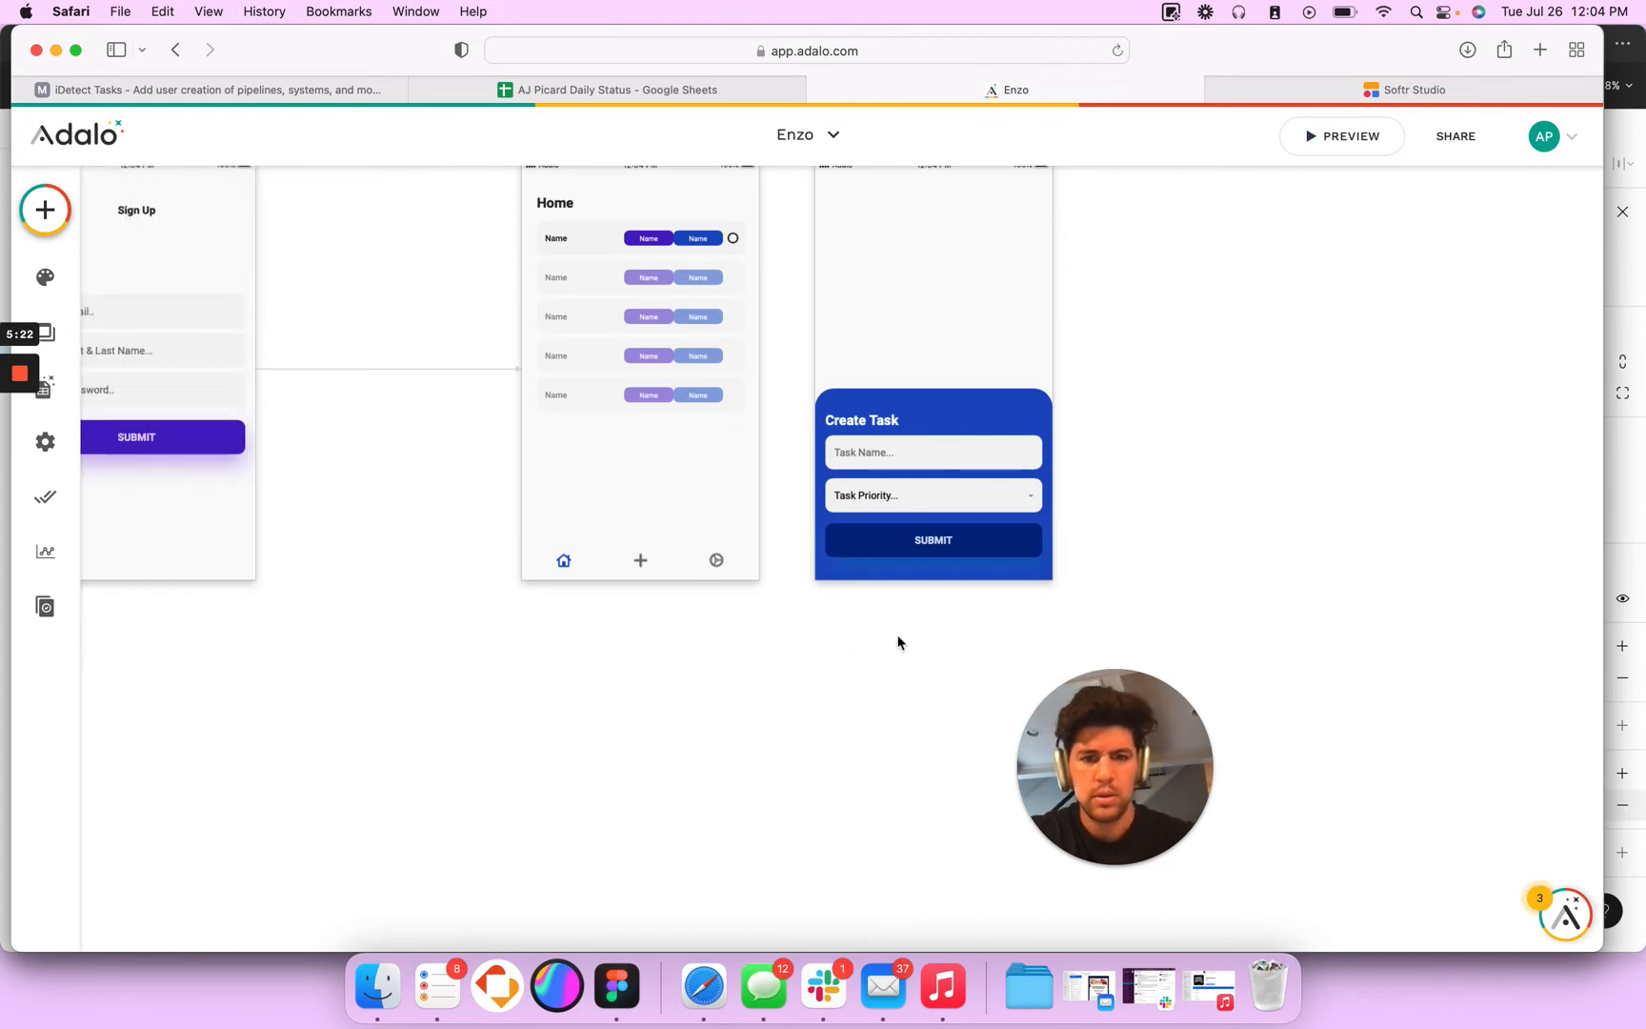
# - Review the shadow settings of the SUBMIT button's rectangle
pyautogui.click(985, 545)
pyautogui.click(987, 539)
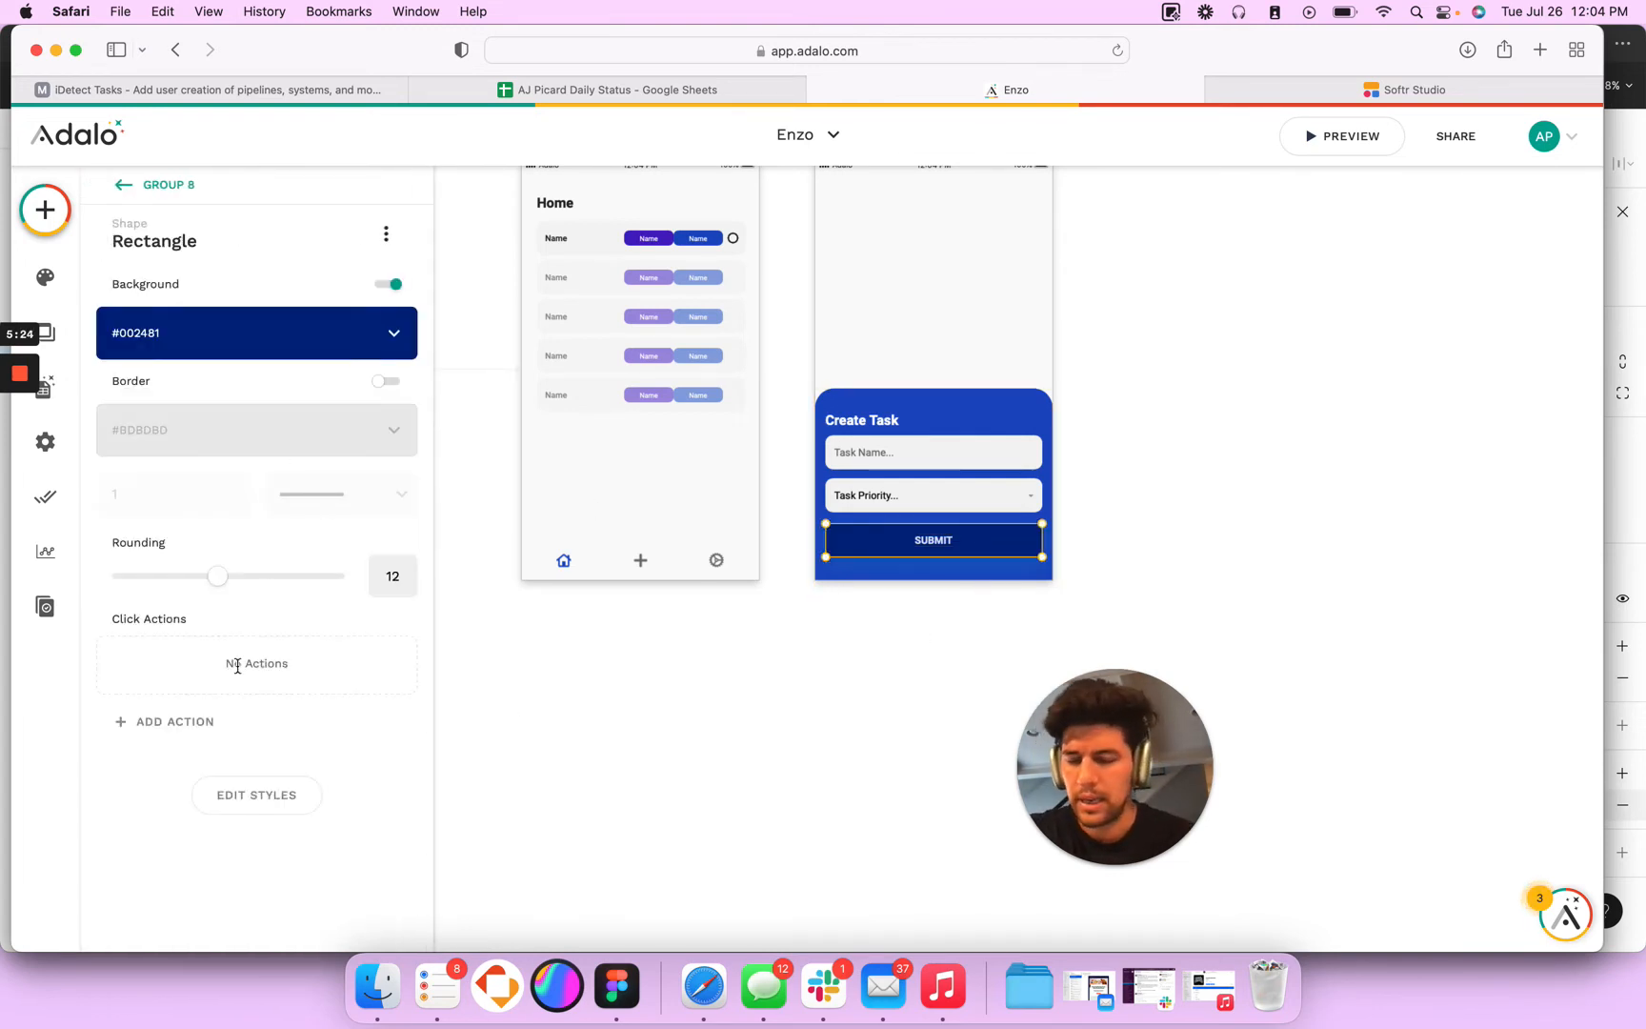
pyautogui.click(257, 794)
pyautogui.scroll(-3, 220, 857)
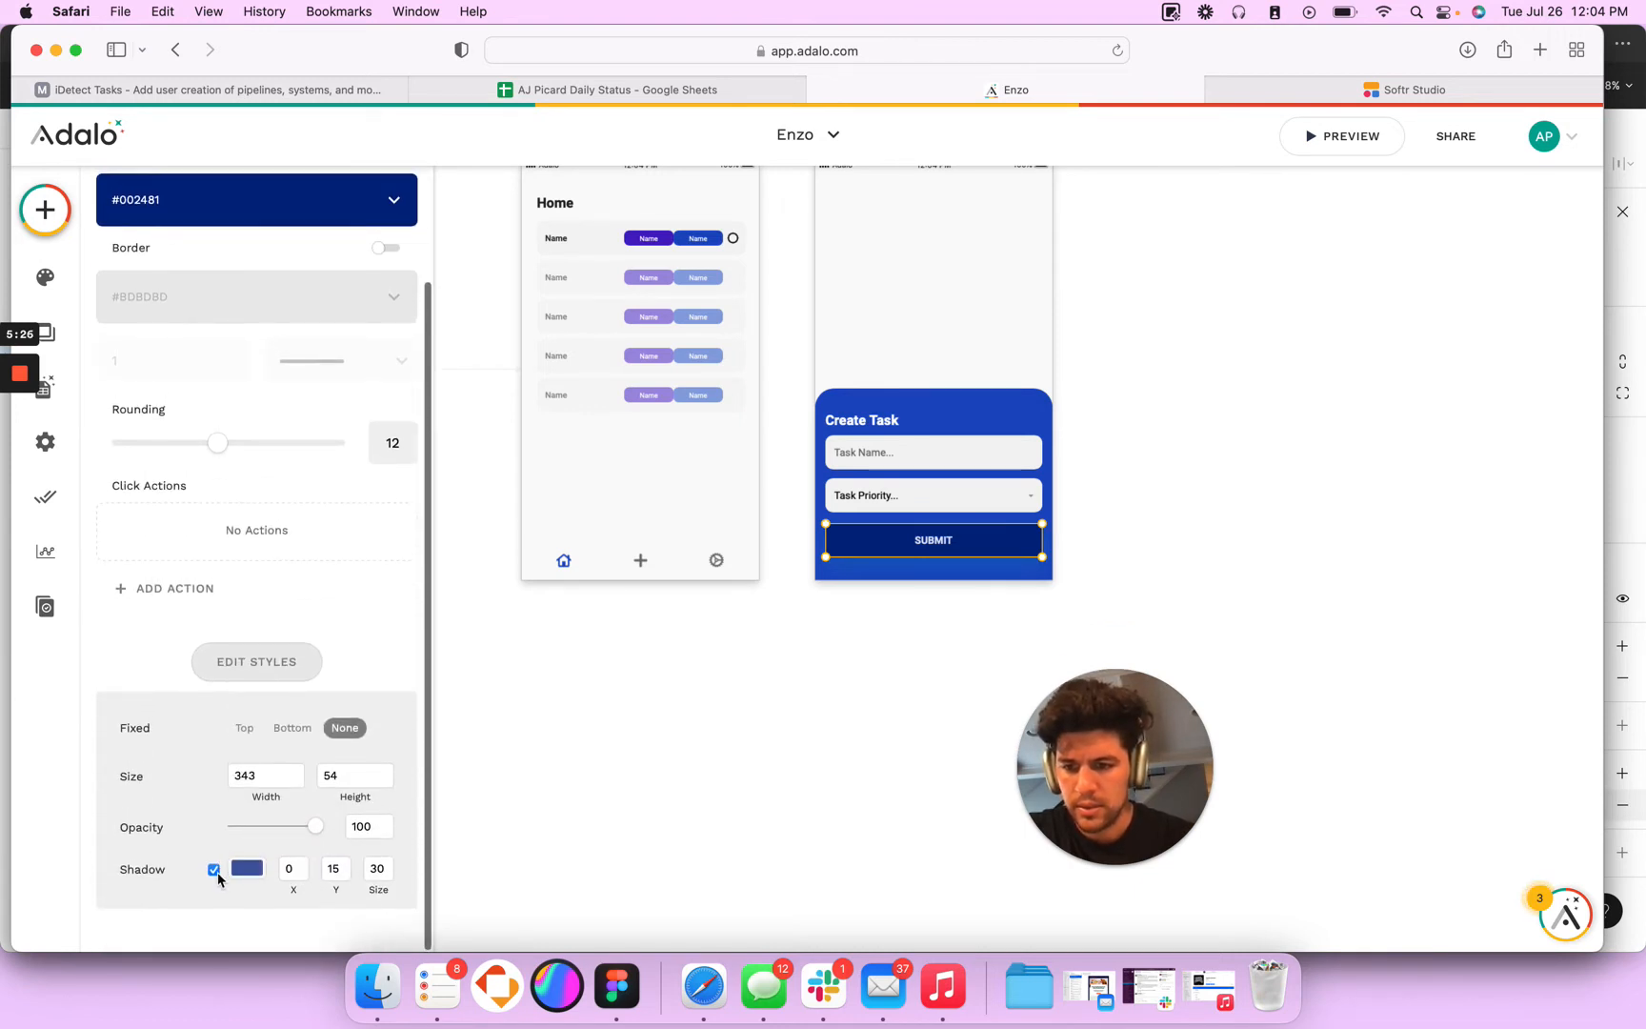
# - Examine the text style of the SUBMIT label and the settings of its background rectangle on the Create screen
pyautogui.click(706, 632)
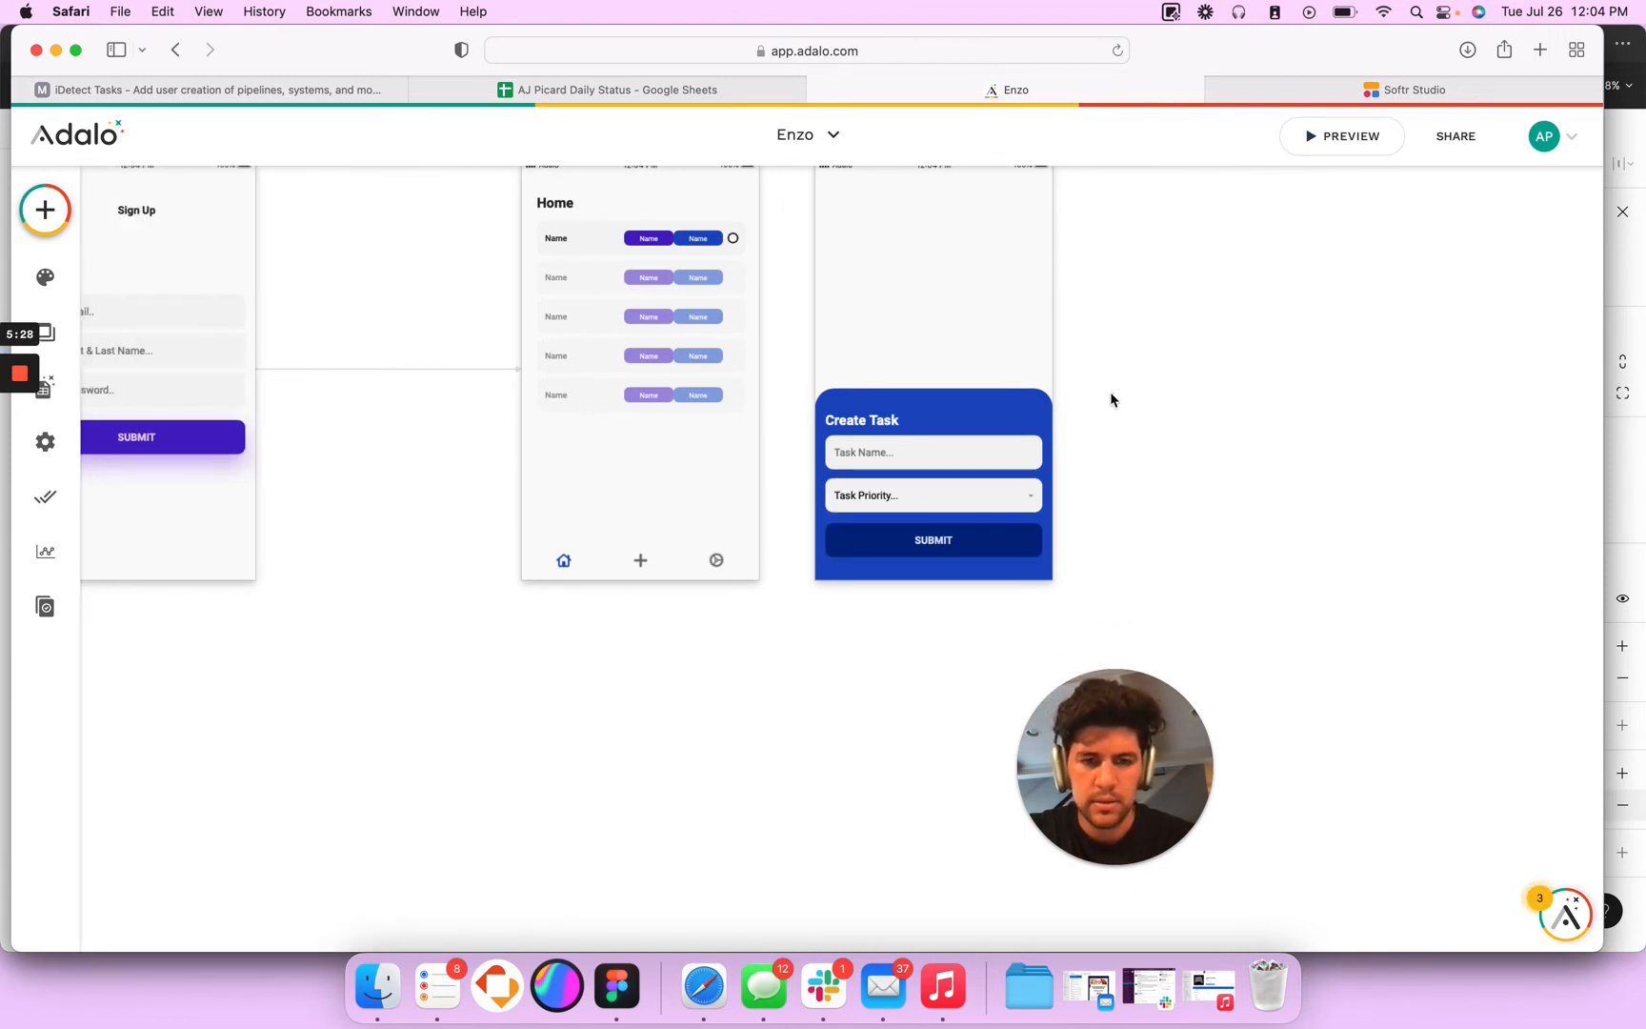
pyautogui.hscroll(1, 1109, 396)
pyautogui.click(891, 547)
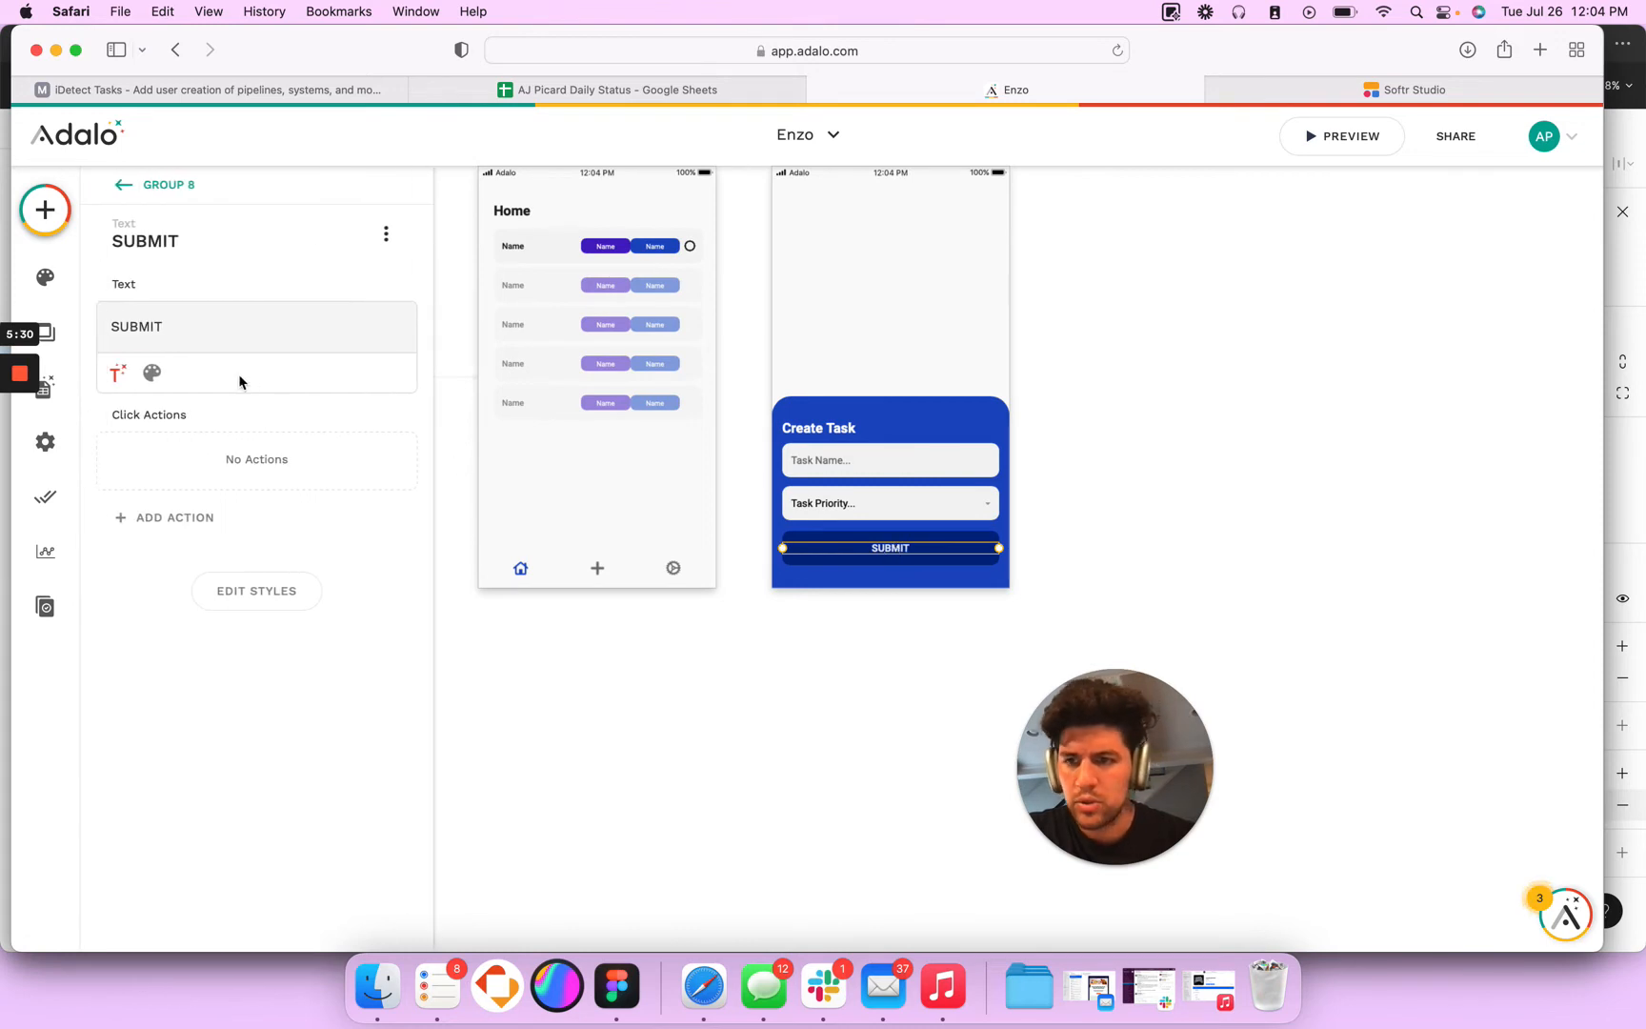
pyautogui.click(252, 372)
pyautogui.click(229, 620)
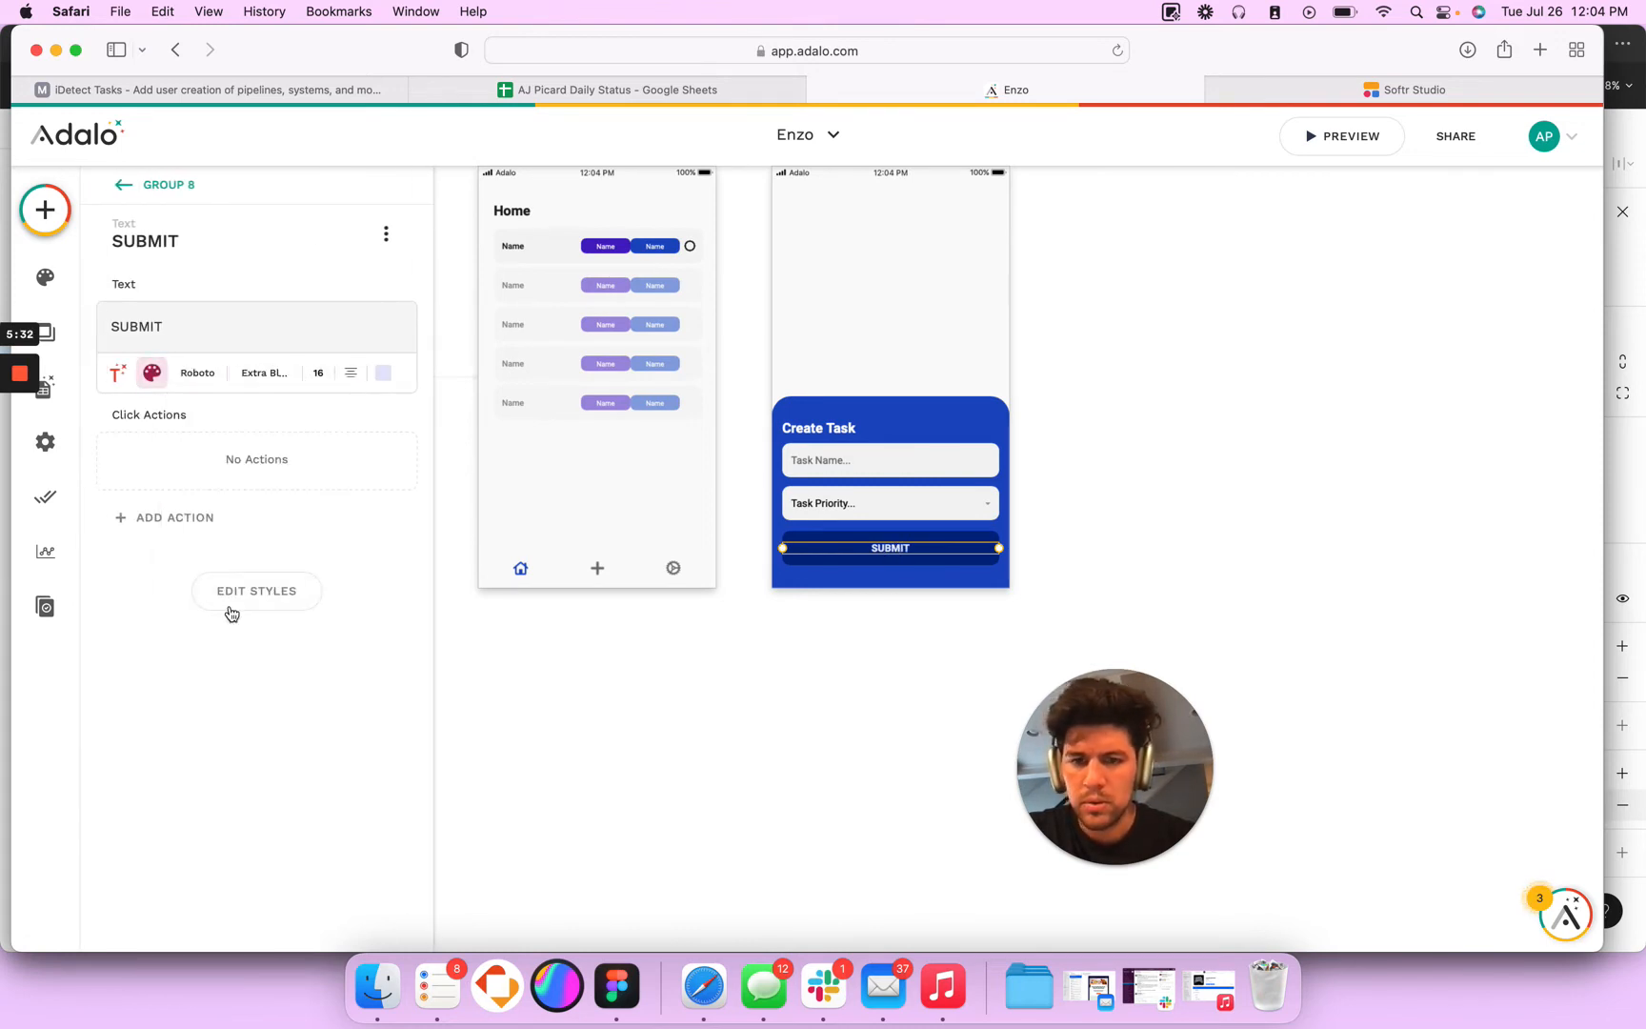
pyautogui.click(613, 684)
pyautogui.hscroll(-2, 986, 592)
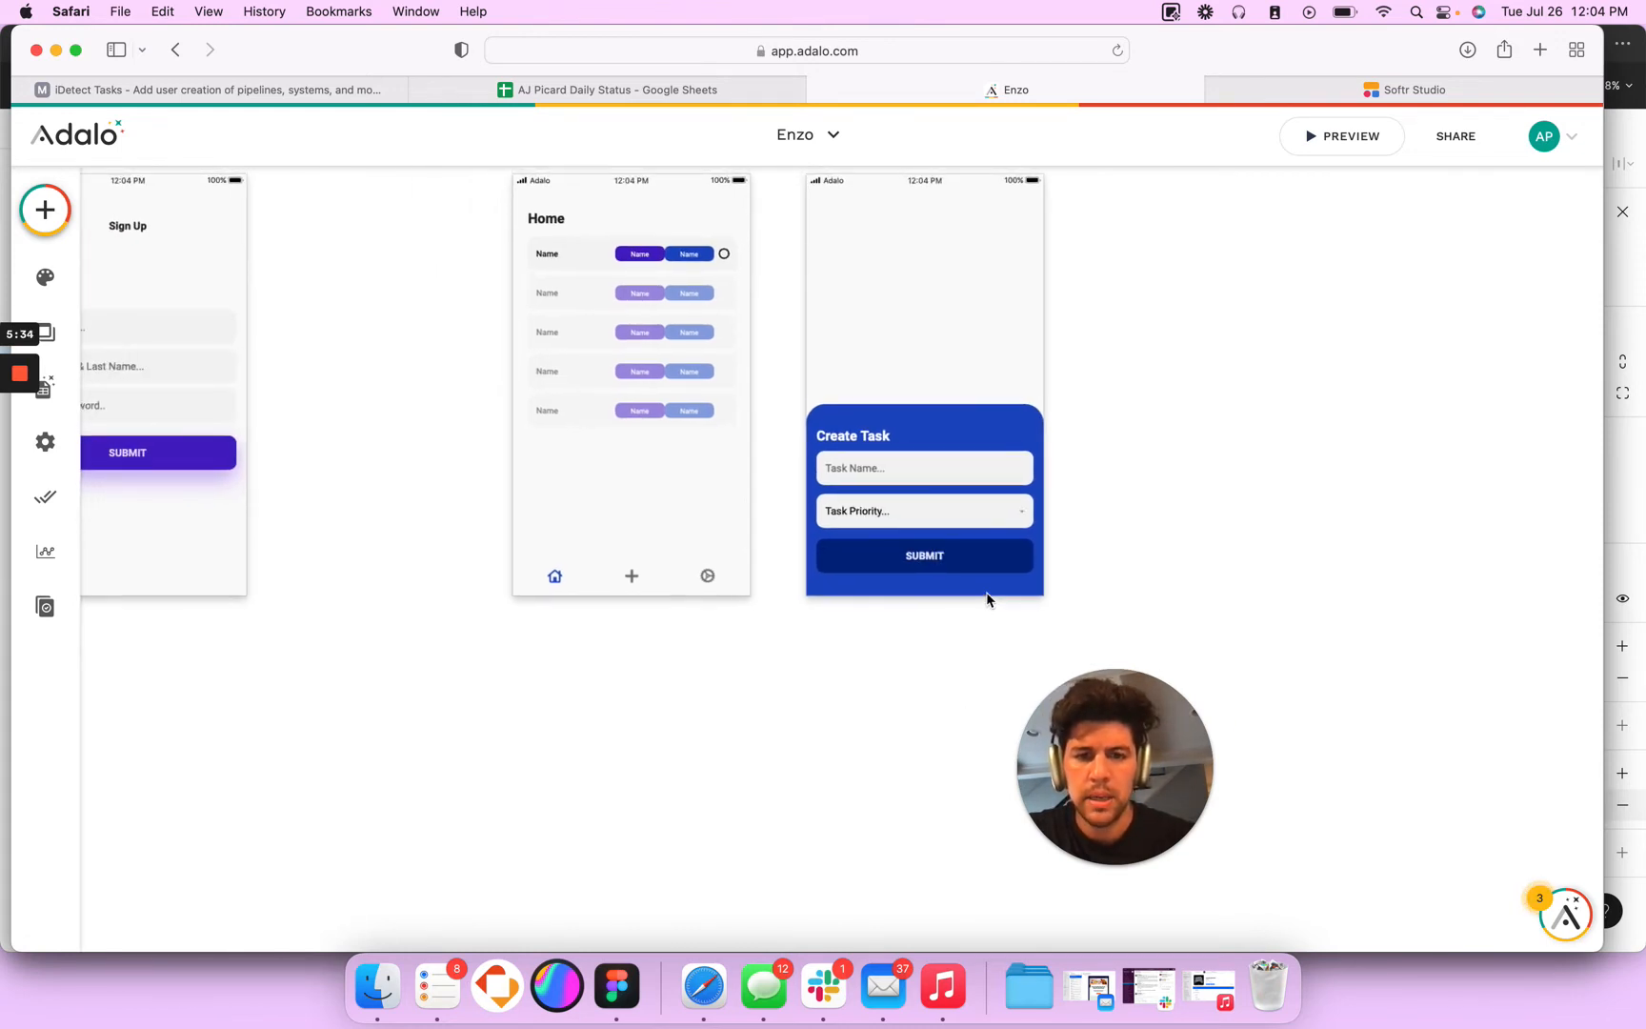
pyautogui.click(881, 495)
pyautogui.click(1120, 519)
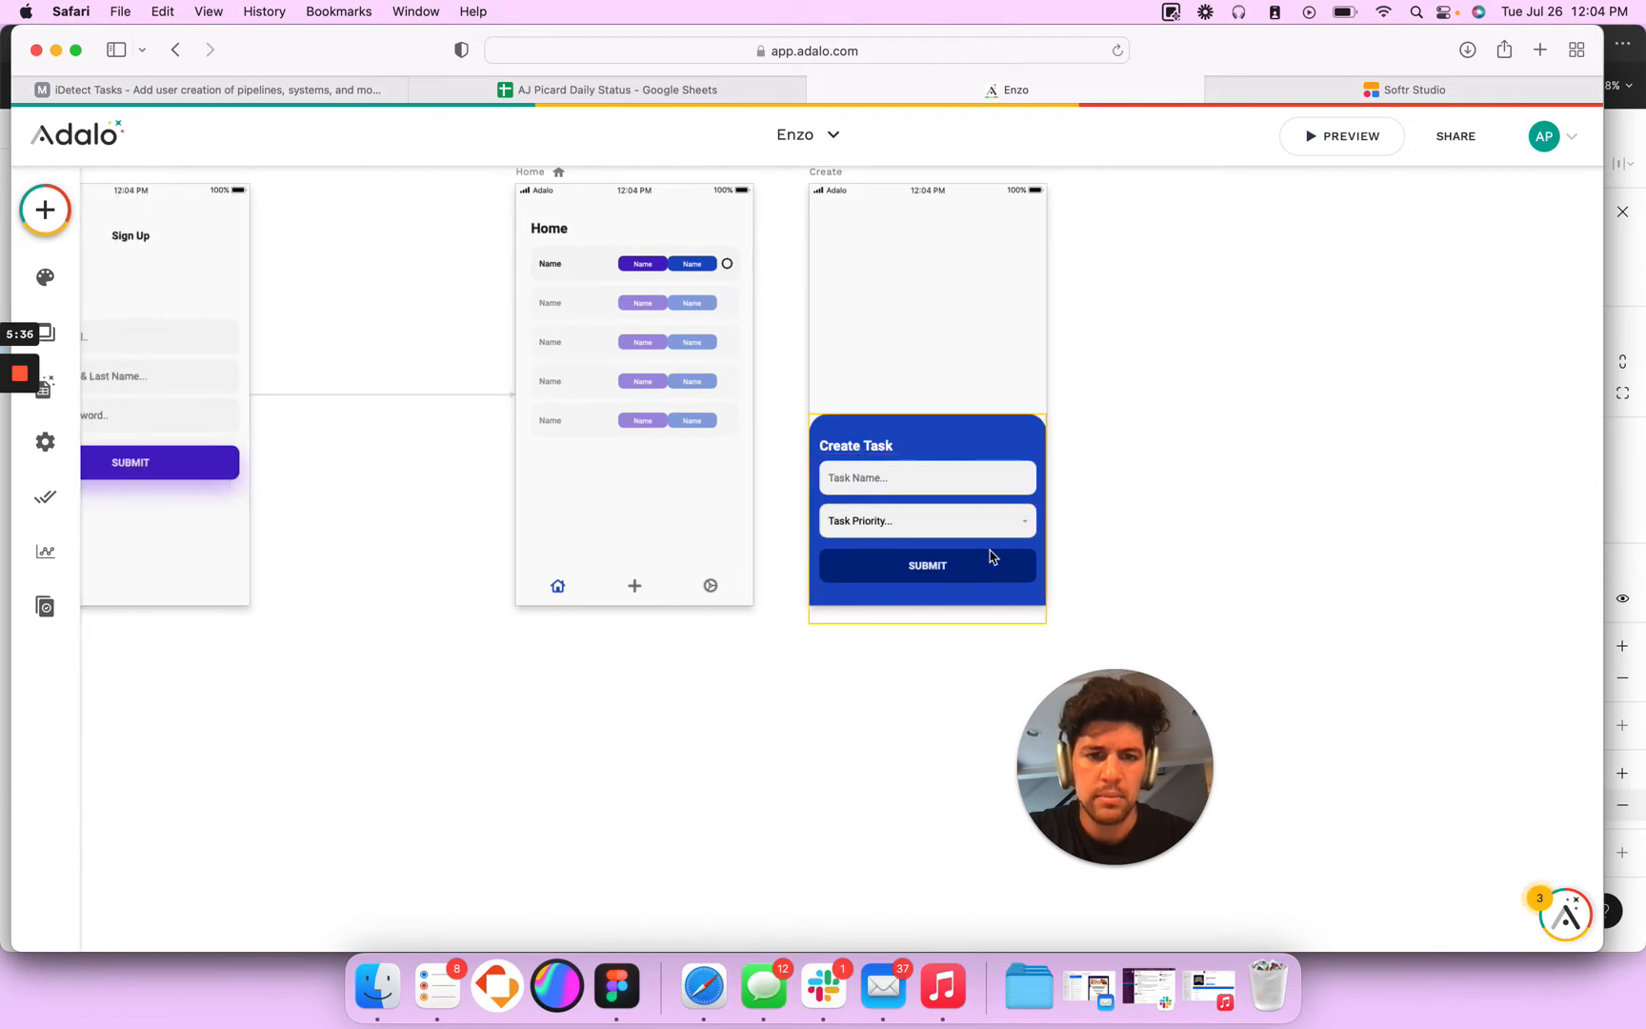
pyautogui.click(943, 566)
pyautogui.click(838, 574)
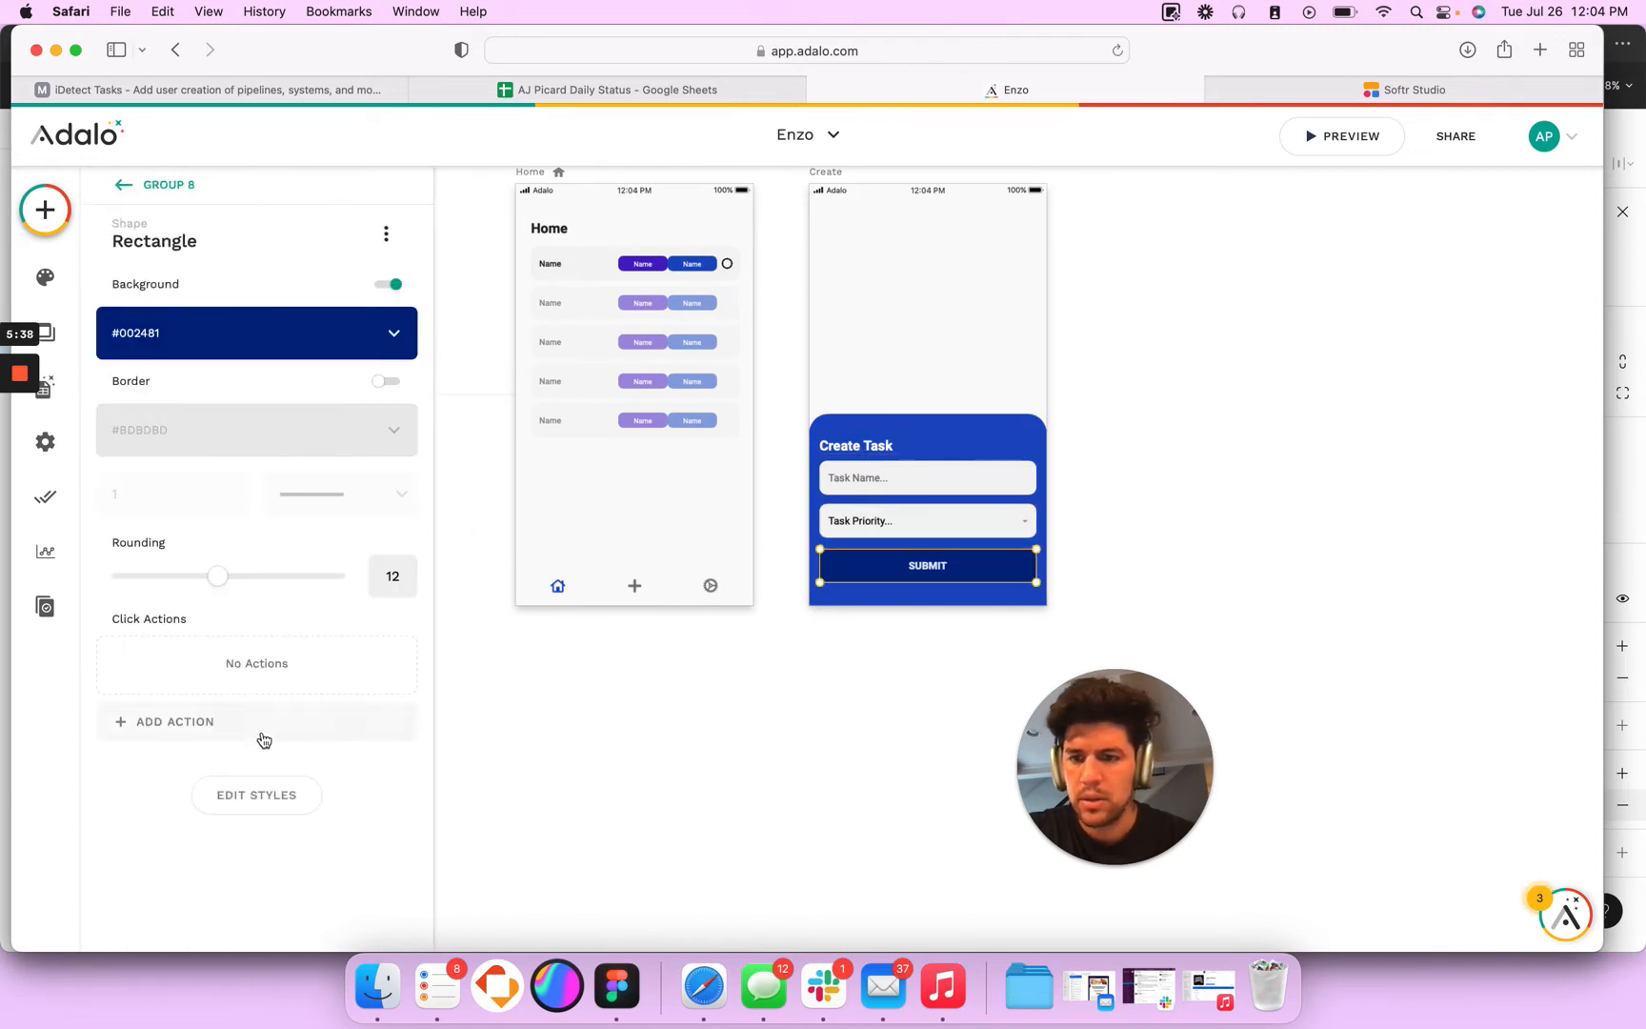
pyautogui.click(841, 721)
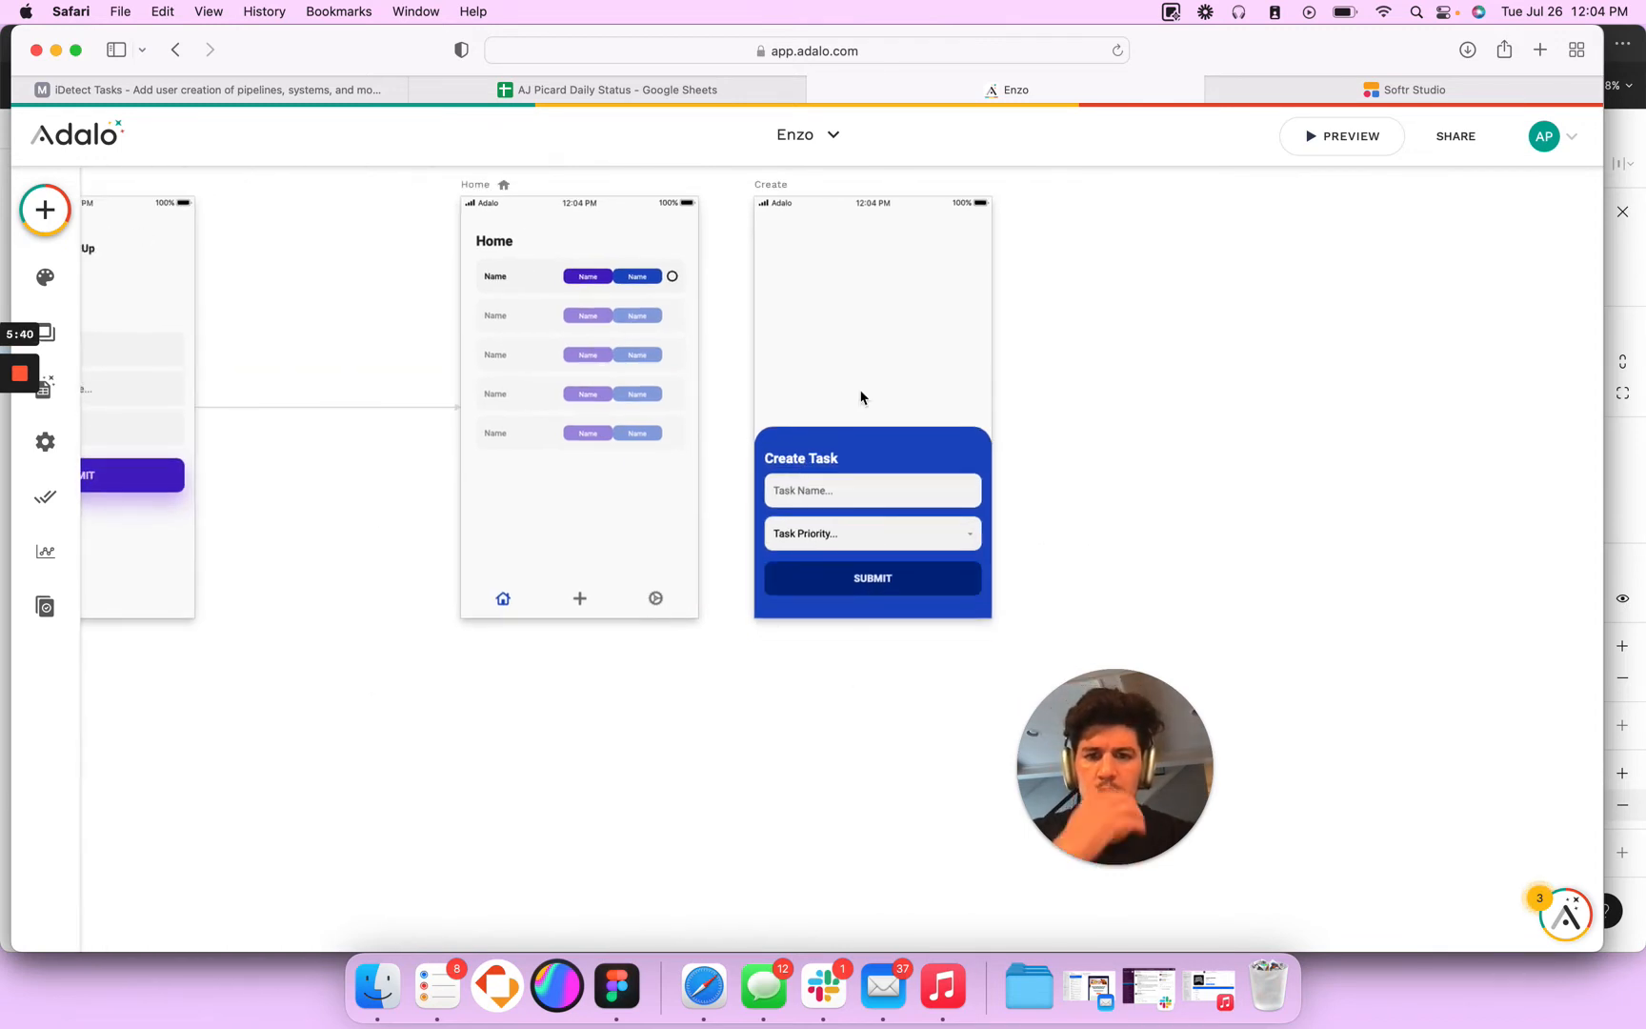
pyautogui.click(838, 576)
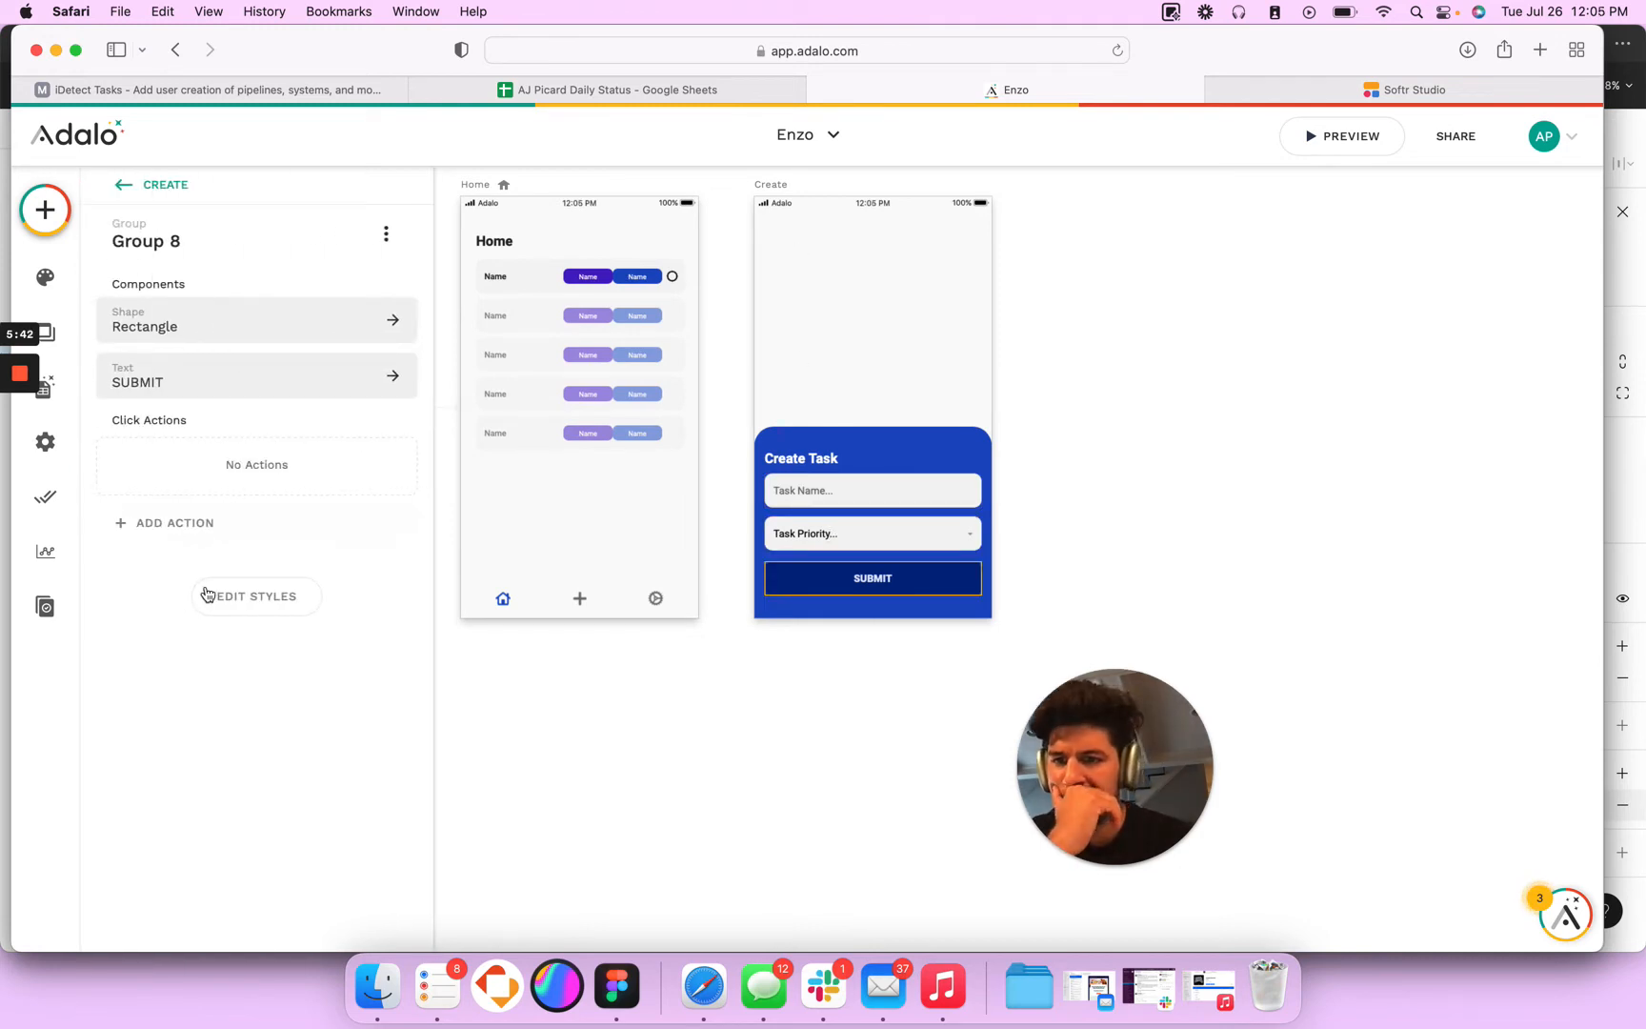
pyautogui.click(169, 522)
pyautogui.moveTo(197, 574)
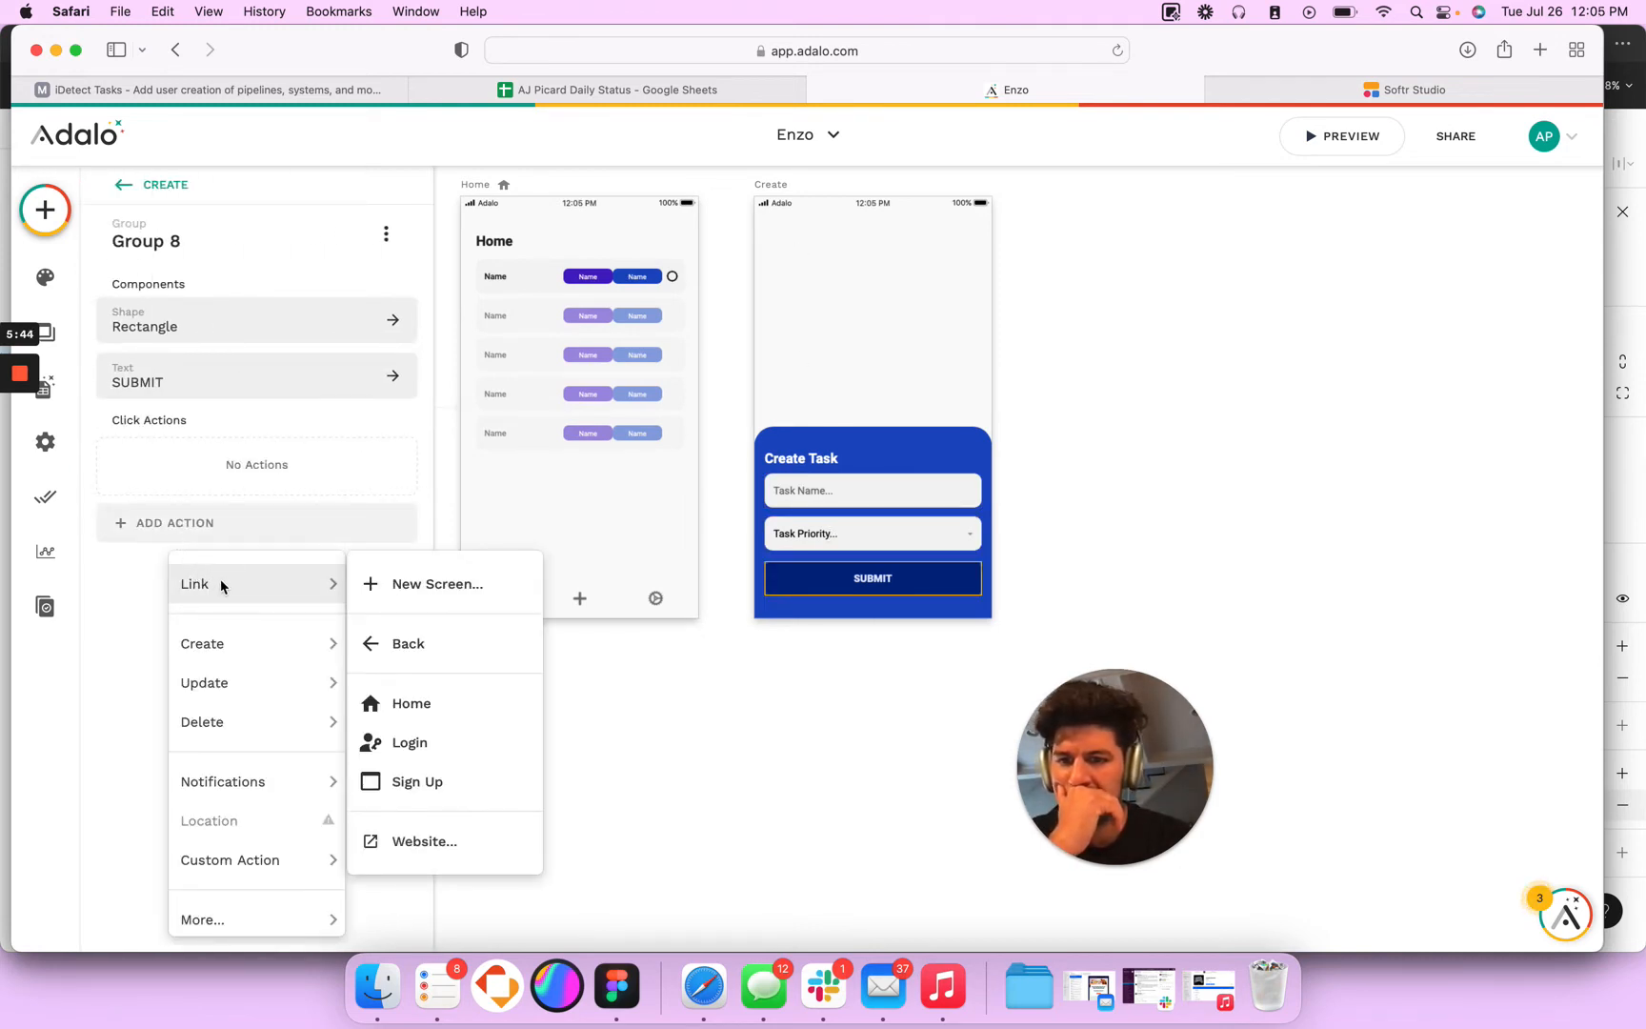
pyautogui.moveTo(217, 645)
pyautogui.click(420, 687)
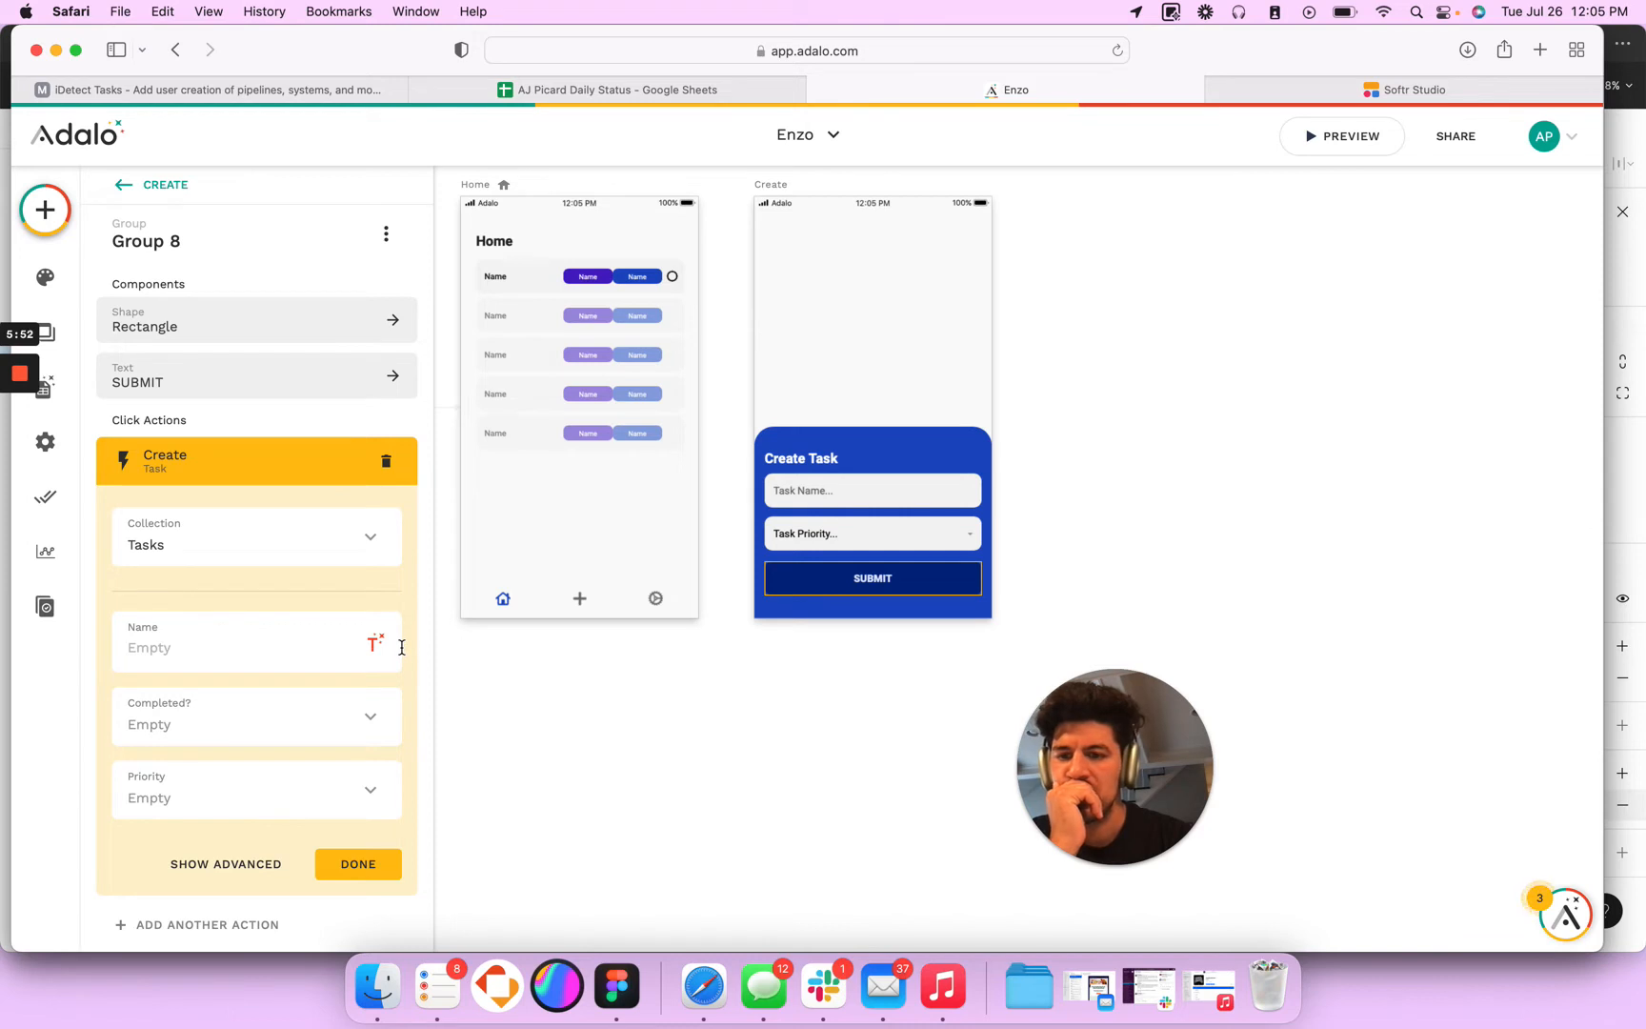
pyautogui.click(386, 464)
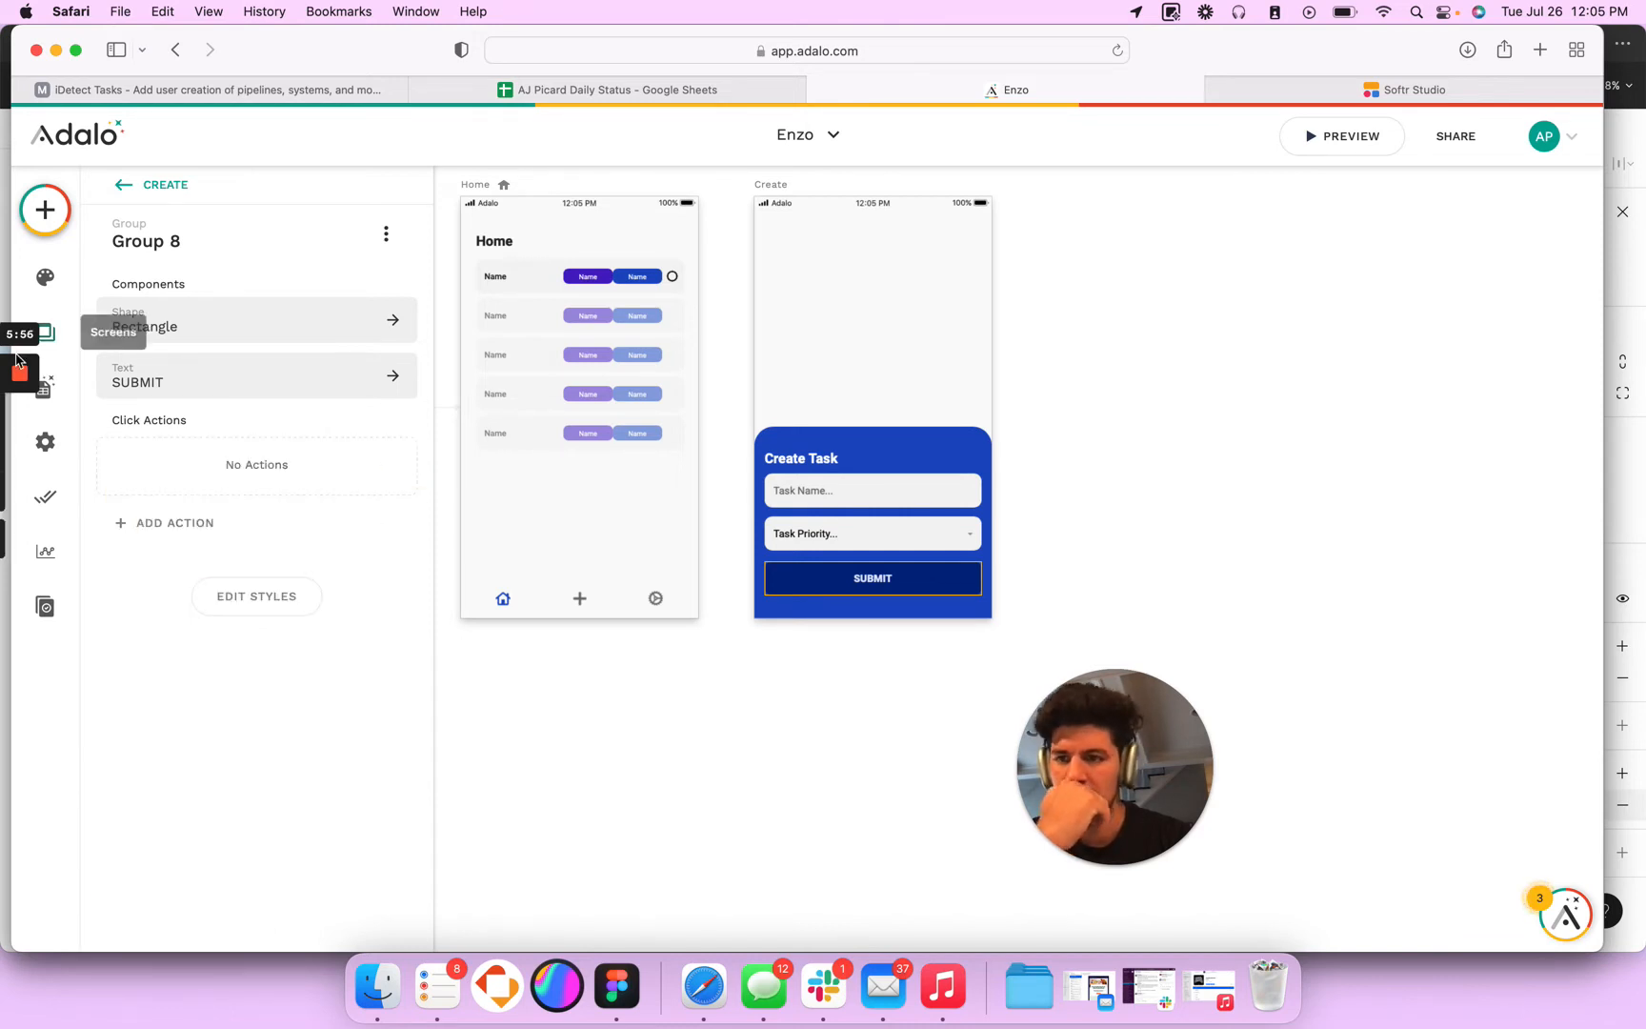
# - Check the Tasks collection's properties and give the SUBMIT group a click action that creates a Task
pyautogui.click(54, 396)
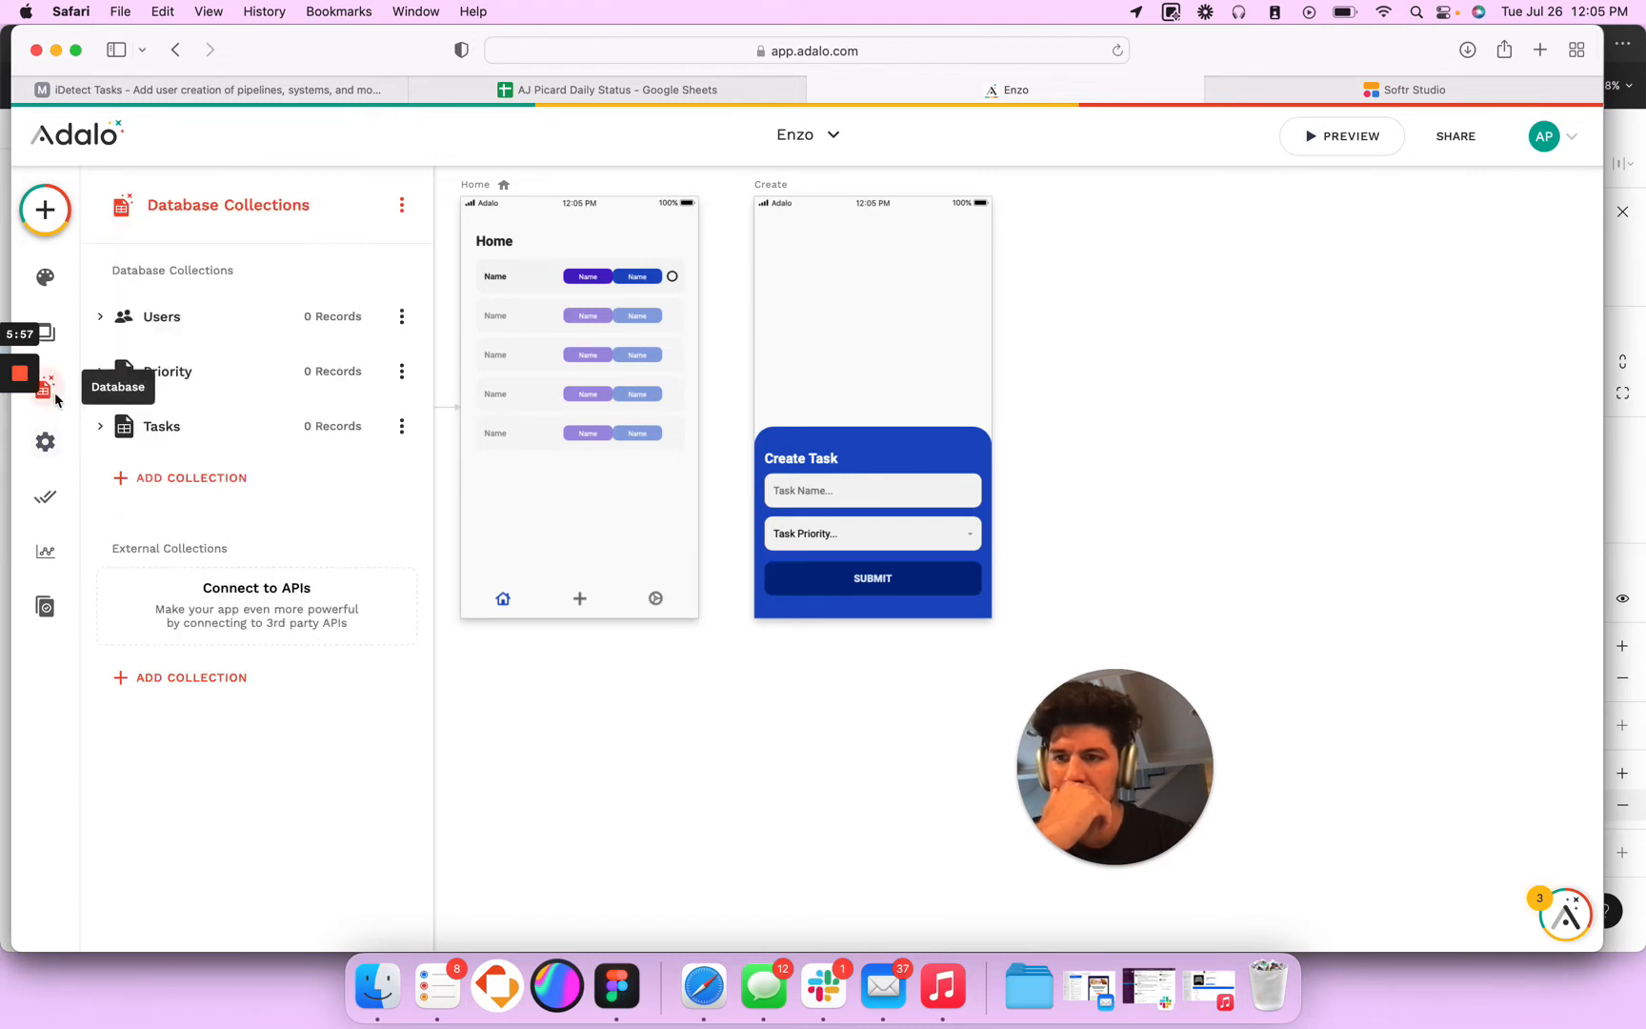
pyautogui.click(110, 428)
pyautogui.scroll(-1, 192, 514)
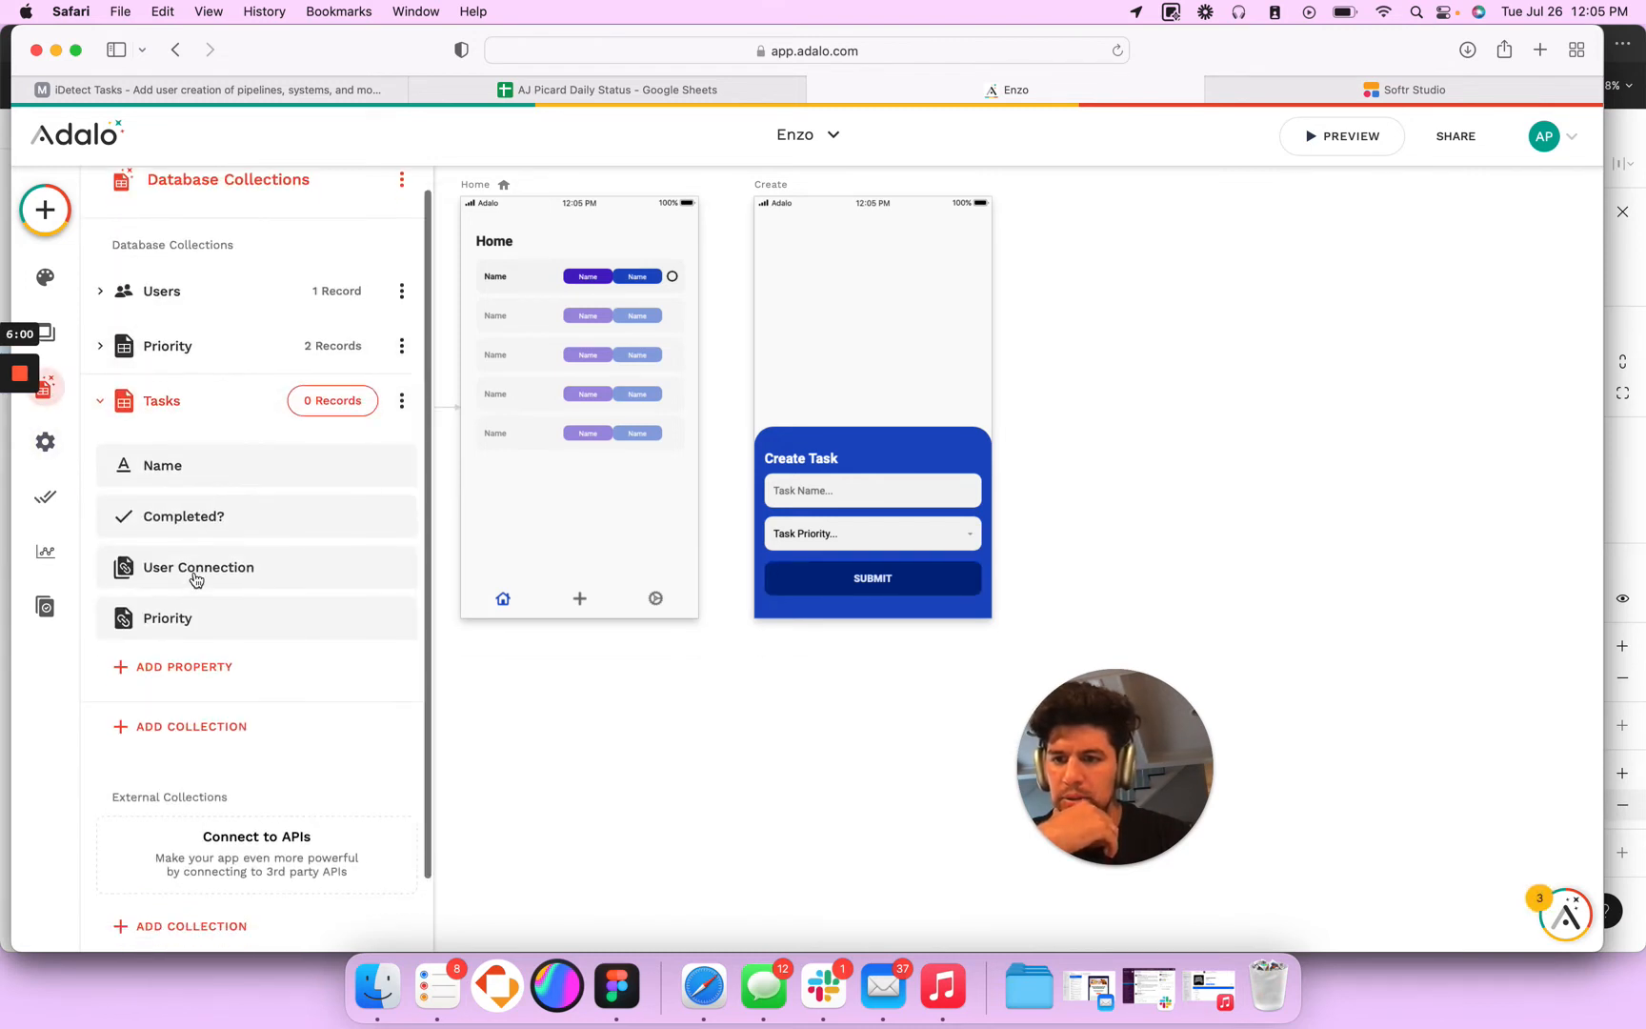
pyautogui.click(900, 576)
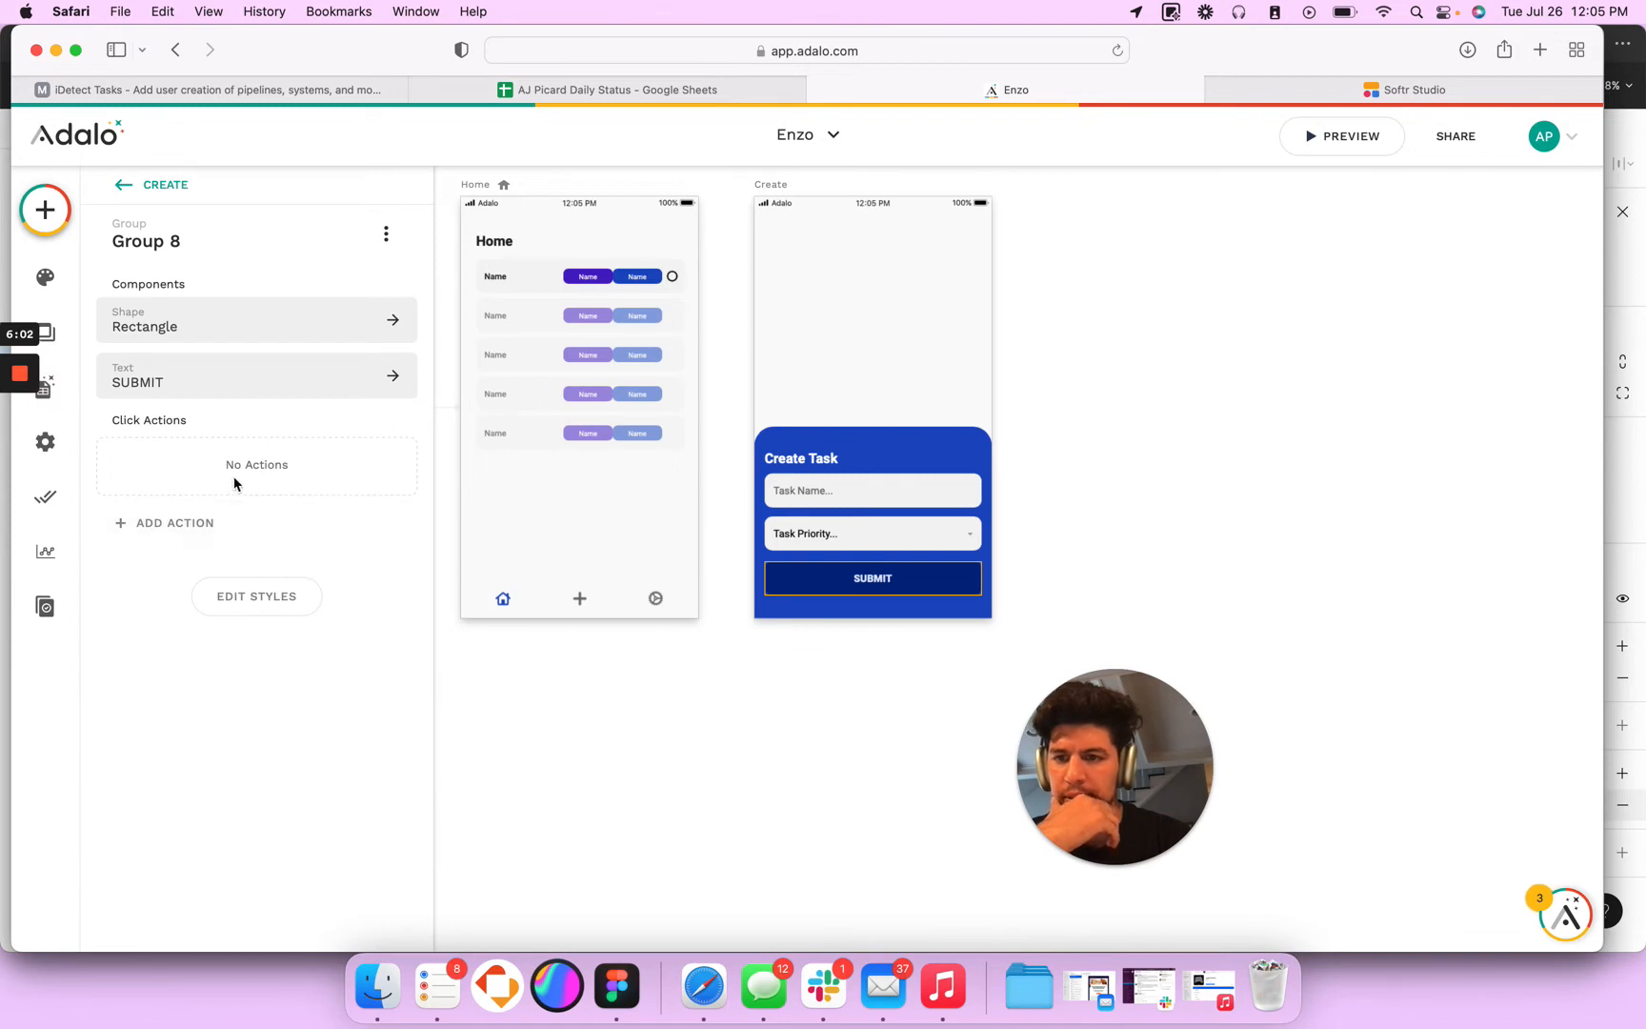
pyautogui.click(193, 525)
pyautogui.moveTo(250, 655)
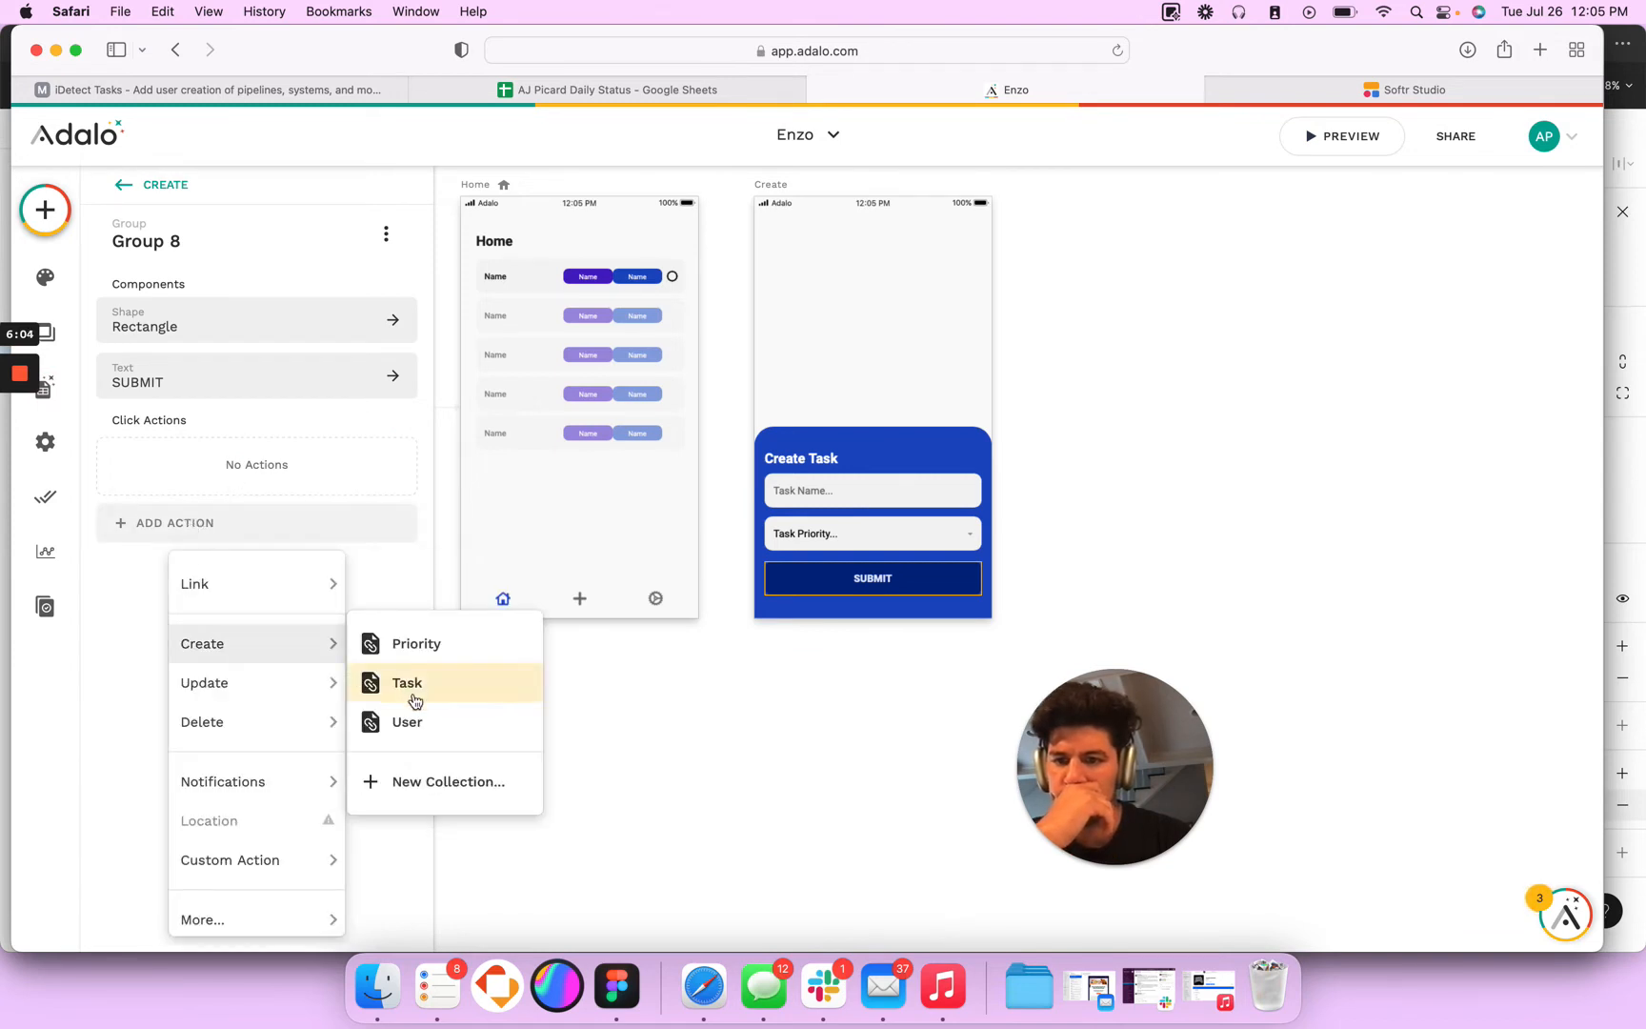
pyautogui.click(414, 701)
pyautogui.click(374, 642)
pyautogui.moveTo(381, 363)
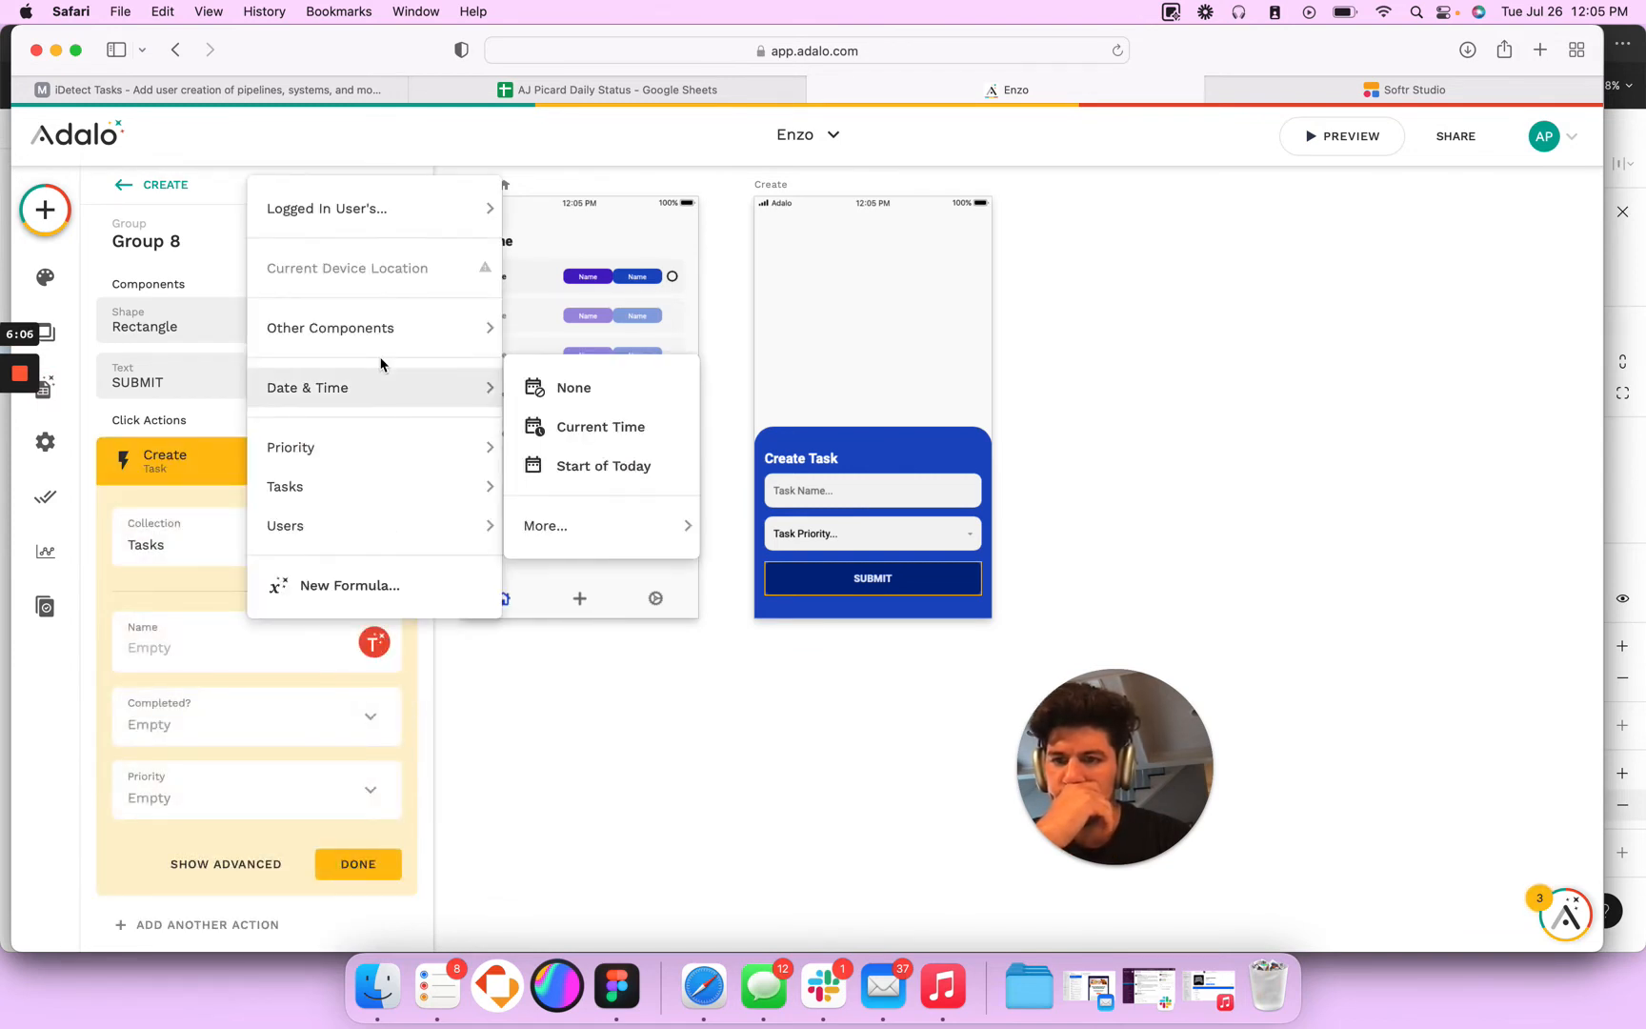
pyautogui.moveTo(412, 338)
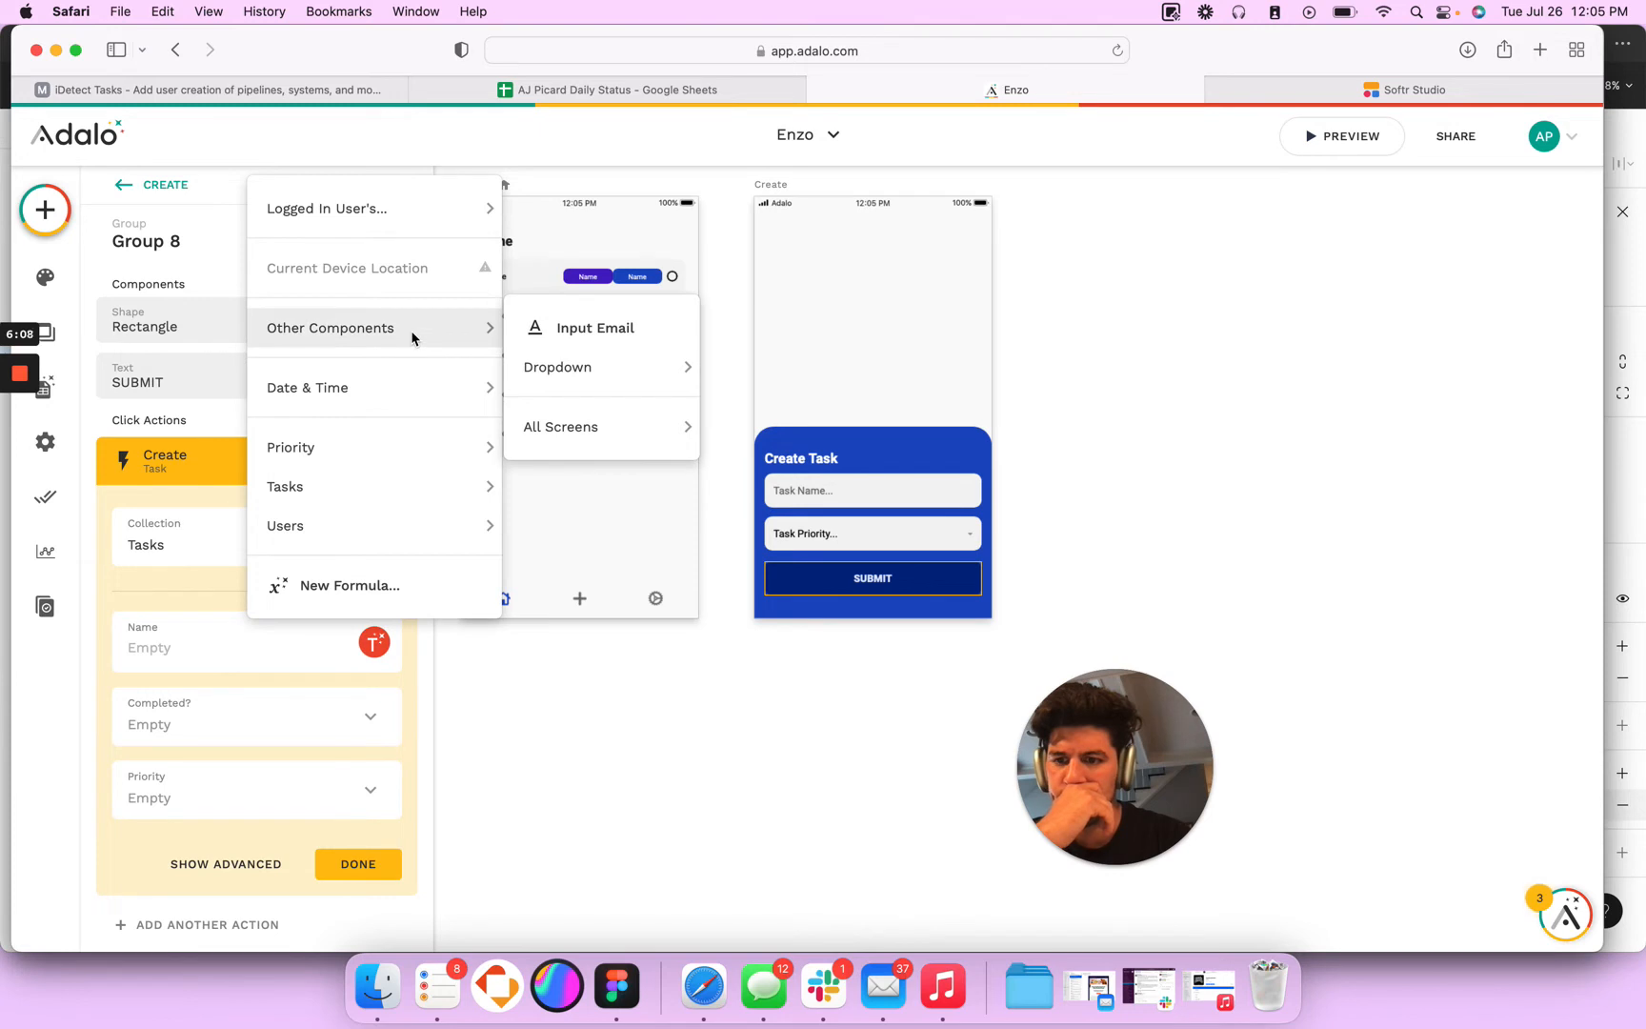
pyautogui.click(1047, 639)
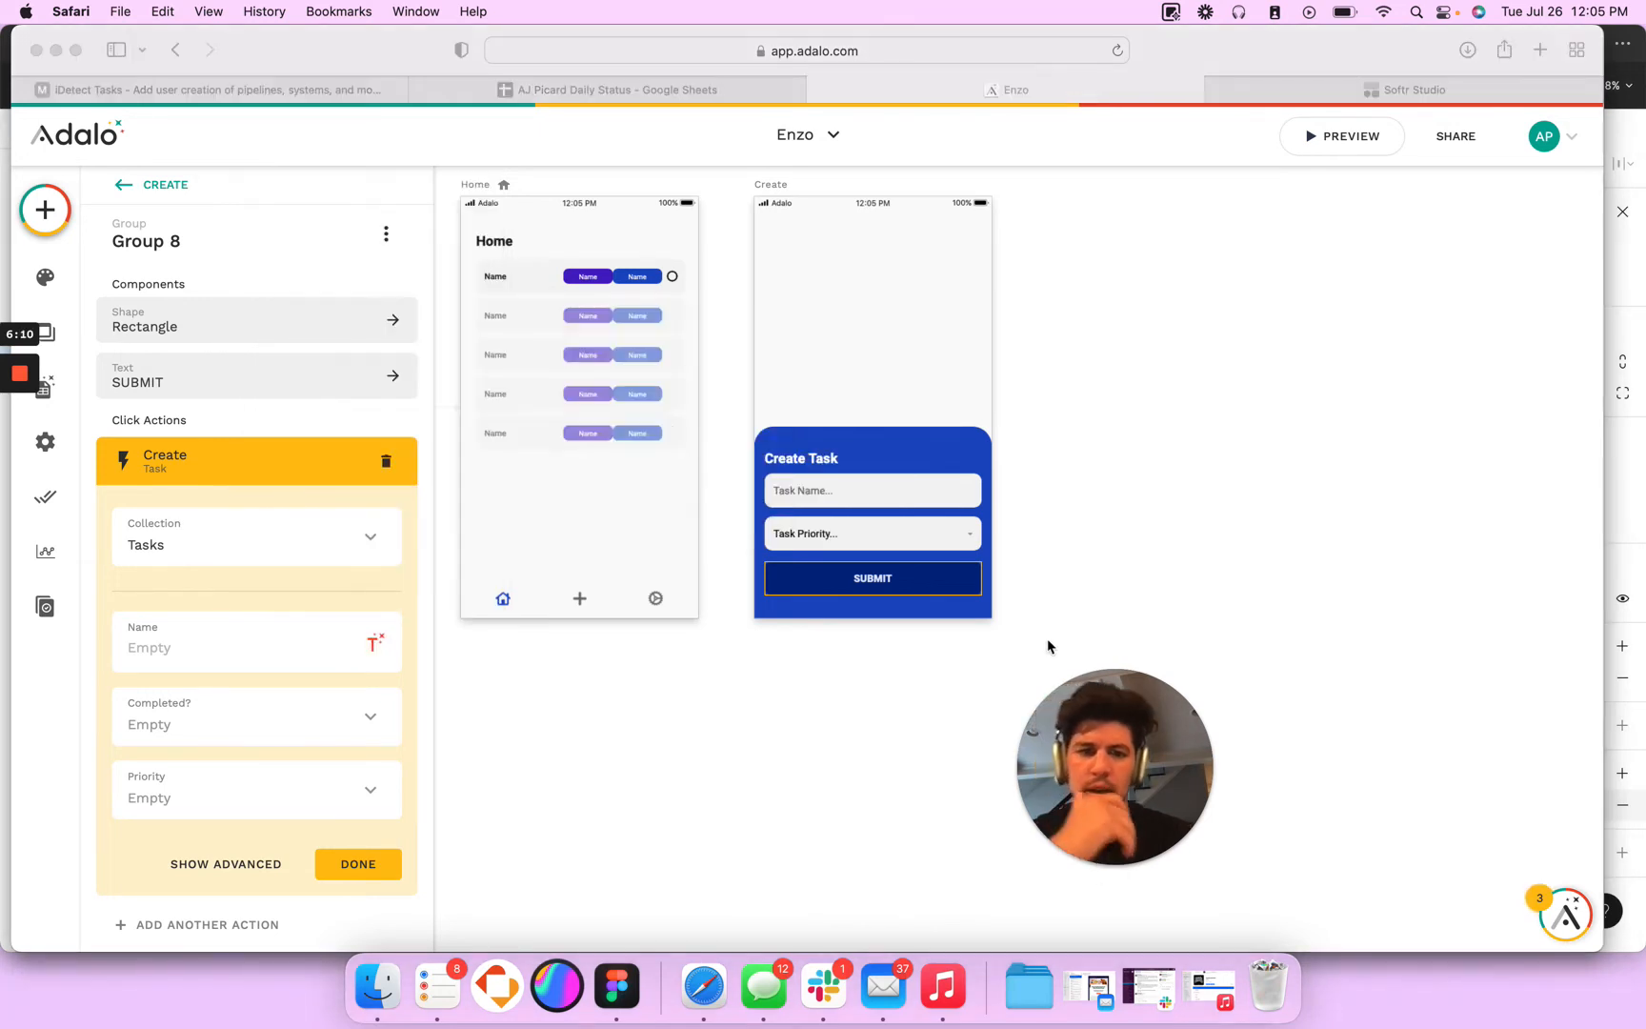
# - Rename the task name text field on the Create screen to Input Task Name
pyautogui.click(863, 491)
pyautogui.click(175, 234)
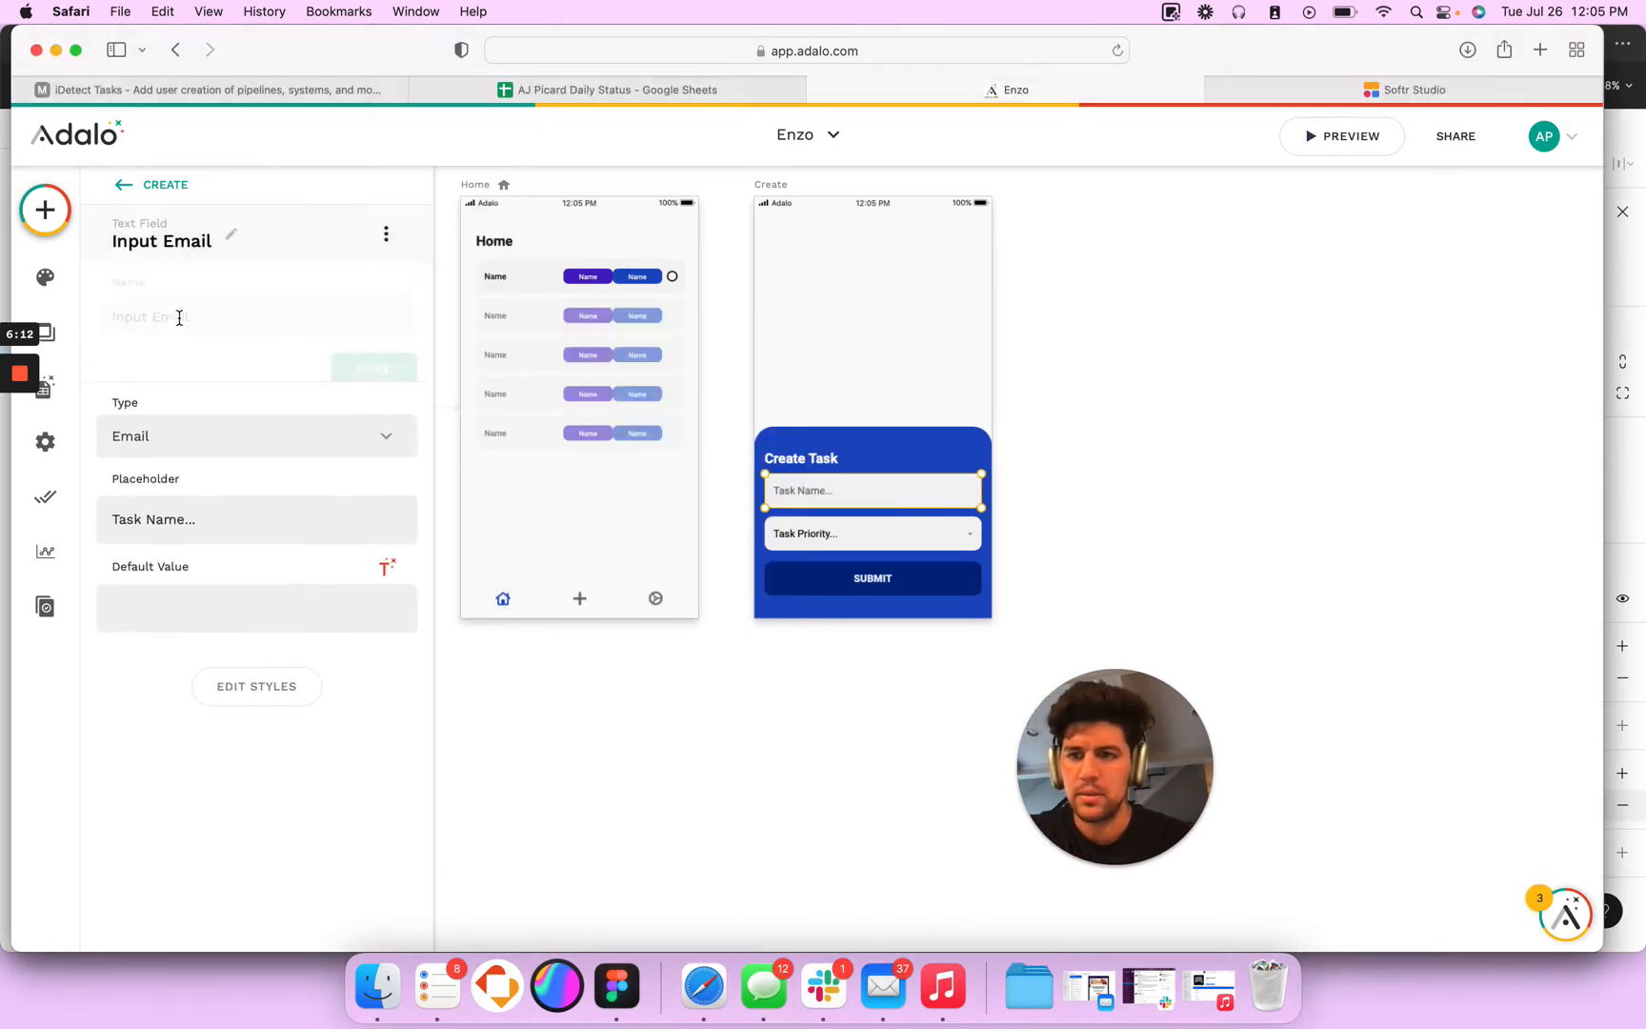
pyautogui.doubleClick(170, 320)
pyautogui.write('Taks')
pyautogui.press('BackSpace')
pyautogui.press('BackSpace')
pyautogui.write('sk')
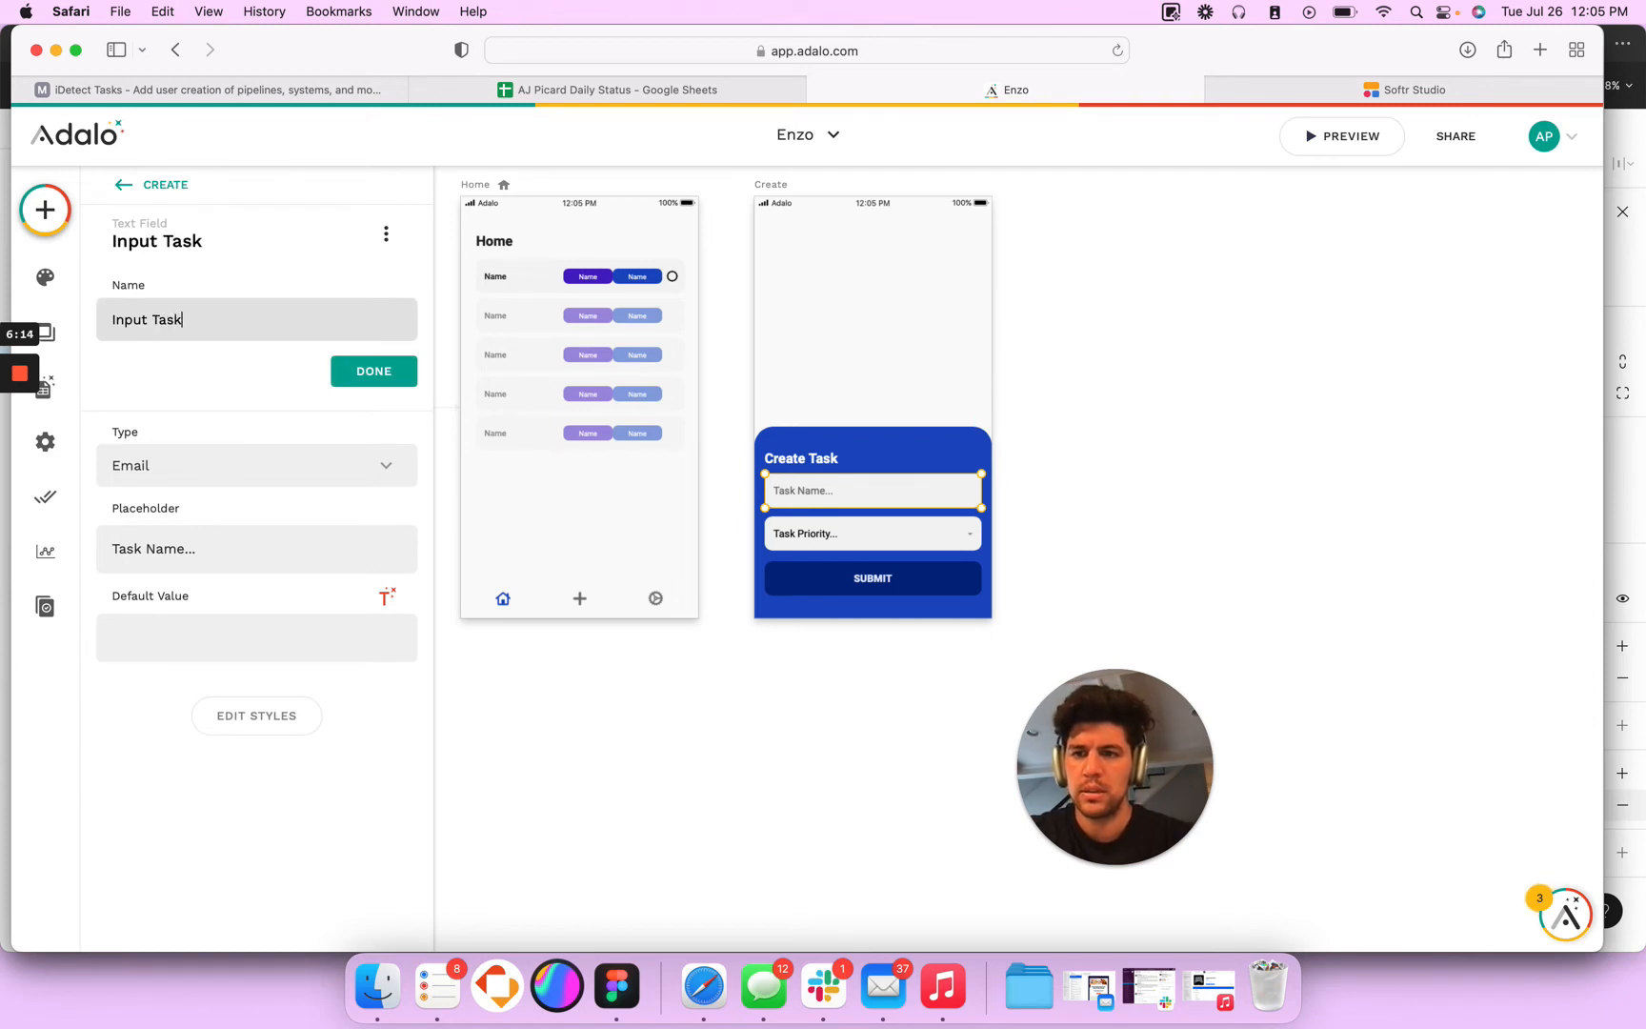
pyautogui.write(' Name')
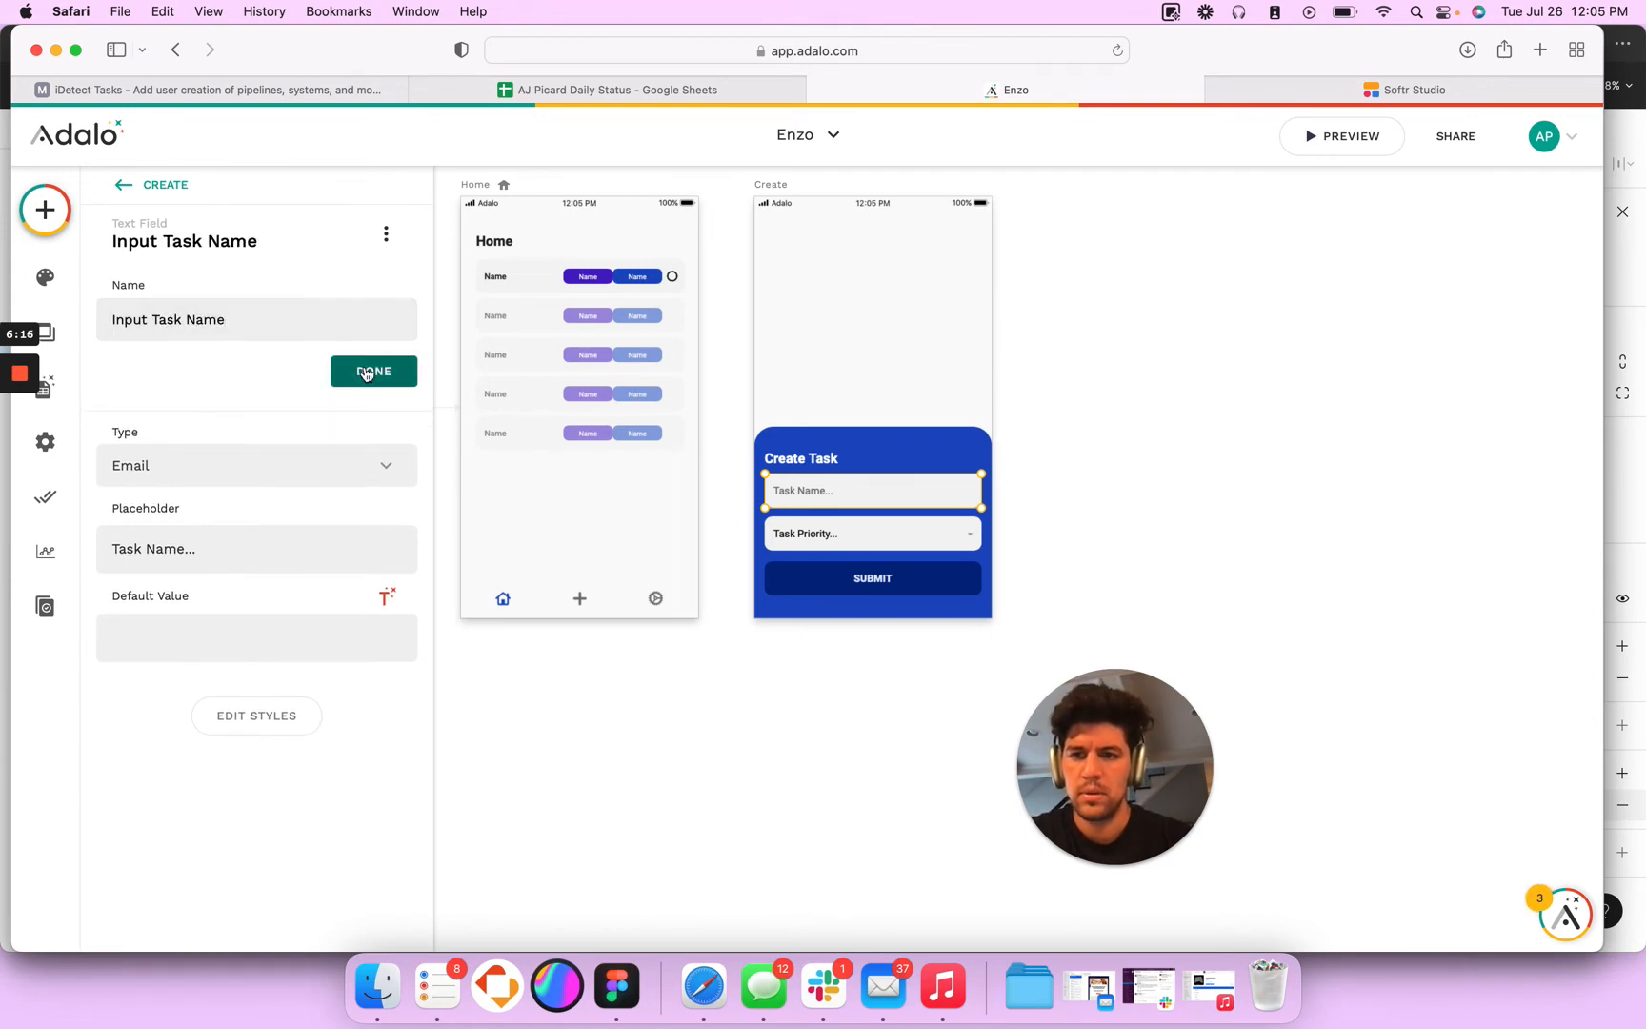
pyautogui.click(334, 372)
# - Rename the task priority dropdown on the Create screen to Dropdown Task Priority
pyautogui.click(890, 530)
pyautogui.click(215, 236)
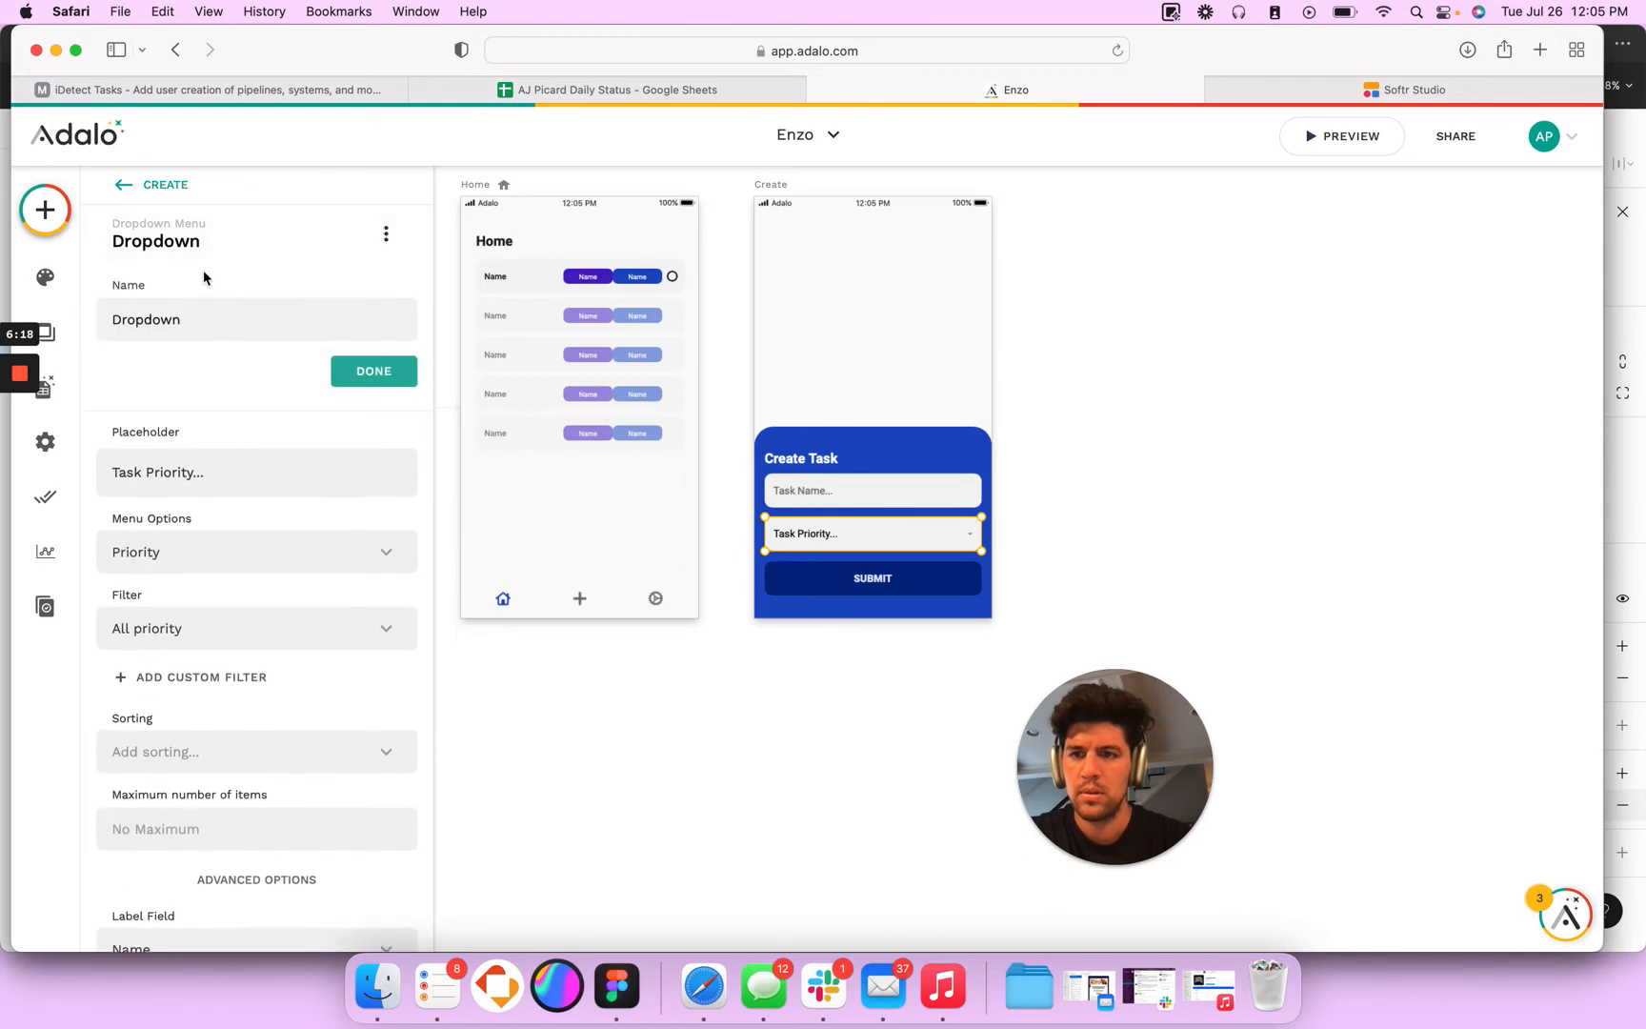
pyautogui.write('Task')
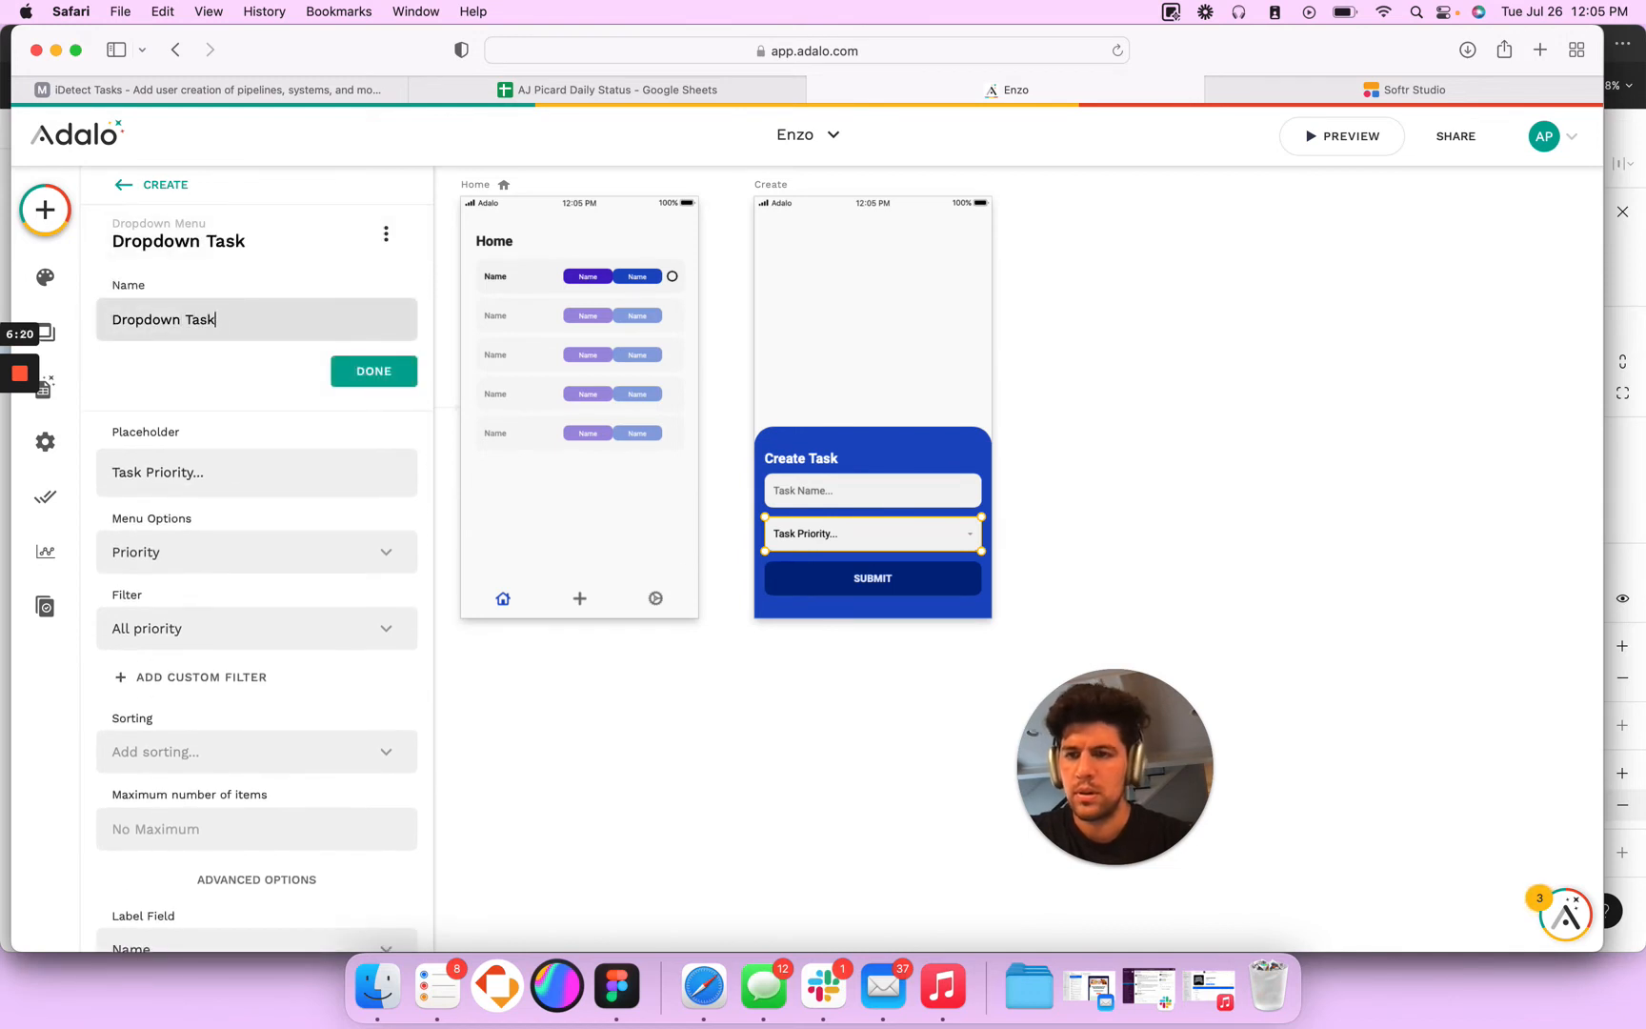
pyautogui.write(' Priority')
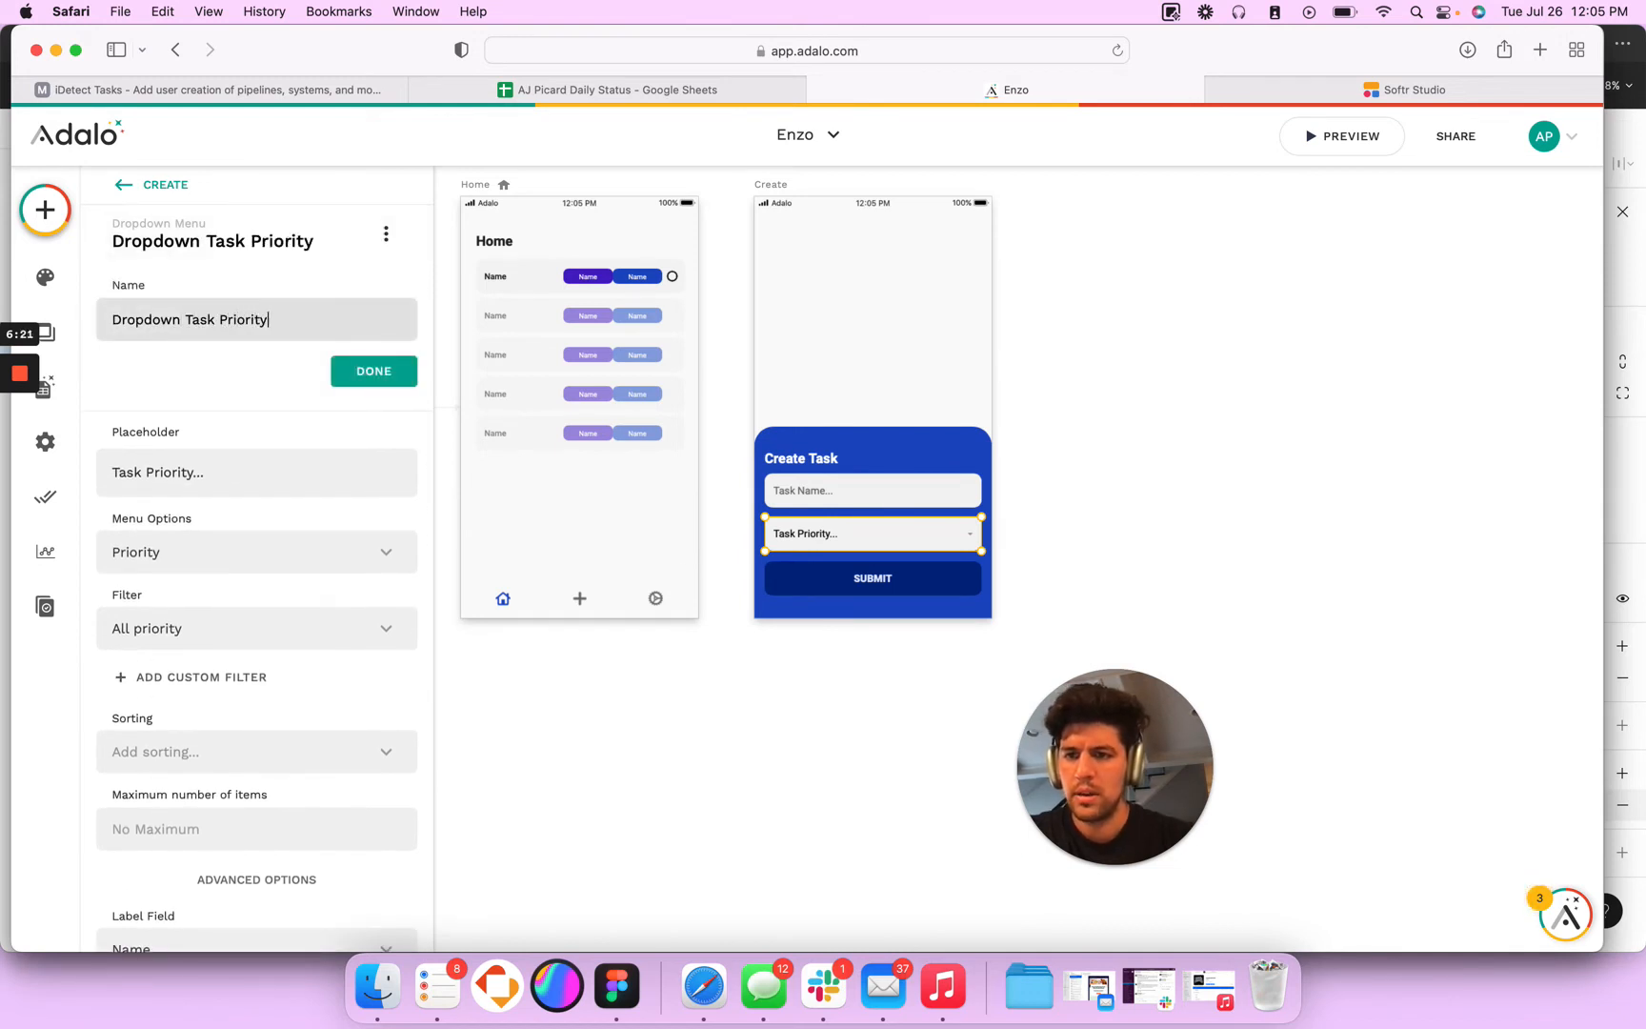
pyautogui.click(373, 371)
# - In SUBMIT's Create Task action, set Name to Input Task Name and Priority to the dropdown's Selected Priority
pyautogui.click(949, 603)
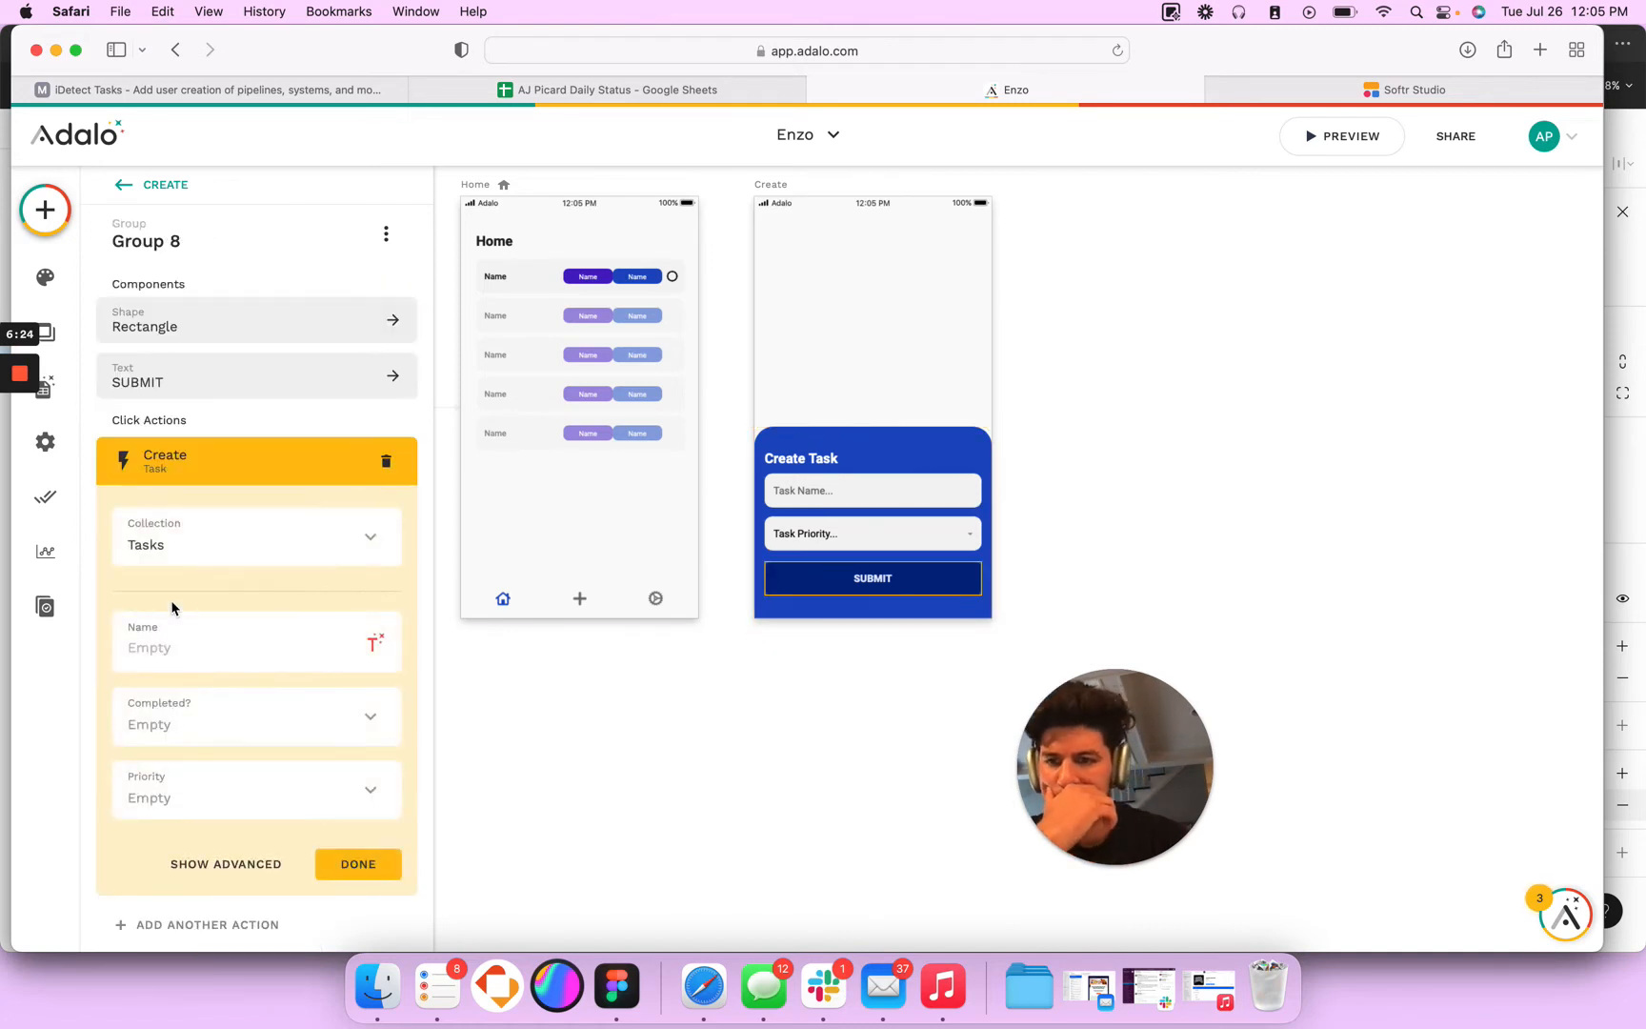
pyautogui.click(381, 643)
pyautogui.moveTo(489, 331)
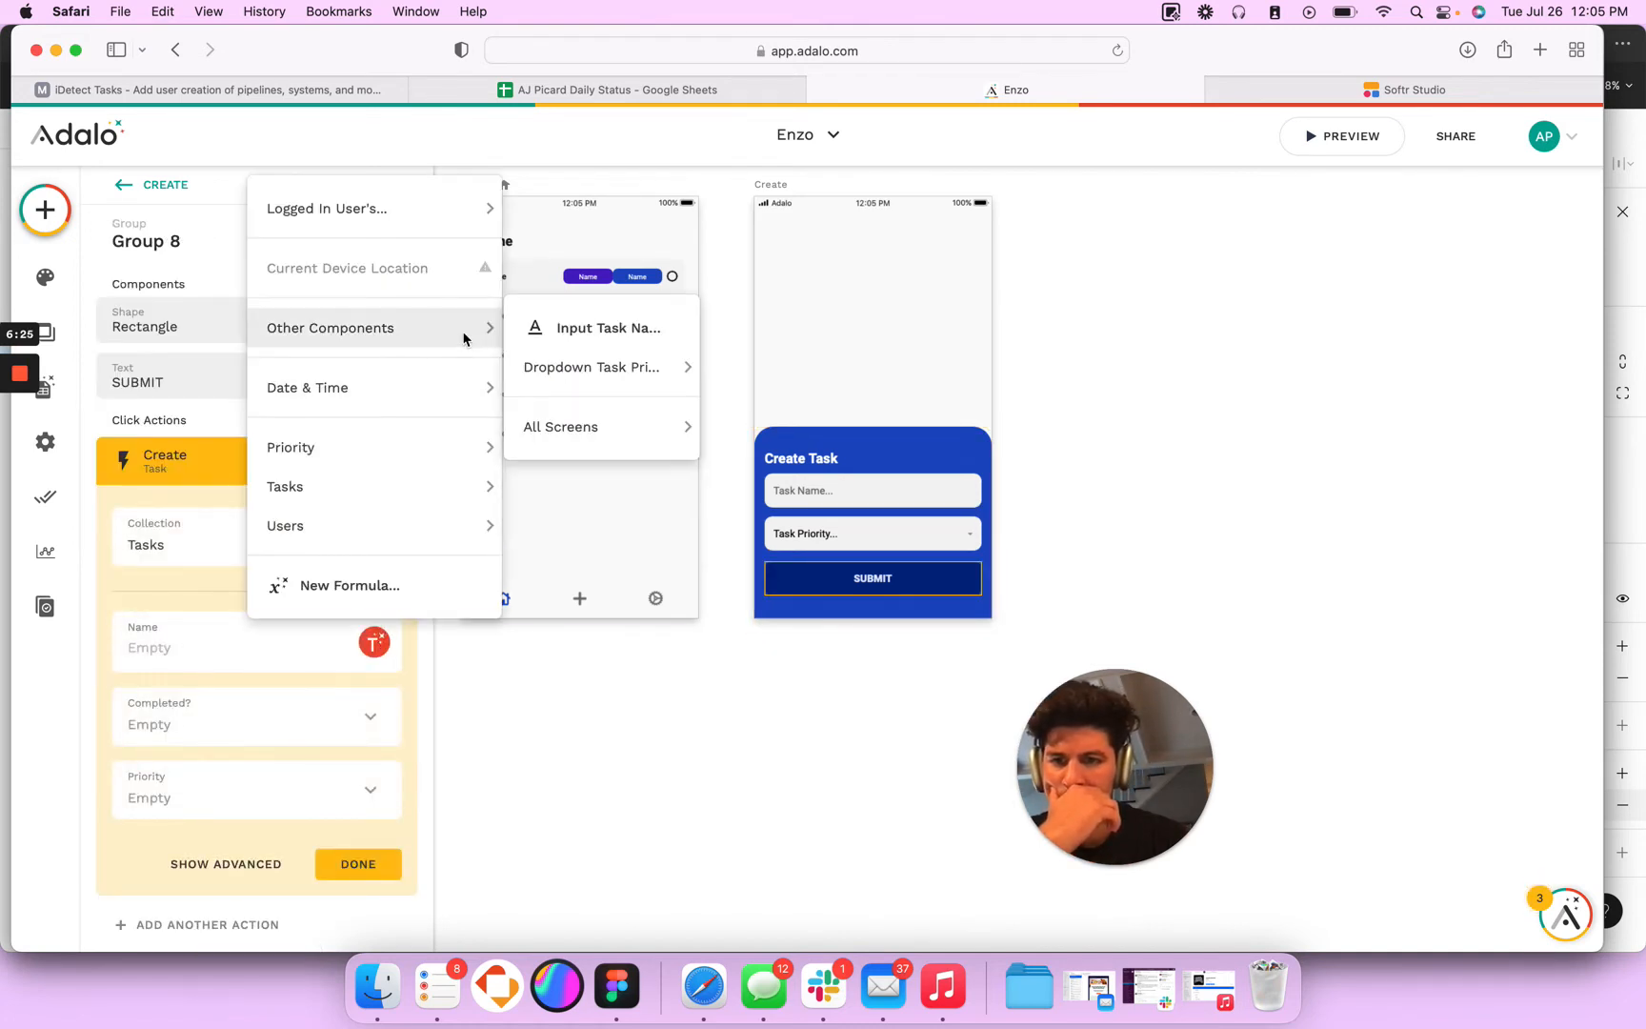
pyautogui.click(558, 335)
pyautogui.click(372, 814)
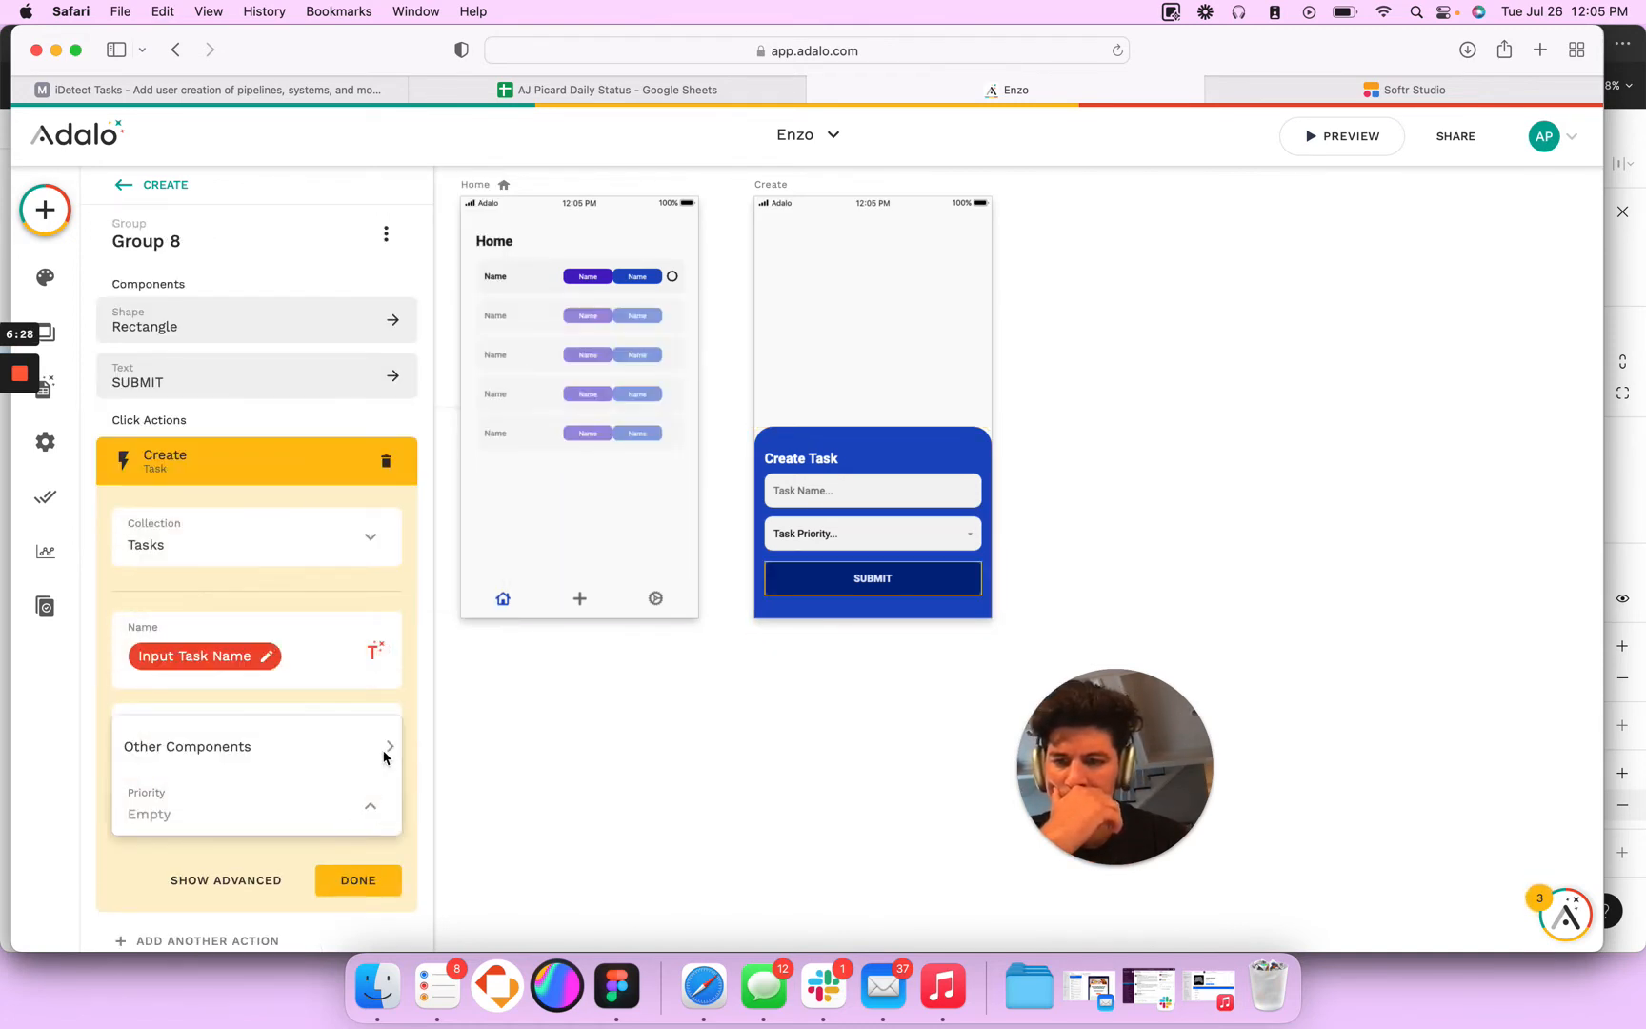
pyautogui.moveTo(540, 738)
pyautogui.click(662, 749)
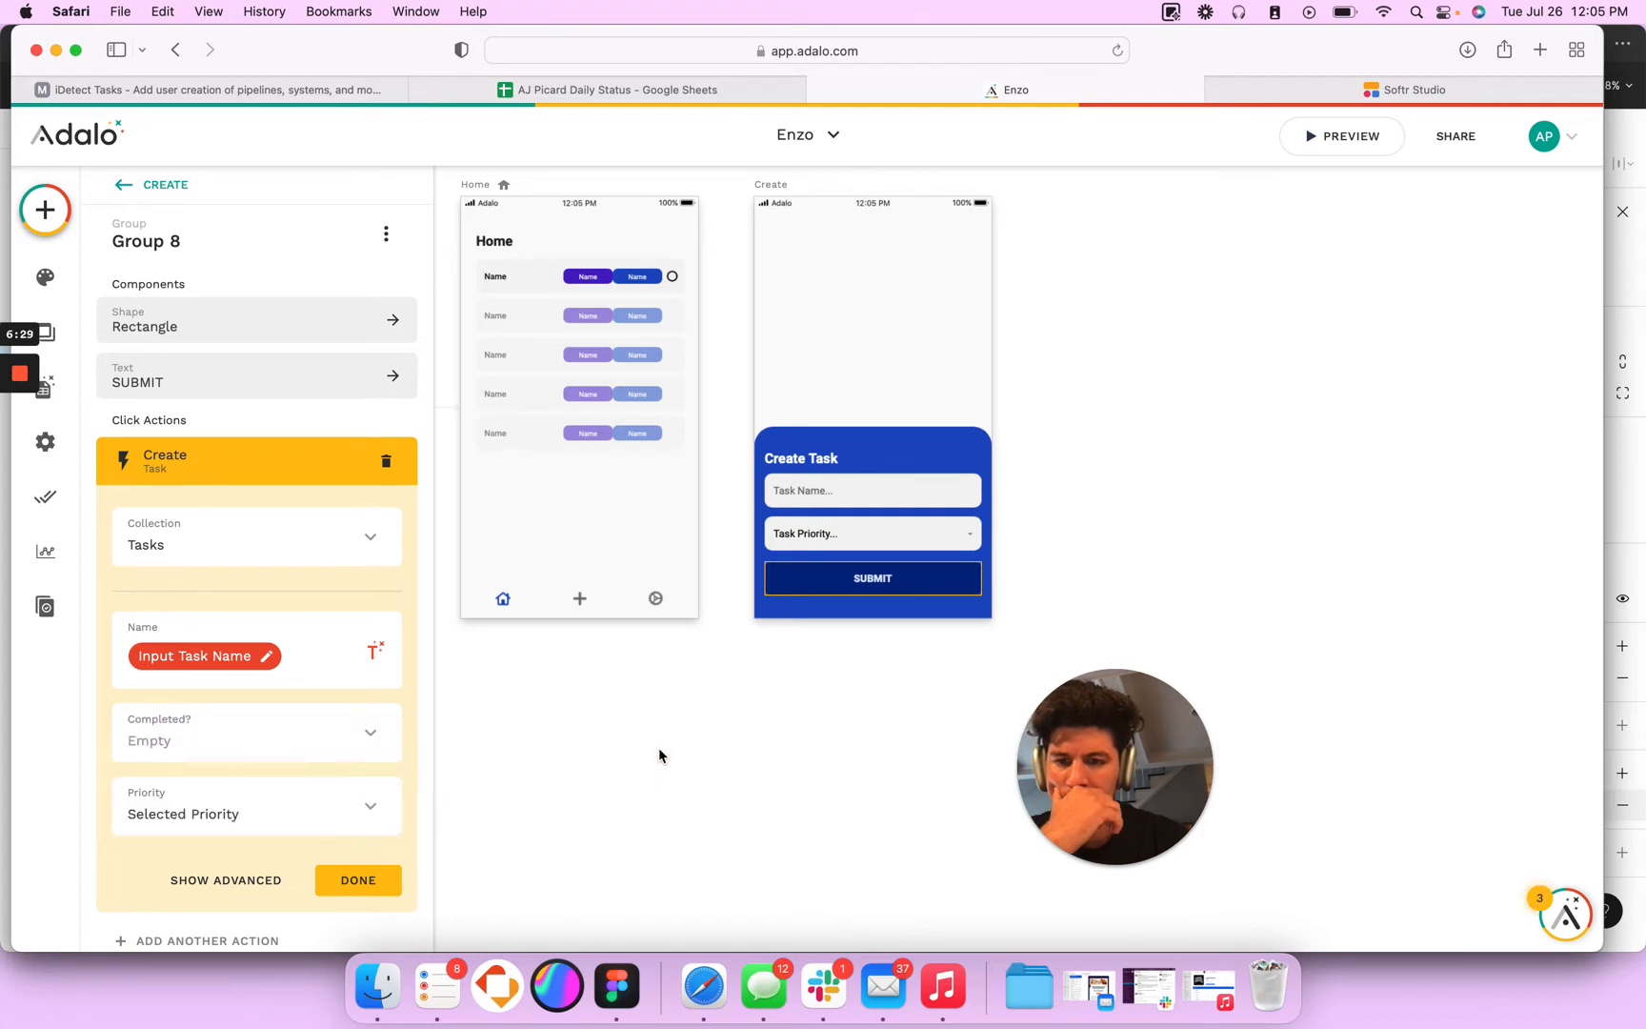
pyautogui.click(349, 881)
# - Add a second click action to the SUBMIT group linking to the Home screen and choose its transition
pyautogui.click(230, 512)
pyautogui.moveTo(318, 583)
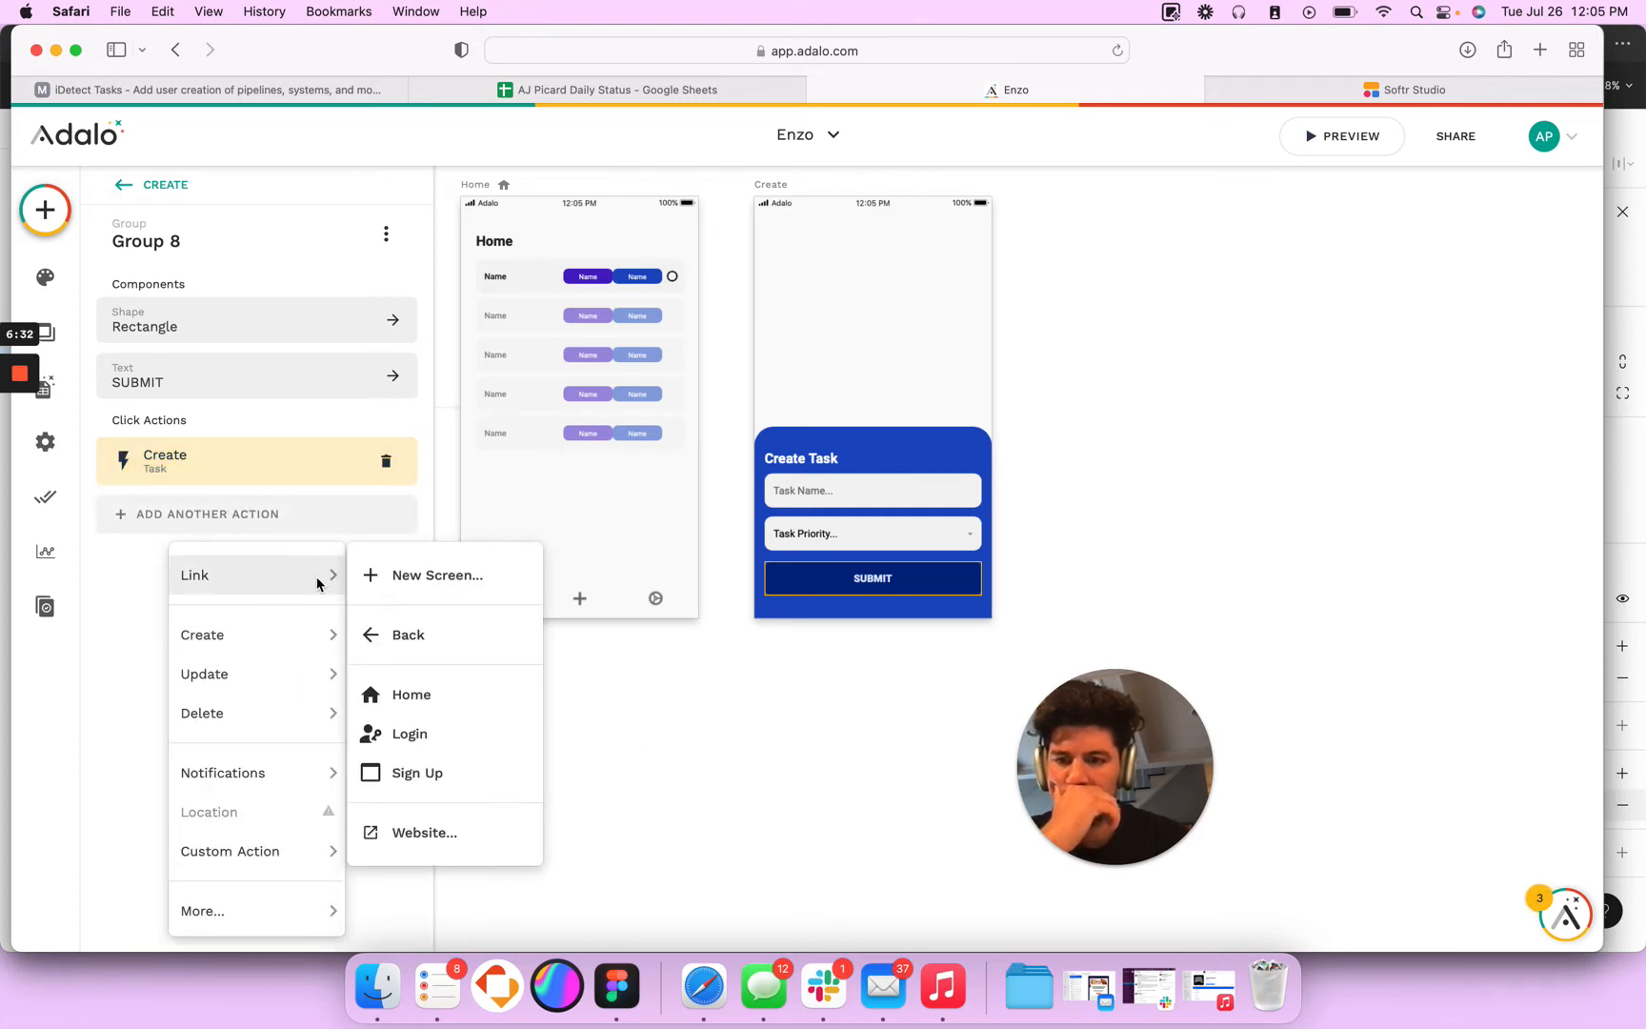
pyautogui.click(407, 693)
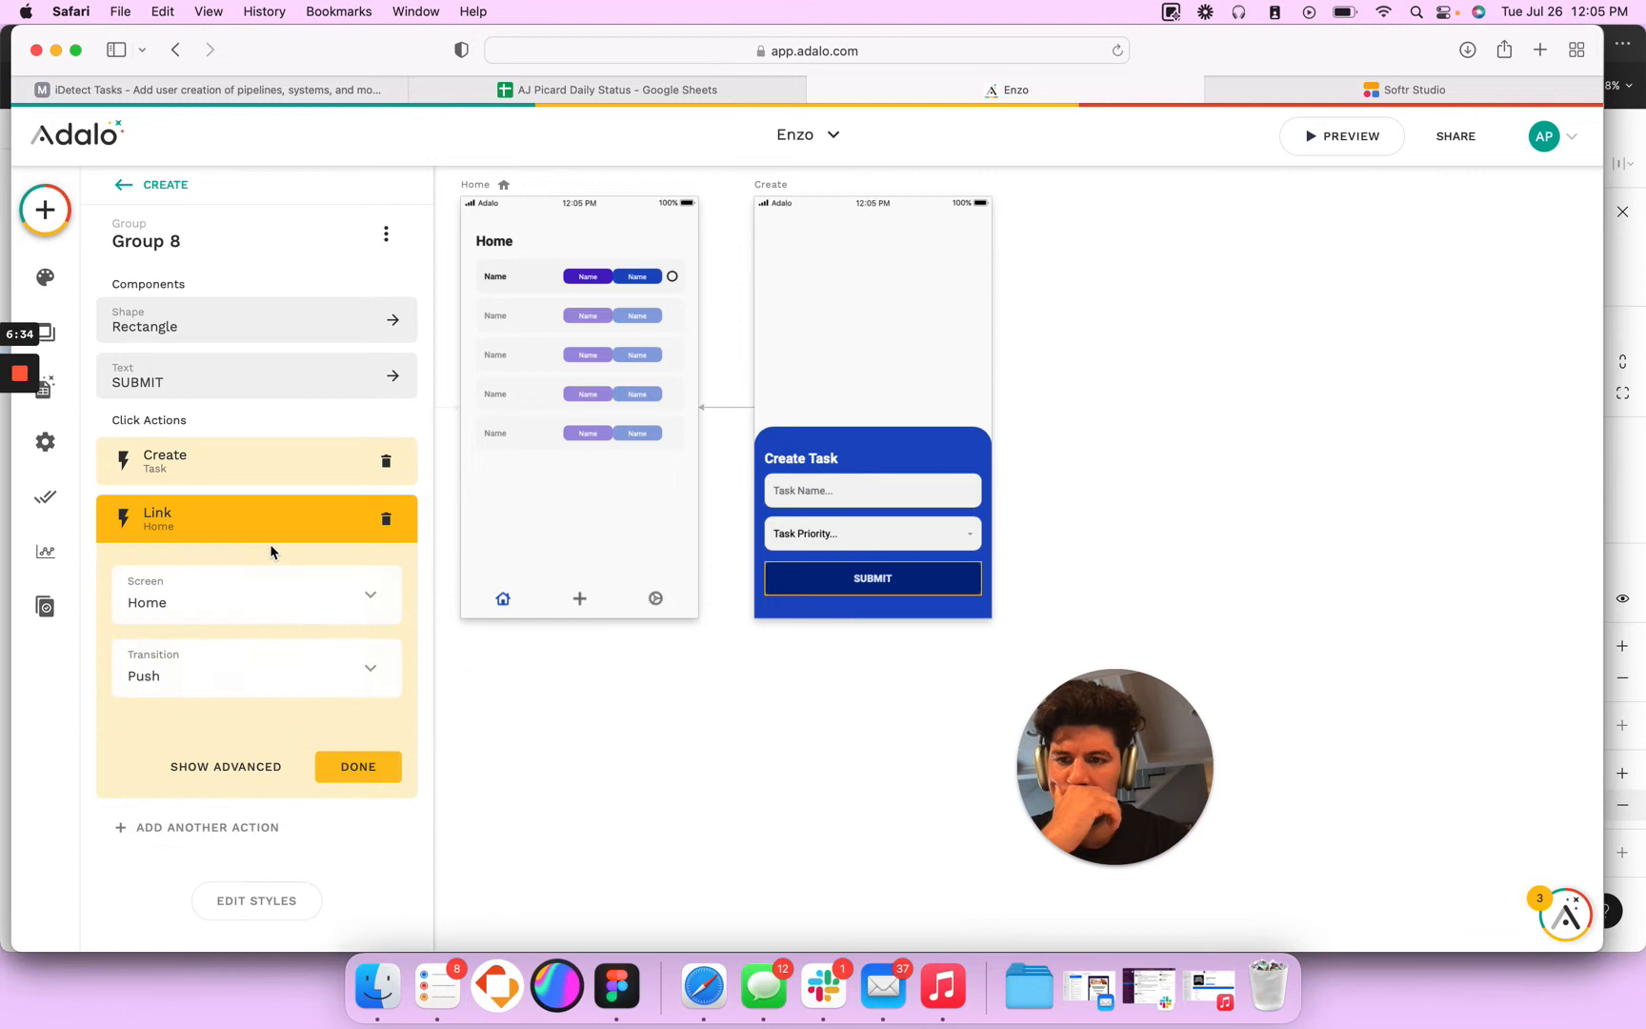
pyautogui.click(331, 677)
pyautogui.click(226, 283)
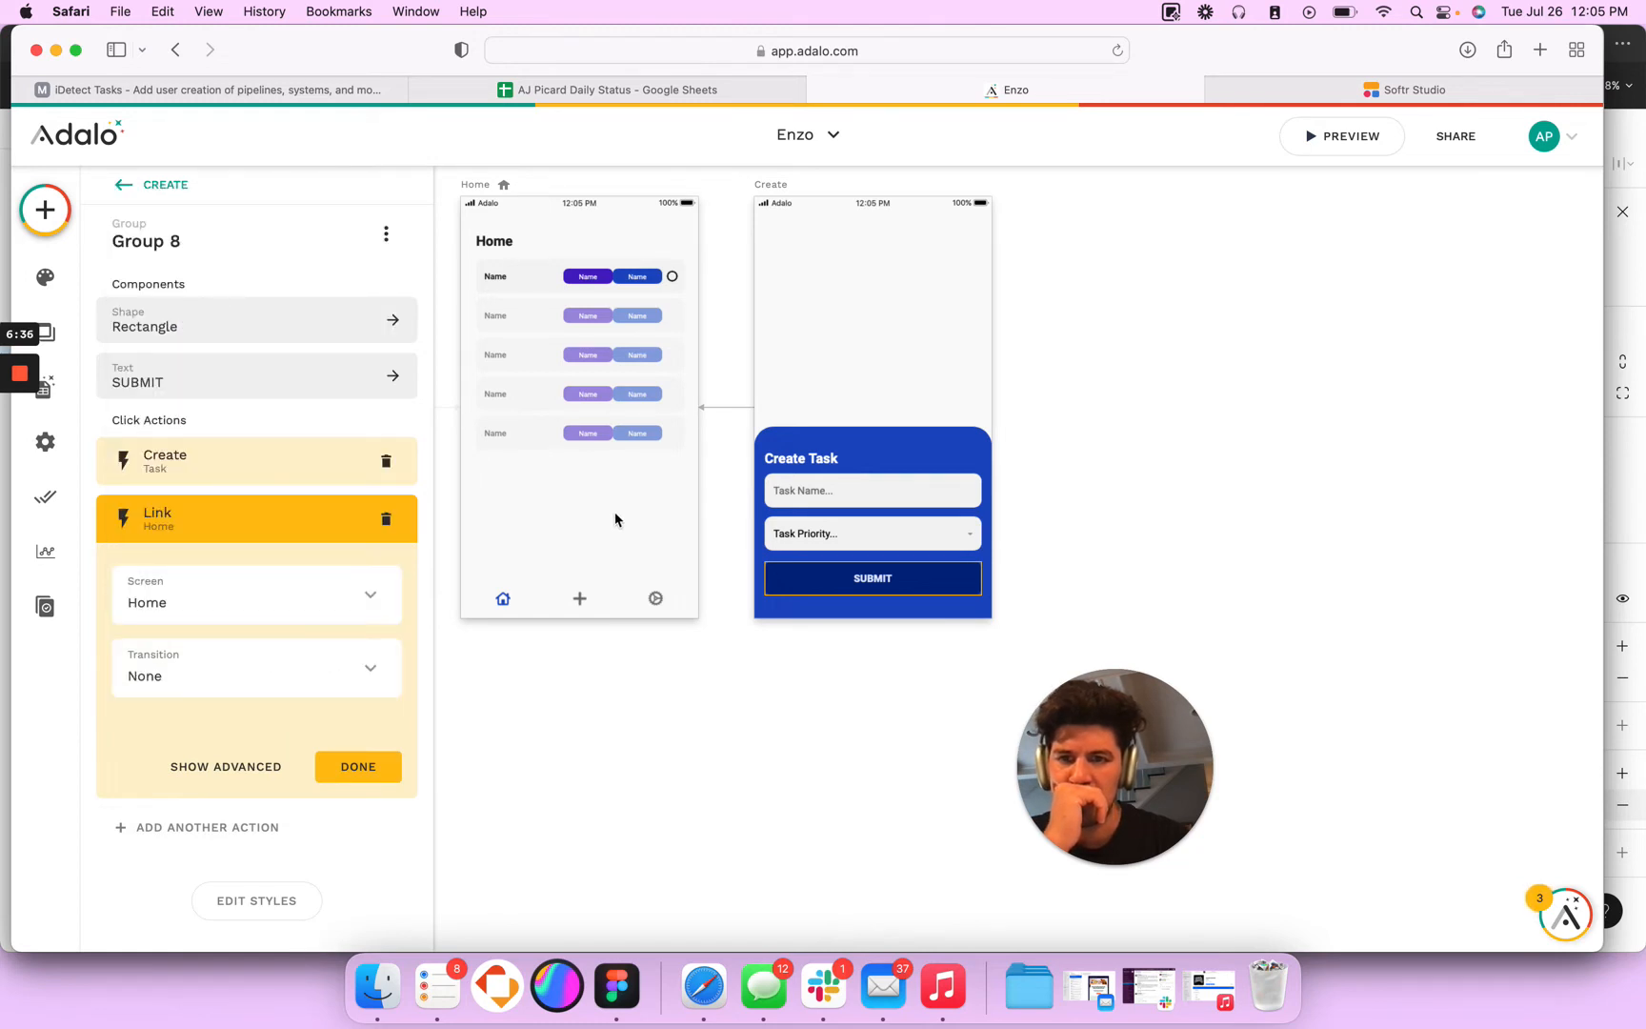
# - Shorten Rectangle 3 of the Home screen's tab bar so its lower edge meets the bottom of the screen
pyautogui.click(575, 605)
pyautogui.click(578, 602)
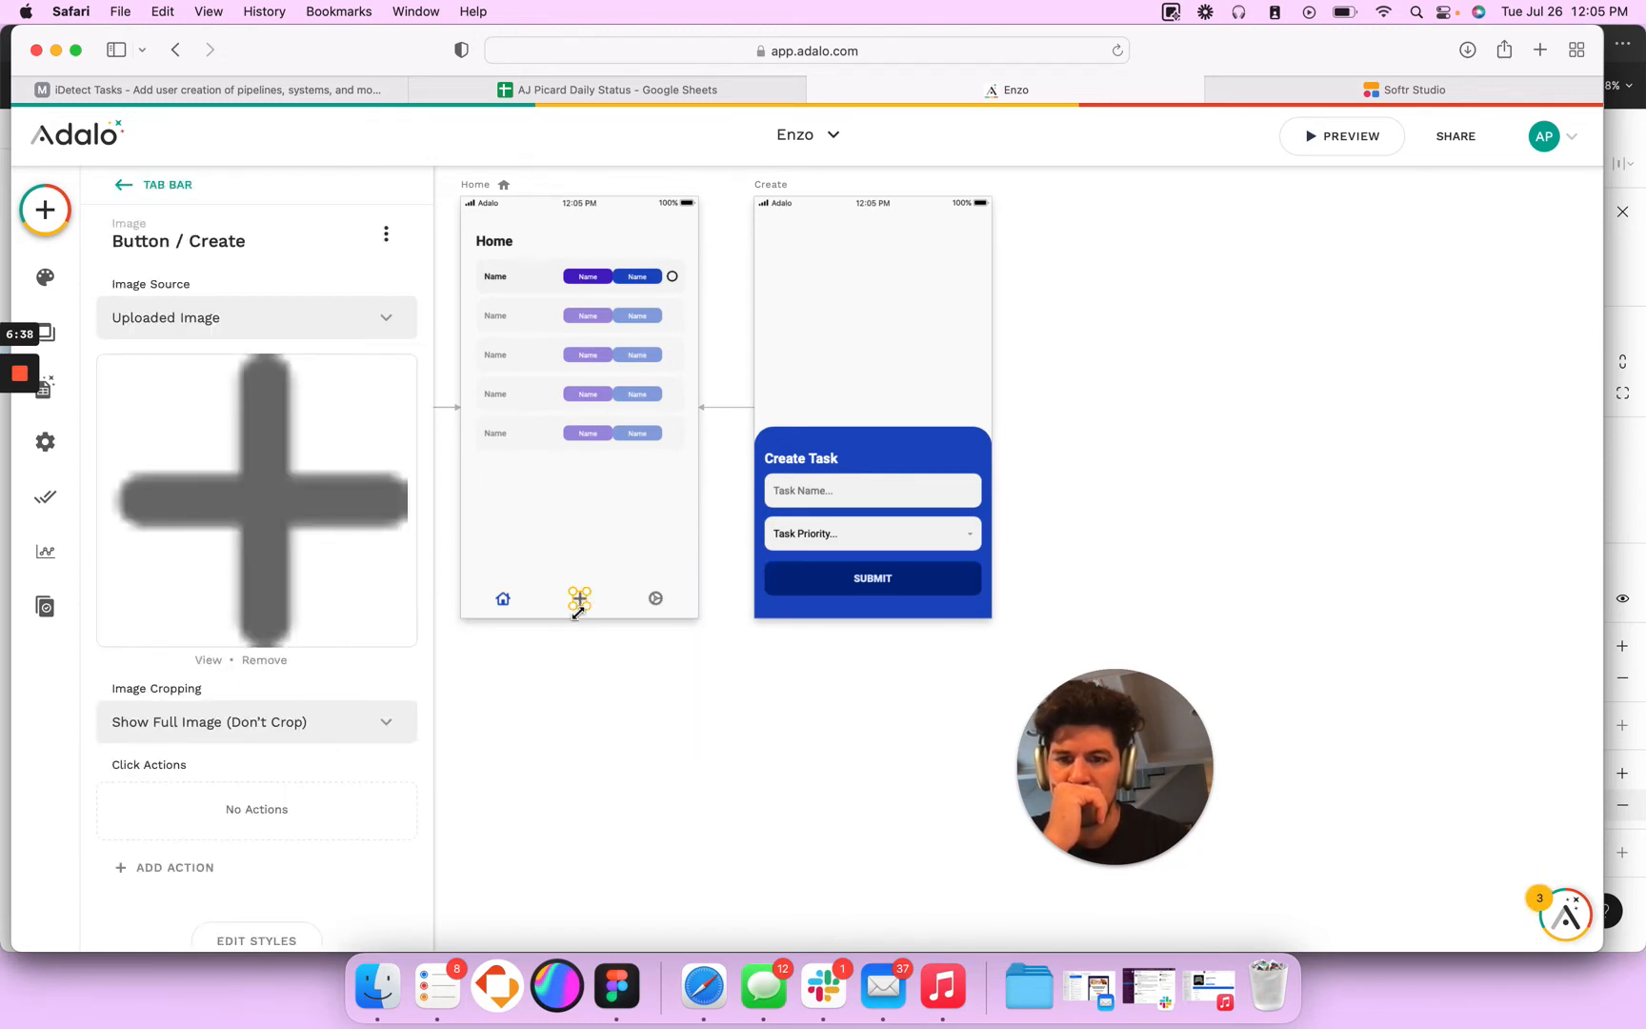
pyautogui.click(597, 628)
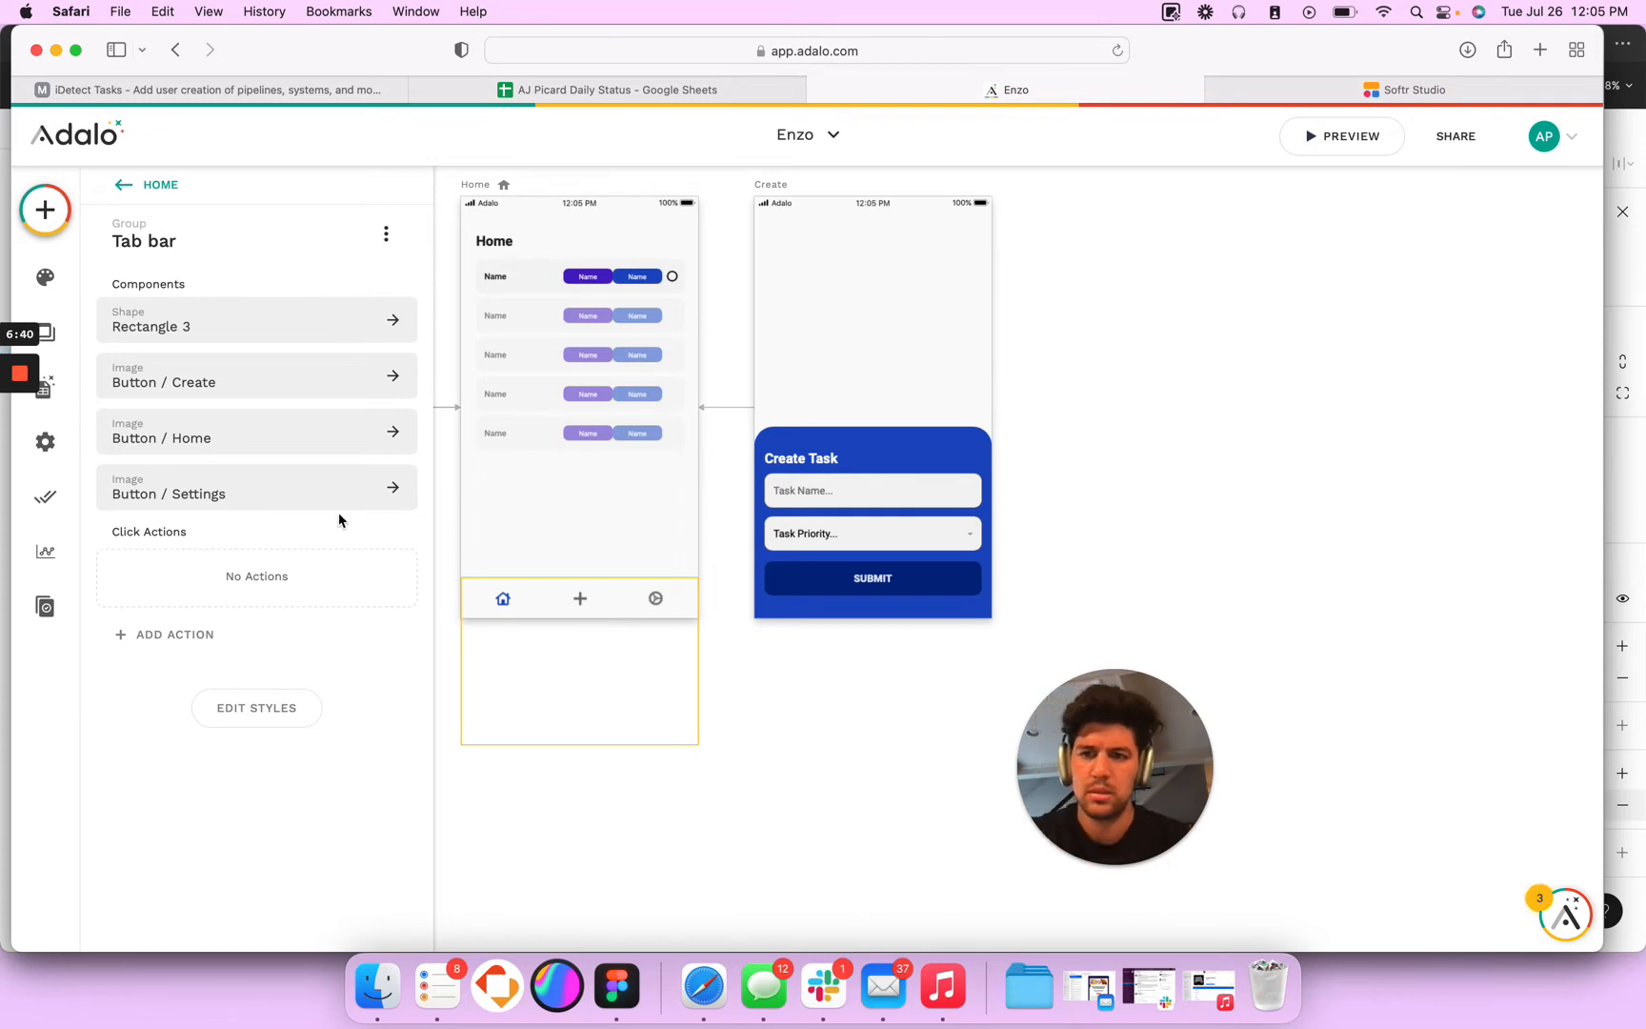
pyautogui.click(279, 323)
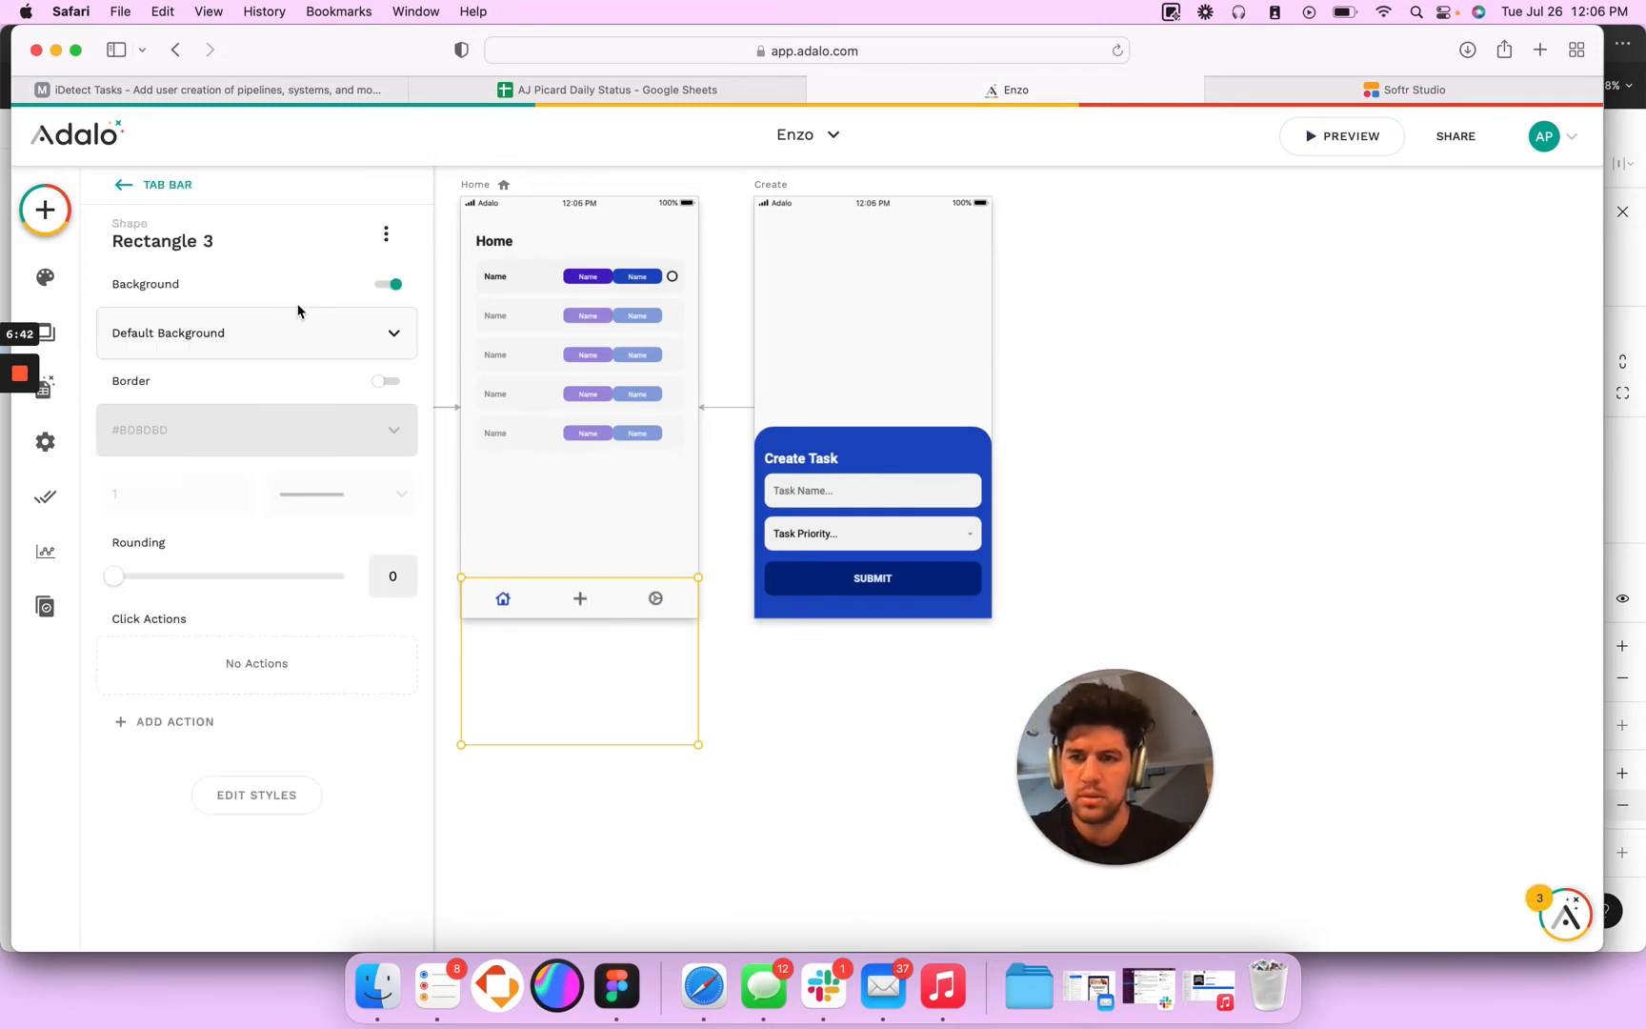
pyautogui.moveTo(586, 749); pyautogui.dragTo(587, 623)
pyautogui.click(591, 665)
# - Link the plus icon in the Home screen's tab bar to the Create screen with a Modal transition
pyautogui.click(579, 597)
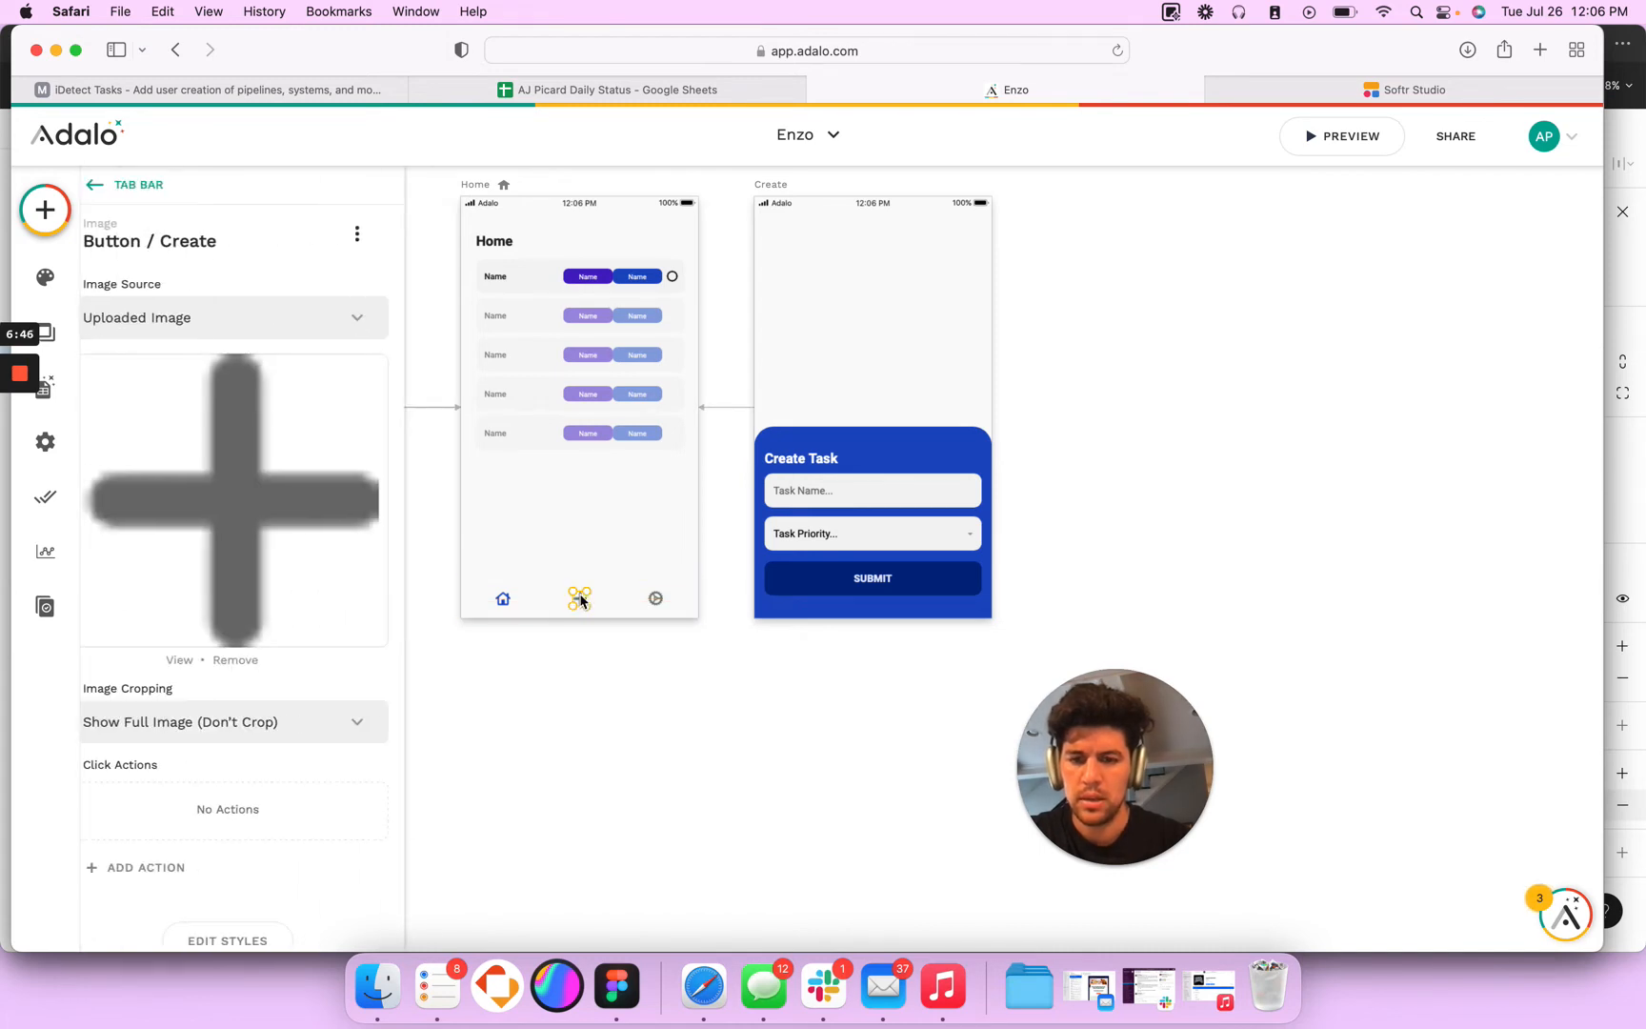
pyautogui.scroll(-1, 257, 885)
pyautogui.click(164, 815)
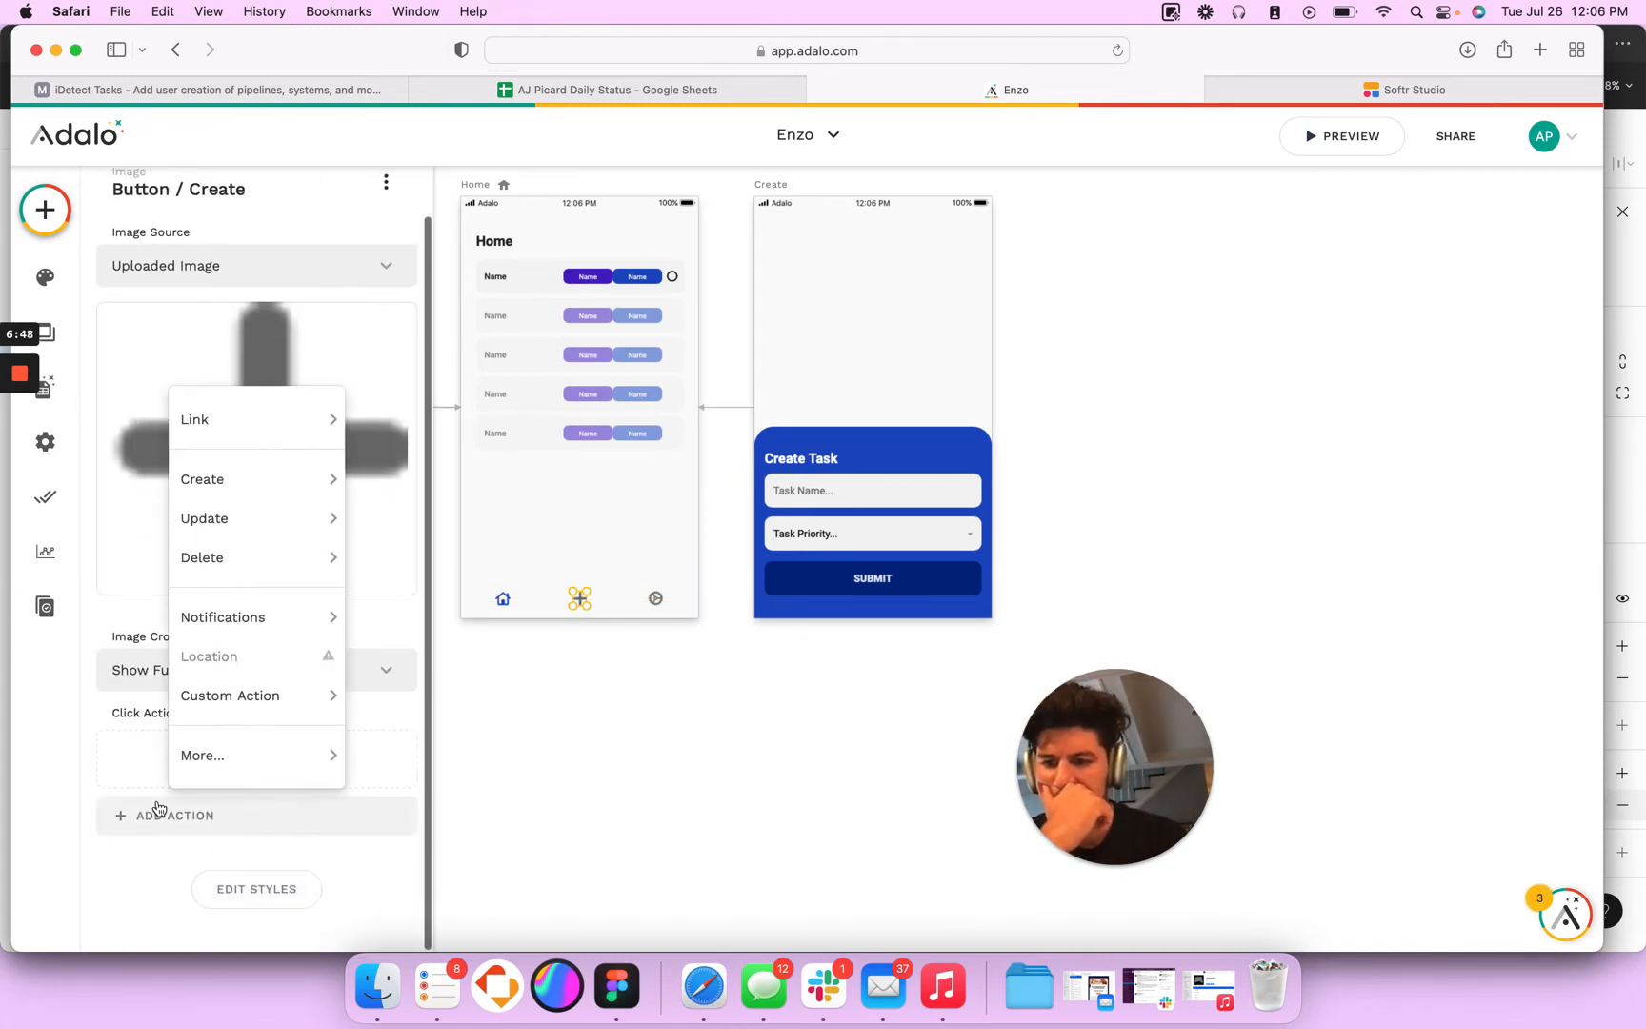
pyautogui.moveTo(337, 436)
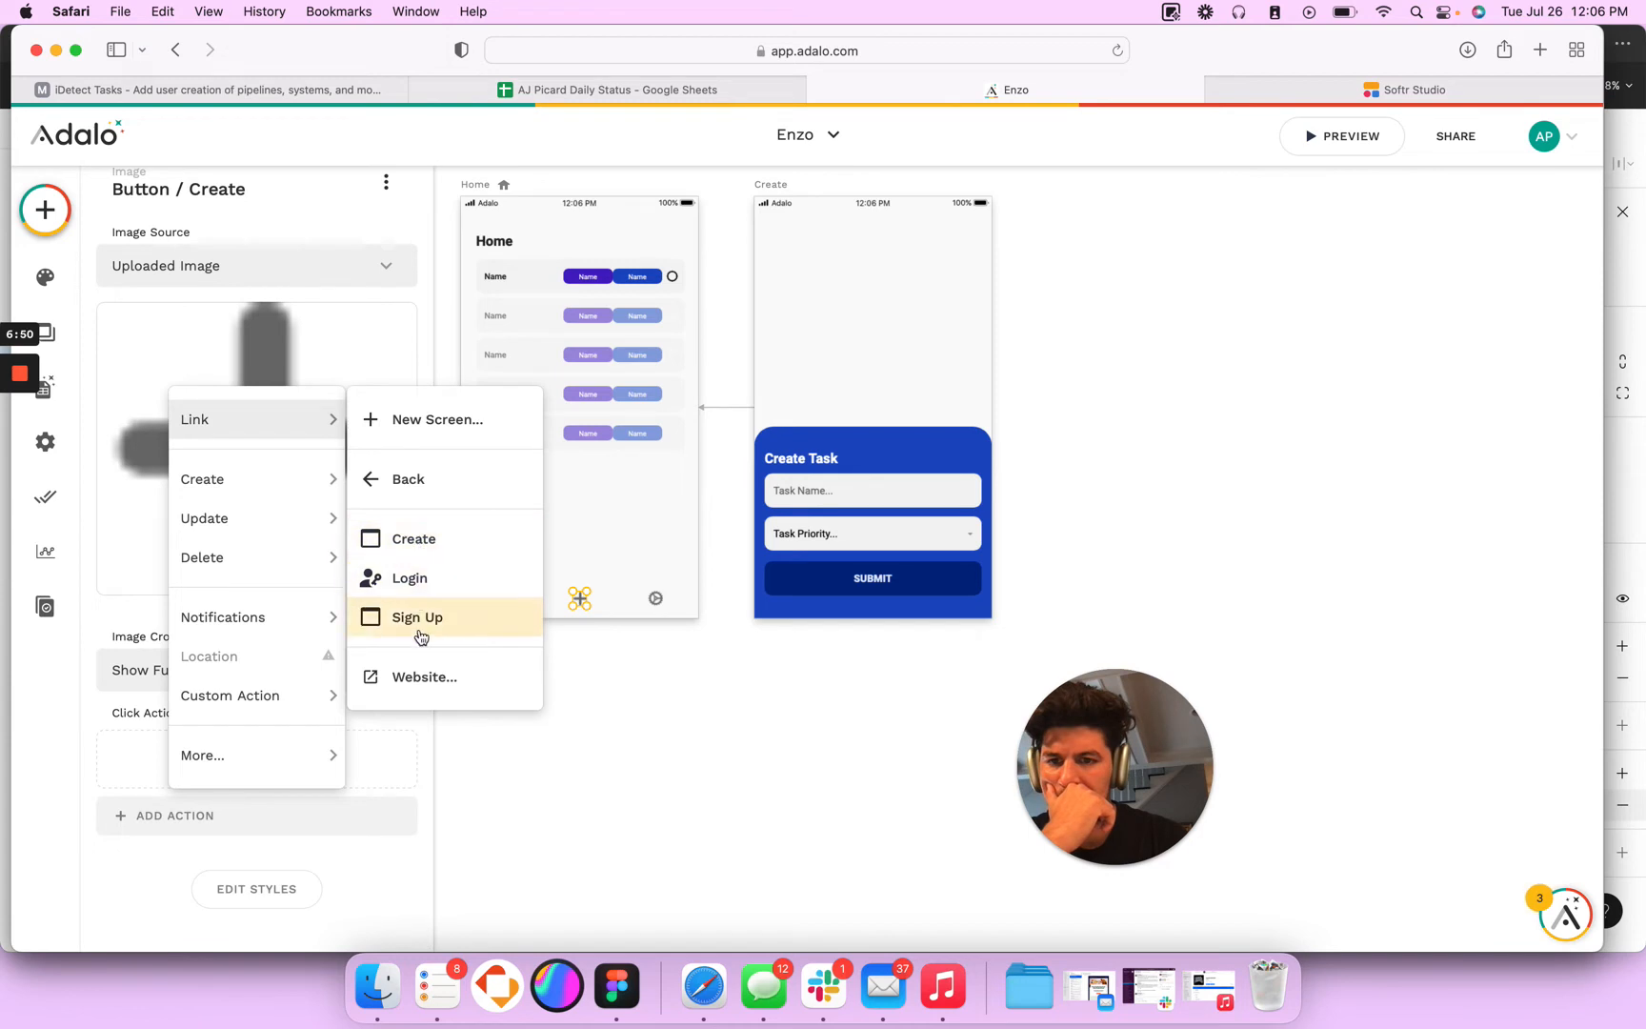
pyautogui.click(417, 543)
pyautogui.scroll(-3, 248, 878)
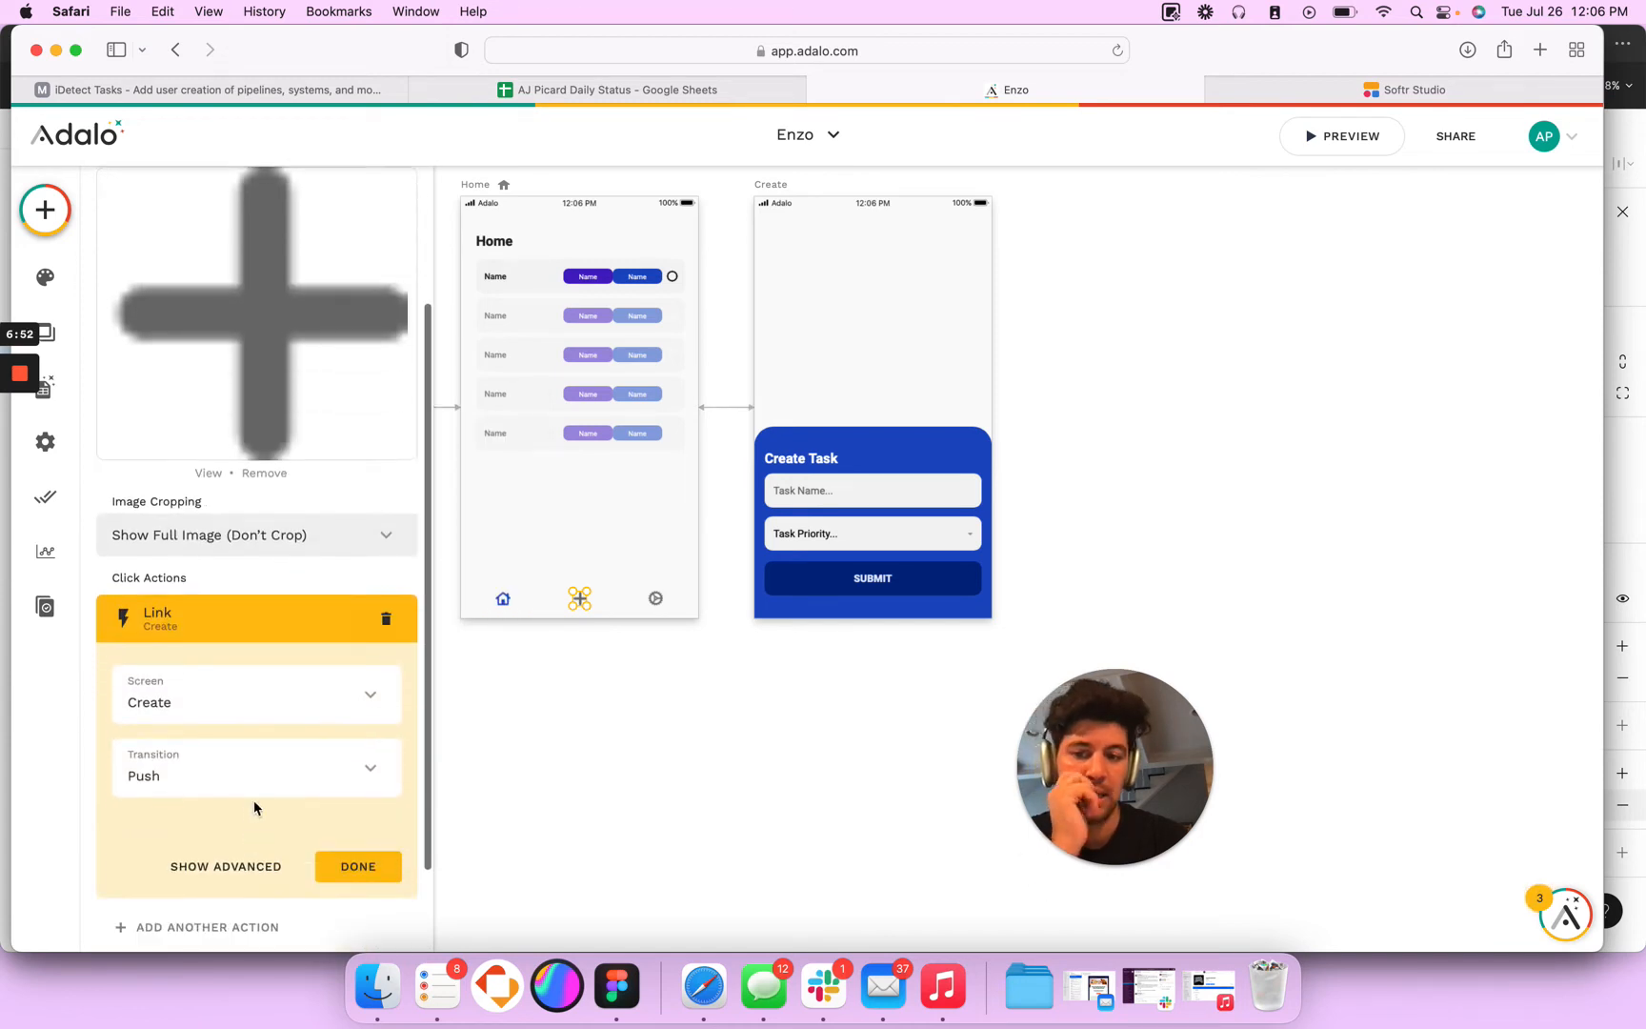
pyautogui.click(255, 776)
pyautogui.click(243, 345)
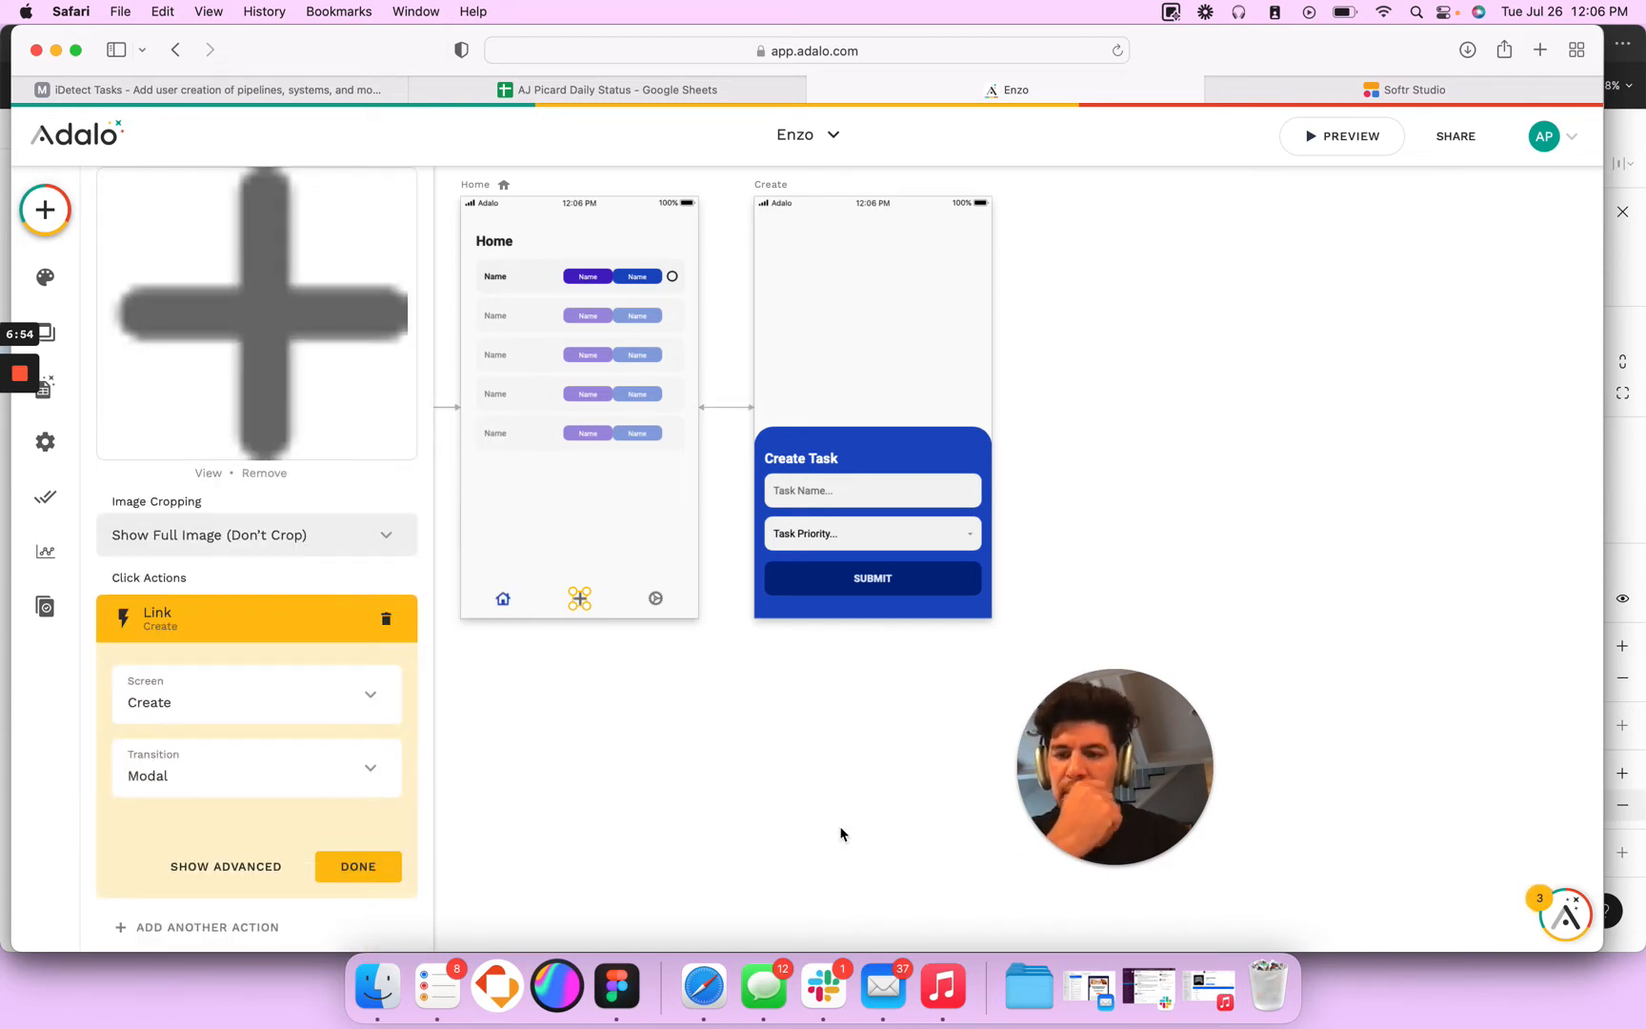
pyautogui.click(853, 782)
# - Group the Create screen's background rectangle, title, task name input, priority dropdown and SUBMIT button, and name the group Modal
pyautogui.click(831, 462)
pyautogui.keyDown('shift'); pyautogui.click(881, 443); pyautogui.keyUp('shift')
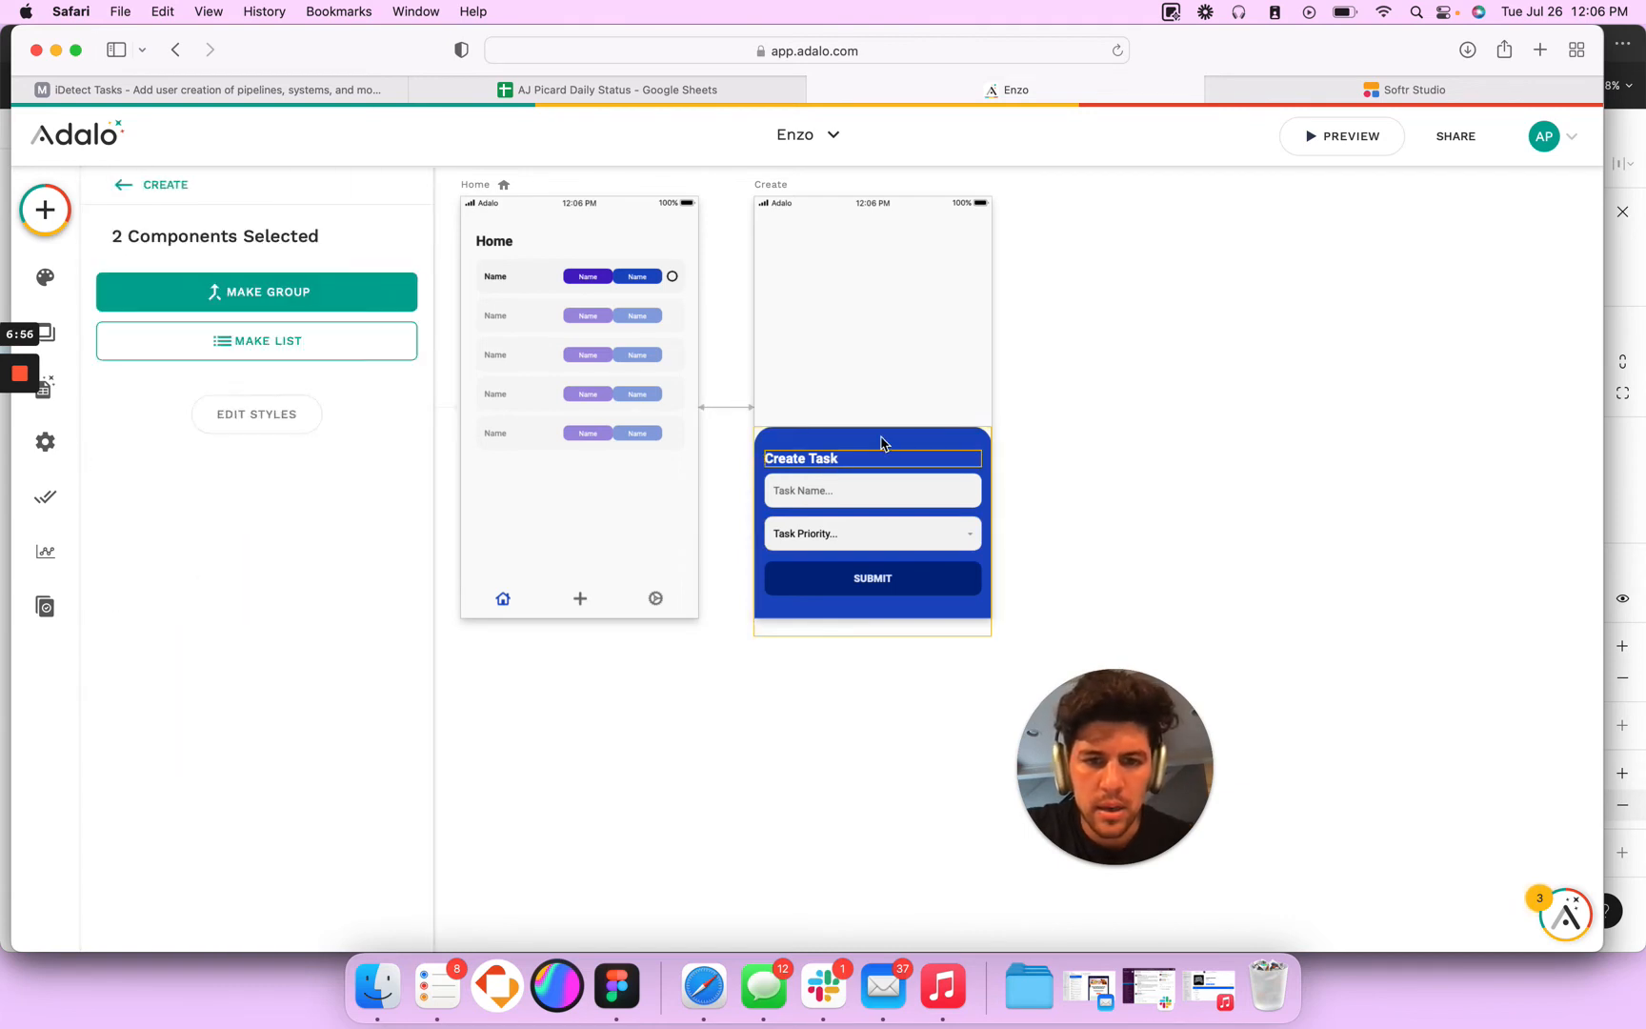
pyautogui.keyDown('shift'); pyautogui.click(835, 507); pyautogui.keyUp('shift')
pyautogui.keyDown('shift'); pyautogui.click(827, 540); pyautogui.keyUp('shift')
pyautogui.keyDown('shift'); pyautogui.click(838, 575); pyautogui.keyUp('shift')
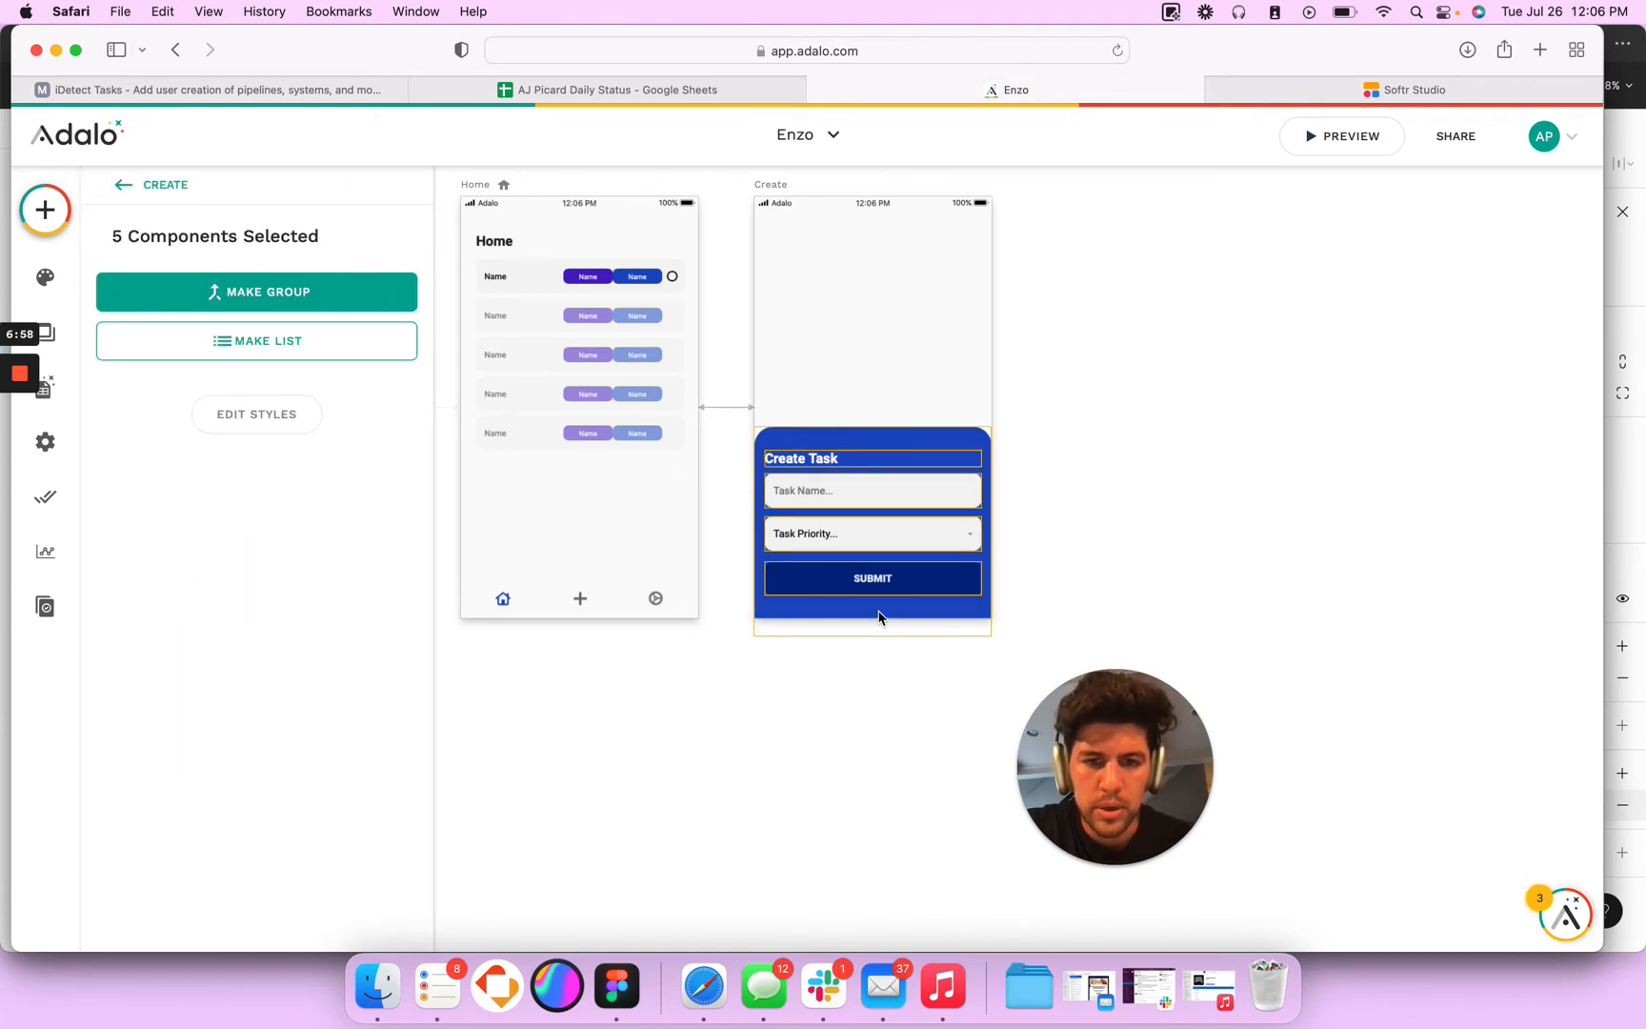
pyautogui.click(256, 292)
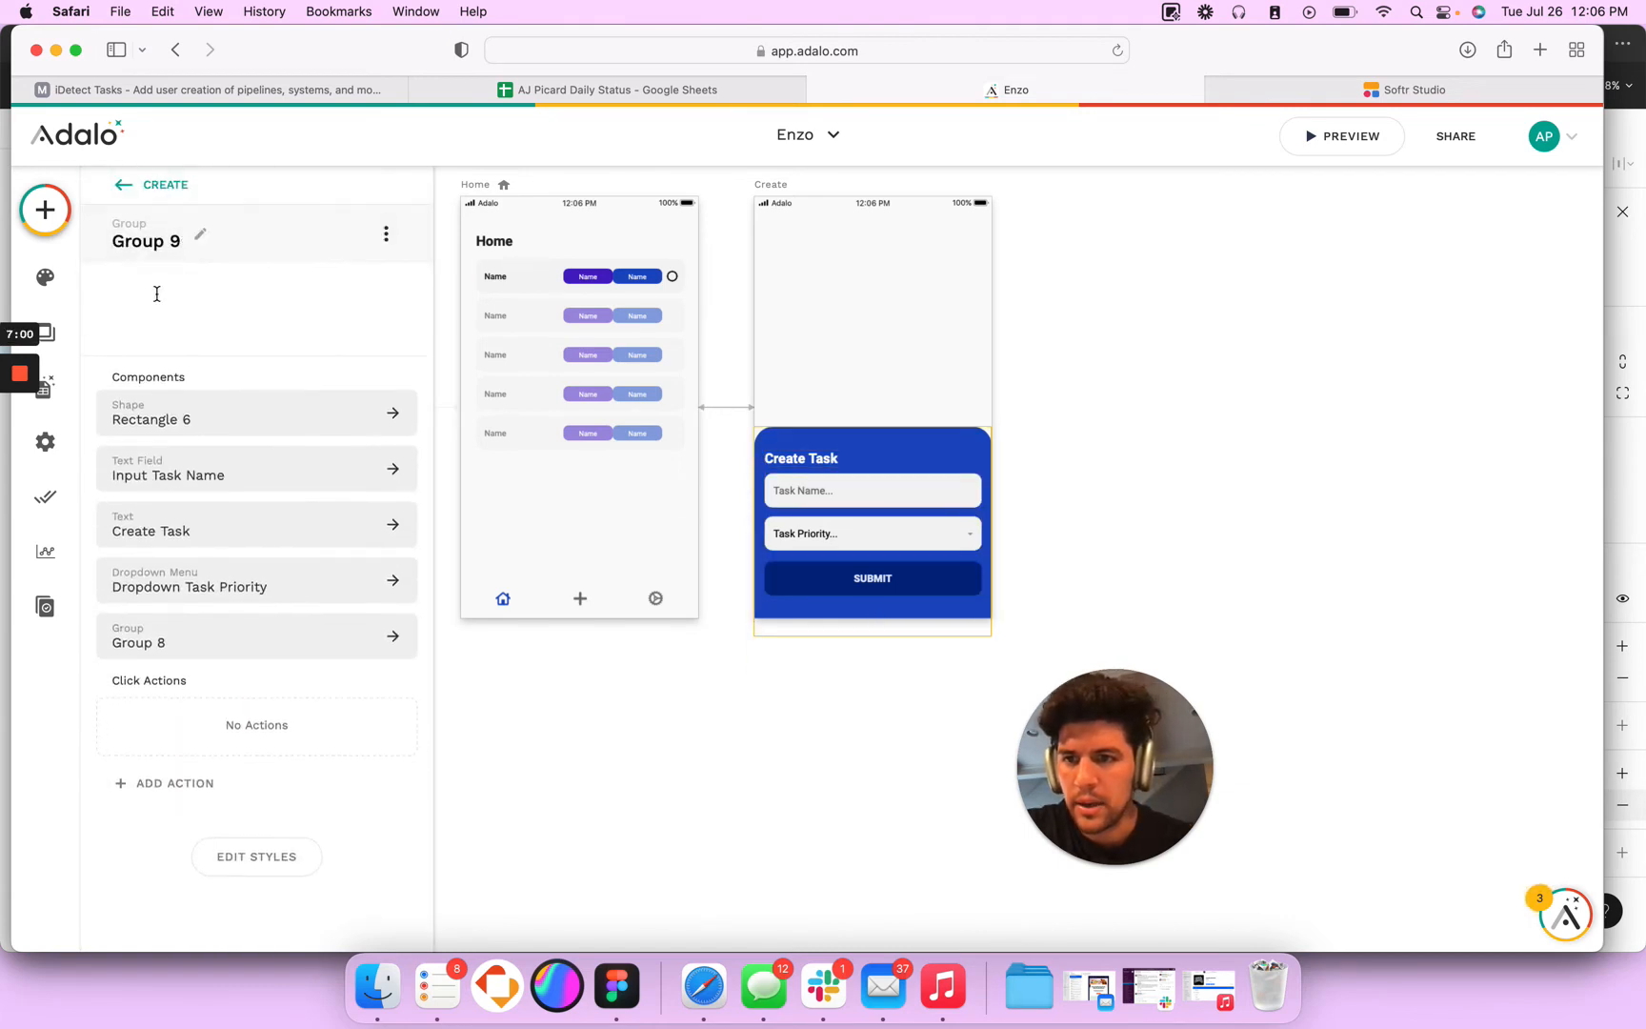
pyautogui.tripleClick(153, 319)
pyautogui.write('Modal')
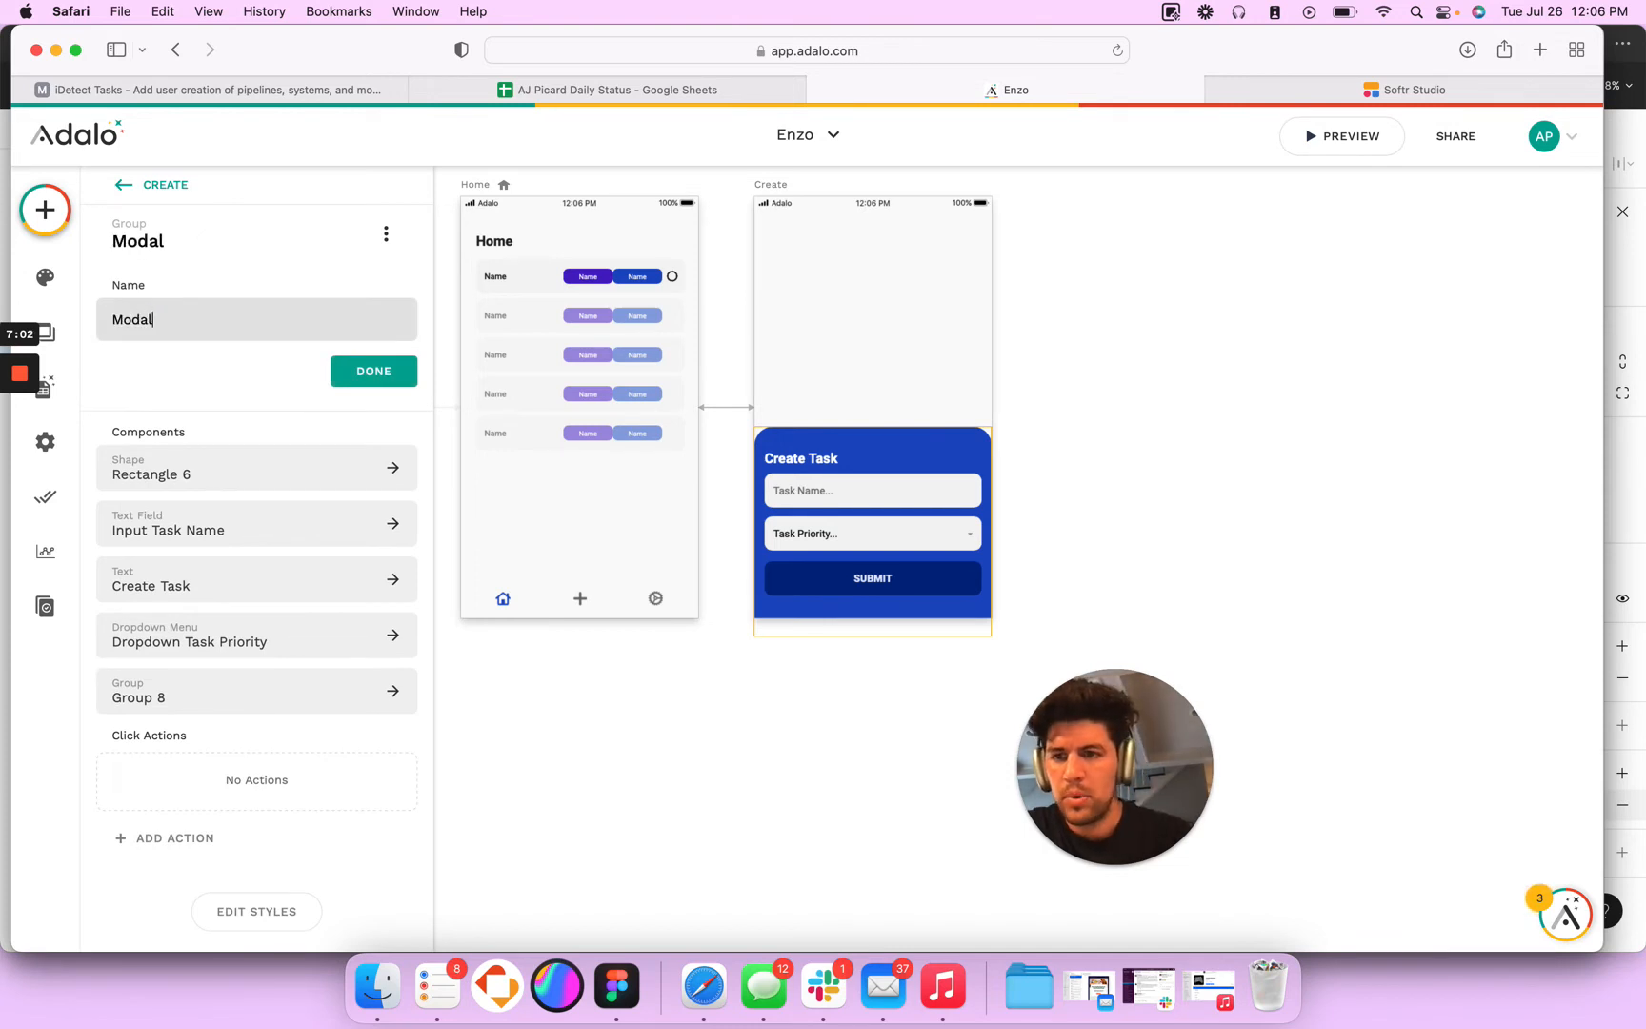
pyautogui.click(373, 370)
# - Fix the Modal group to the bottom of the Create screen
pyautogui.click(258, 767)
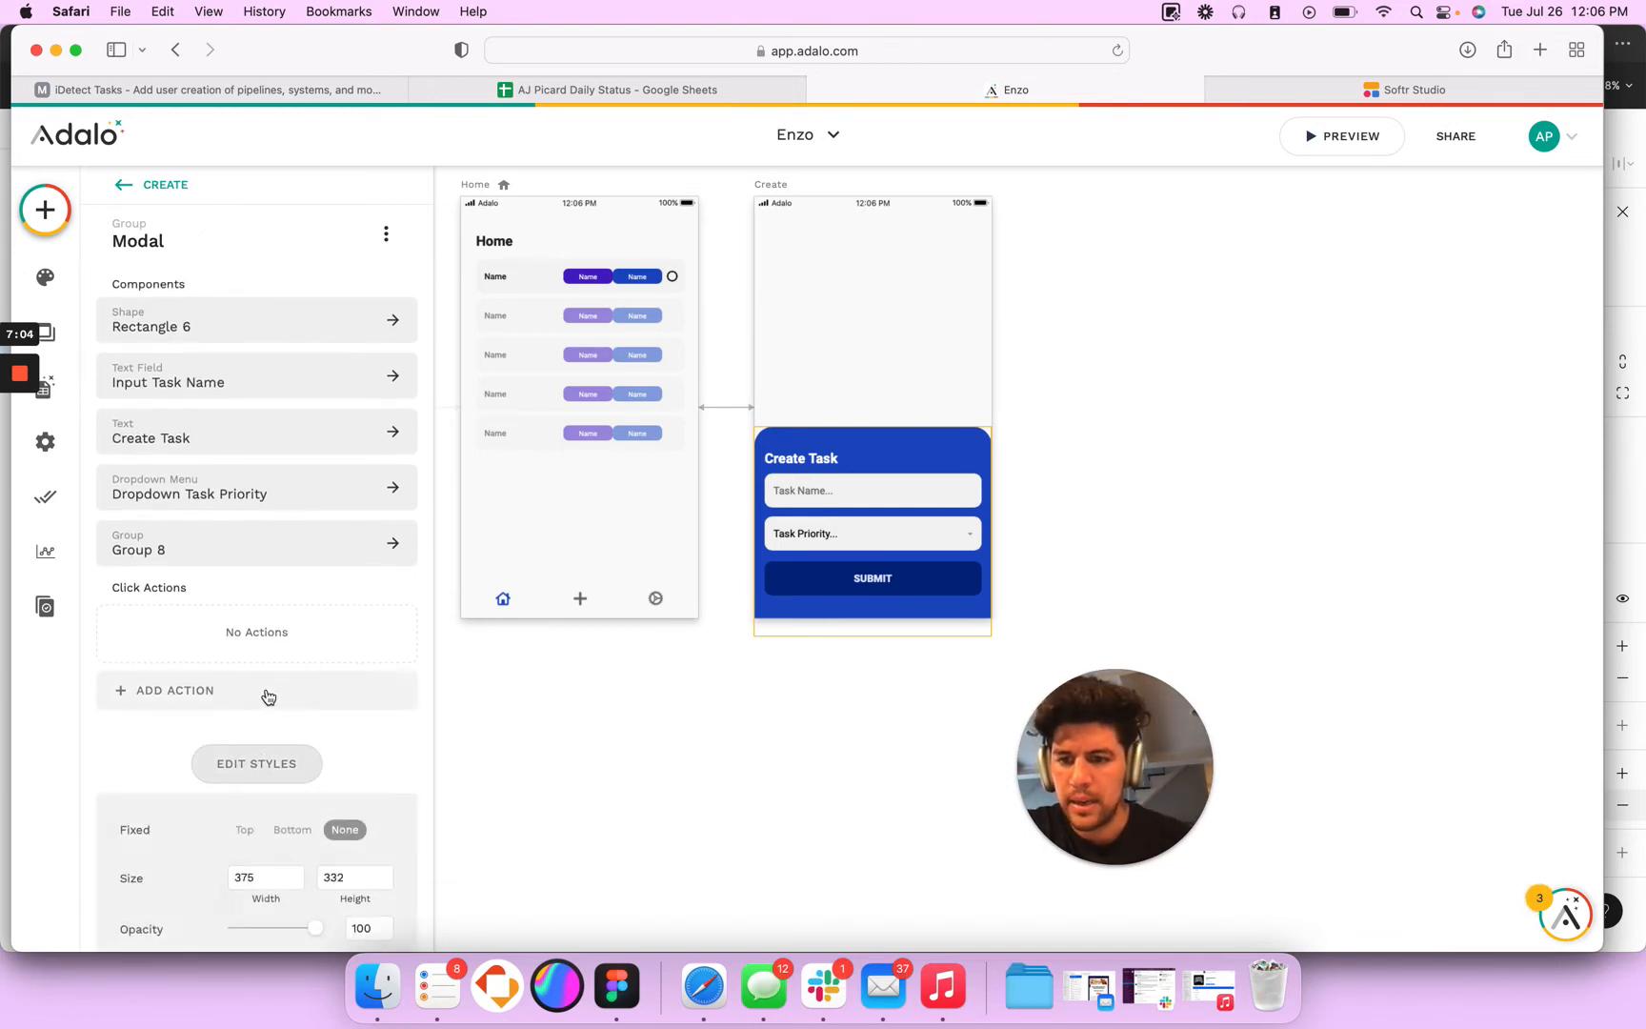
pyautogui.scroll(-1, 272, 710)
pyautogui.click(295, 779)
pyautogui.click(1127, 459)
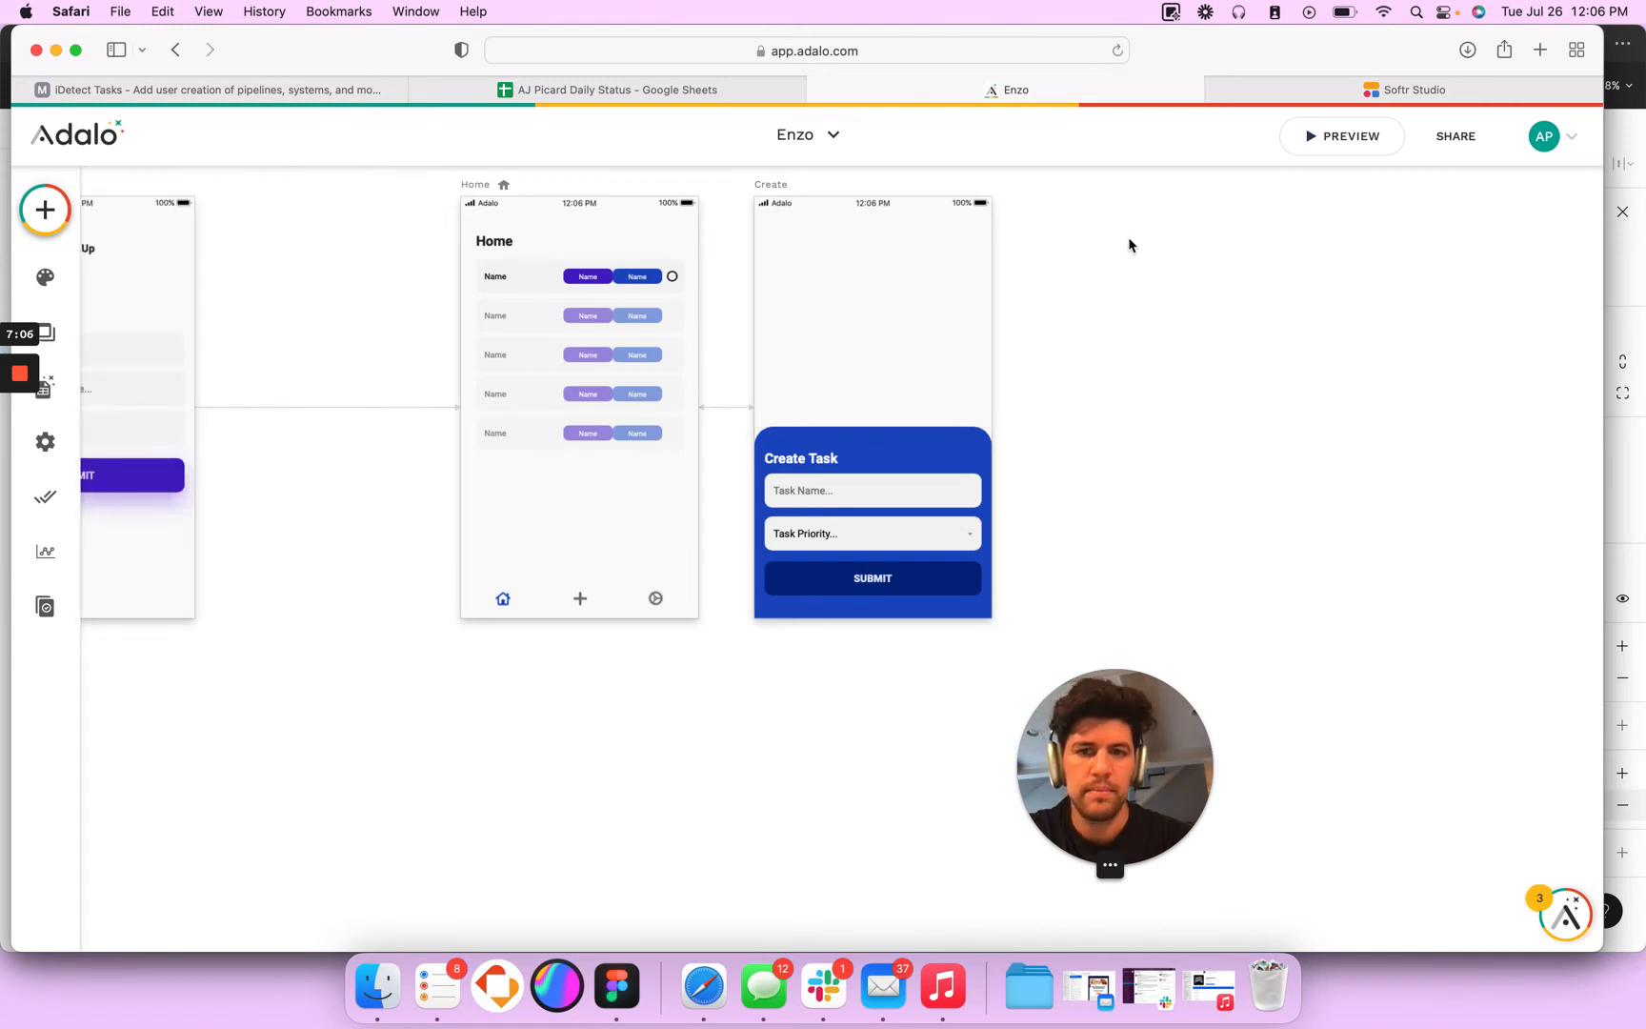
# - Preview the app and log in with the account's e-mail and password
pyautogui.click(471, 221)
pyautogui.click(1329, 137)
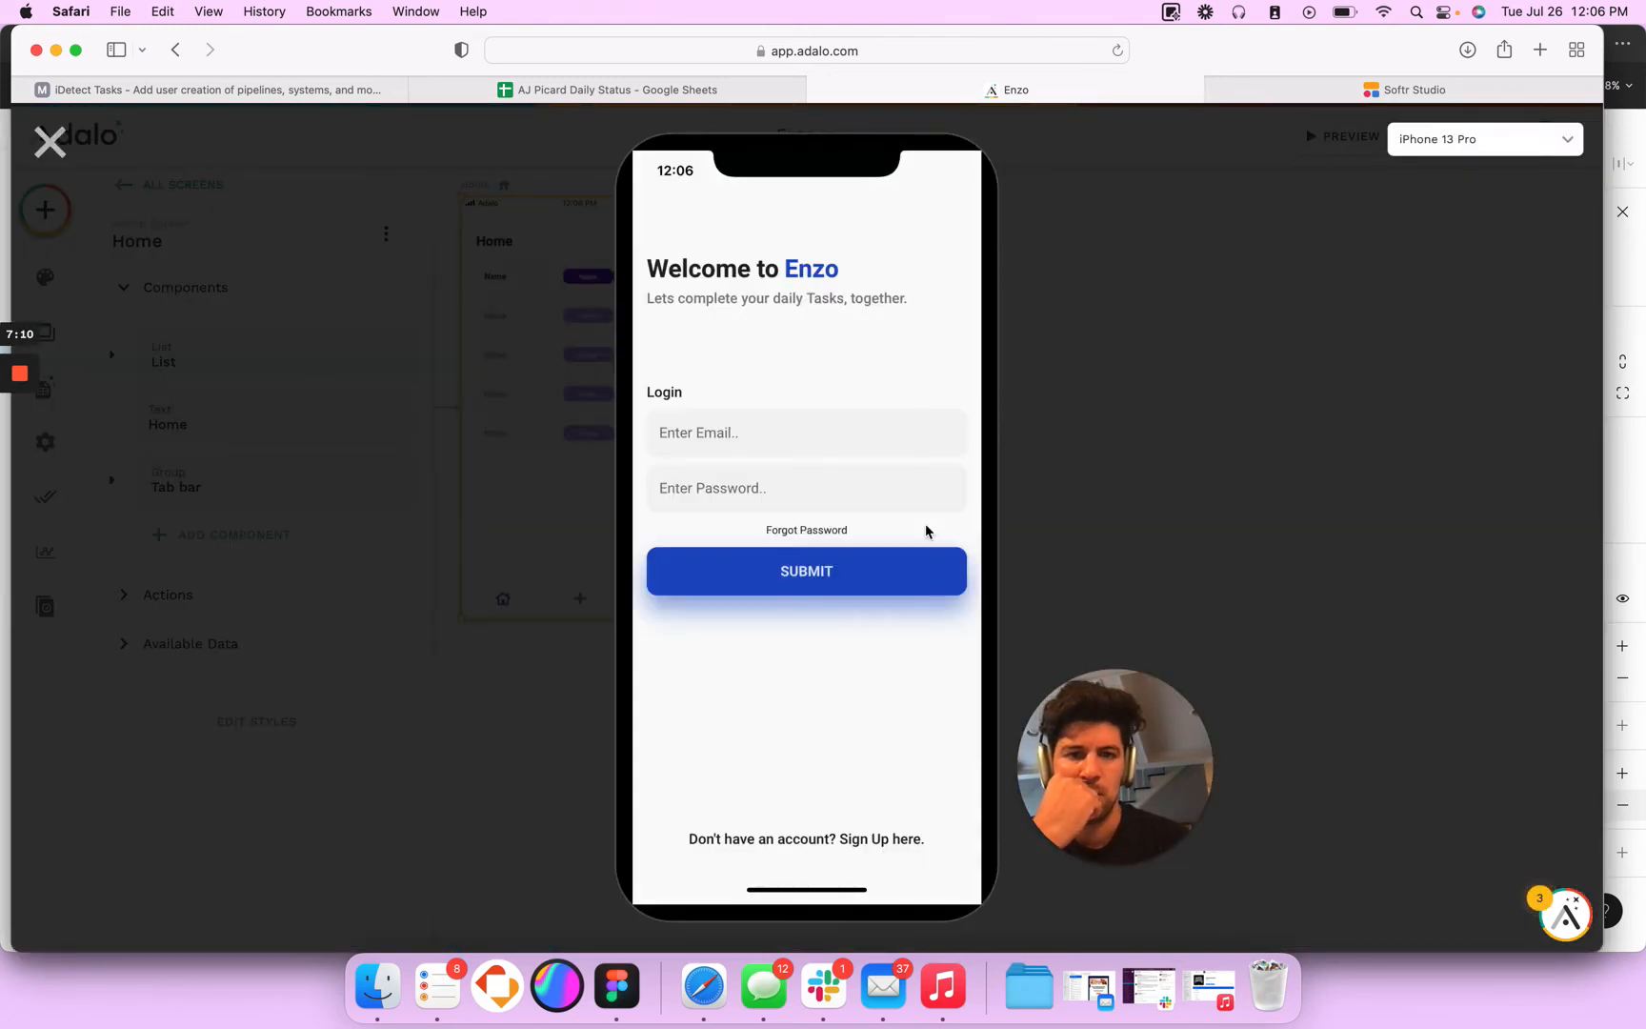
pyautogui.click(747, 432)
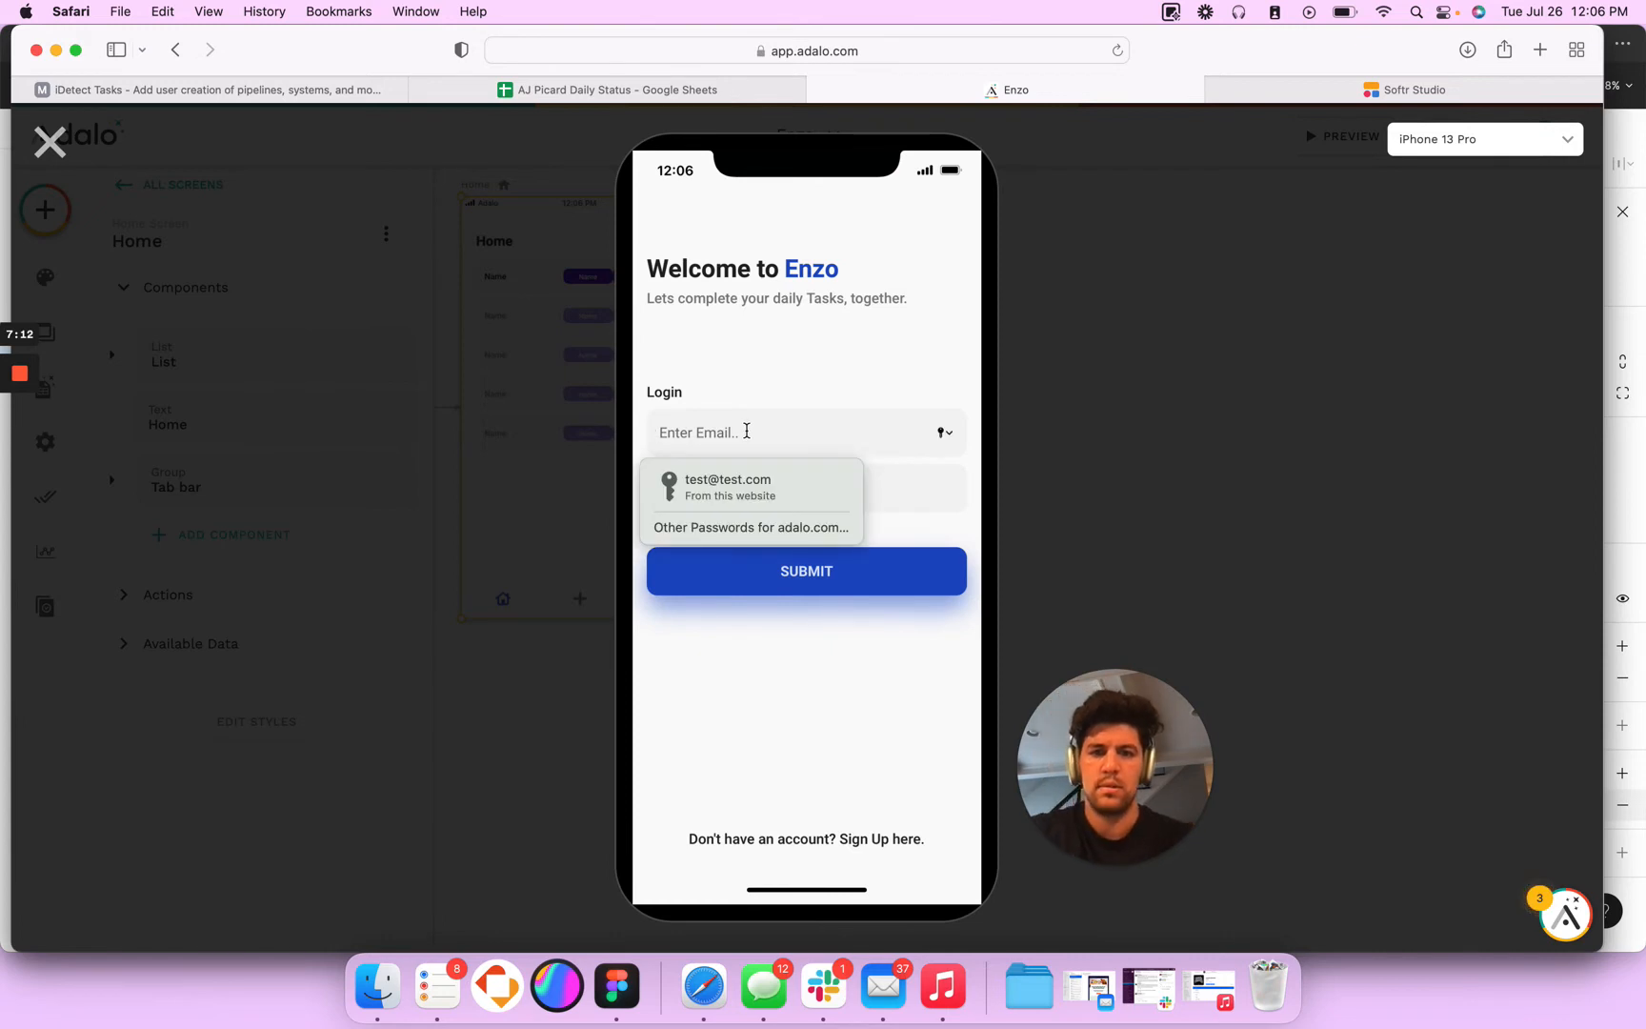
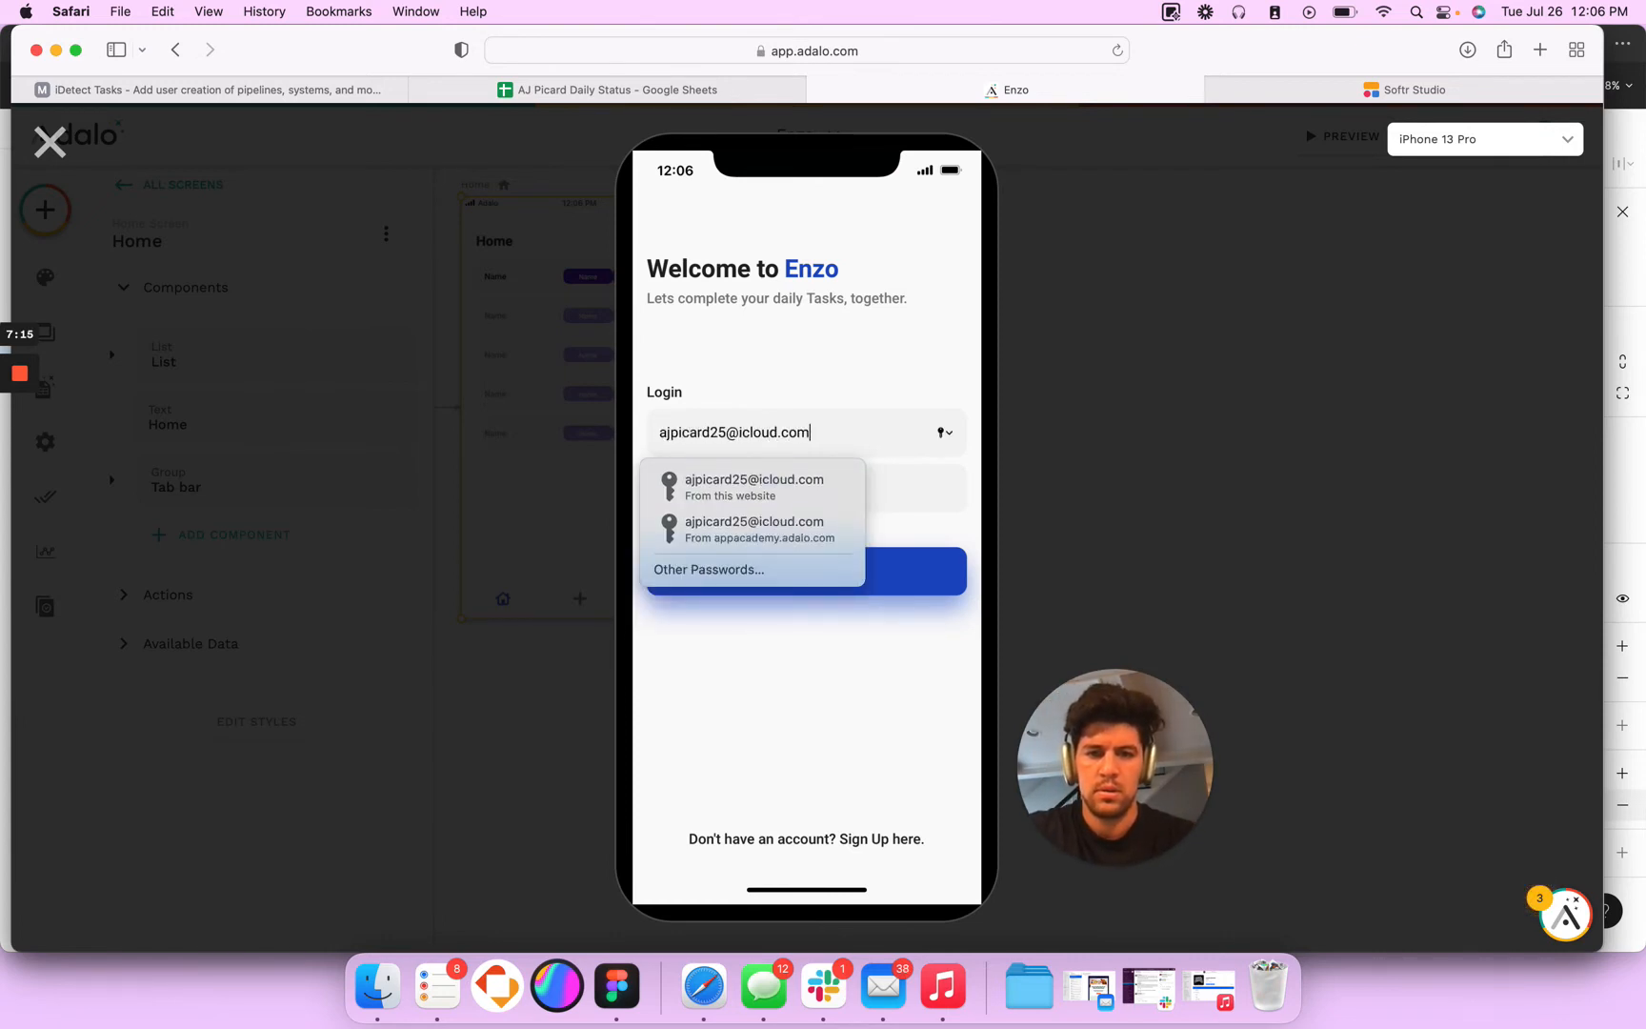
pyautogui.press('Tab')
pyautogui.write('••')
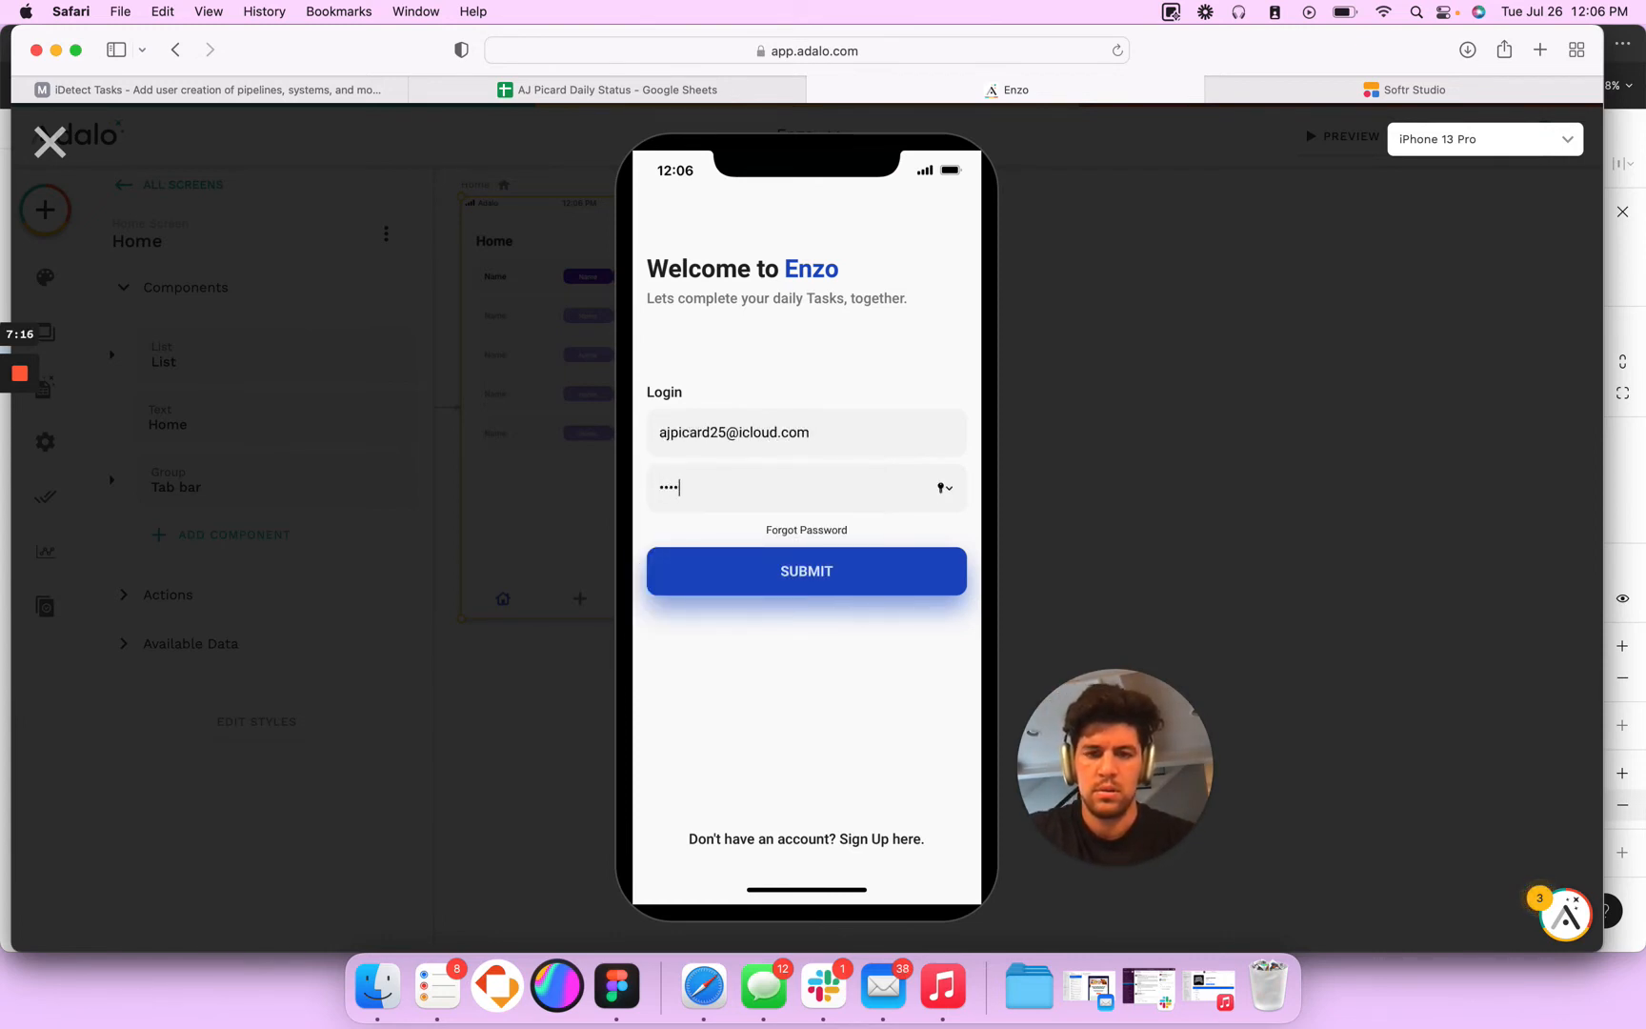
pyautogui.click(801, 568)
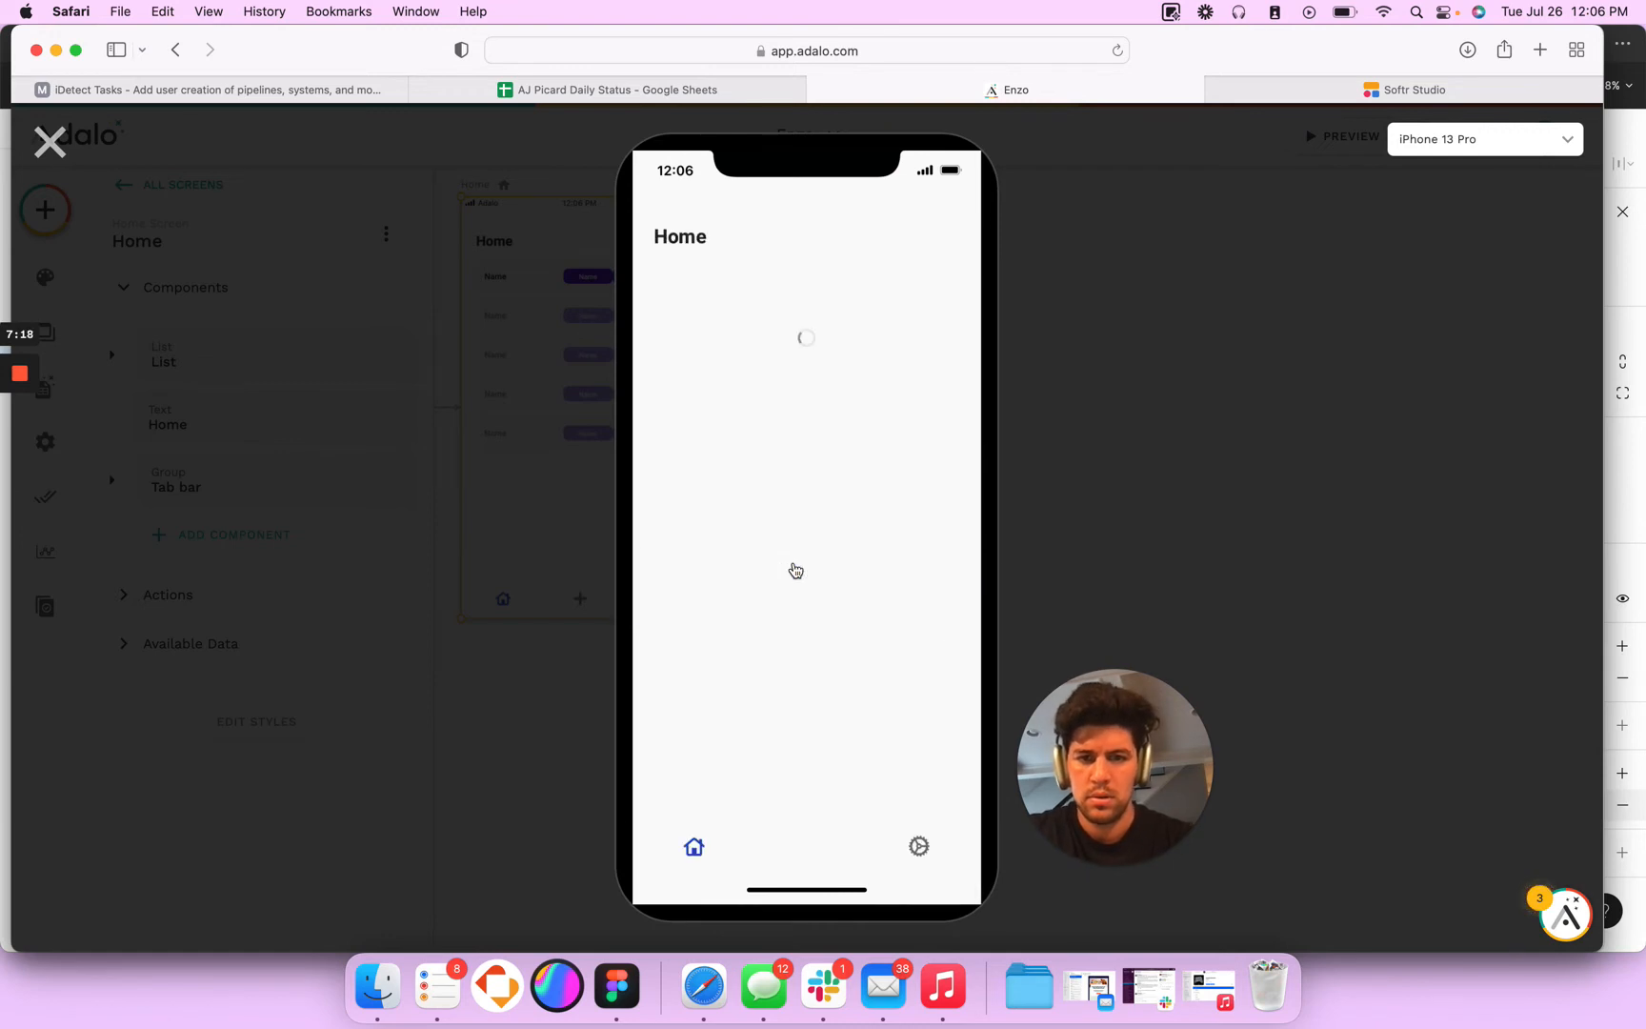
# - Check how the Create screen opens from the tab bar's plus icon, close the preview and decline saving the password
pyautogui.click(807, 846)
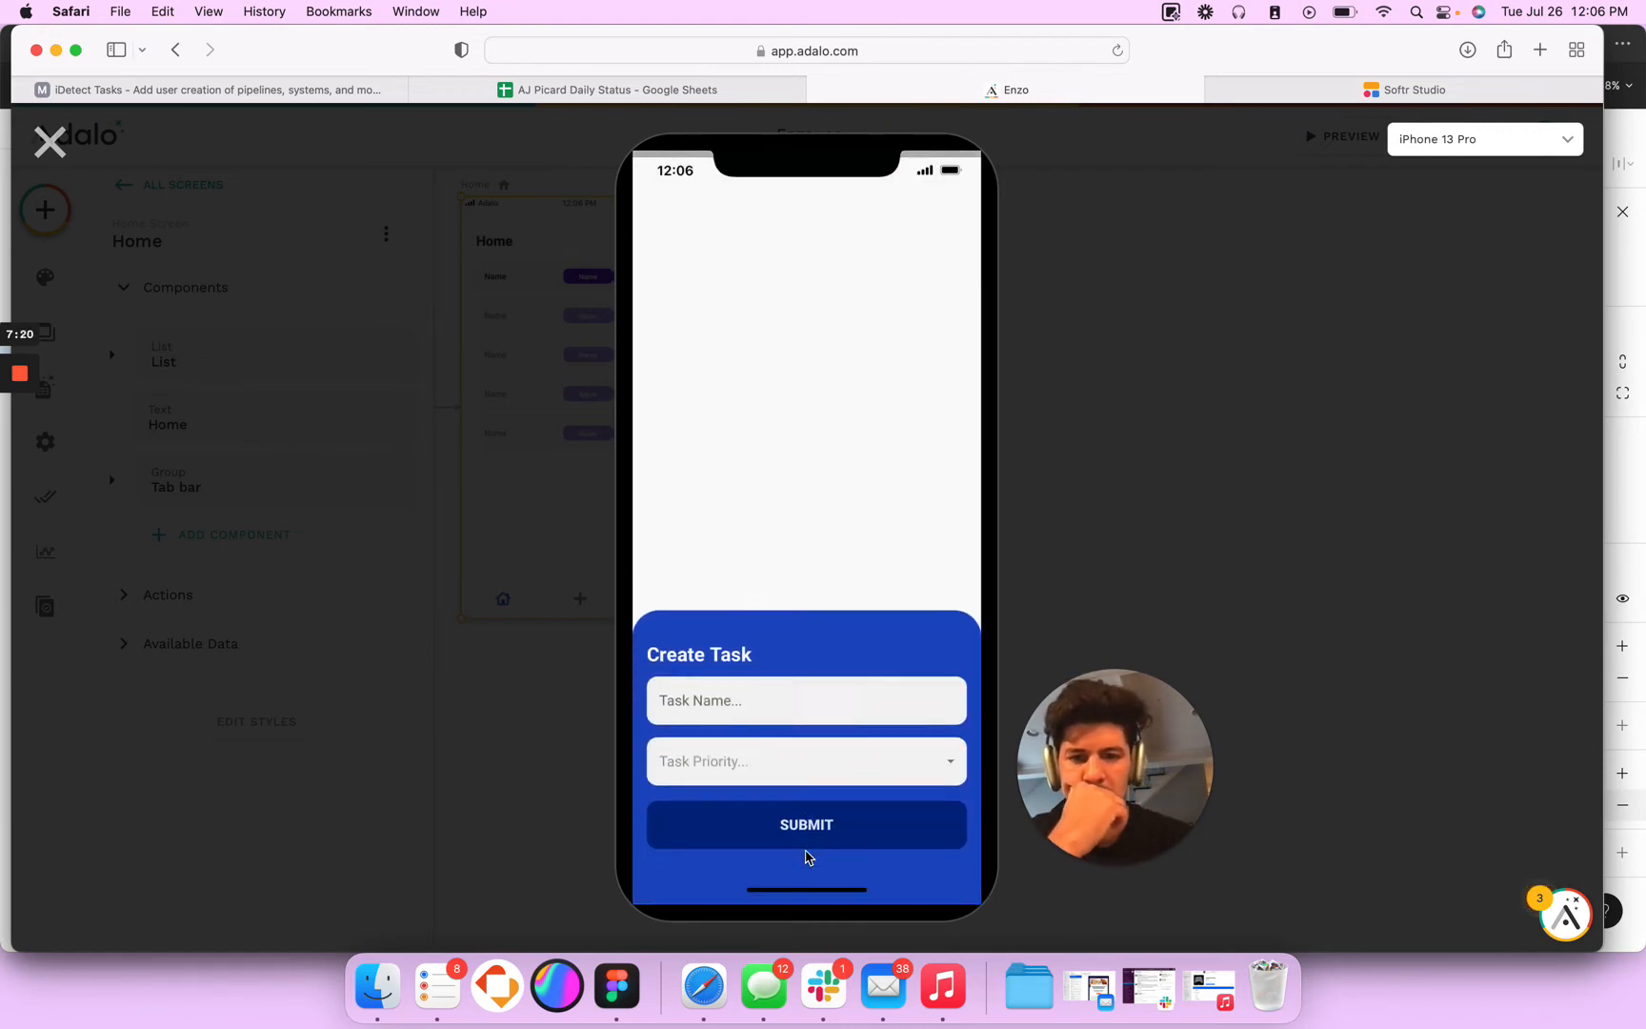
pyautogui.click(49, 141)
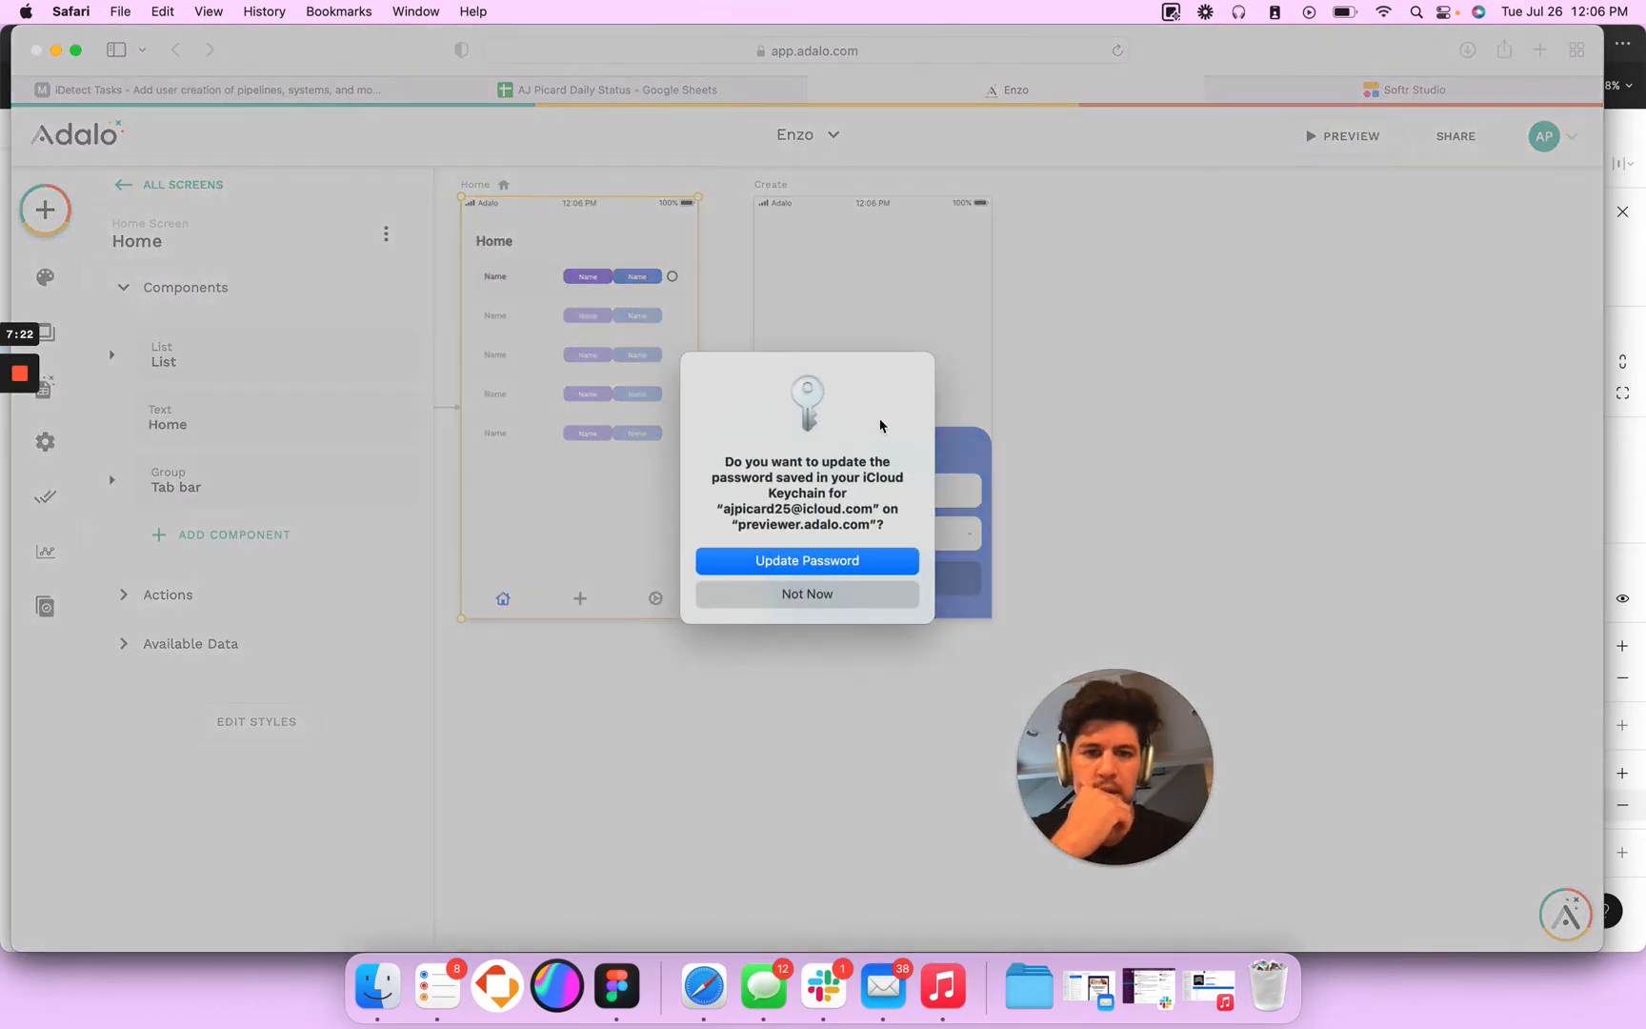
pyautogui.click(820, 594)
# - Make the Create screen's background fully transparent
pyautogui.click(768, 183)
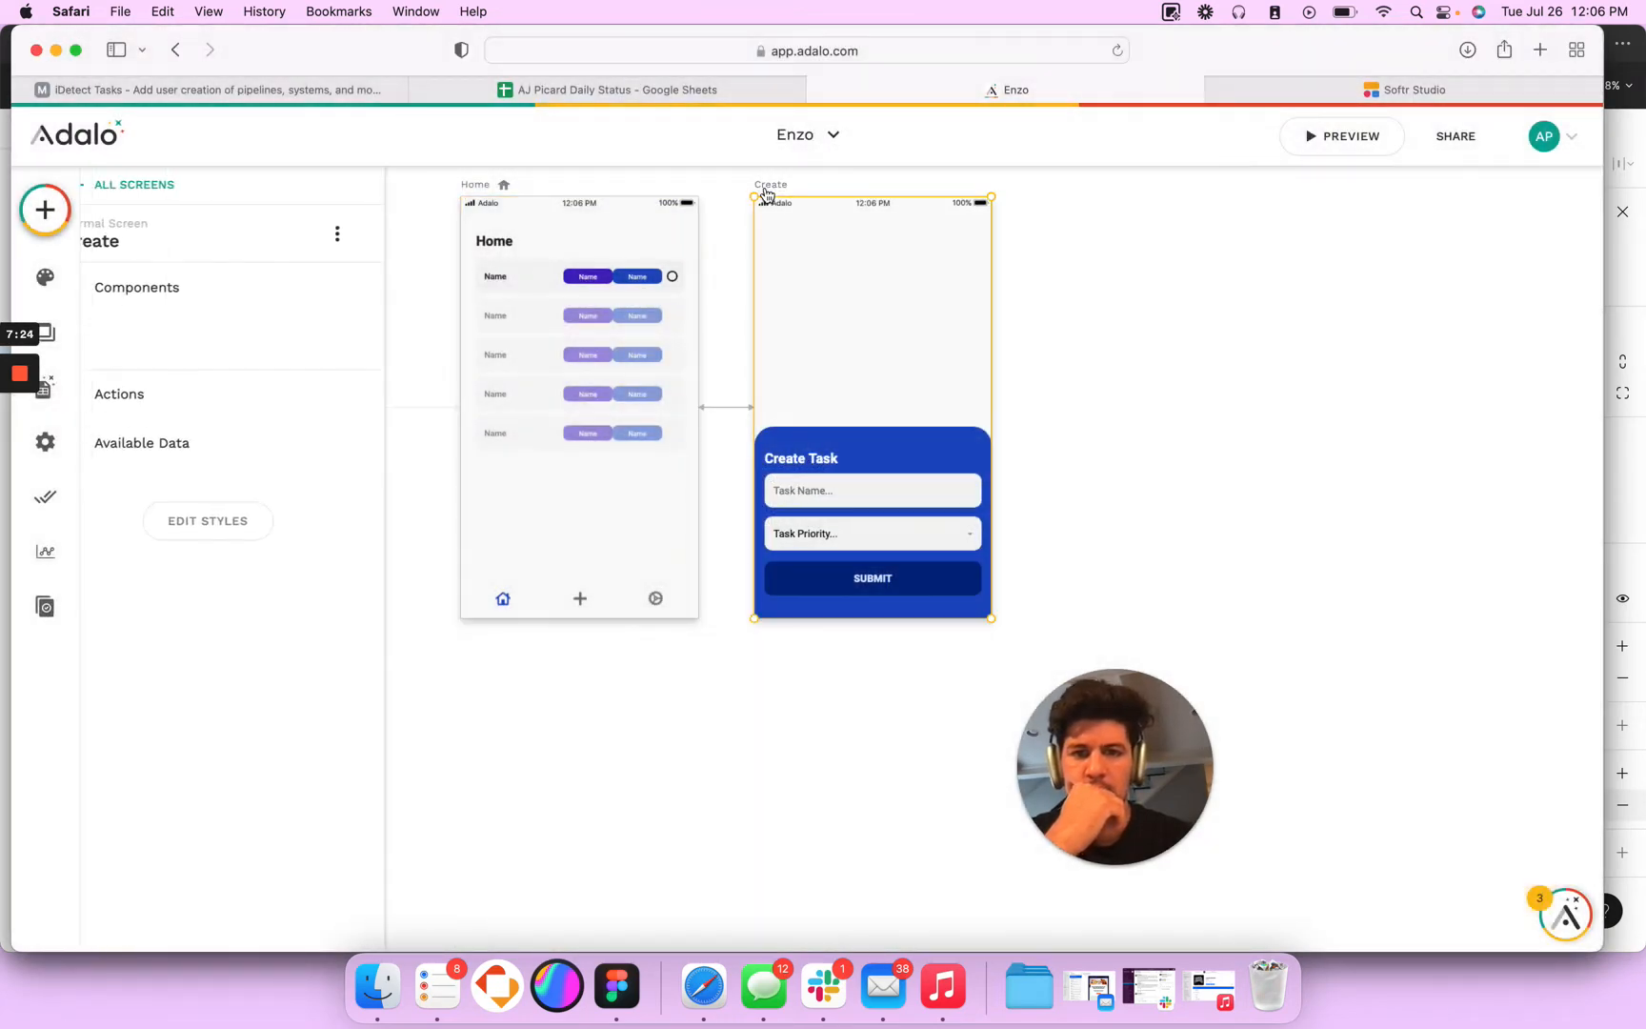
pyautogui.click(229, 609)
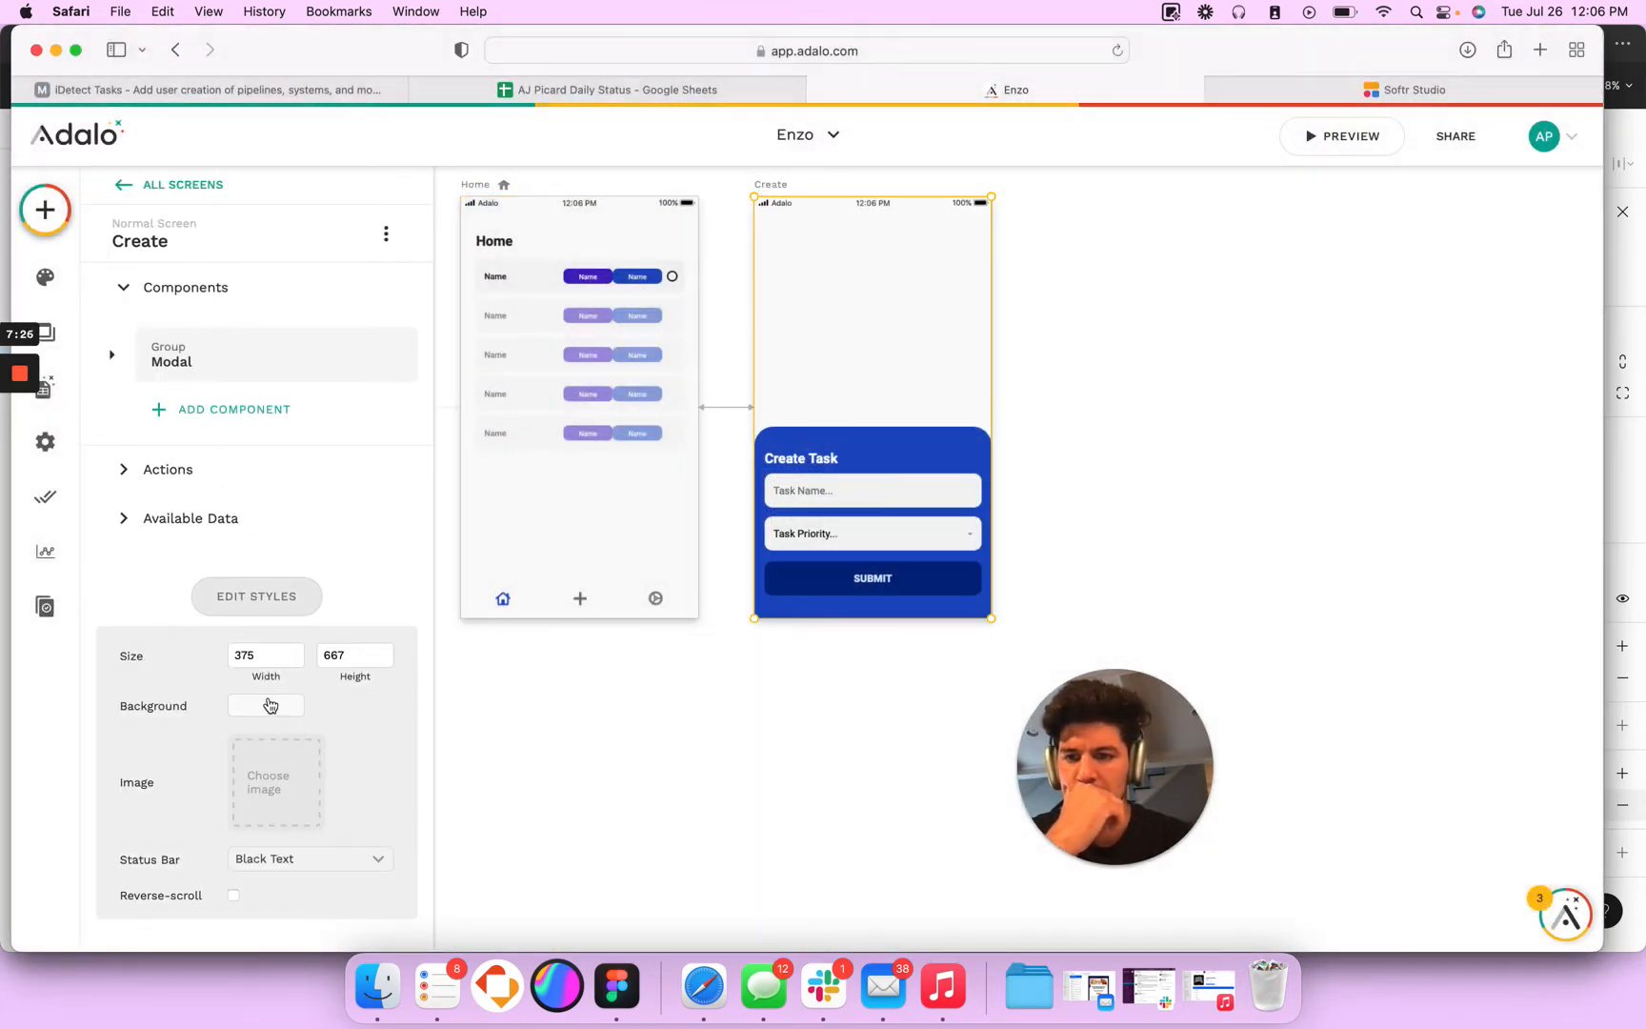
pyautogui.click(267, 705)
pyautogui.write('0')
pyautogui.press('Return')
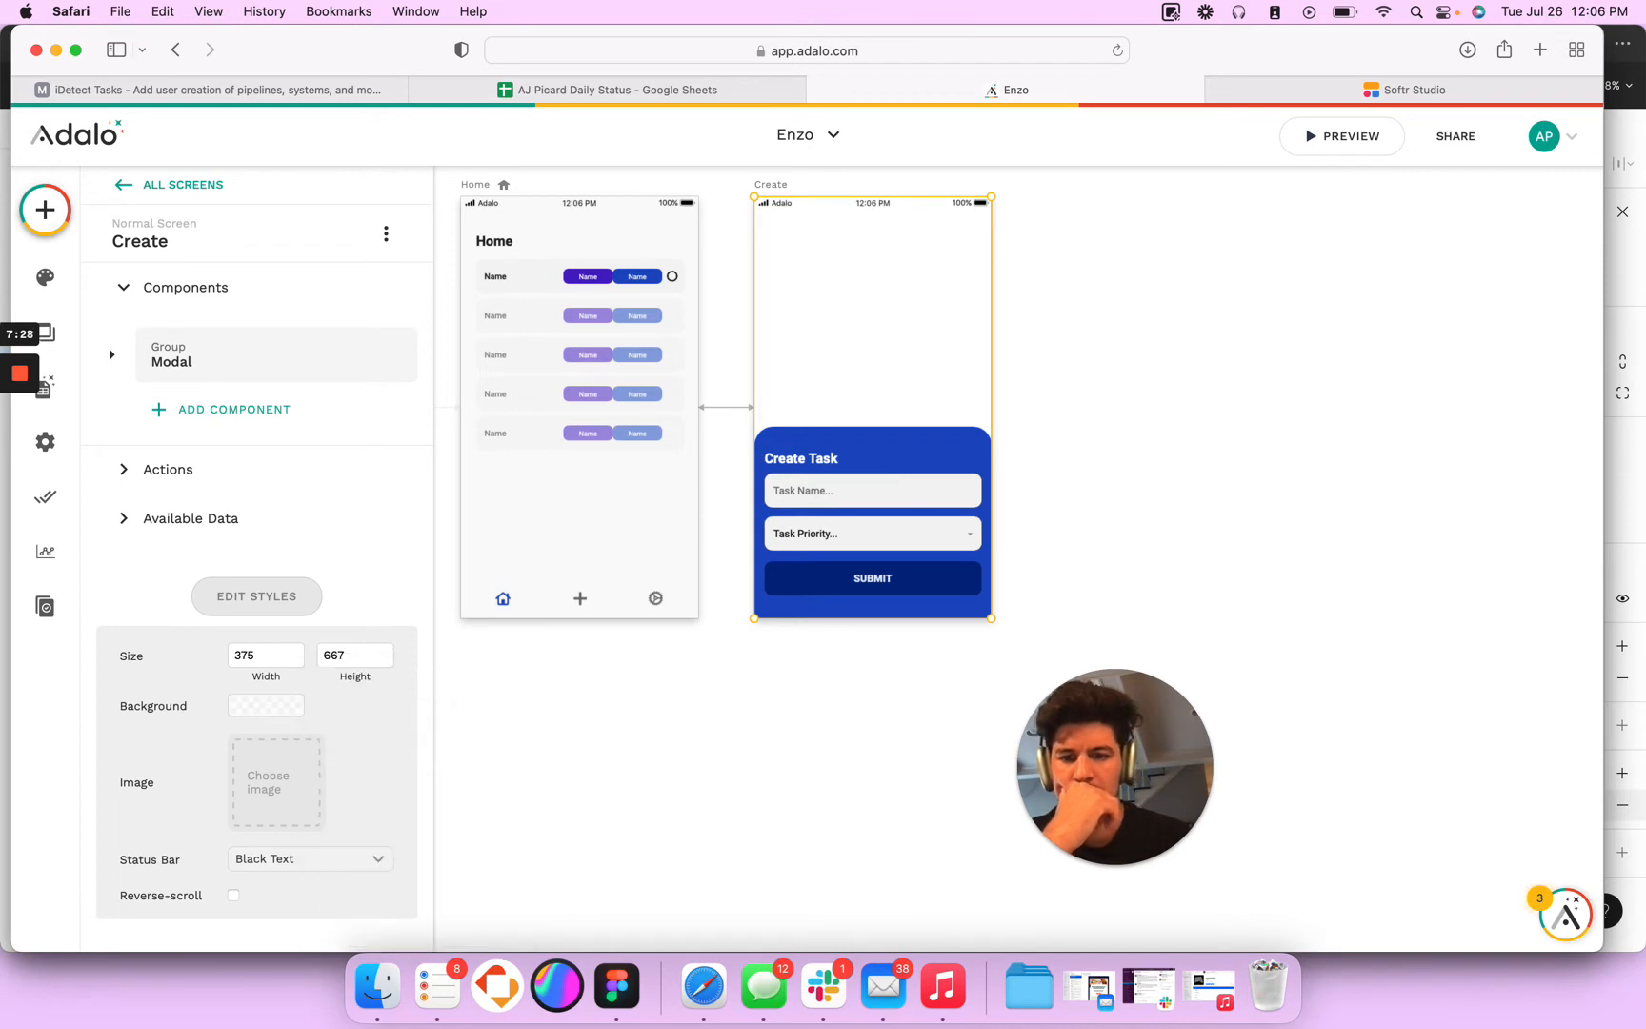
# - Preview the app again and open the Create Task modal over the Home screen from the tab bar
pyautogui.click(1329, 141)
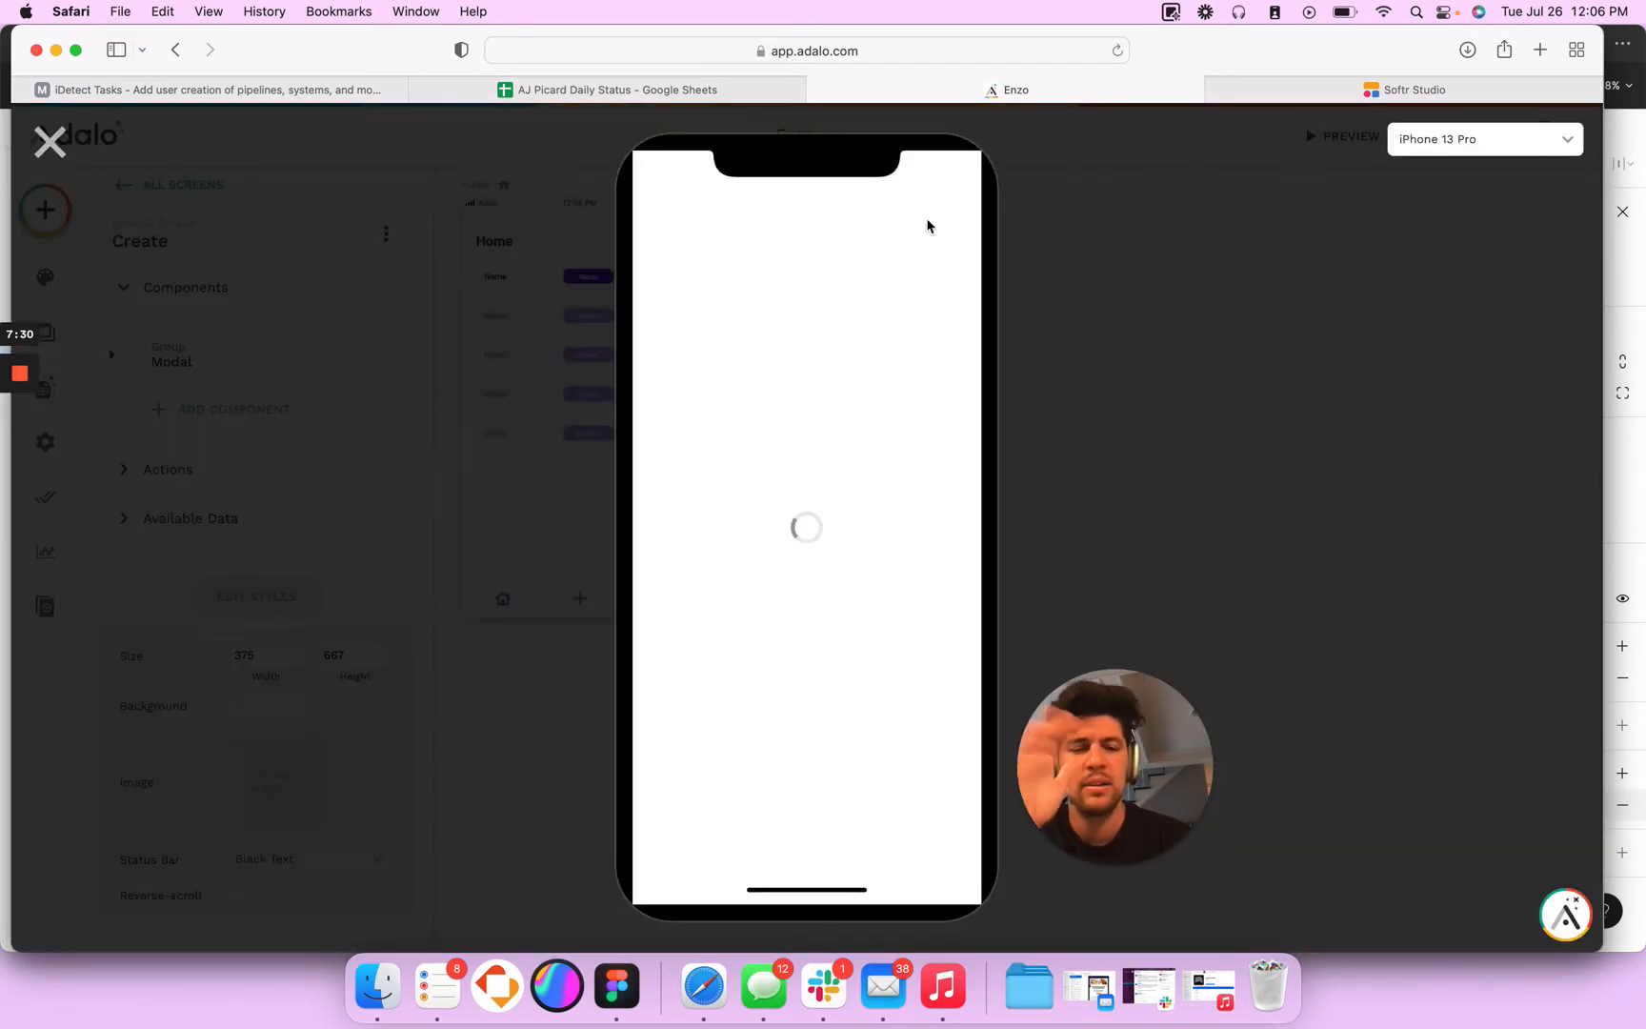
pyautogui.moveTo(1162, 819); pyautogui.dragTo(1603, 943)
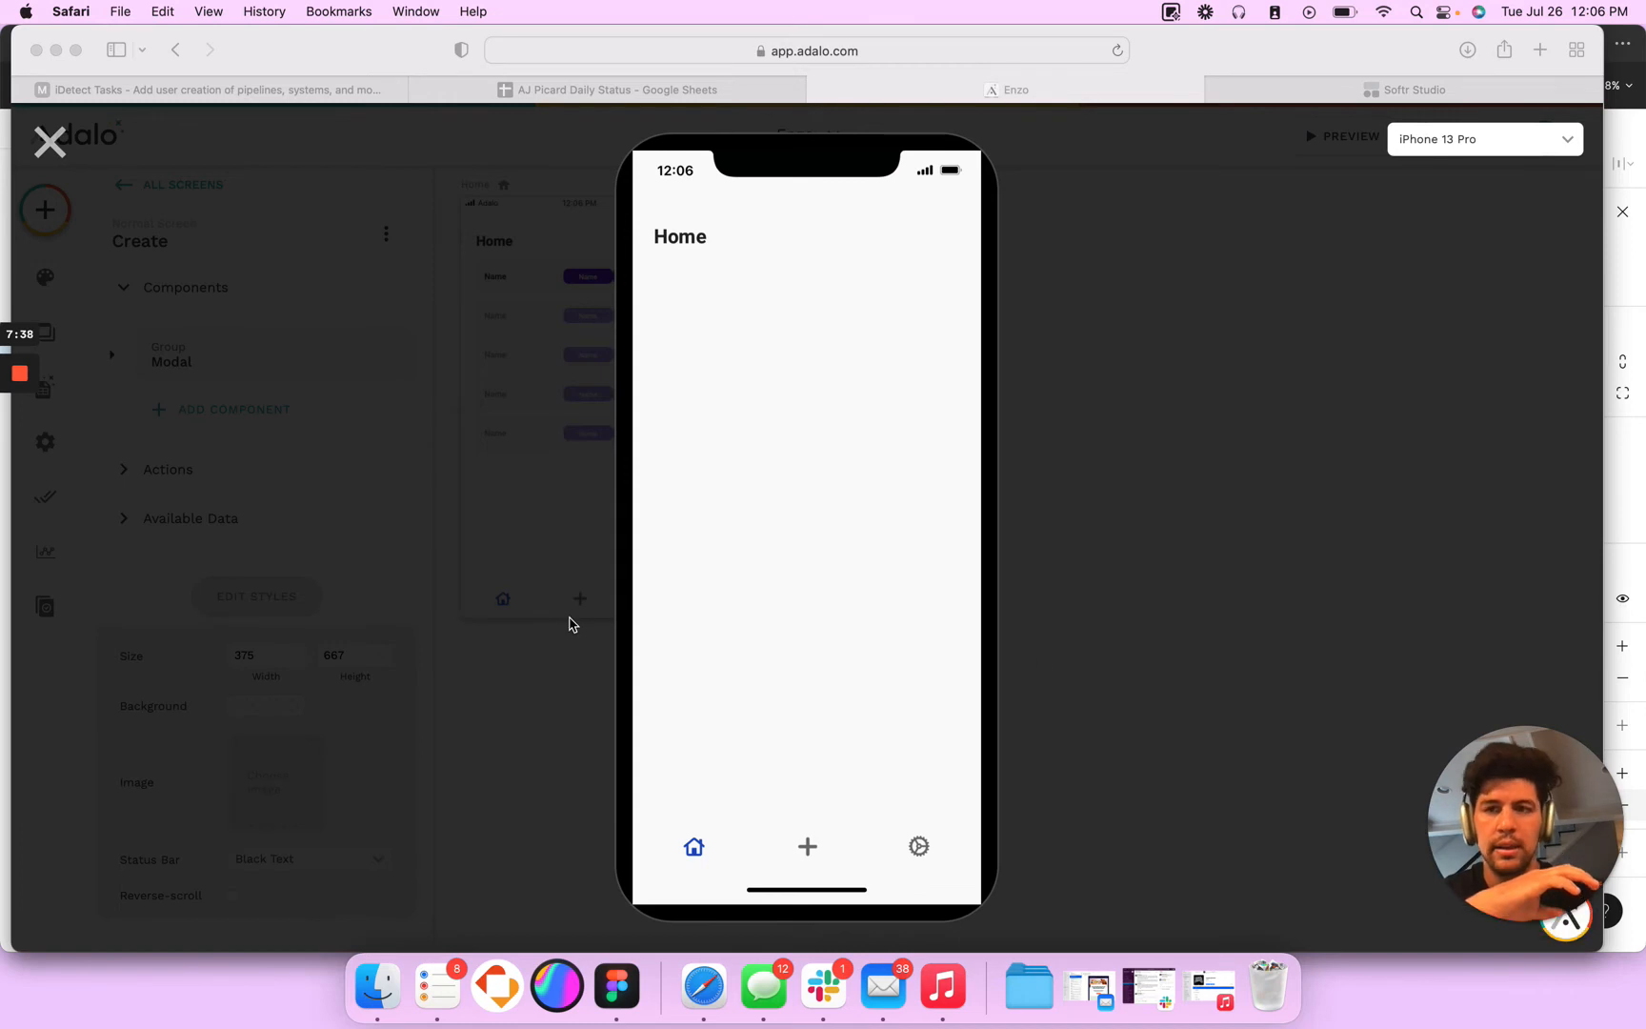
pyautogui.click(49, 142)
pyautogui.click(49, 141)
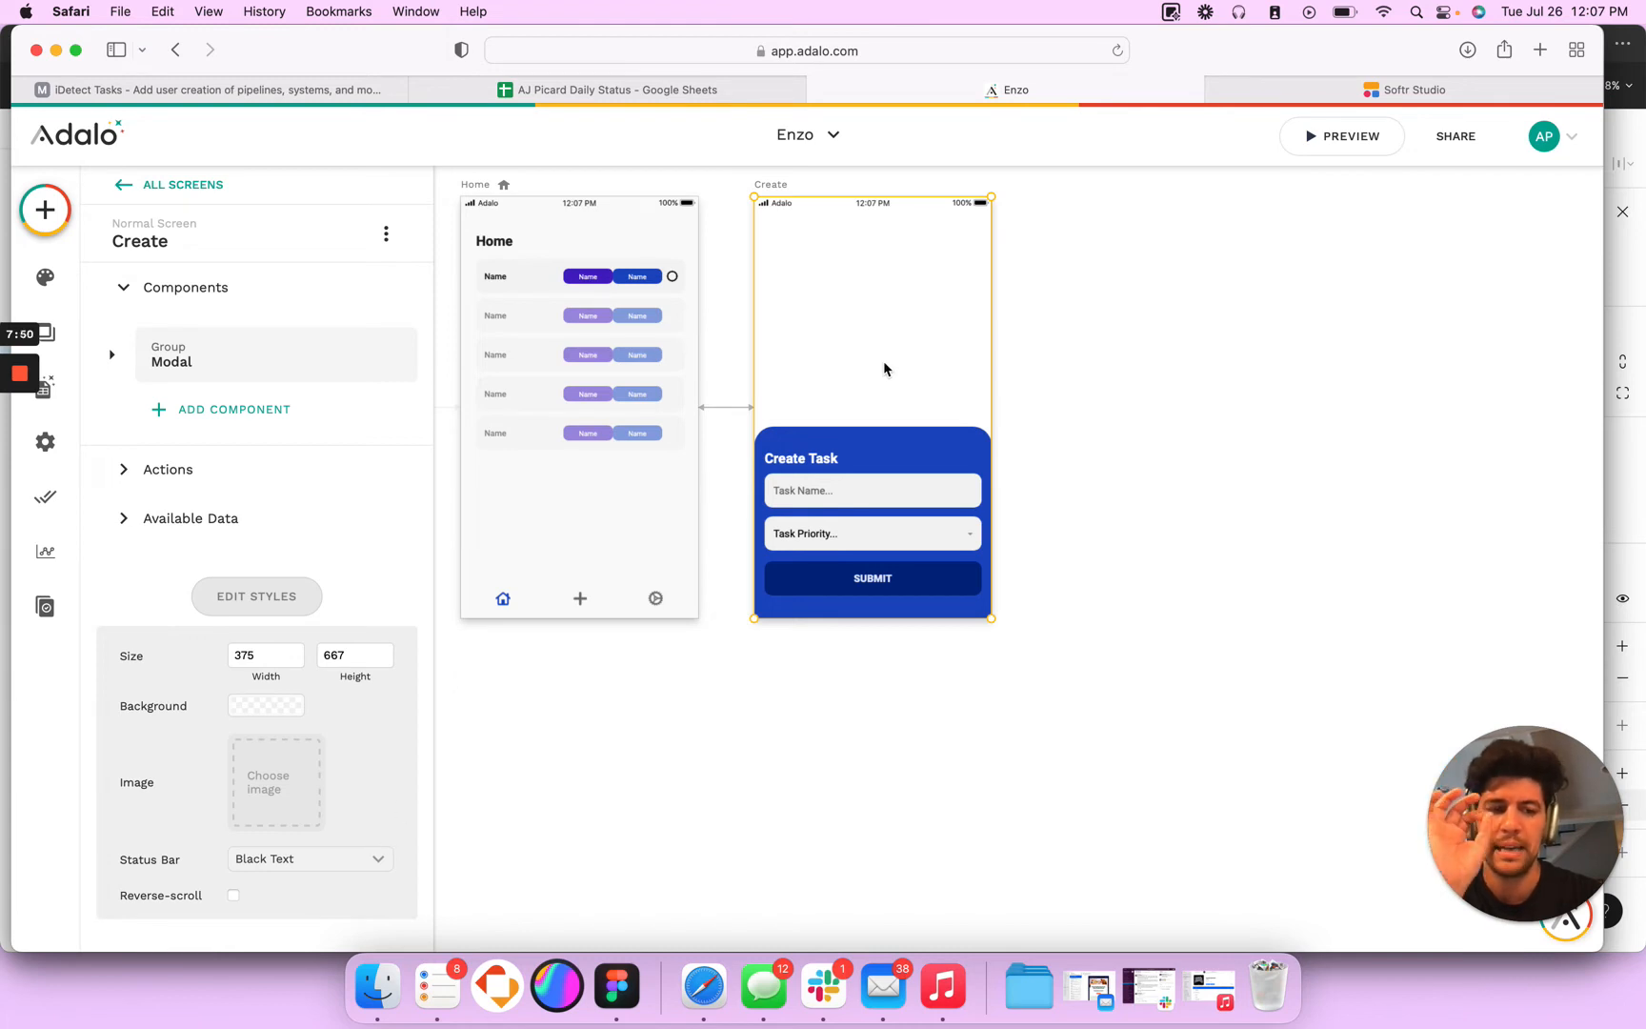
pyautogui.click(1337, 141)
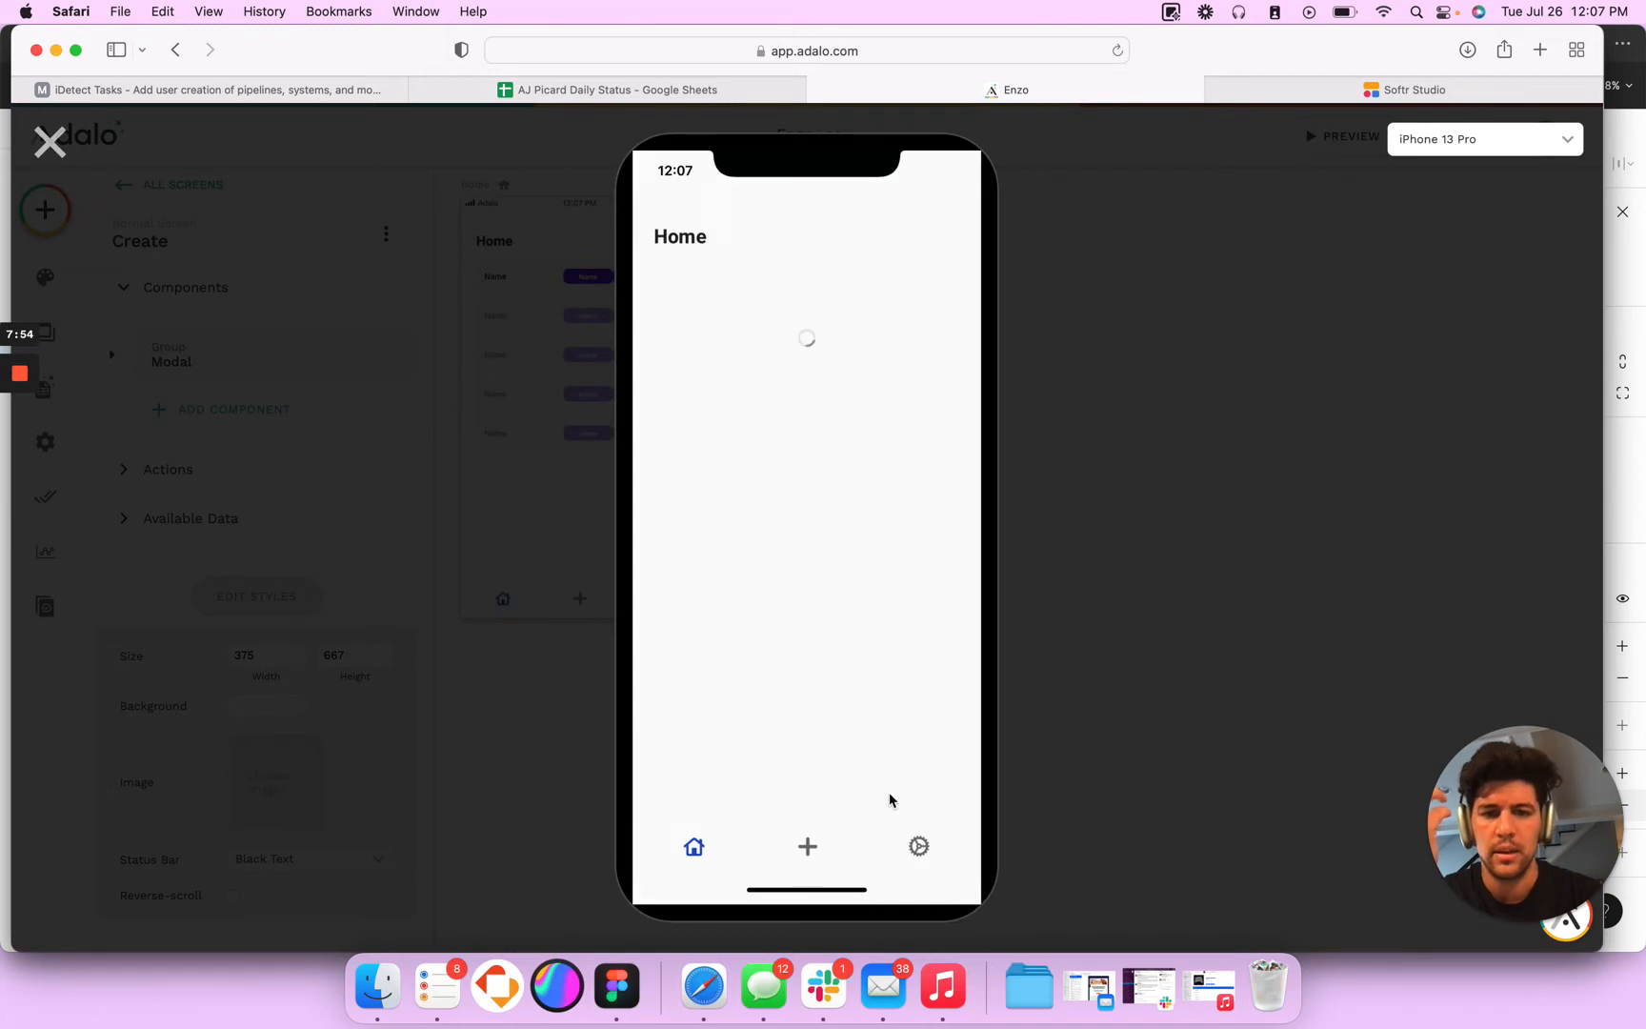
pyautogui.click(816, 860)
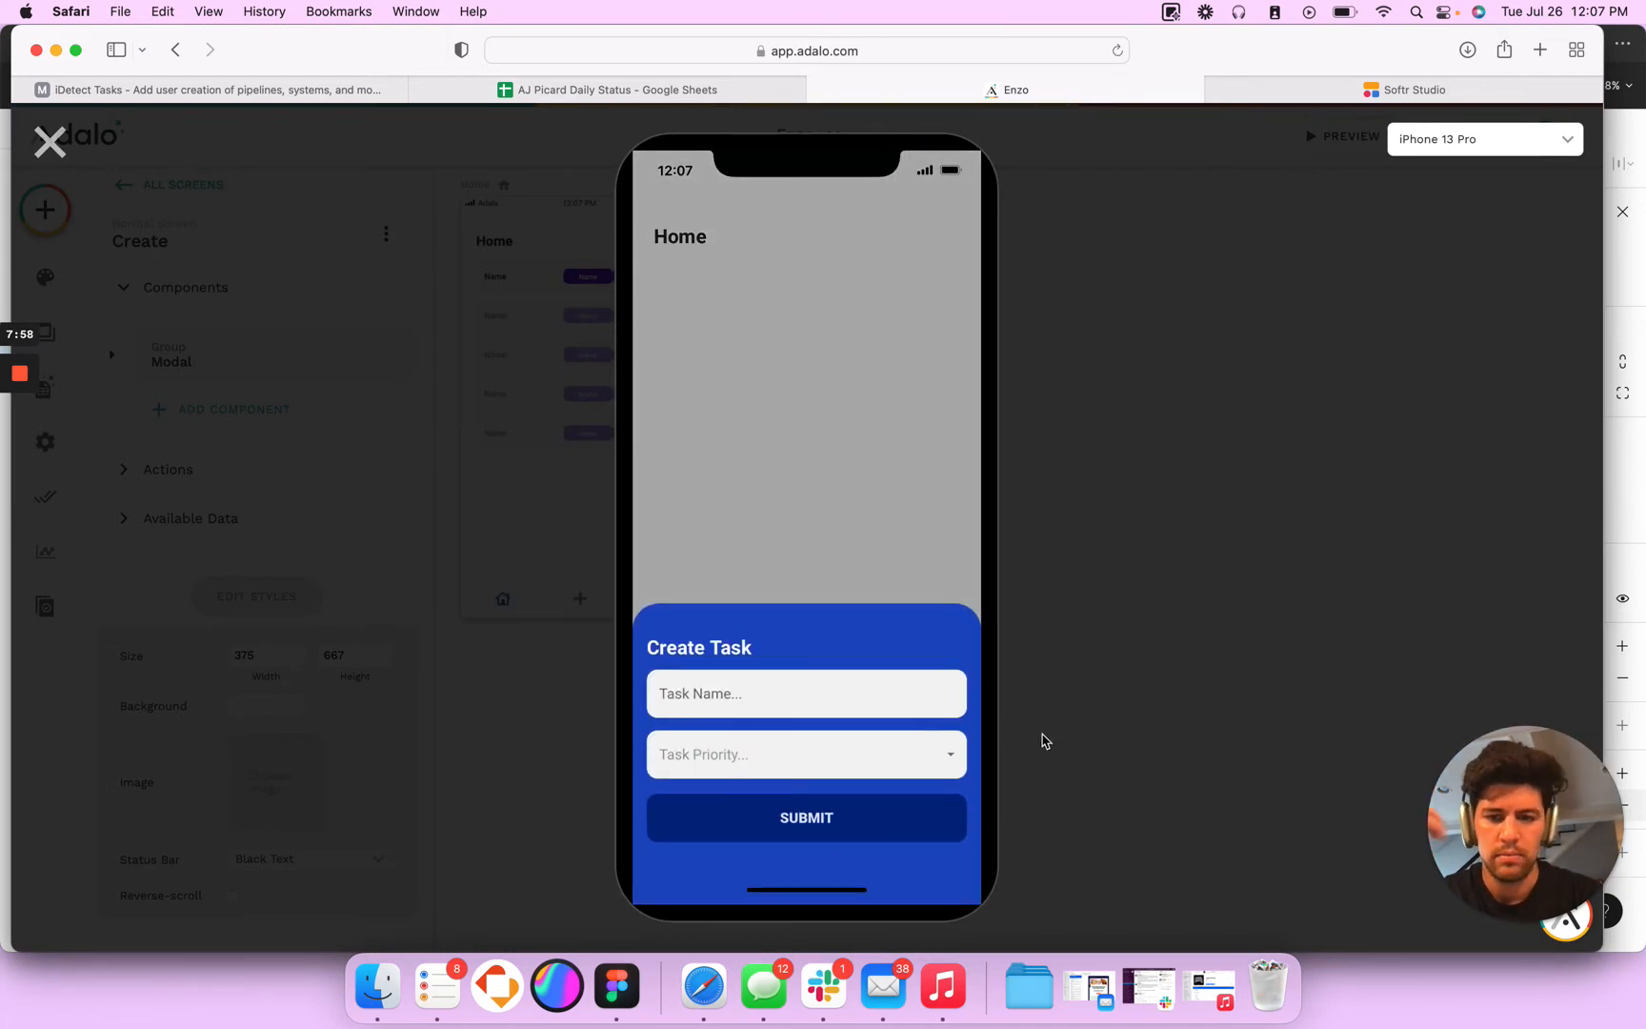
# - Submit a task named Testing Task with a chosen priority in the preview, and return to the editor
pyautogui.click(751, 693)
pyautogui.write('Testing Task')
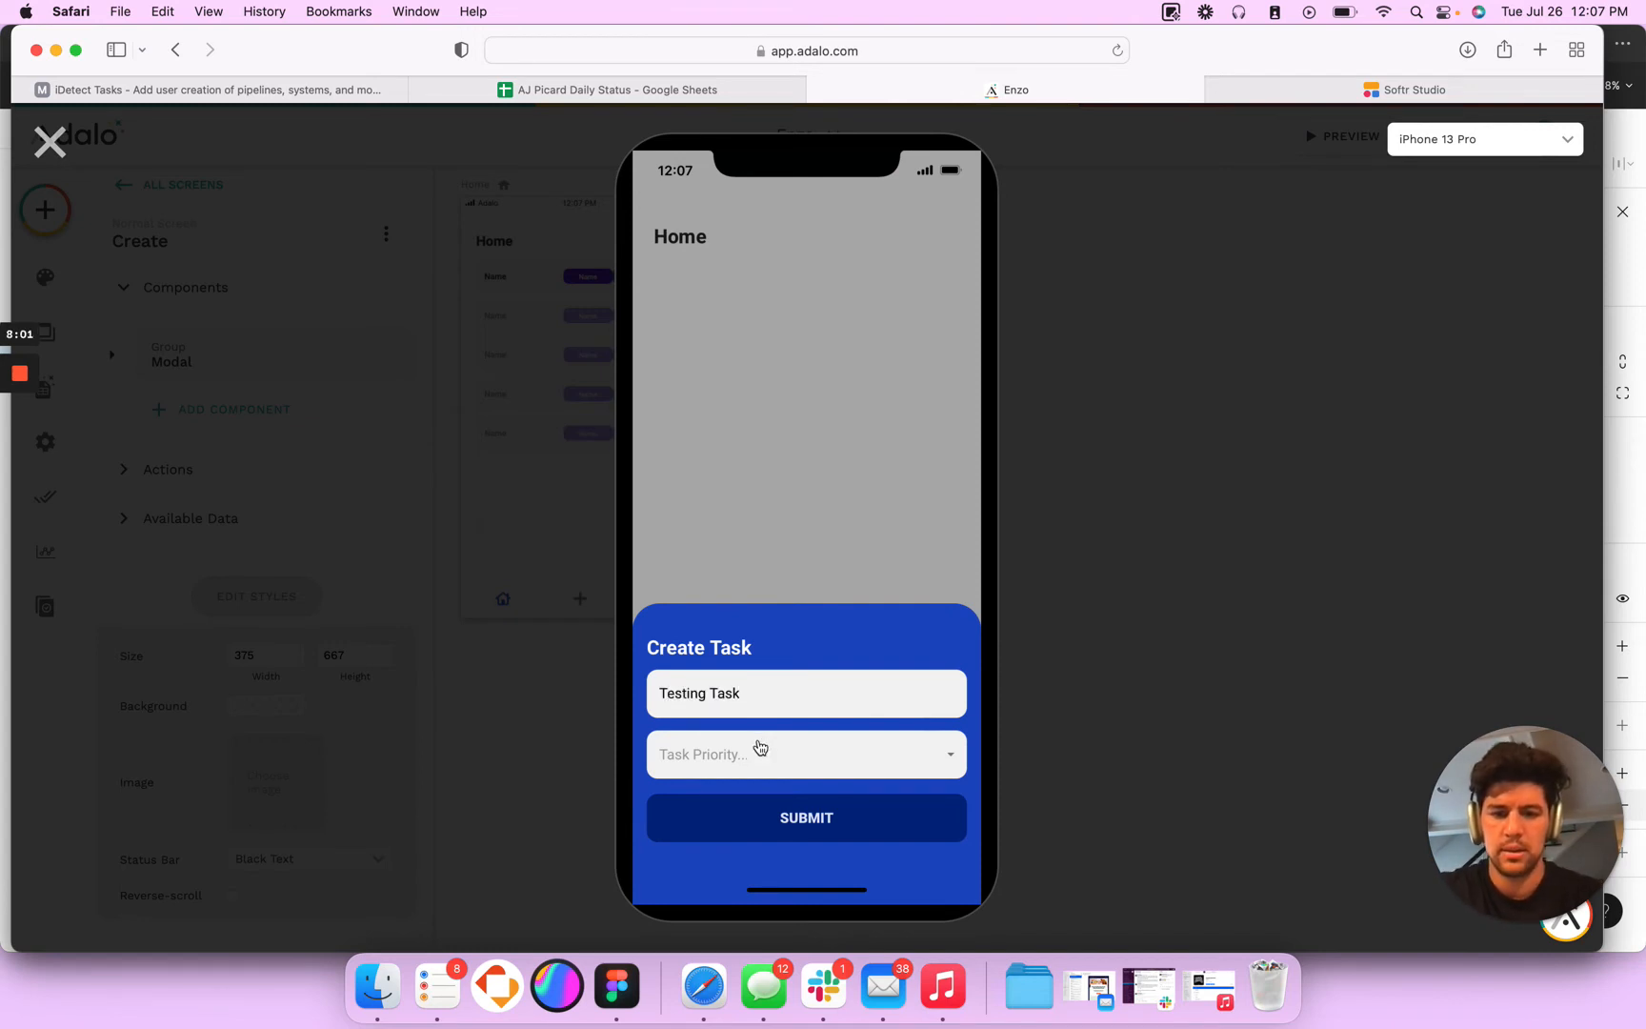
pyautogui.click(760, 748)
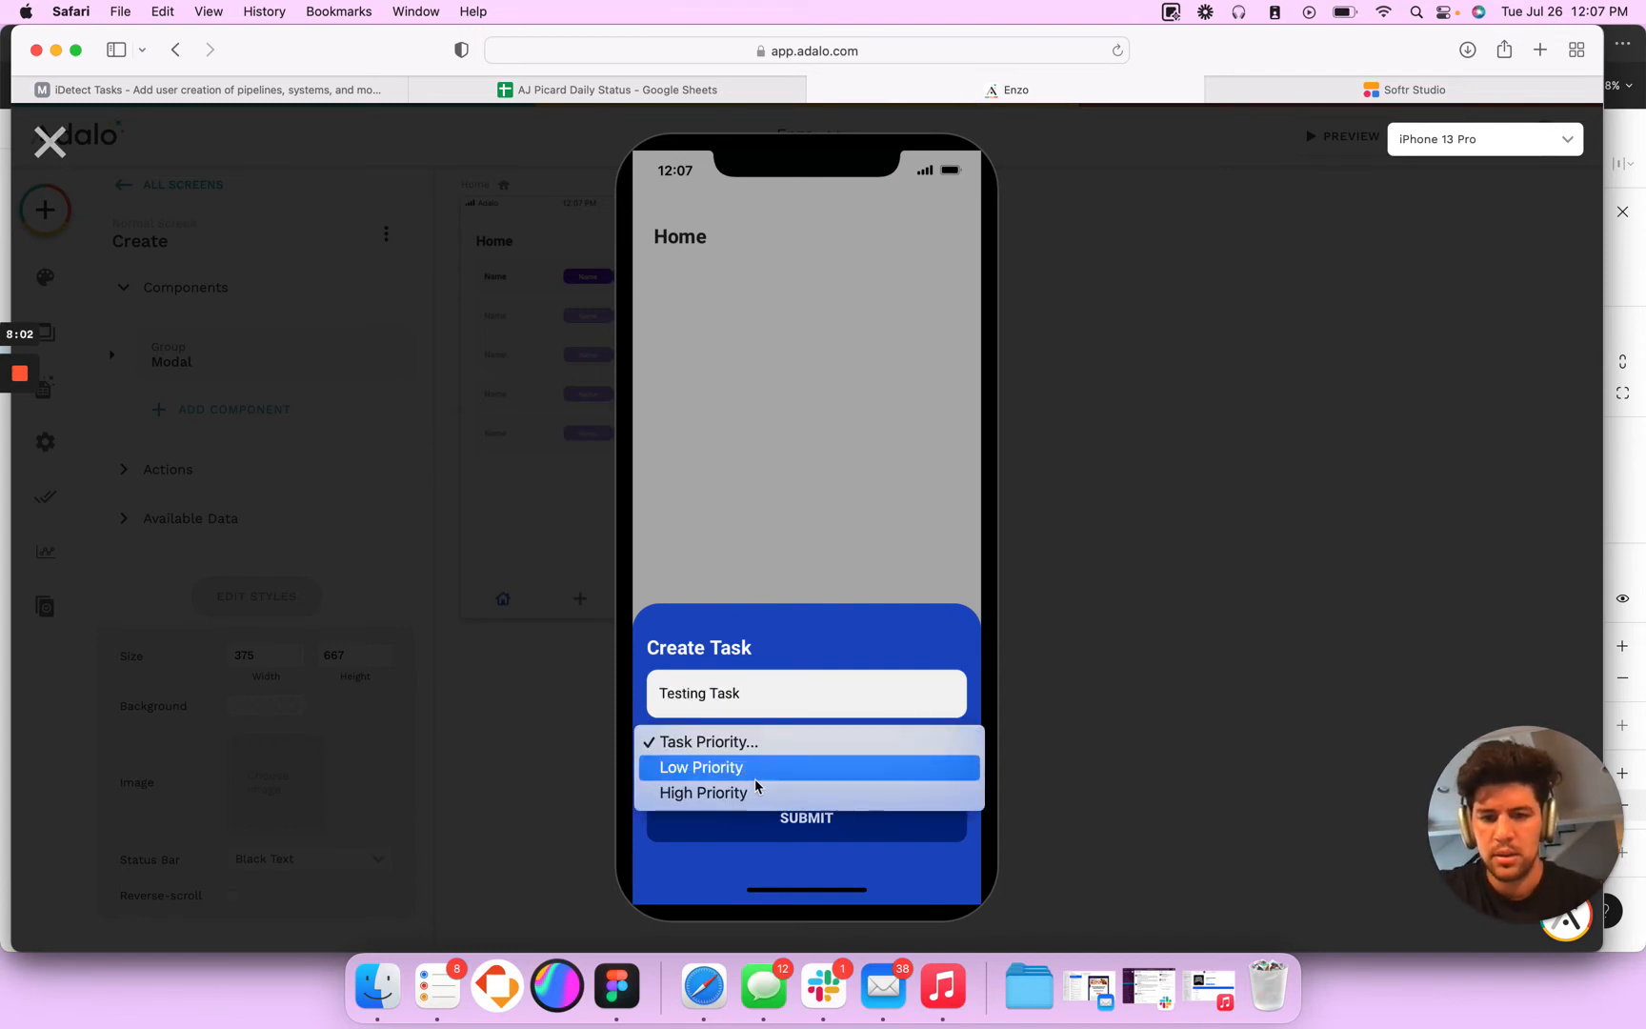
pyautogui.click(757, 778)
pyautogui.click(773, 816)
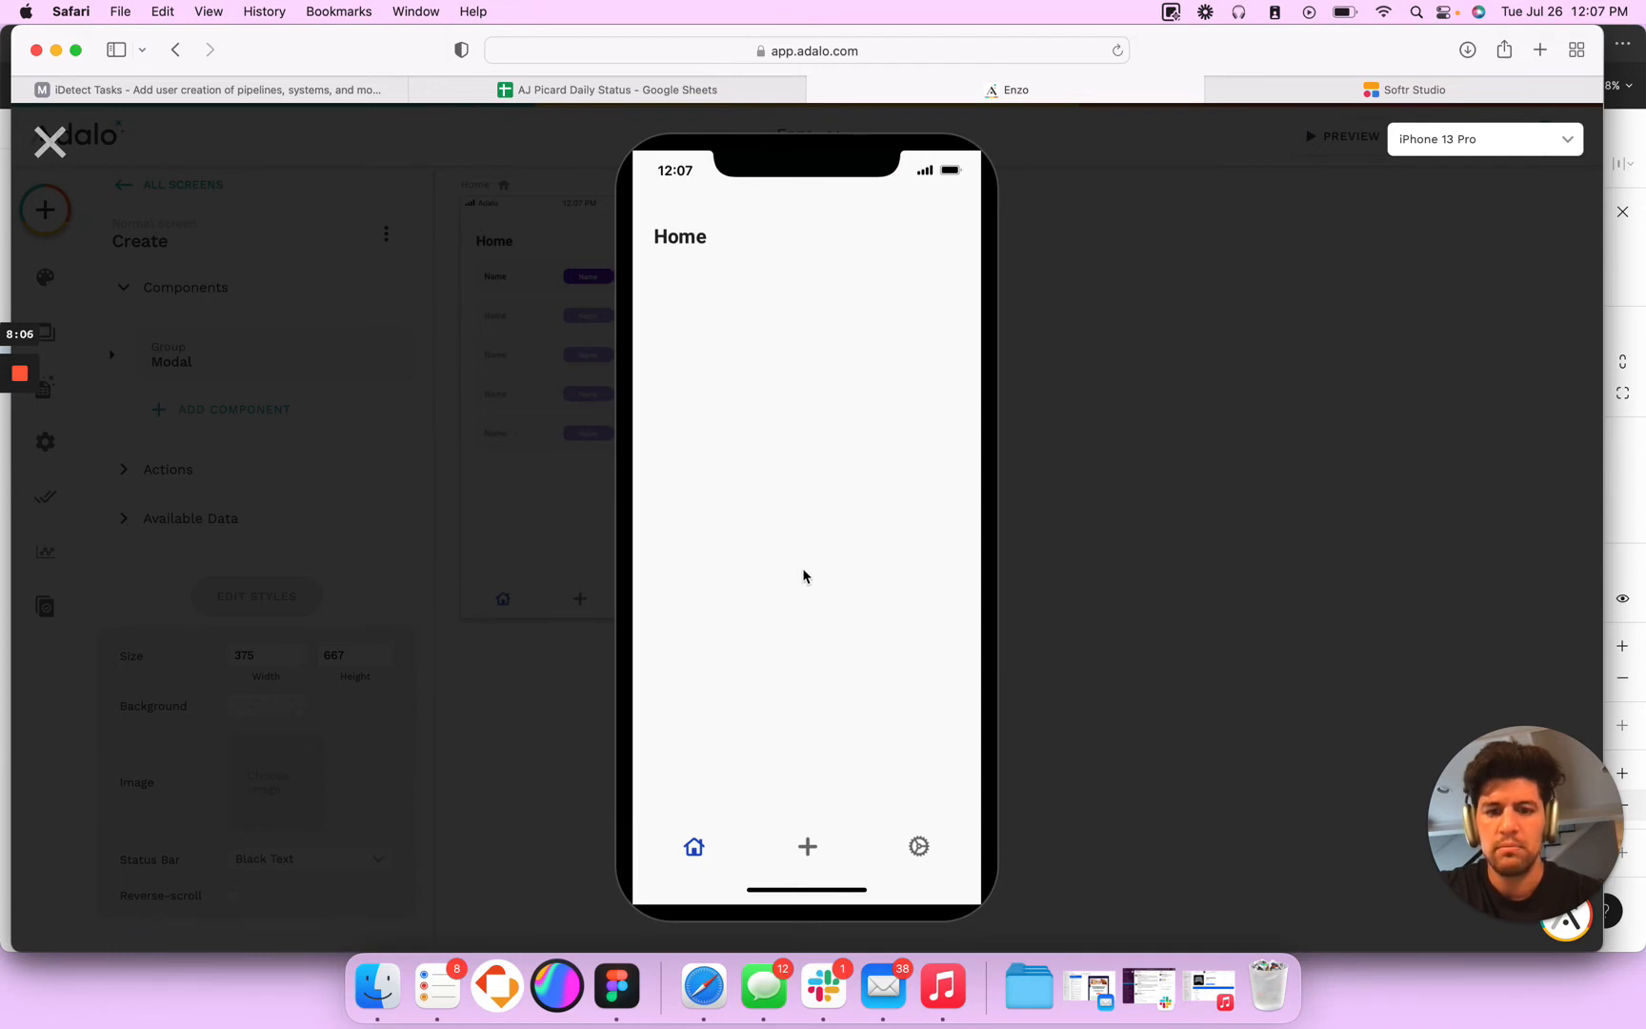
pyautogui.click(50, 142)
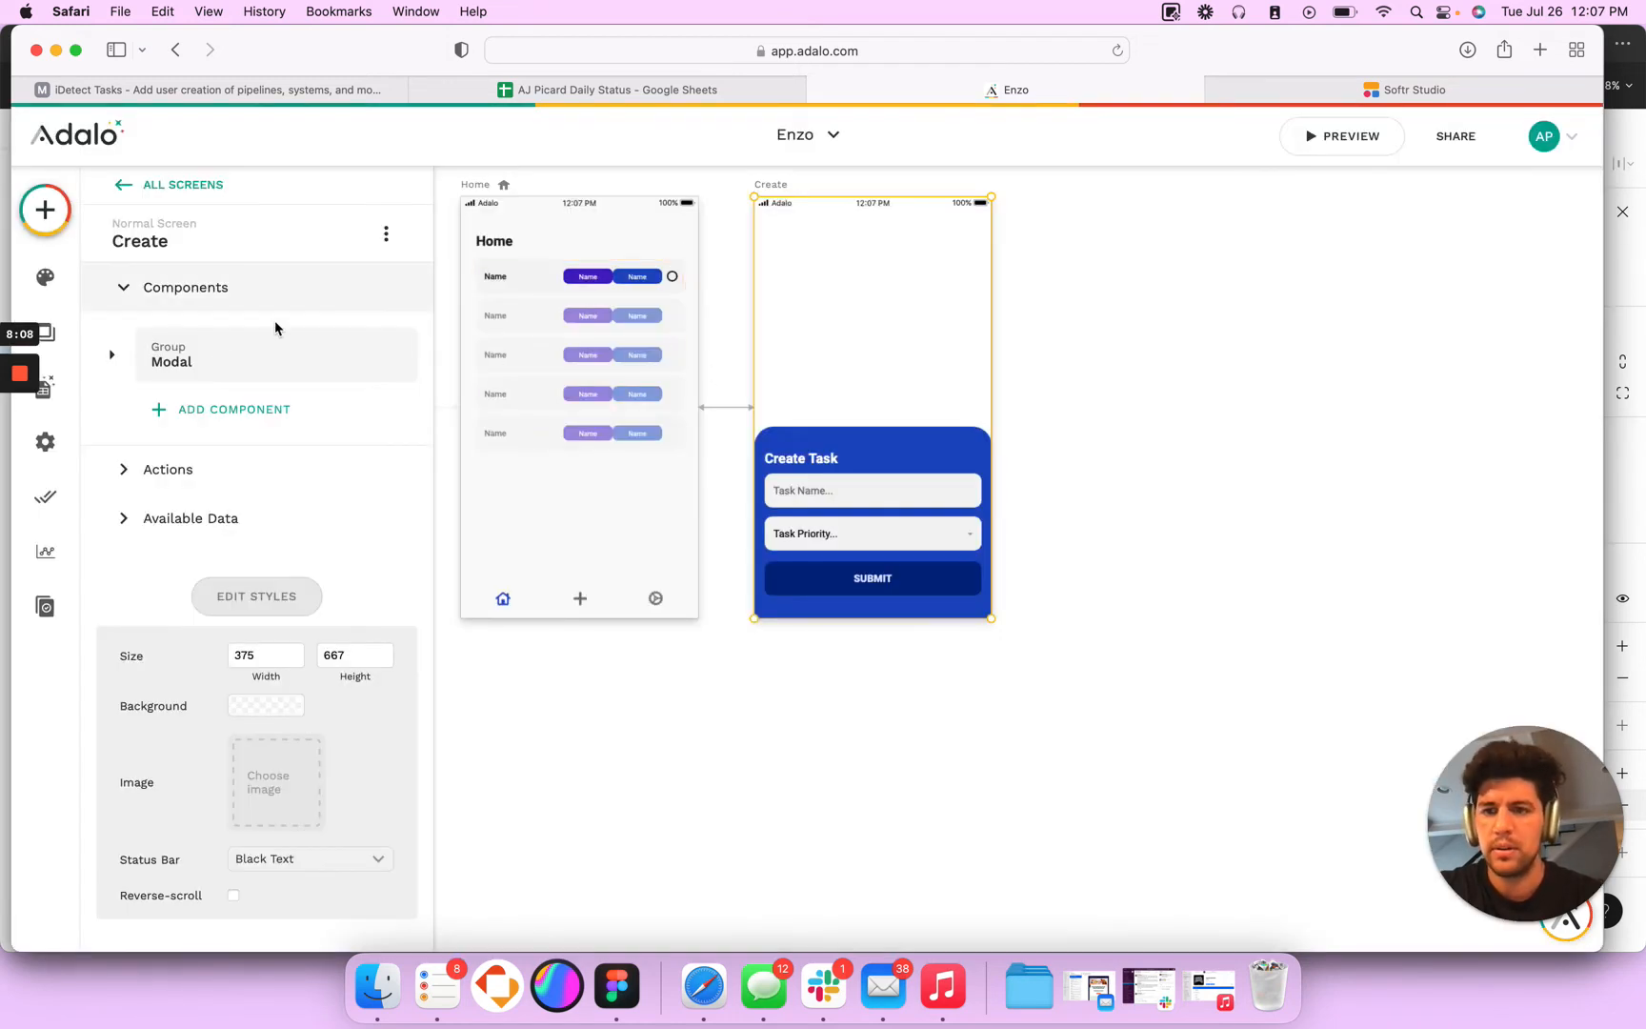
# - Move the User Connection property below Priority in the Tasks database collection
pyautogui.click(910, 512)
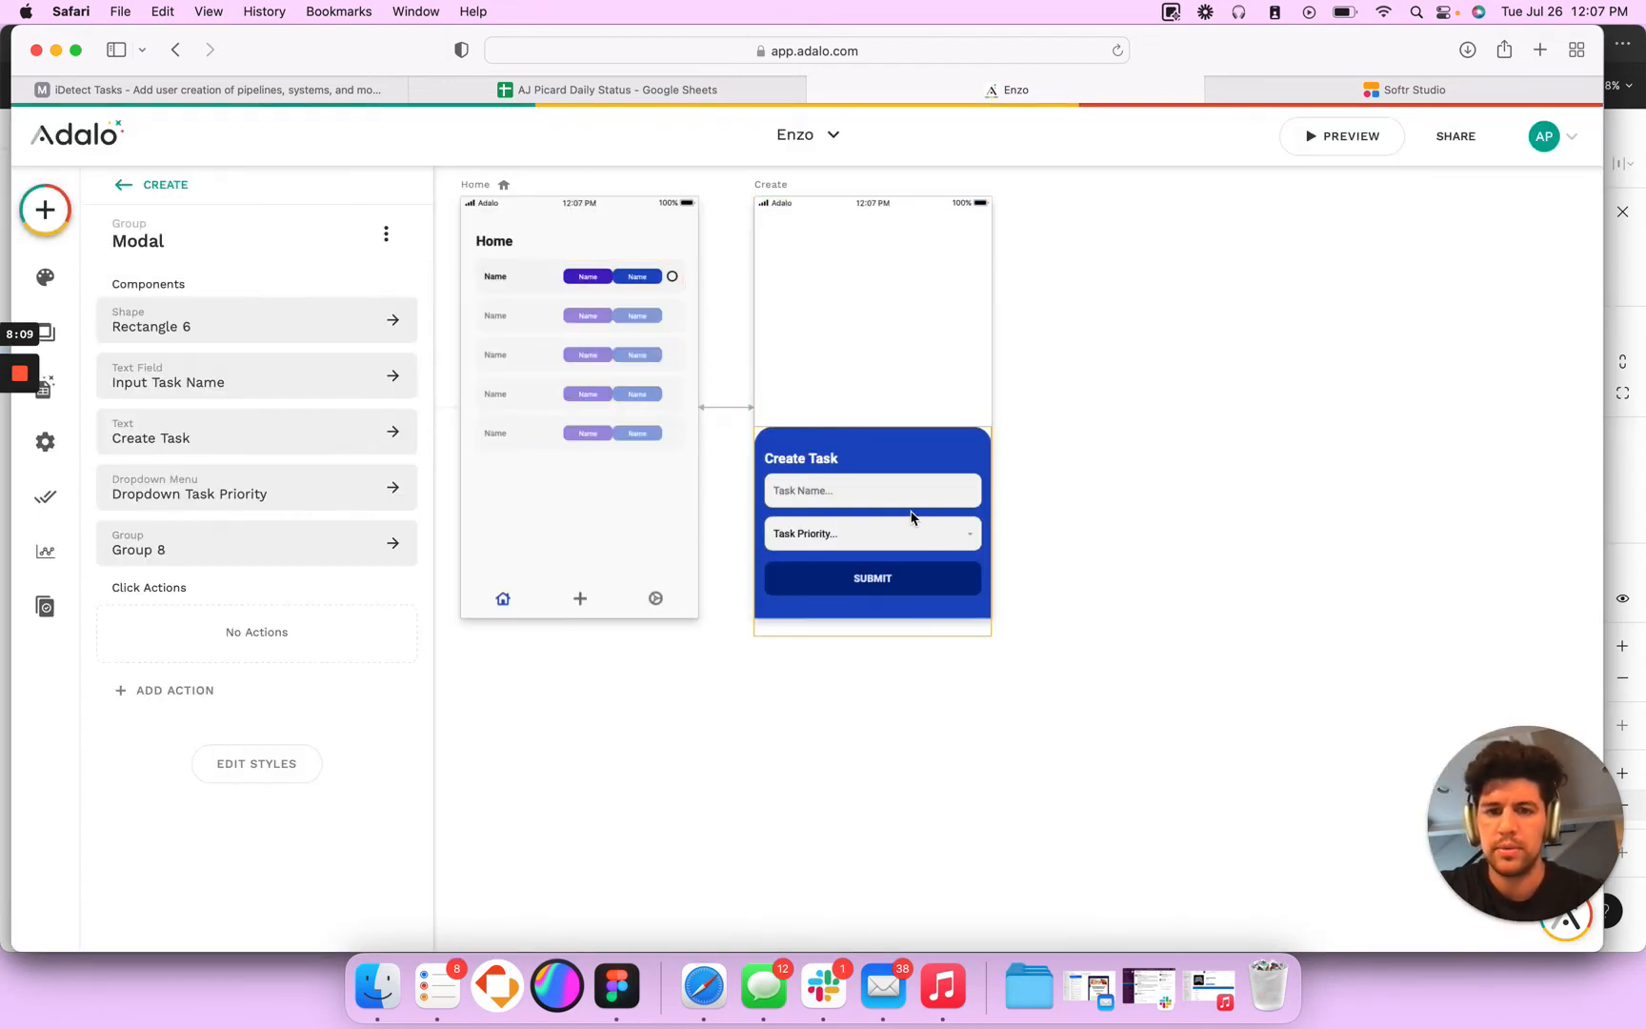
pyautogui.click(44, 386)
pyautogui.click(290, 435)
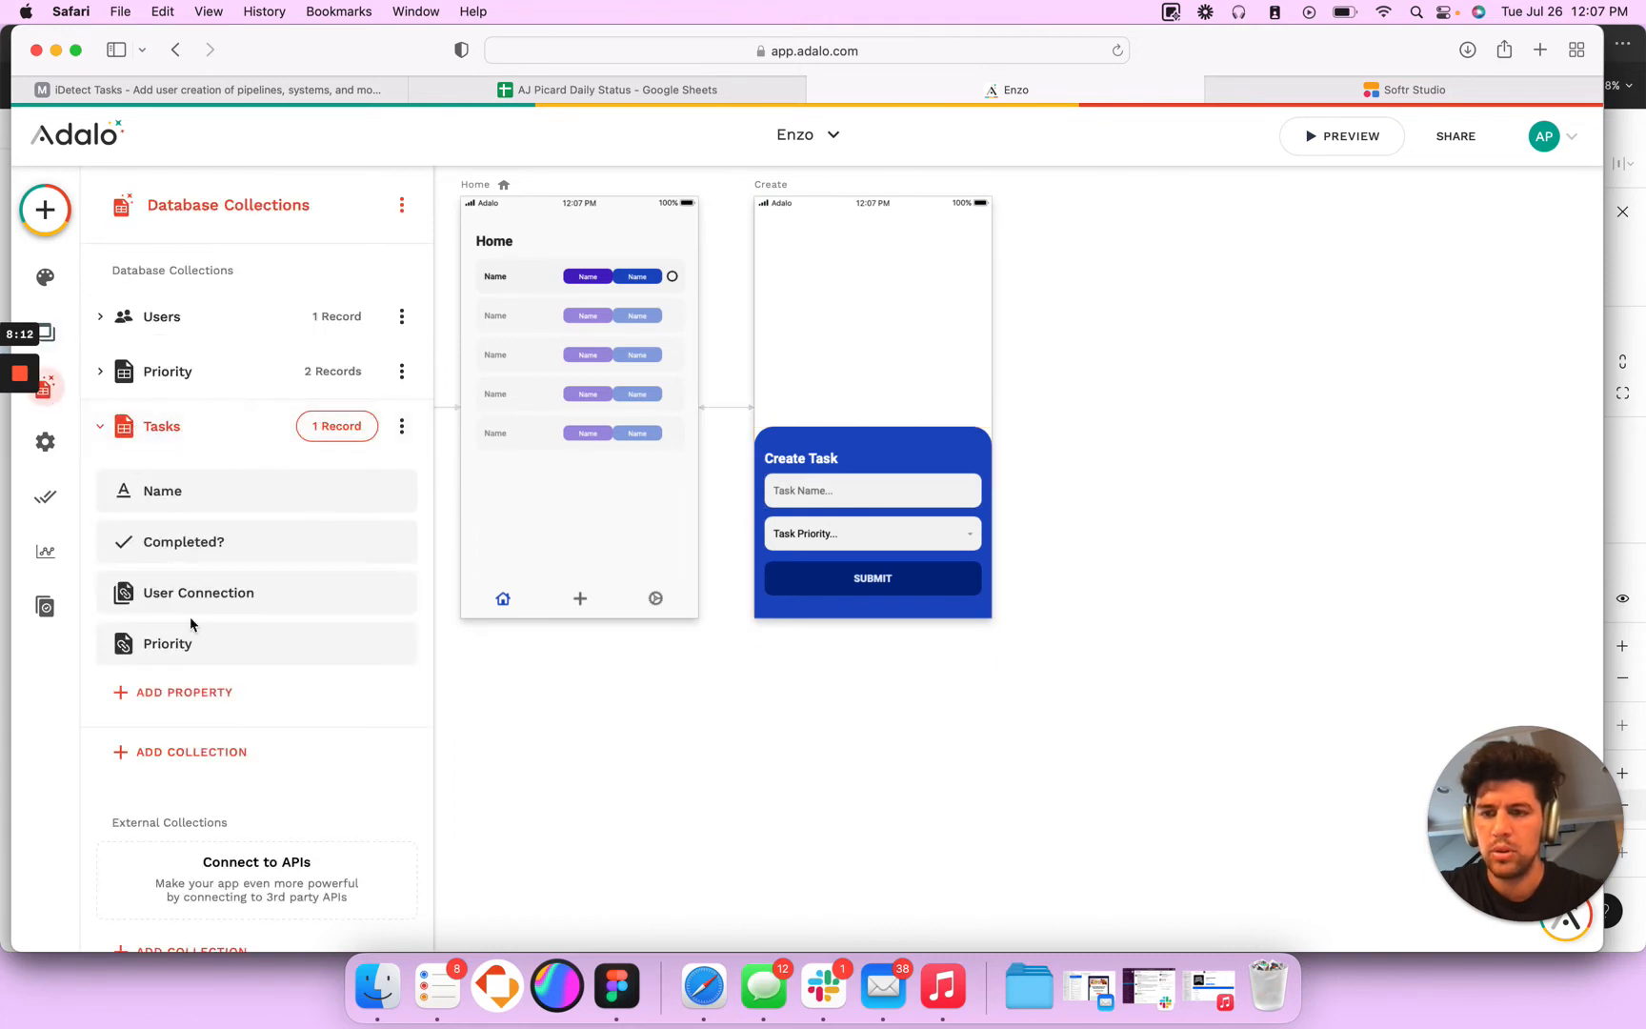
pyautogui.moveTo(195, 597); pyautogui.dragTo(214, 643)
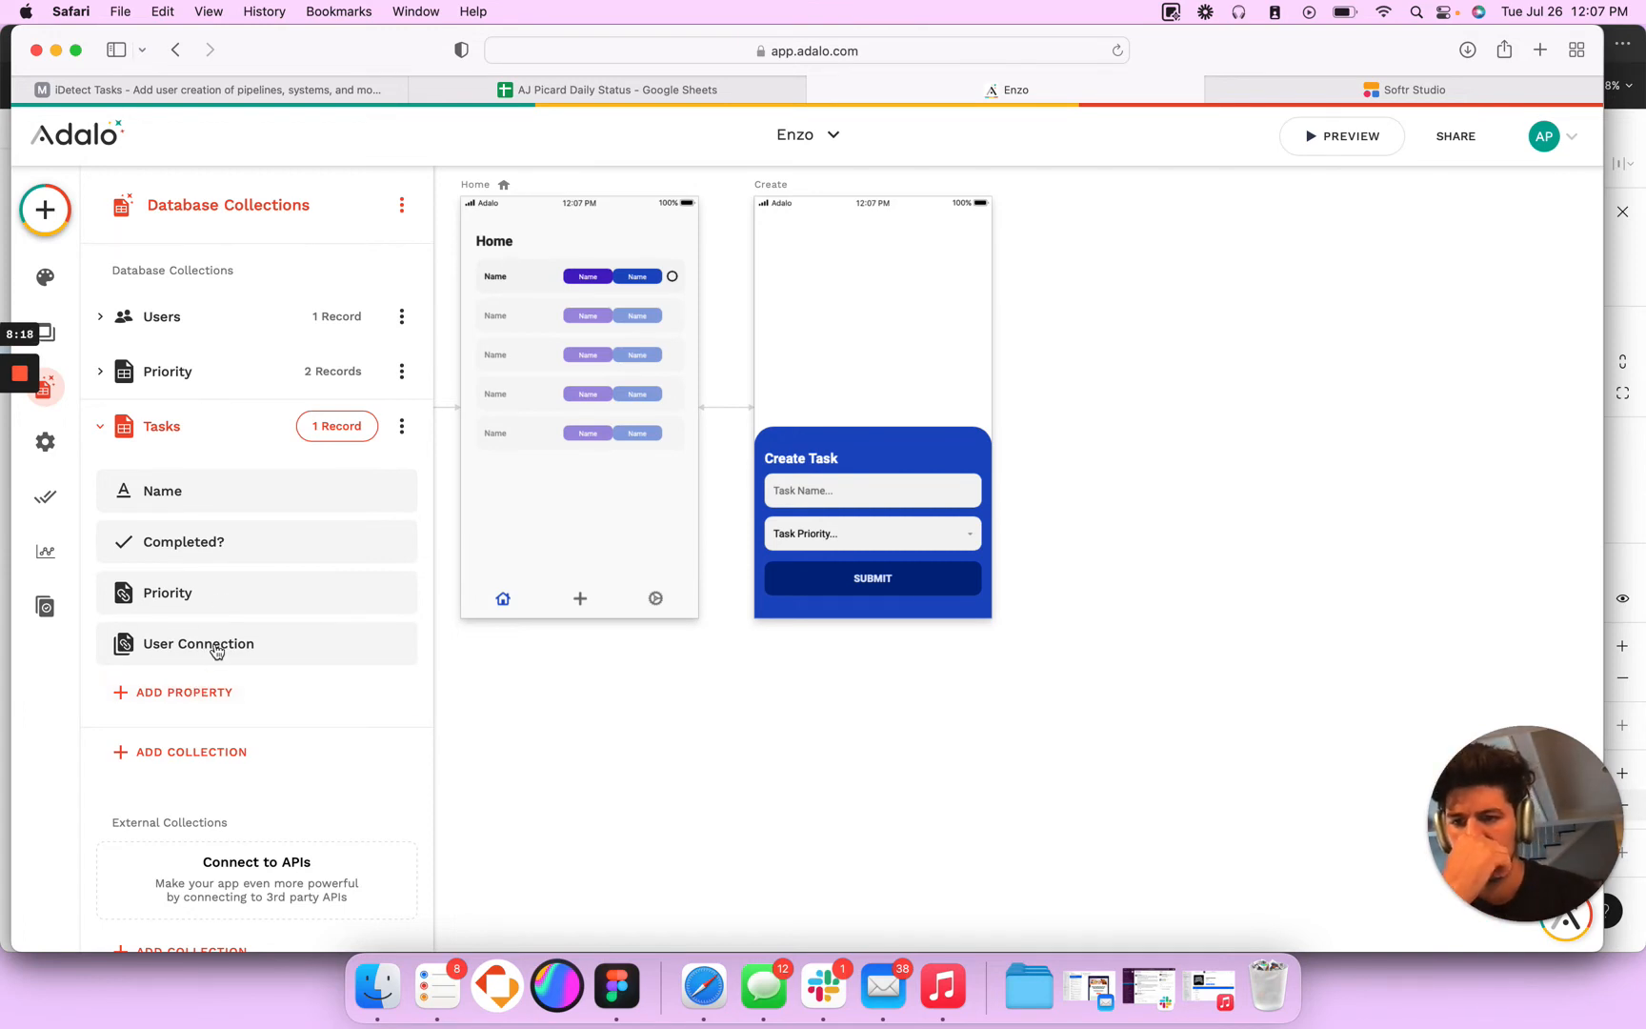
# - Review the fields and advanced options of the SUBMIT button's Create Task action on the Create screen
pyautogui.click(896, 577)
pyautogui.click(896, 577)
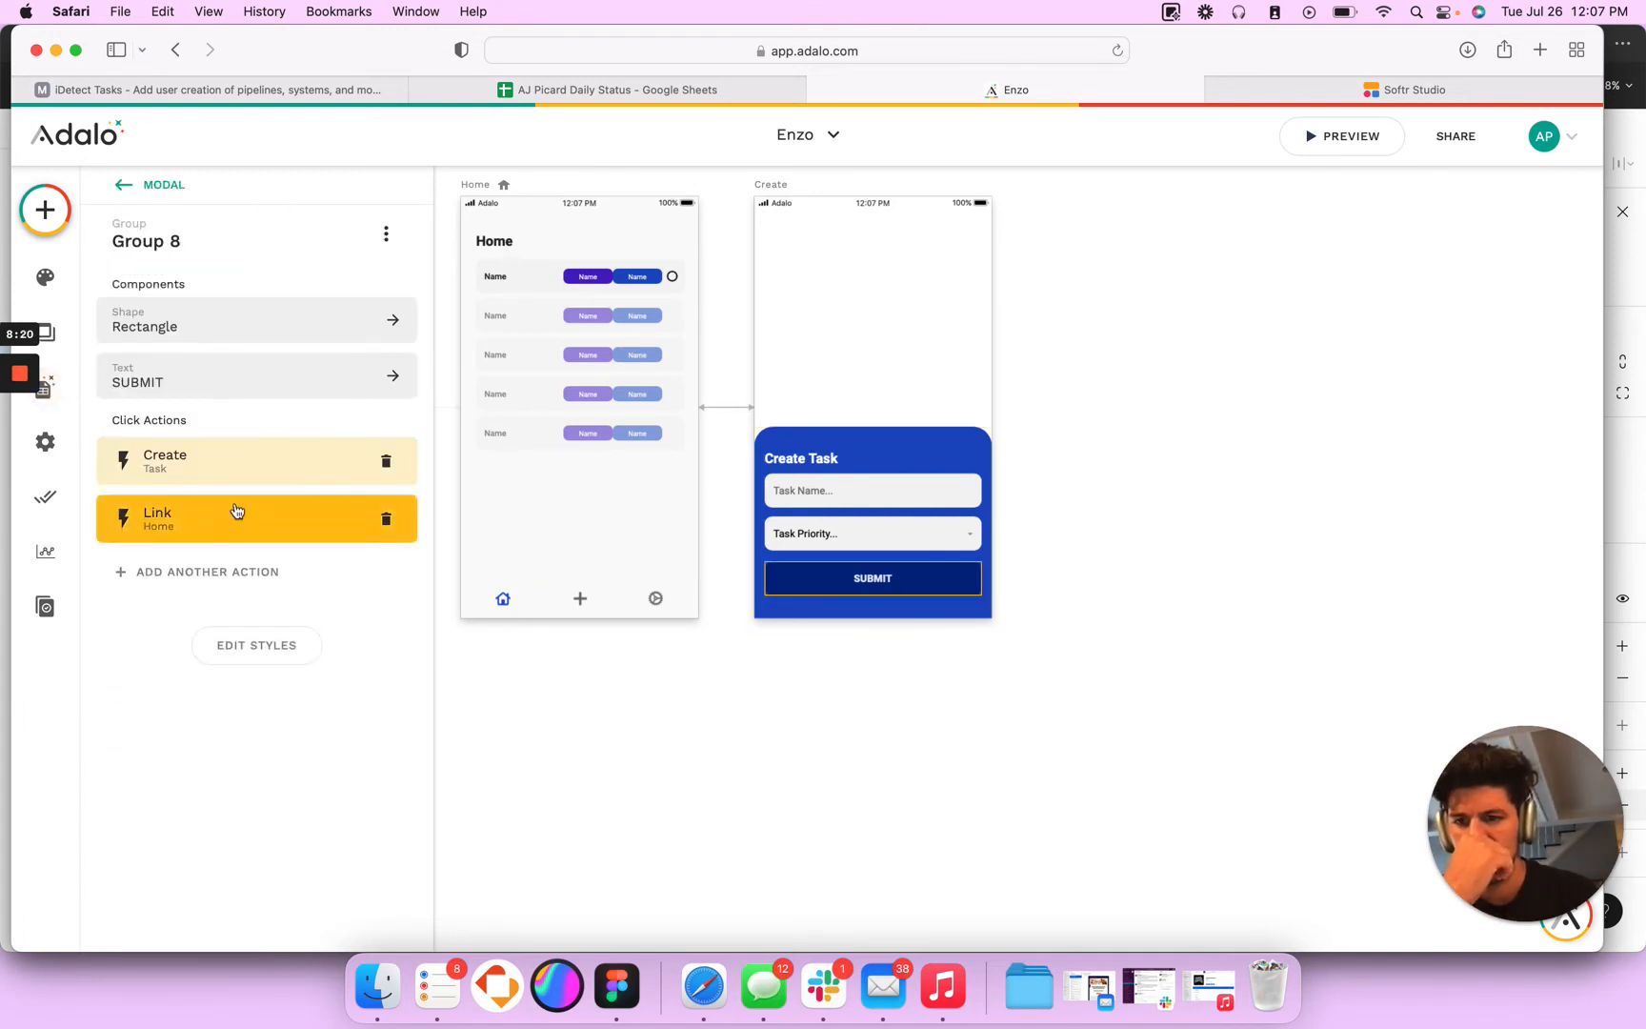
pyautogui.click(239, 476)
pyautogui.scroll(-2, 242, 739)
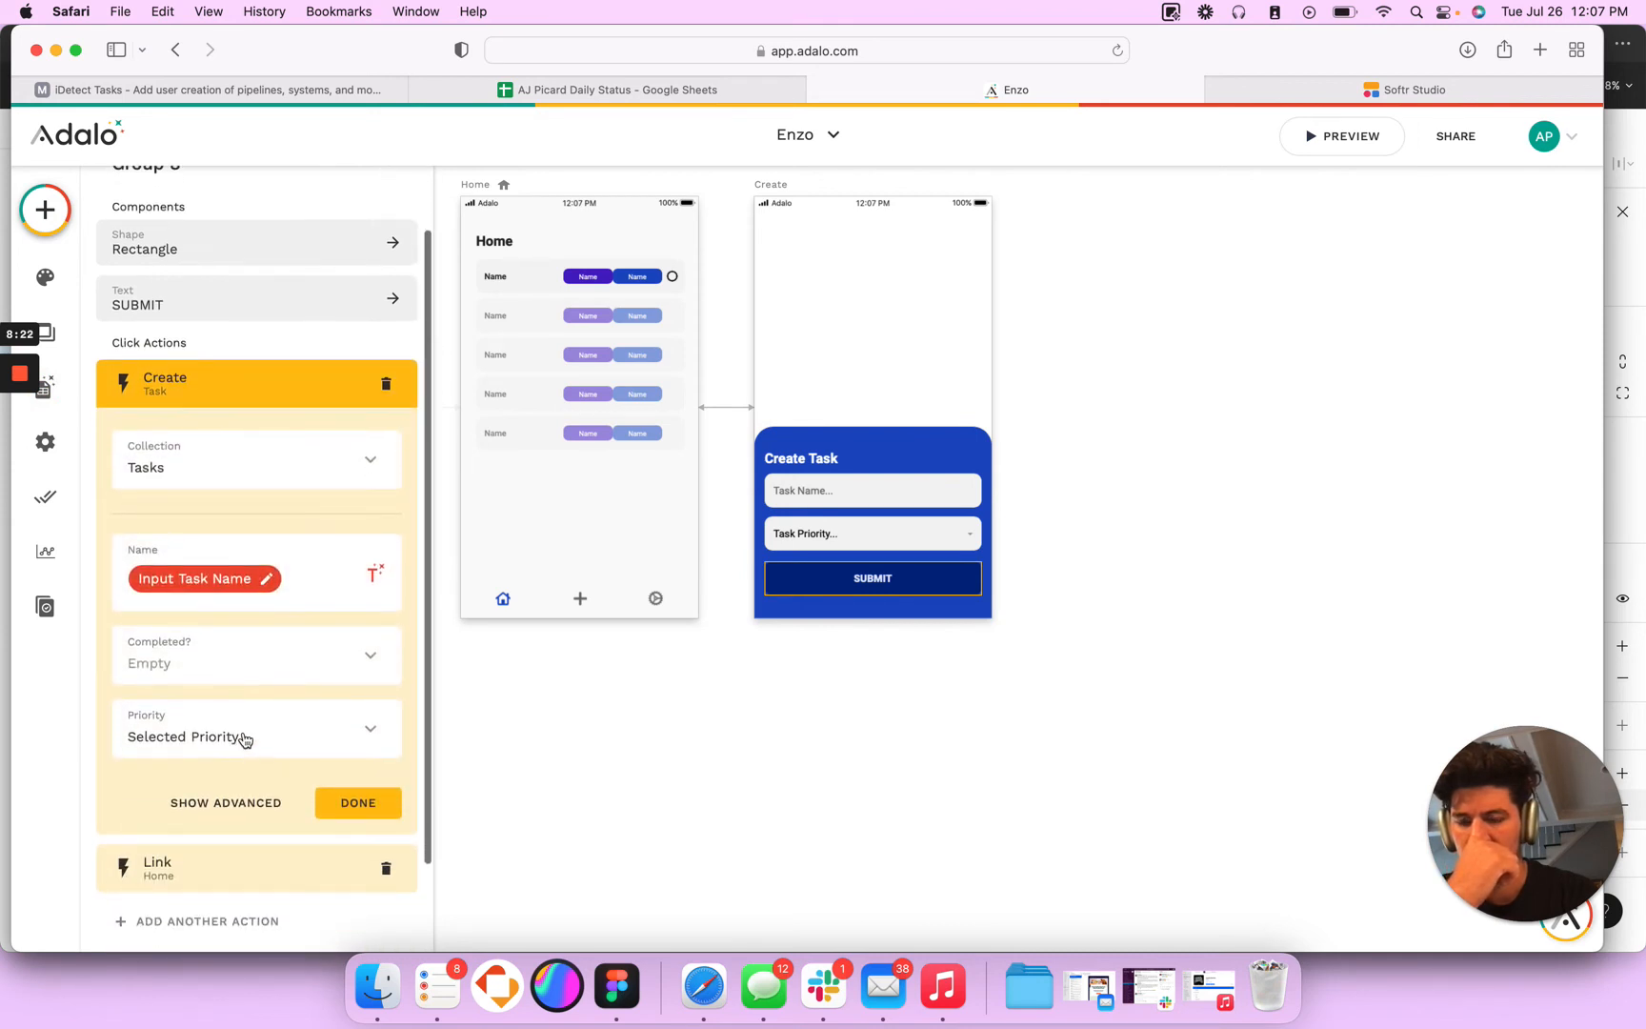
pyautogui.click(253, 805)
pyautogui.scroll(-3, 256, 839)
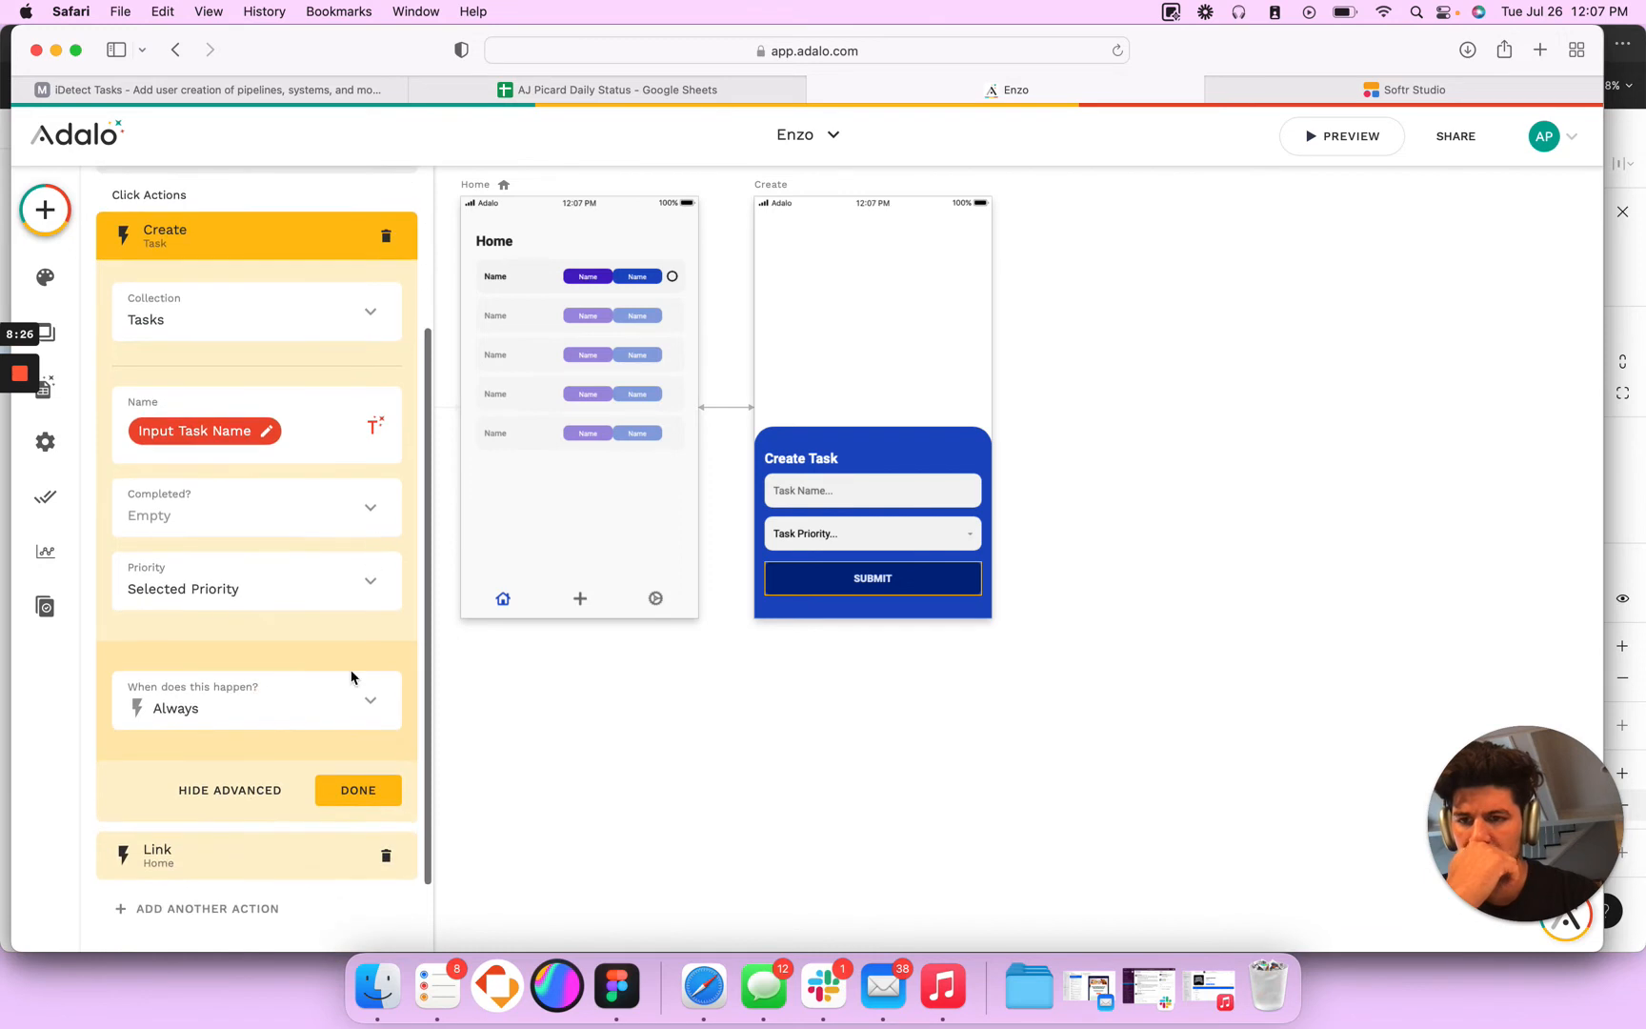
pyautogui.click(356, 790)
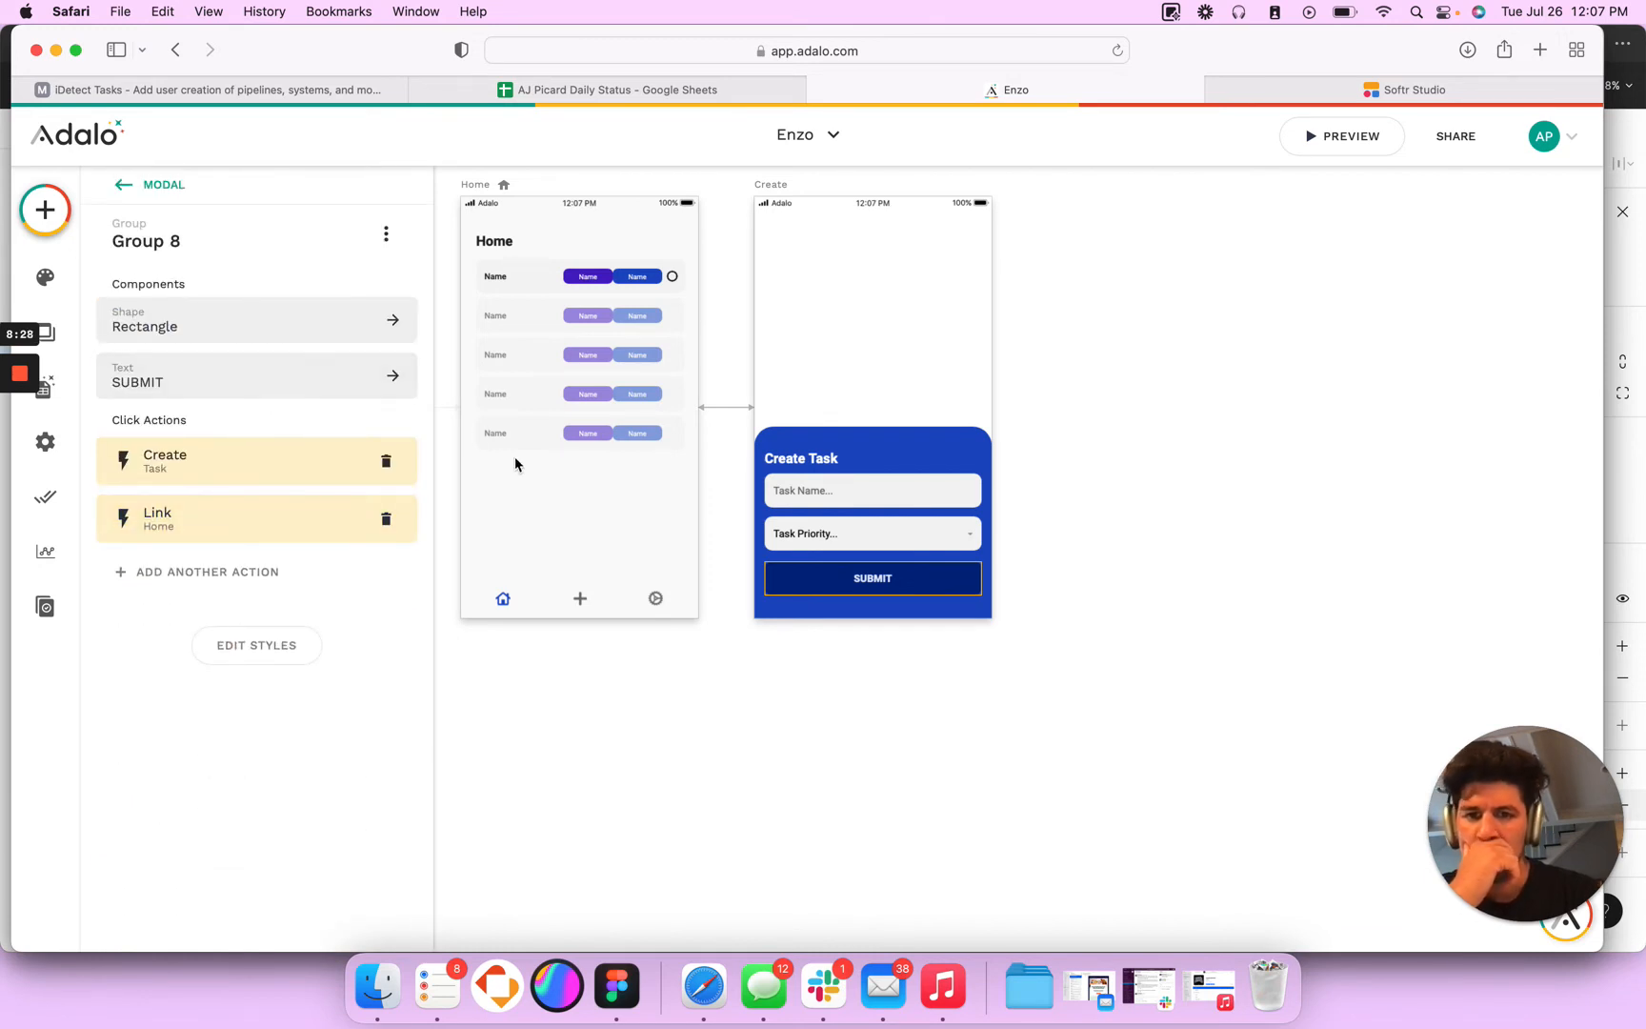
# - Add a text property named Owner to the Tasks database collection
pyautogui.click(44, 388)
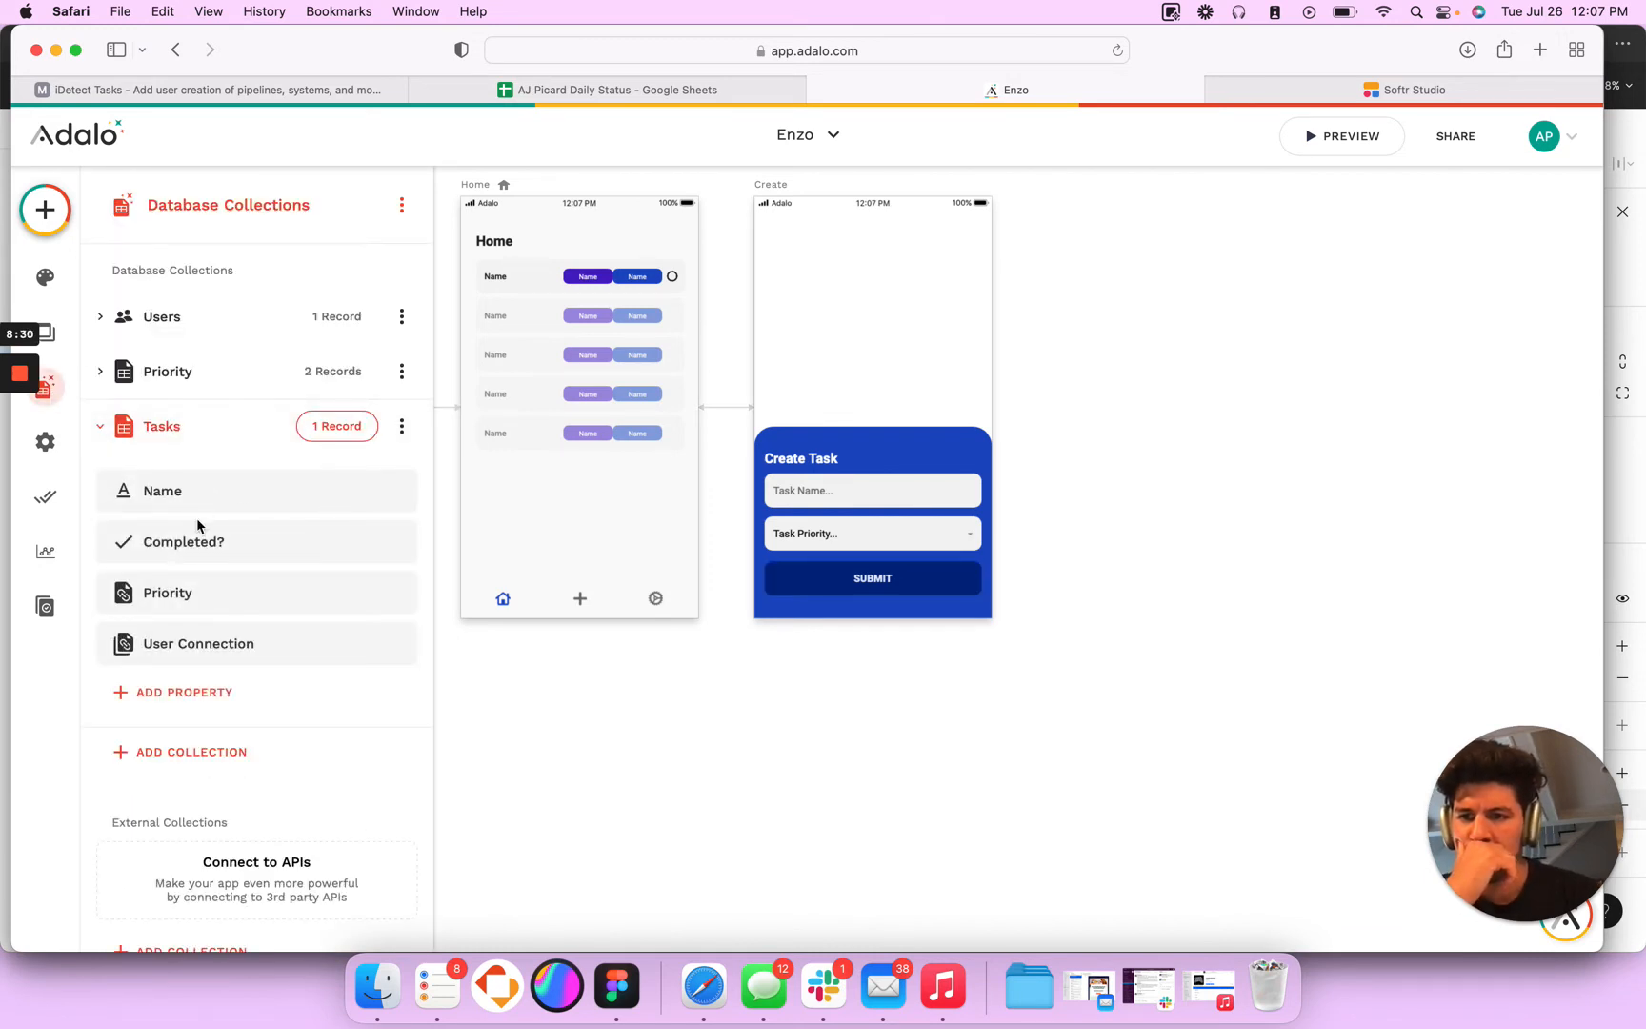
pyautogui.click(192, 690)
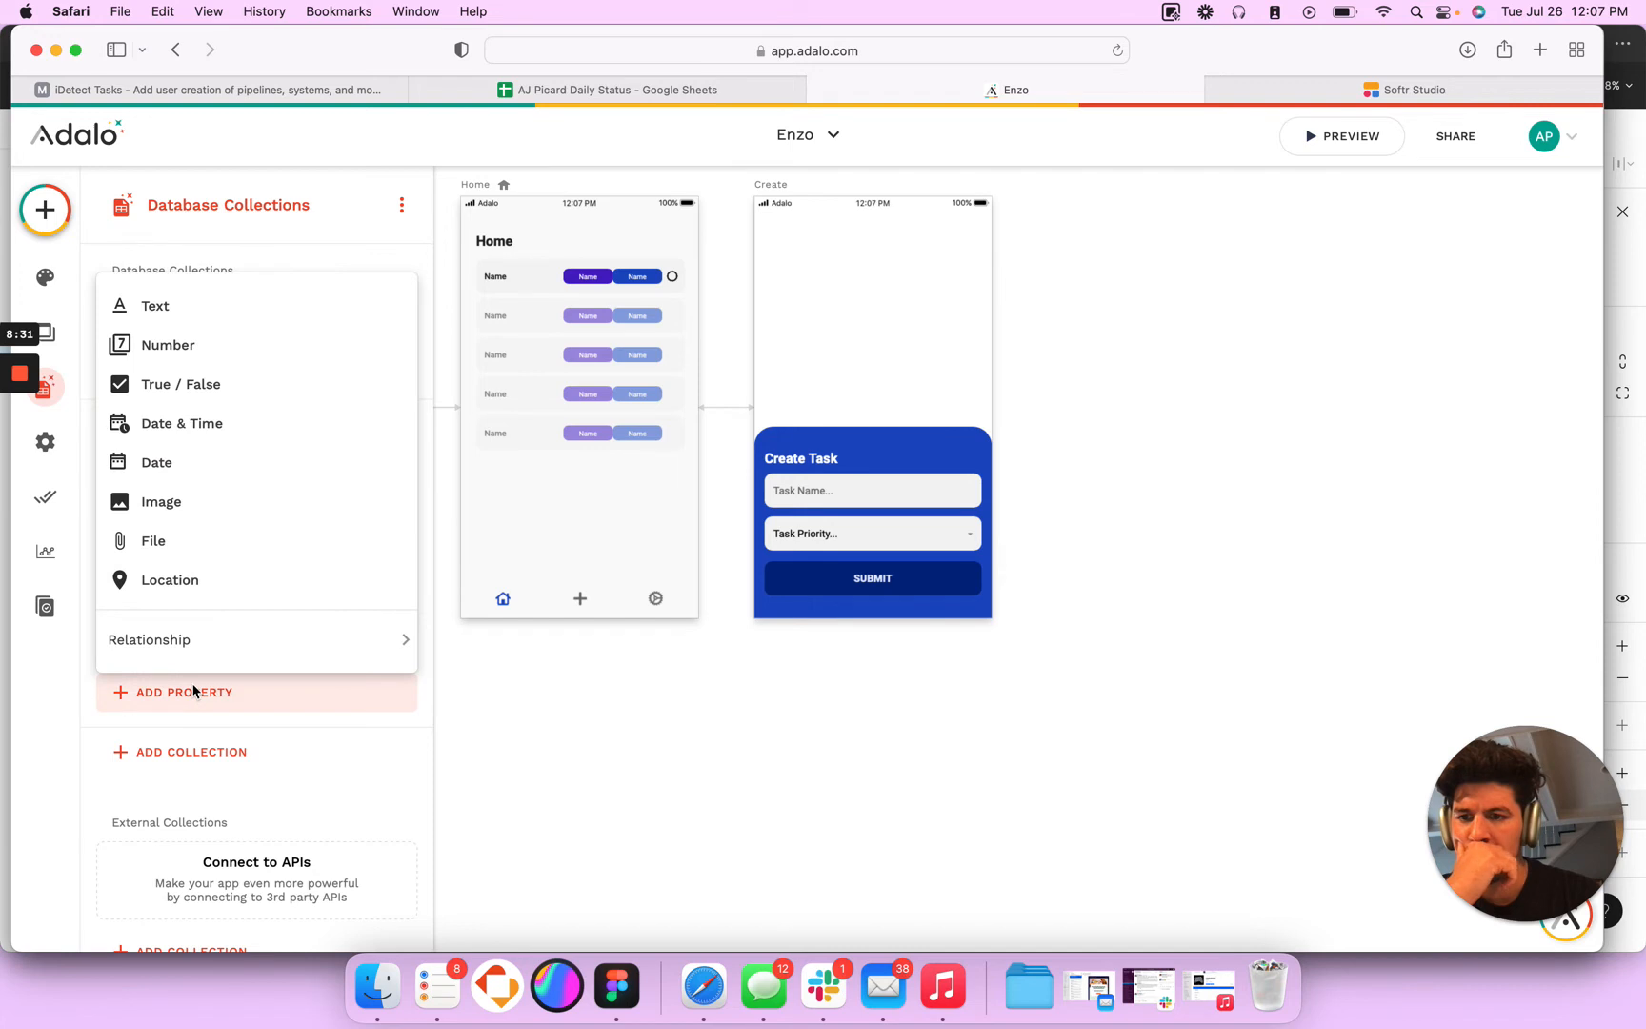
pyautogui.click(257, 305)
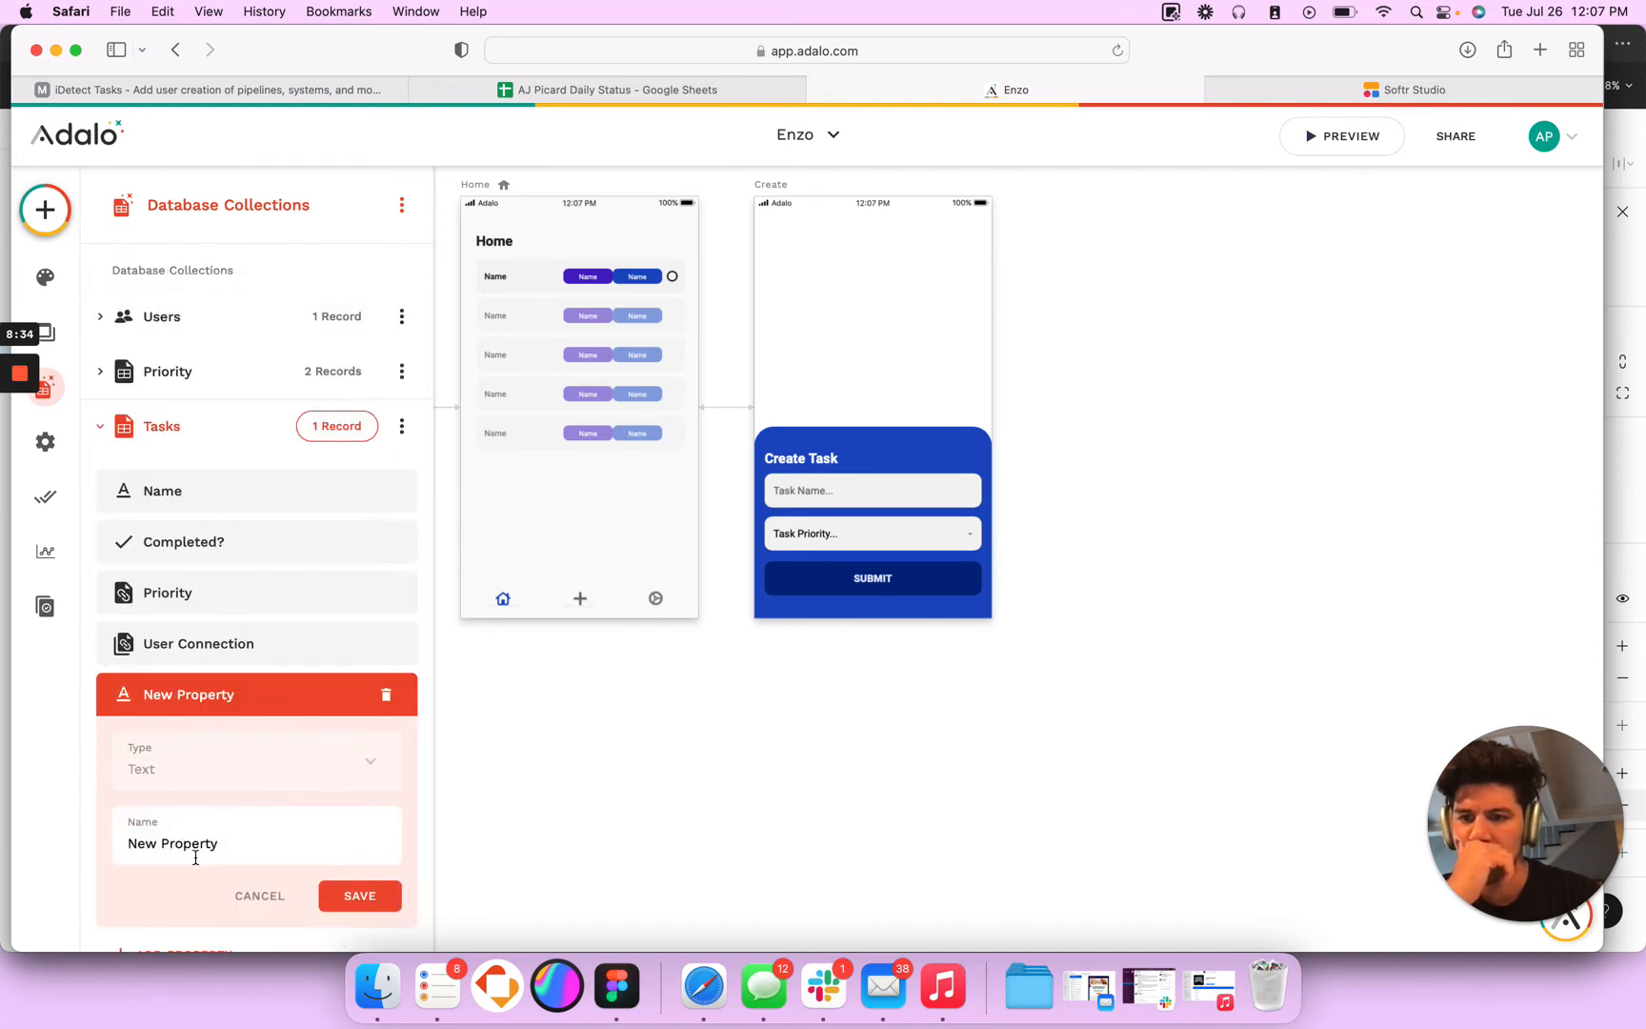
pyautogui.write('Owner')
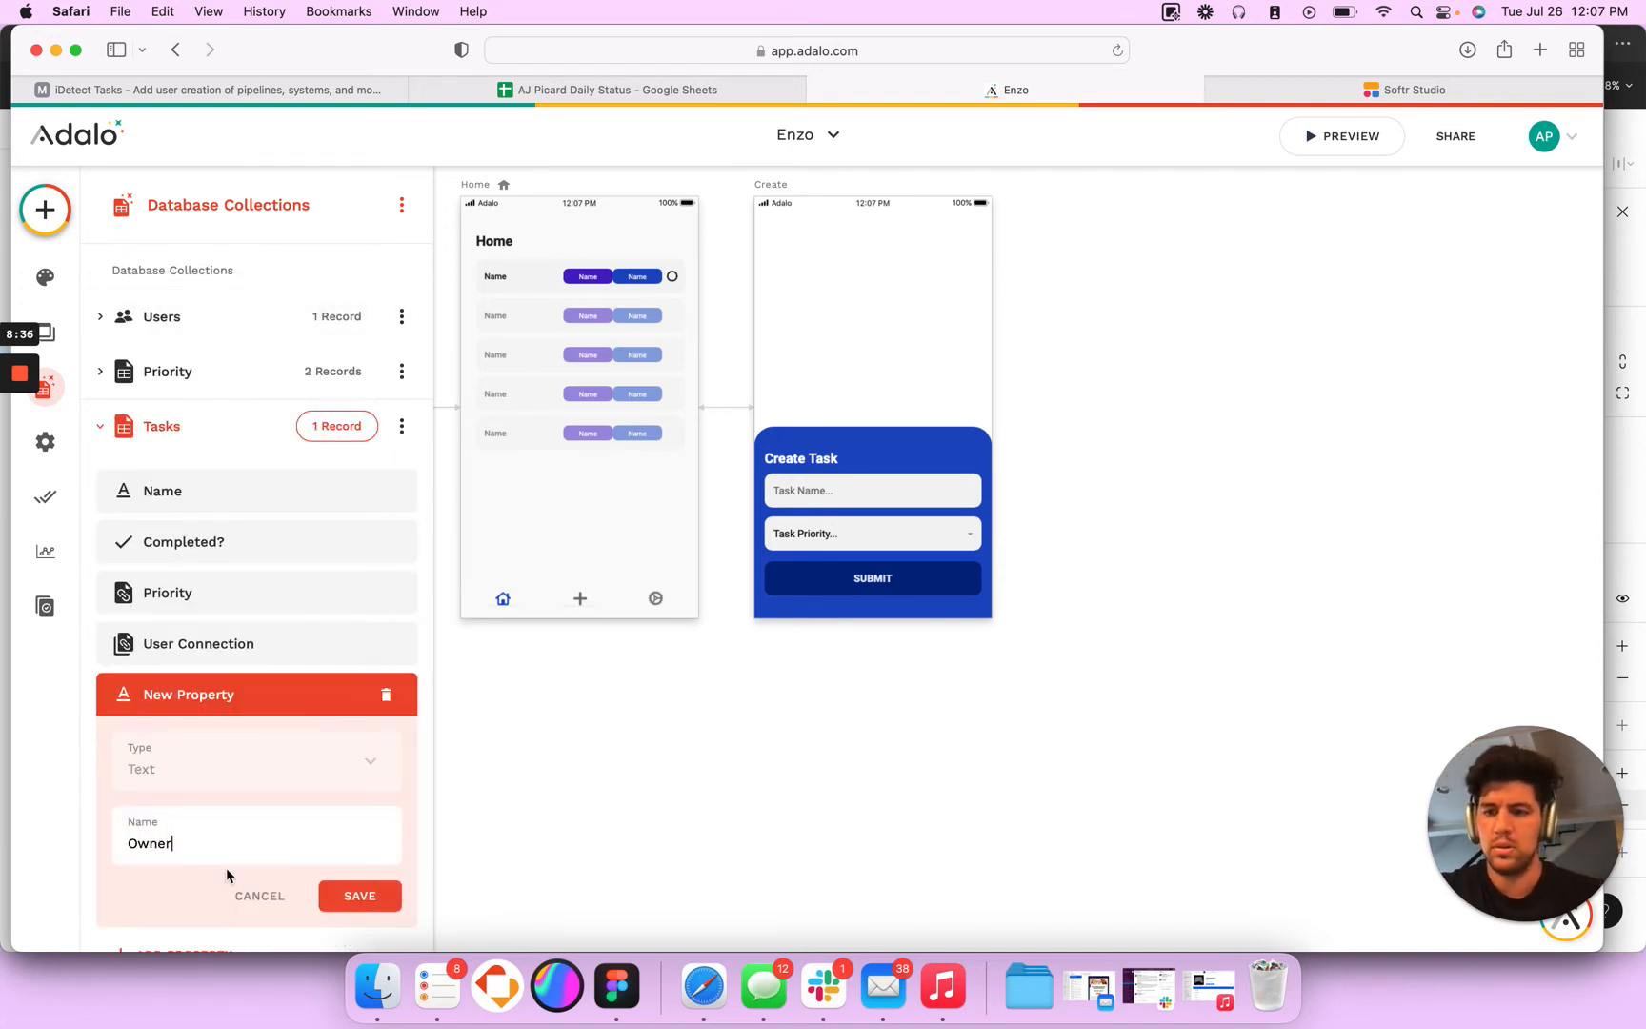
pyautogui.click(360, 895)
# - Try to set Owner in the SUBMIT button's Create Task action to the logged-in user's Username
pyautogui.click(903, 580)
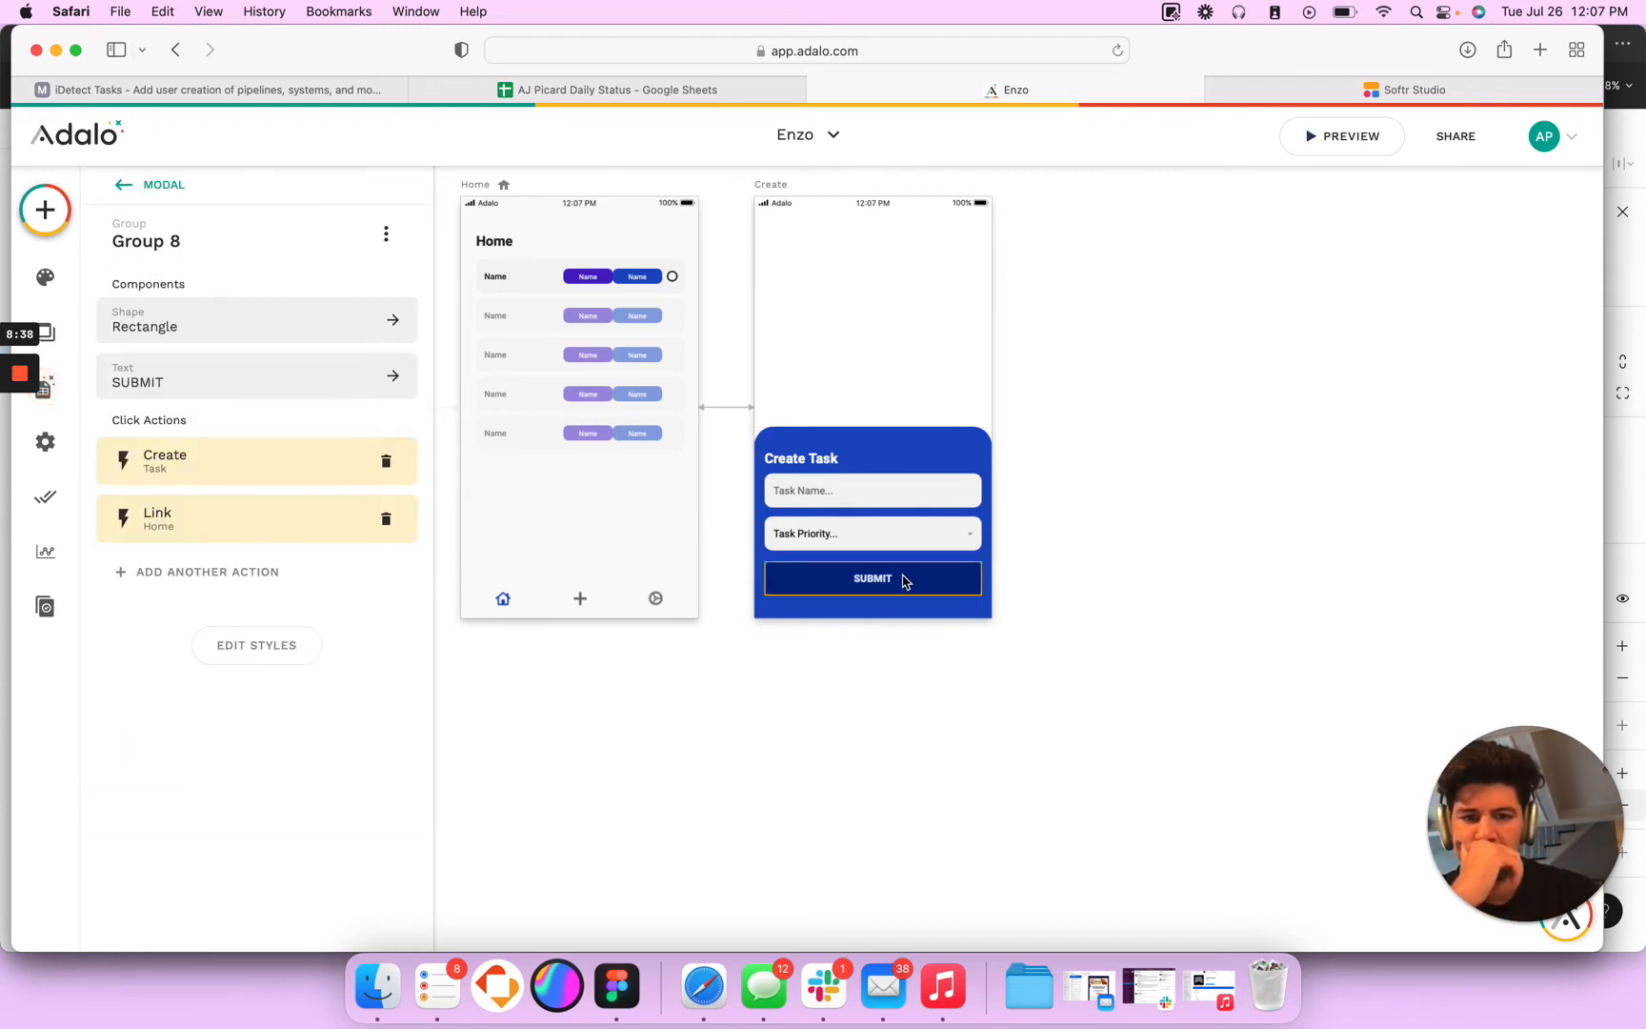
pyautogui.click(181, 467)
pyautogui.scroll(-3, 353, 775)
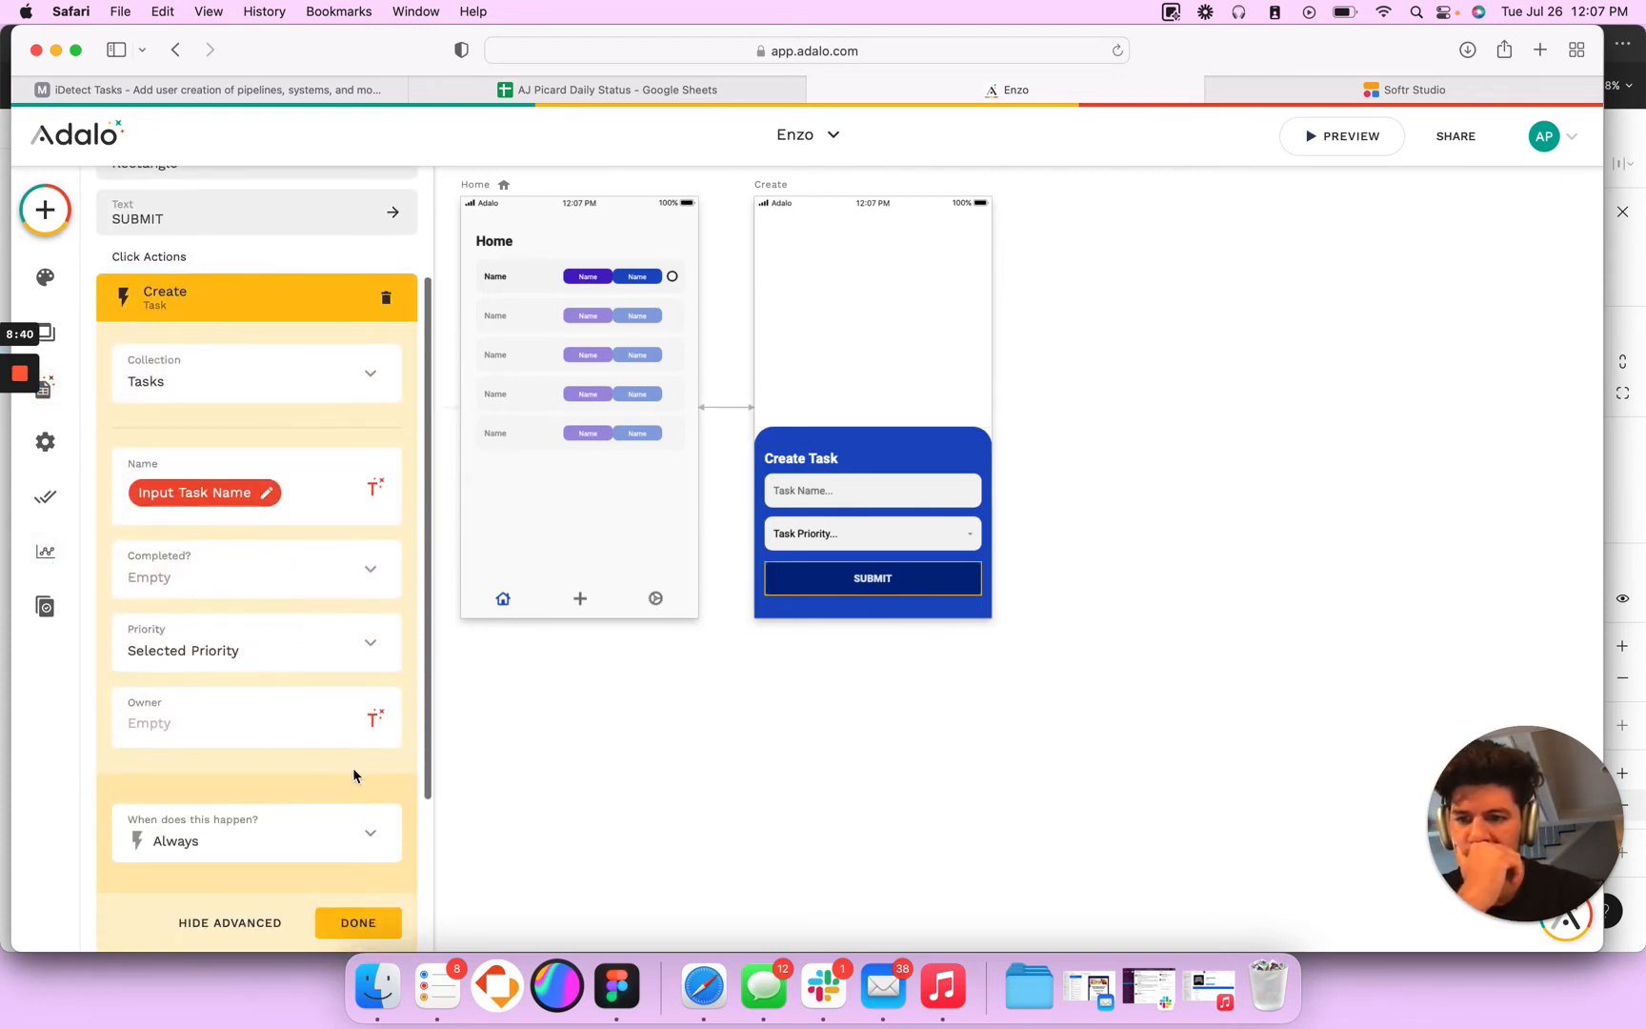
pyautogui.click(375, 718)
pyautogui.moveTo(449, 282)
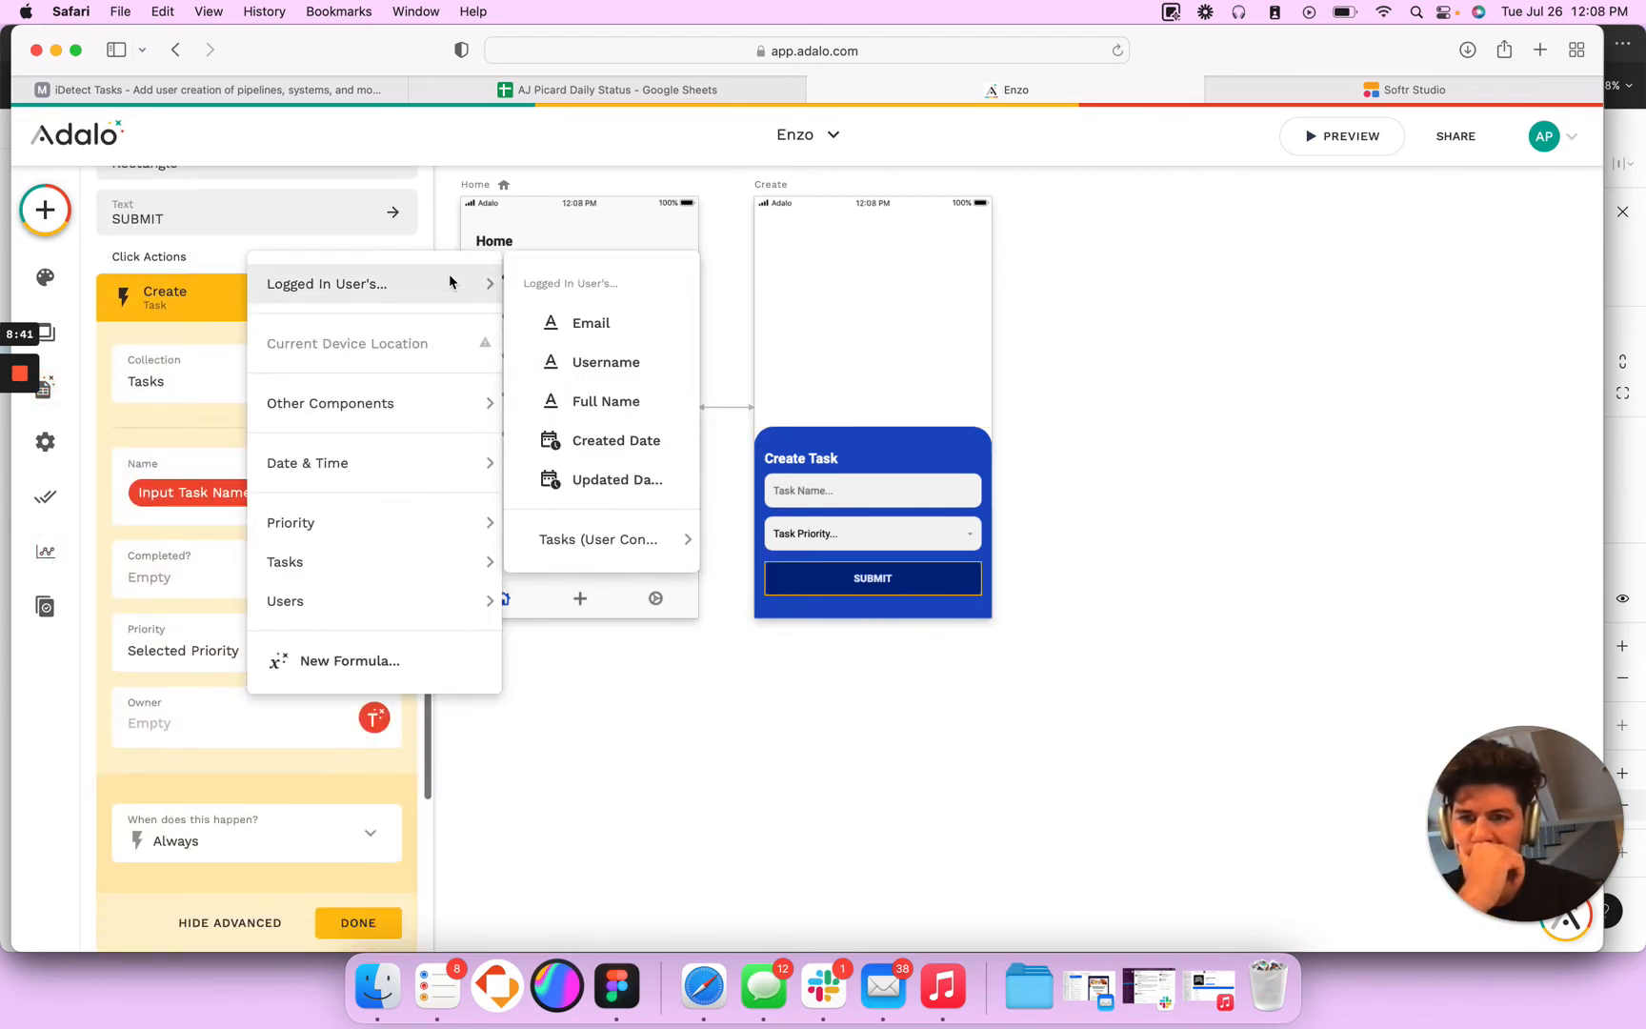
pyautogui.click(596, 372)
# - Change the Home task list's custom filter so that Owner is equal to the logged-in user's Email
pyautogui.click(562, 281)
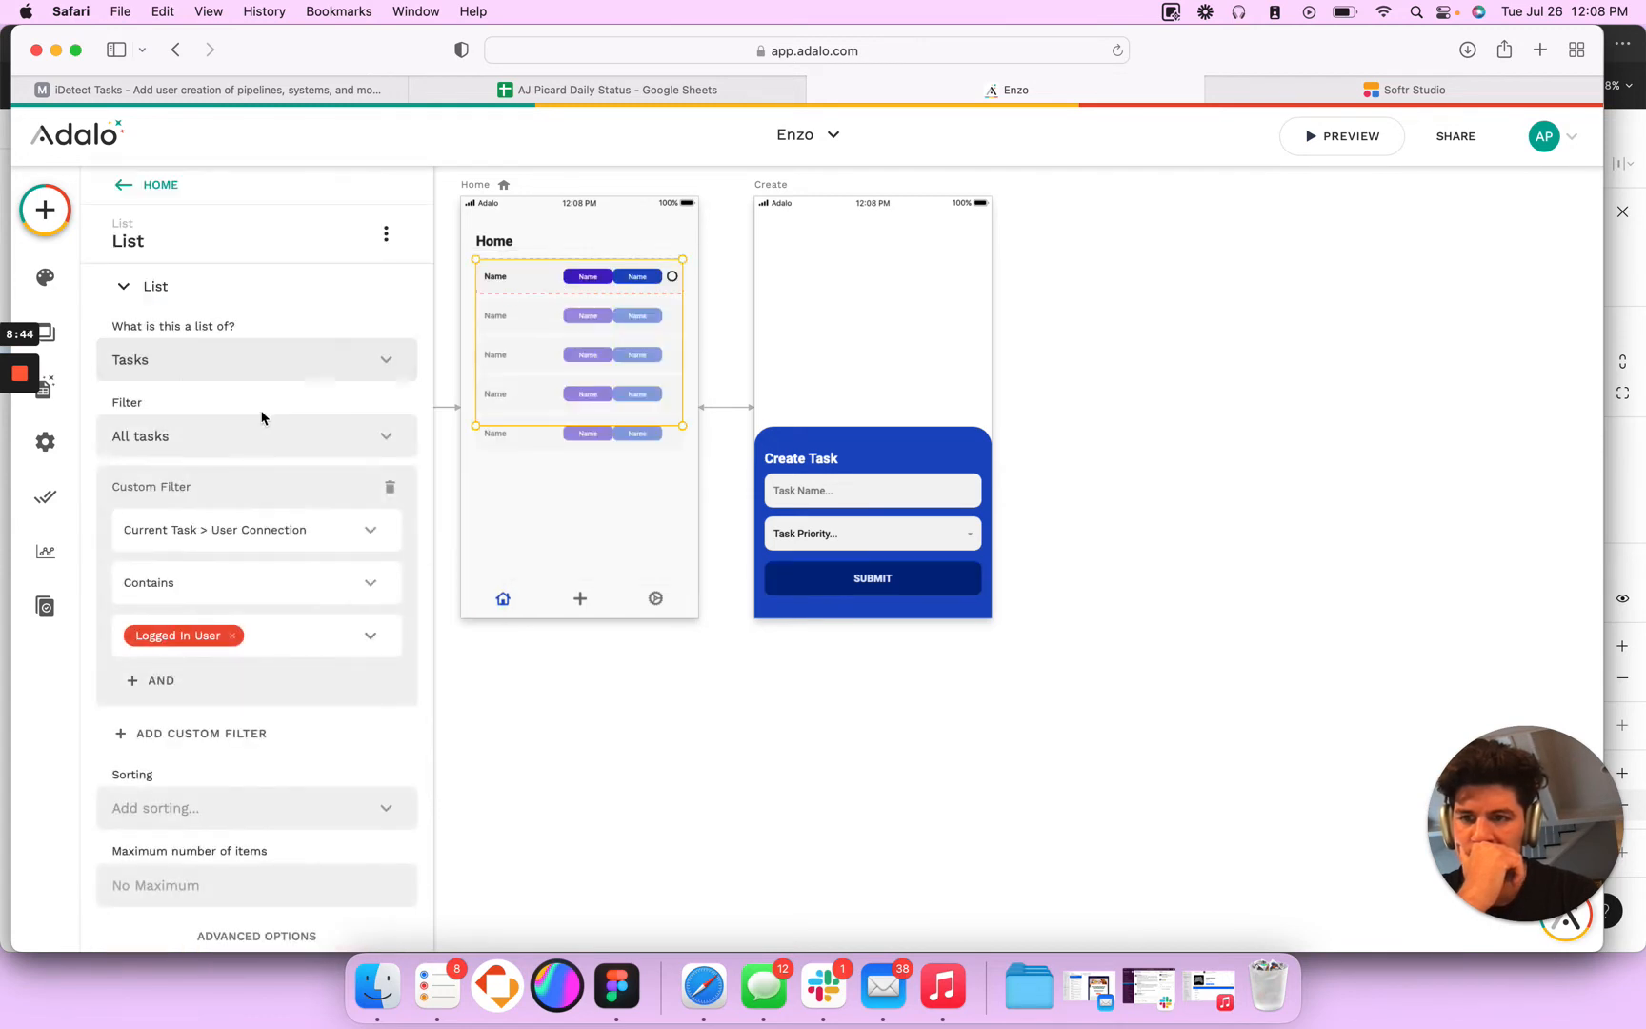
pyautogui.click(221, 531)
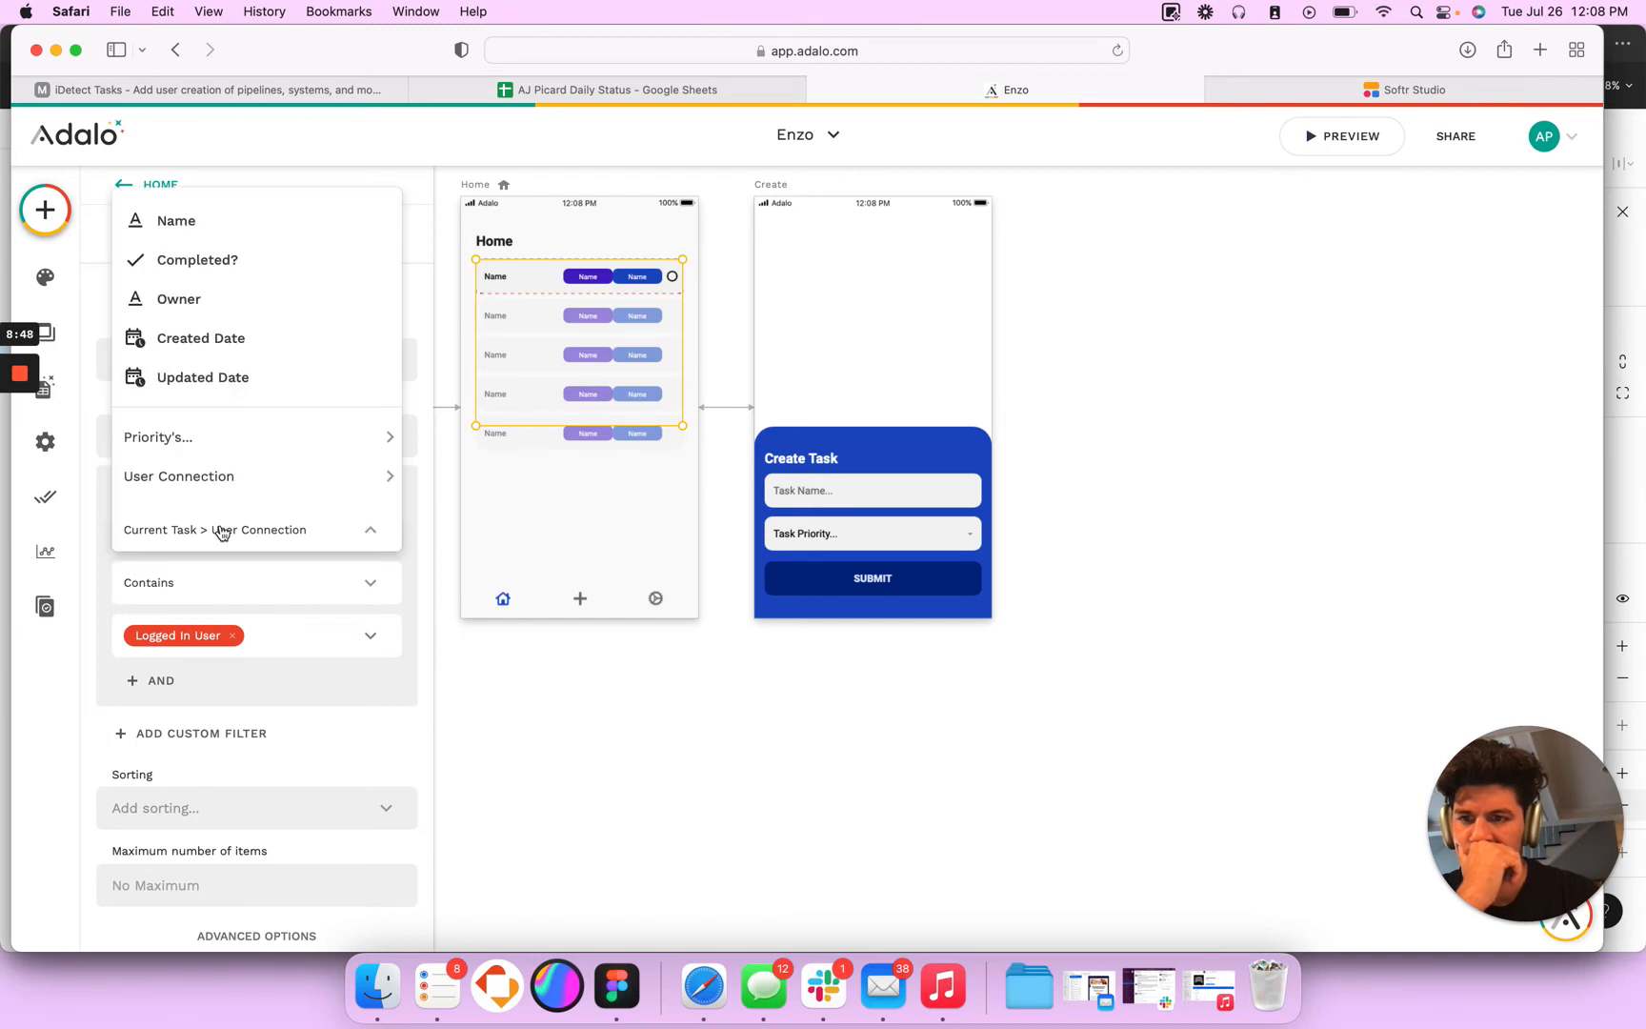
pyautogui.click(210, 303)
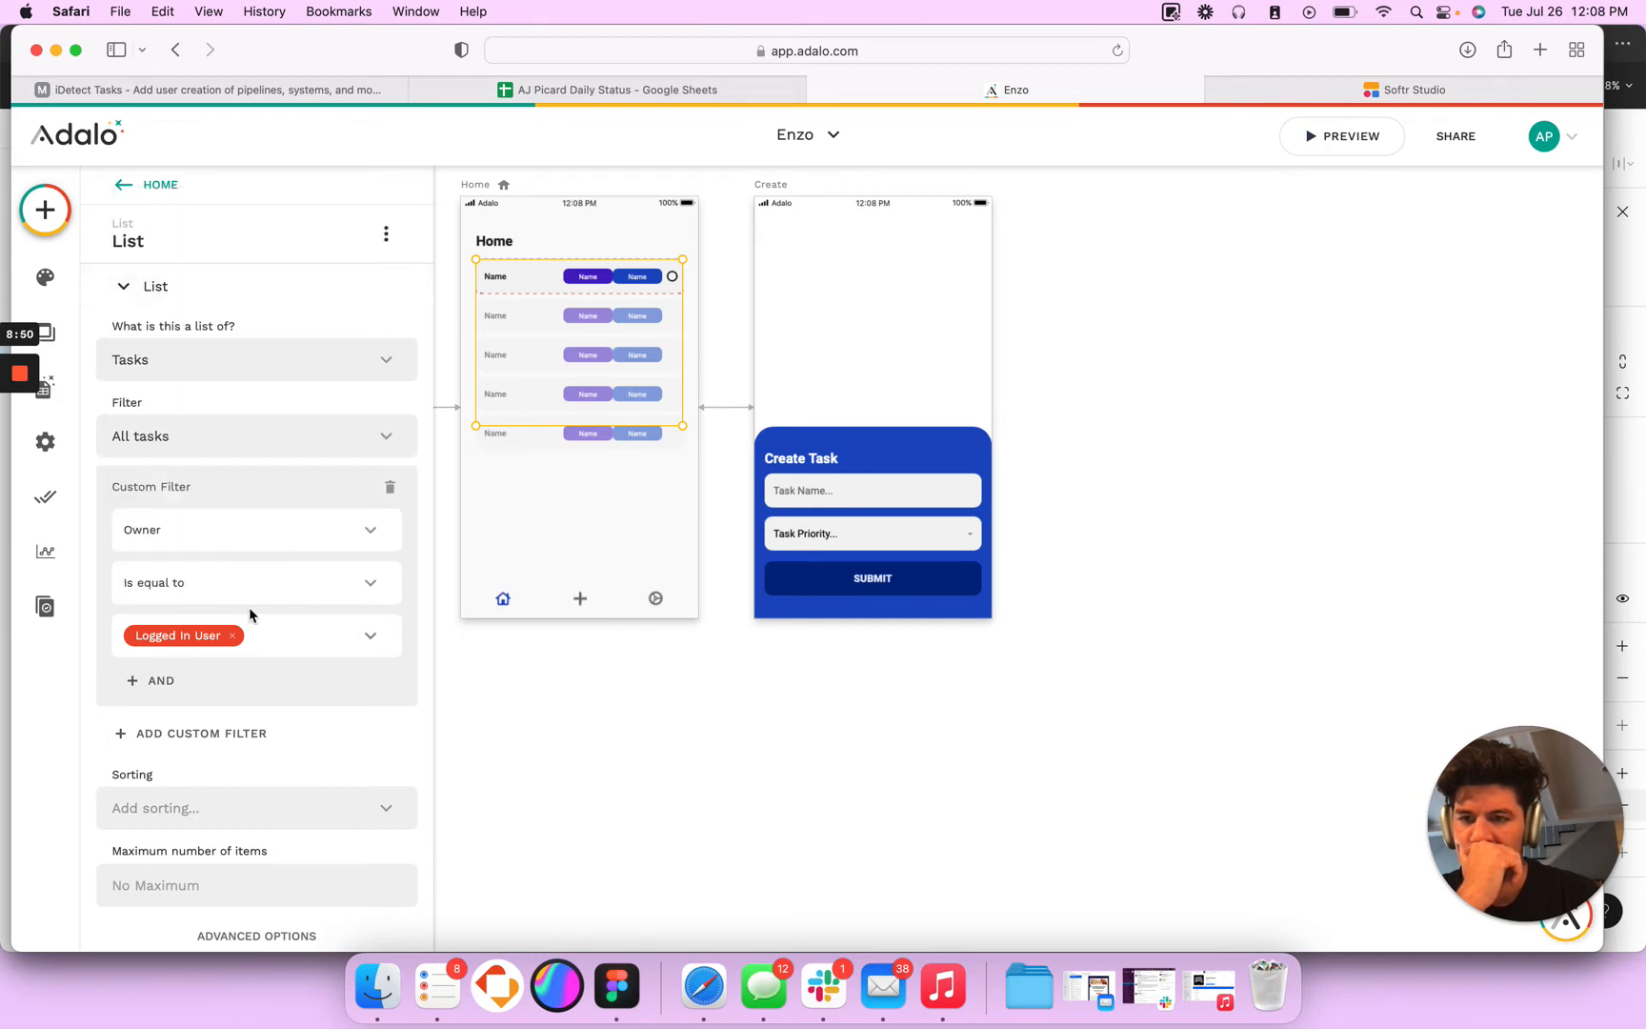
pyautogui.click(371, 632)
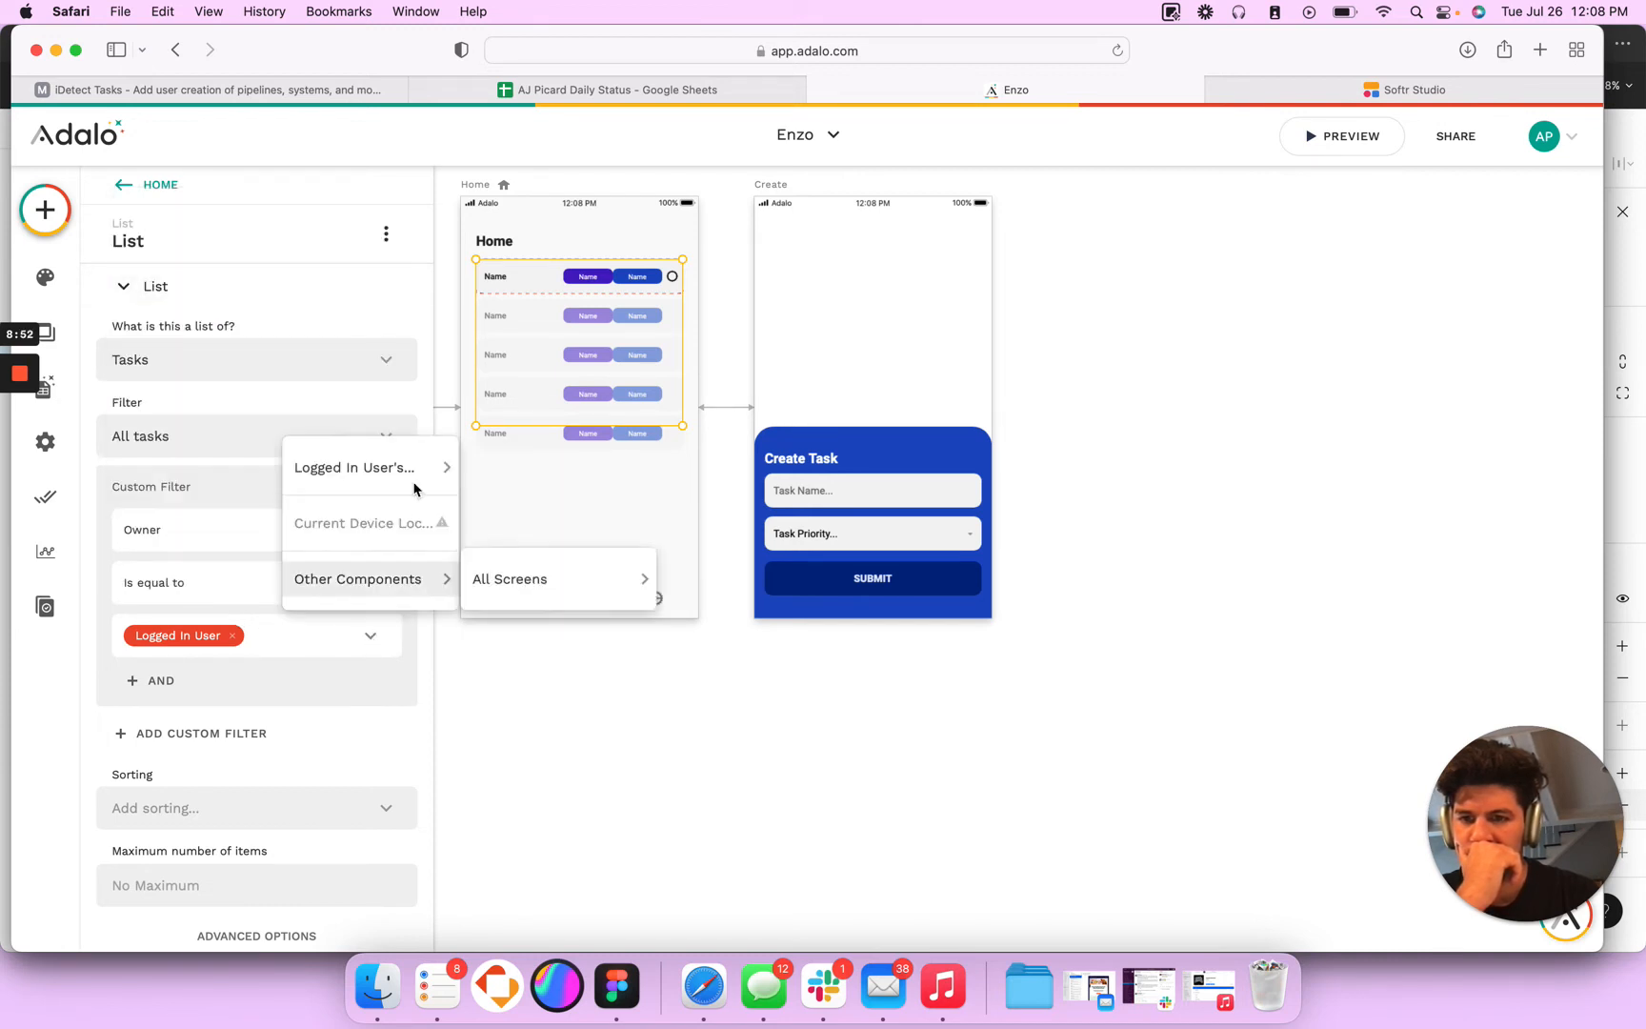
pyautogui.moveTo(423, 471)
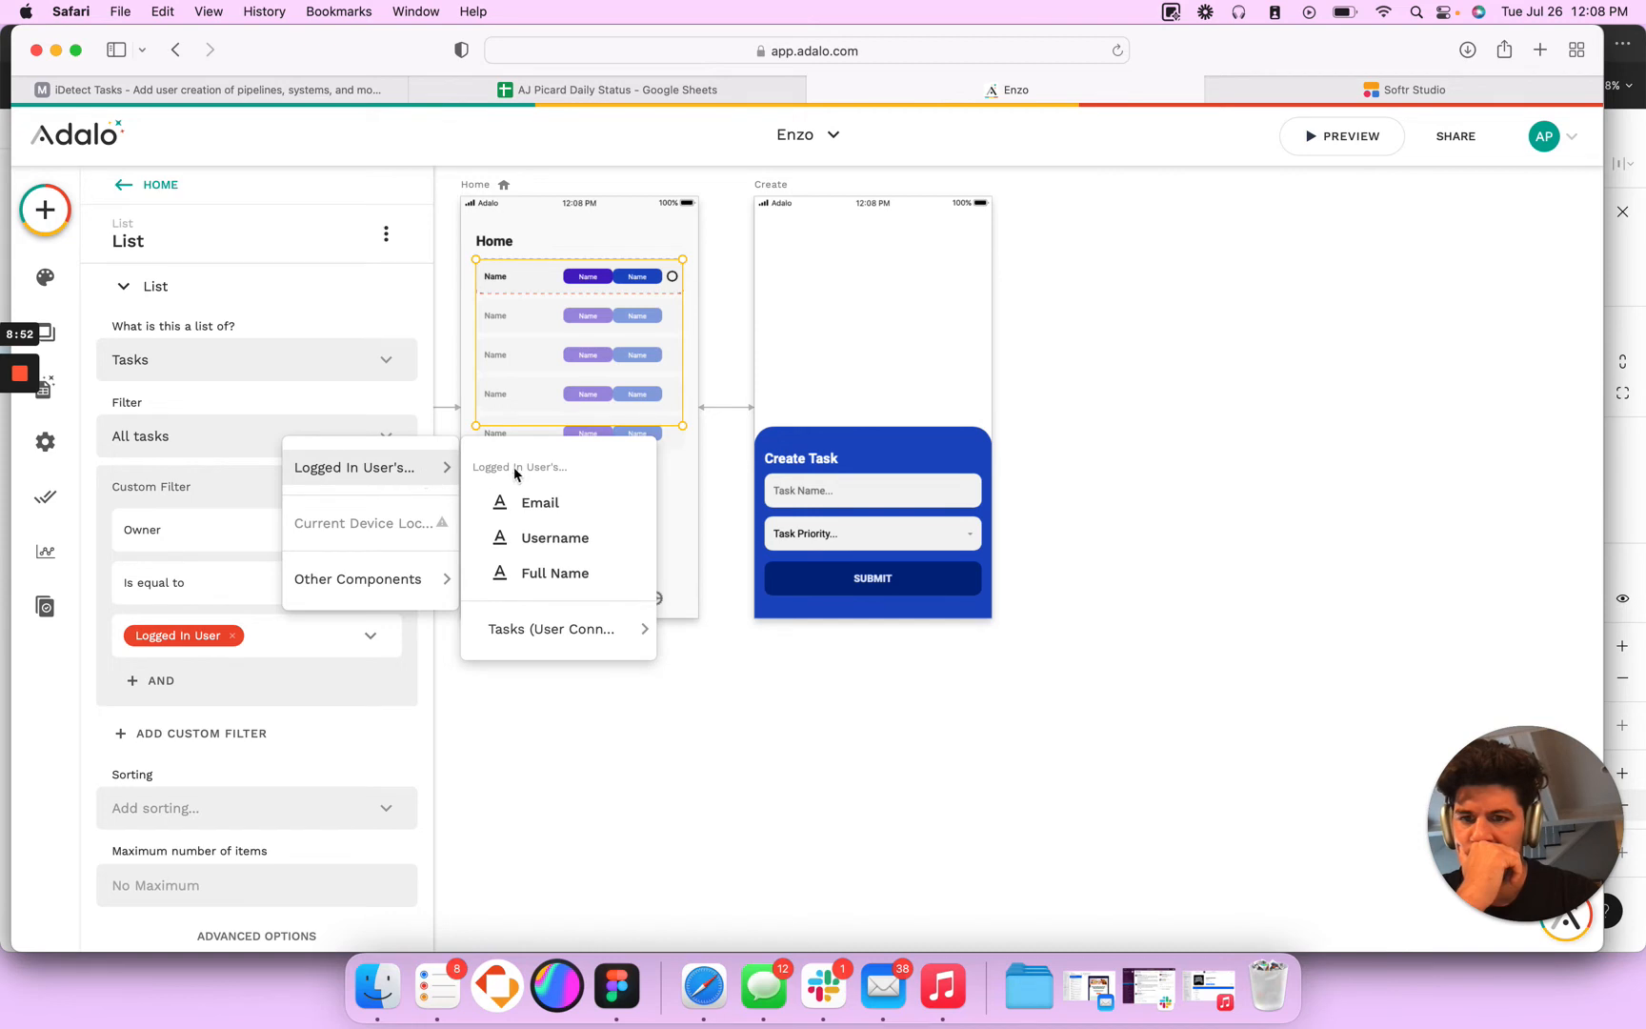
pyautogui.click(548, 523)
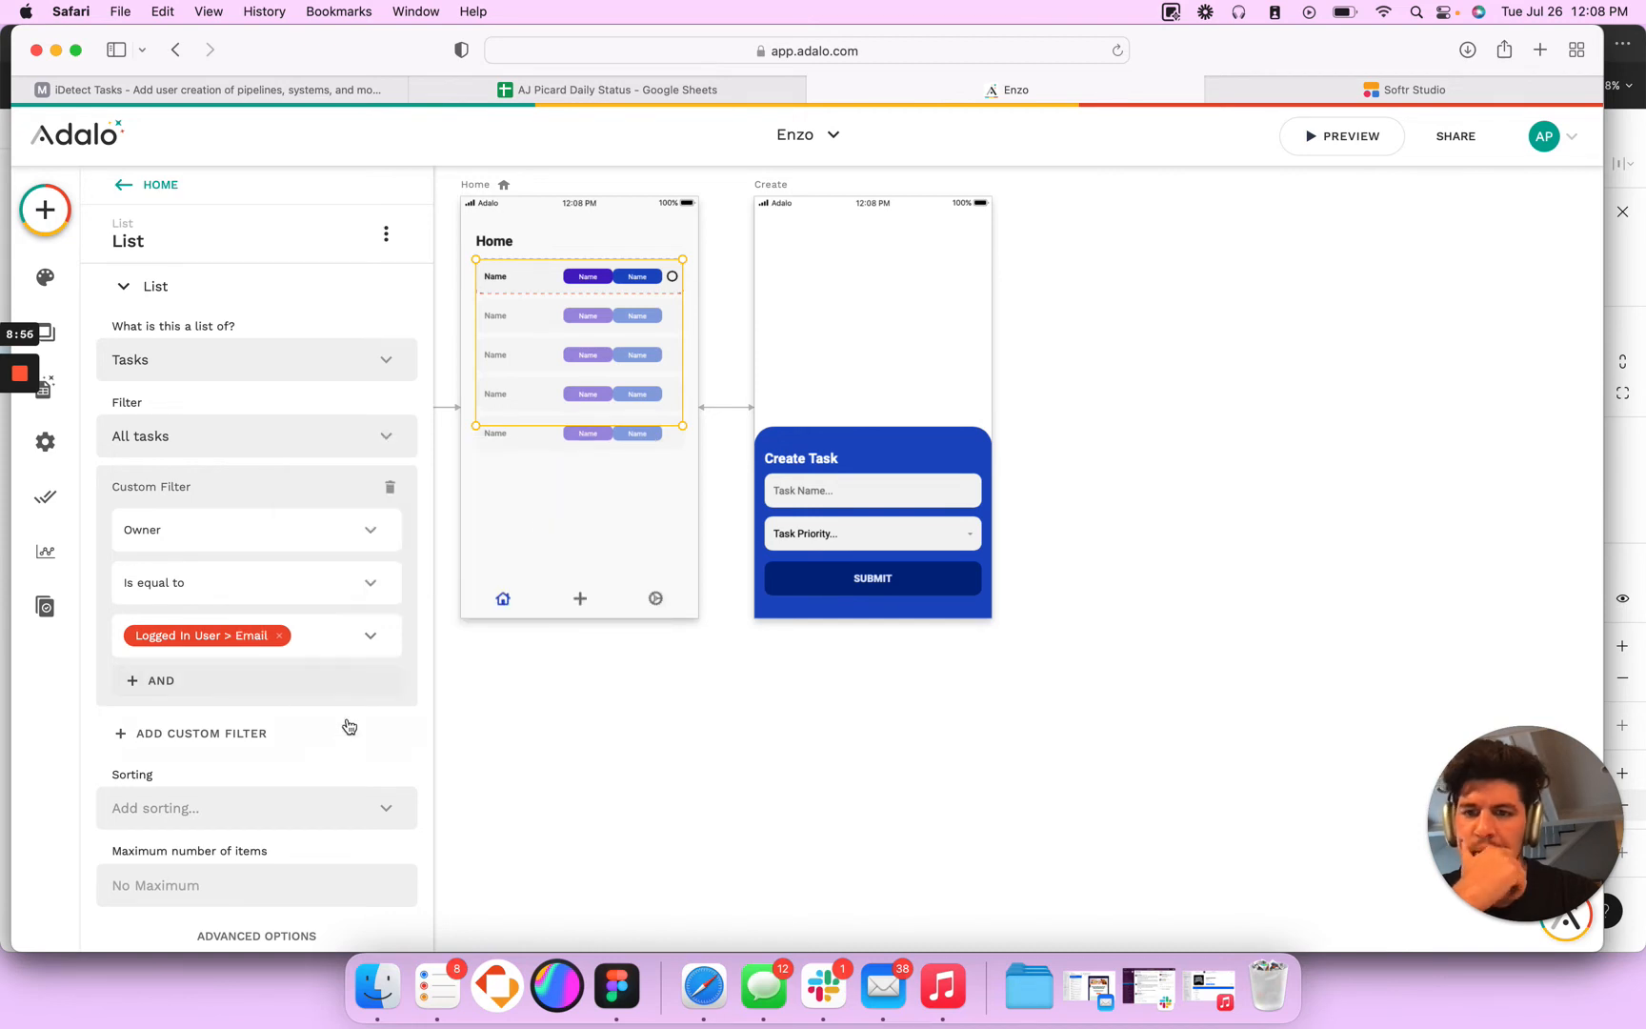
# - Check the properties of the Users database collection
pyautogui.click(43, 386)
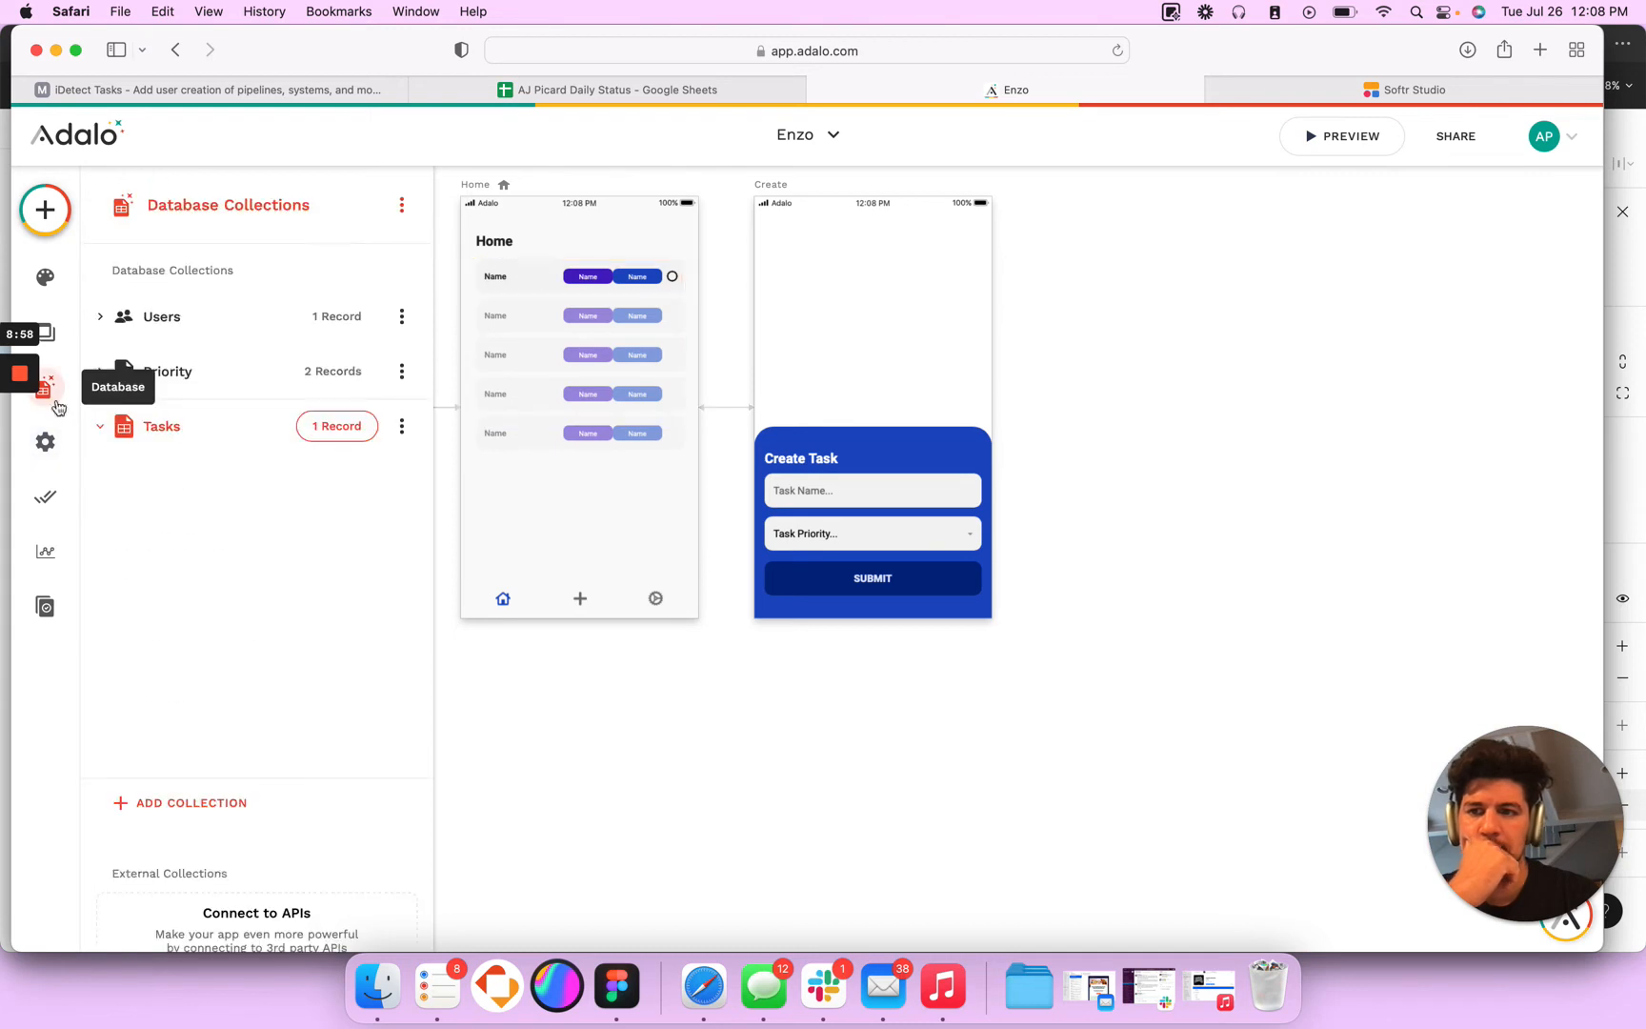
pyautogui.click(133, 327)
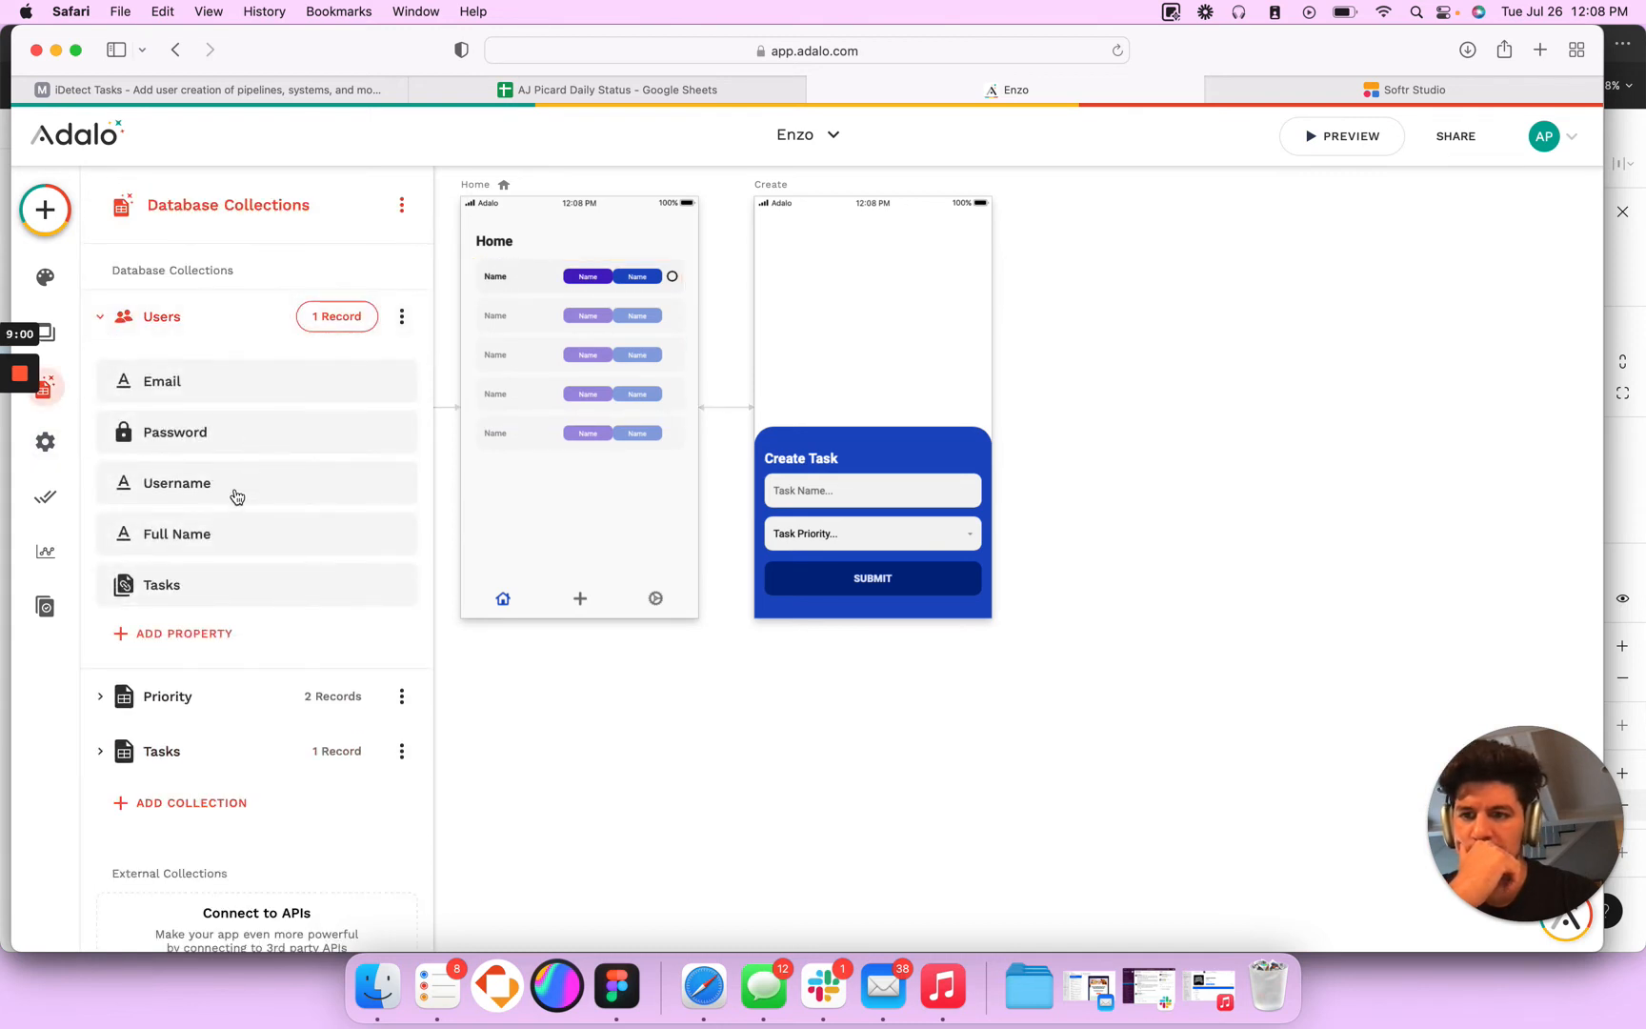
pyautogui.click(234, 488)
pyautogui.click(176, 317)
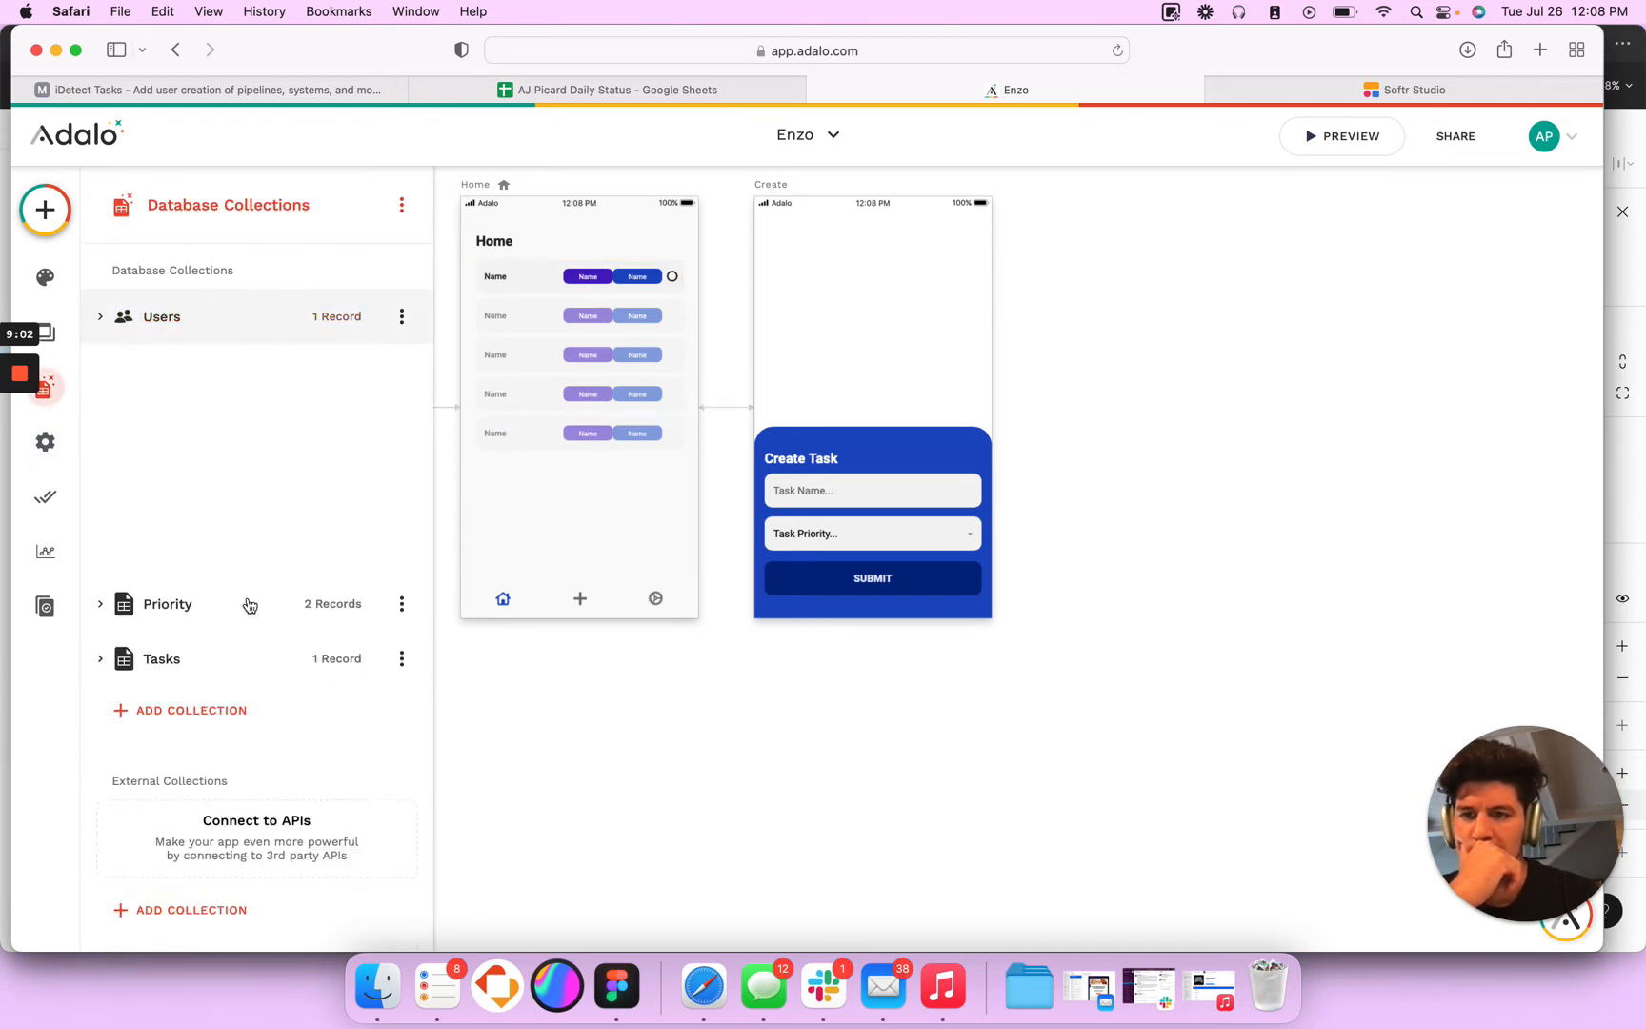
# - Set Owner in the SUBMIT button's Create Task action to the logged-in user's Email
pyautogui.click(889, 578)
pyautogui.click(889, 578)
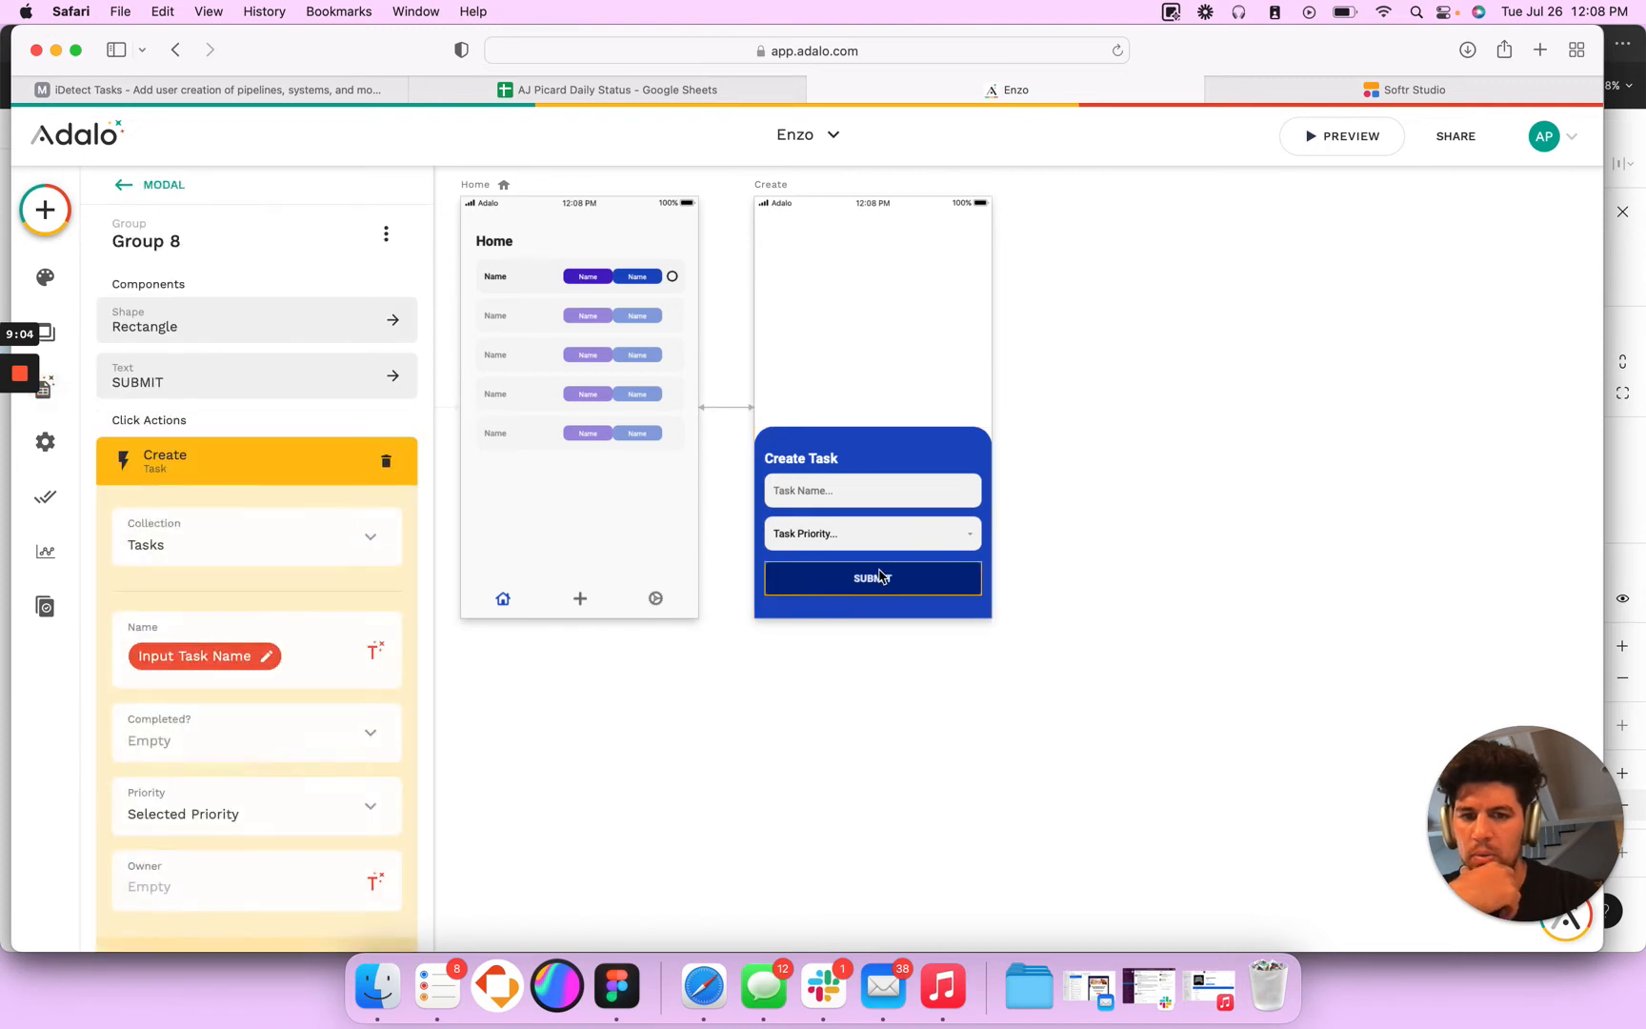
pyautogui.click(375, 882)
pyautogui.moveTo(466, 447)
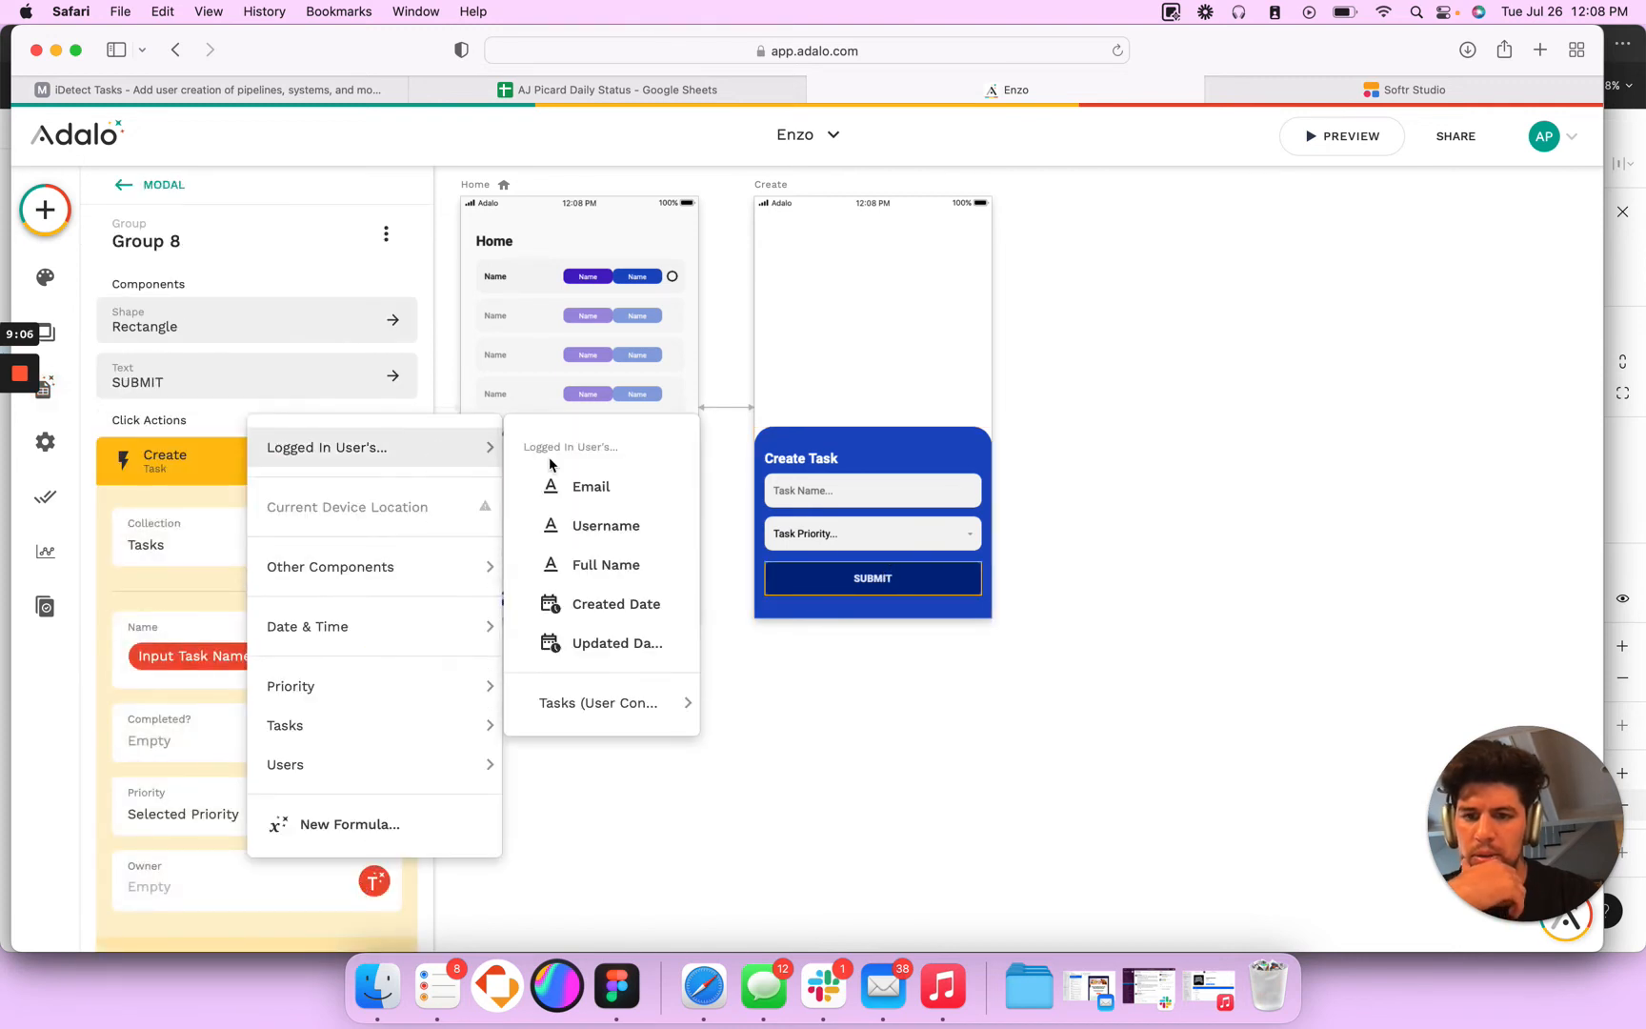
pyautogui.click(587, 488)
pyautogui.scroll(-3, 277, 877)
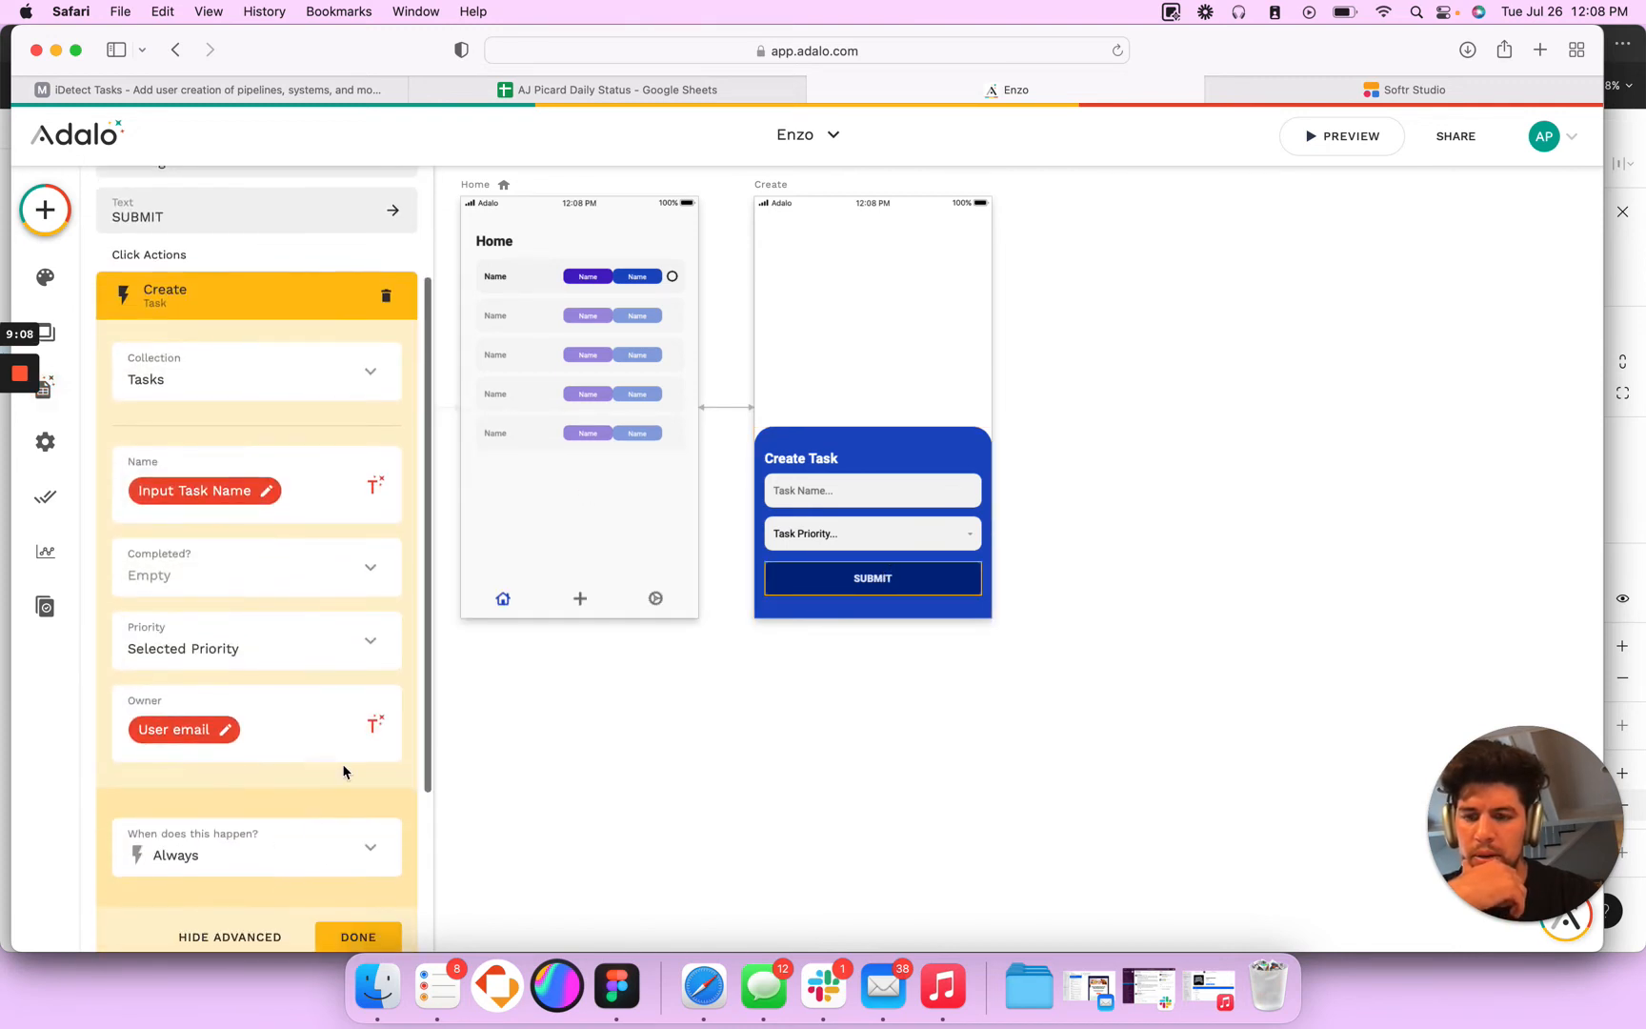
pyautogui.click(370, 939)
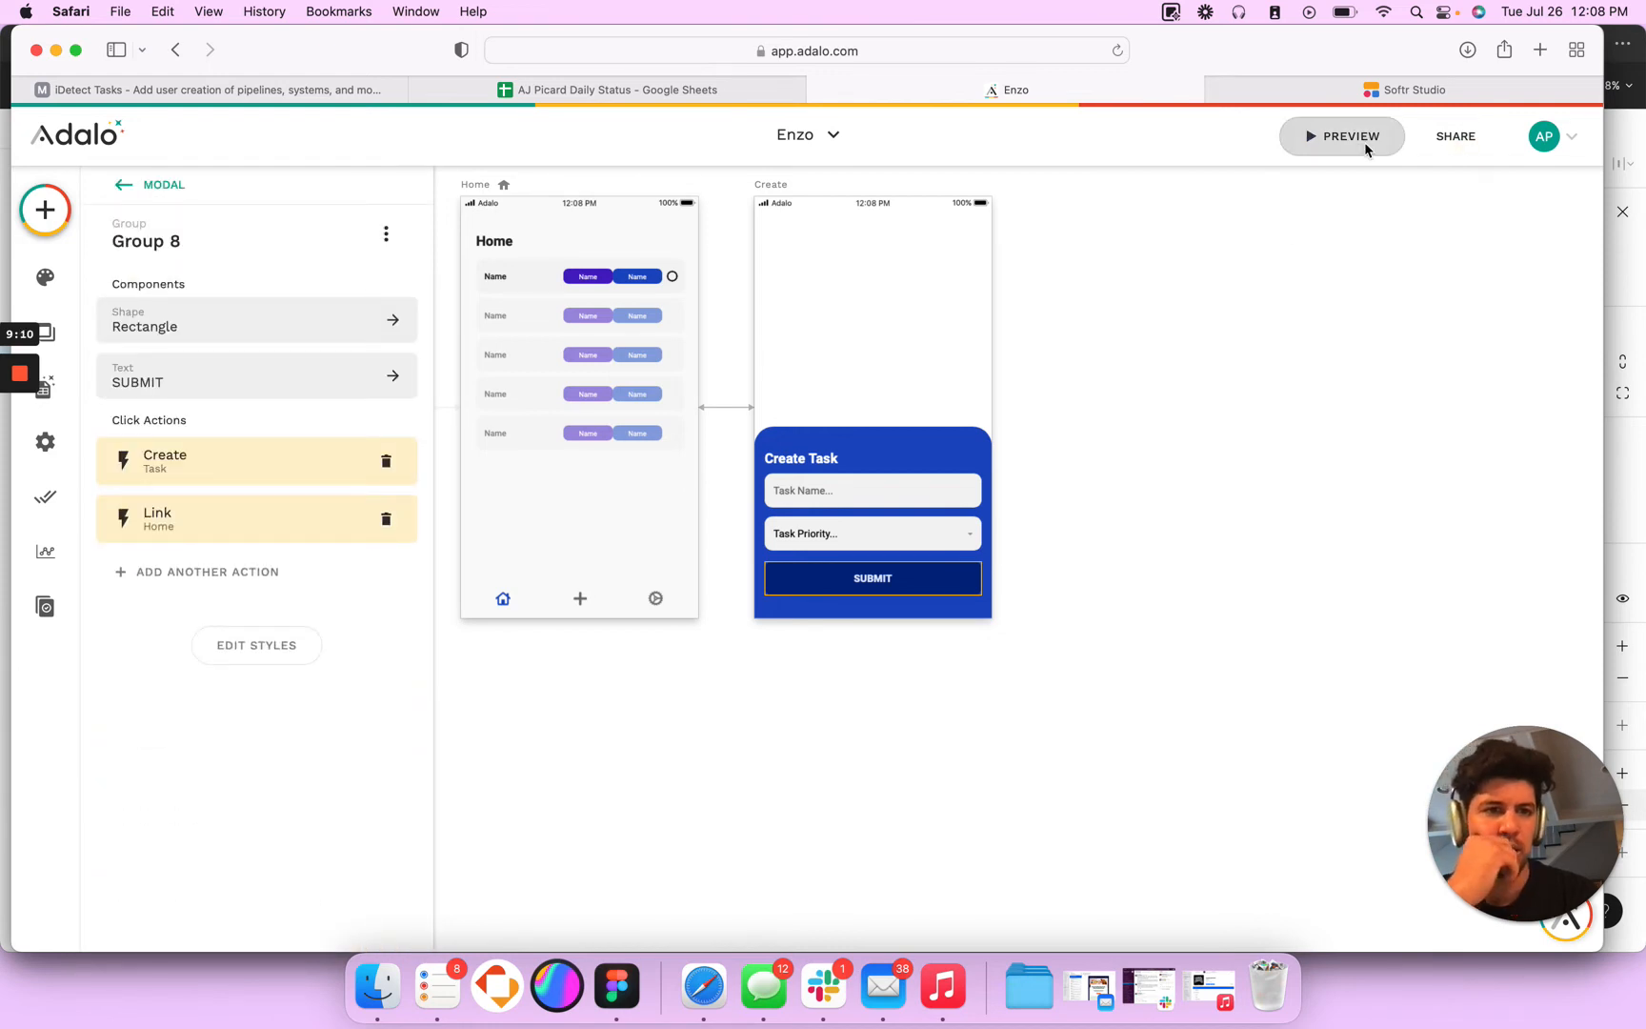
# - Preview the Home screen's task list, and check the records in the Users collection
pyautogui.click(1364, 141)
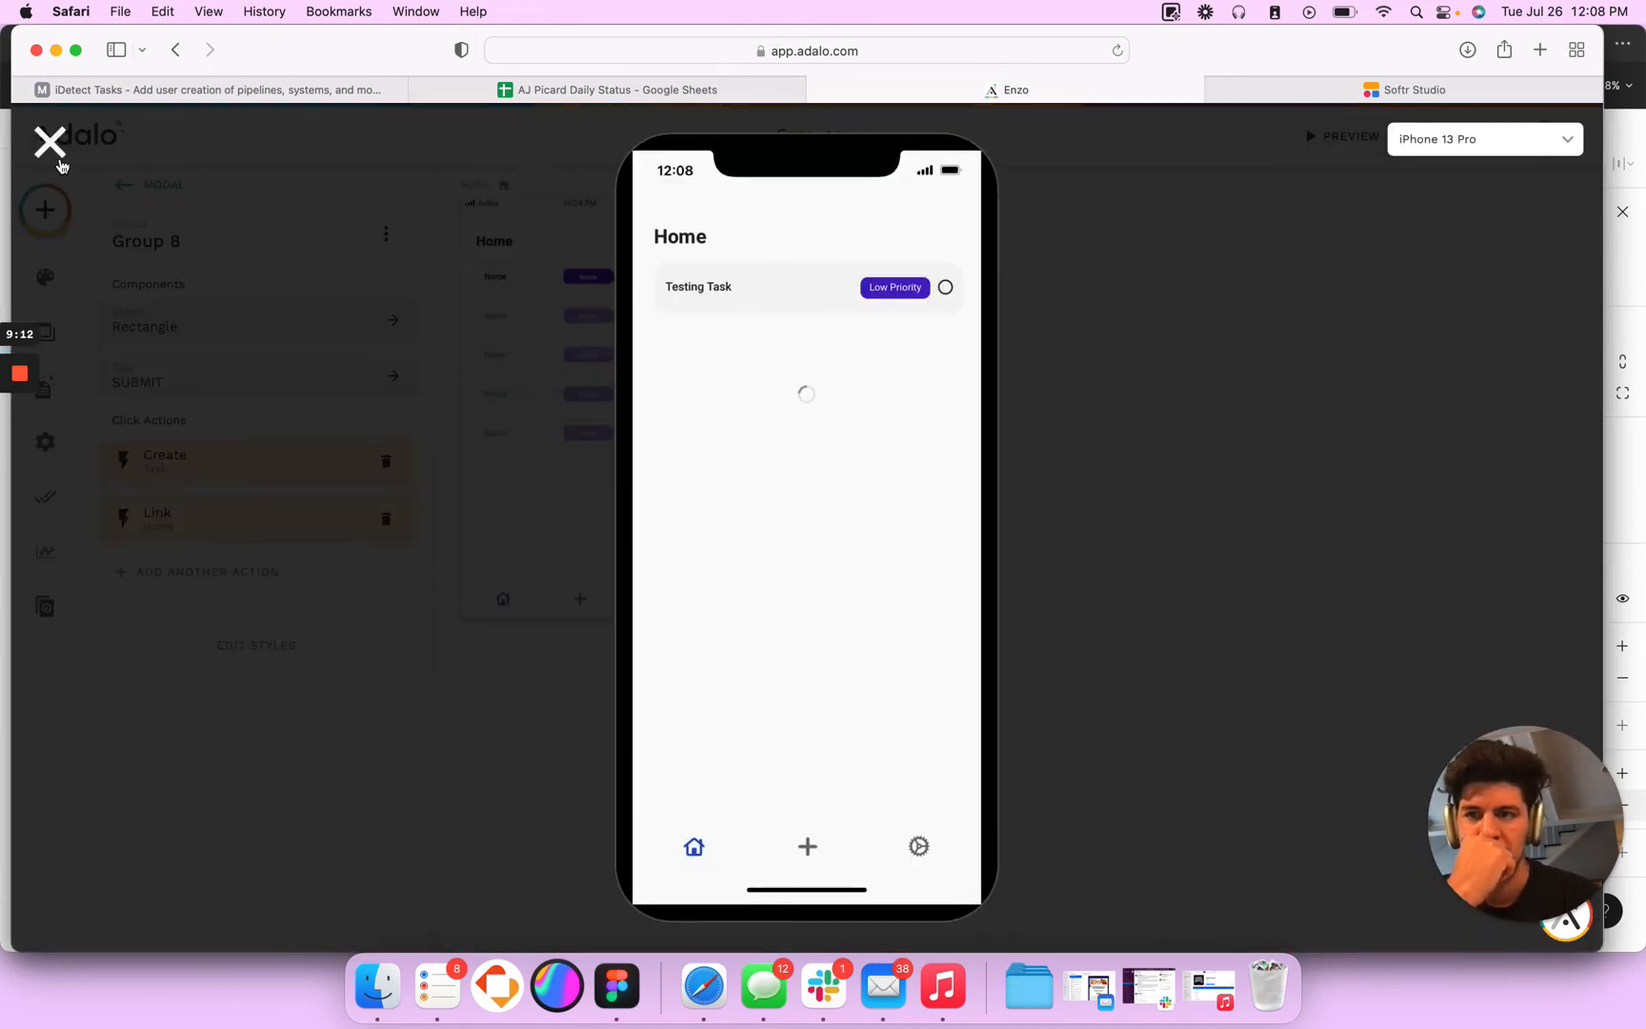
pyautogui.click(52, 144)
pyautogui.click(45, 389)
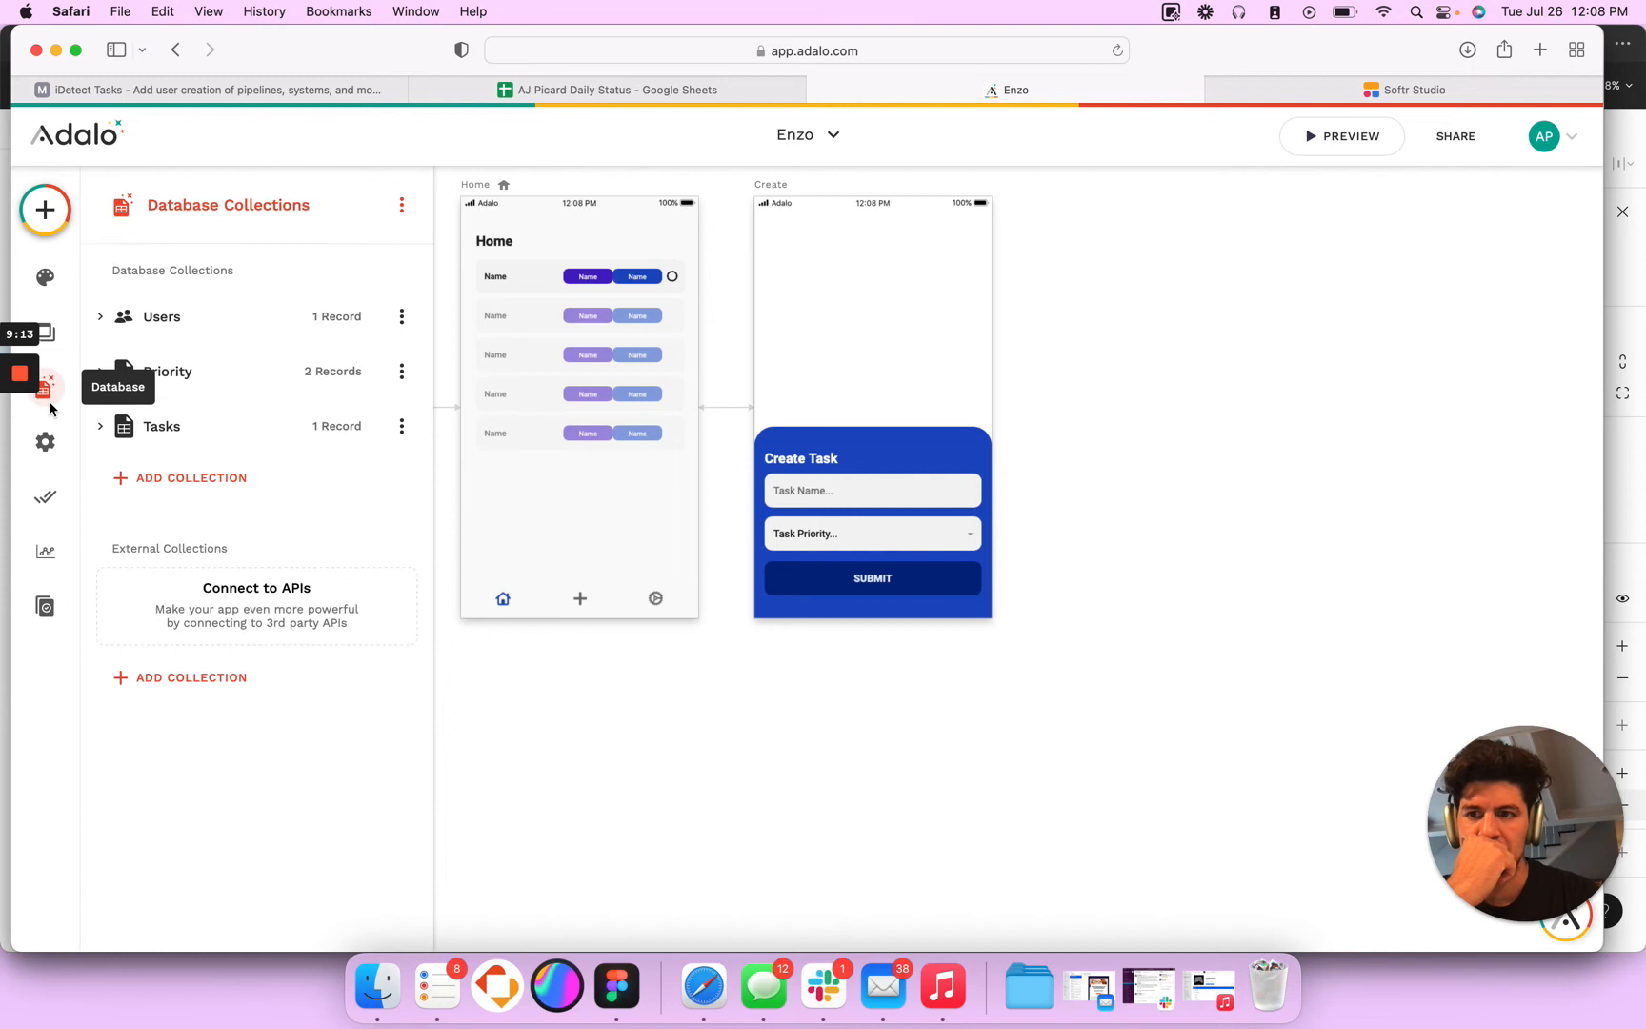
pyautogui.click(338, 317)
pyautogui.click(1199, 639)
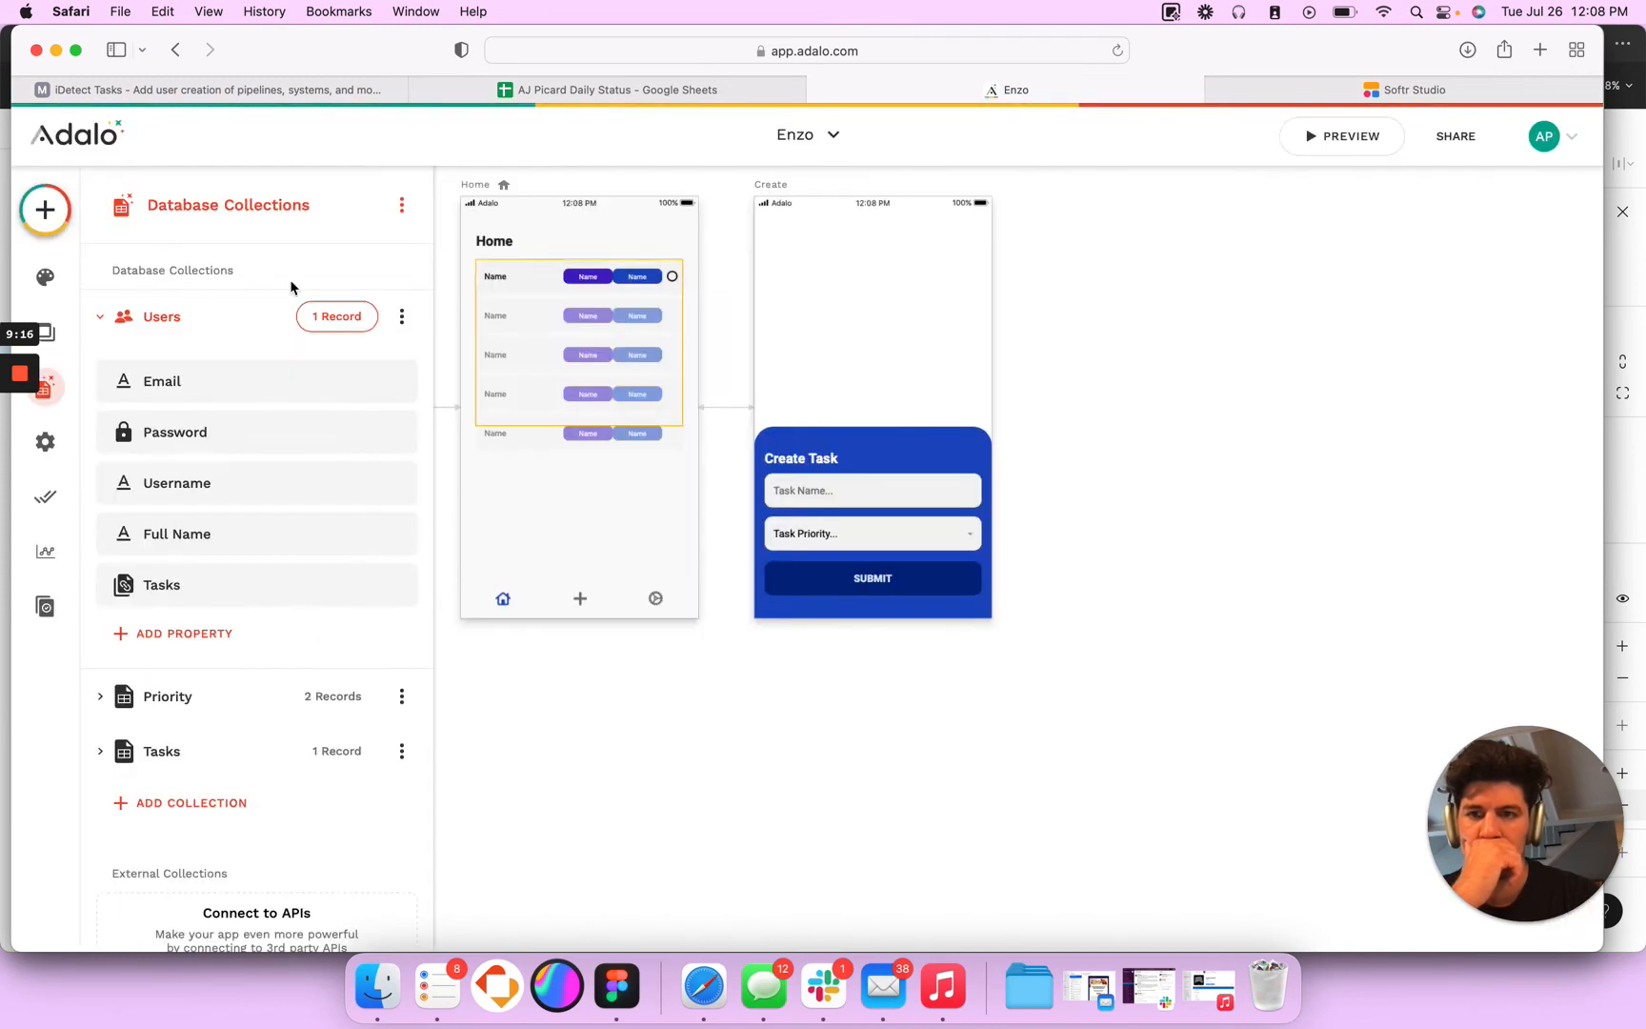
# - Inspect the Low Priority record in the Priority collection for its linked tasks, and close the records without changes
pyautogui.click(331, 696)
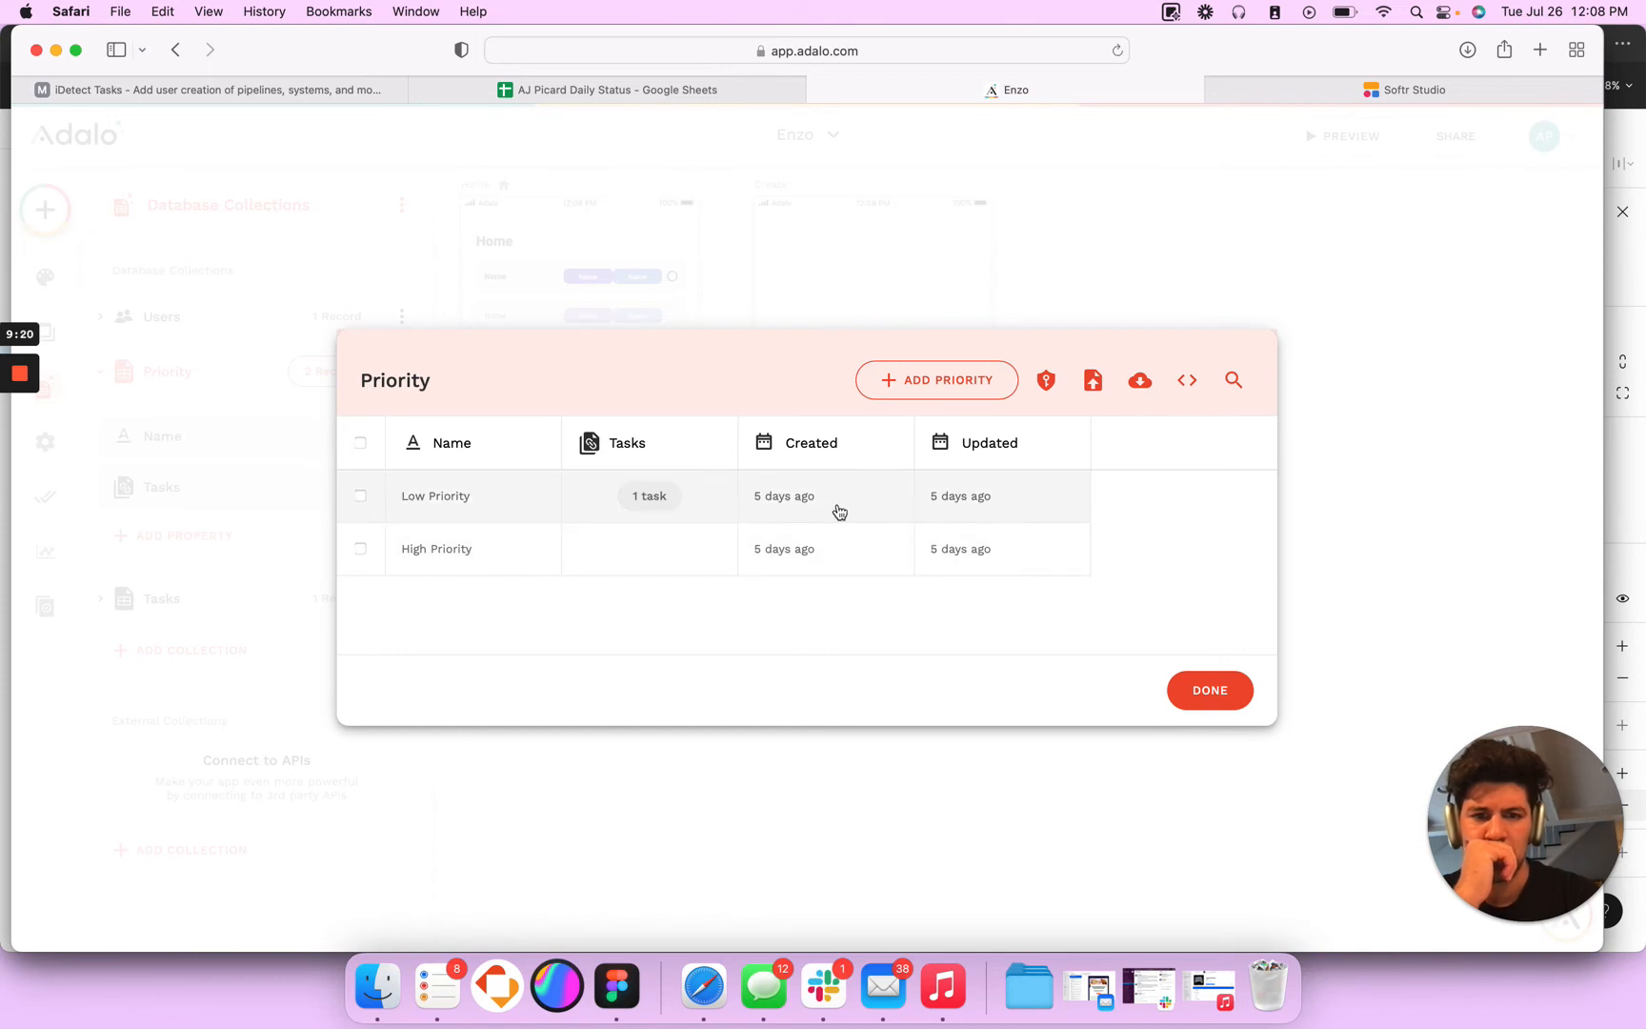
pyautogui.click(748, 502)
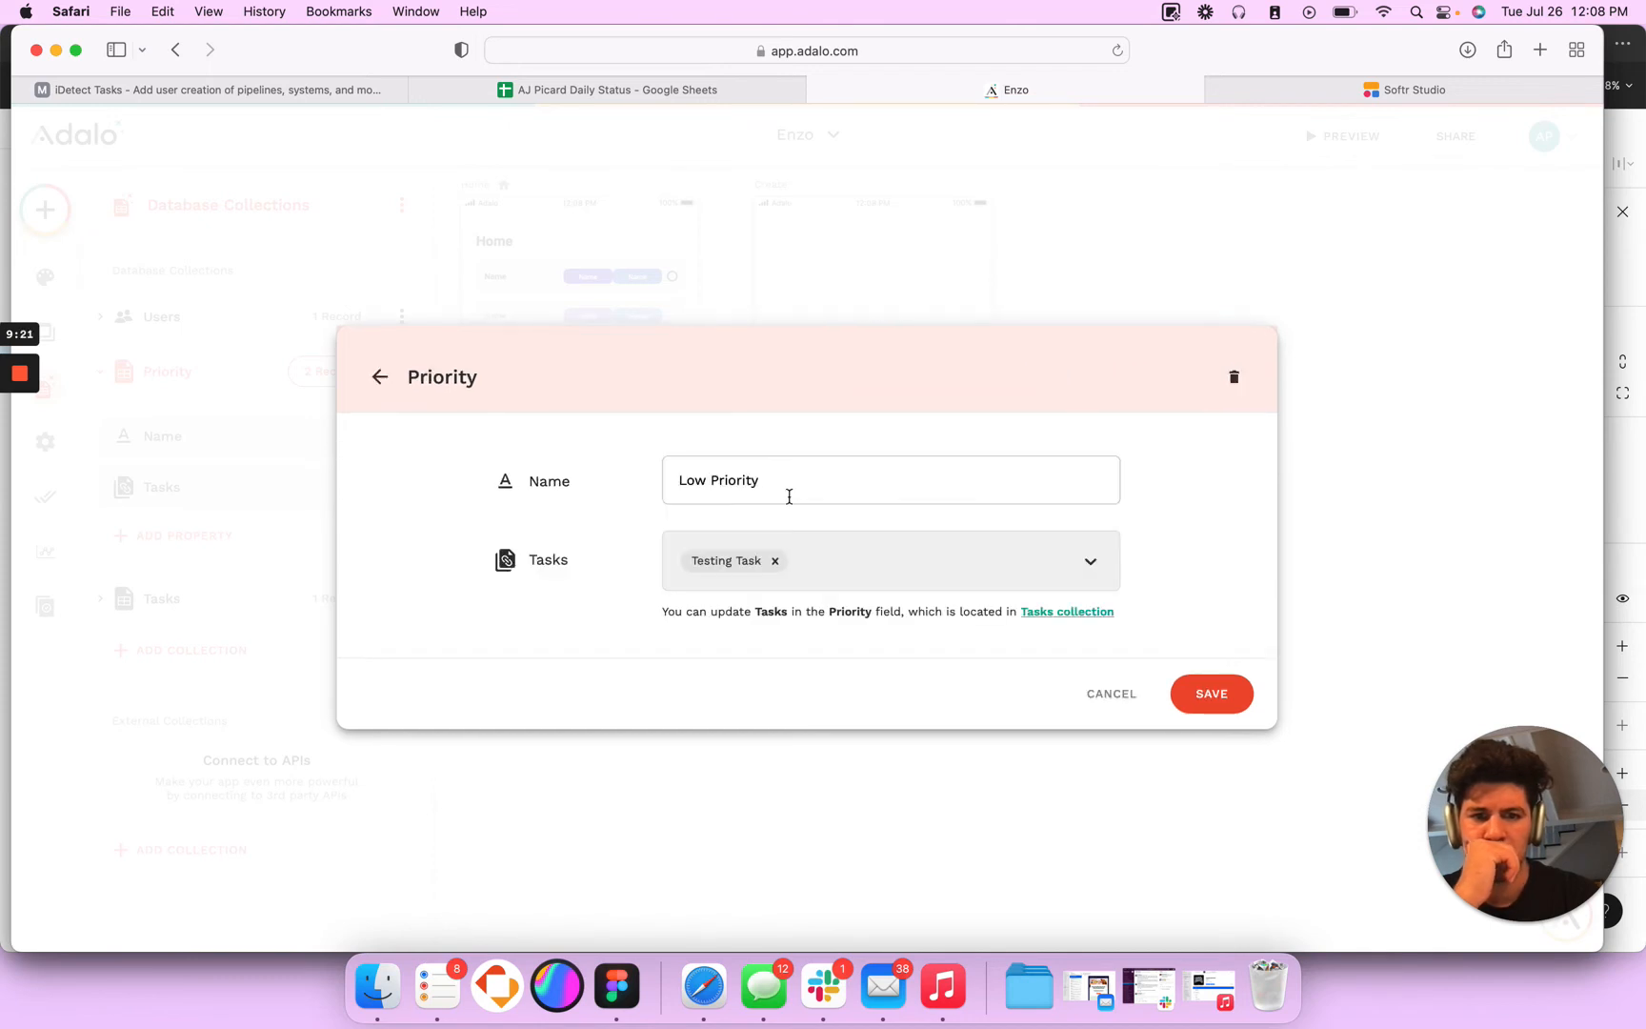
pyautogui.click(1113, 698)
pyautogui.click(720, 510)
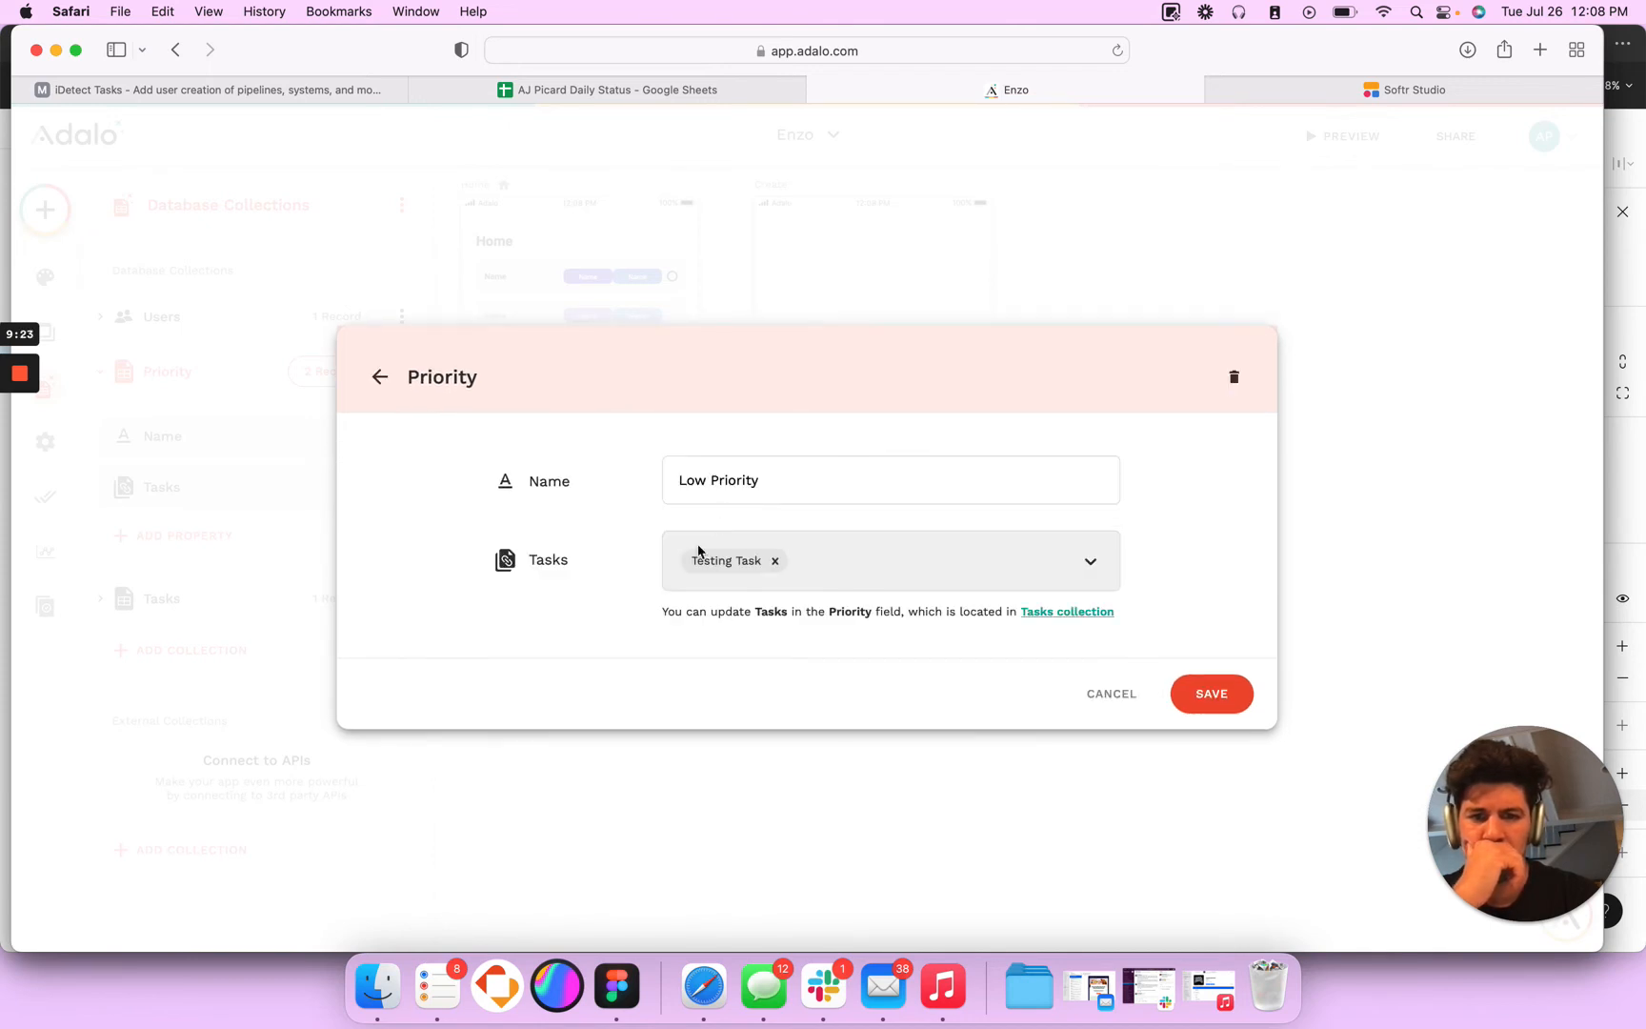
pyautogui.click(1112, 693)
pyautogui.click(492, 515)
pyautogui.doubleClick(380, 377)
pyautogui.click(1227, 703)
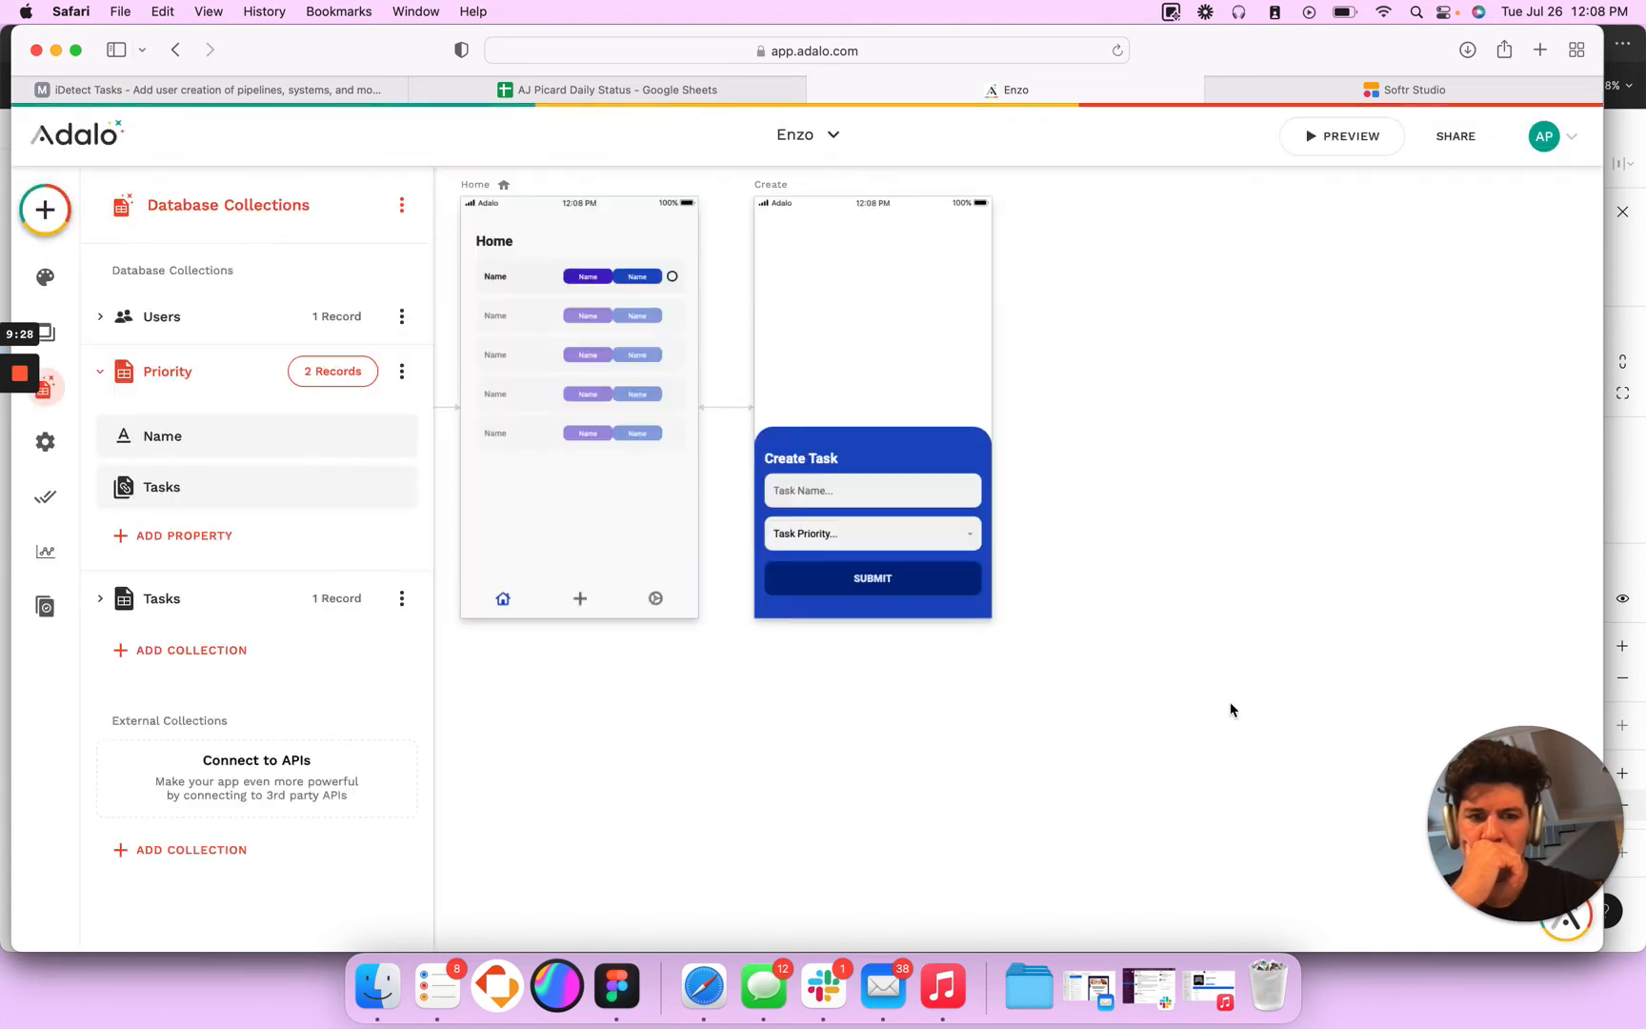
# - Add the user to the Testing Task record's User Connection in the Tasks collection, and remove that connection again
pyautogui.click(334, 598)
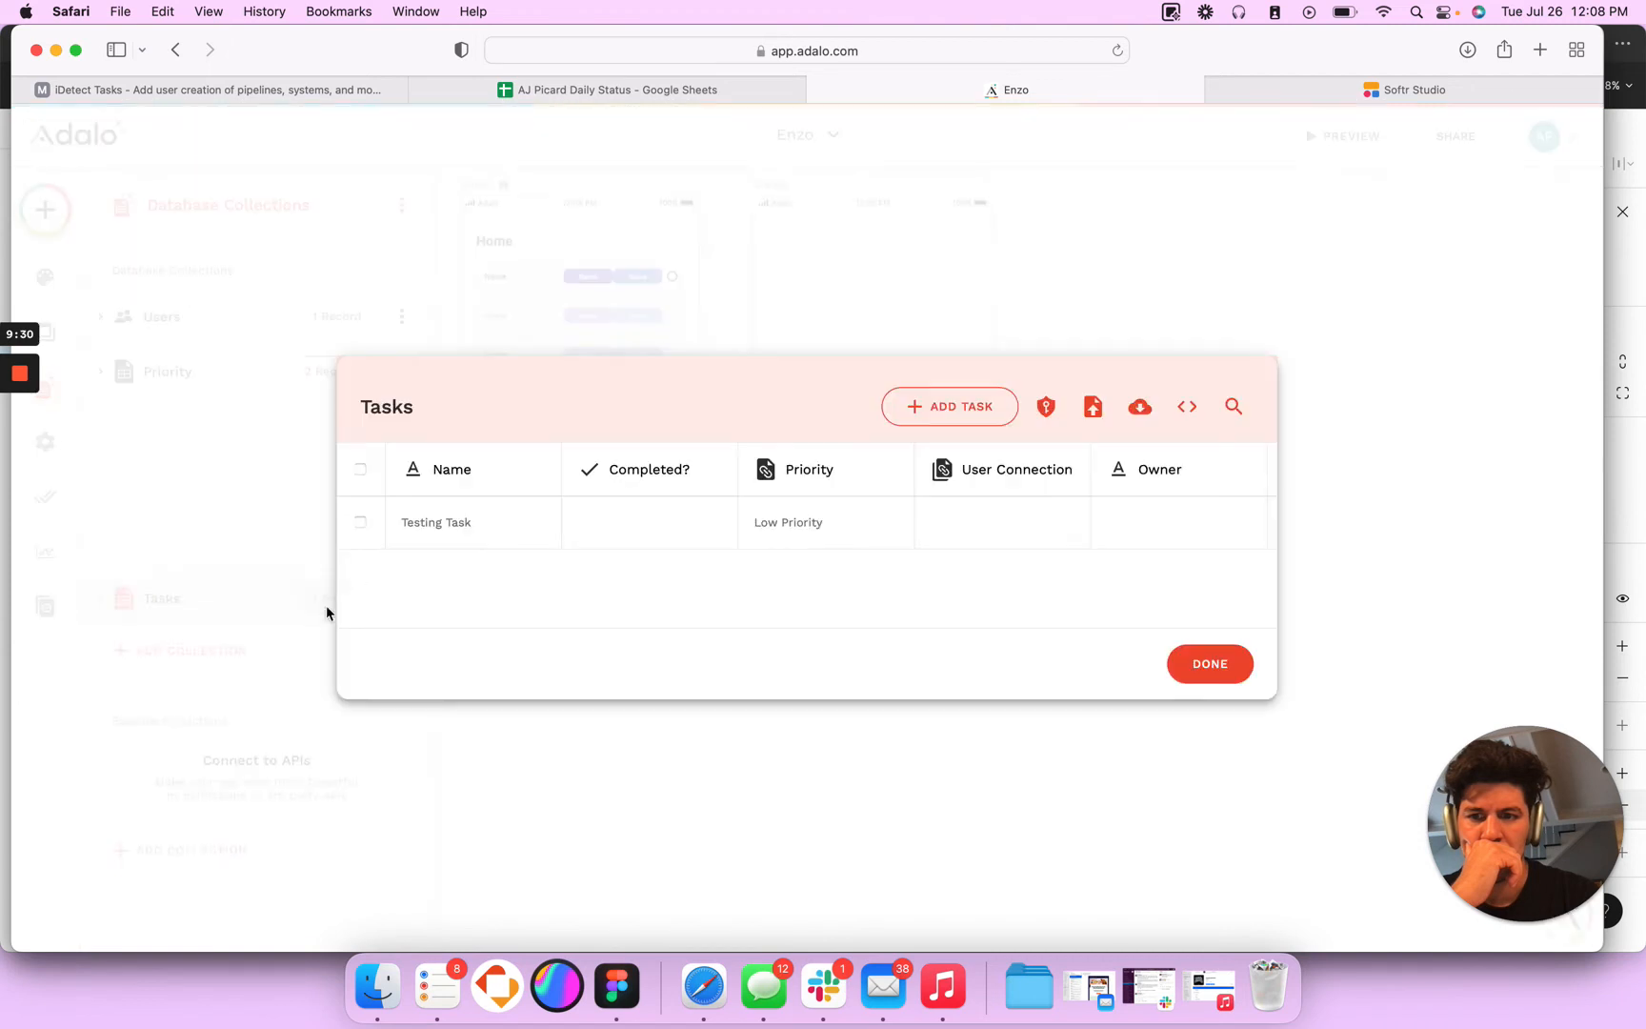
pyautogui.click(665, 515)
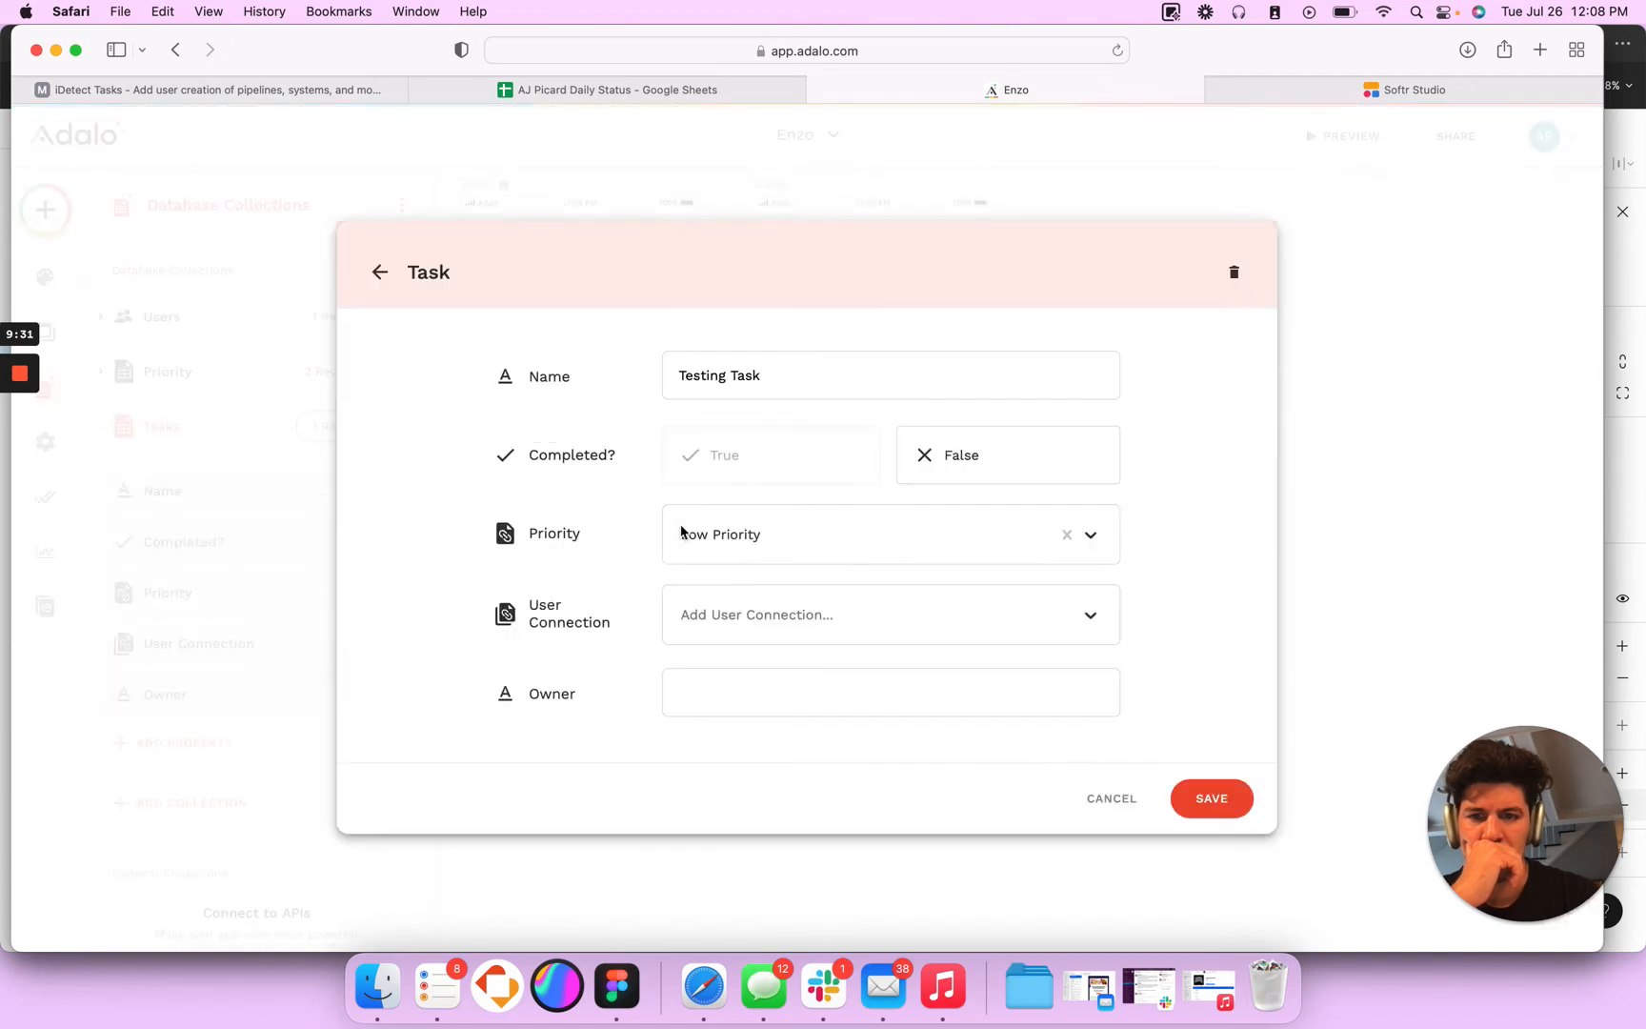
pyautogui.click(739, 629)
pyautogui.click(739, 677)
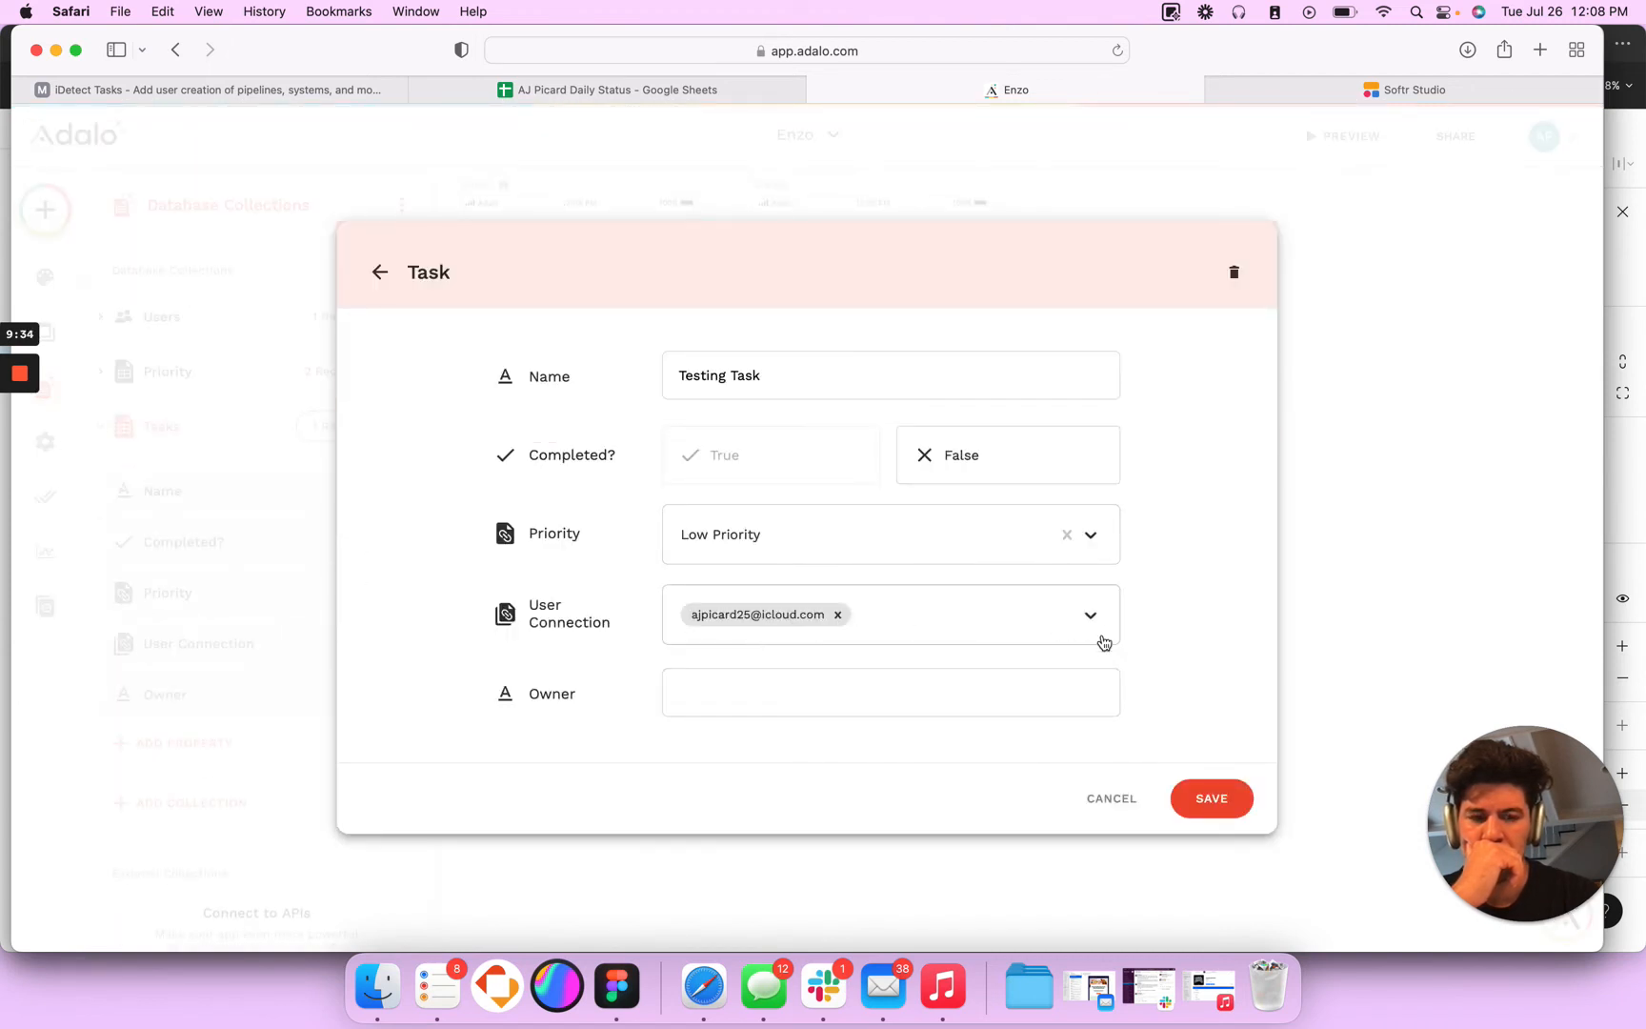
pyautogui.click(837, 614)
pyautogui.click(986, 517)
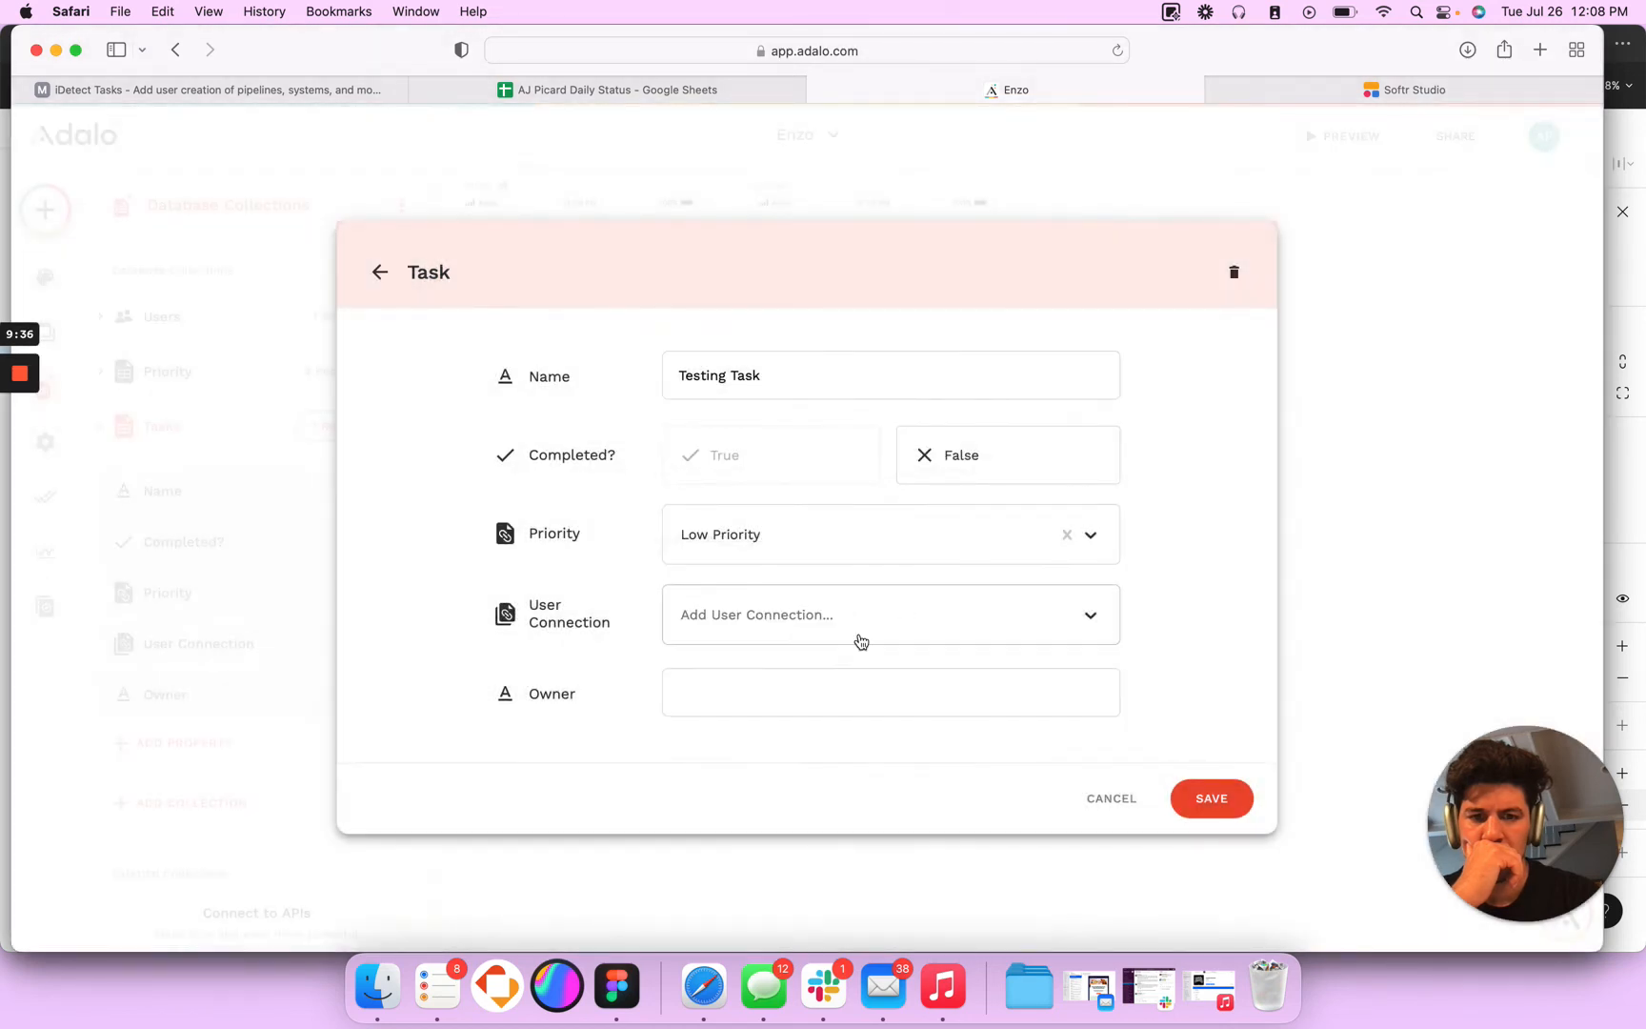
# - Fill in the Testing Task record's Owner with the user's email, save it, and close the Tasks records
pyautogui.click(750, 672)
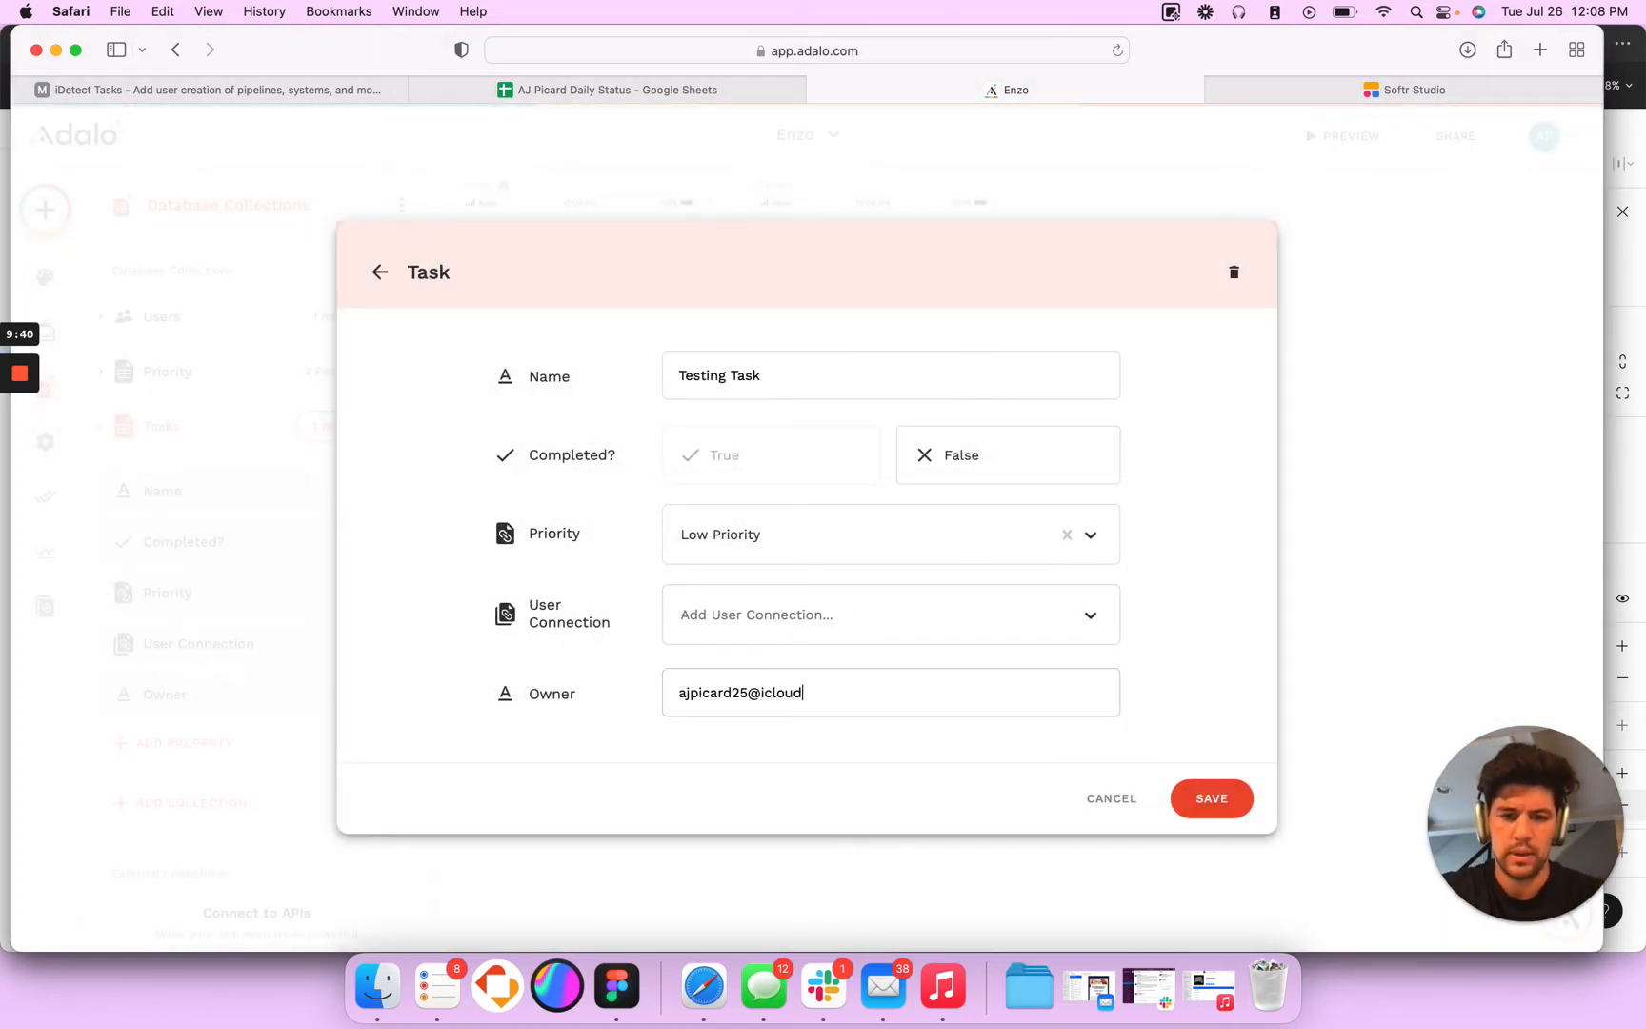
pyautogui.click(1206, 797)
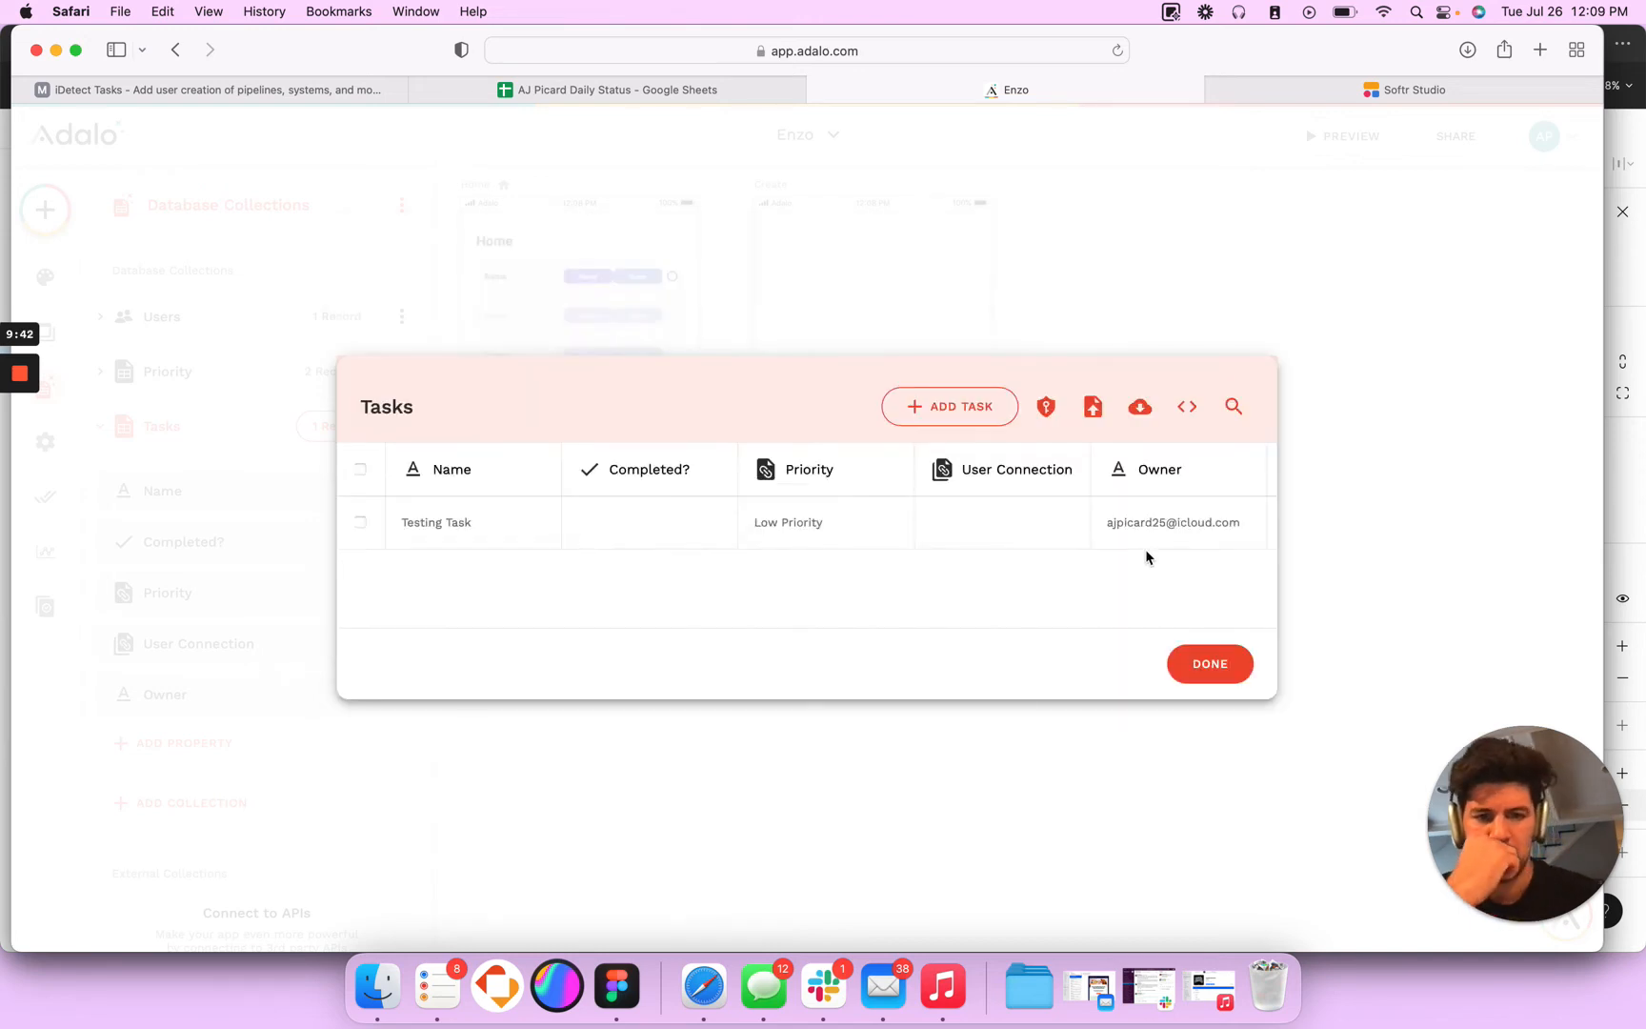
pyautogui.click(1219, 663)
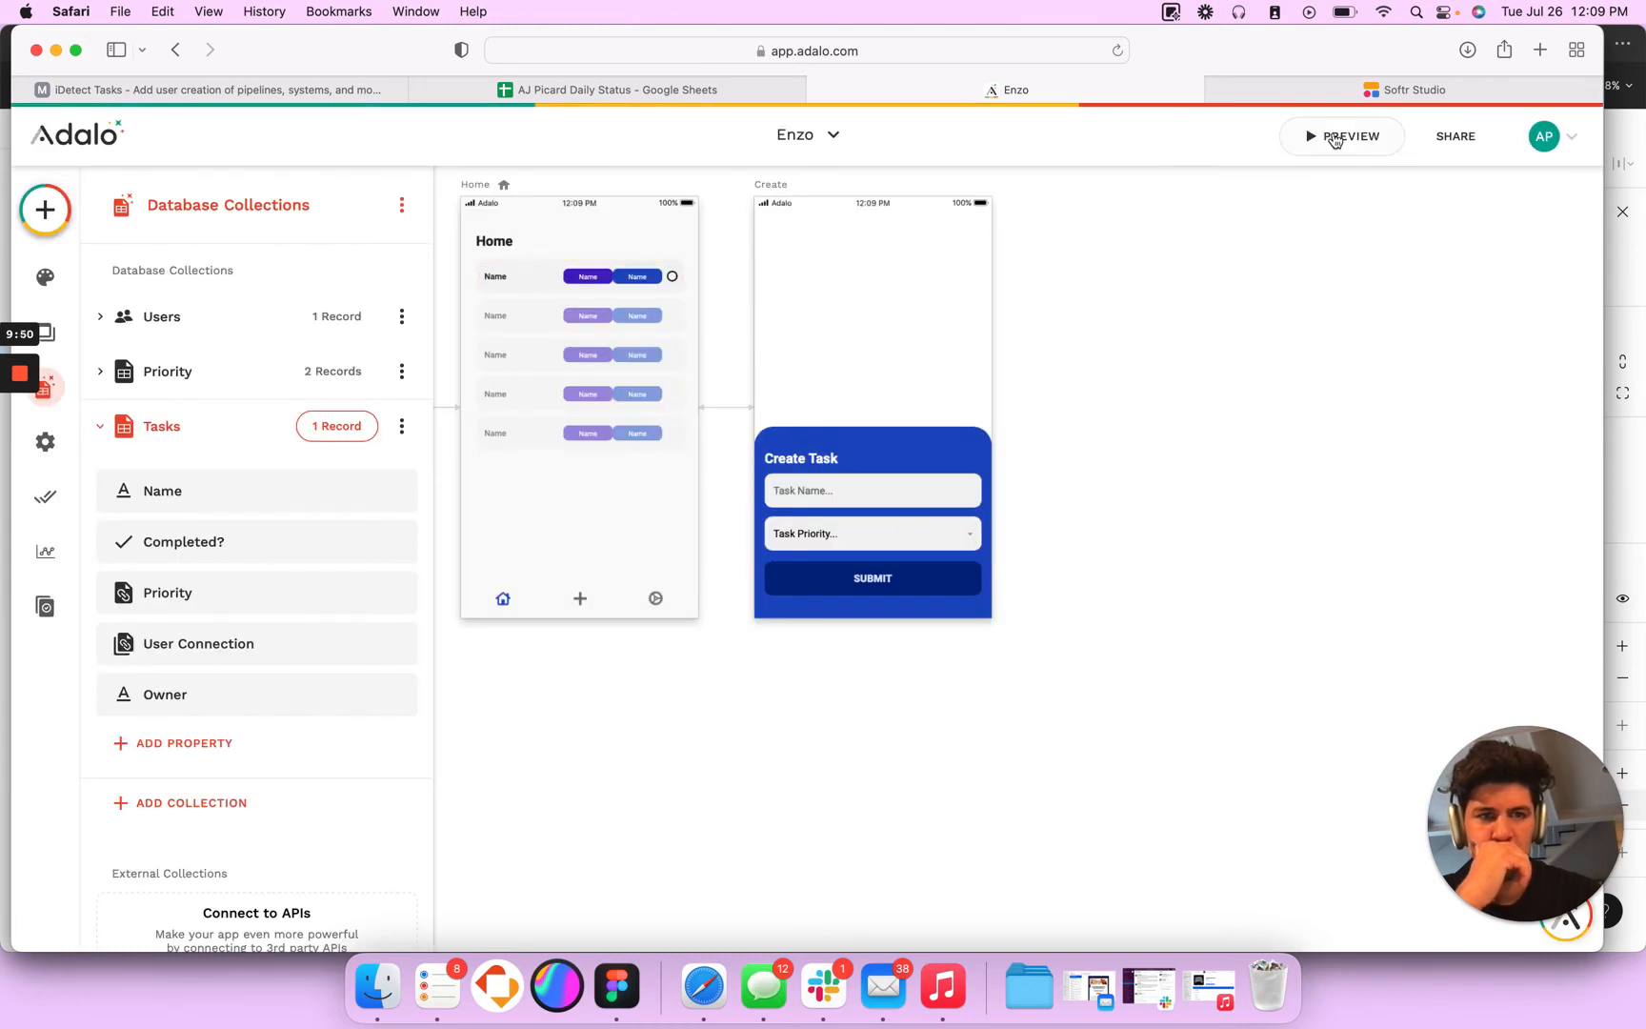
# - Preview the Home screen's task list and mark Testing Task as completed
pyautogui.click(1331, 139)
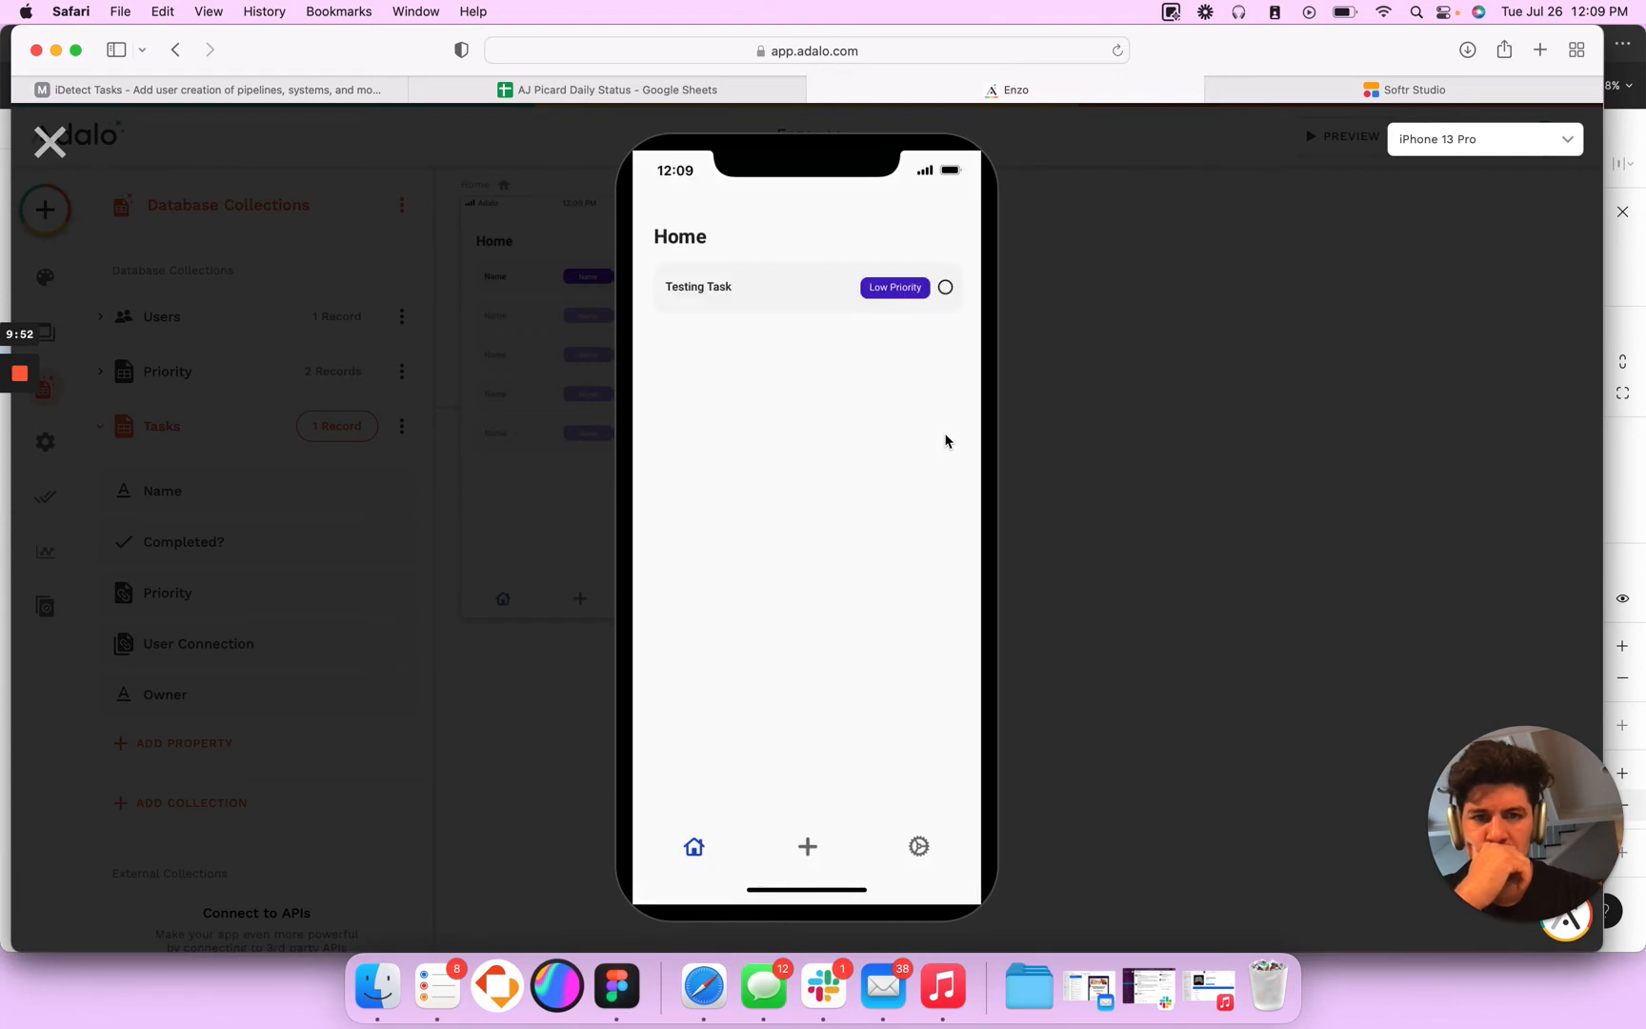
pyautogui.click(50, 141)
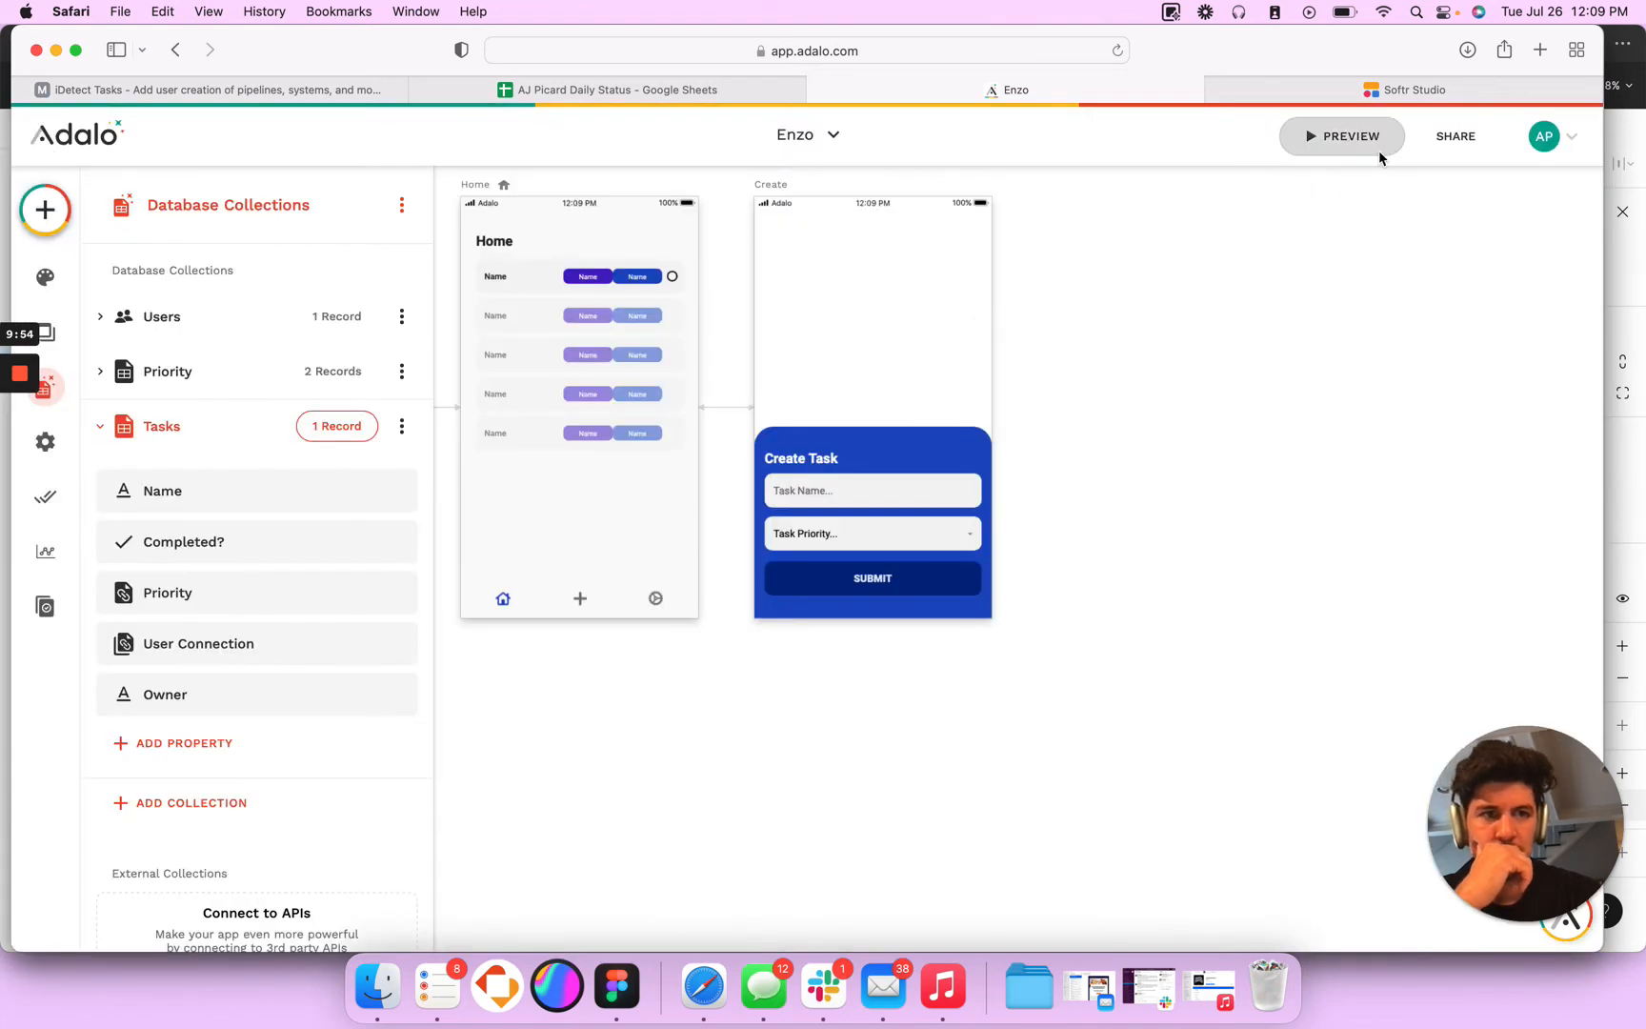
pyautogui.click(1339, 137)
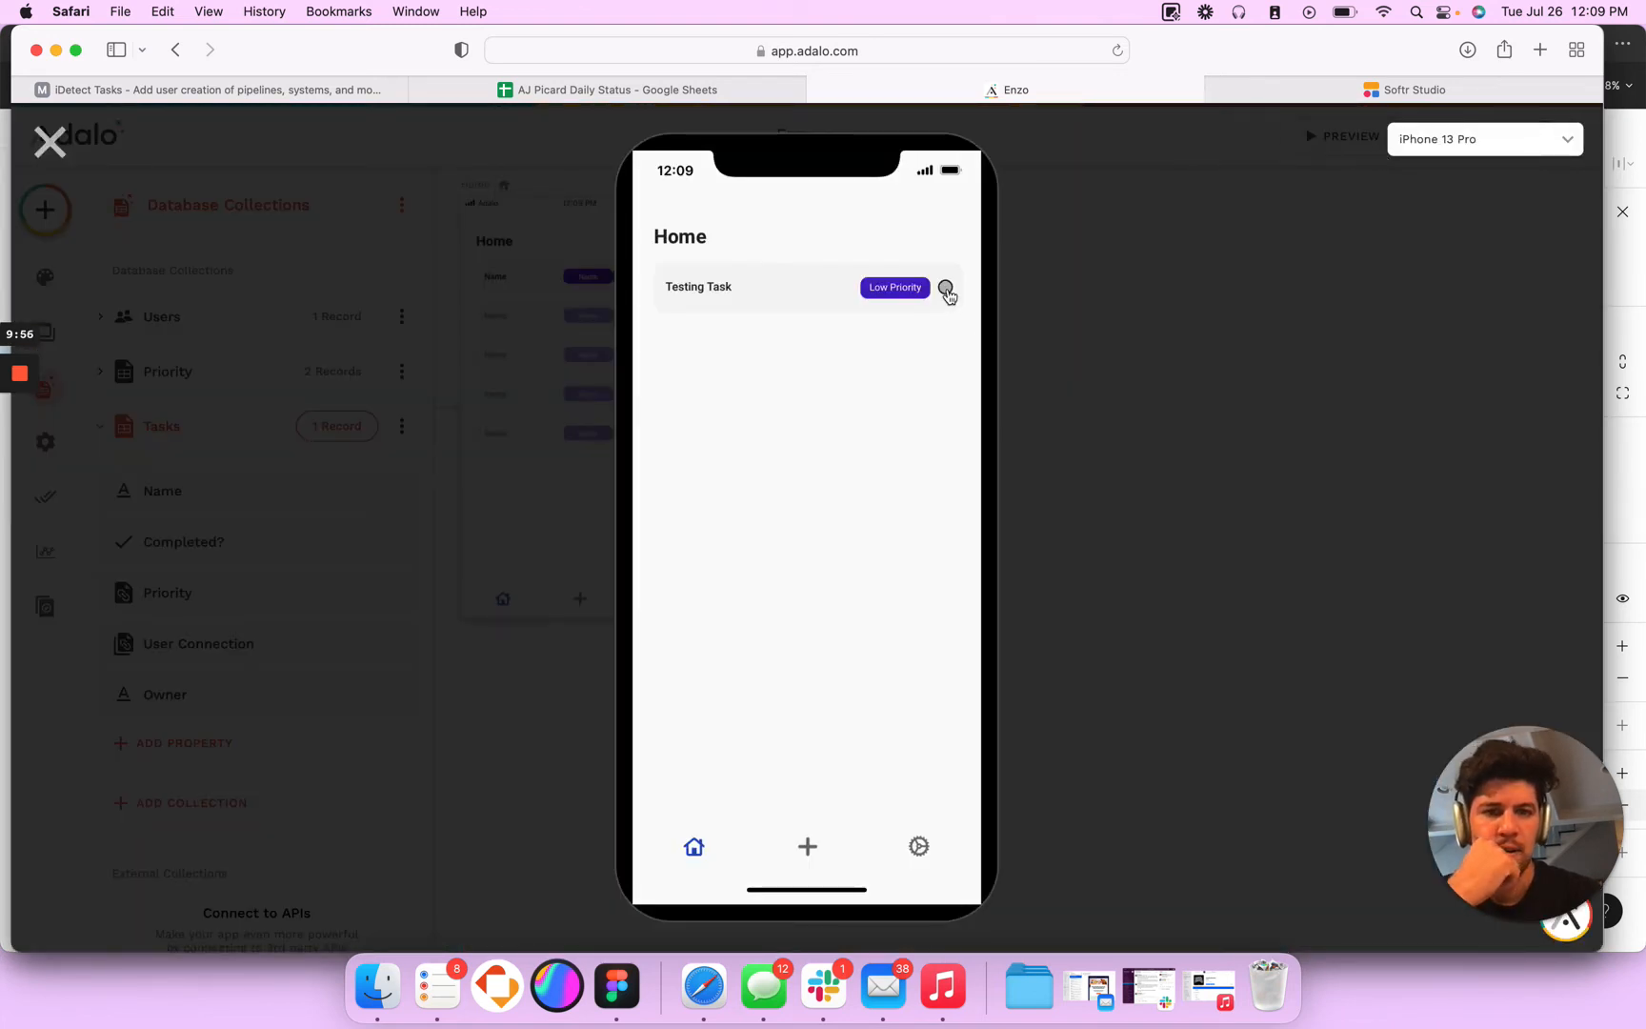
pyautogui.click(947, 291)
# - Submit a new task named Testing with High Priority in the previewed Create Task modal, and close the preview
pyautogui.click(808, 847)
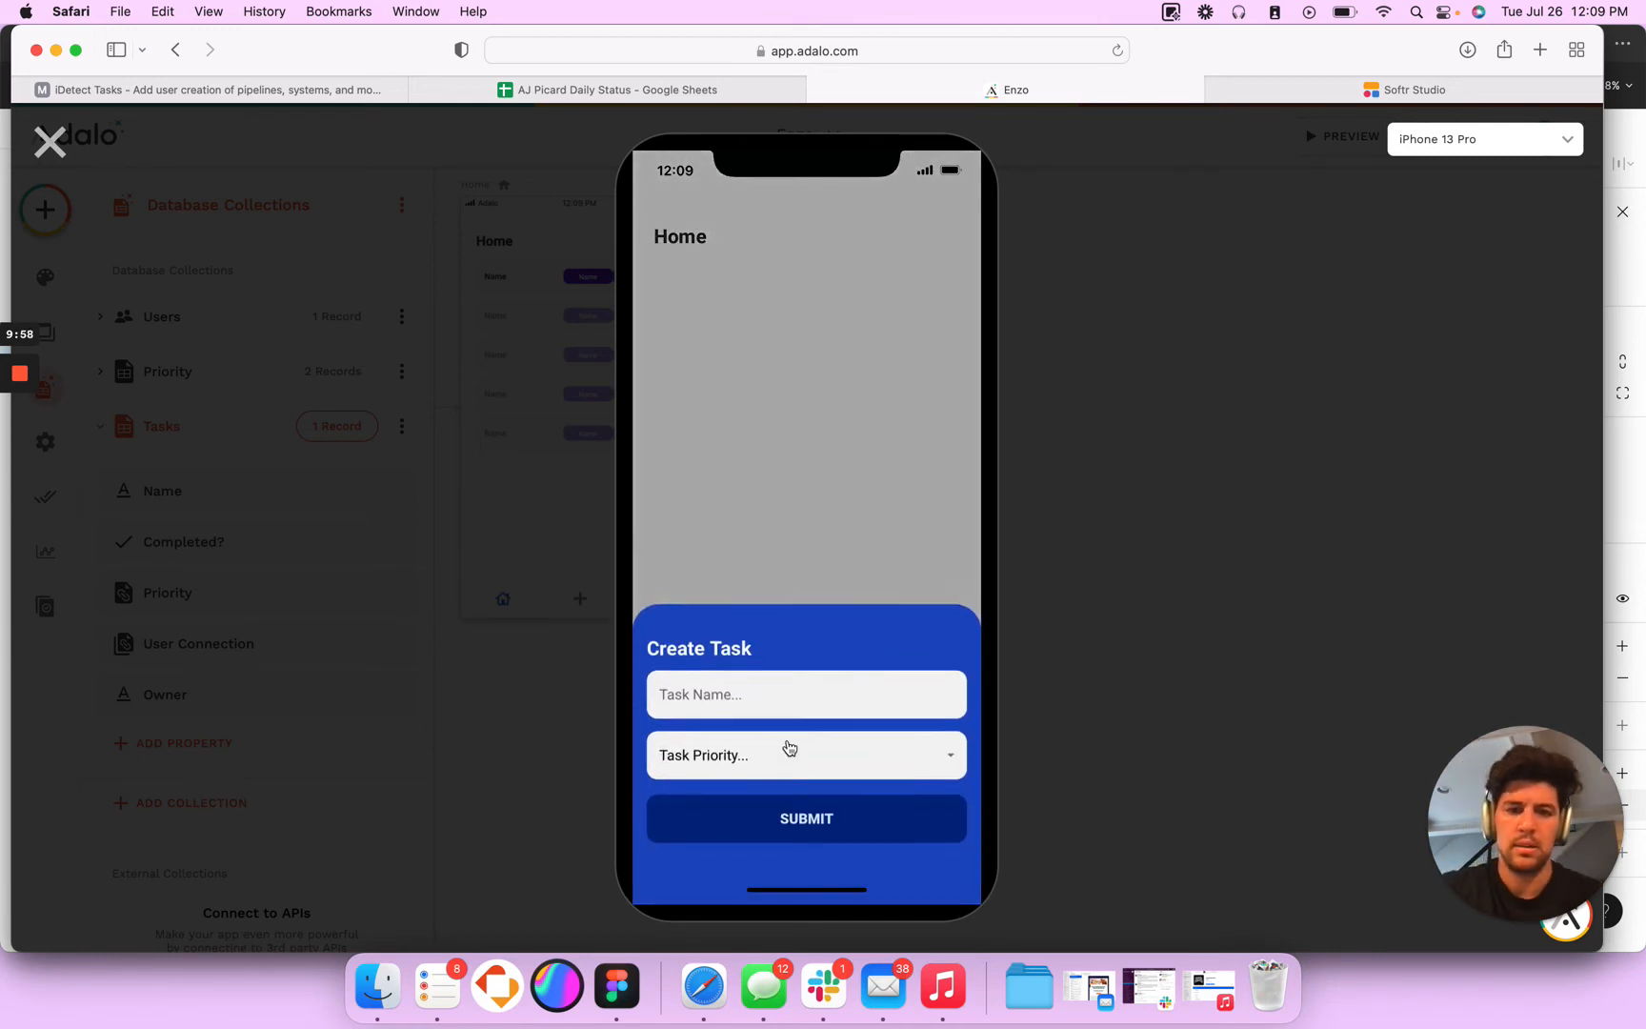
pyautogui.click(764, 691)
pyautogui.write('Testing')
pyautogui.click(753, 763)
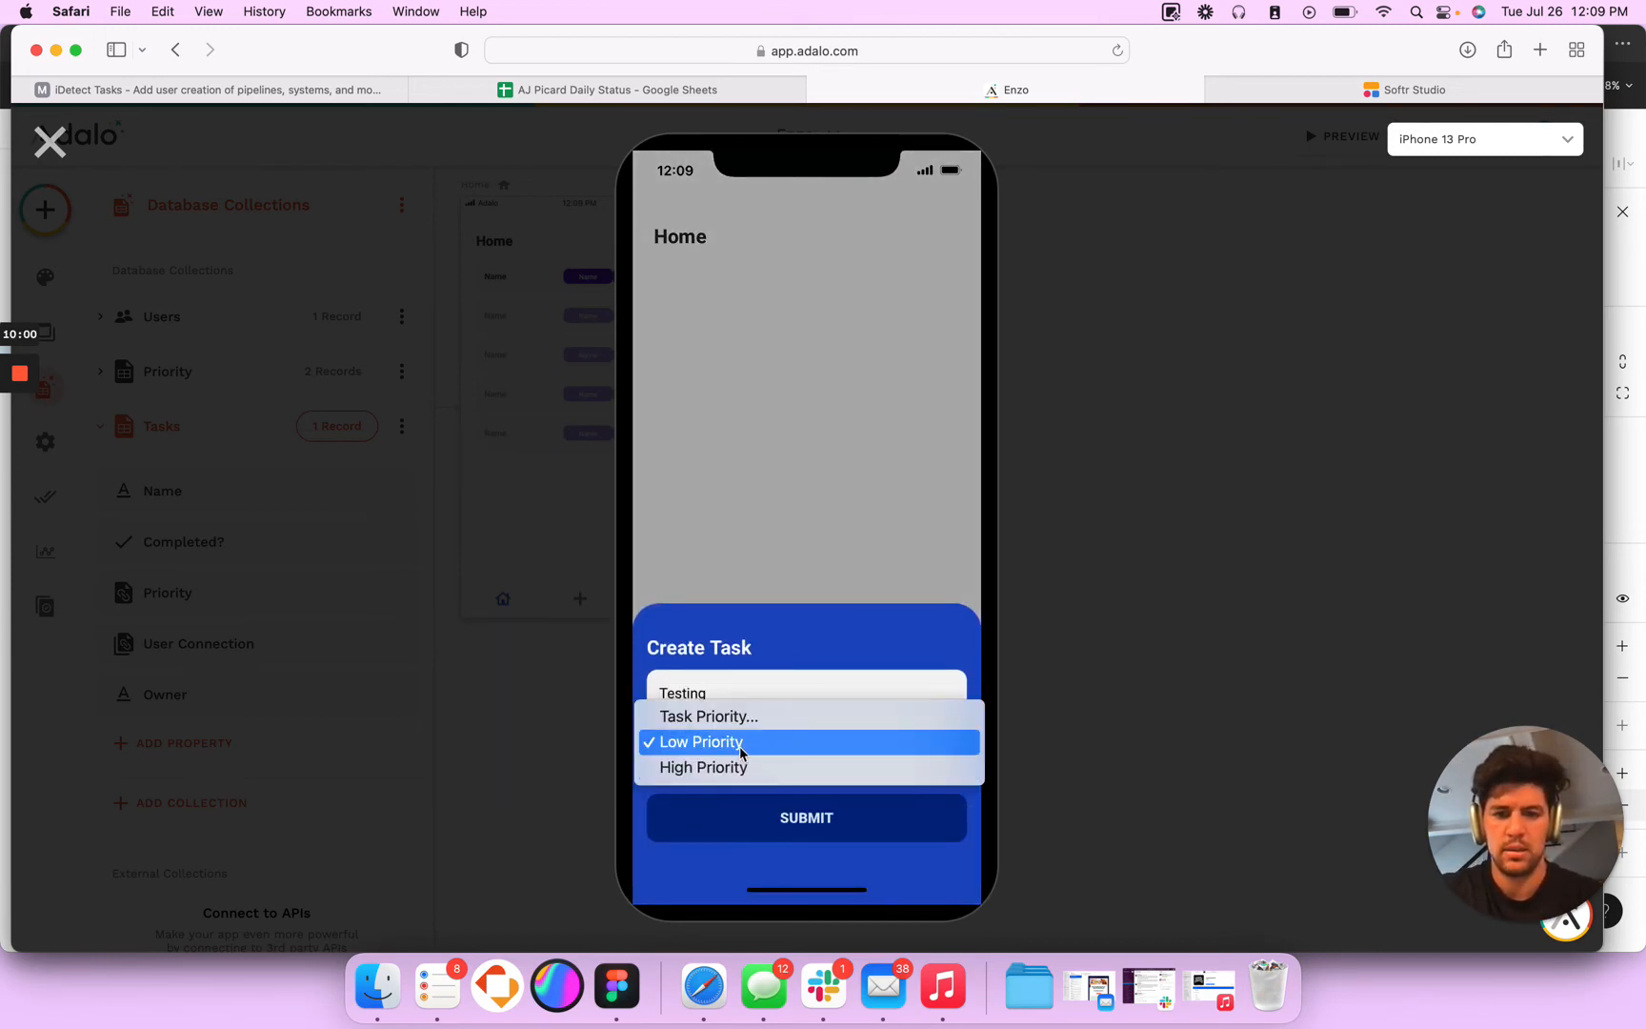
pyautogui.click(741, 768)
pyautogui.click(791, 811)
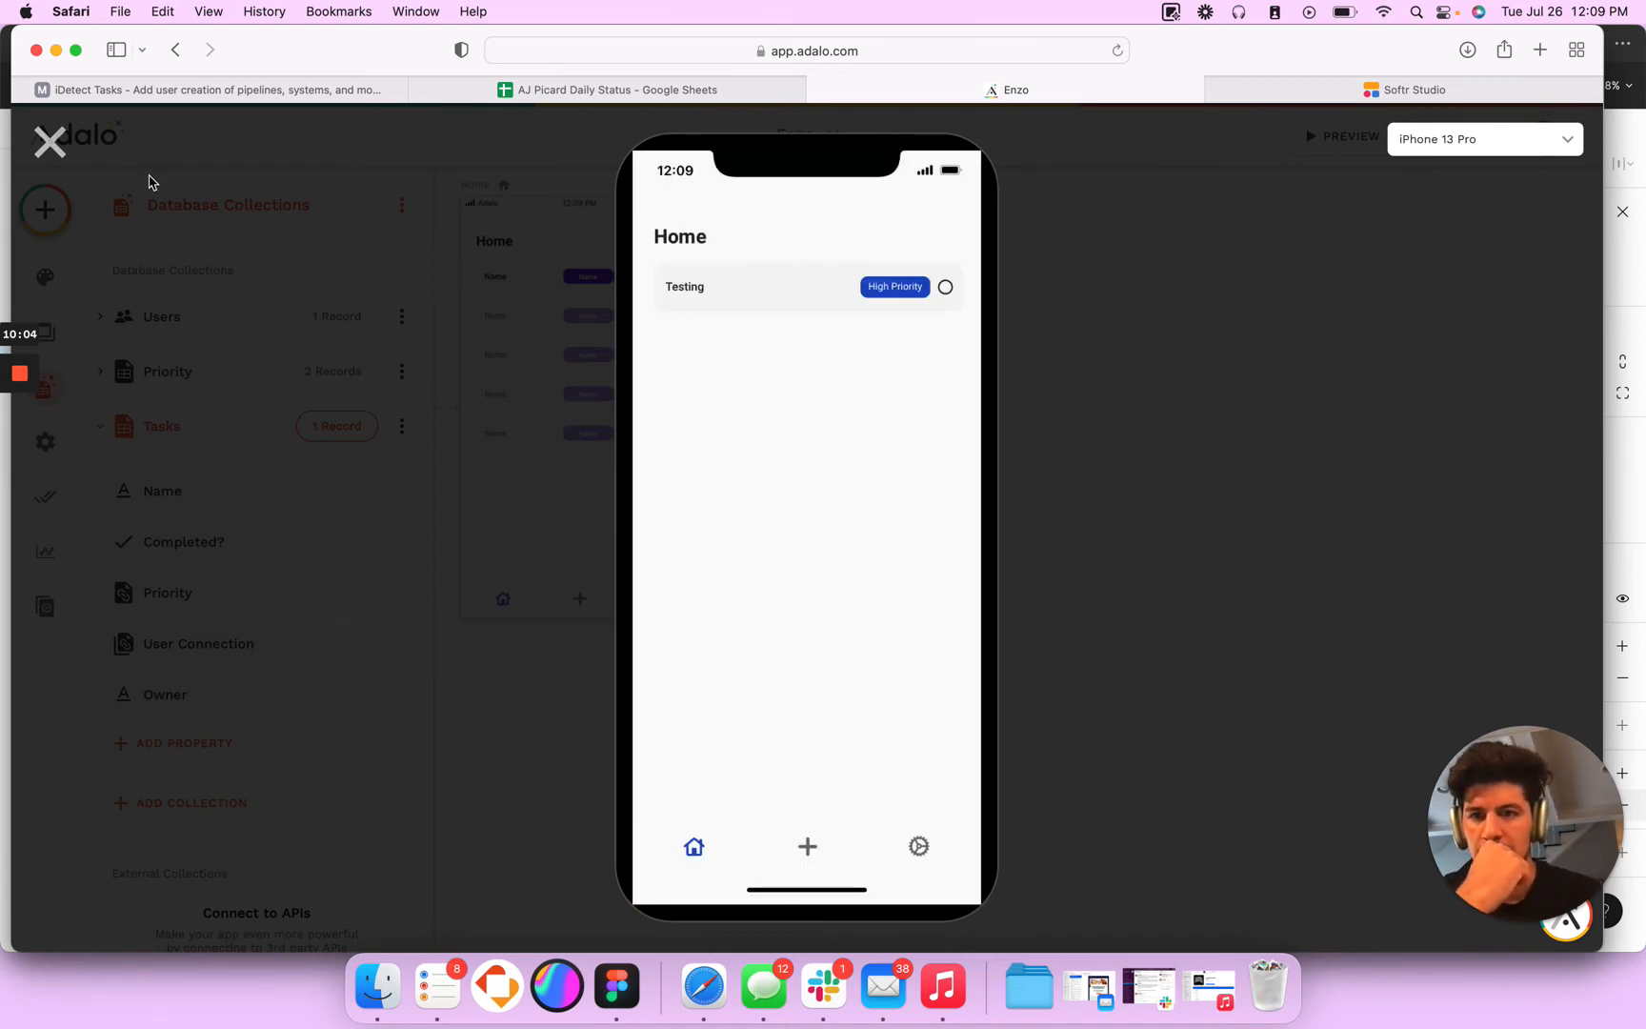
pyautogui.click(49, 141)
pyautogui.click(854, 554)
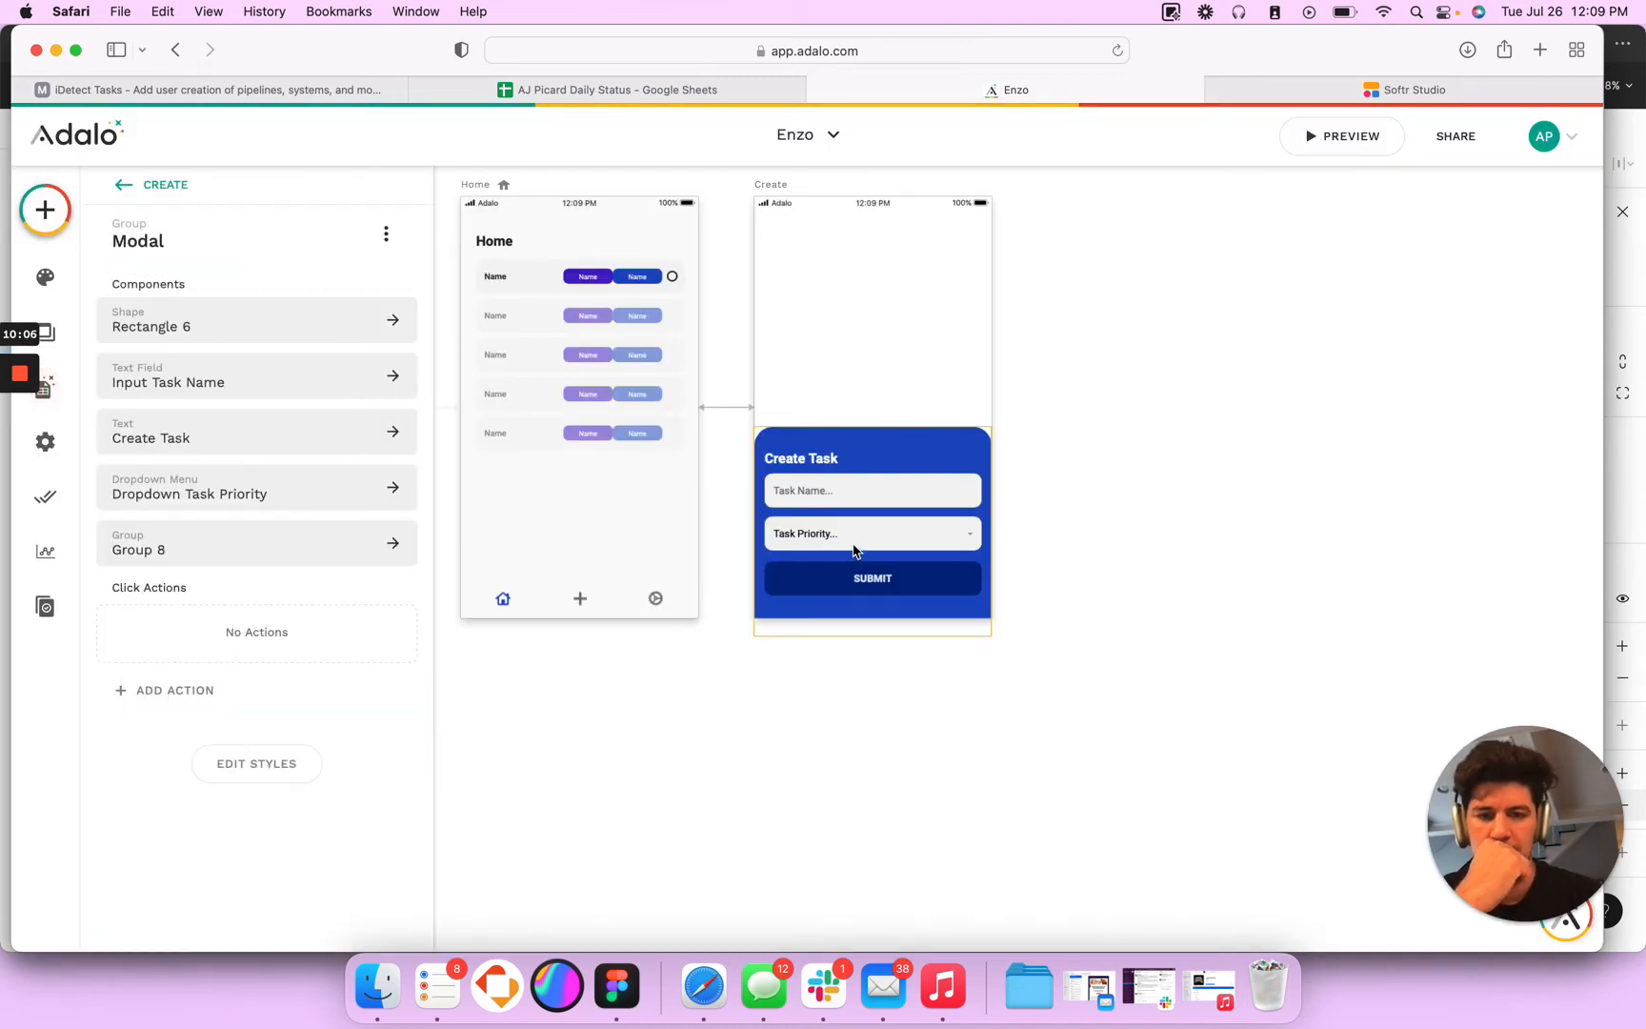
pyautogui.click(833, 579)
pyautogui.click(148, 563)
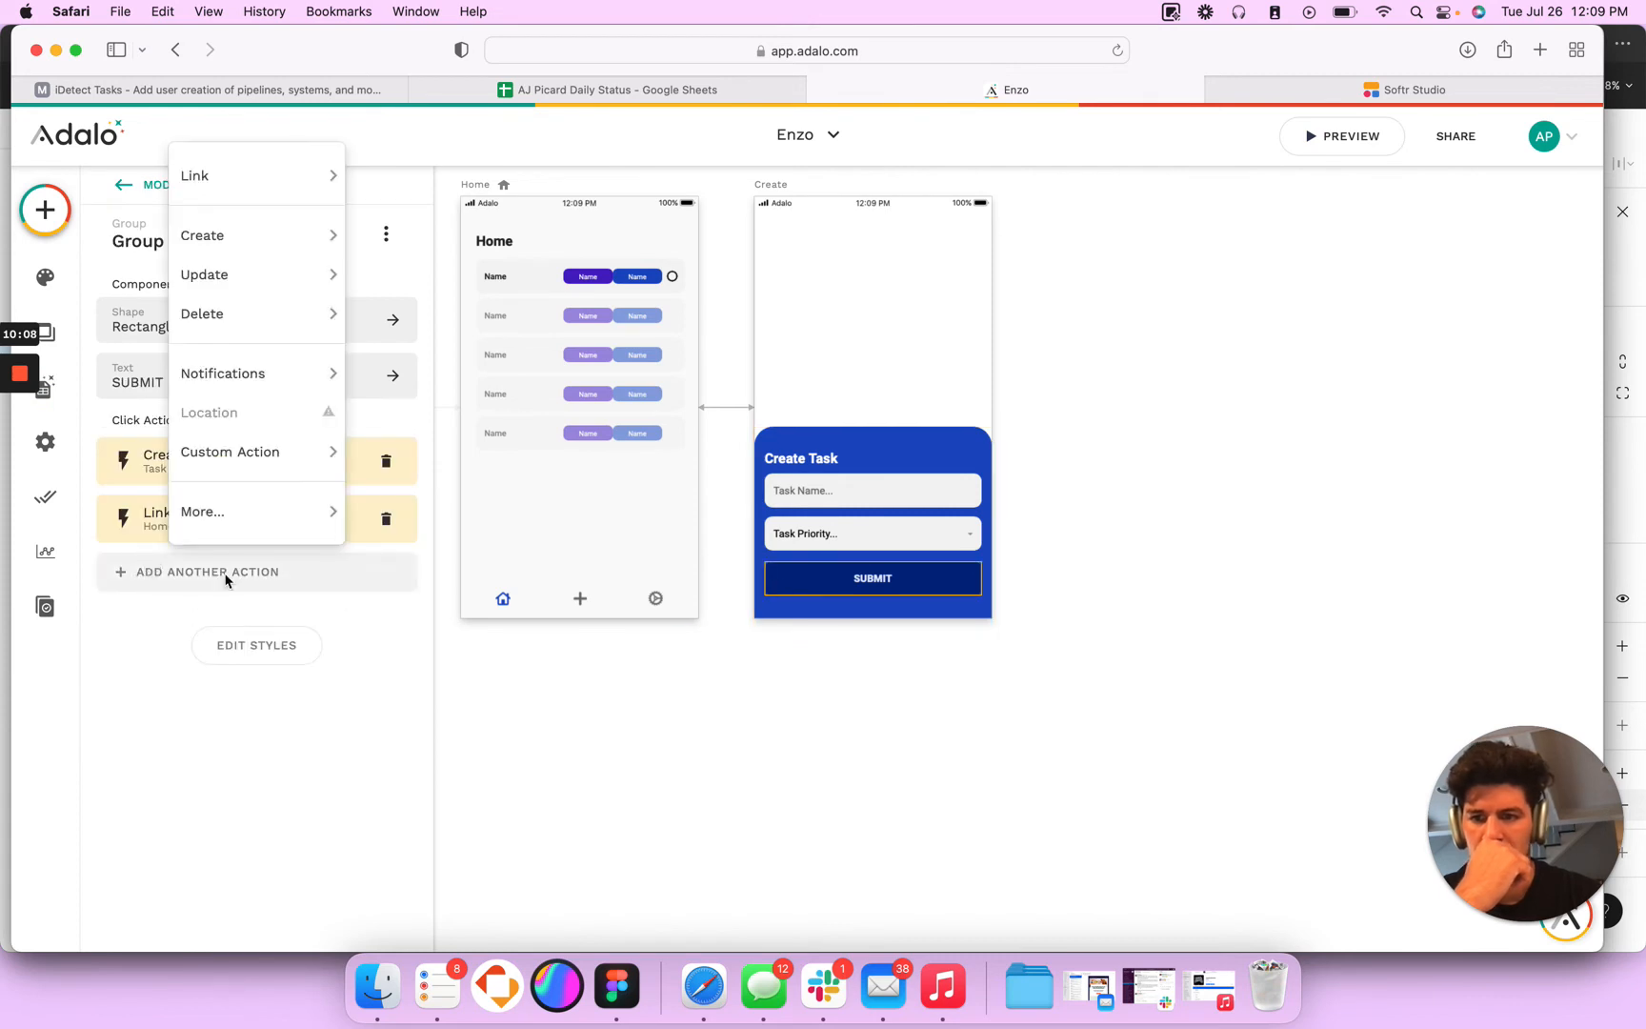
pyautogui.moveTo(268, 518)
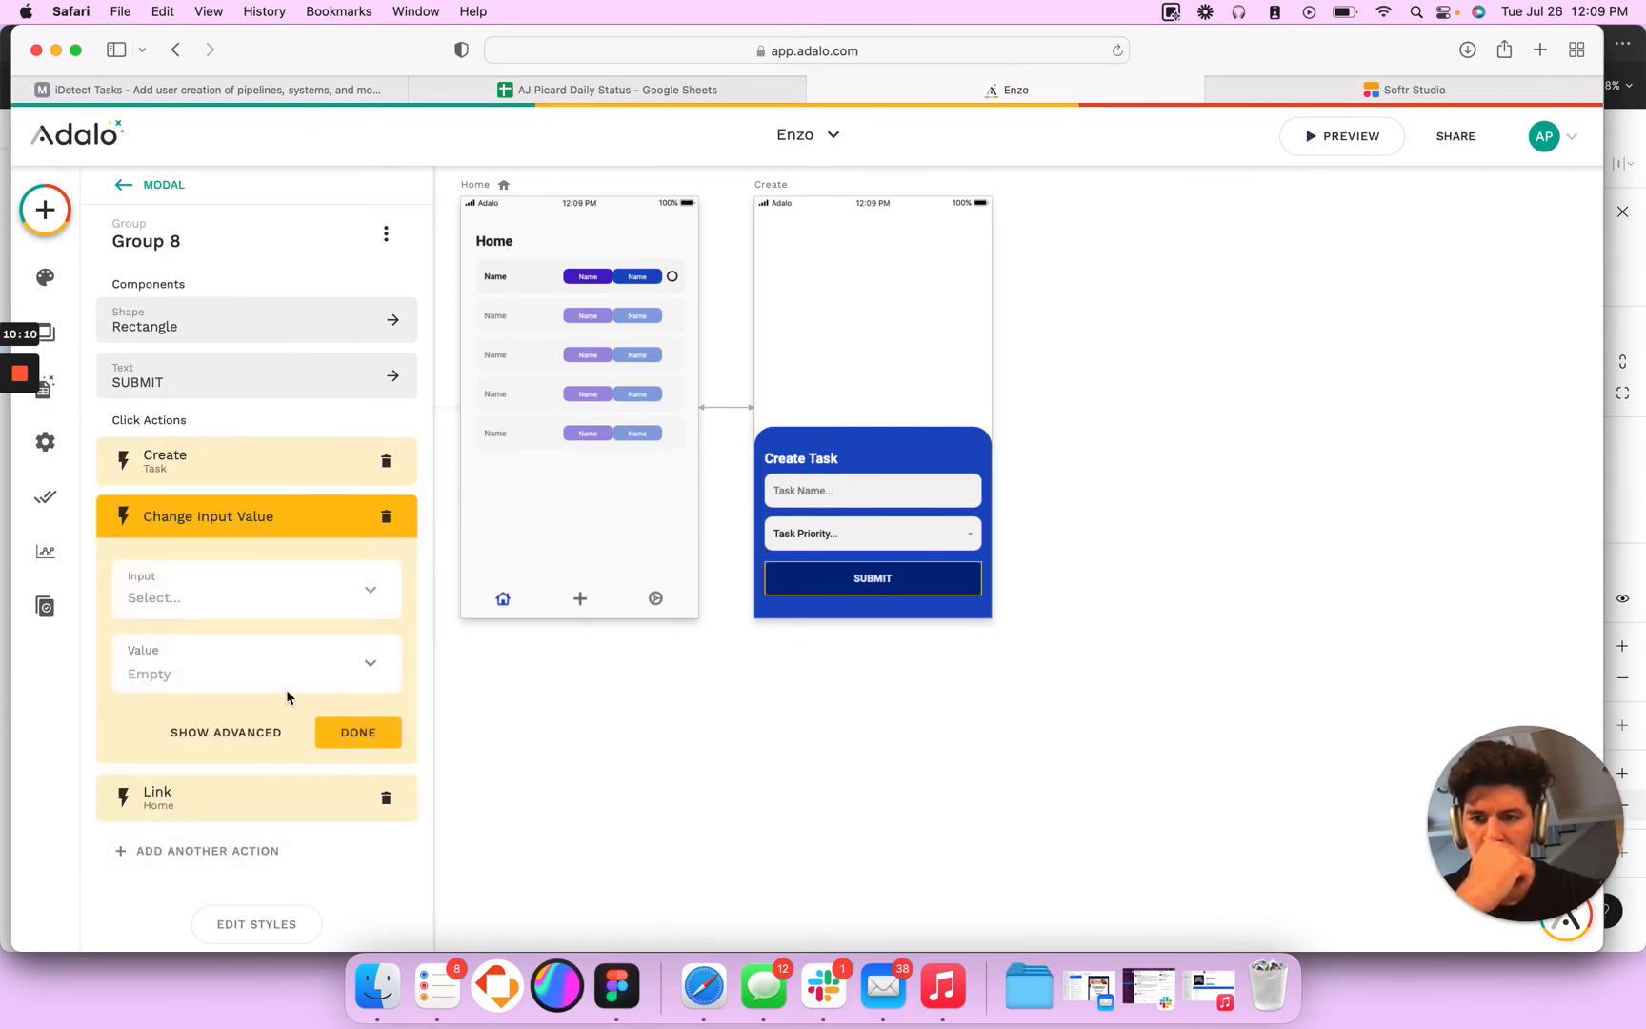
pyautogui.click(297, 577)
pyautogui.moveTo(301, 540)
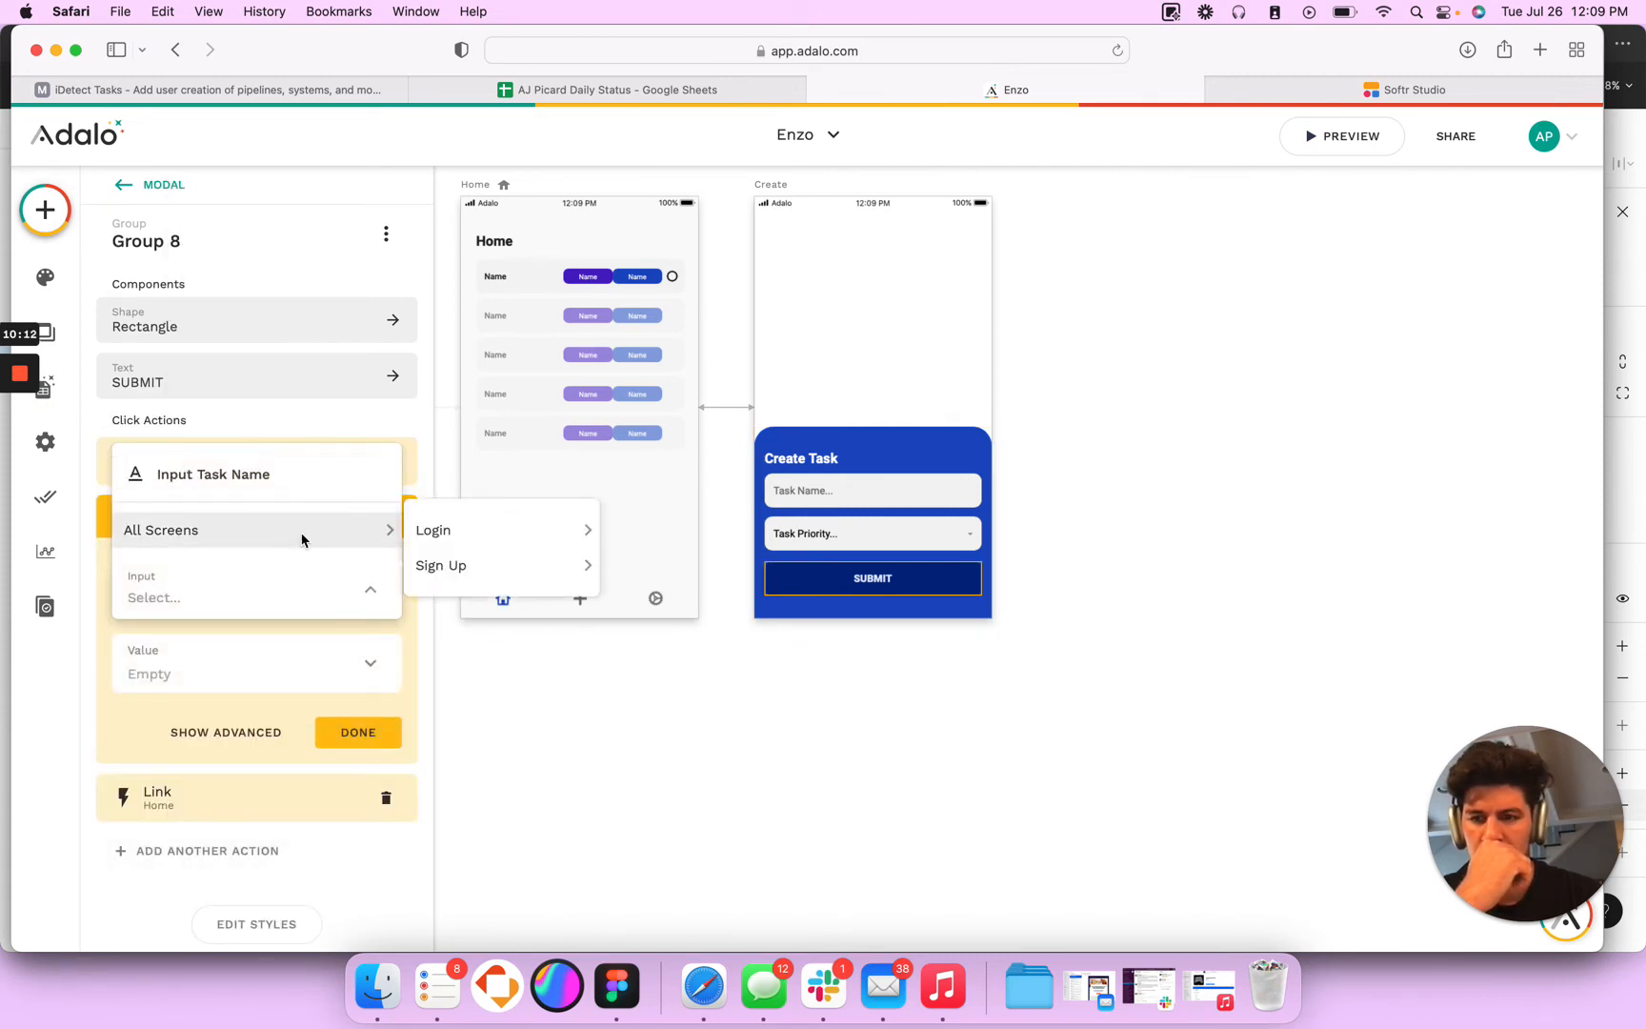
pyautogui.click(245, 707)
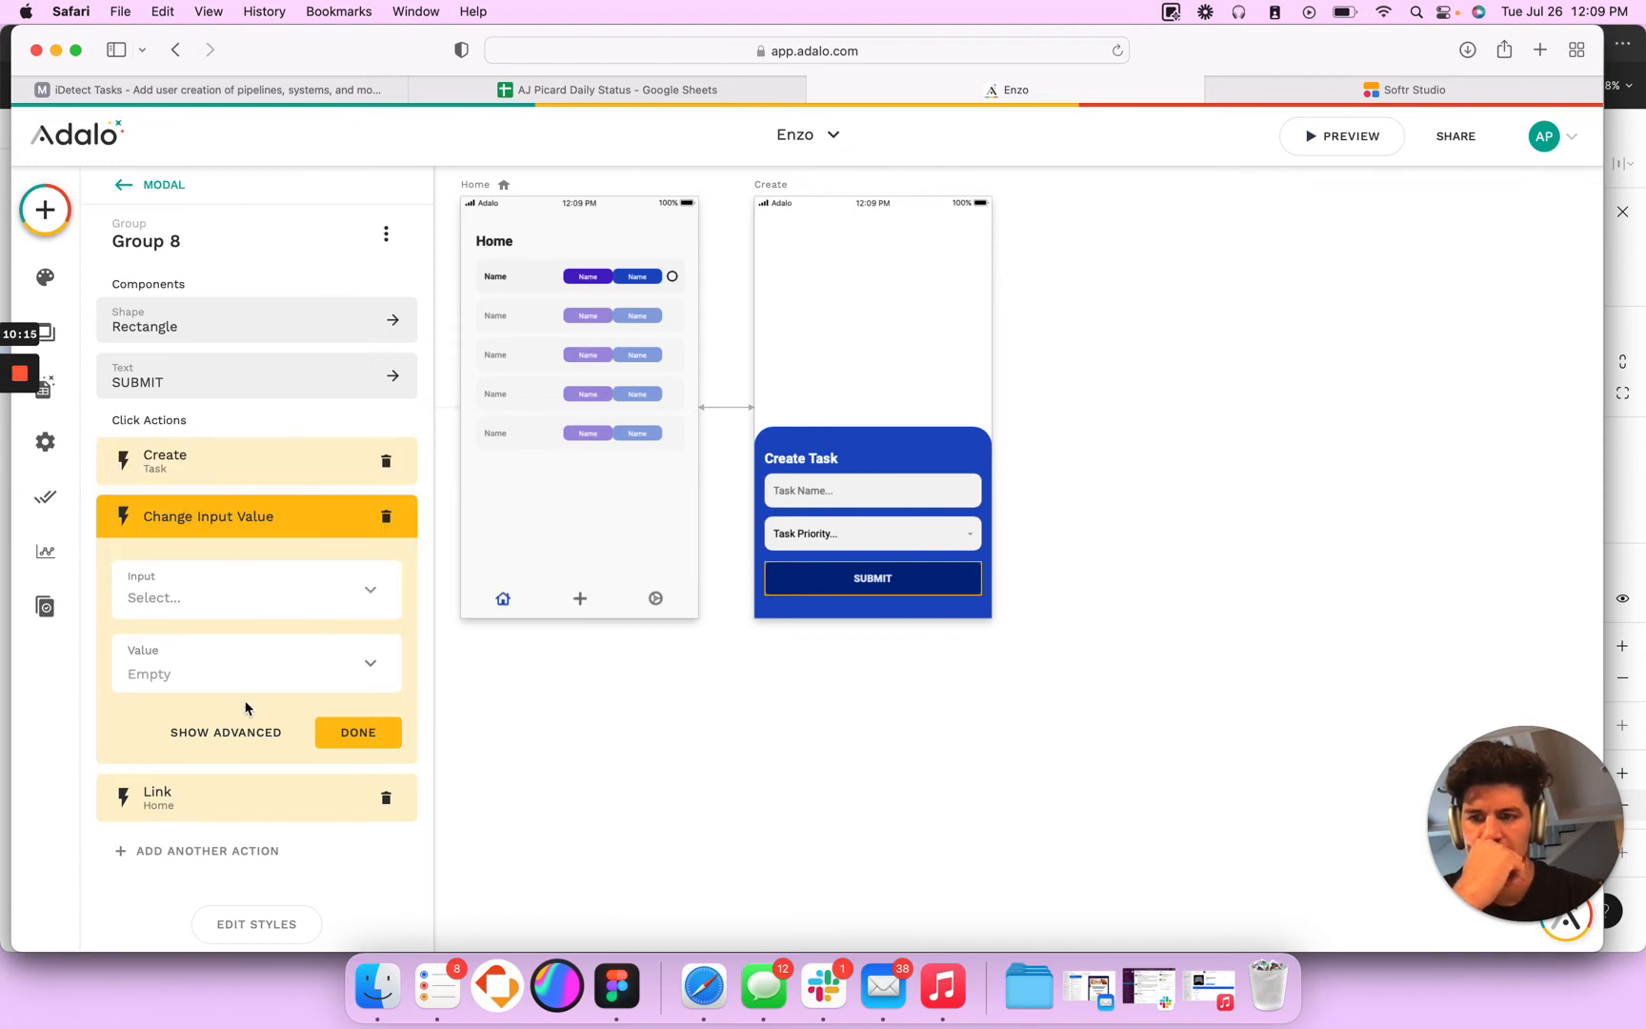
pyautogui.click(386, 516)
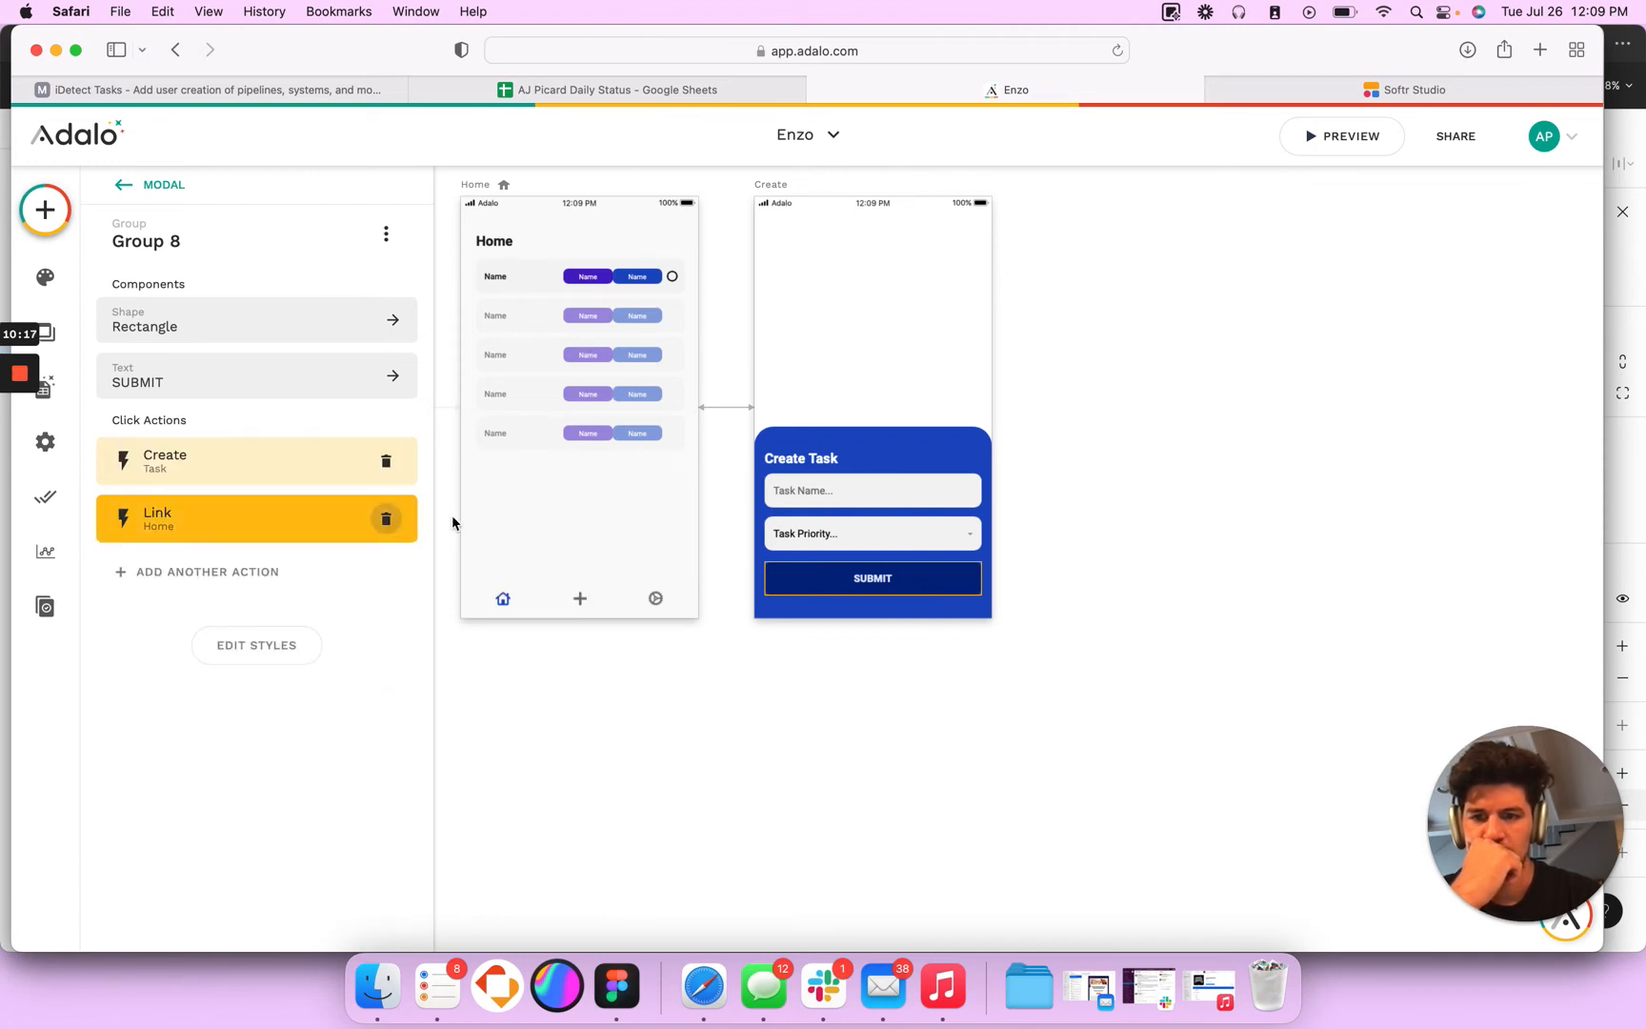
# - Preview the app again and open the Create Task modal to check its input fields
pyautogui.click(1348, 141)
pyautogui.click(810, 848)
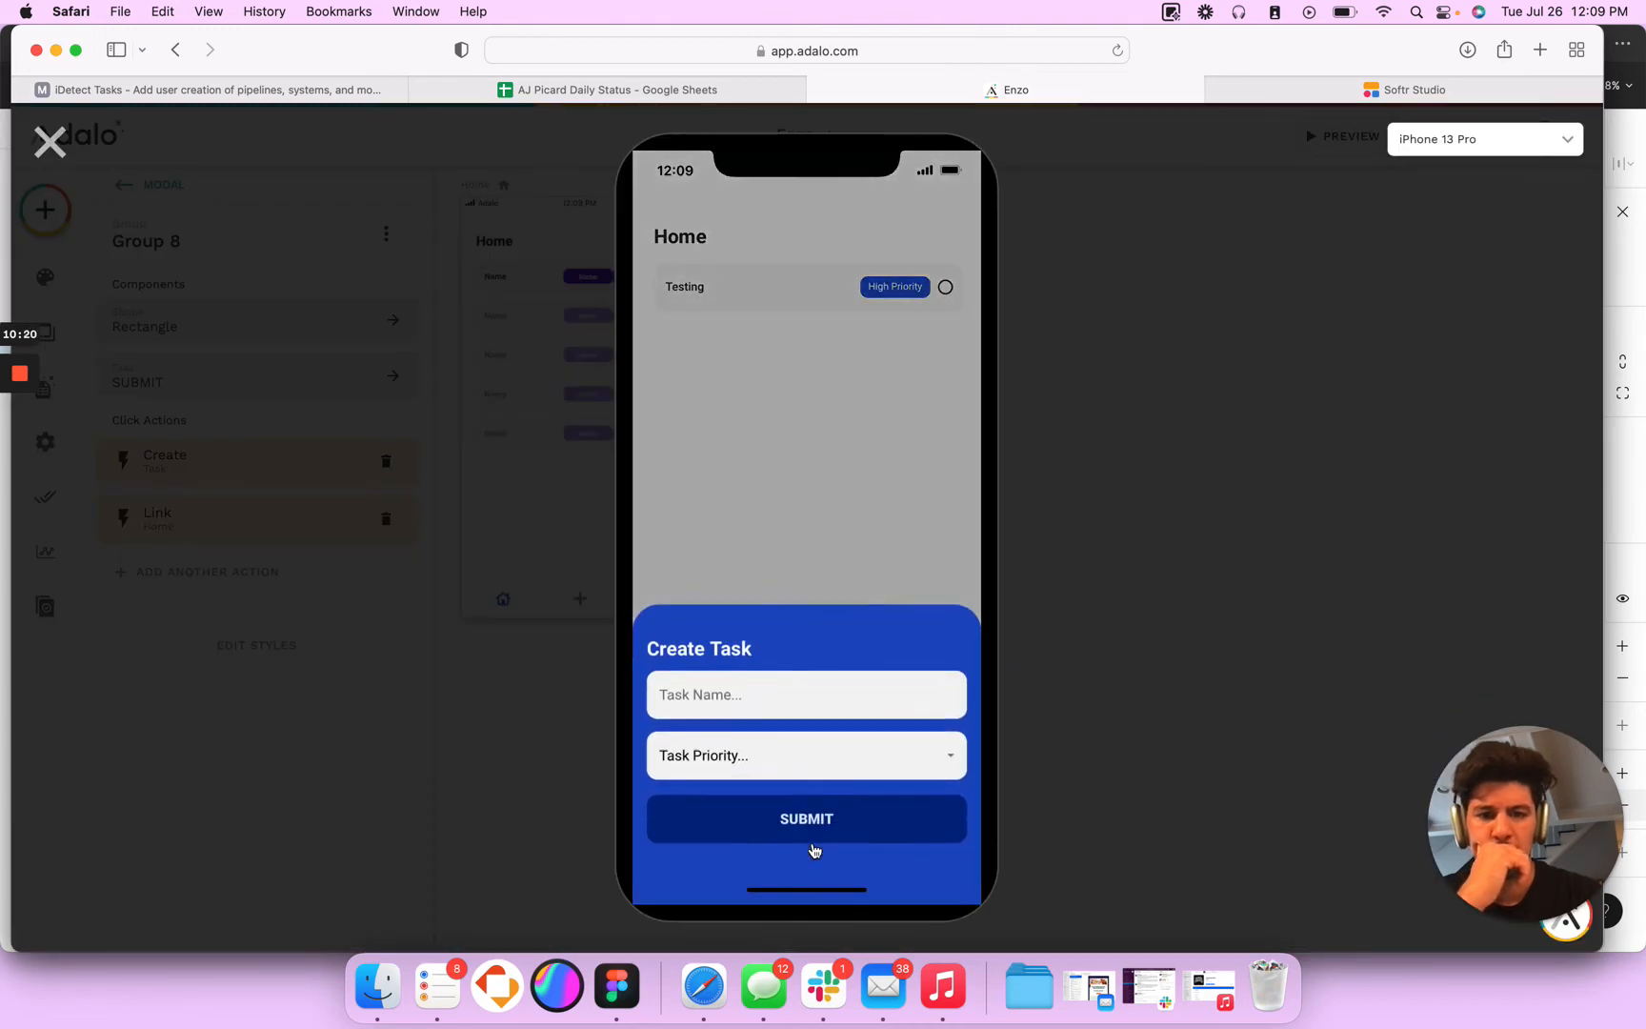
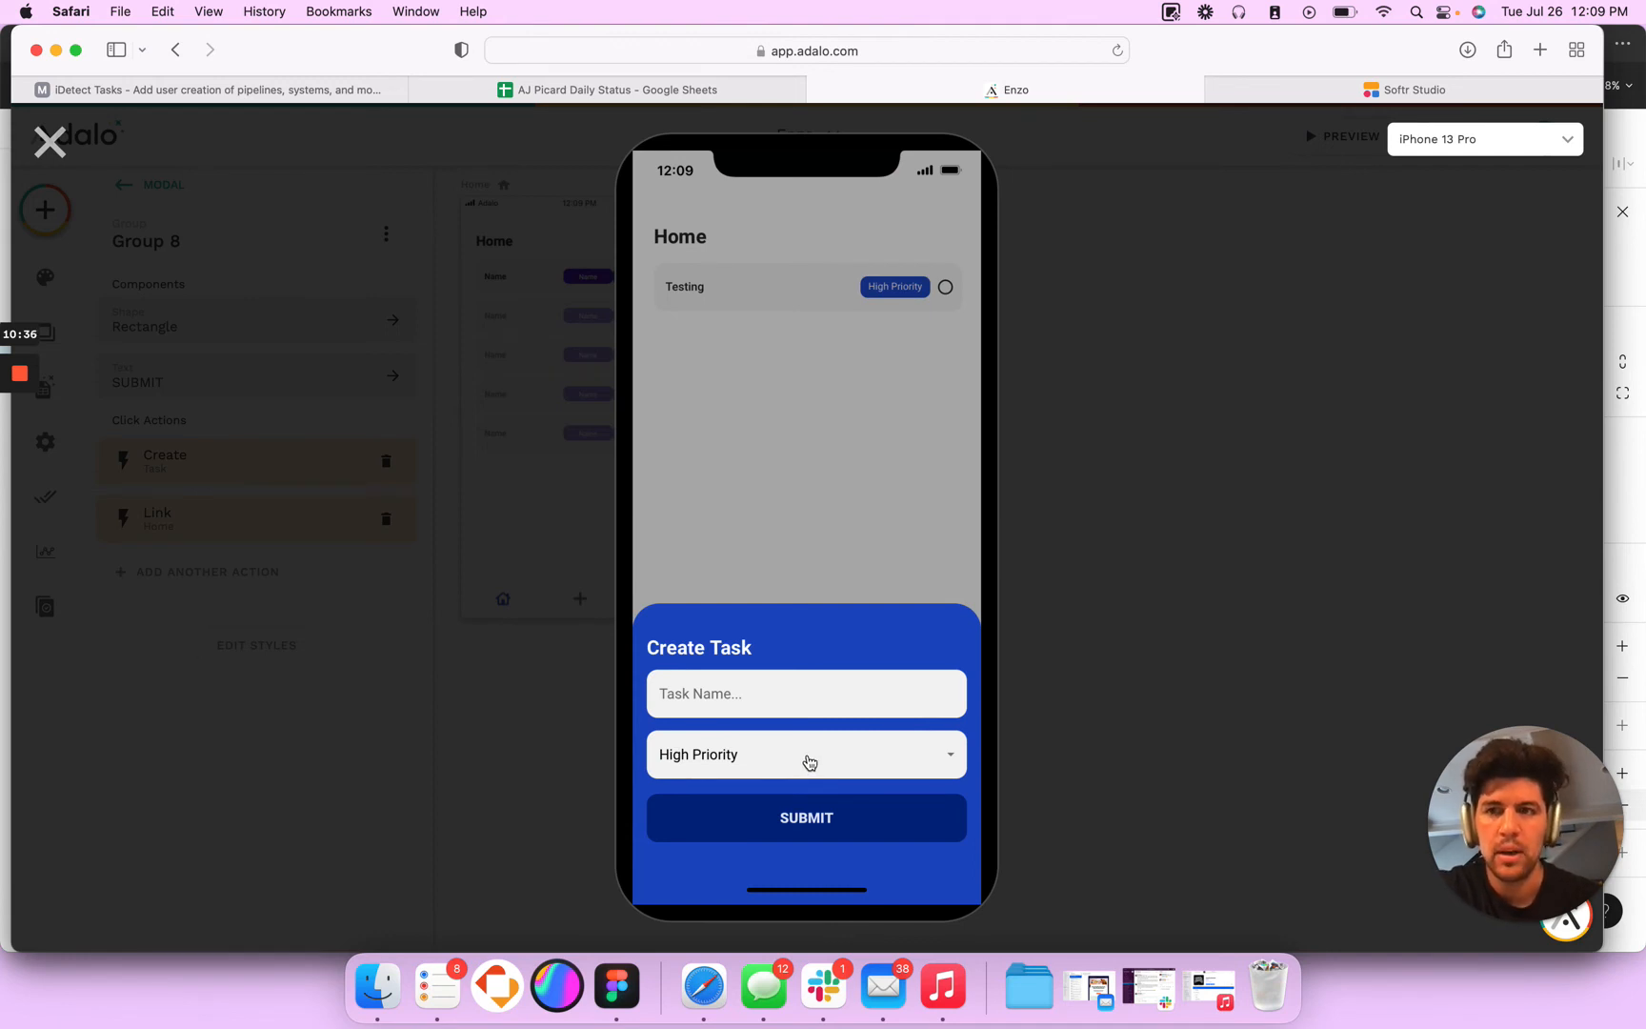
# - Try Low Priority and High Priority in the previewed Create Task modal's priority dropdown, and close the preview
pyautogui.click(753, 757)
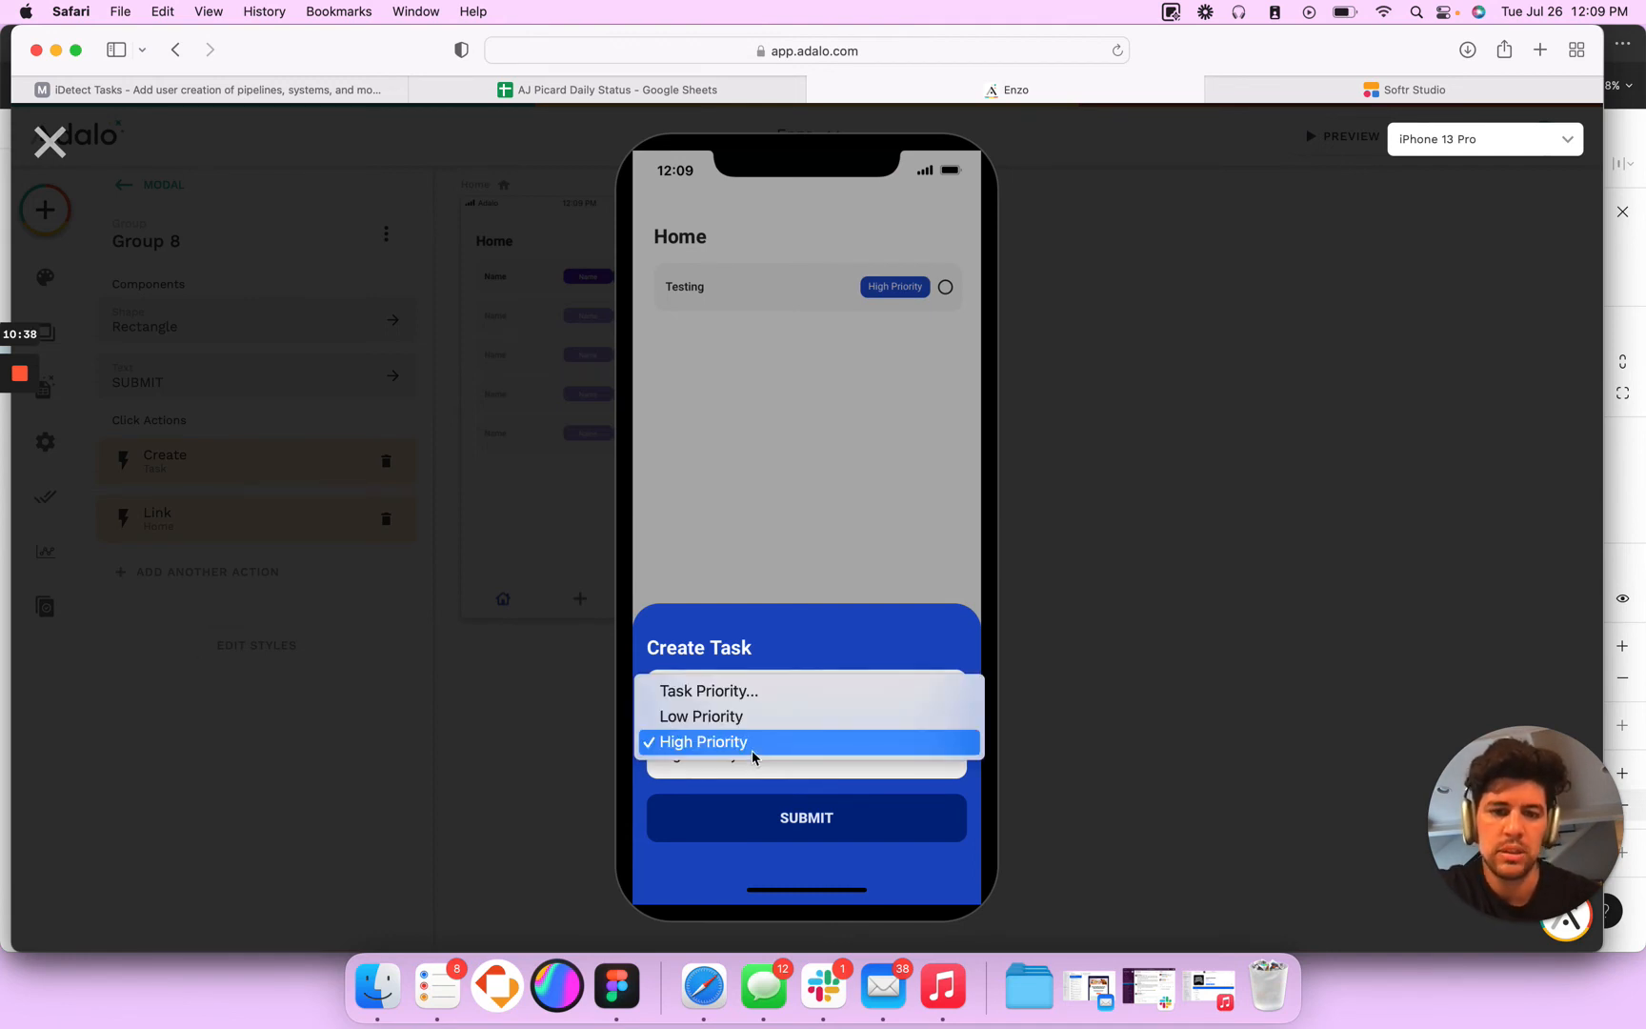
pyautogui.click(740, 717)
pyautogui.click(728, 754)
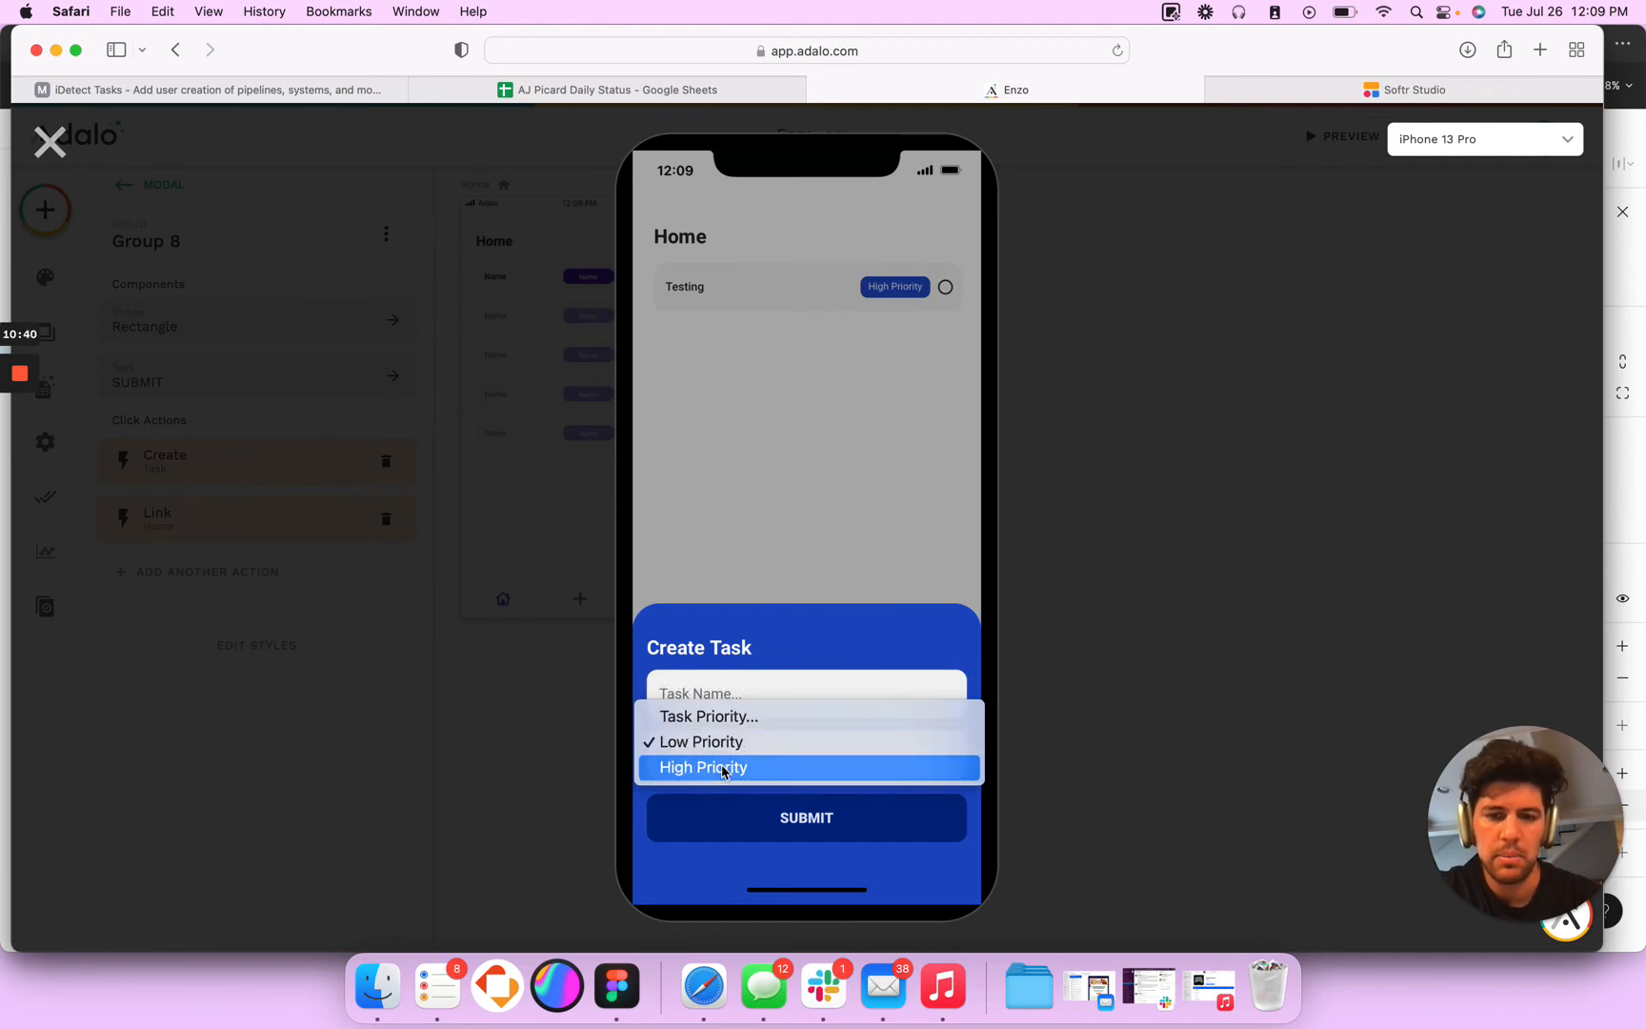
pyautogui.click(724, 768)
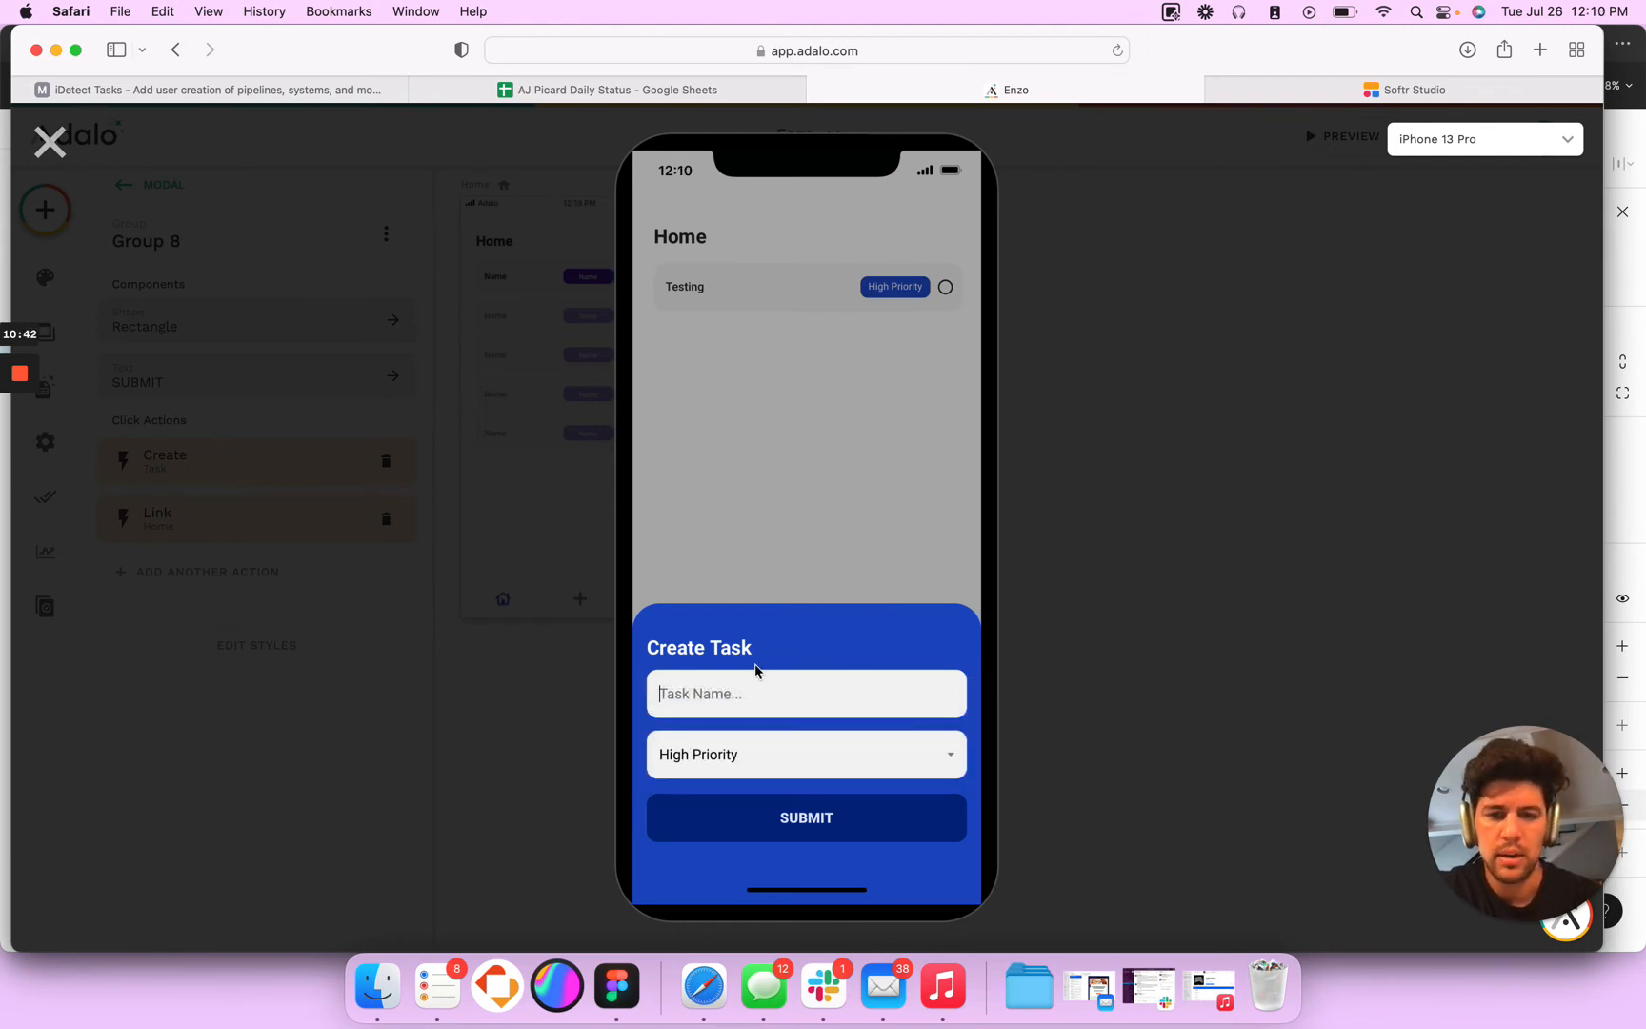
pyautogui.click(52, 145)
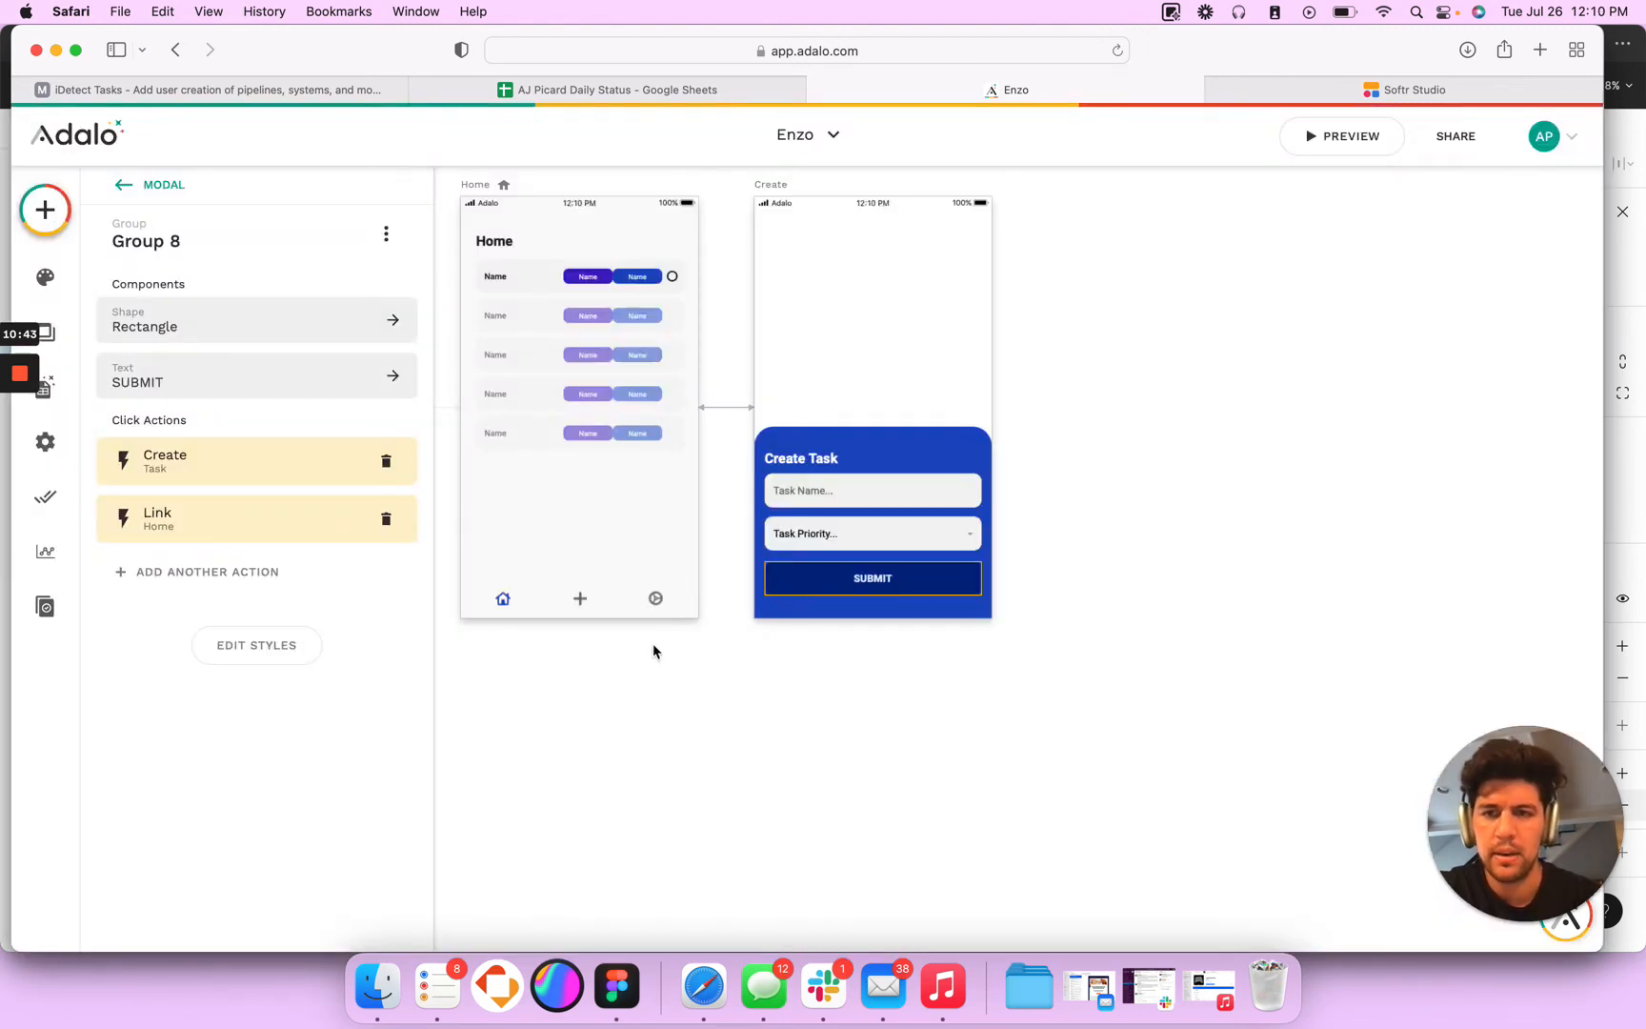
# - Look through the SUBMIT group's styles and available click actions, and the Task Priority dropdown's settings and styles
pyautogui.click(263, 652)
pyautogui.click(214, 569)
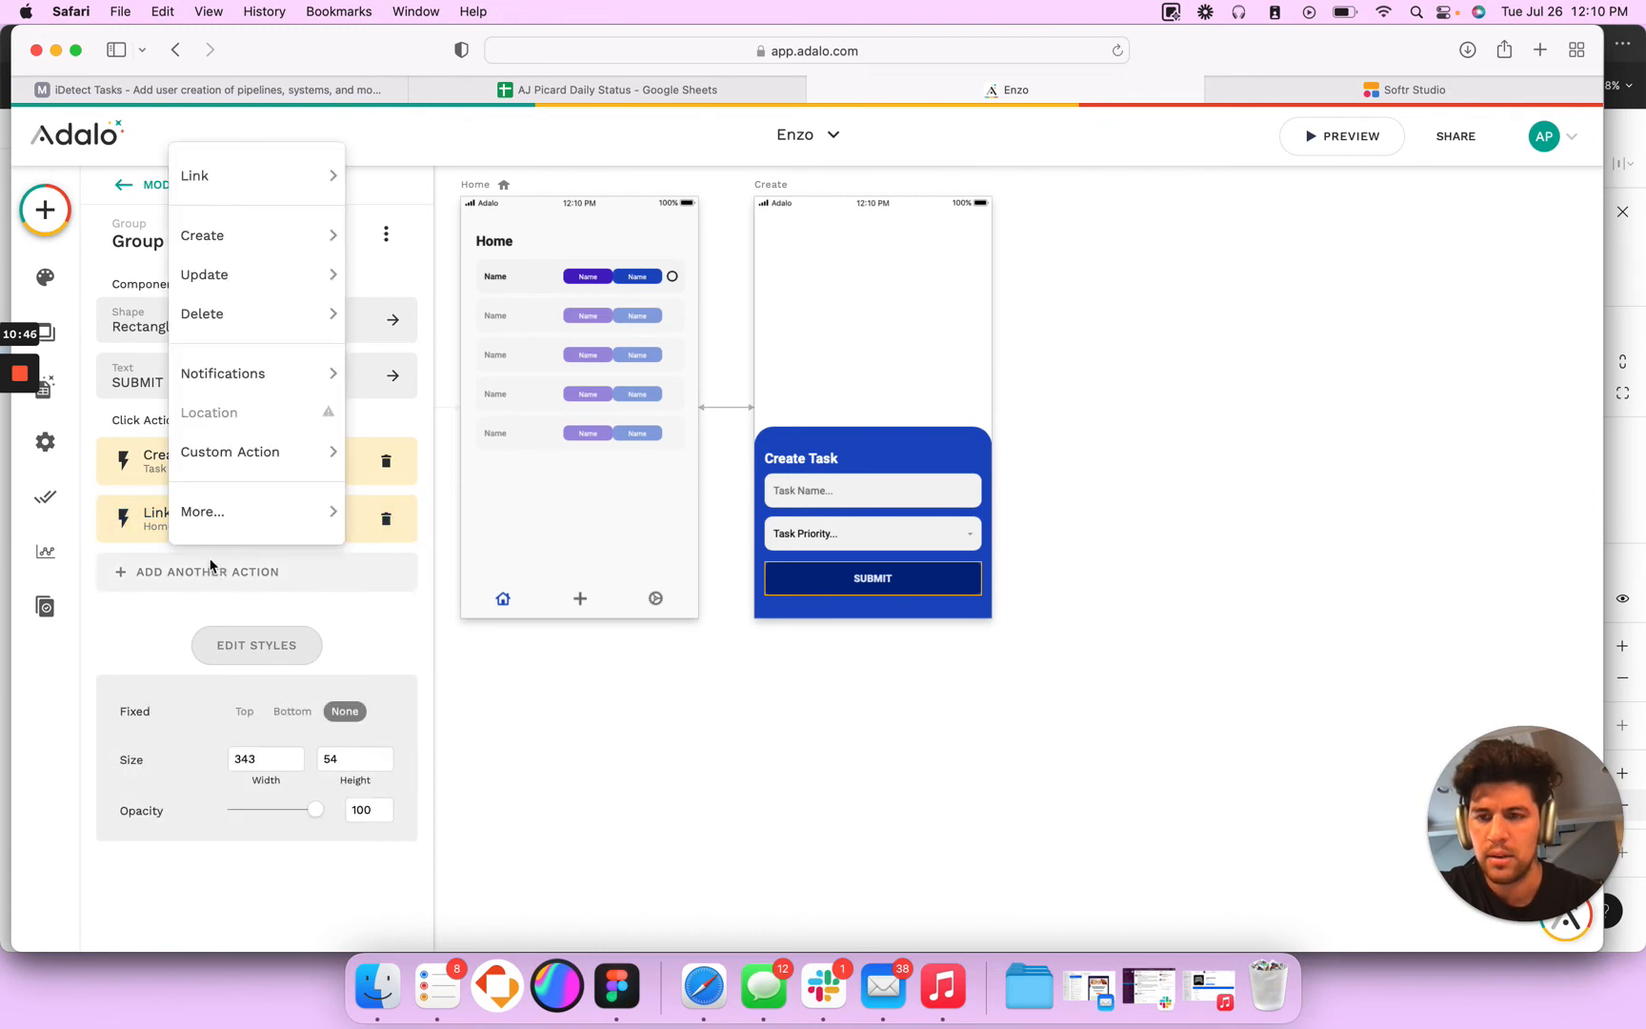
pyautogui.click(273, 600)
pyautogui.click(229, 376)
pyautogui.click(882, 539)
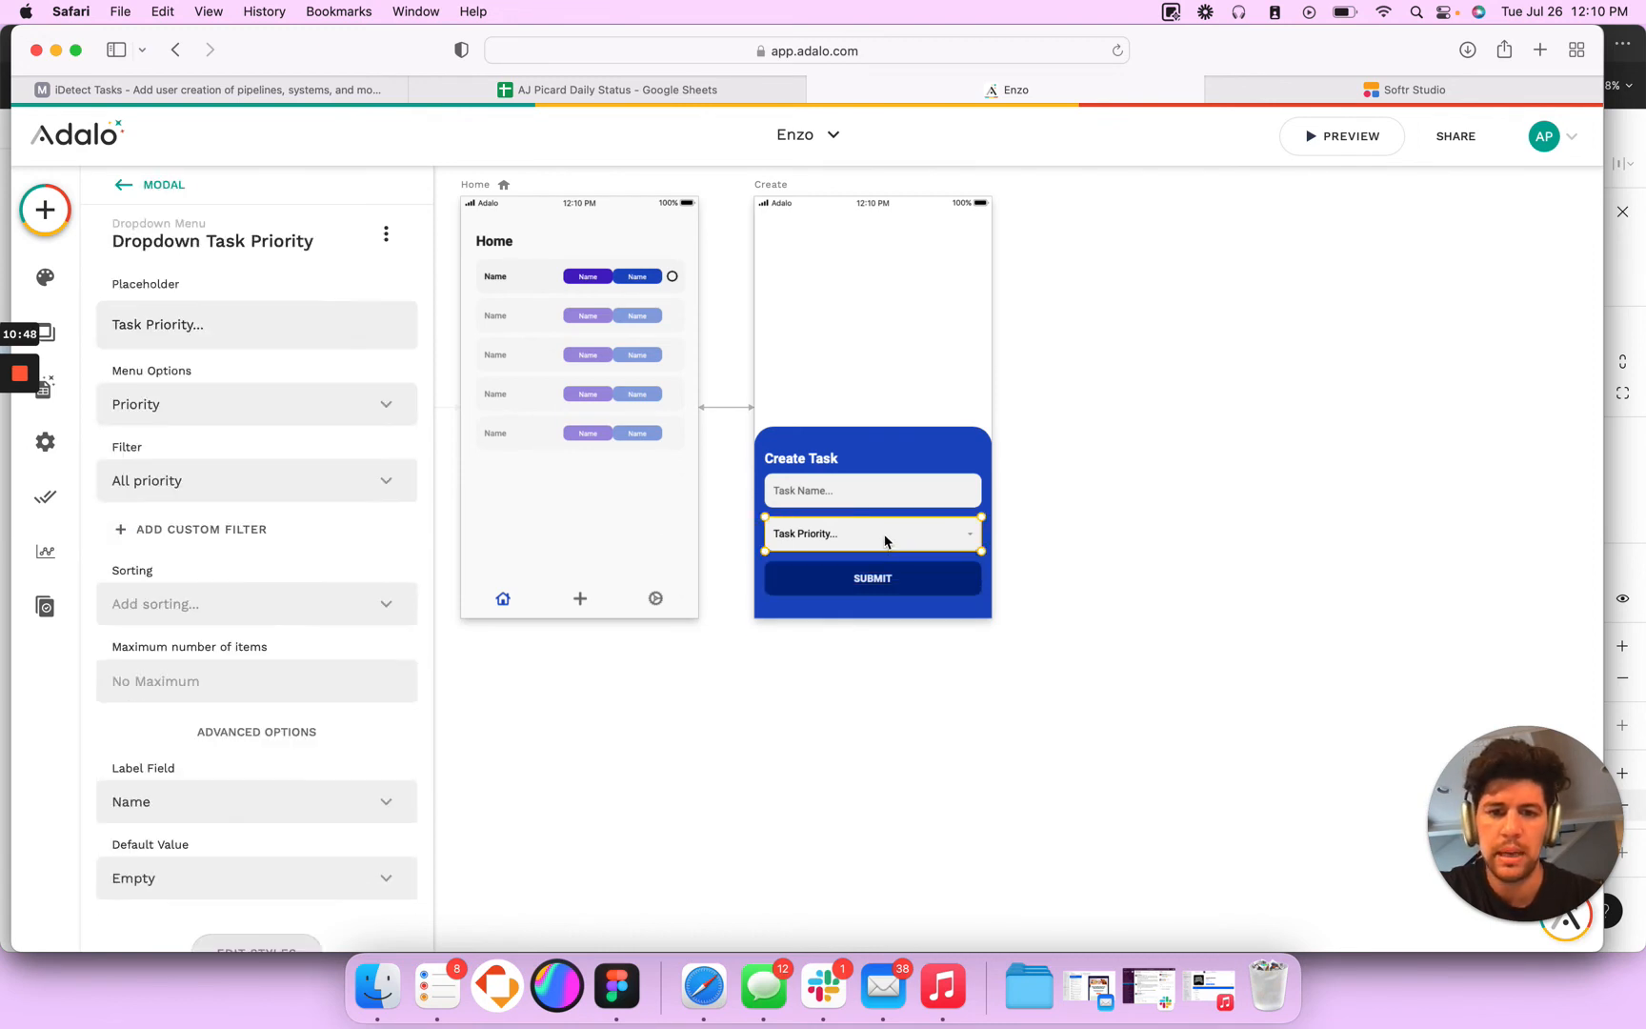
pyautogui.scroll(-6, 276, 613)
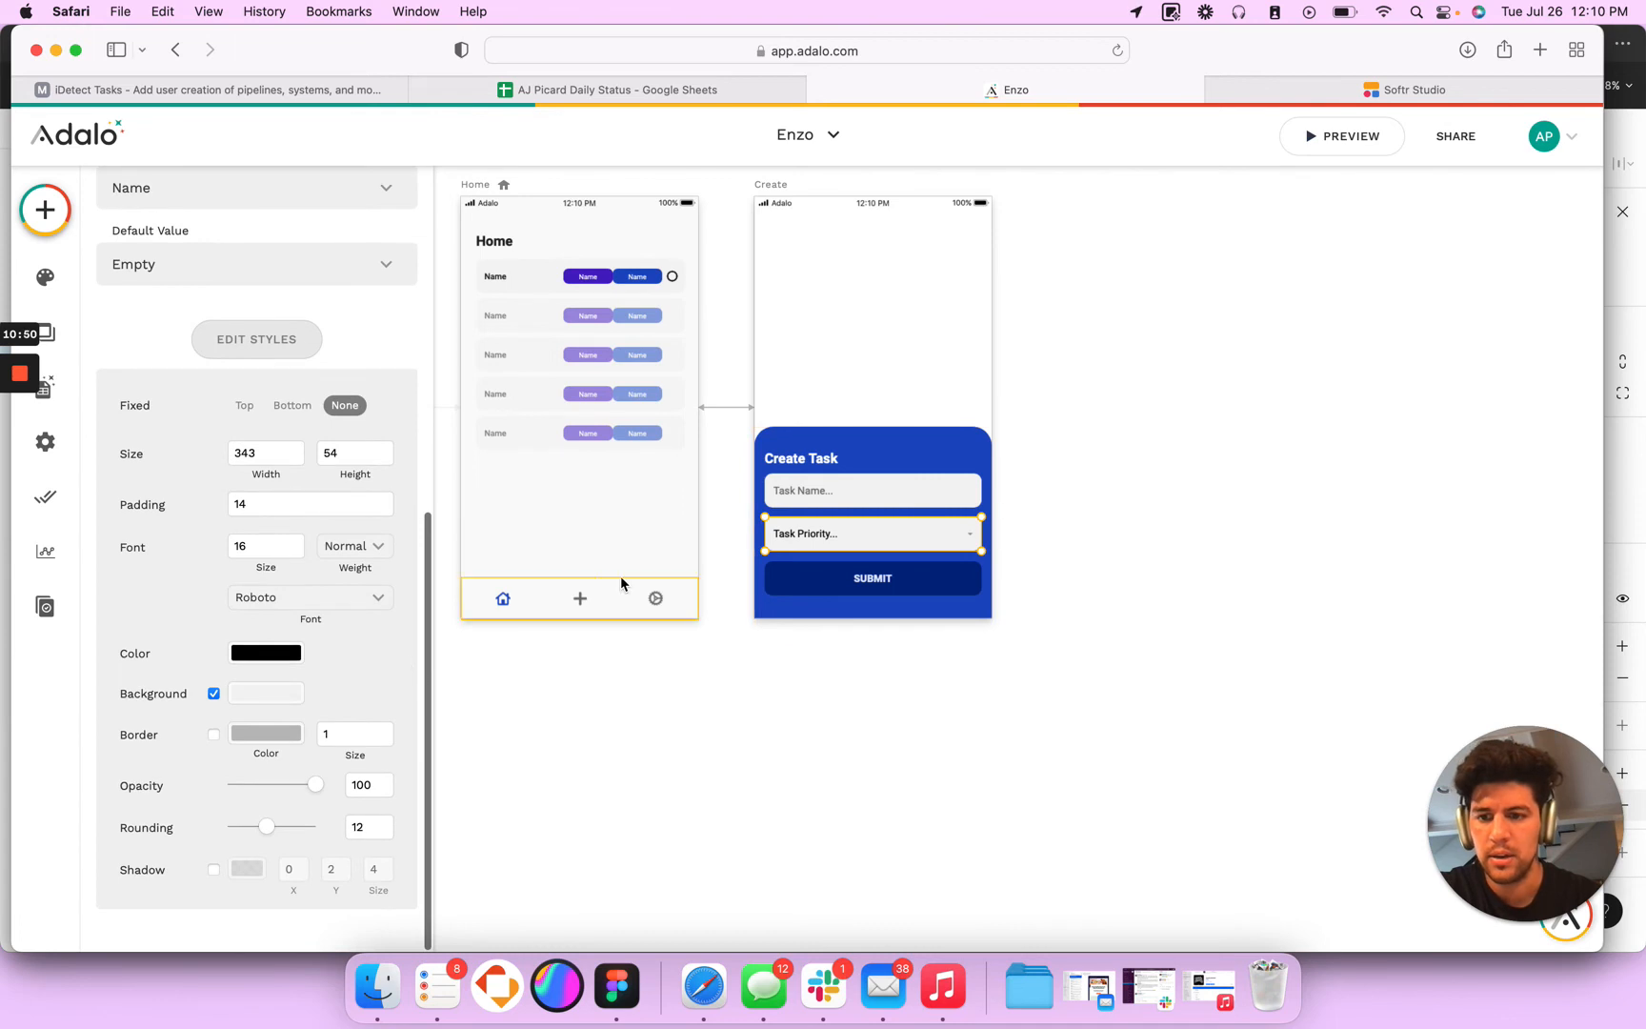
# - Set the SUBMIT group's Create Task action to happen Sometimes instead of always
pyautogui.click(850, 585)
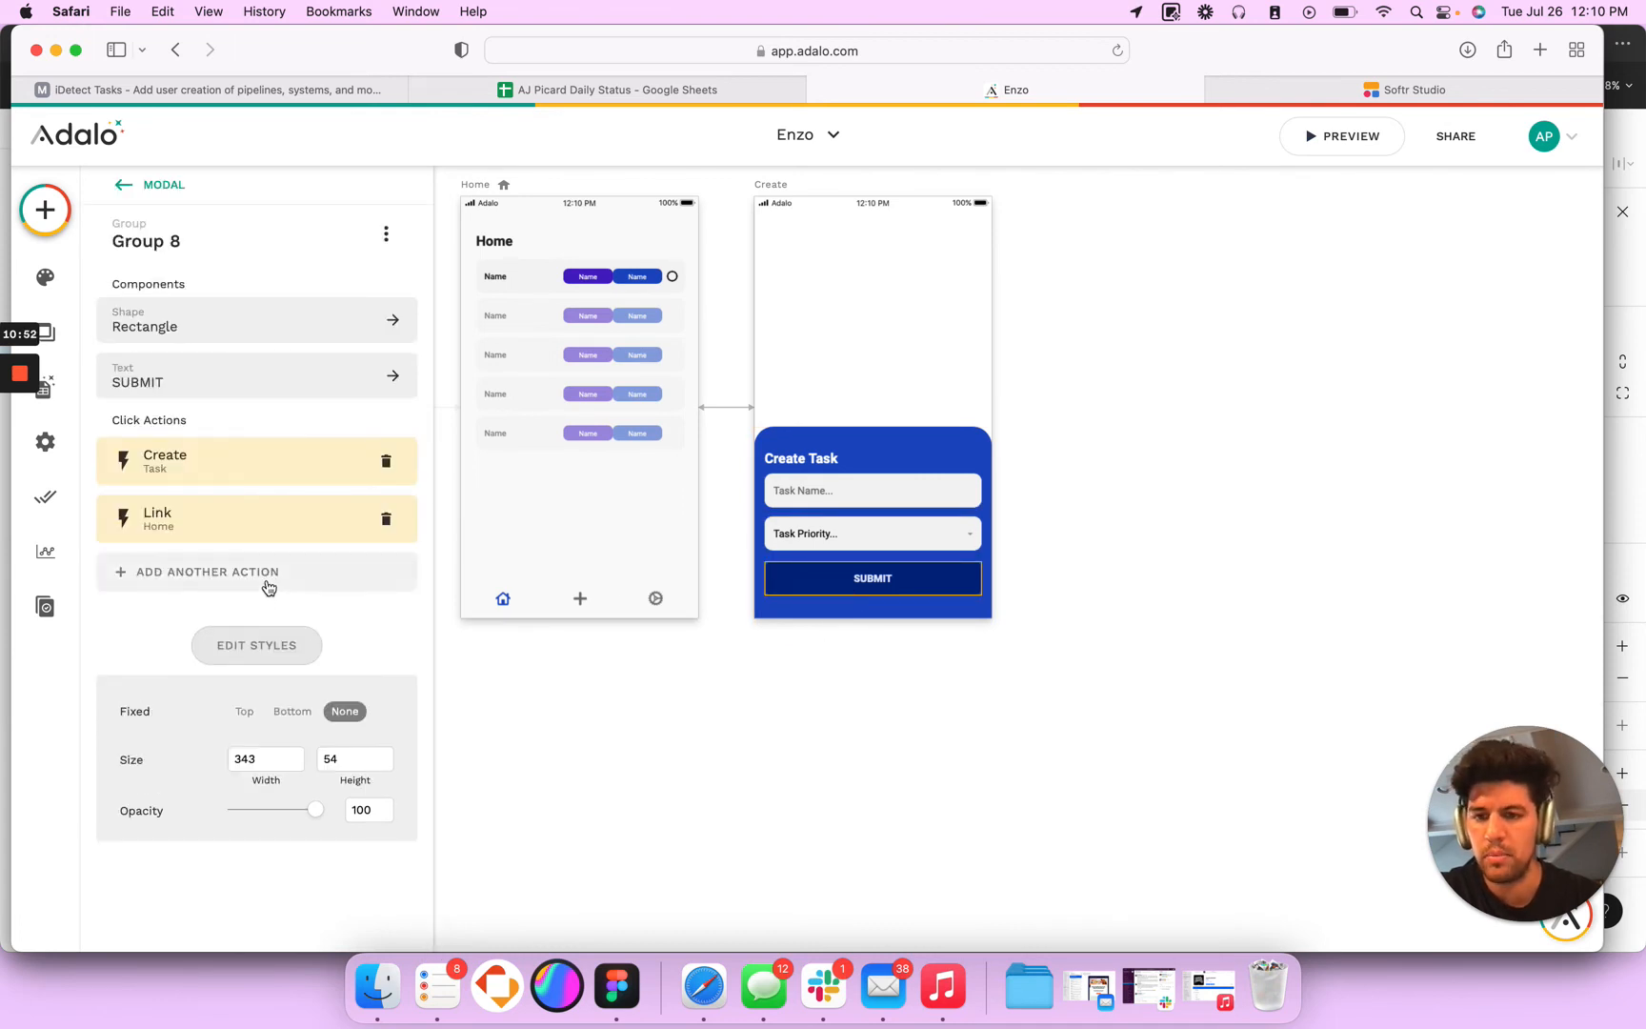
pyautogui.click(229, 461)
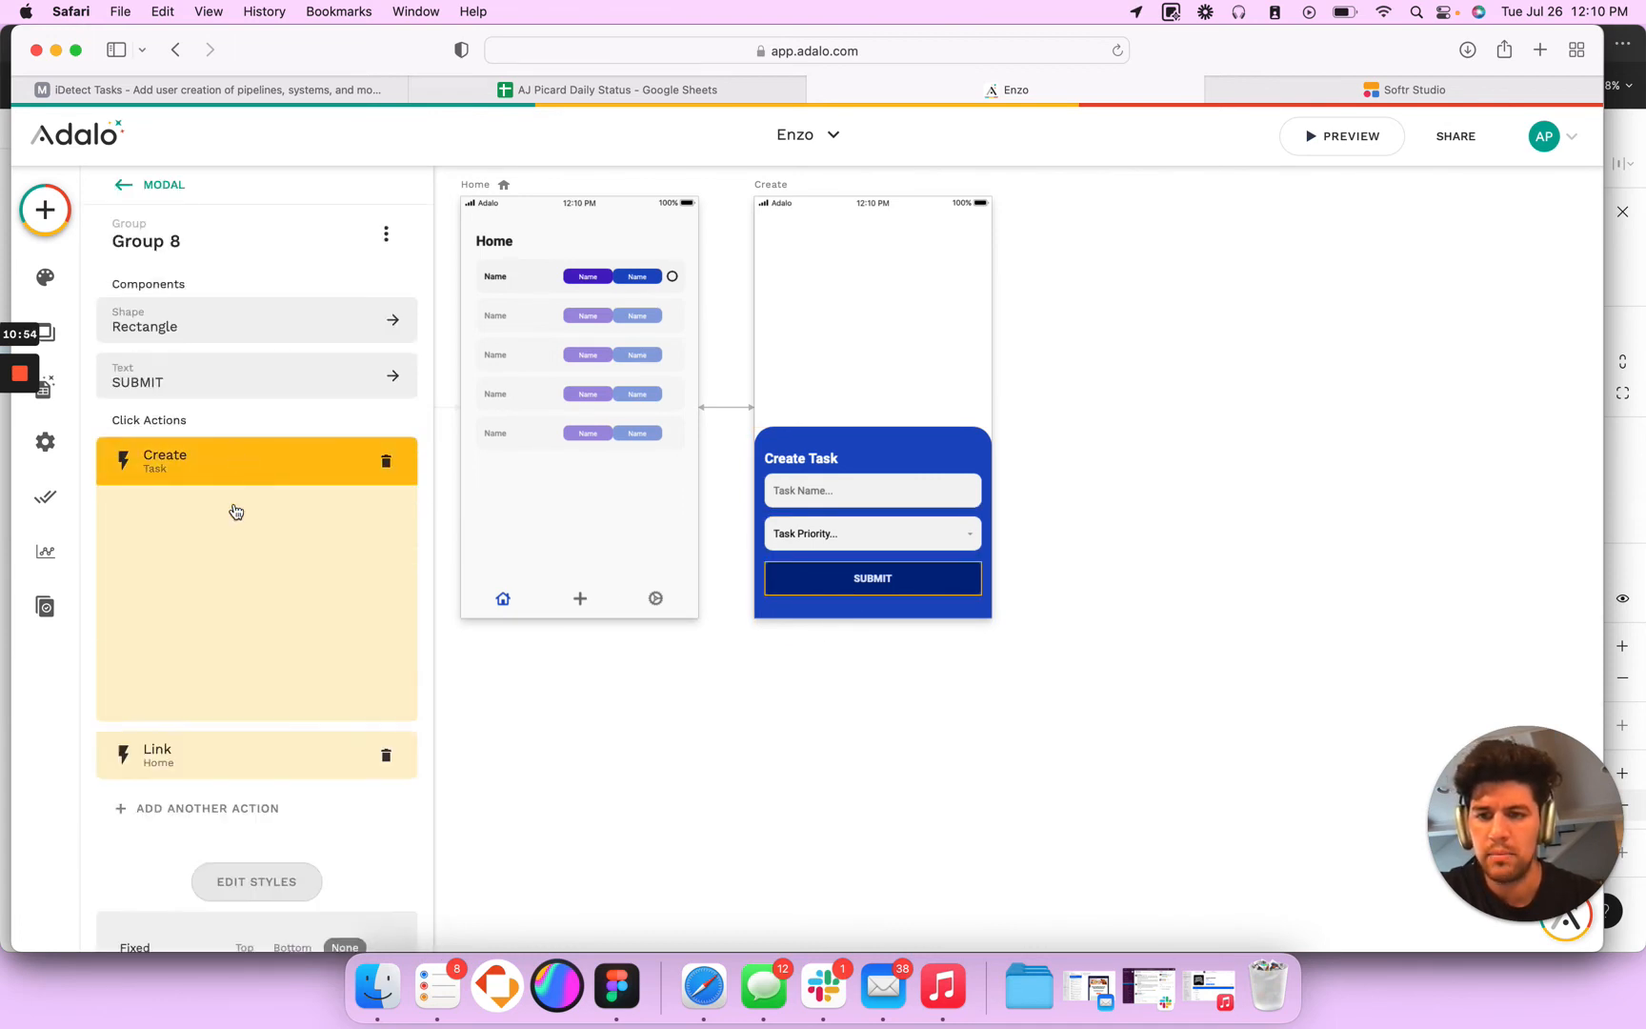
pyautogui.scroll(-6, 246, 790)
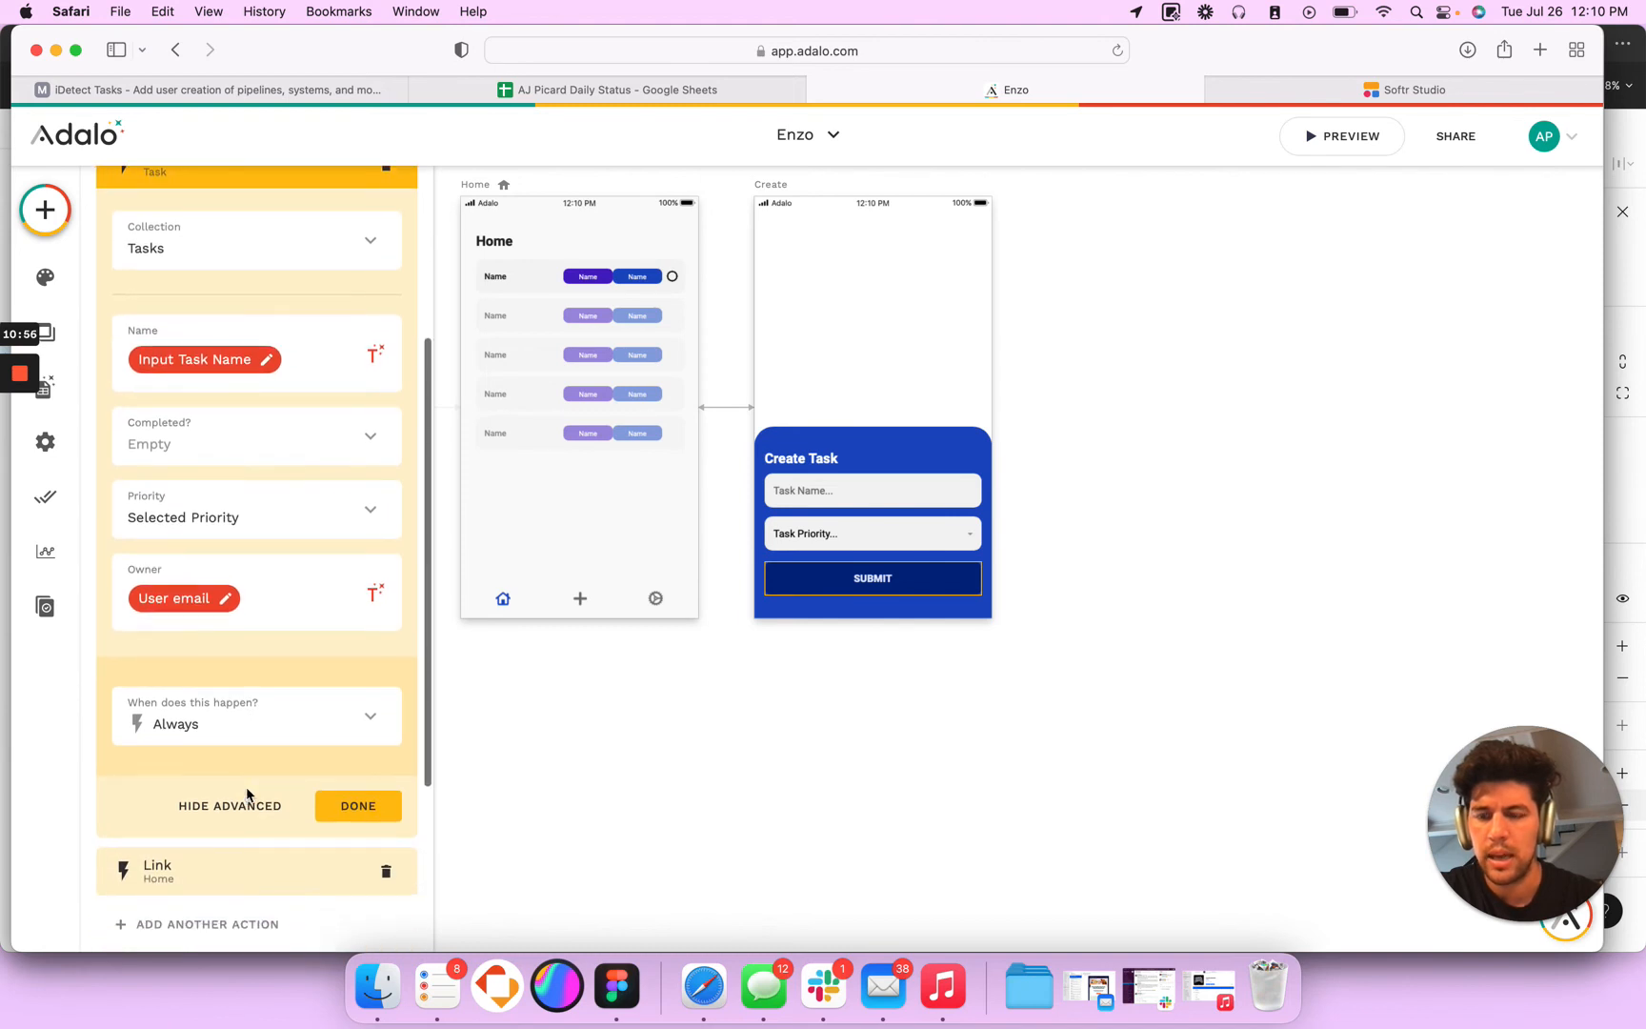
pyautogui.scroll(-2, 247, 794)
pyautogui.click(219, 676)
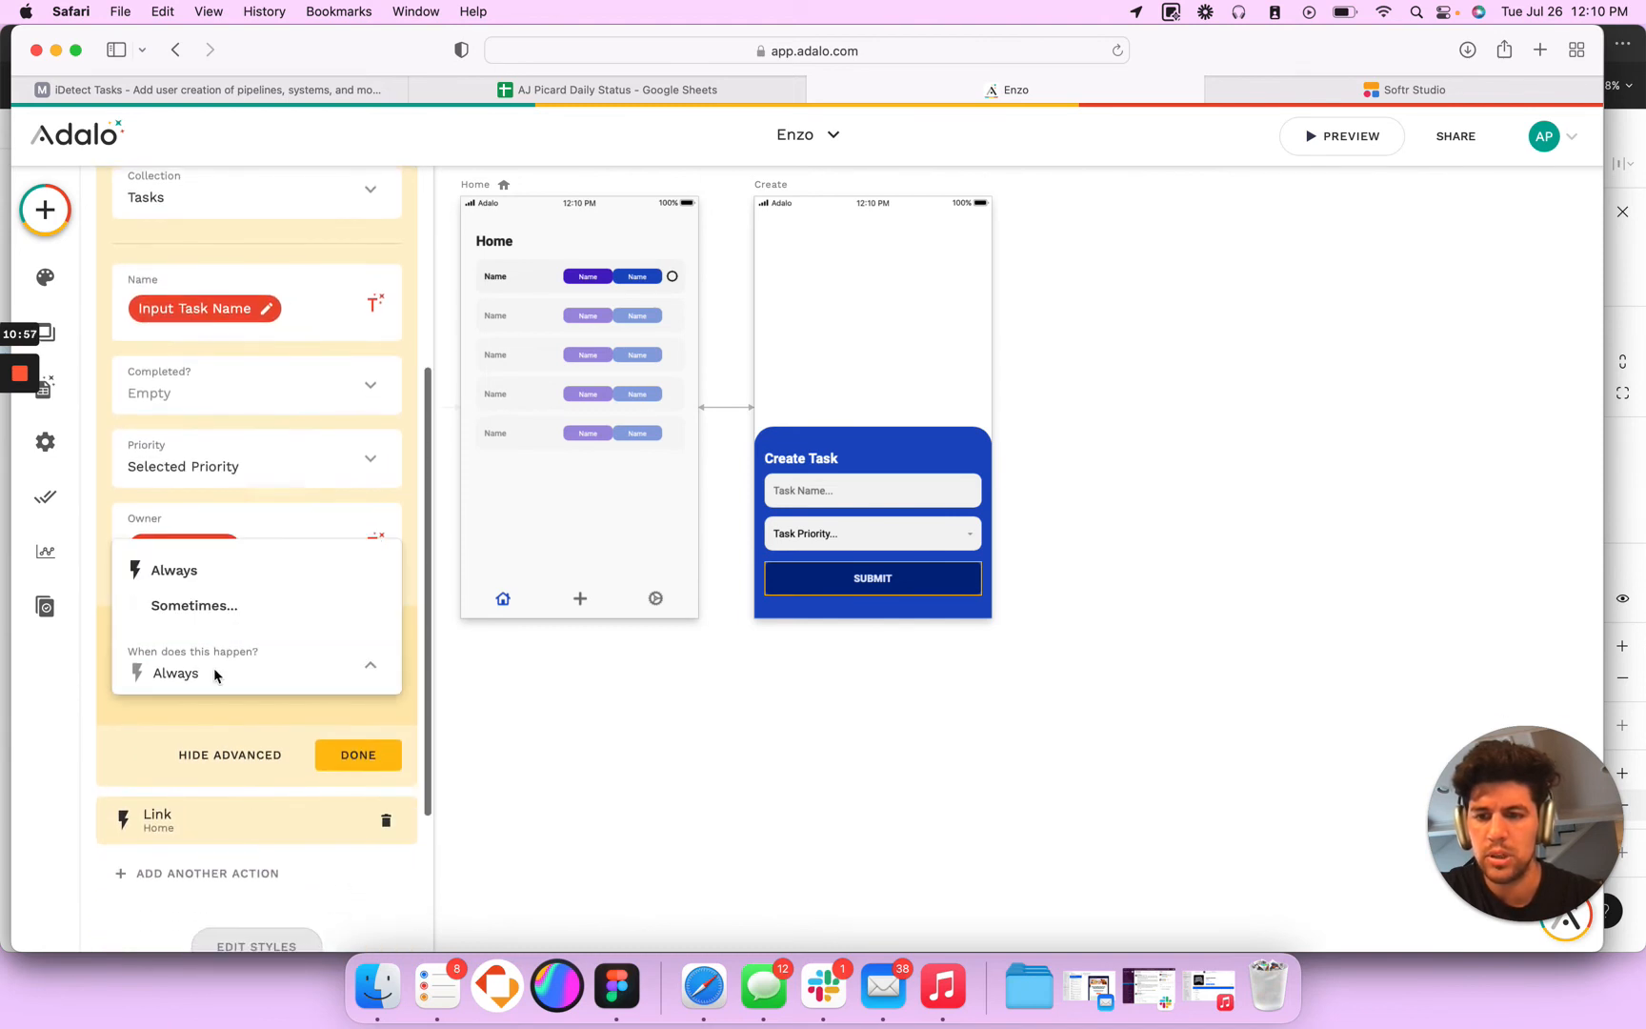
pyautogui.click(197, 619)
# - Restrict the Create Task action to run only if Input Task Name is not equal to Empty, and save the action
pyautogui.click(386, 756)
pyautogui.moveTo(359, 463)
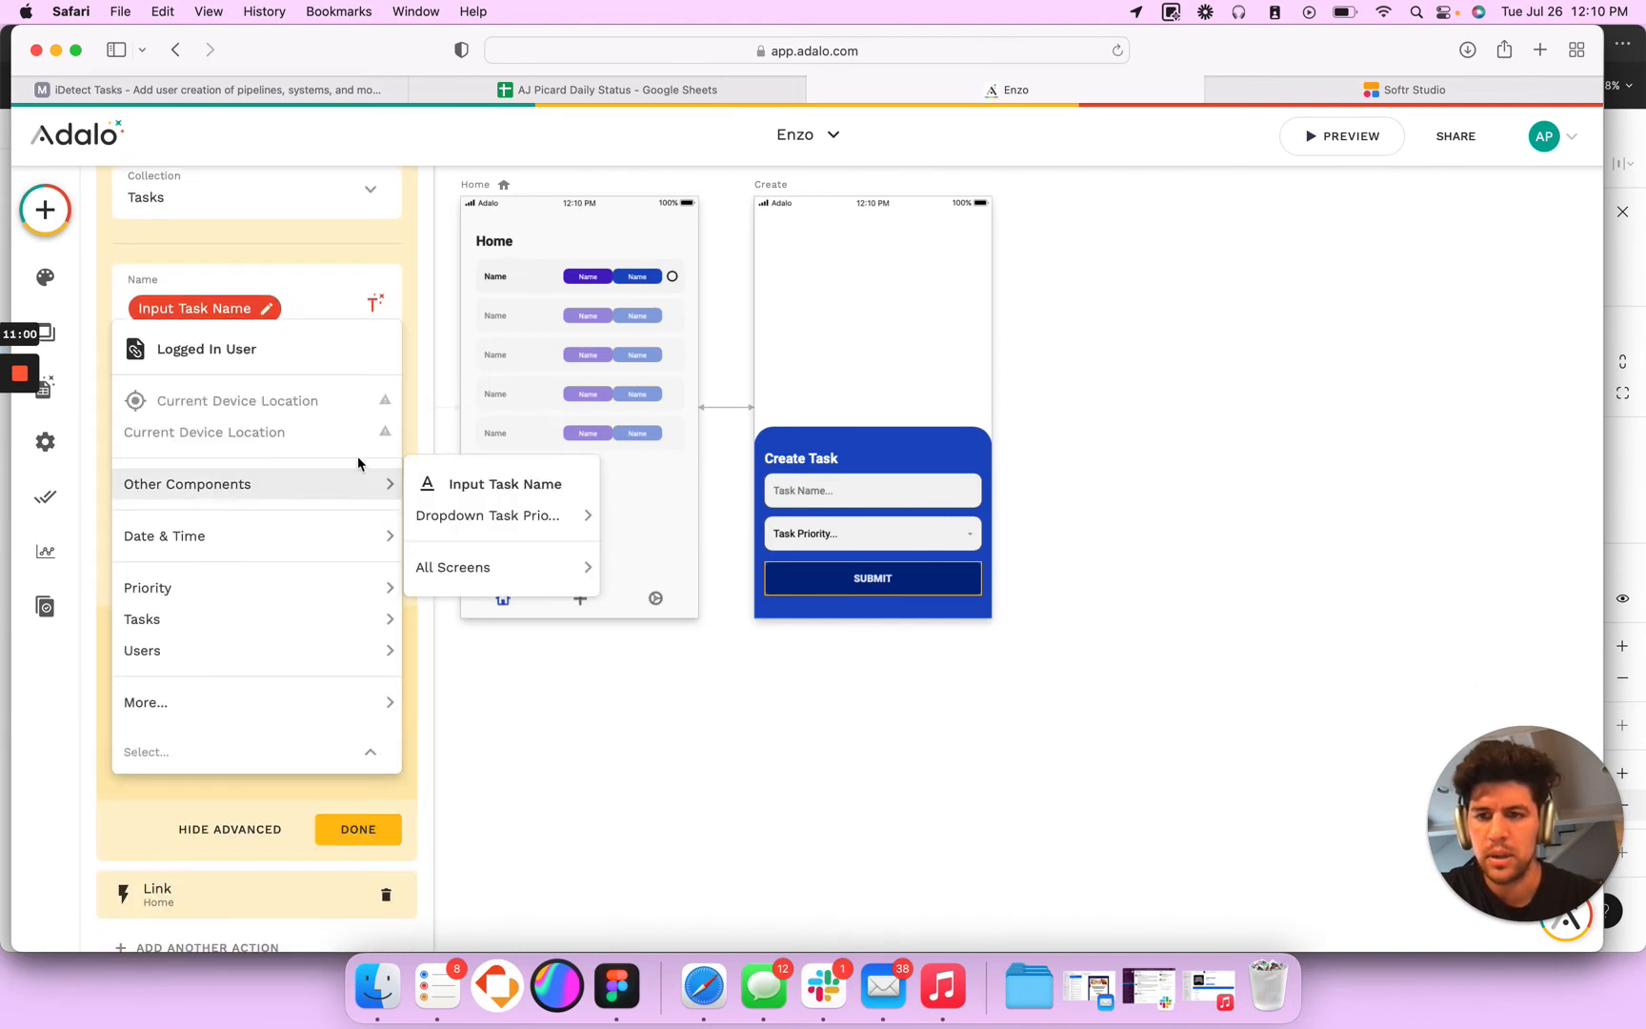
pyautogui.click(500, 484)
pyautogui.click(228, 803)
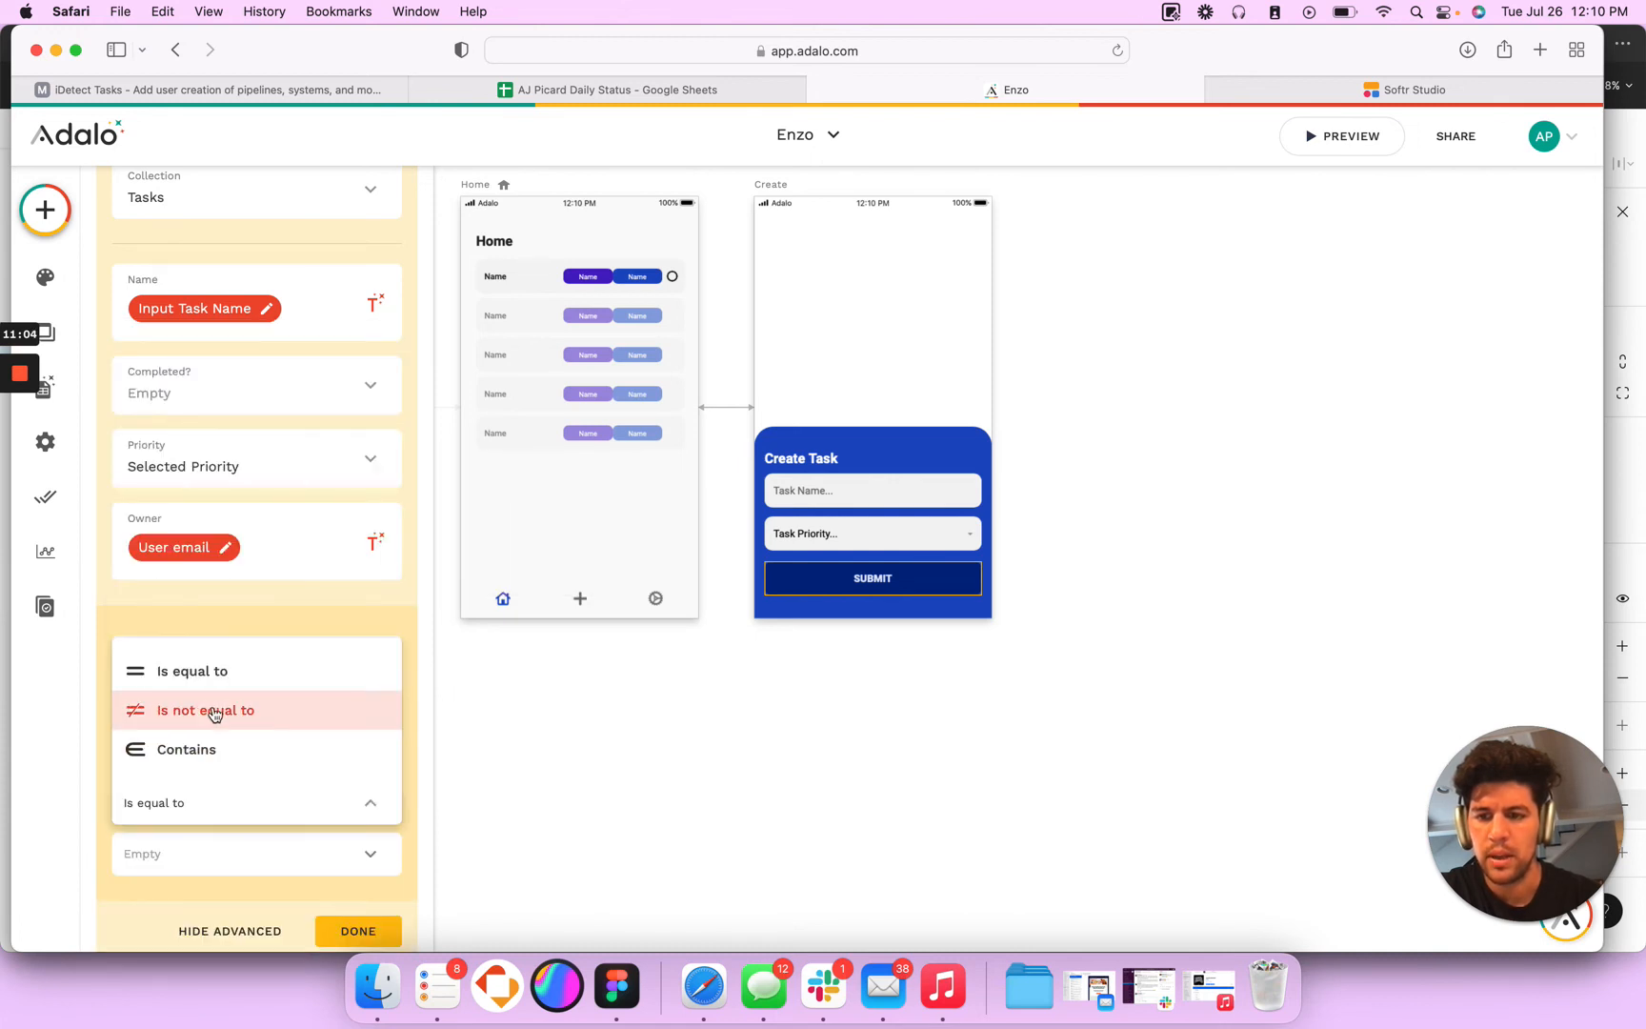
pyautogui.click(218, 672)
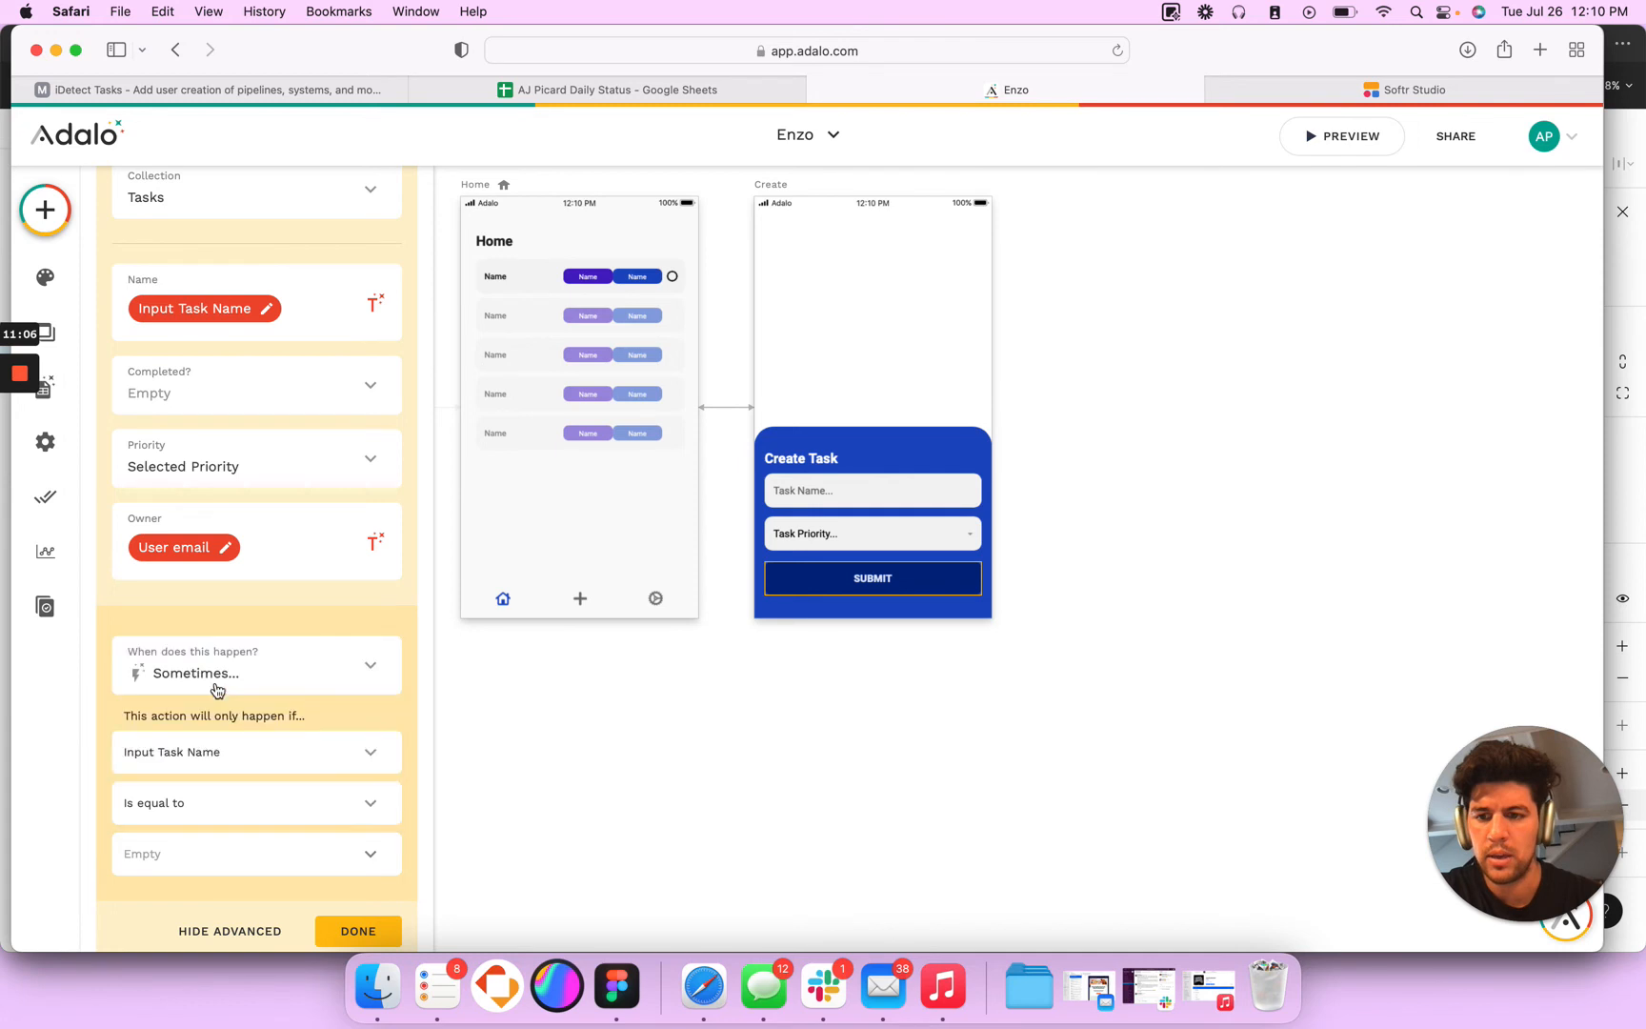
pyautogui.click(219, 803)
pyautogui.click(235, 712)
pyautogui.click(358, 931)
# - Test submitting the Create Task modal without a task name in the preview, repeat the test in a fresh preview, and close it
pyautogui.click(1341, 136)
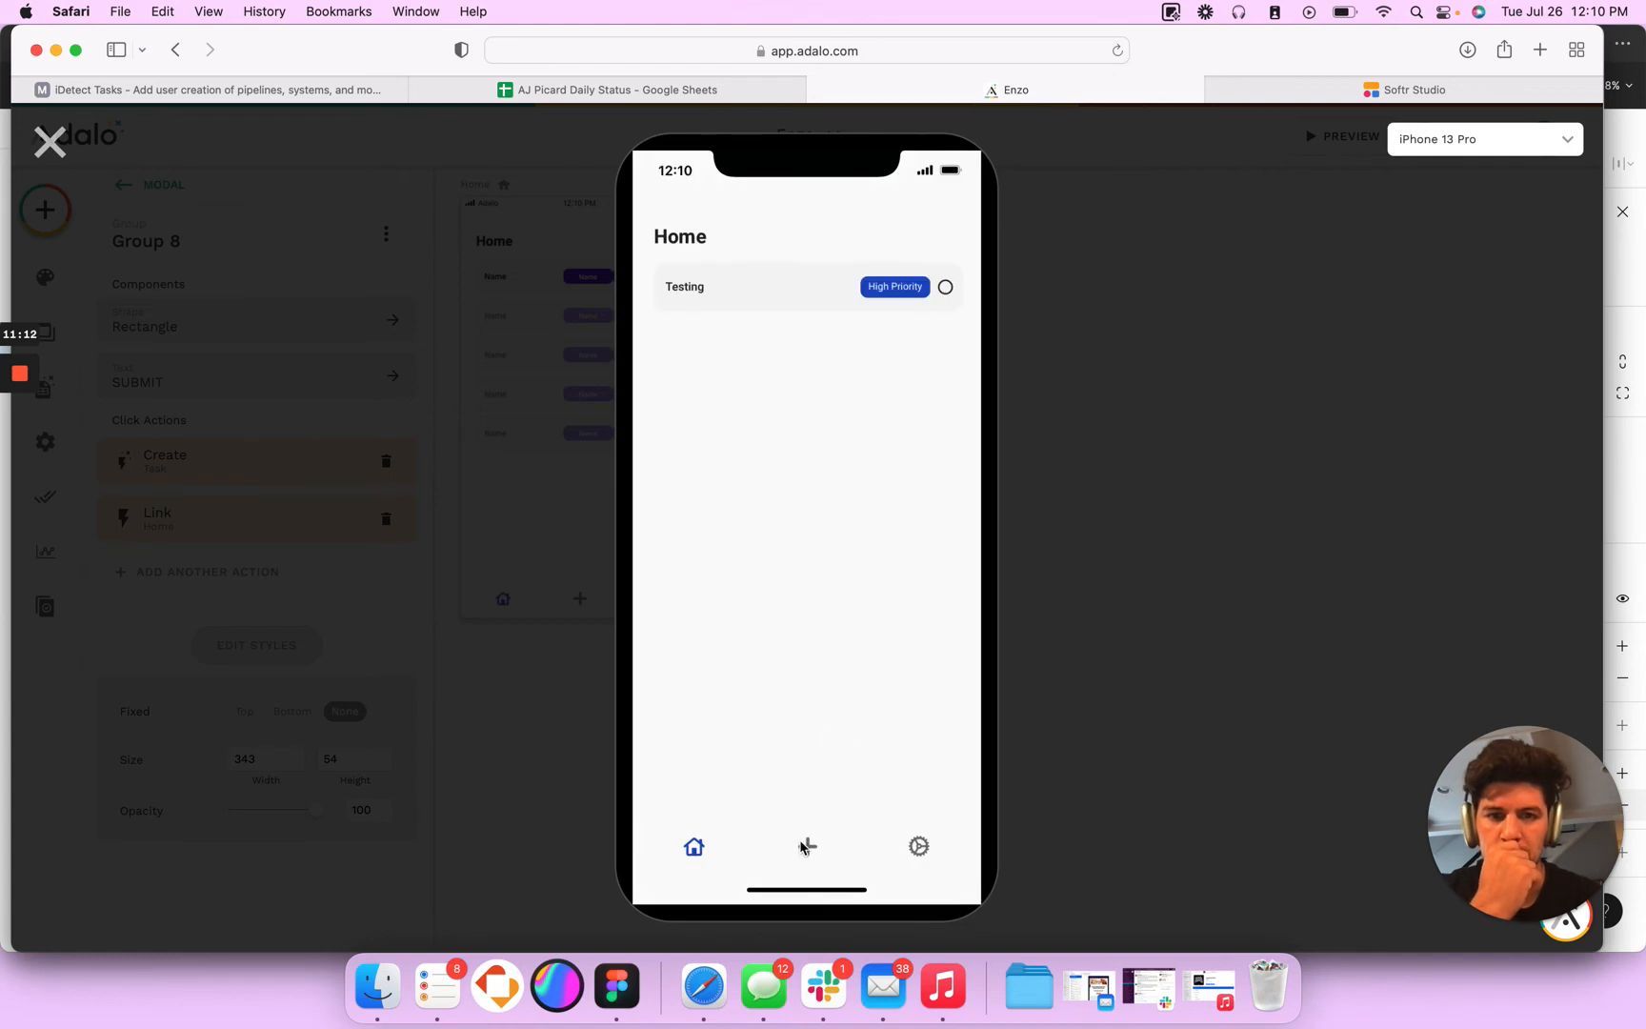
pyautogui.click(802, 847)
pyautogui.click(752, 820)
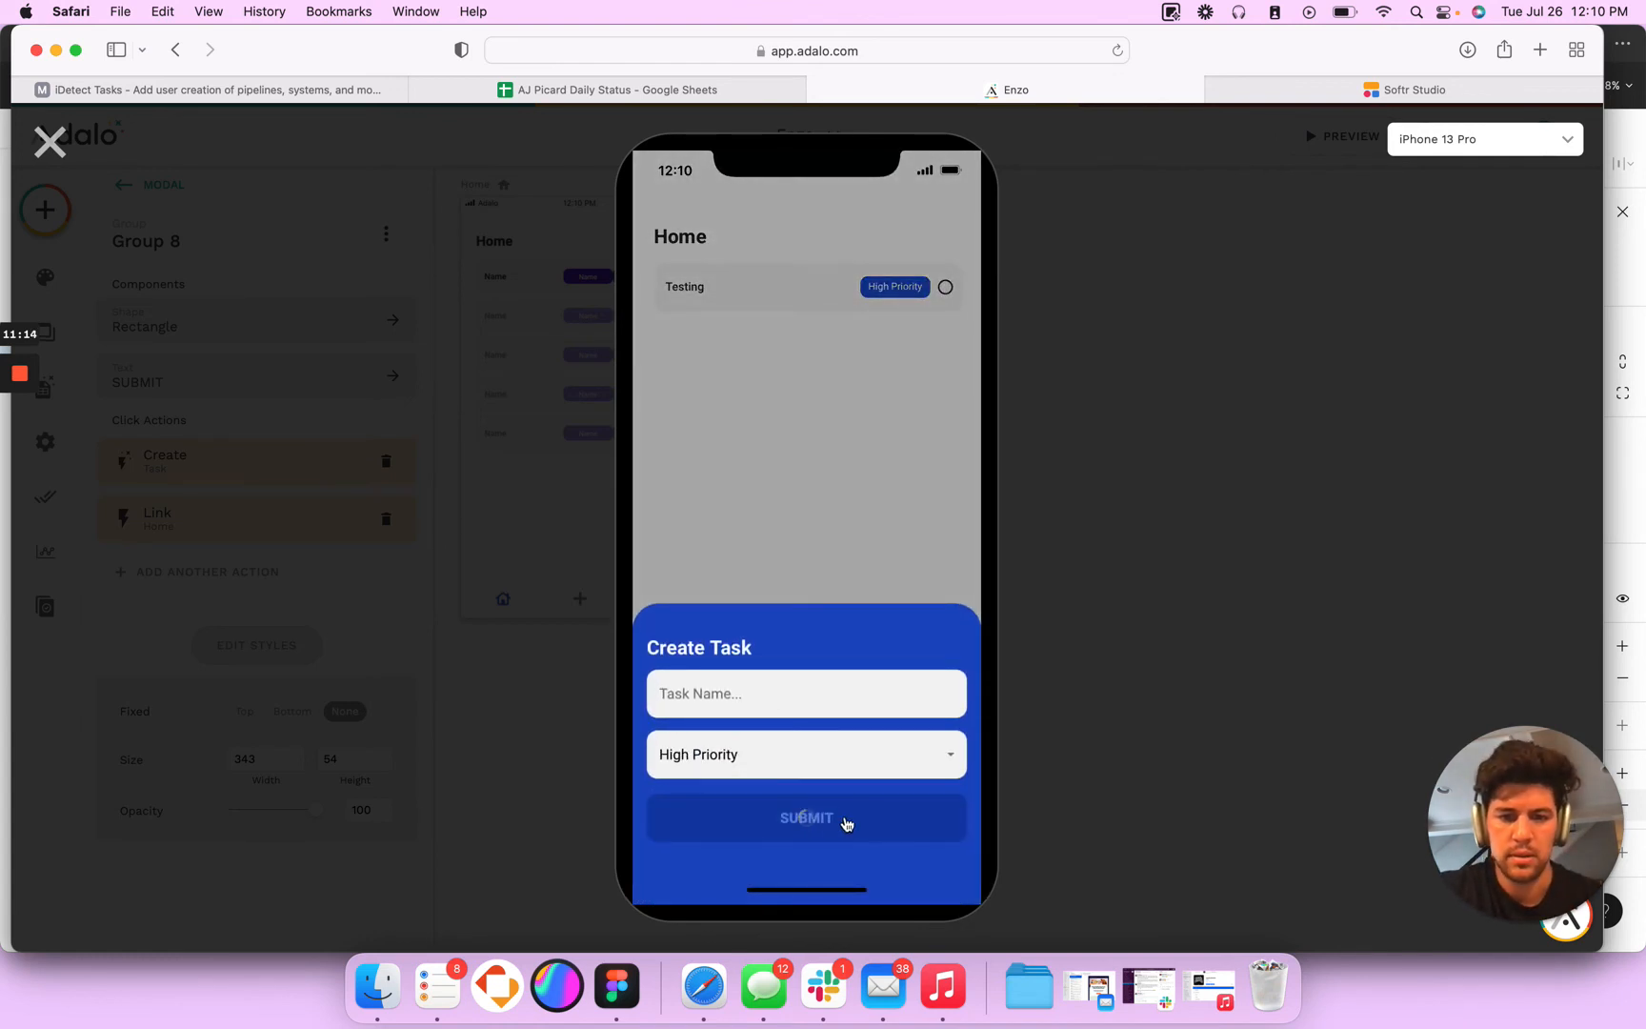
pyautogui.click(49, 142)
pyautogui.click(1329, 141)
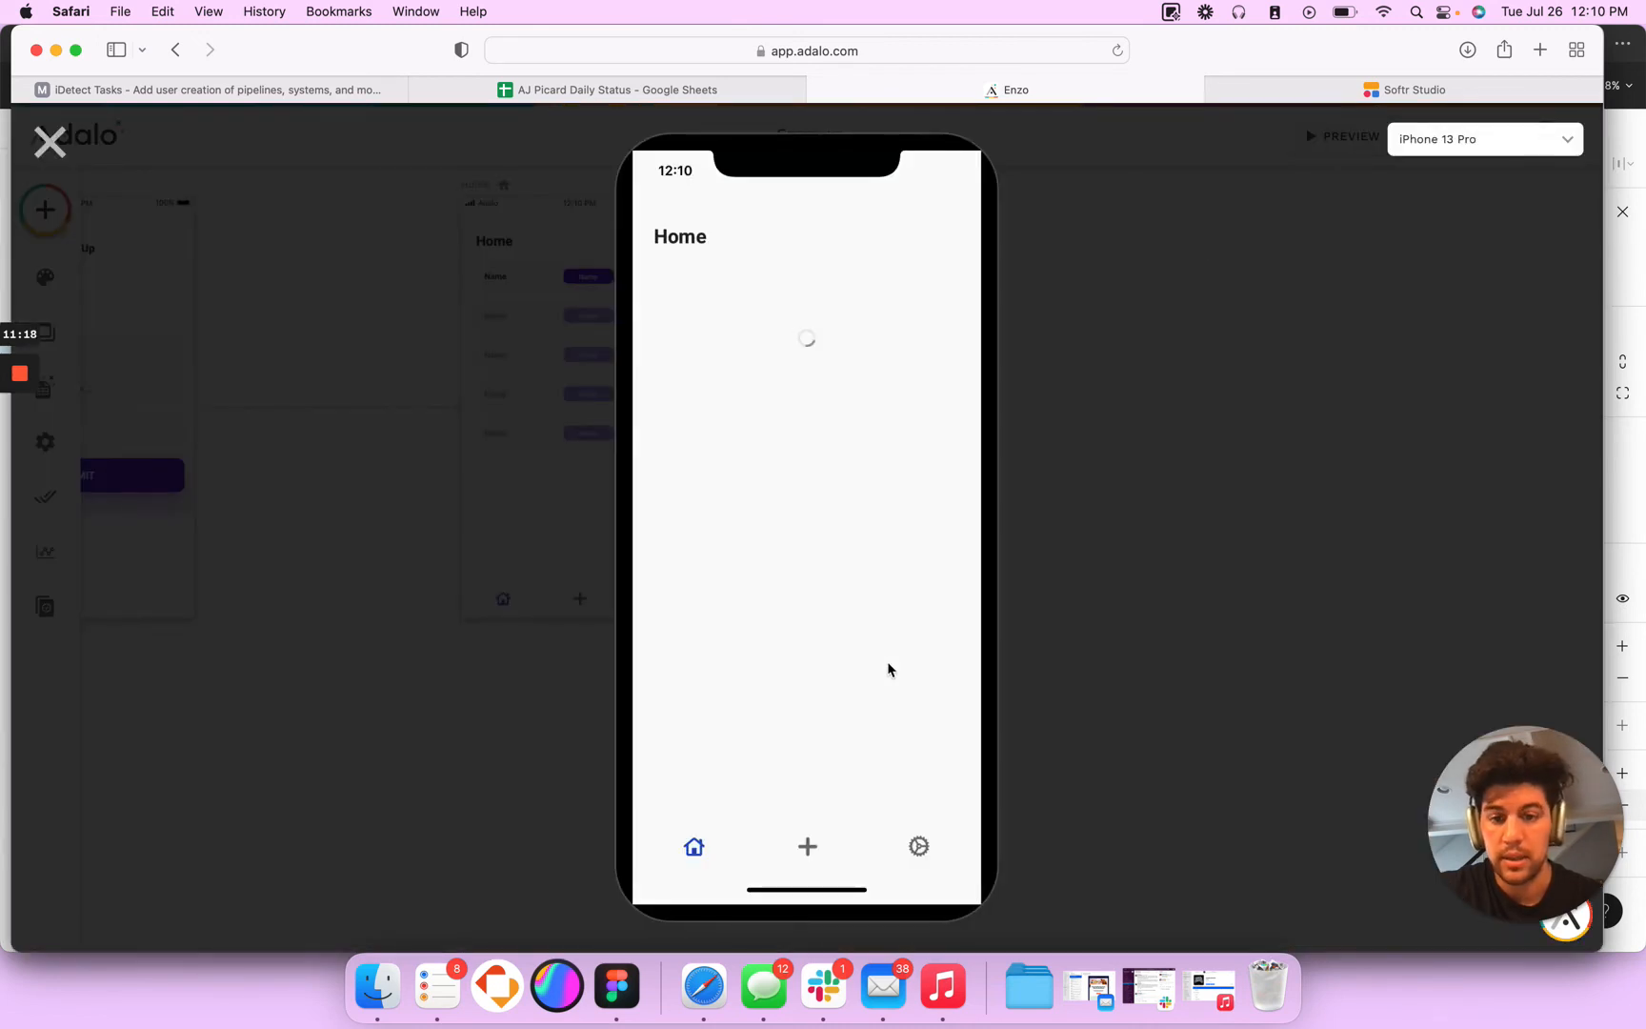
pyautogui.click(810, 847)
pyautogui.click(764, 704)
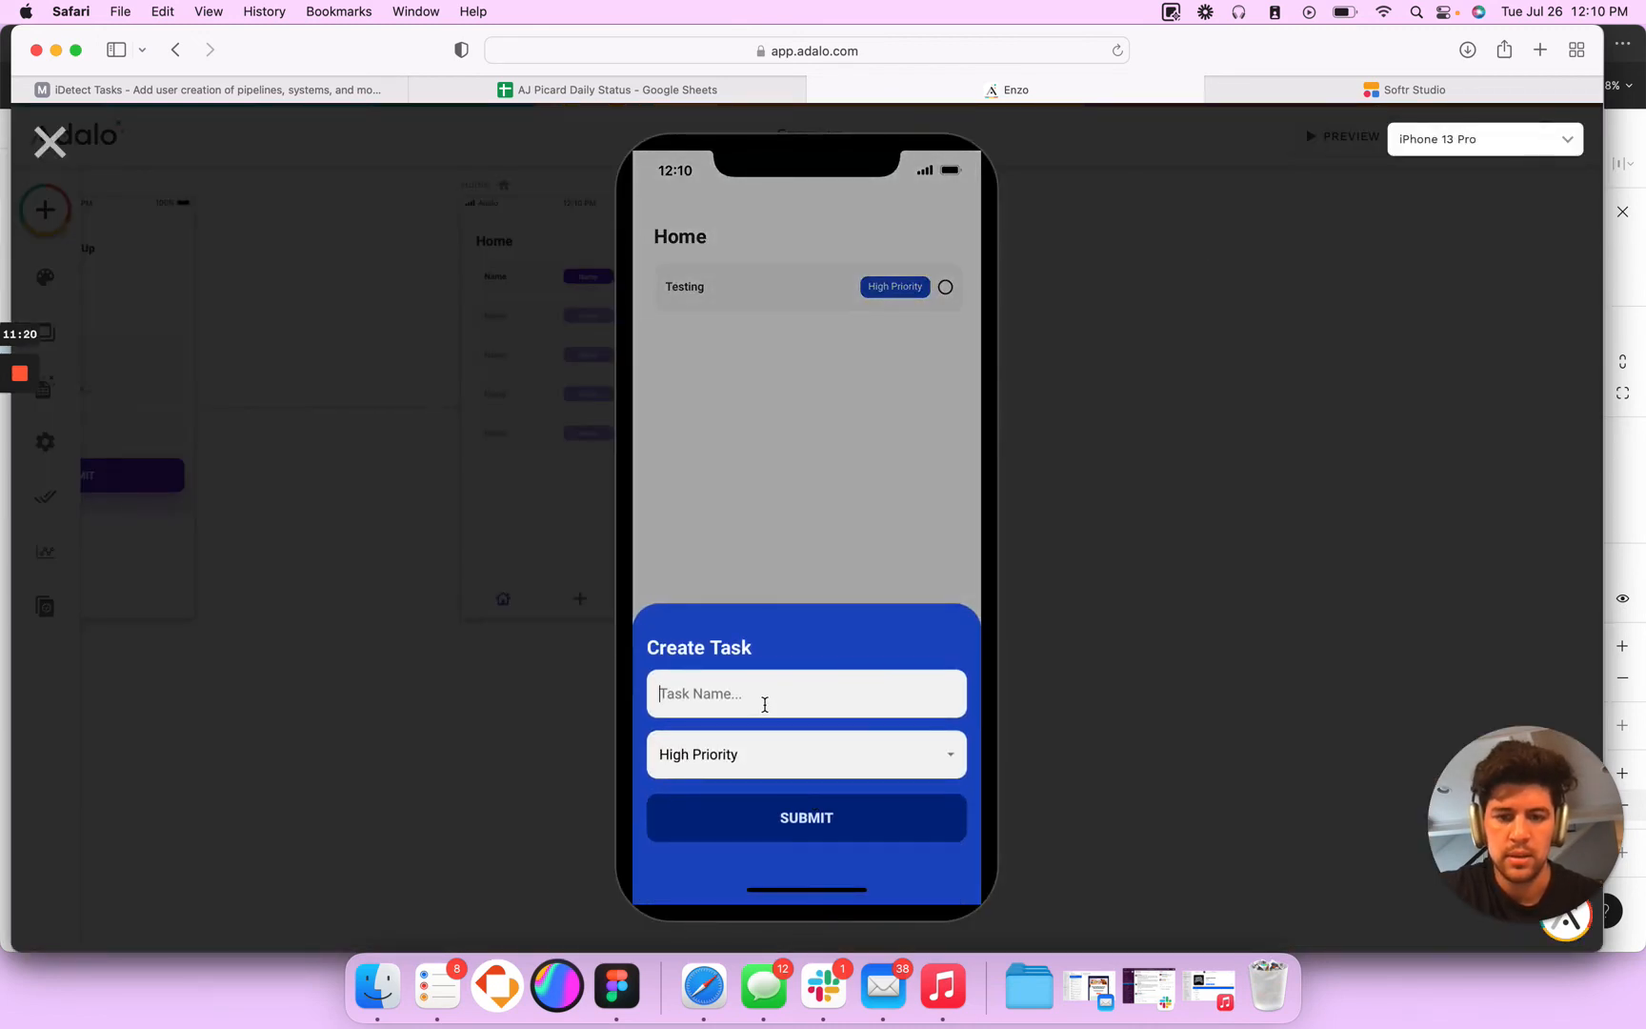
pyautogui.click(771, 817)
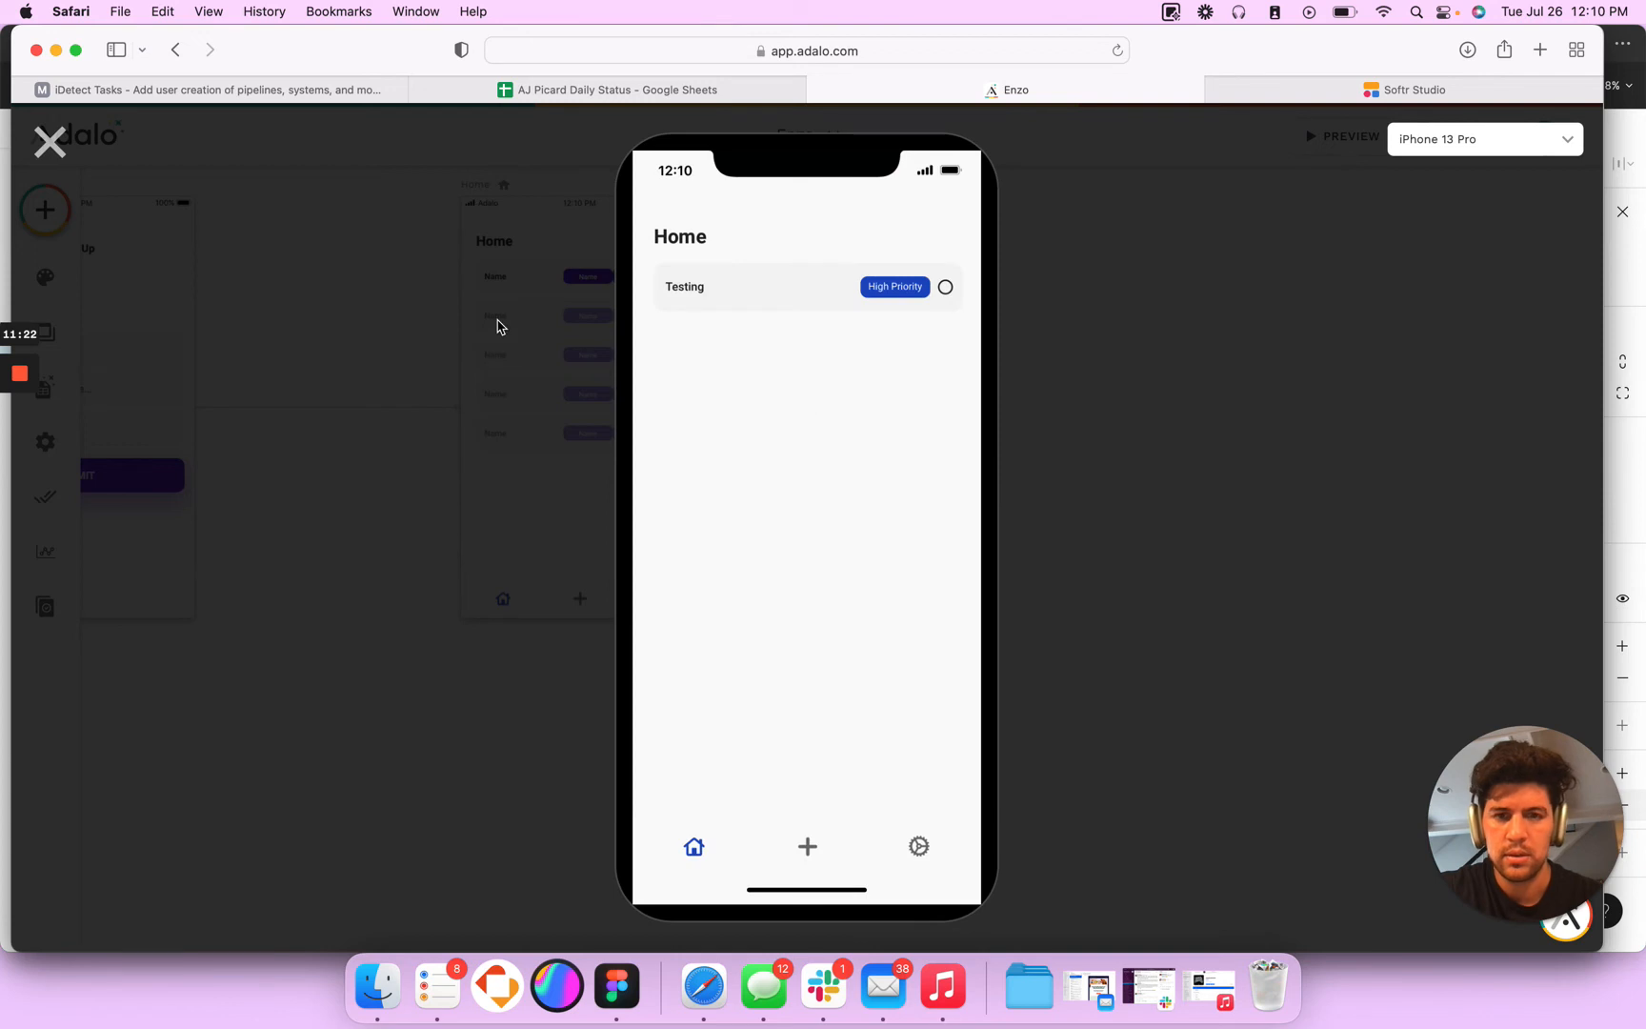
pyautogui.click(63, 153)
# - Review the field values and the run condition of the SUBMIT group's Create Task action, and collapse the action
pyautogui.click(900, 578)
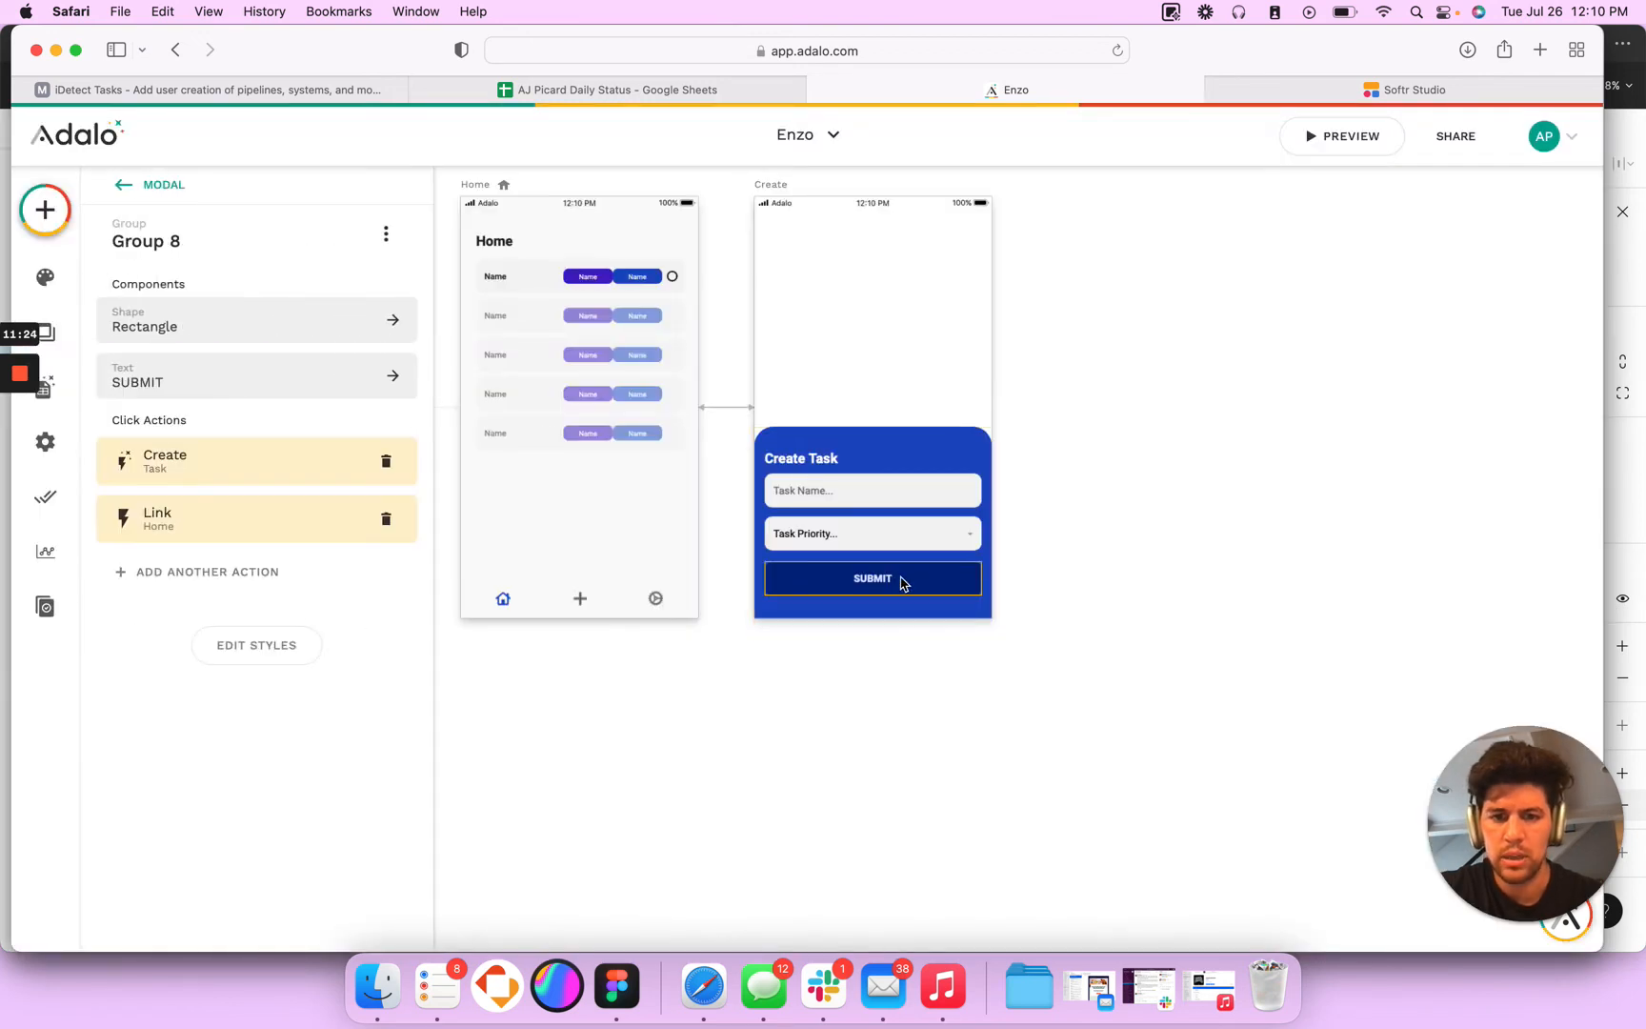
pyautogui.click(232, 481)
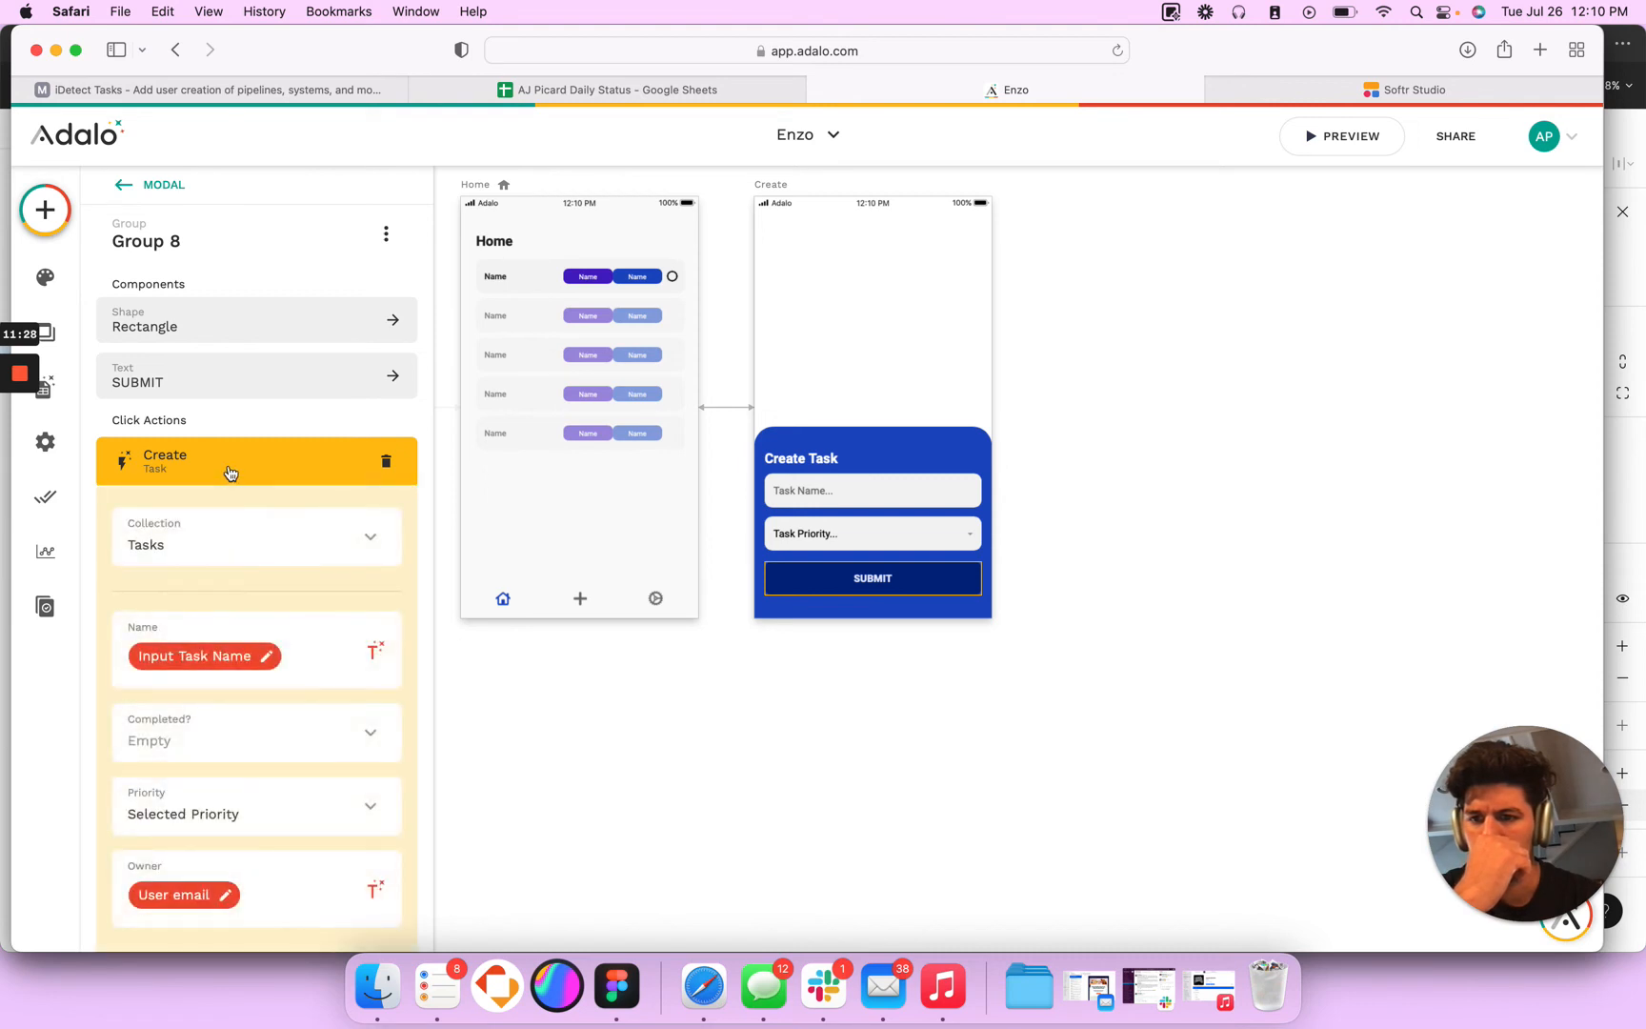
pyautogui.scroll(-3, 220, 514)
pyautogui.scroll(-4, 220, 514)
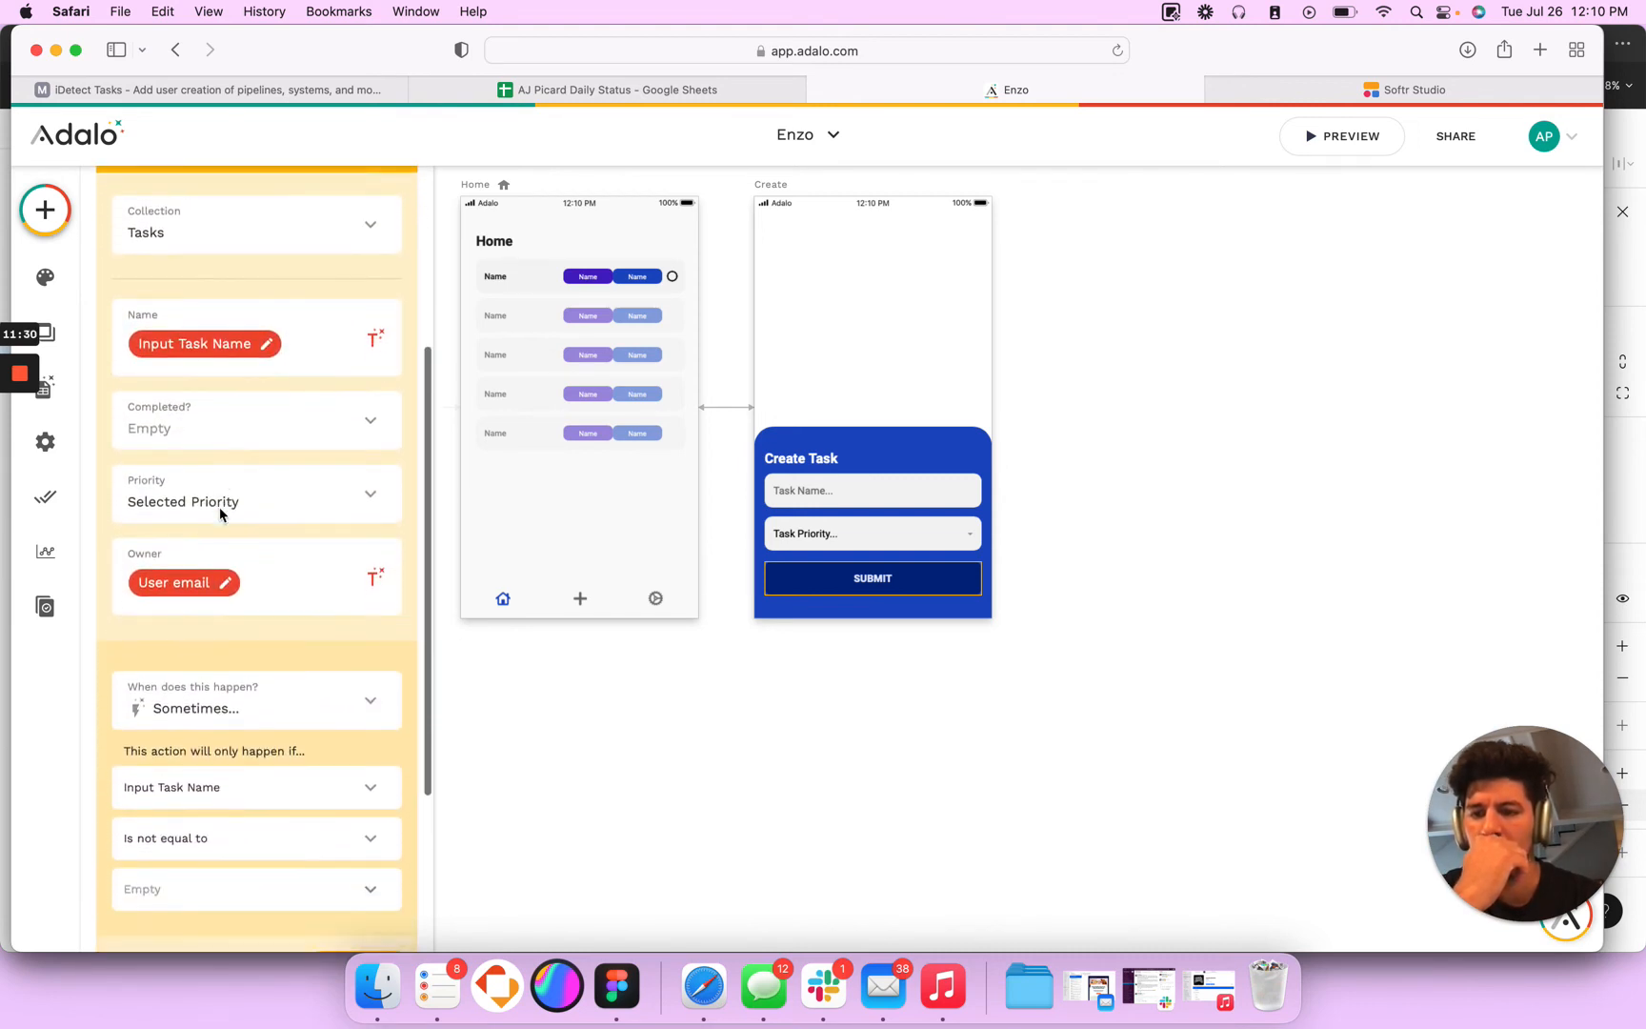
pyautogui.scroll(6, 215, 477)
pyautogui.click(184, 411)
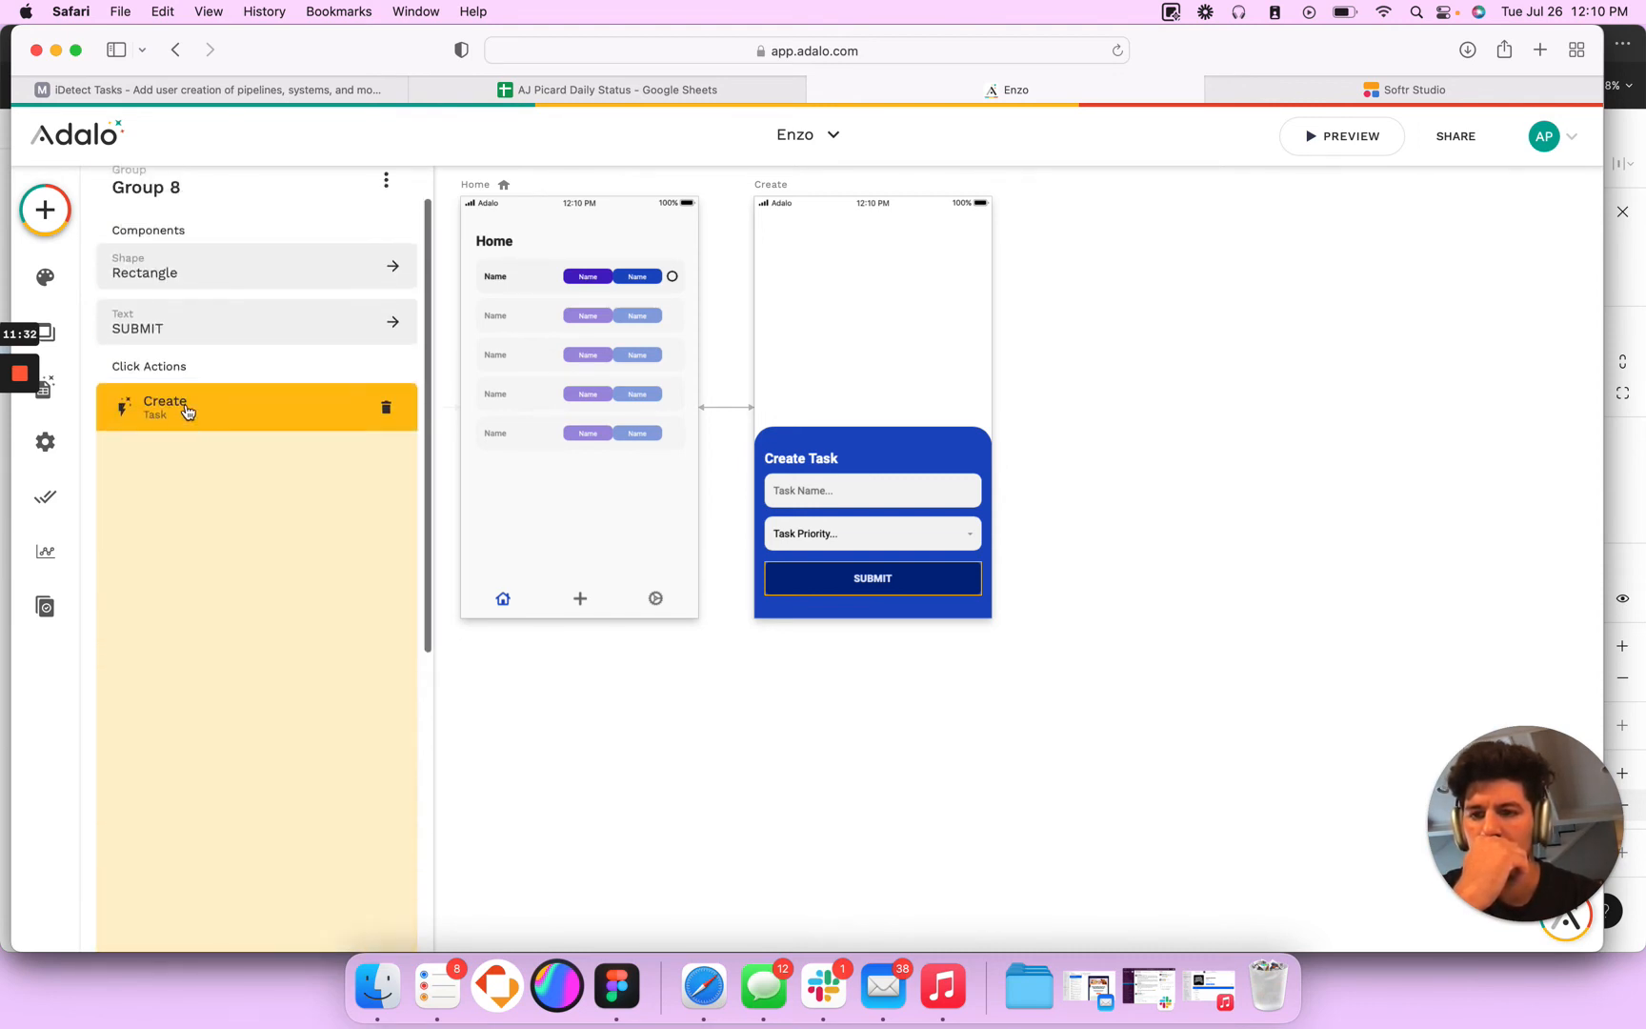
# - Make the SUBMIT group's Link to Home action happen Sometimes, only if Input Task Name is not equal to Empty, and save it
pyautogui.click(195, 771)
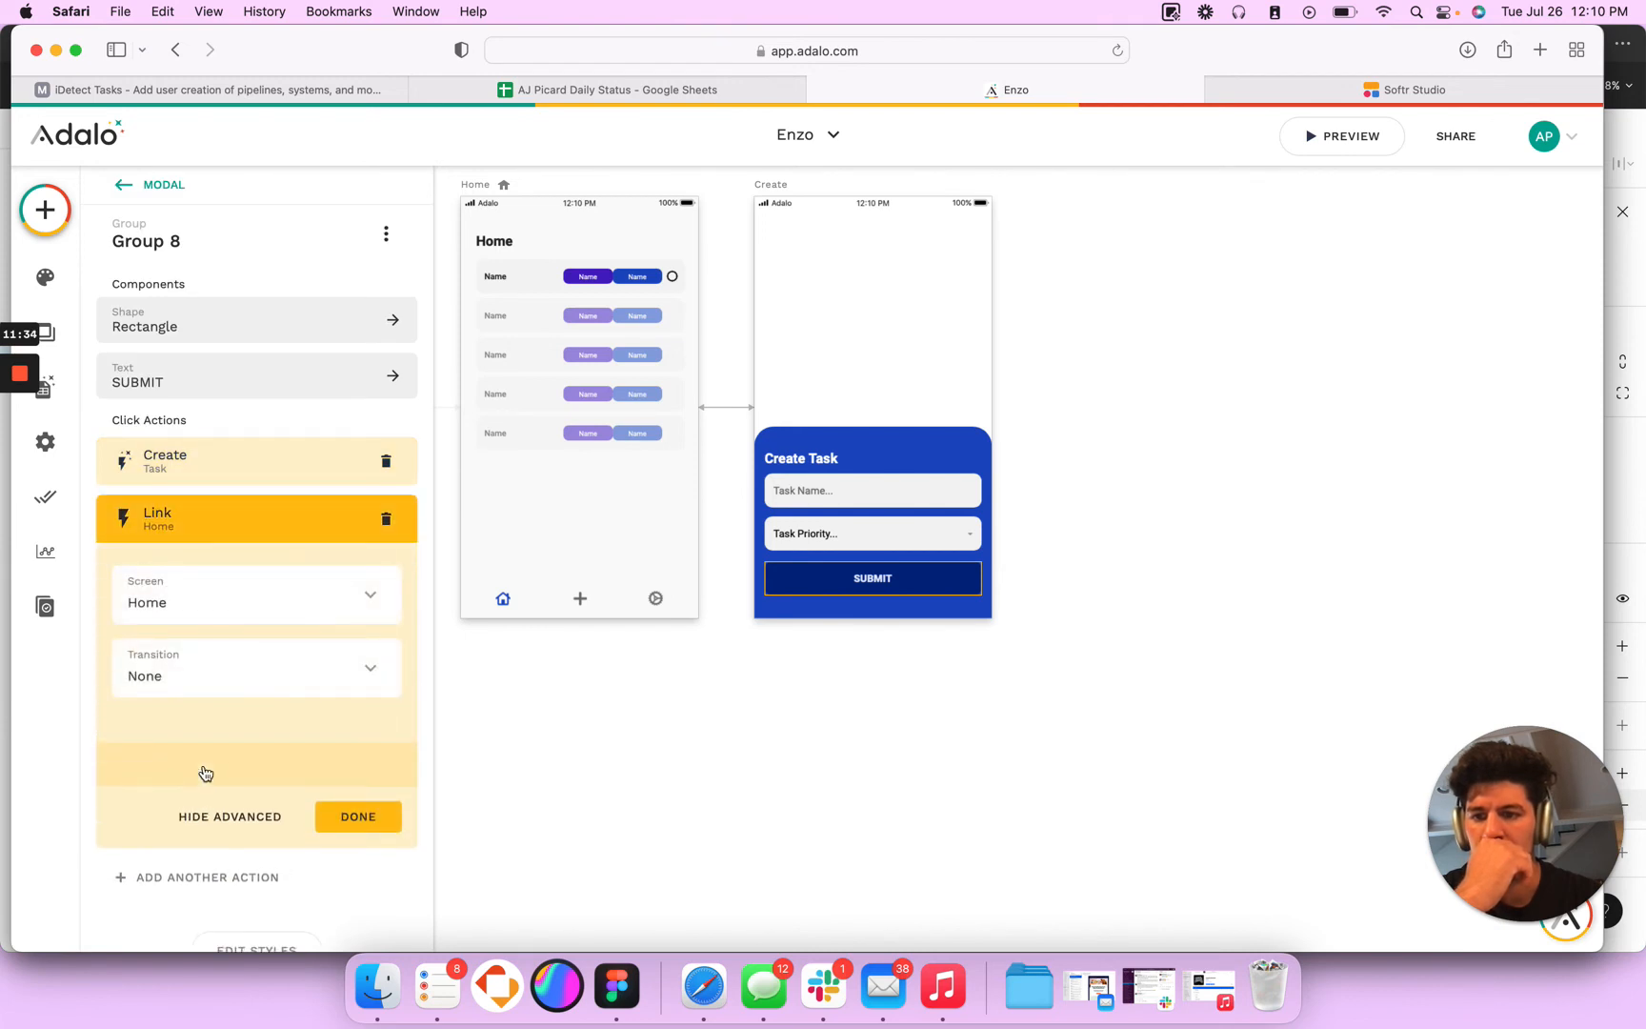
pyautogui.click(199, 825)
pyautogui.click(205, 659)
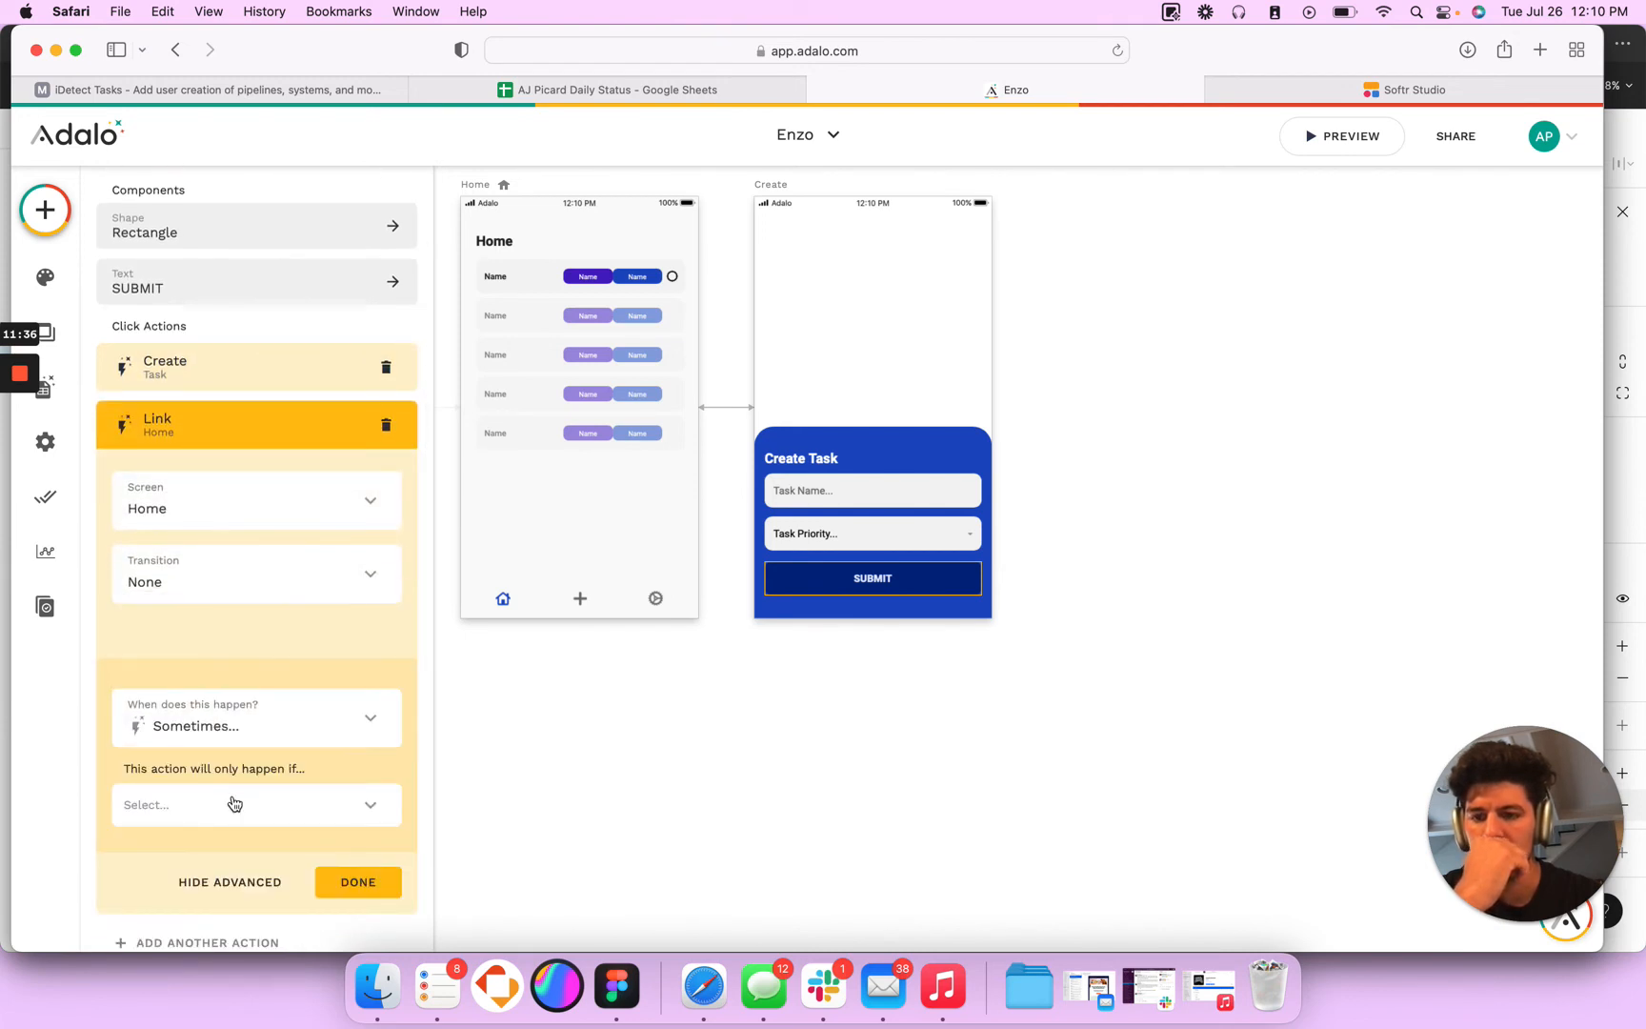
pyautogui.scroll(-1, 225, 781)
pyautogui.click(217, 750)
pyautogui.moveTo(265, 448)
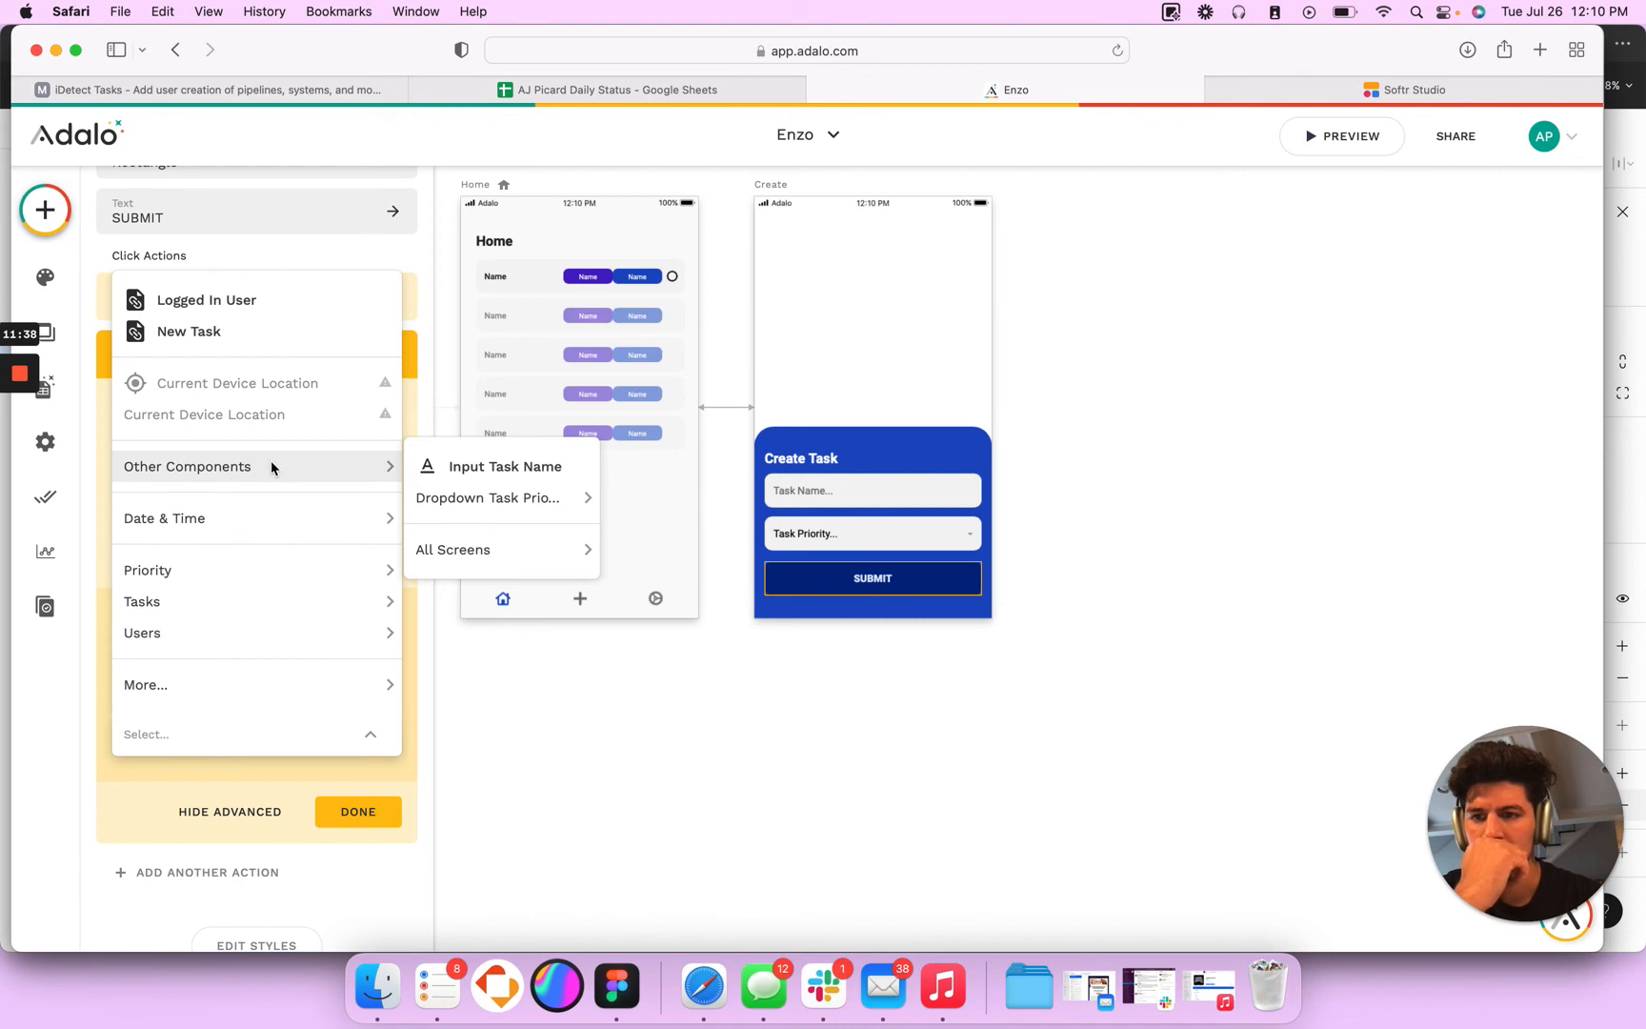
pyautogui.click(471, 467)
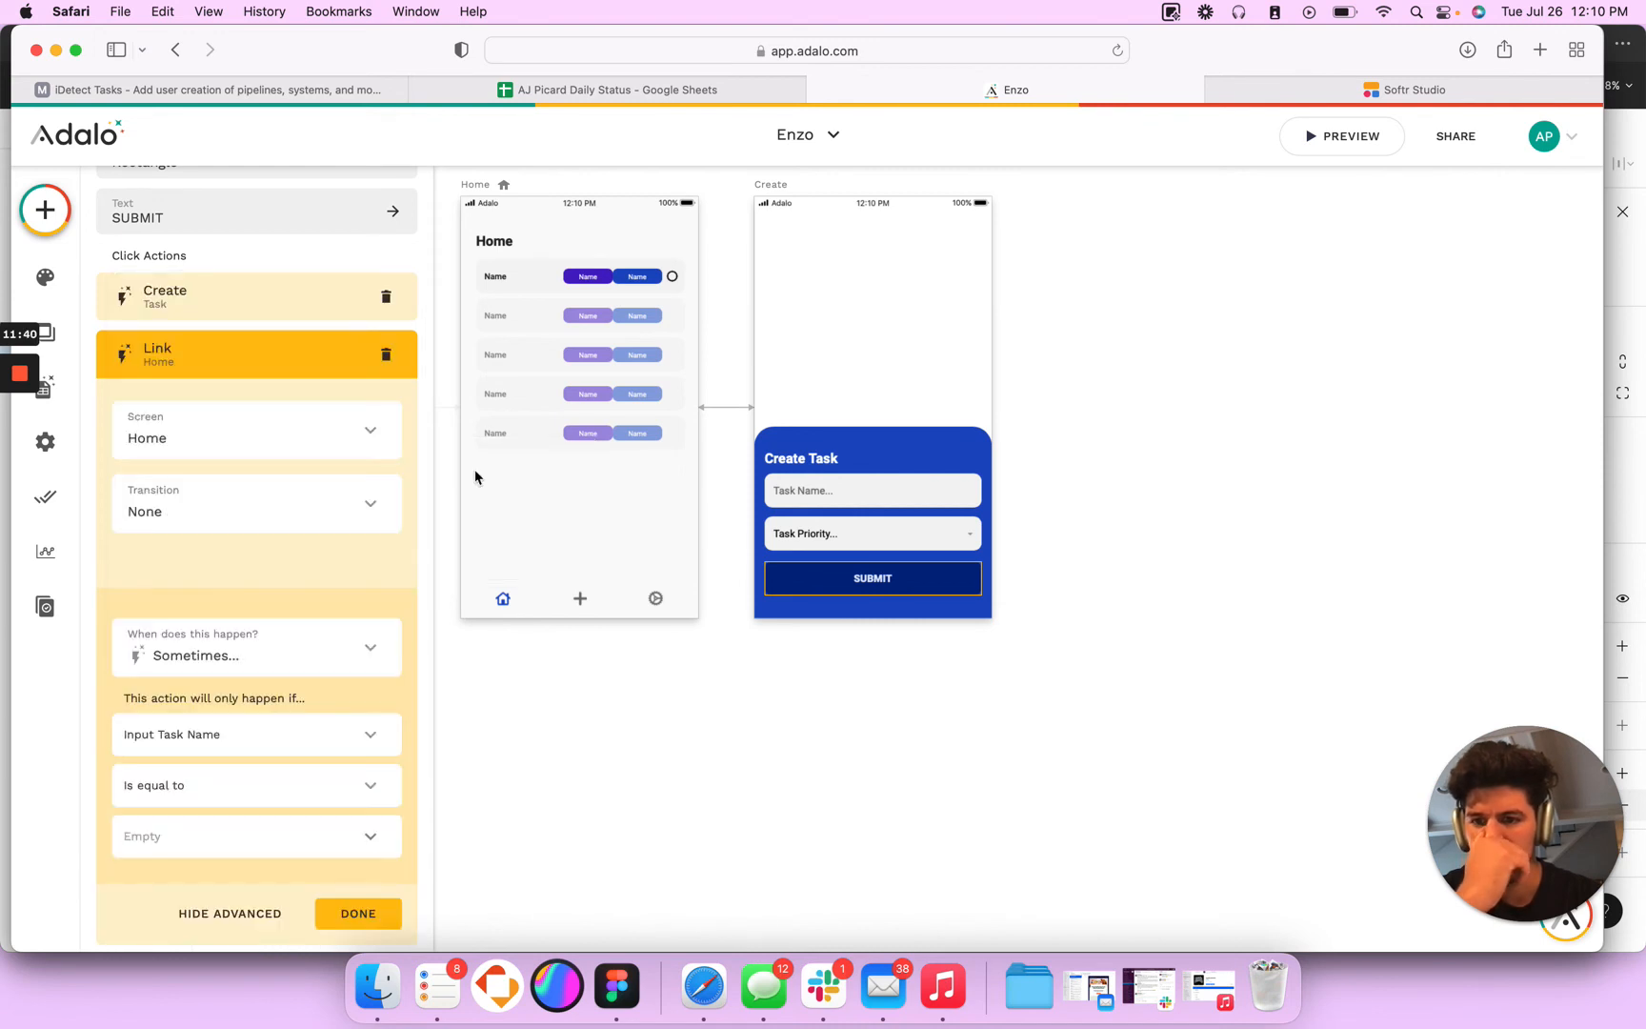
pyautogui.click(356, 794)
pyautogui.click(325, 704)
pyautogui.click(360, 914)
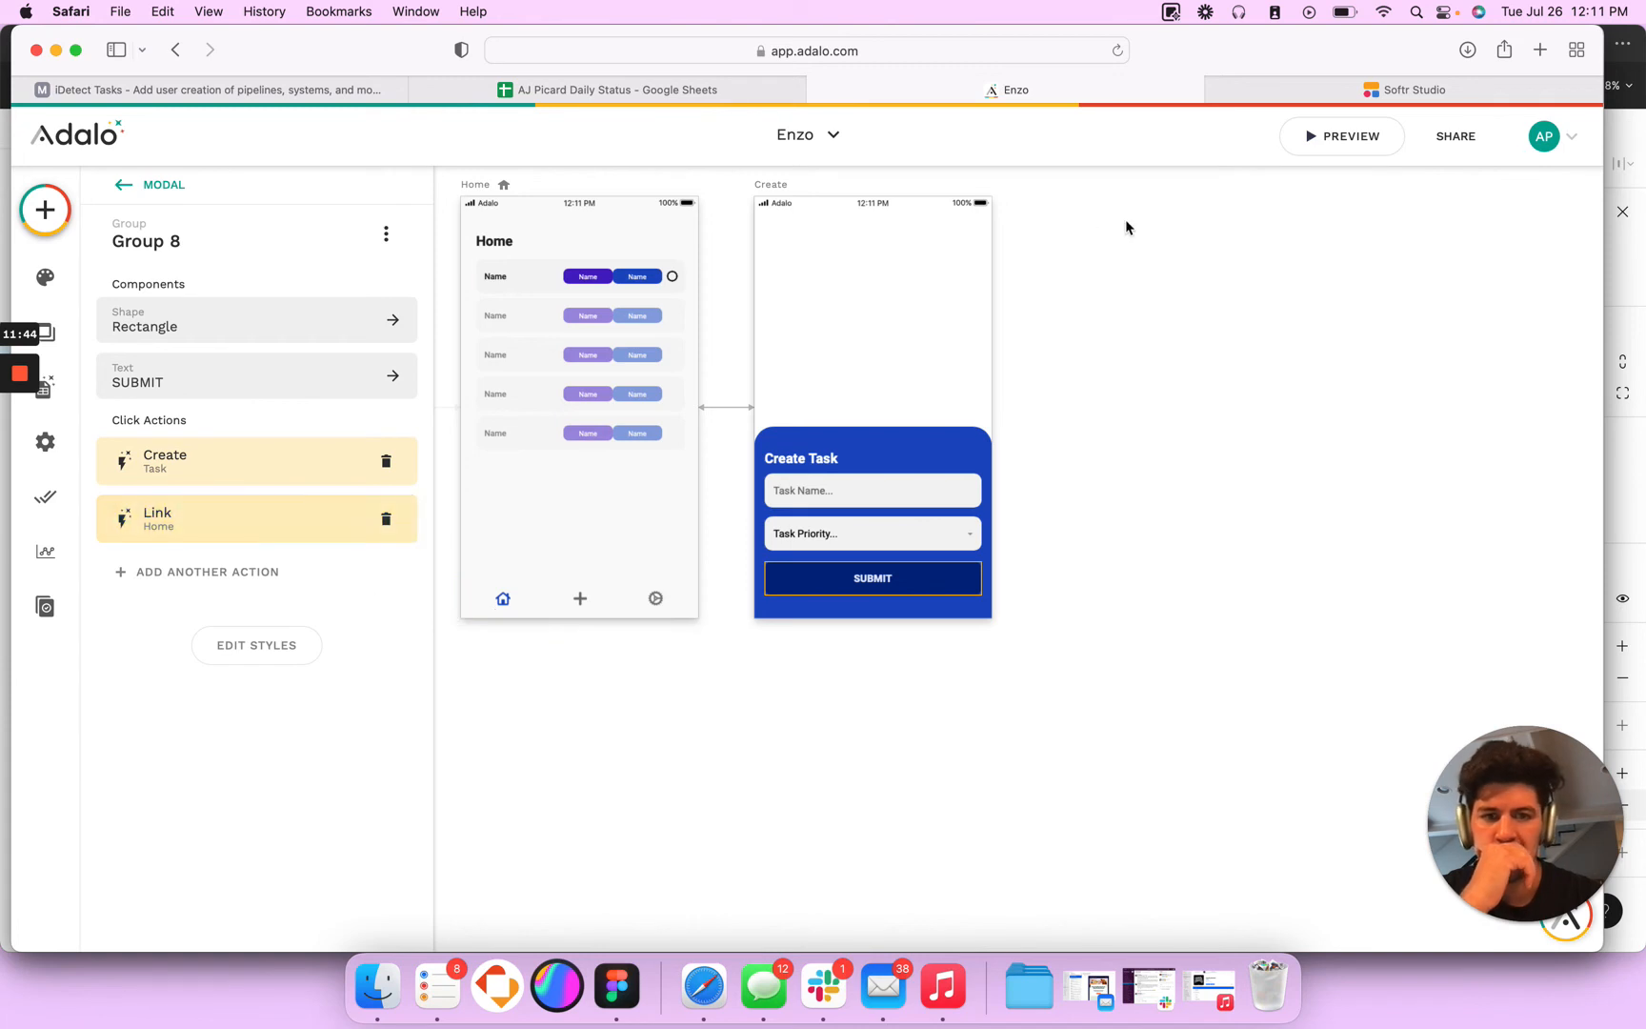
# - Preview the app and try submitting the Create Task modal with the task name left blank
pyautogui.click(1343, 137)
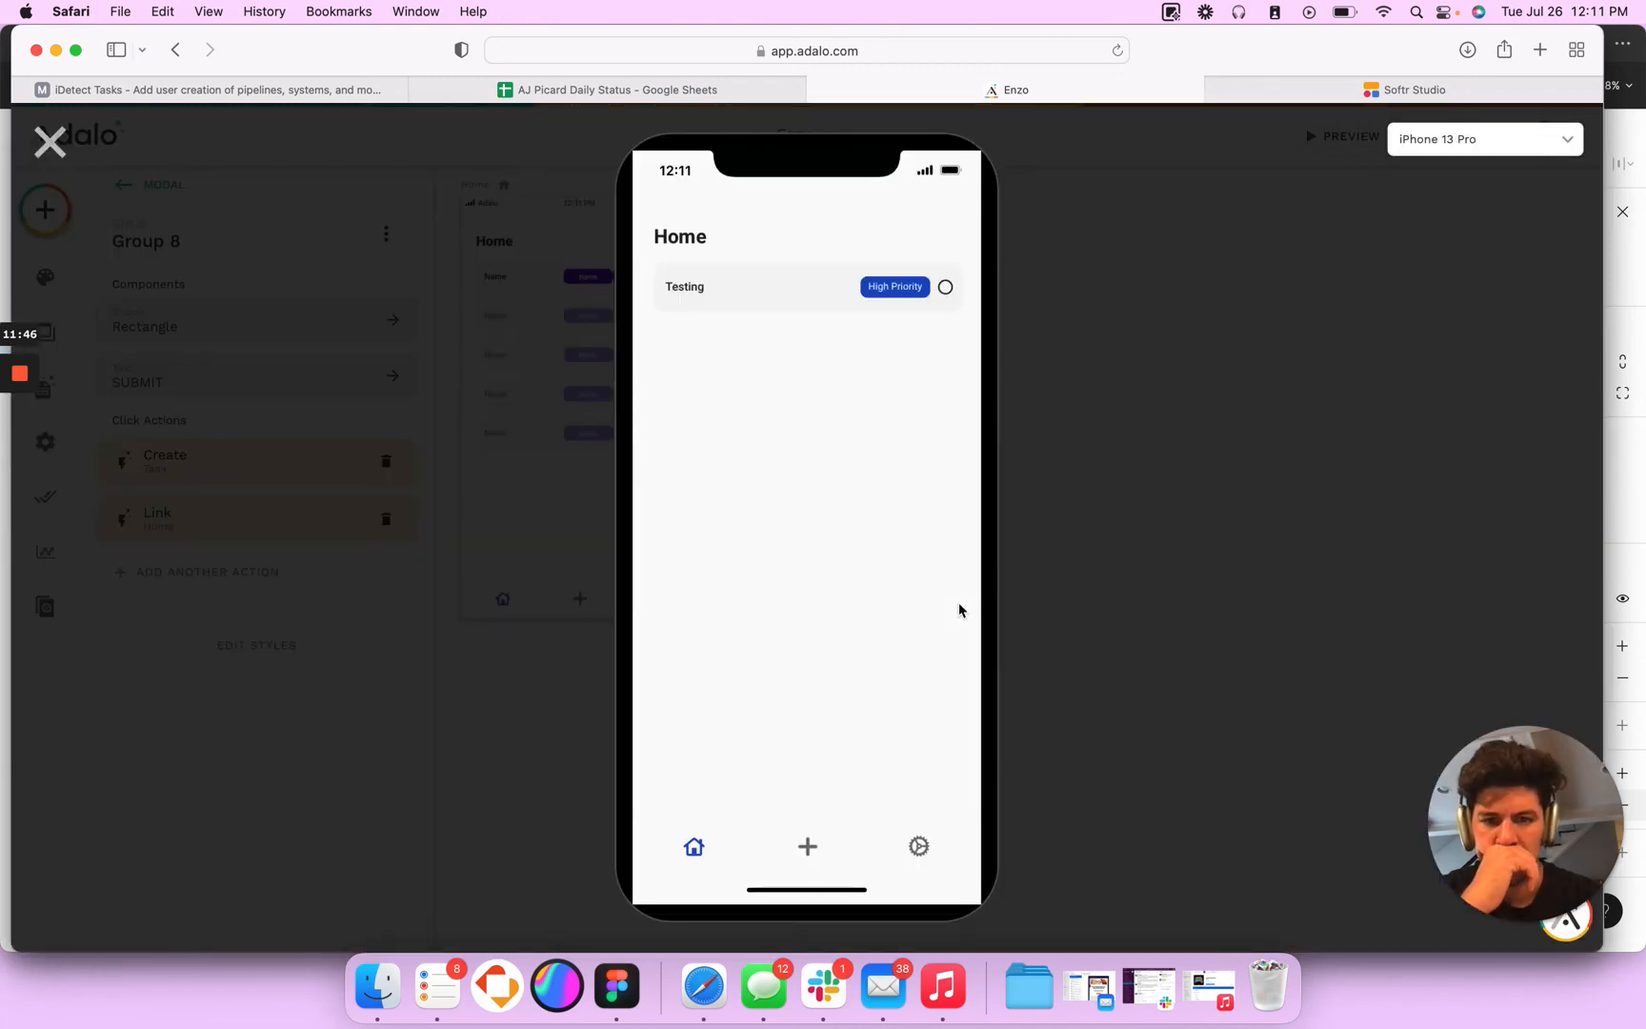
pyautogui.click(807, 848)
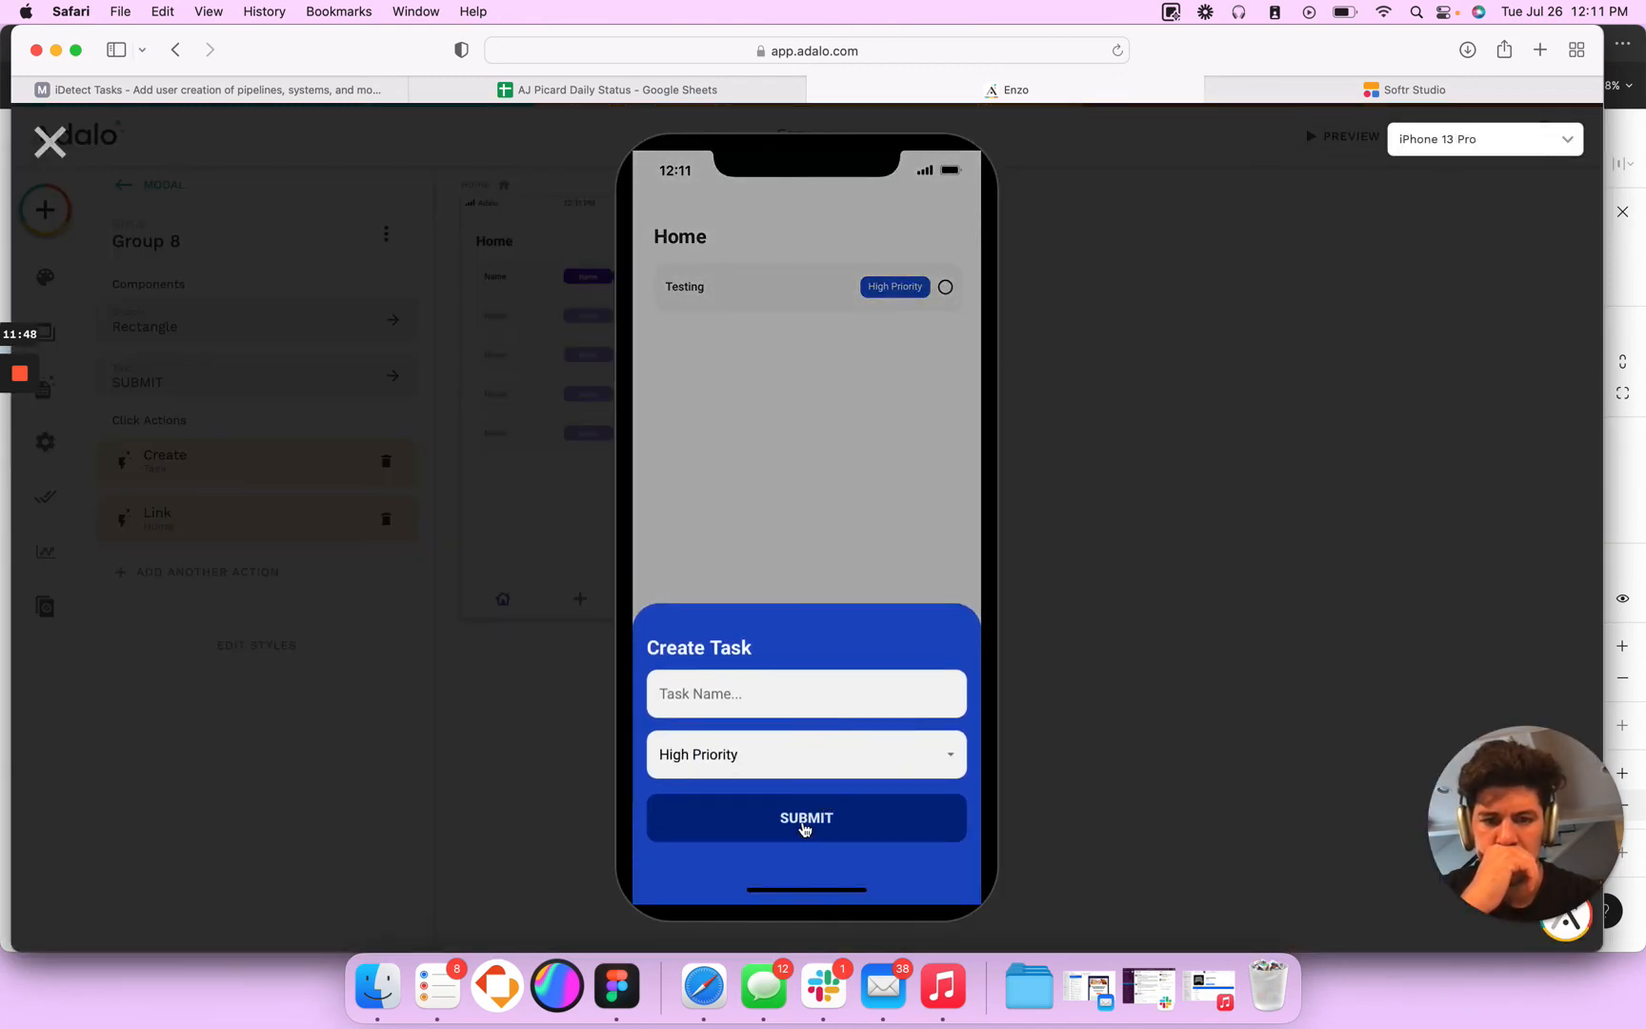
pyautogui.click(805, 829)
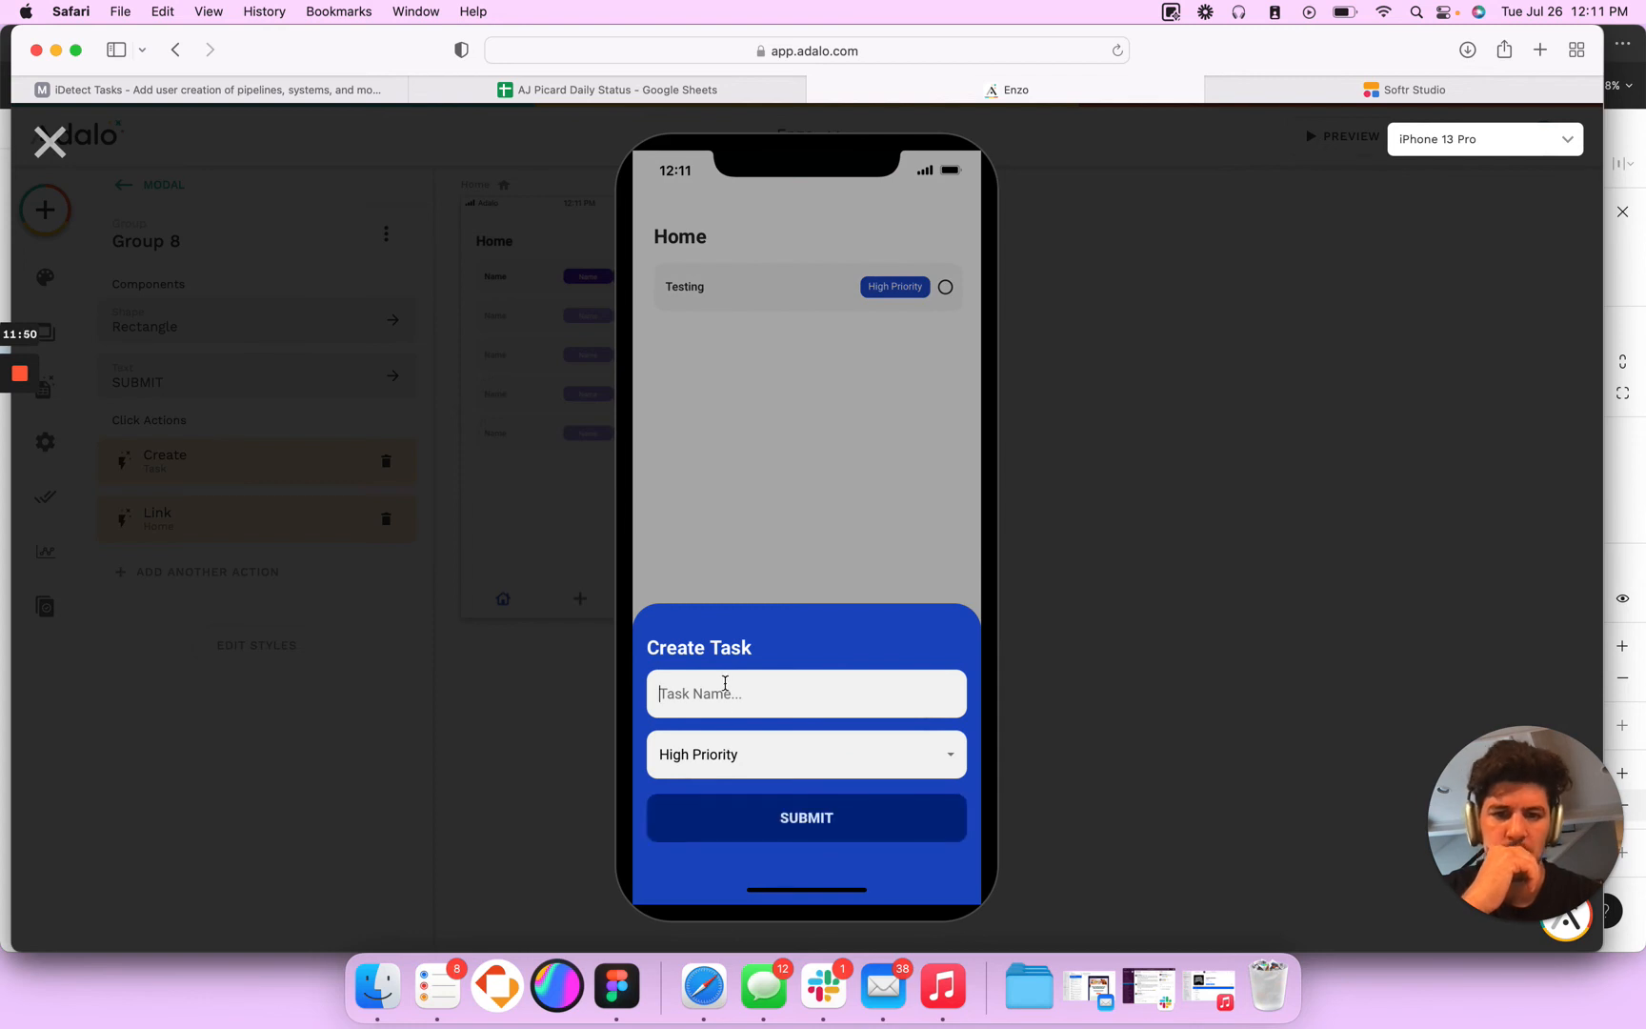
# - Submit a High Priority task named Test in the previewed Create Task modal, and close the preview
pyautogui.write('Test')
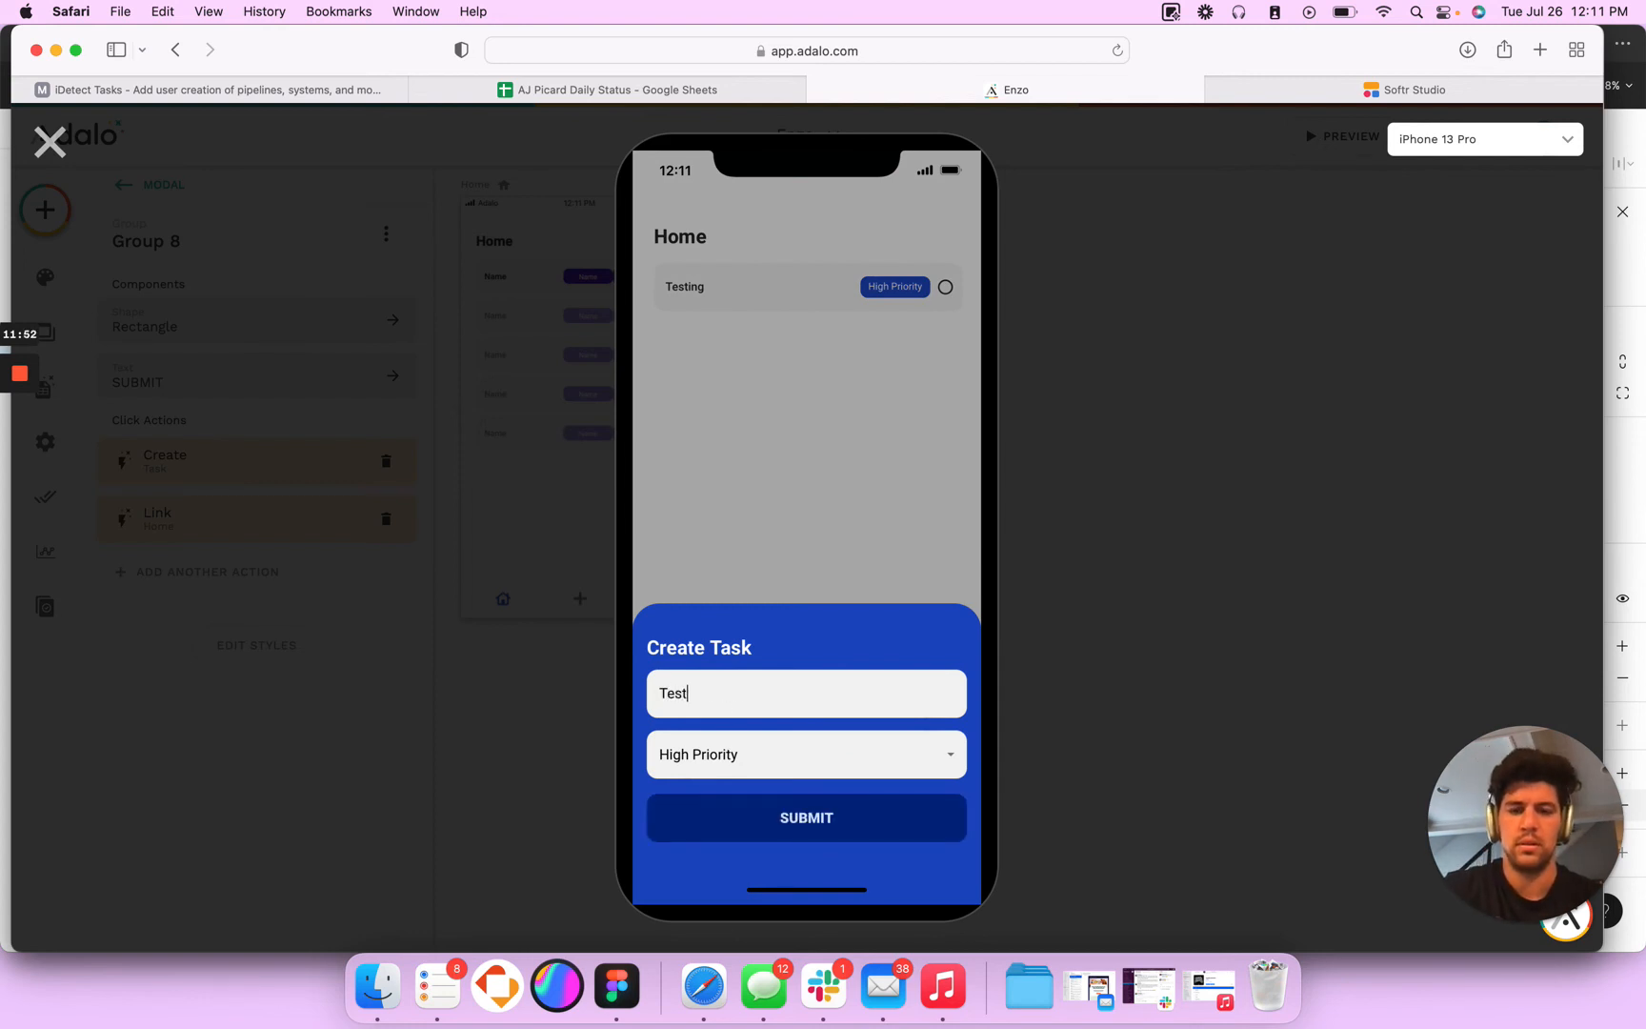
pyautogui.click(792, 829)
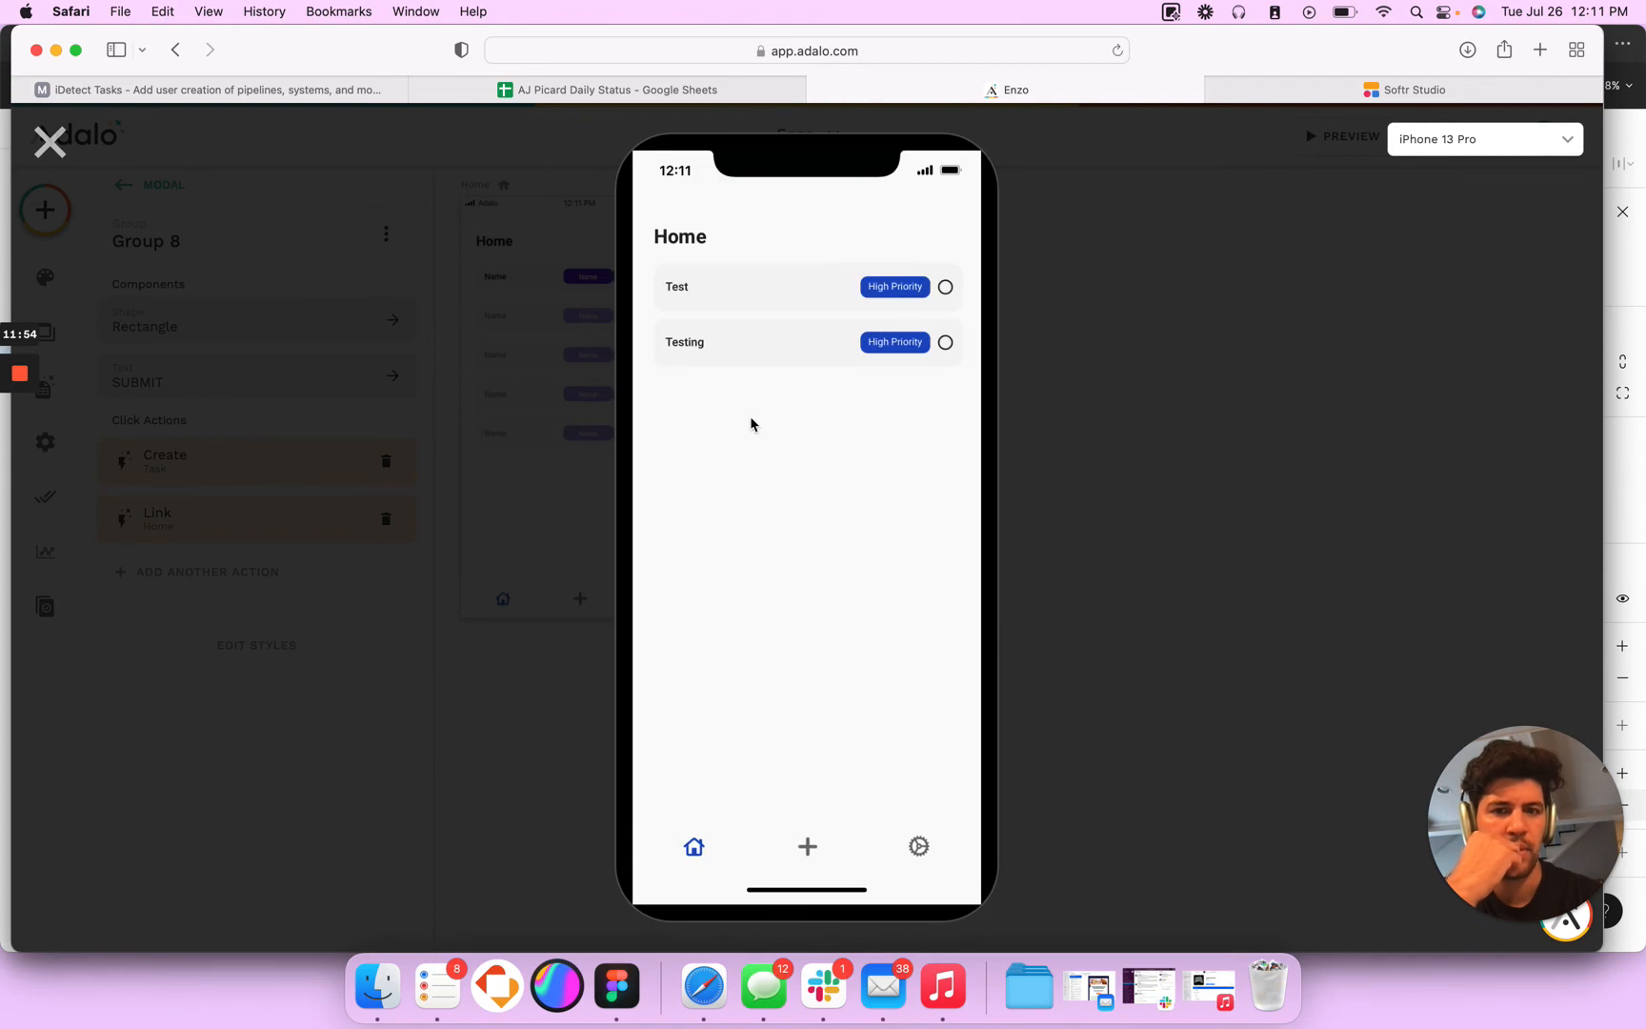
pyautogui.click(49, 143)
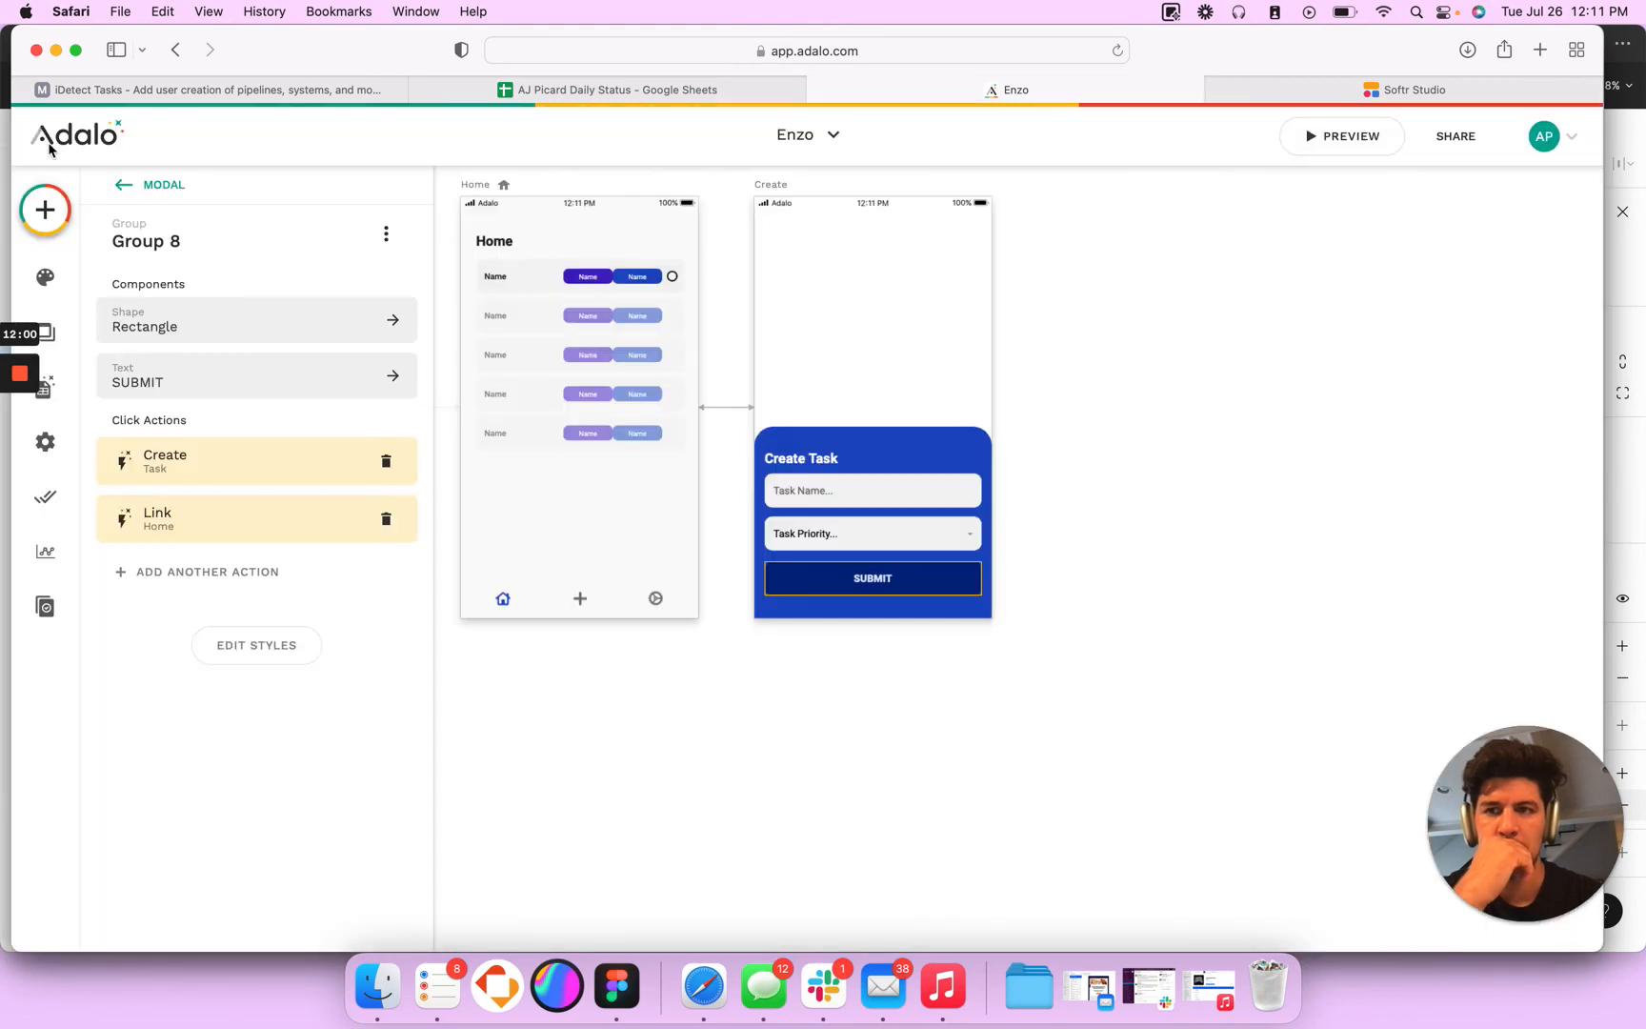
# - View the database collections, preview the app, and go from Home through the Login screen to Sign Up
pyautogui.click(45, 389)
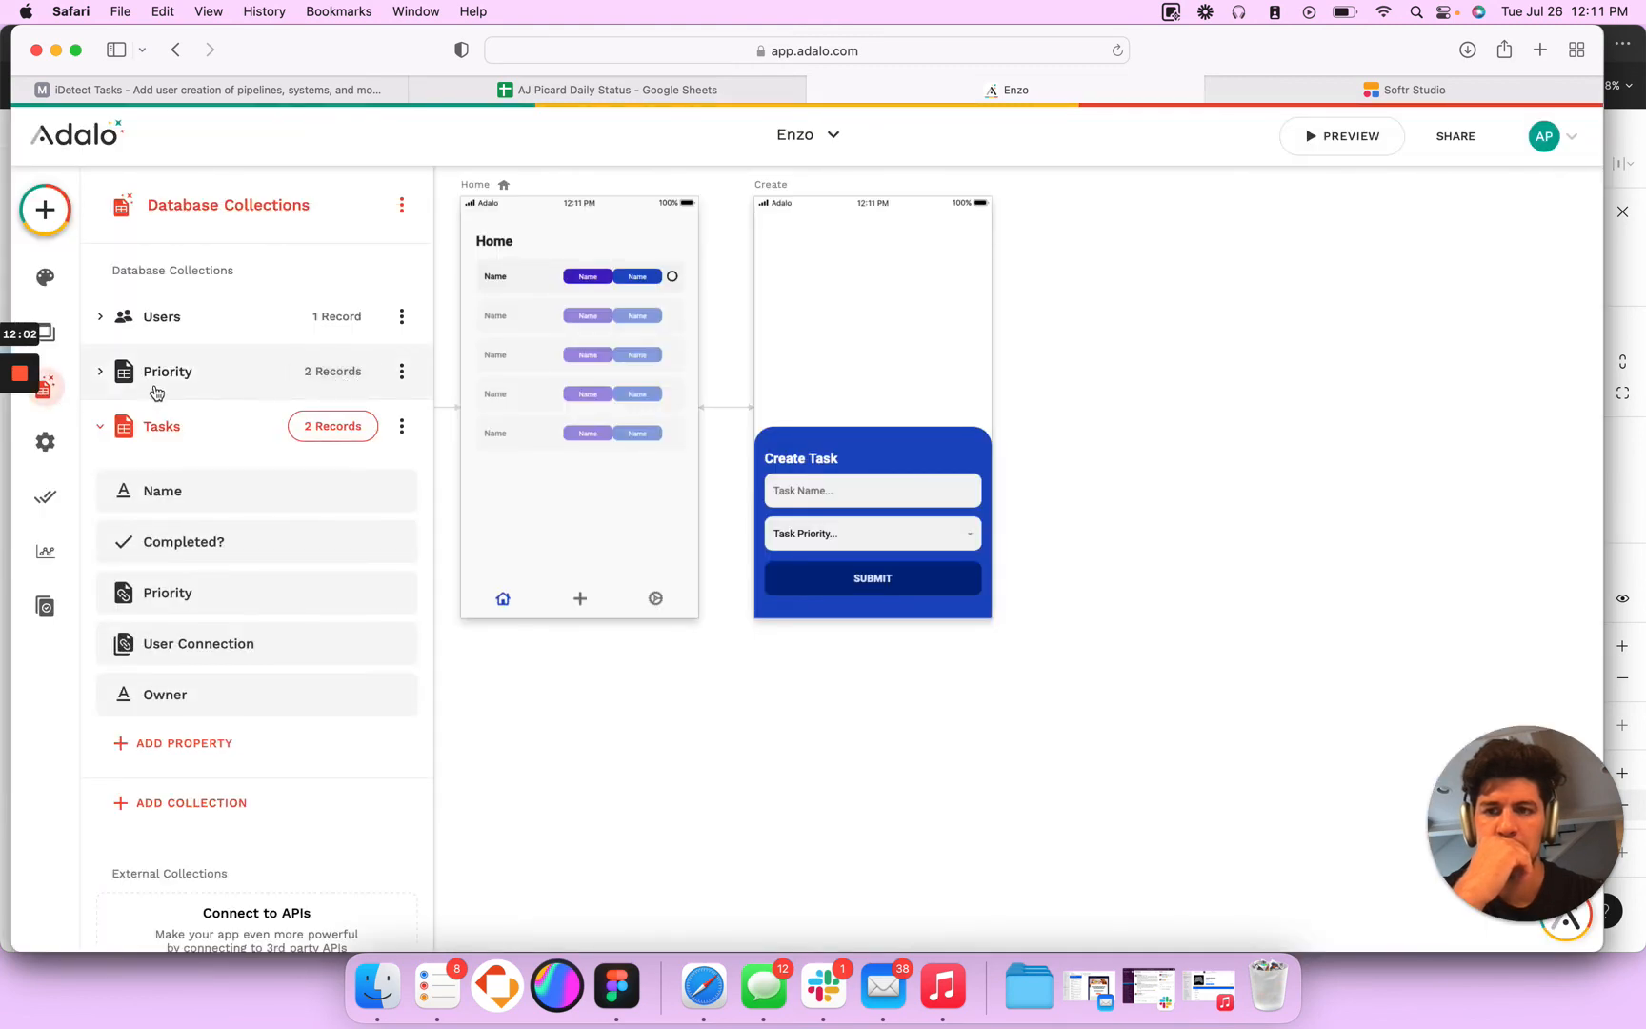
pyautogui.click(1341, 135)
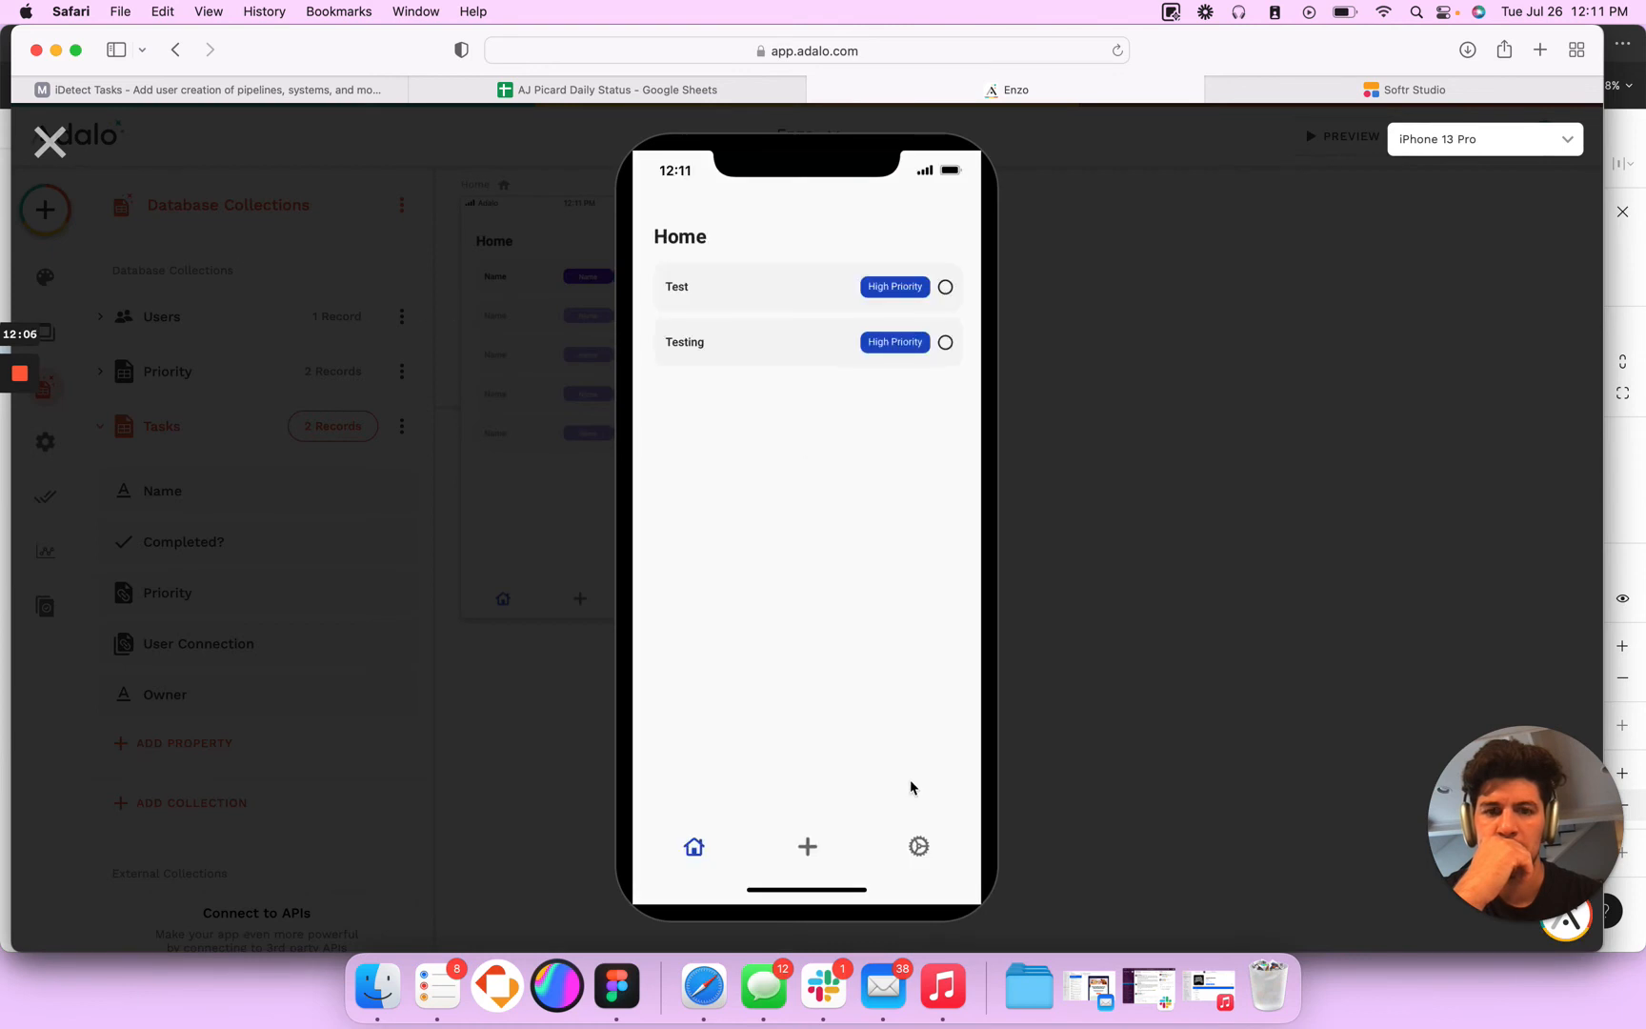
pyautogui.click(920, 846)
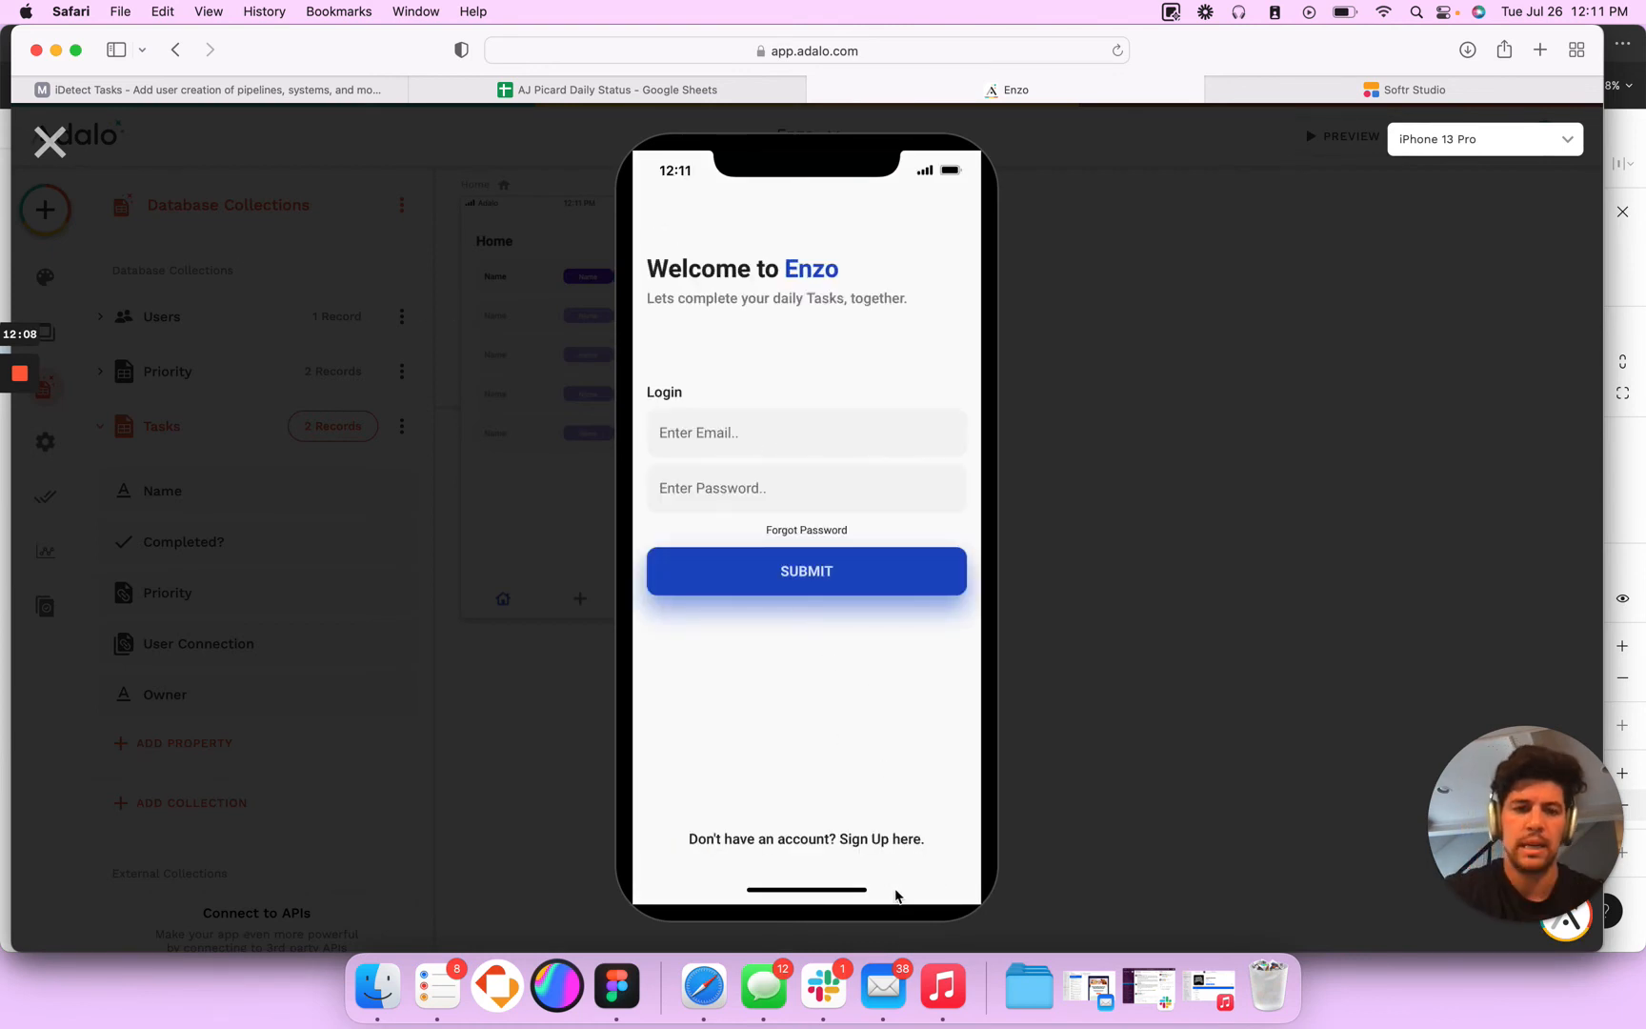
pyautogui.click(886, 839)
# - Sign up a second user with an email, full name and password, close the preview, and decline updating the saved password
pyautogui.click(709, 381)
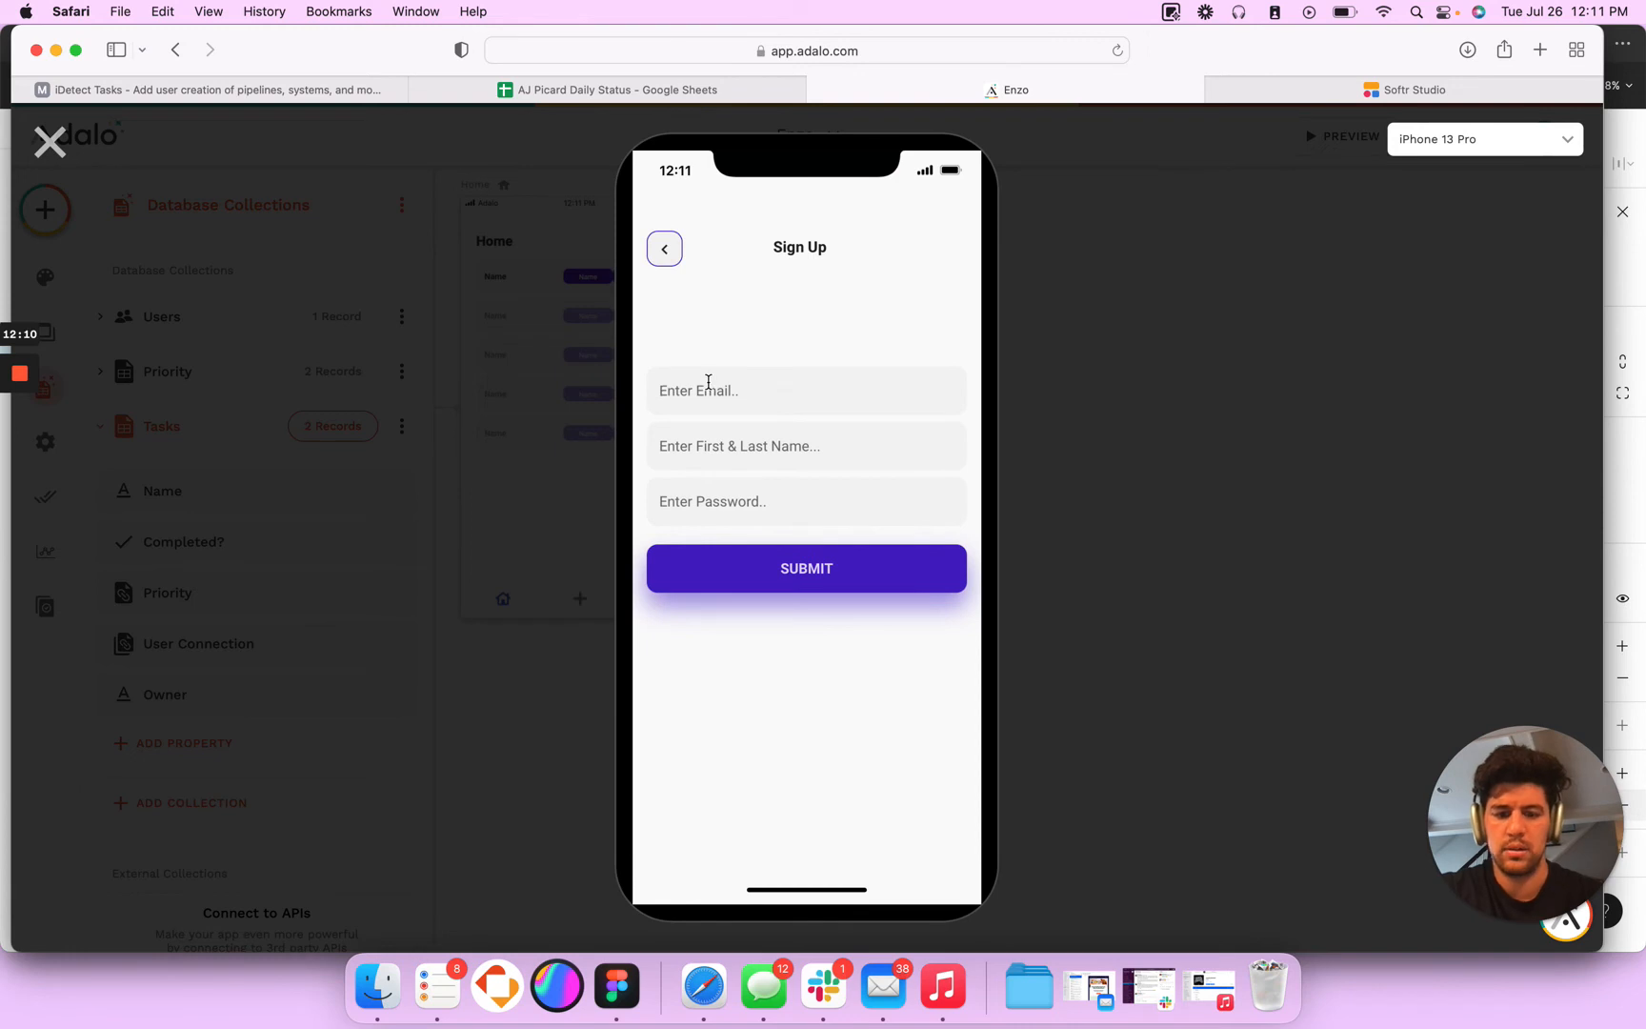
pyautogui.write('aj@aj')
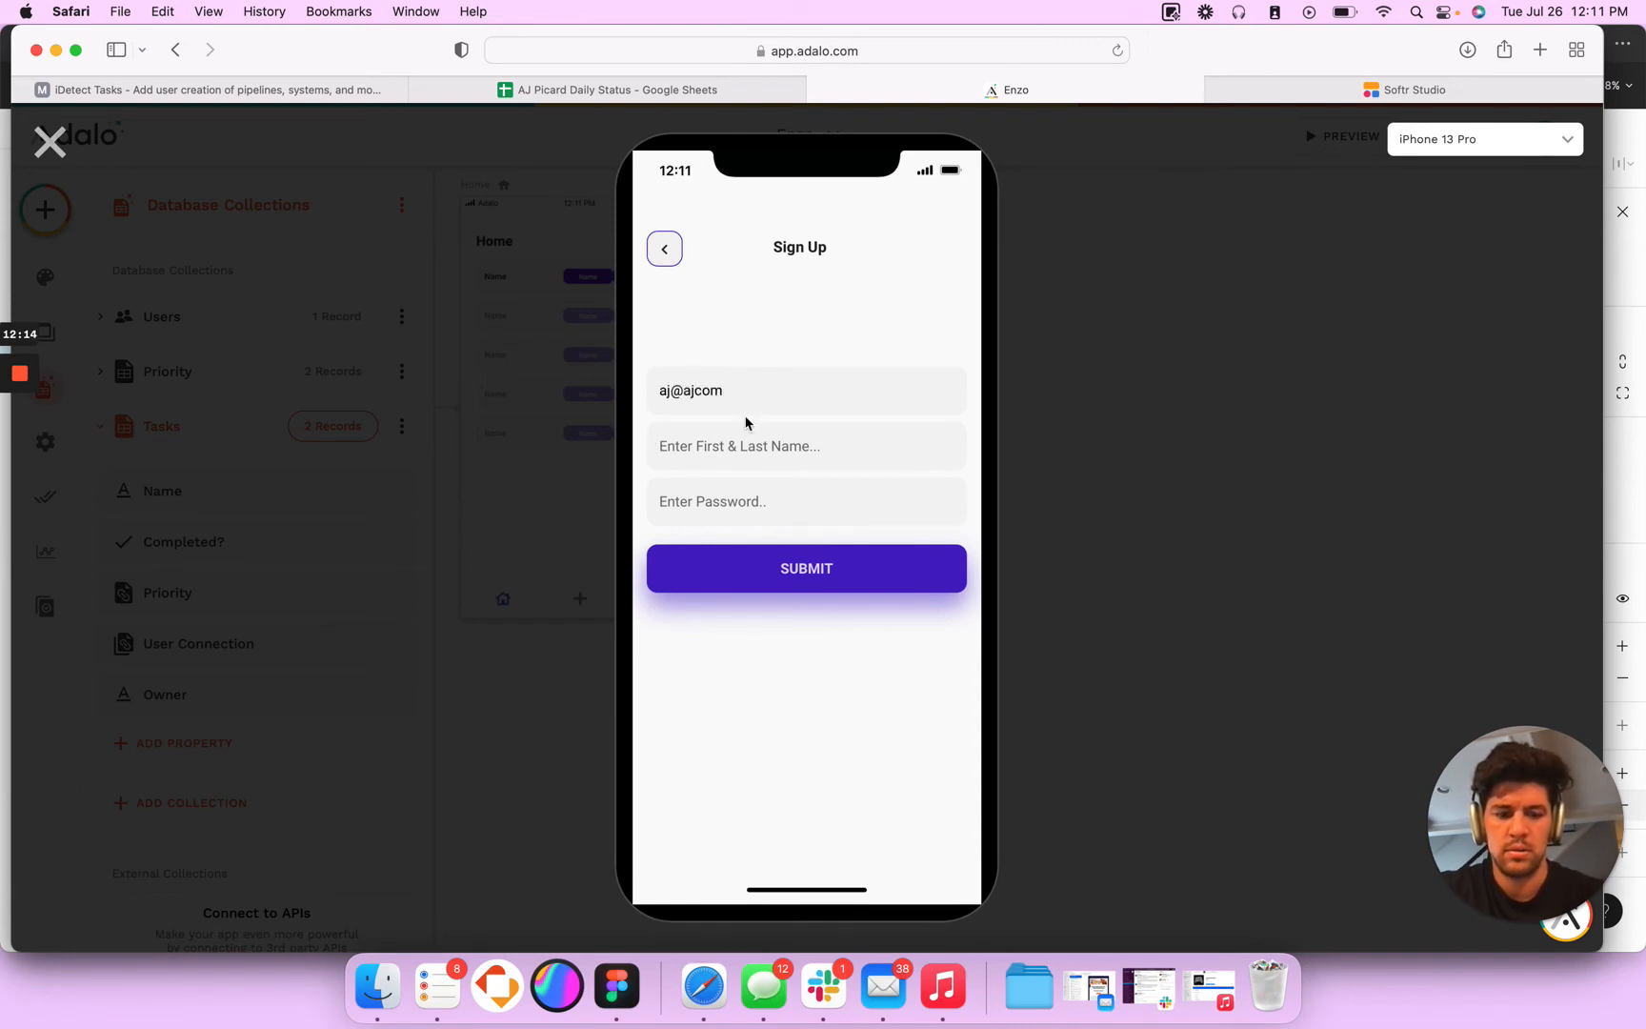
pyautogui.write('.')
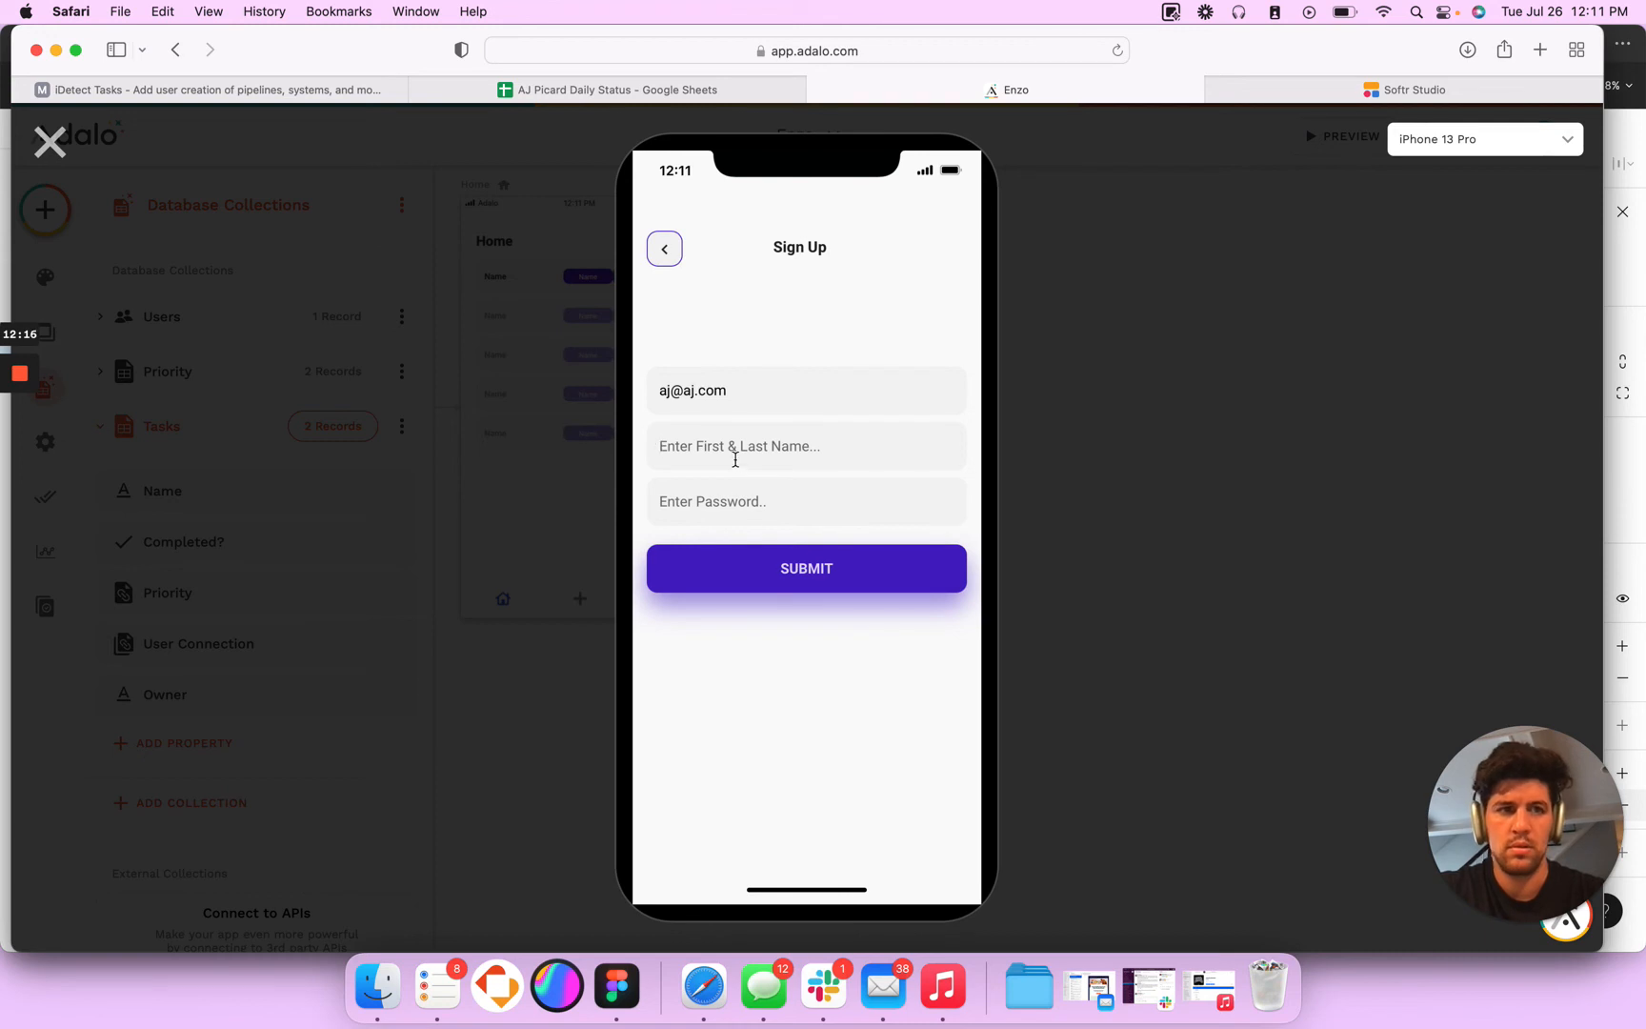
pyautogui.click(736, 459)
pyautogui.write('aj p')
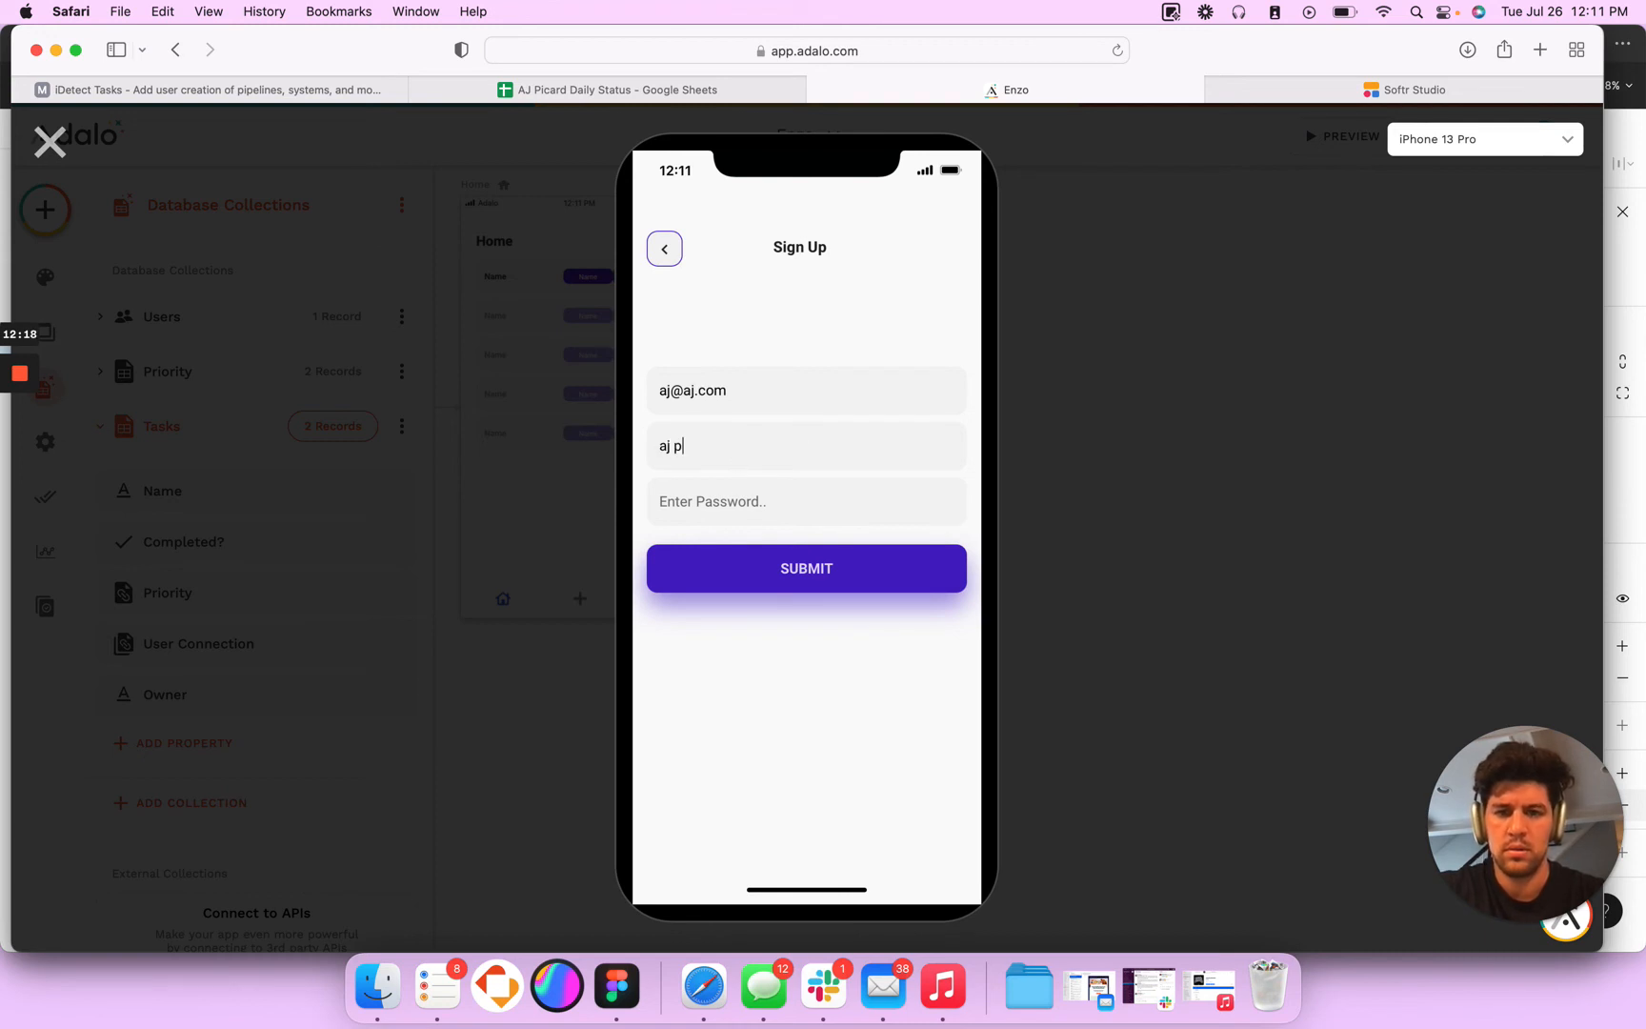
pyautogui.press('Tab')
pyautogui.write('••')
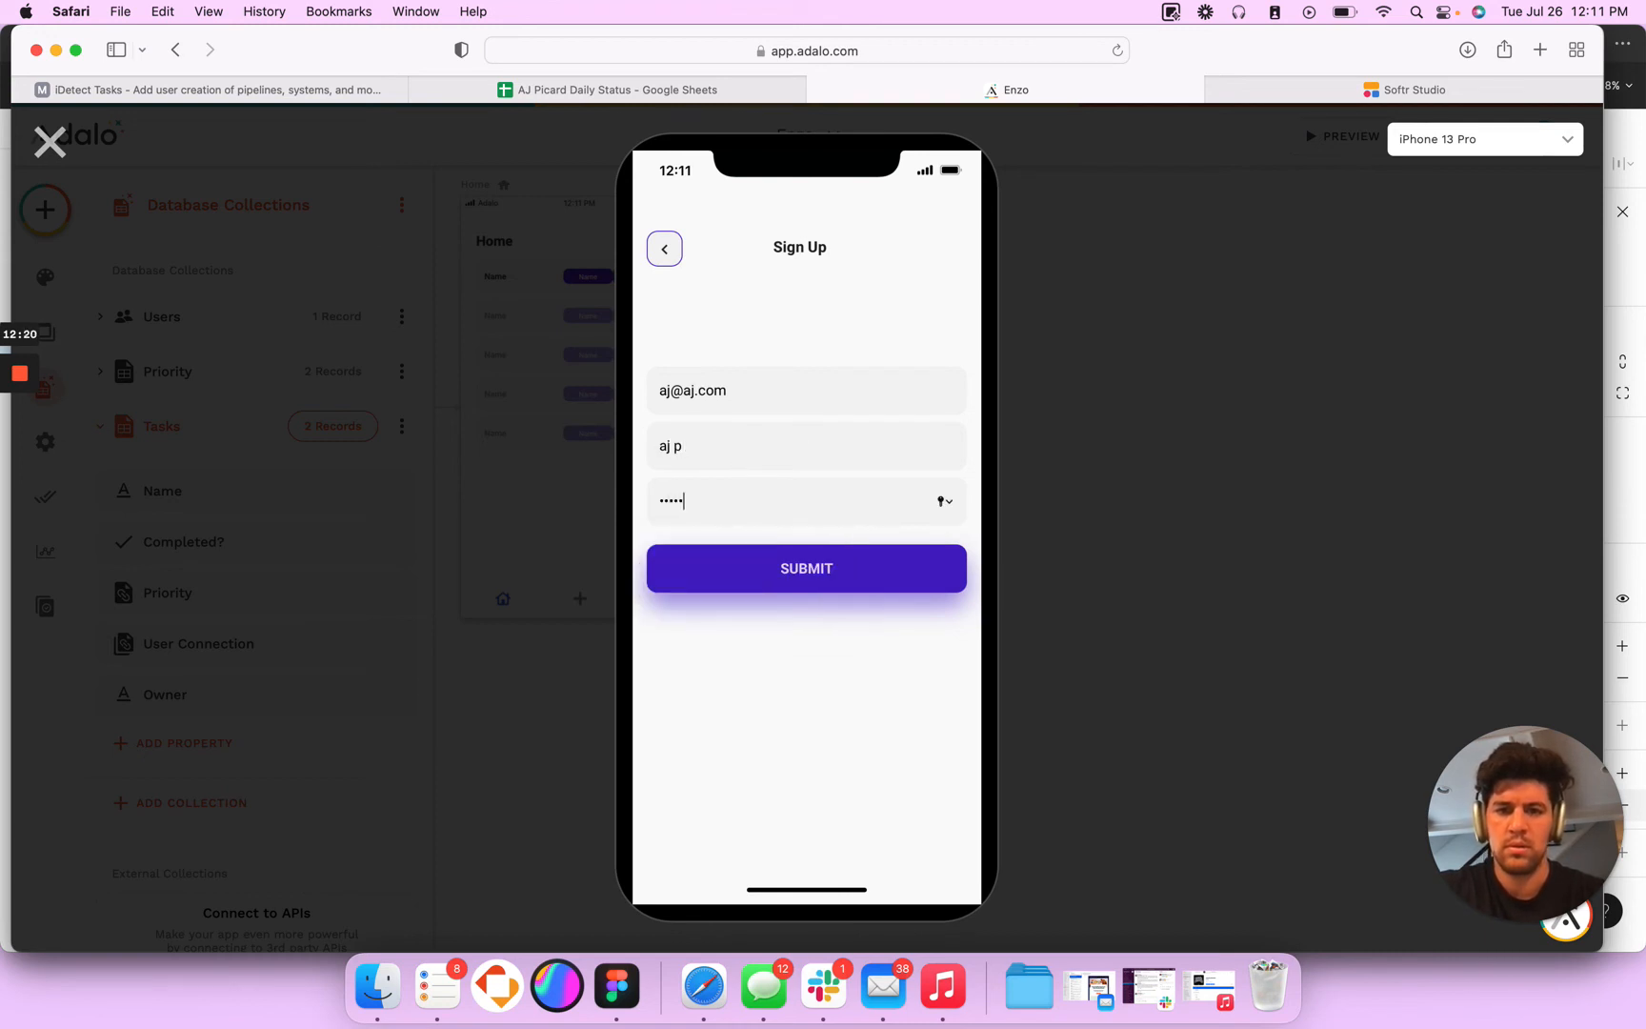
pyautogui.click(810, 551)
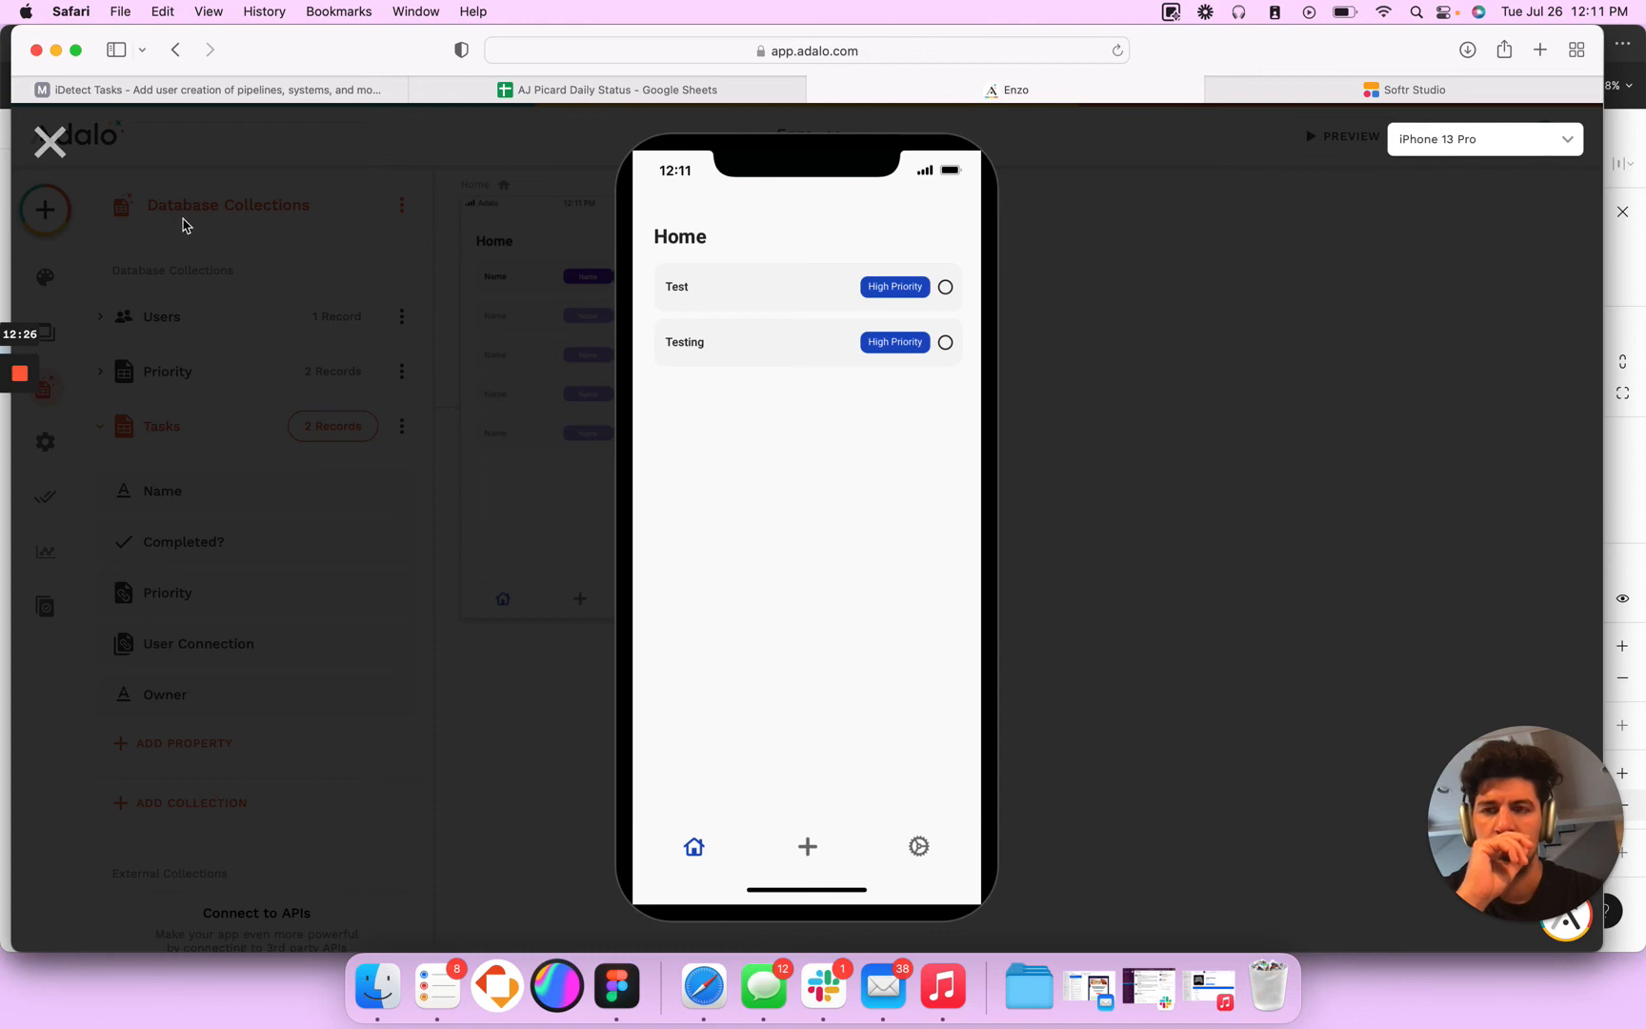
pyautogui.click(49, 143)
pyautogui.click(805, 561)
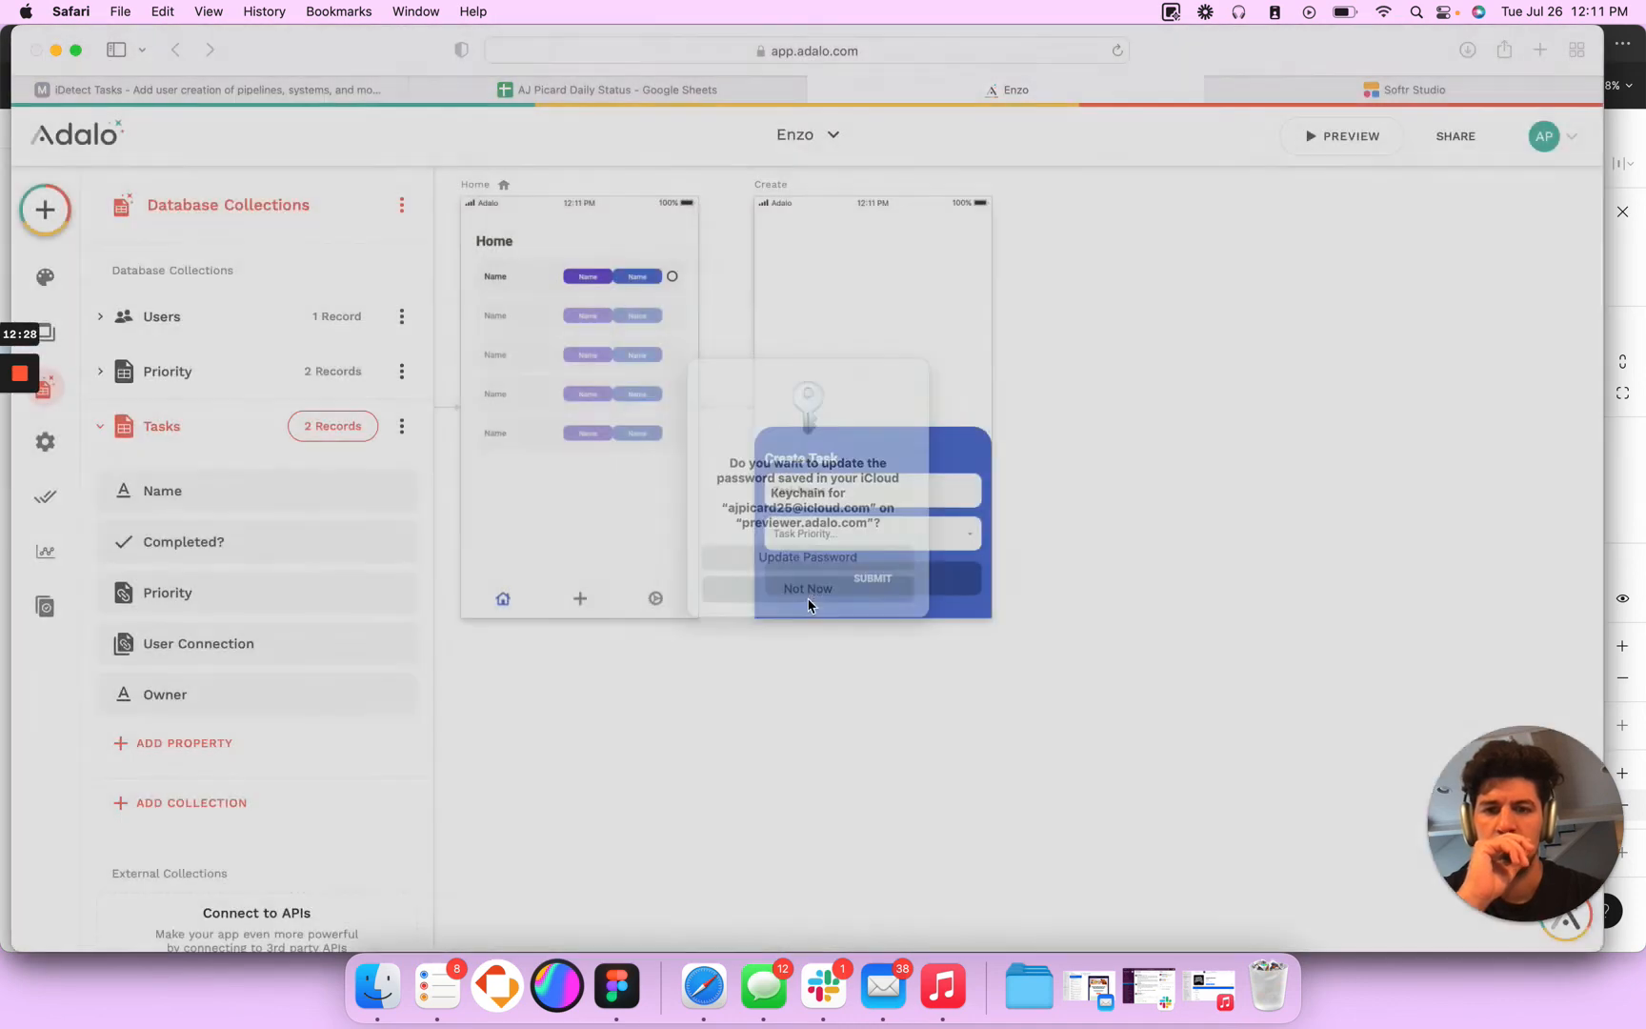
# - Close the app preview and look up the Tasks collection in the database
pyautogui.click(629, 340)
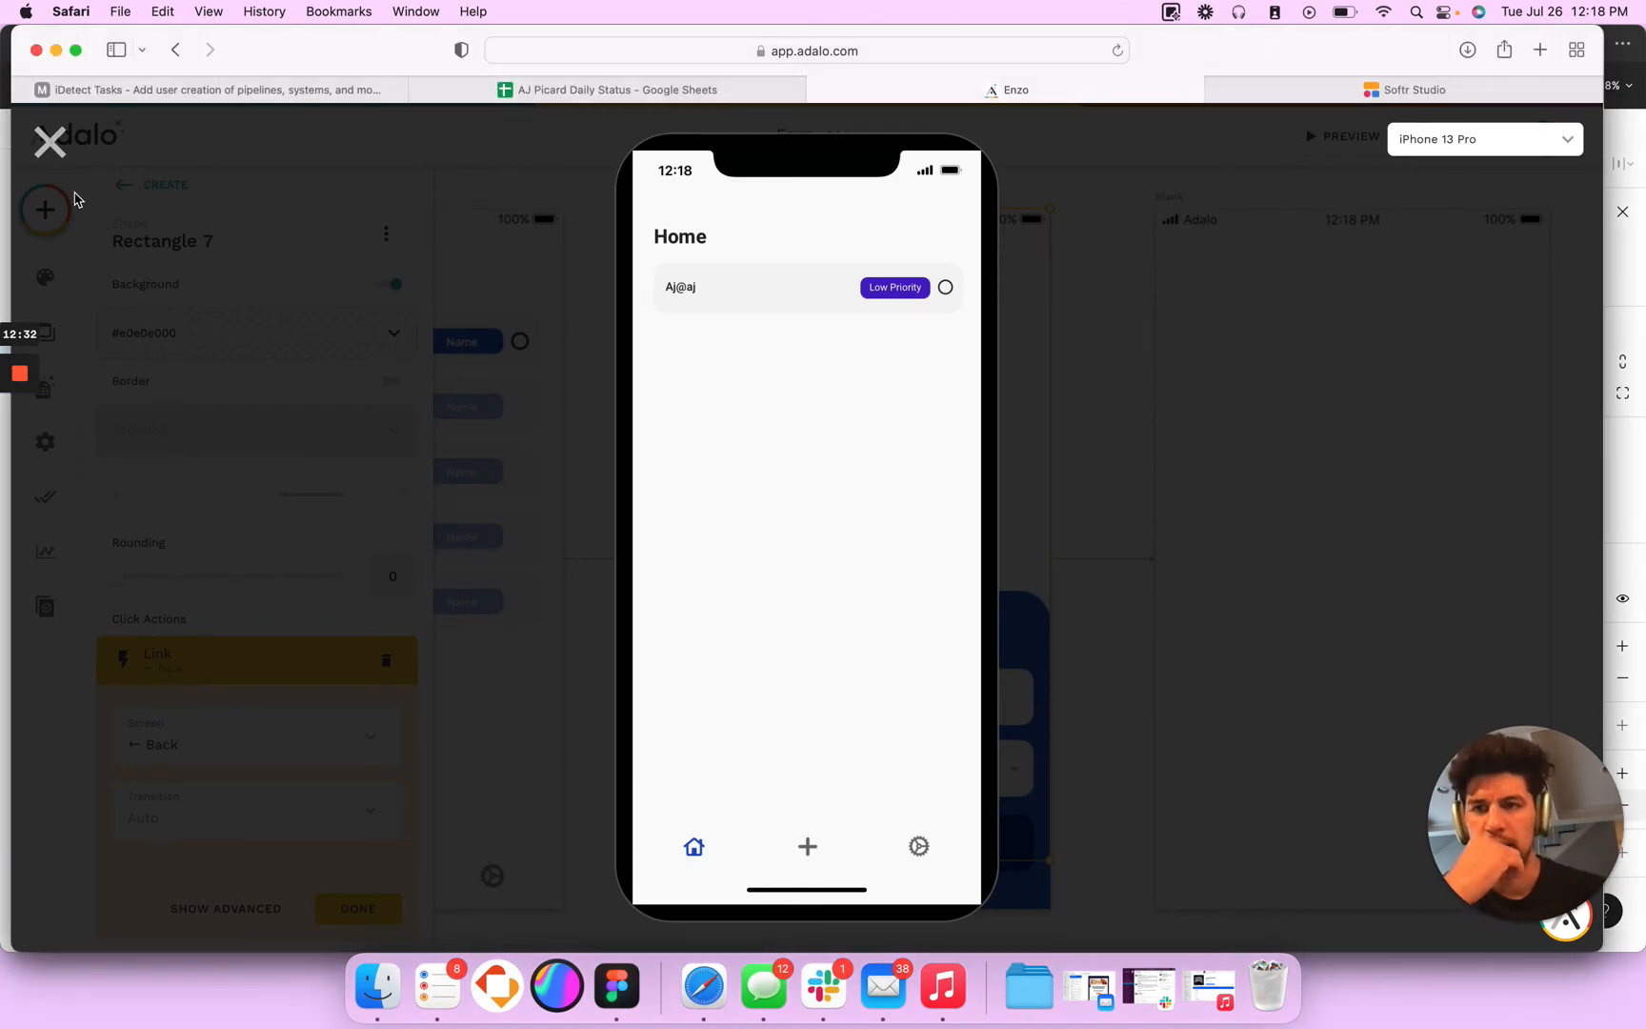
pyautogui.click(50, 143)
pyautogui.click(829, 621)
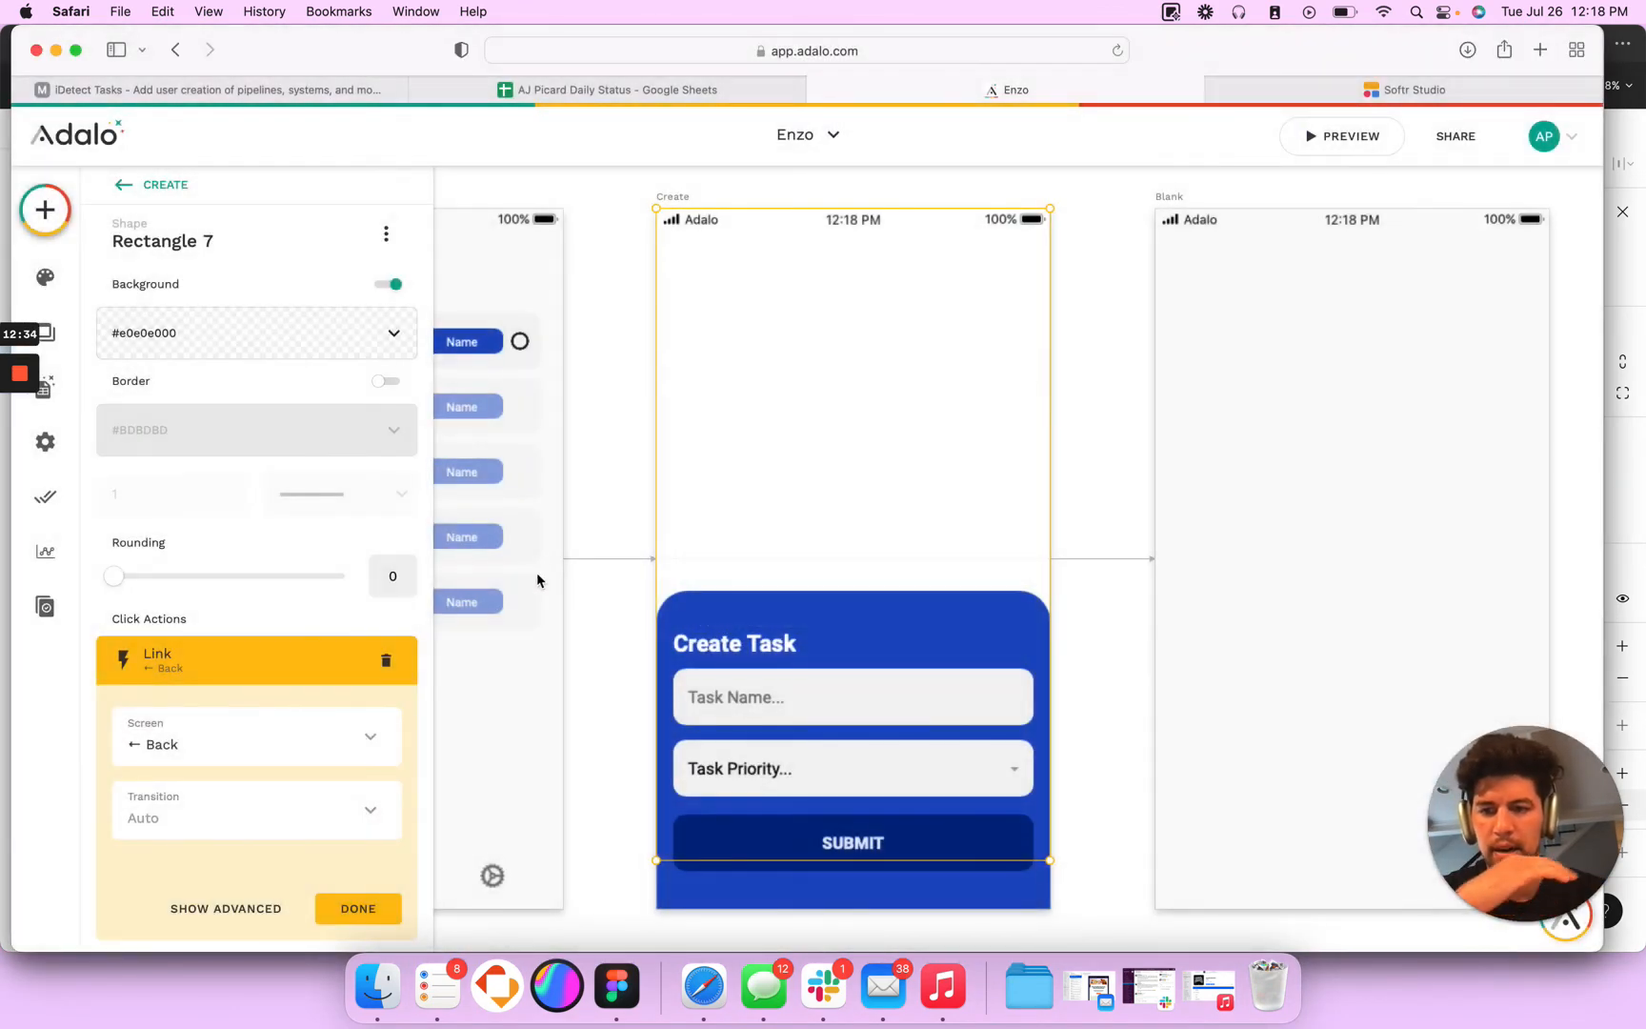
pyautogui.click(46, 390)
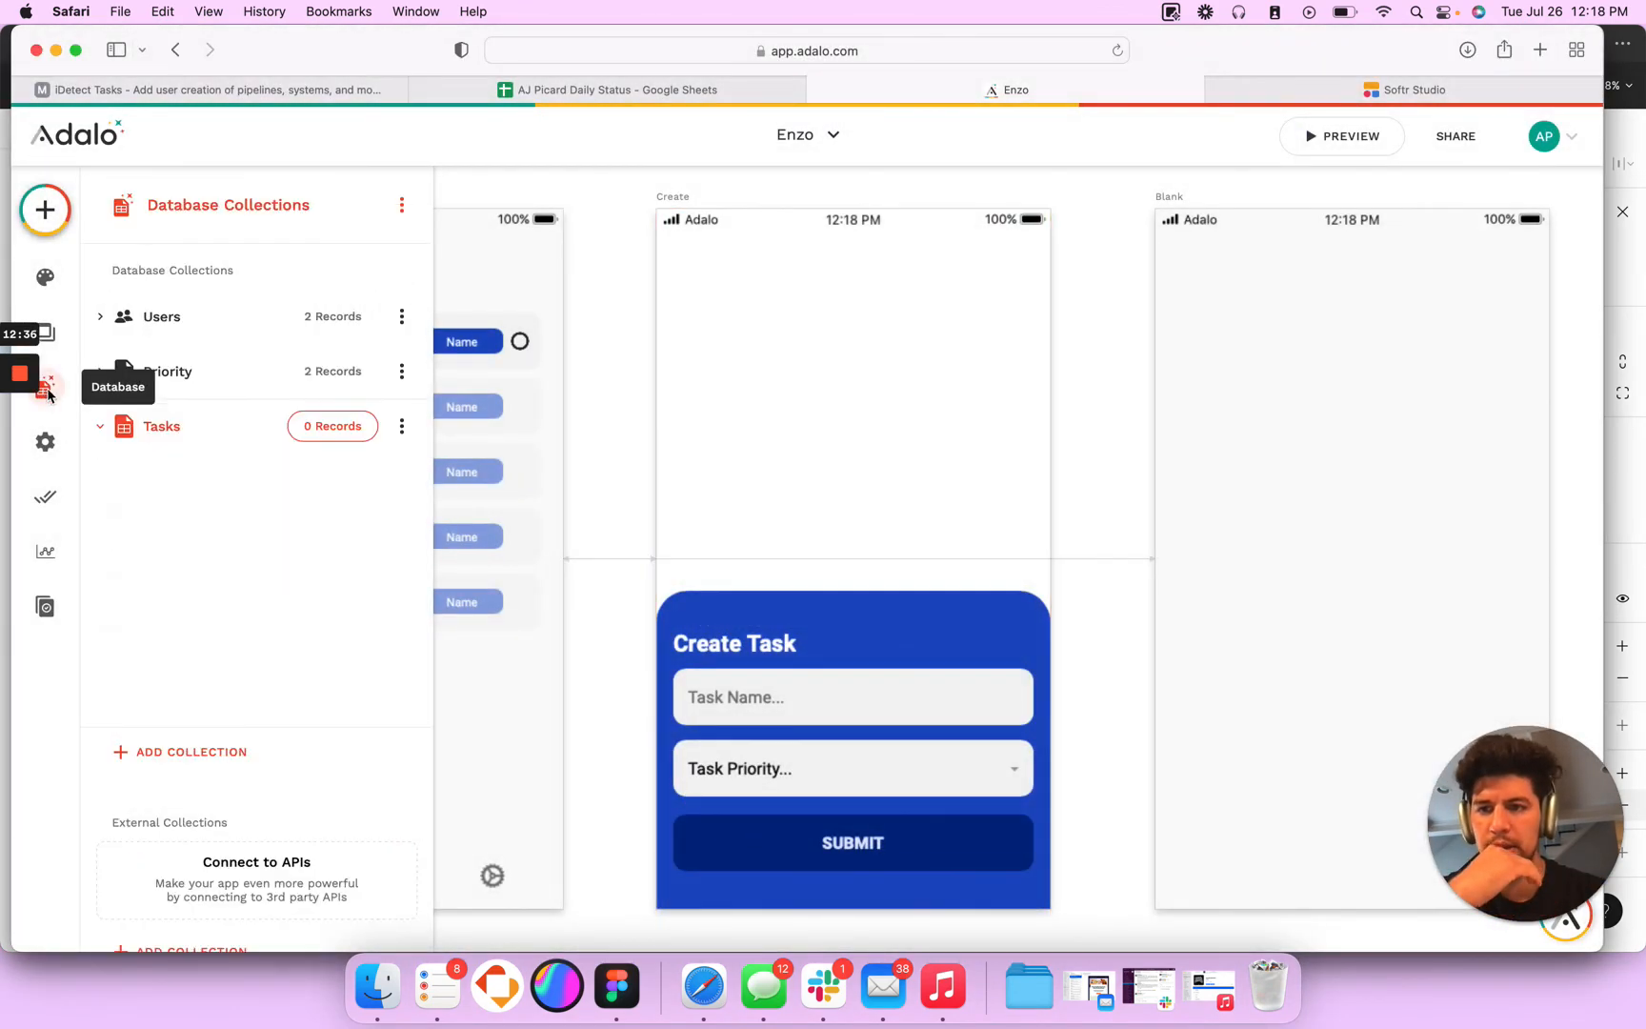
pyautogui.click(331, 428)
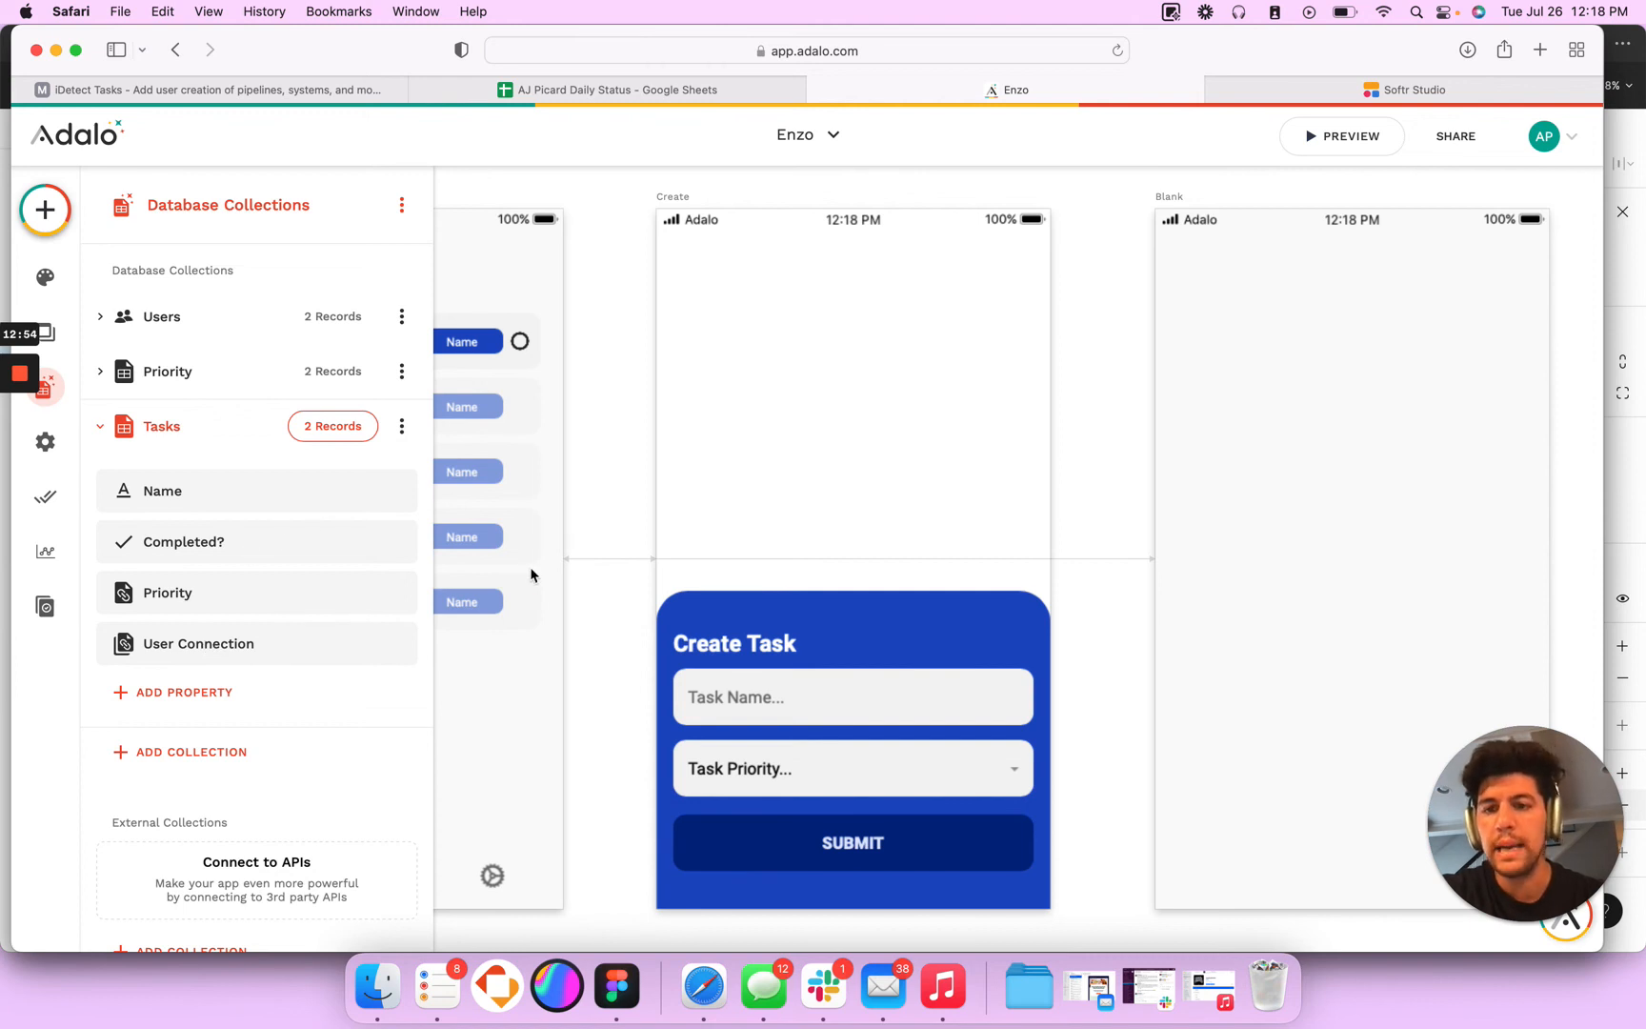
# - Review the field values of the SUBMIT group's Create Task action and the User Connection filter on the Home screen's task list
pyautogui.click(783, 852)
pyautogui.click(778, 853)
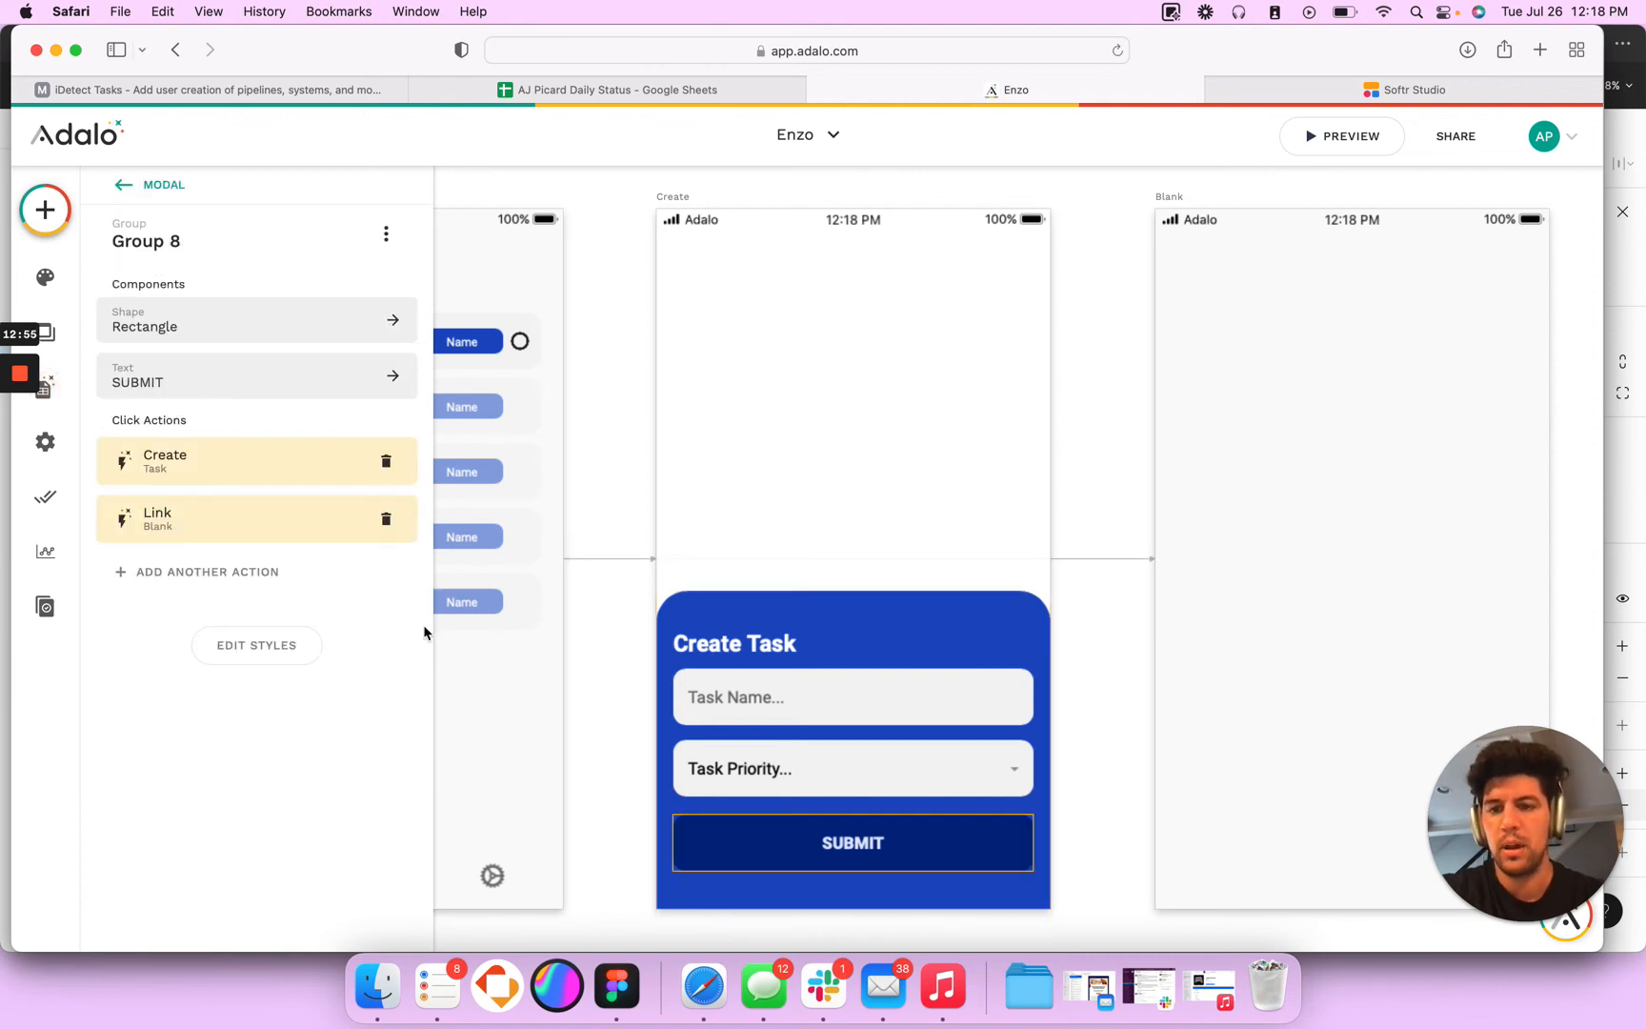
pyautogui.click(202, 481)
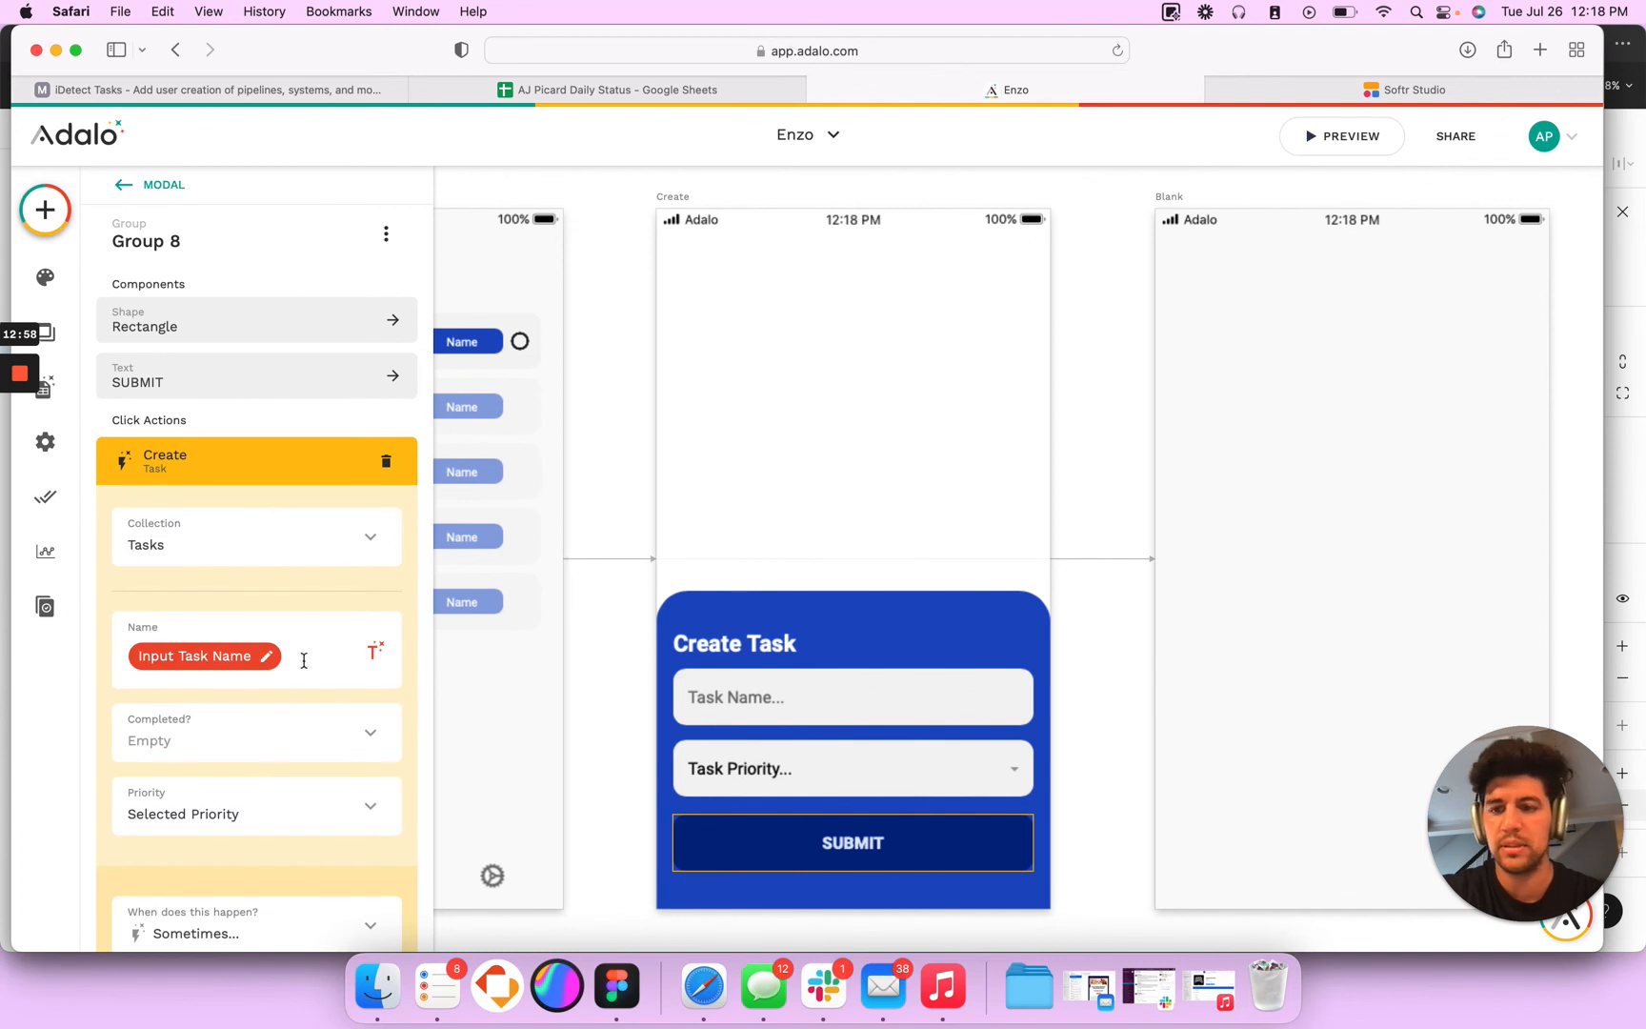
pyautogui.scroll(-2, 219, 790)
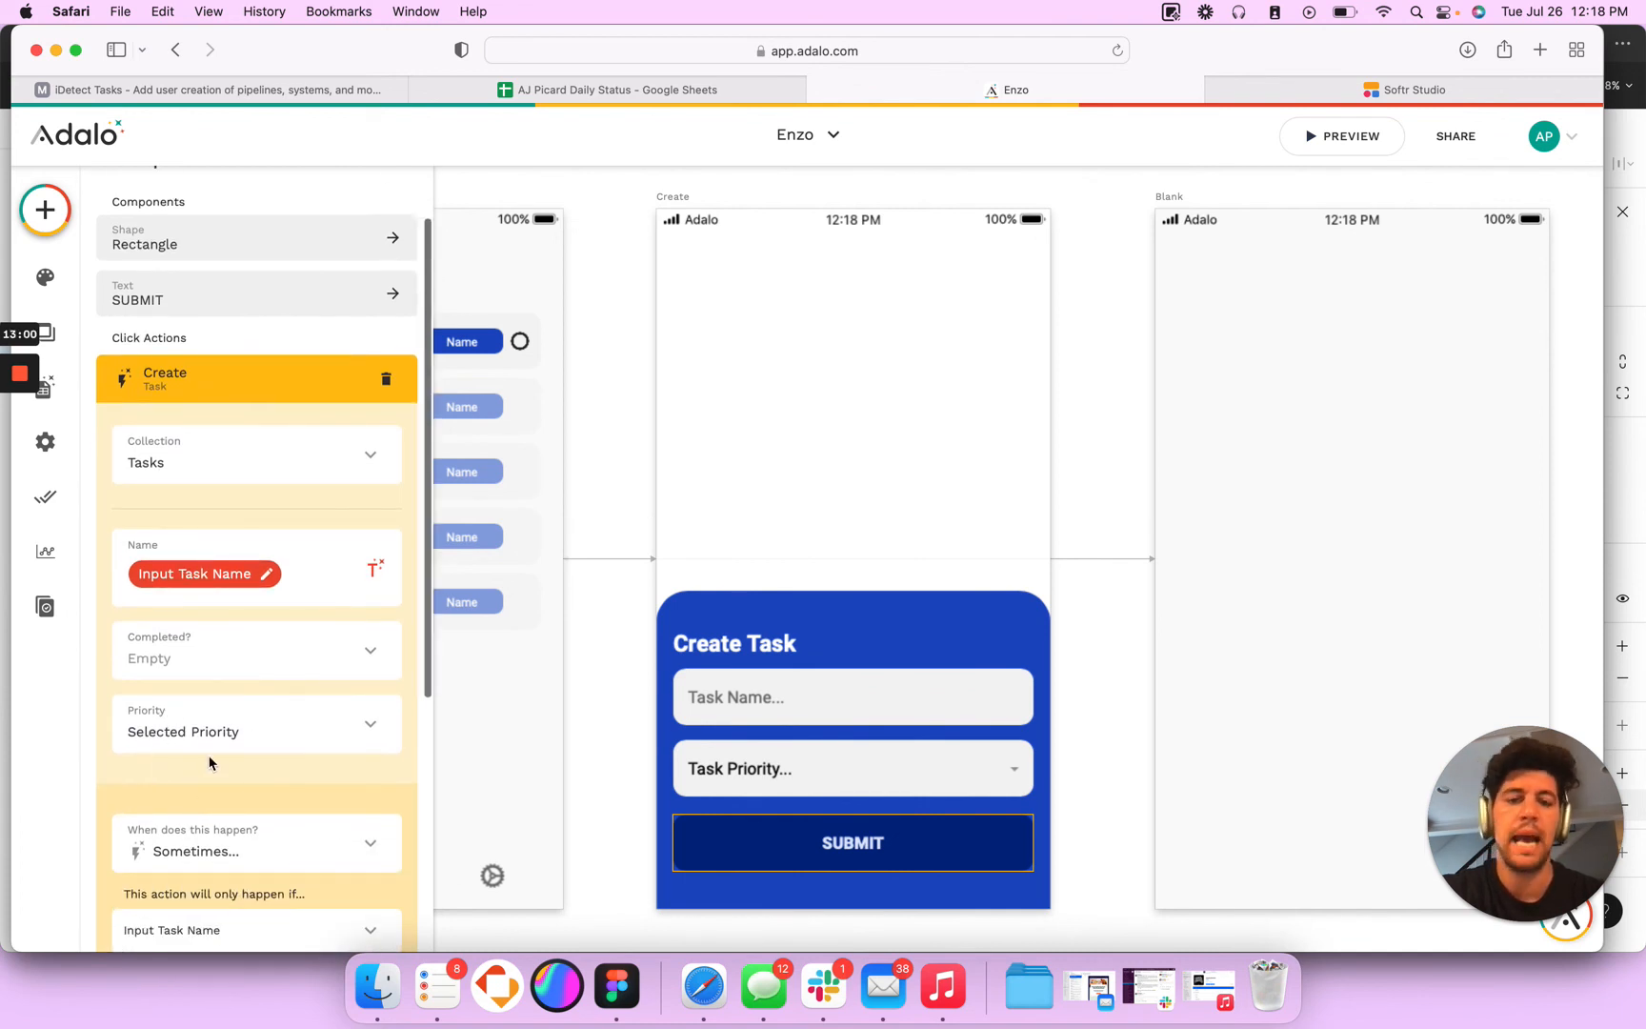
pyautogui.hscroll(-2, 631, 444)
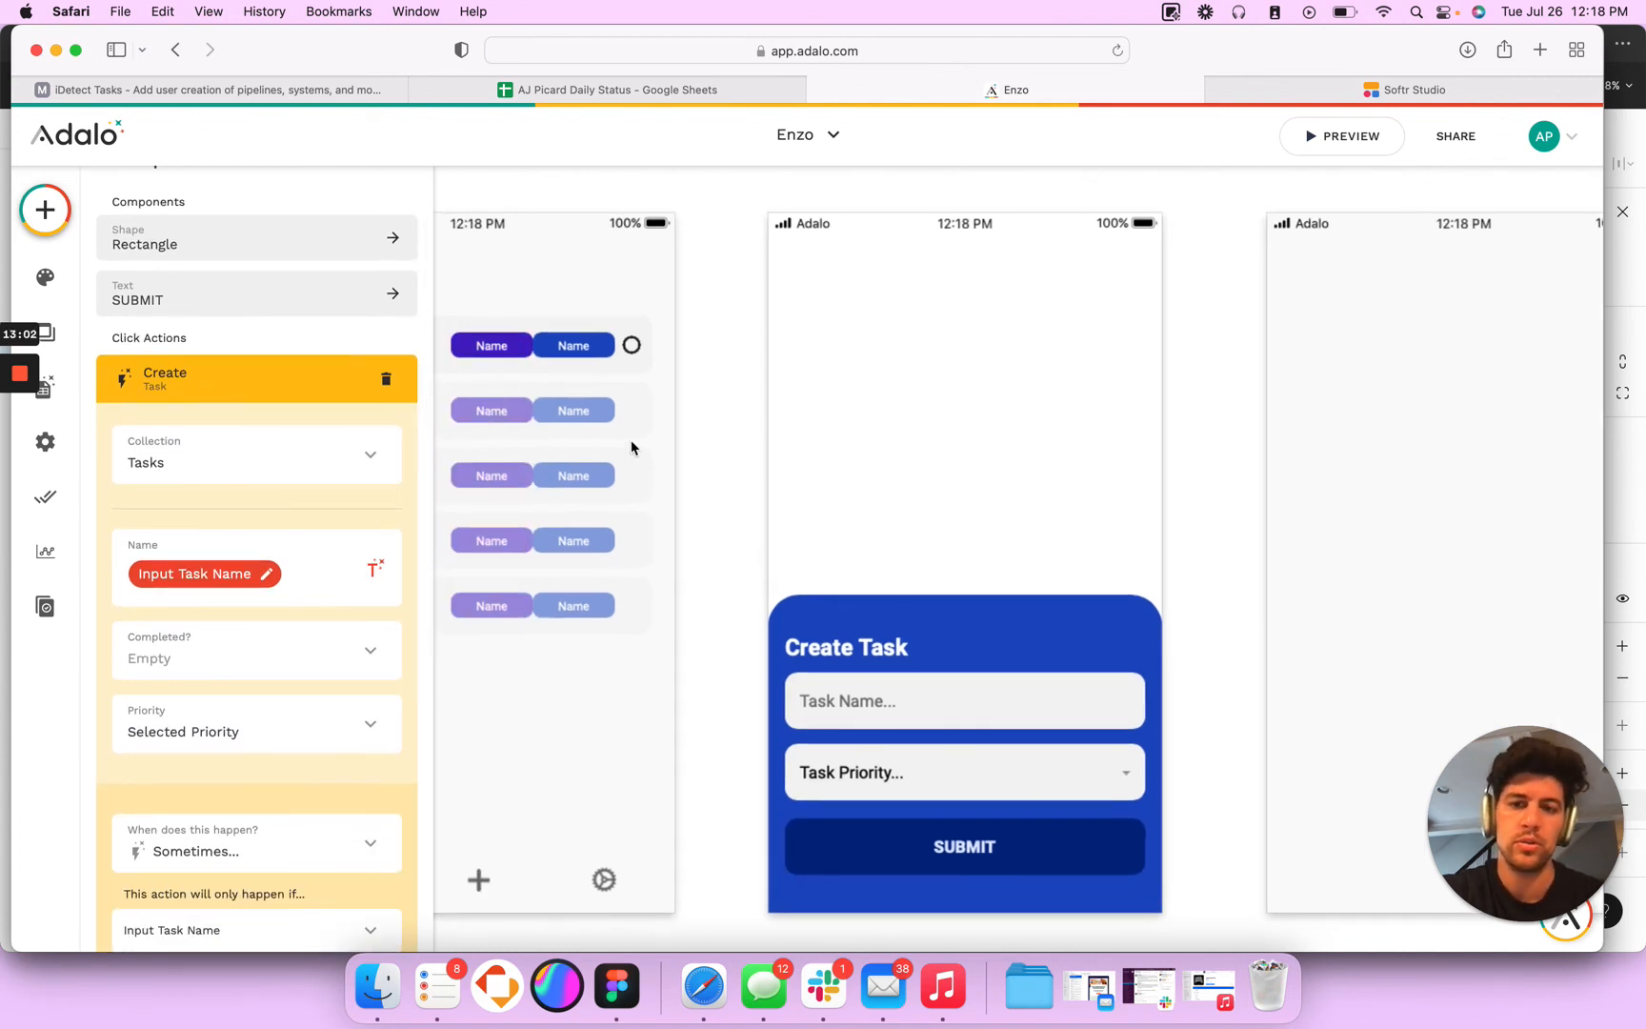
pyautogui.click(631, 441)
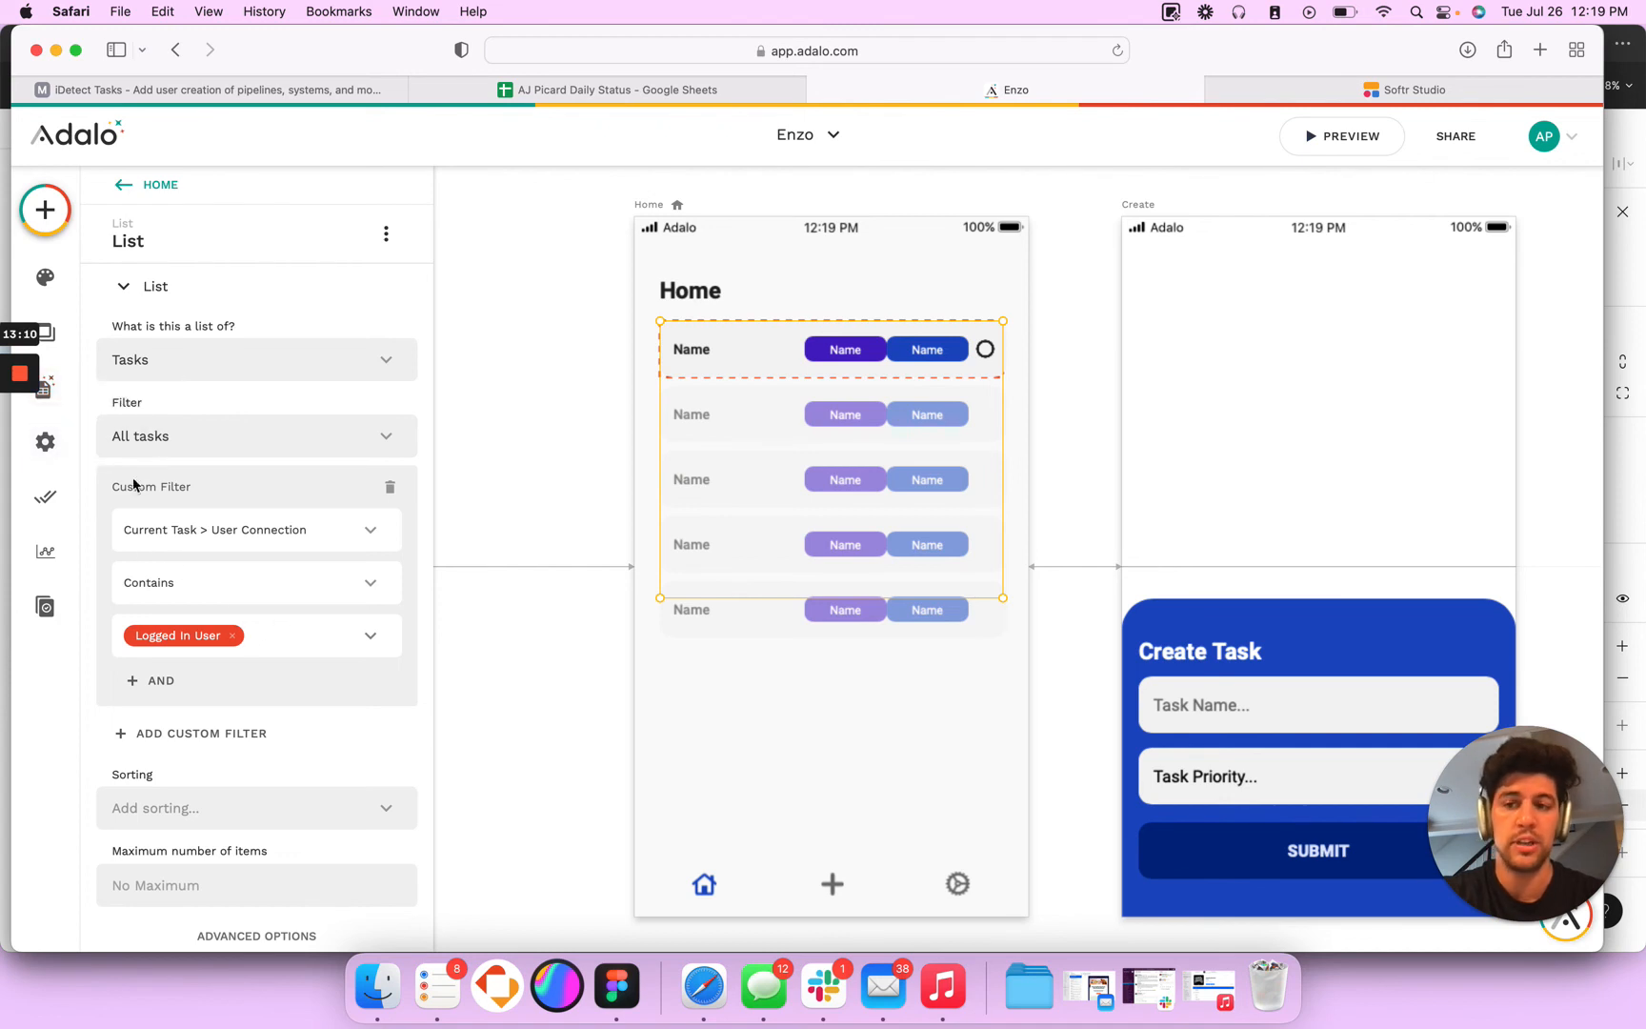
# - Delete the blank record from the Tasks collection and close the records table
pyautogui.click(57, 401)
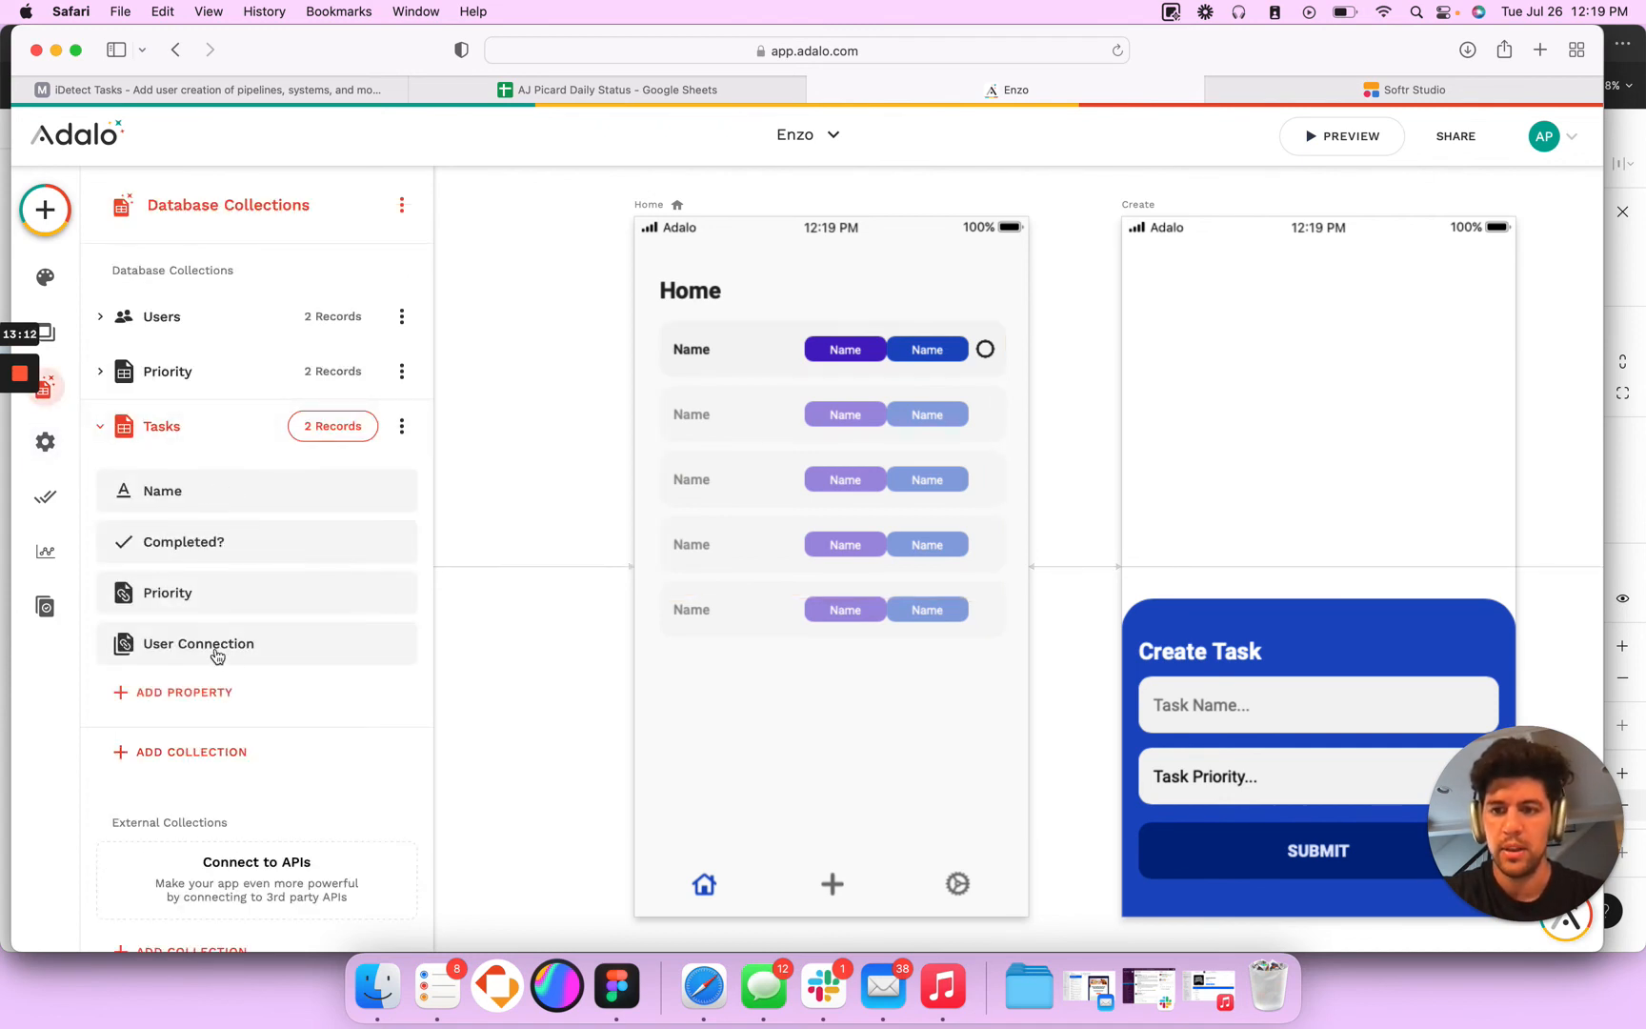
pyautogui.click(337, 436)
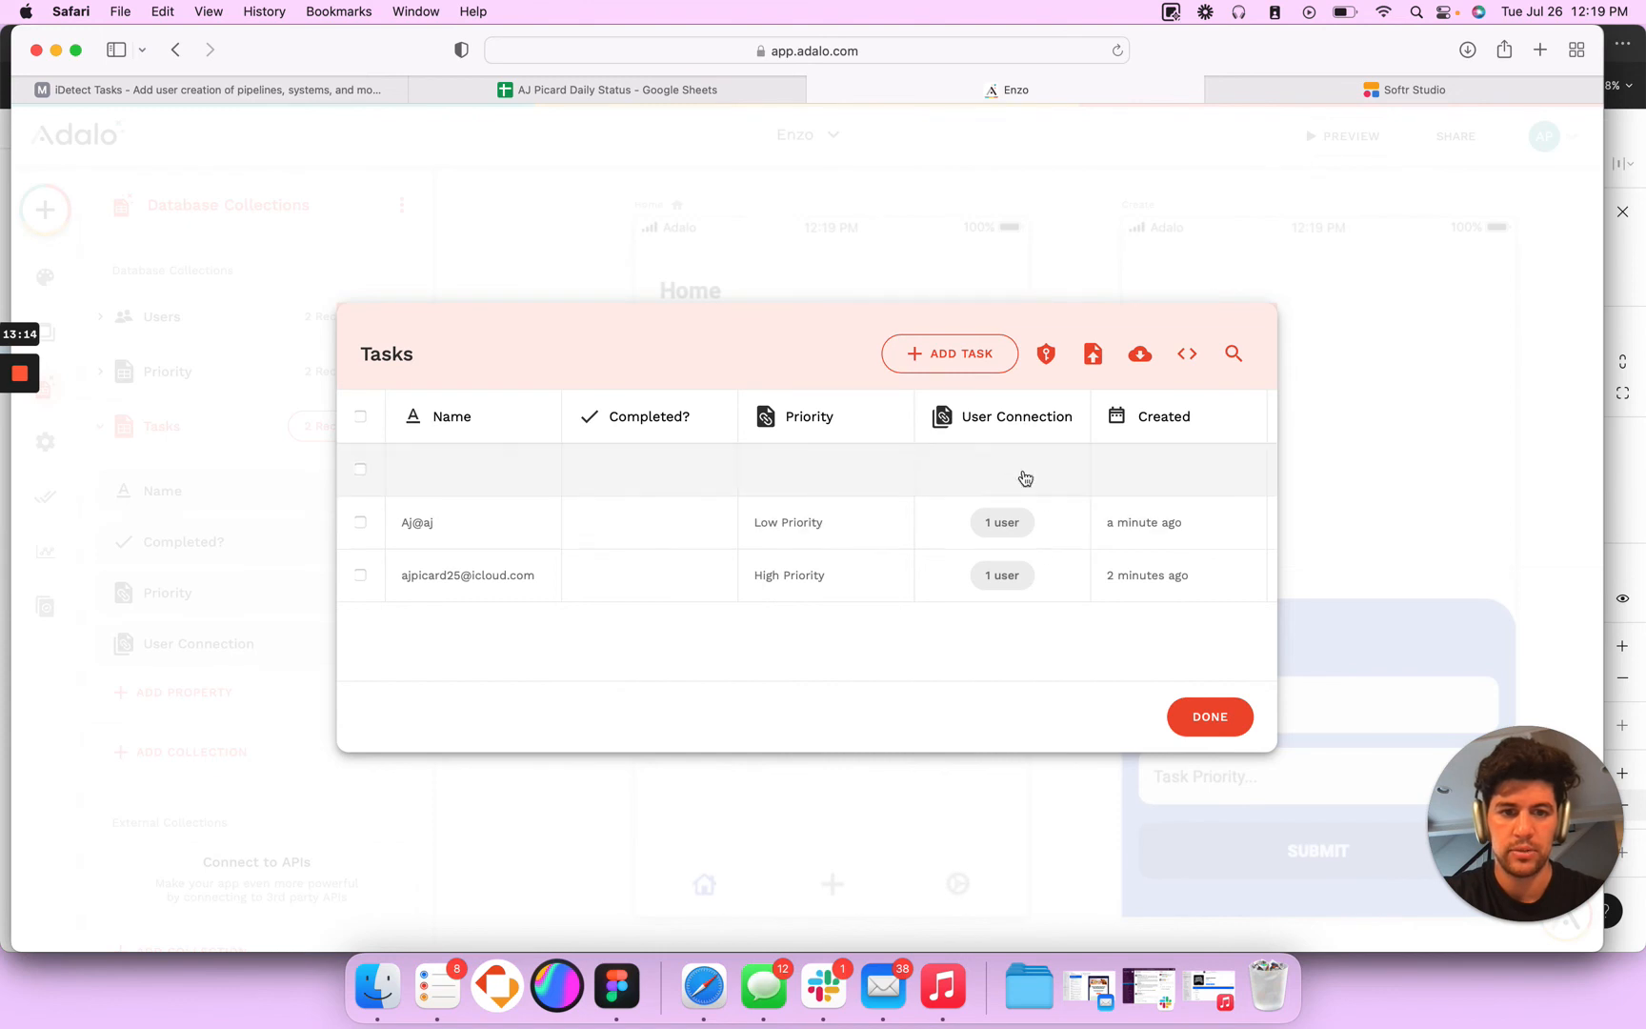
pyautogui.click(360, 469)
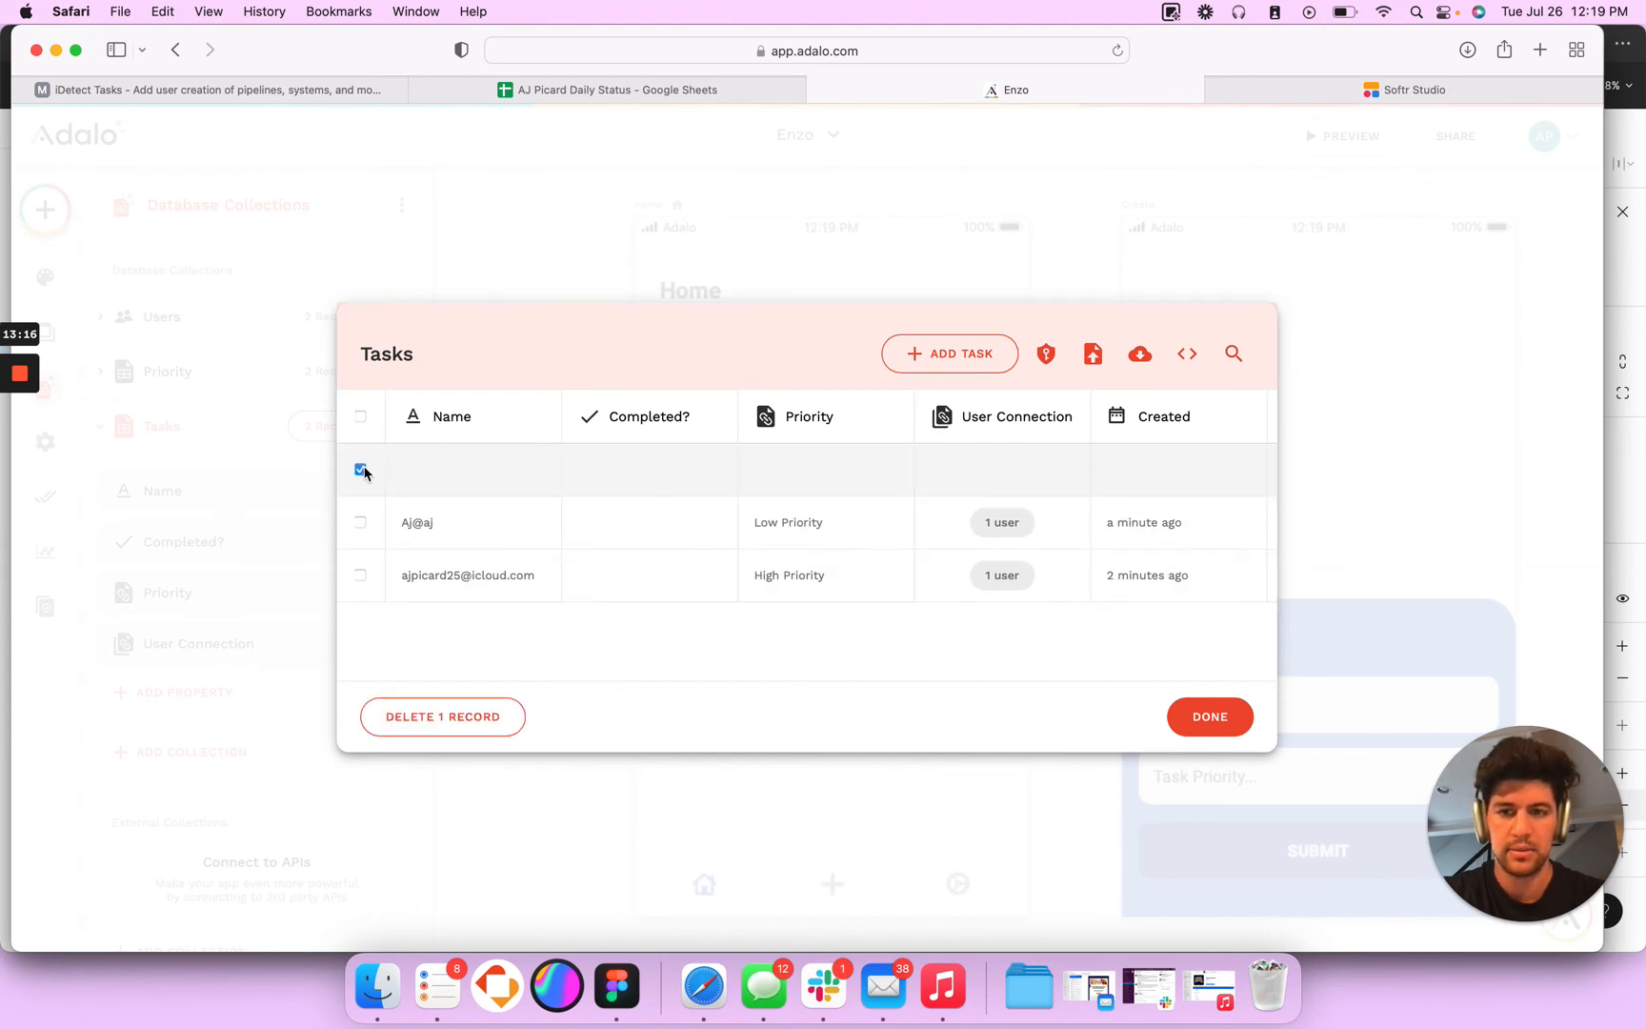
pyautogui.click(454, 720)
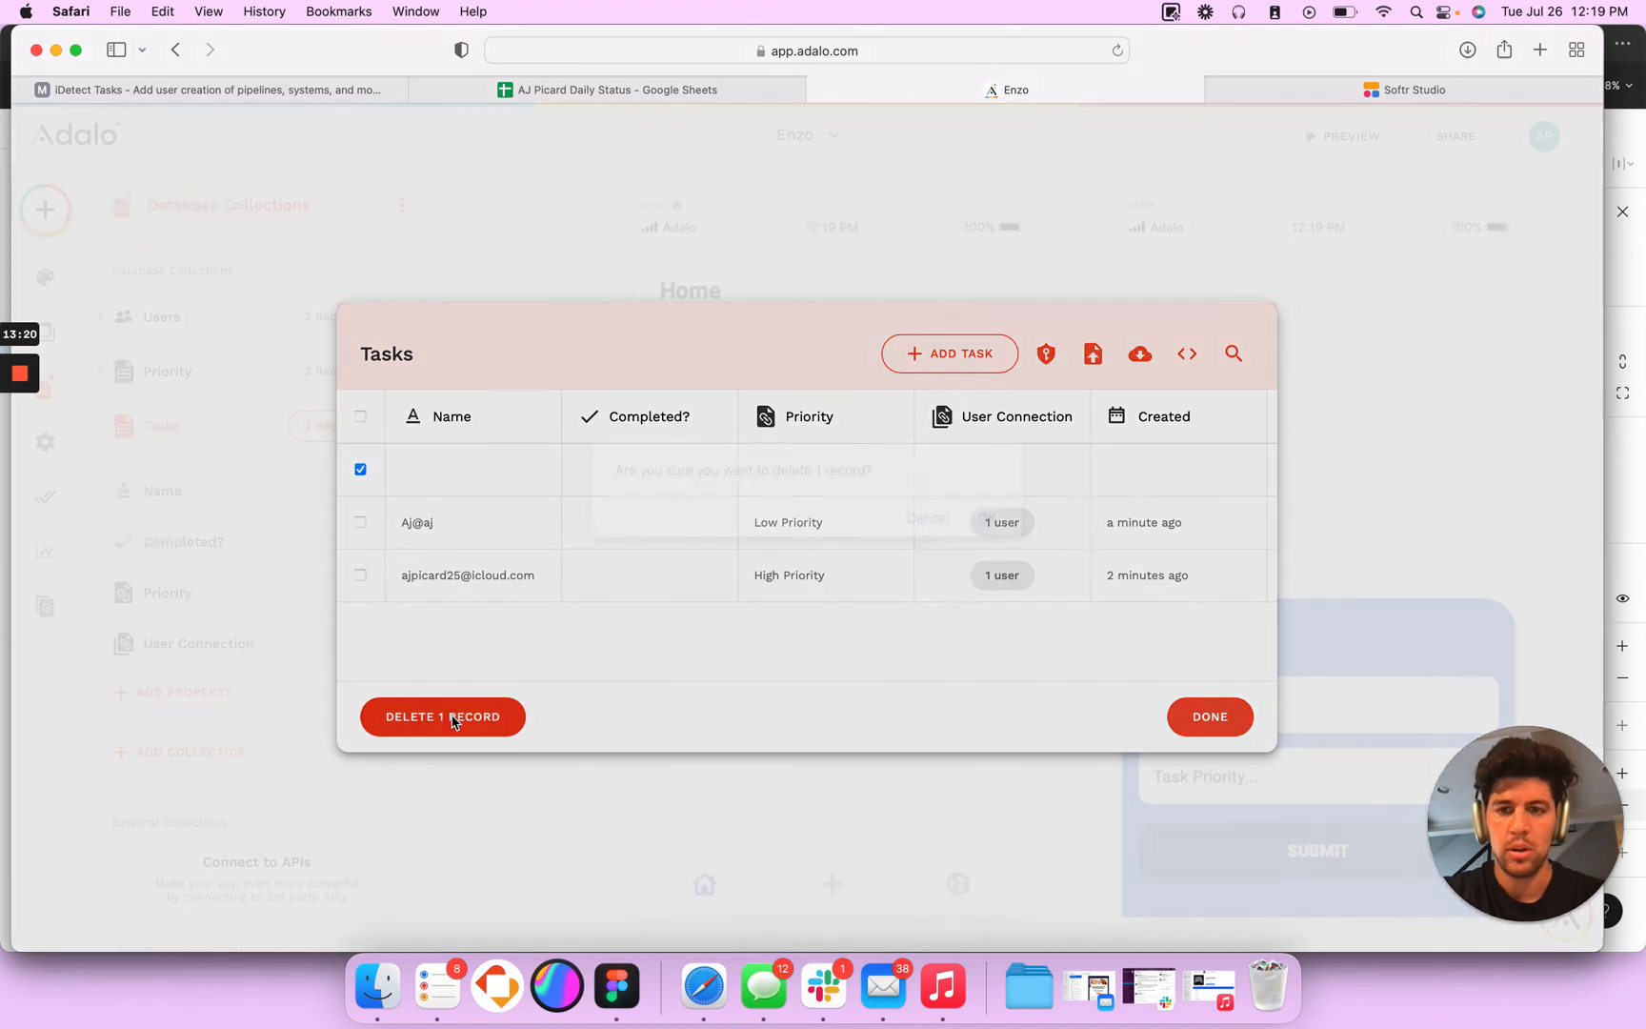
pyautogui.click(987, 519)
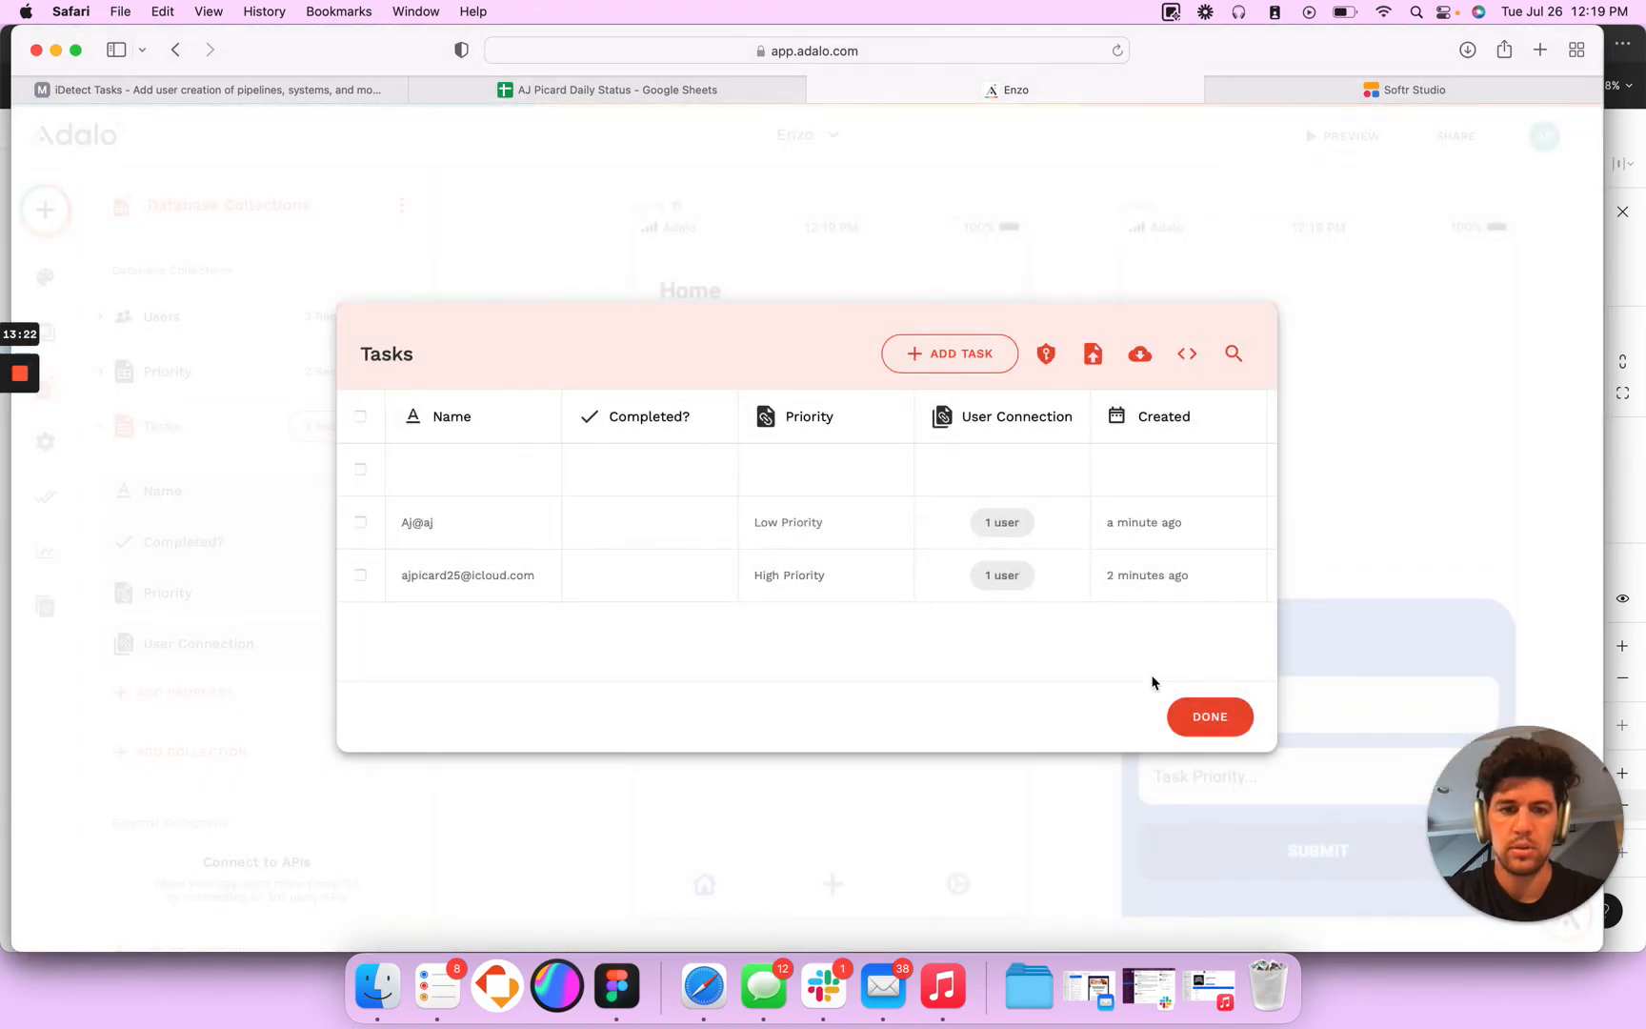
pyautogui.click(360, 467)
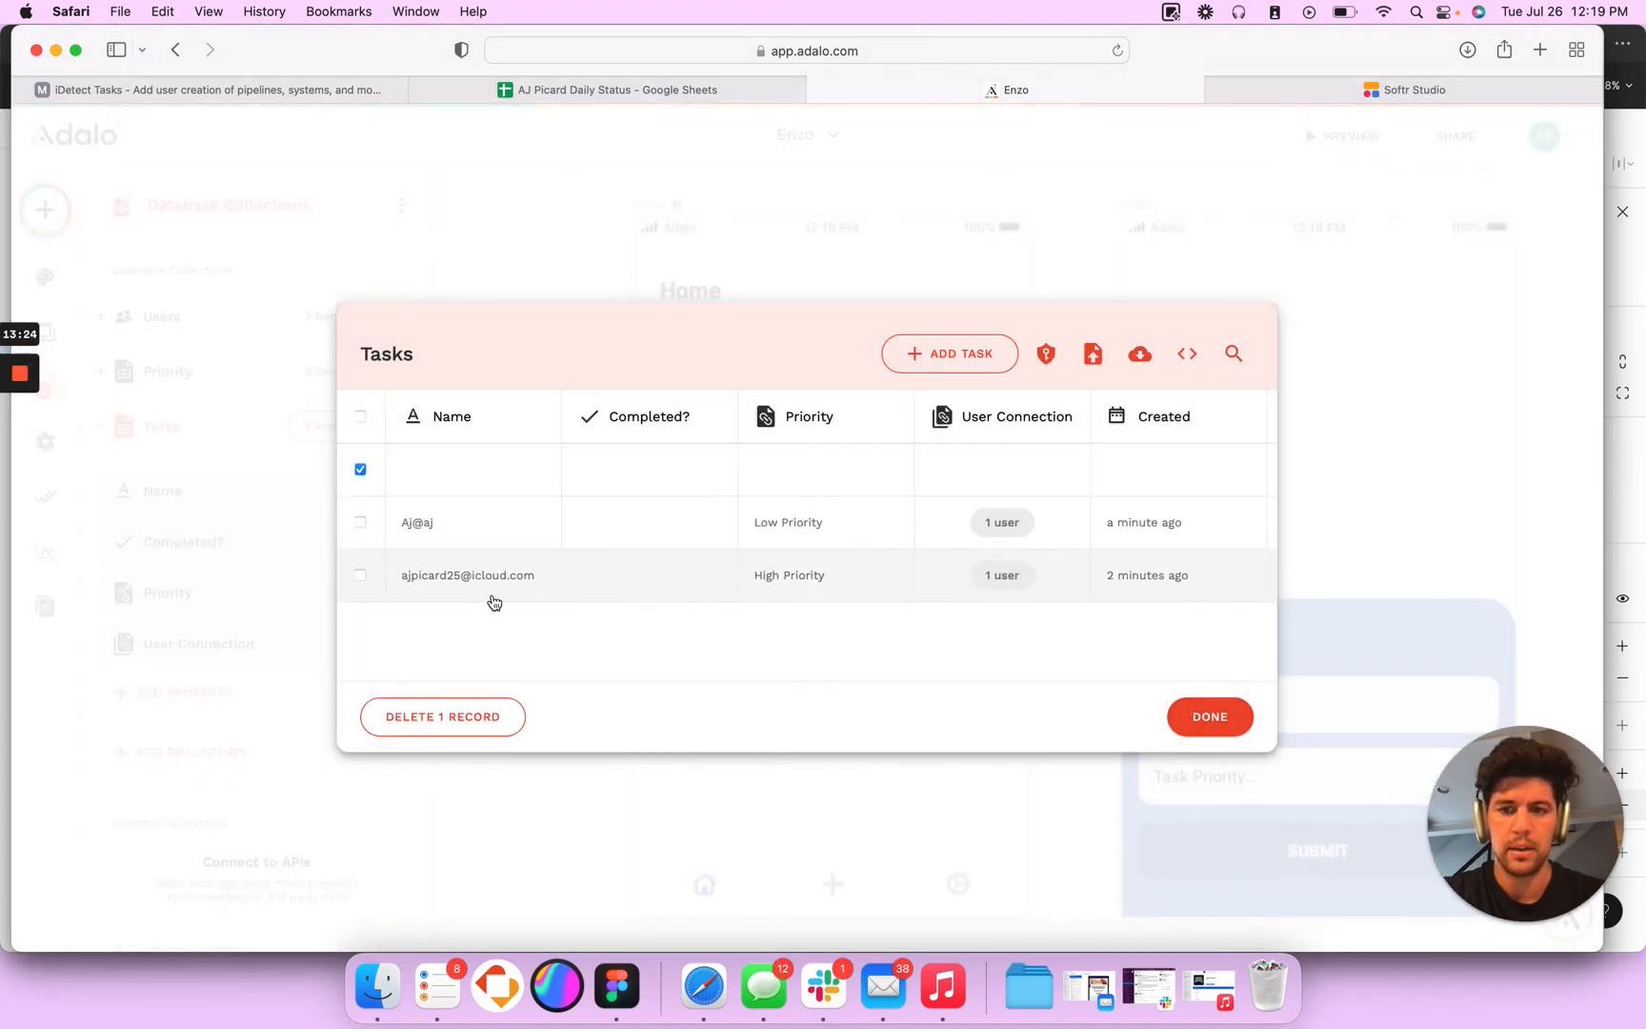
pyautogui.click(442, 716)
pyautogui.click(987, 518)
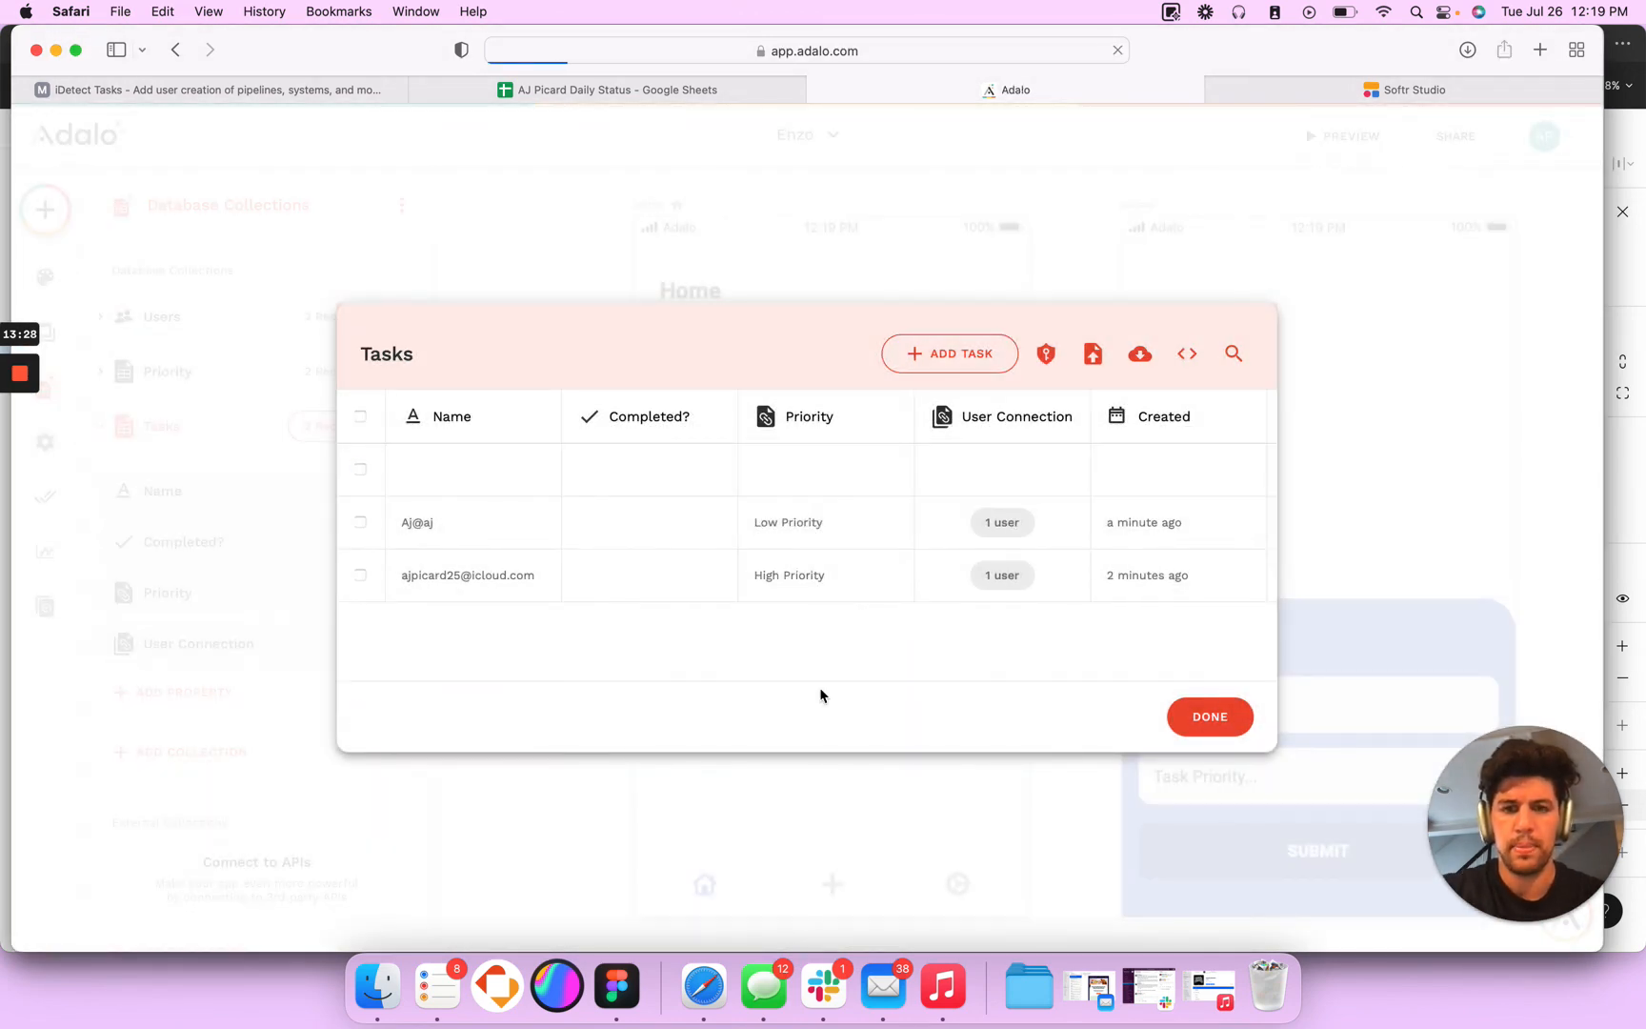
pyautogui.click(1189, 694)
pyautogui.click(1193, 702)
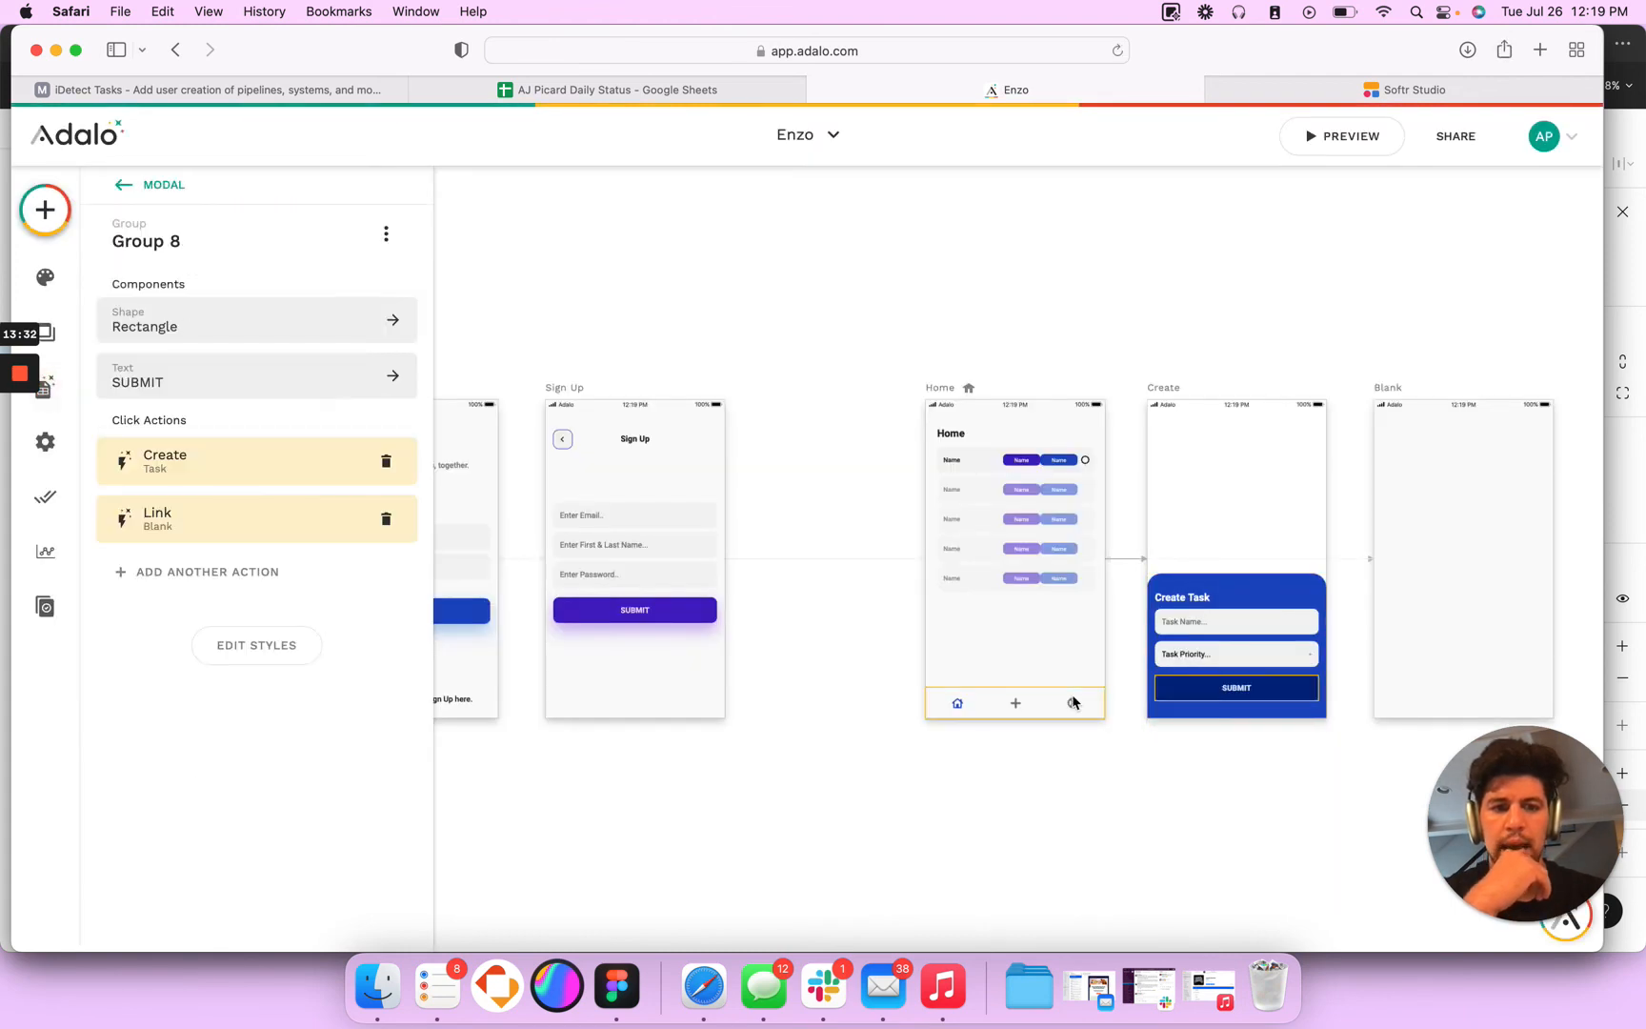
# - Examine the Create modal's input fields and the SUBMIT group's Create Task and Link to Blank actions
pyautogui.click(197, 466)
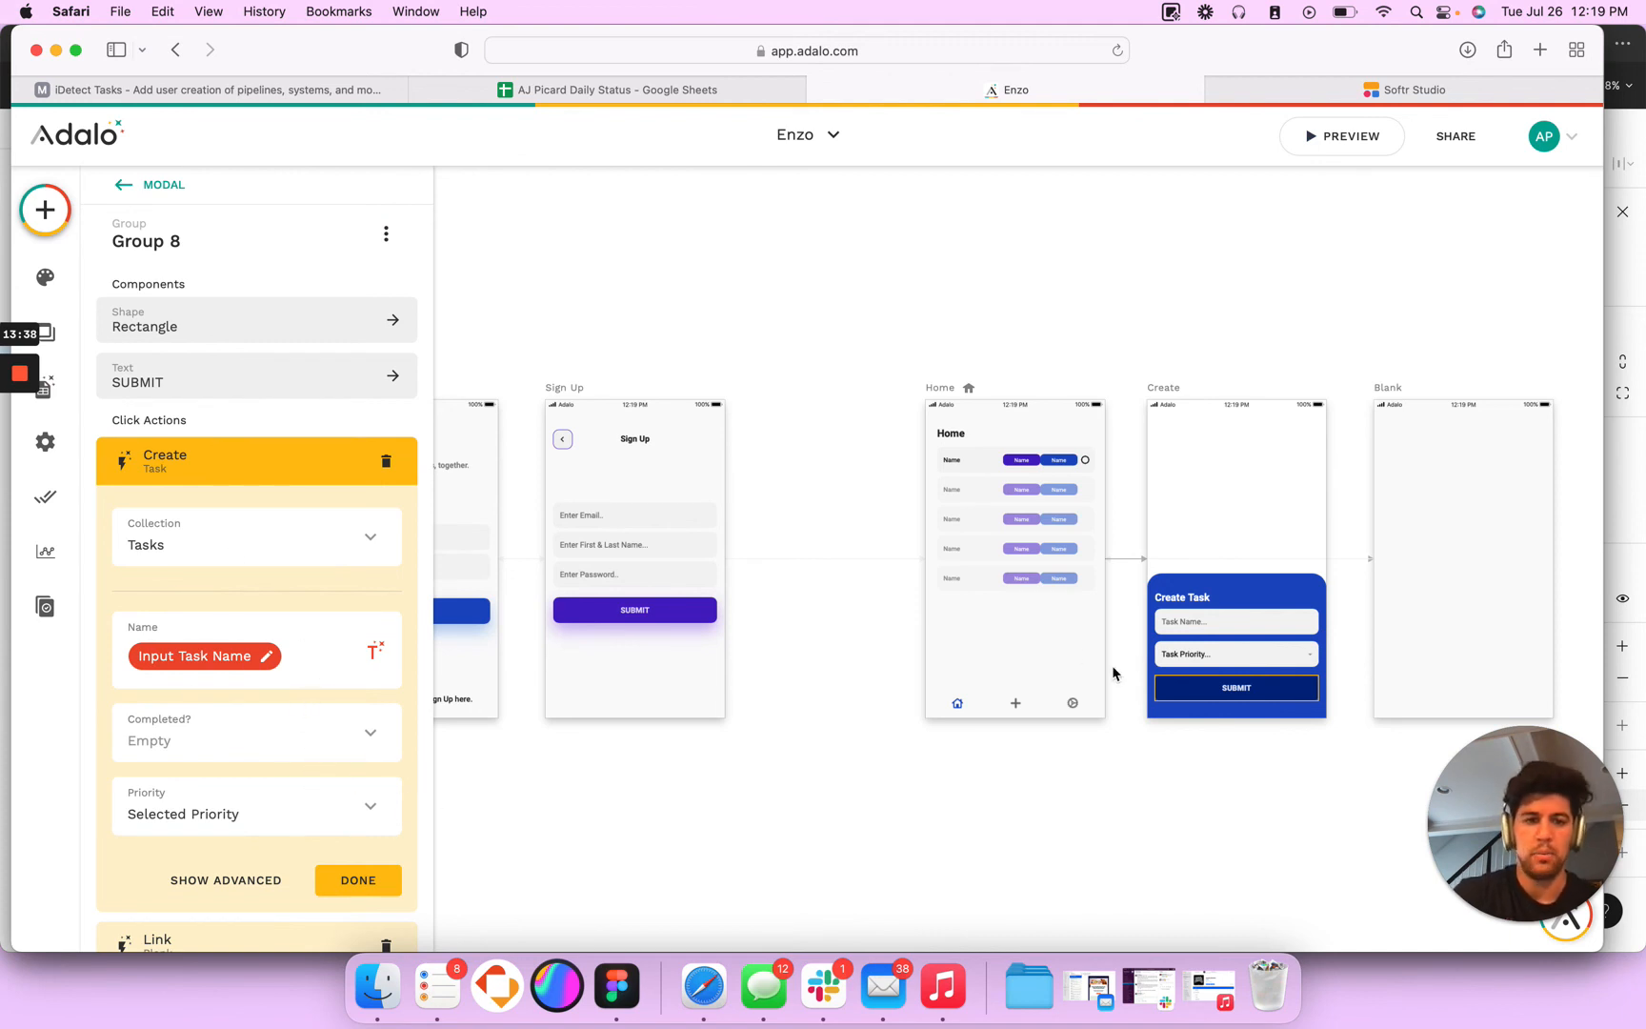
pyautogui.click(1197, 621)
pyautogui.click(1237, 686)
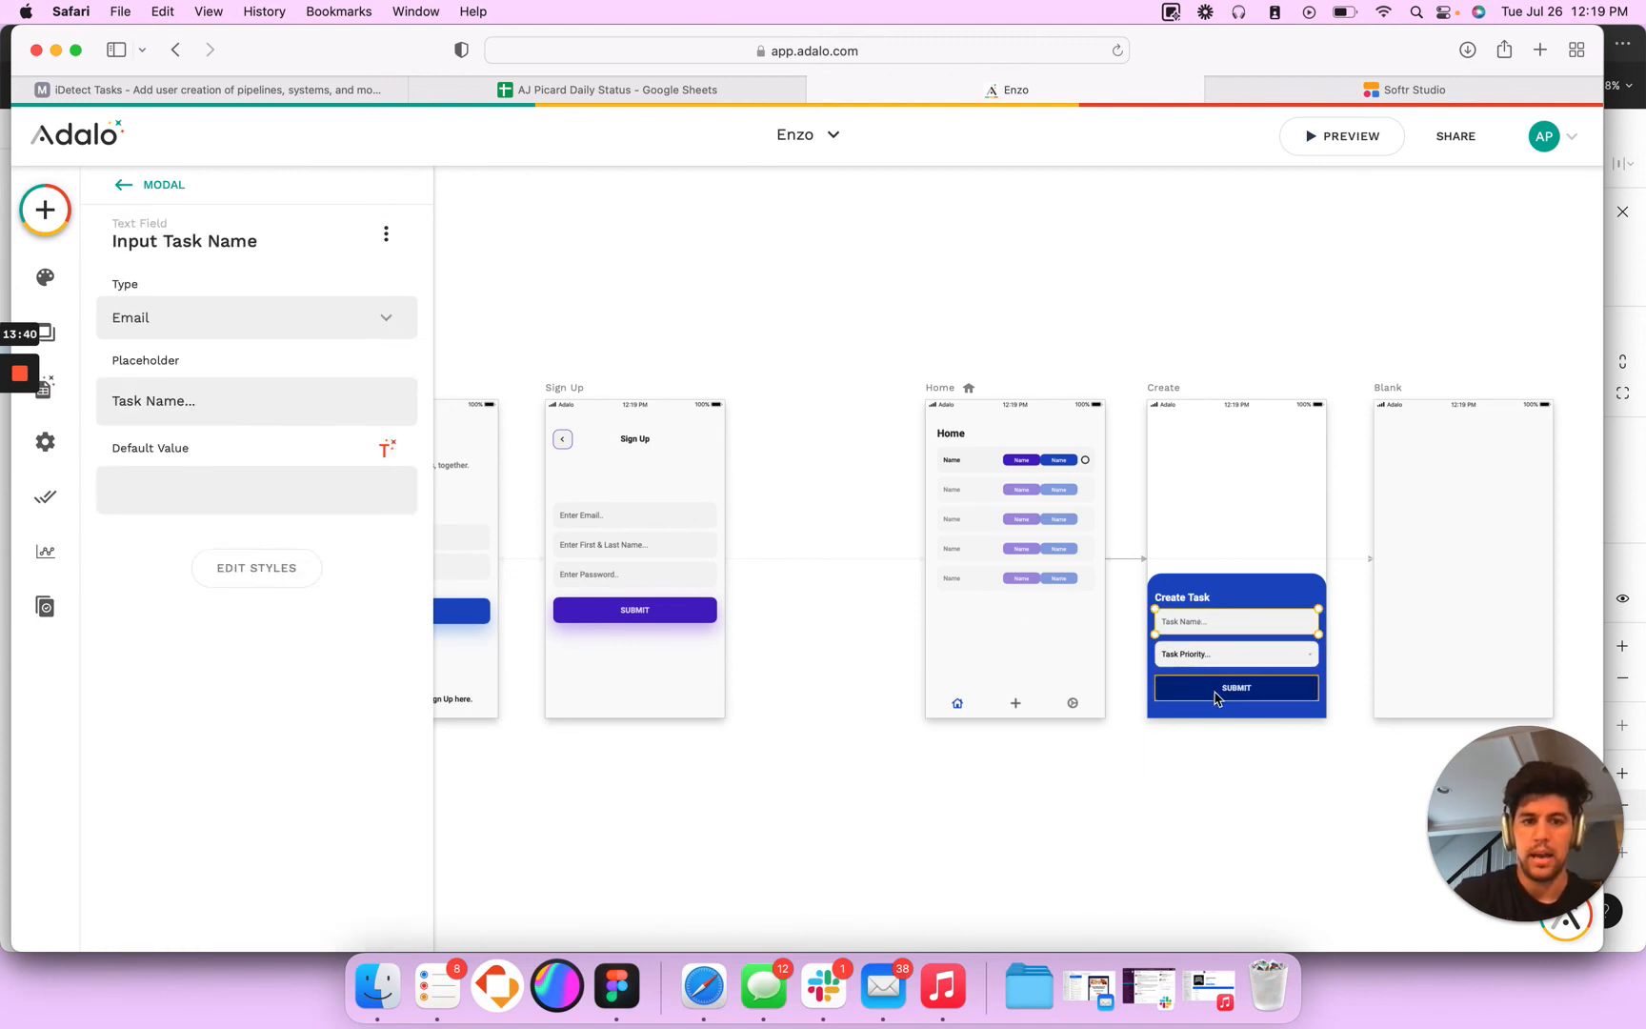
pyautogui.hscroll(3, 791, 820)
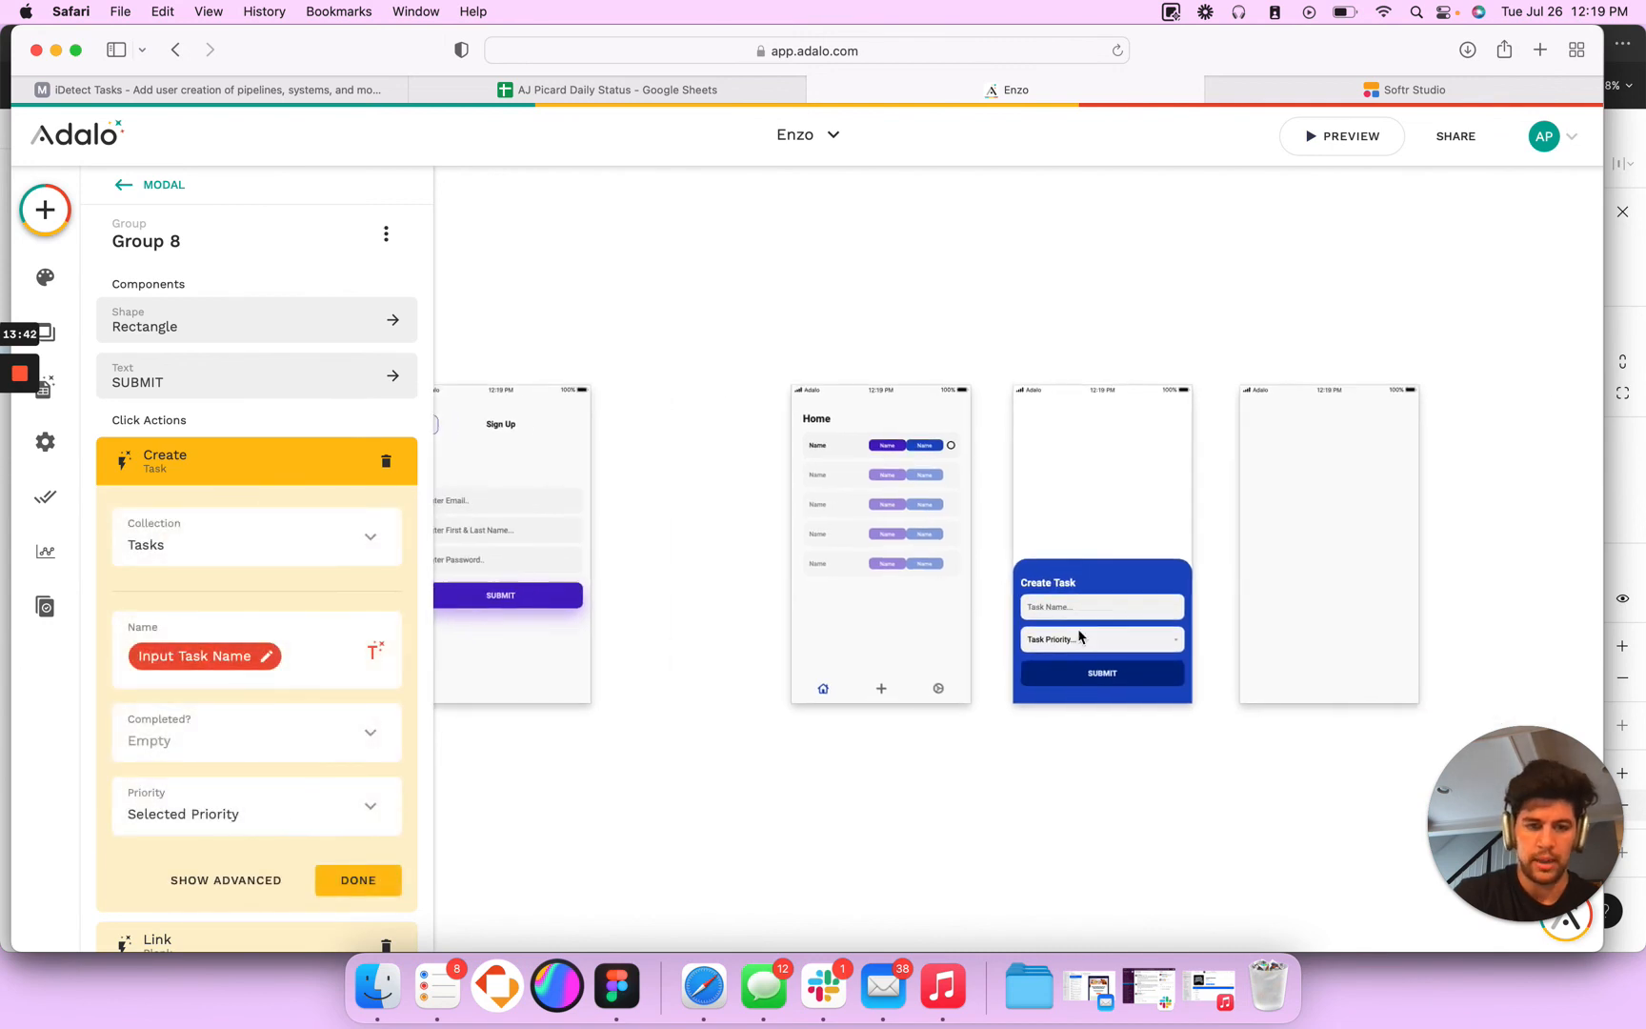
pyautogui.click(1096, 639)
pyautogui.click(1074, 674)
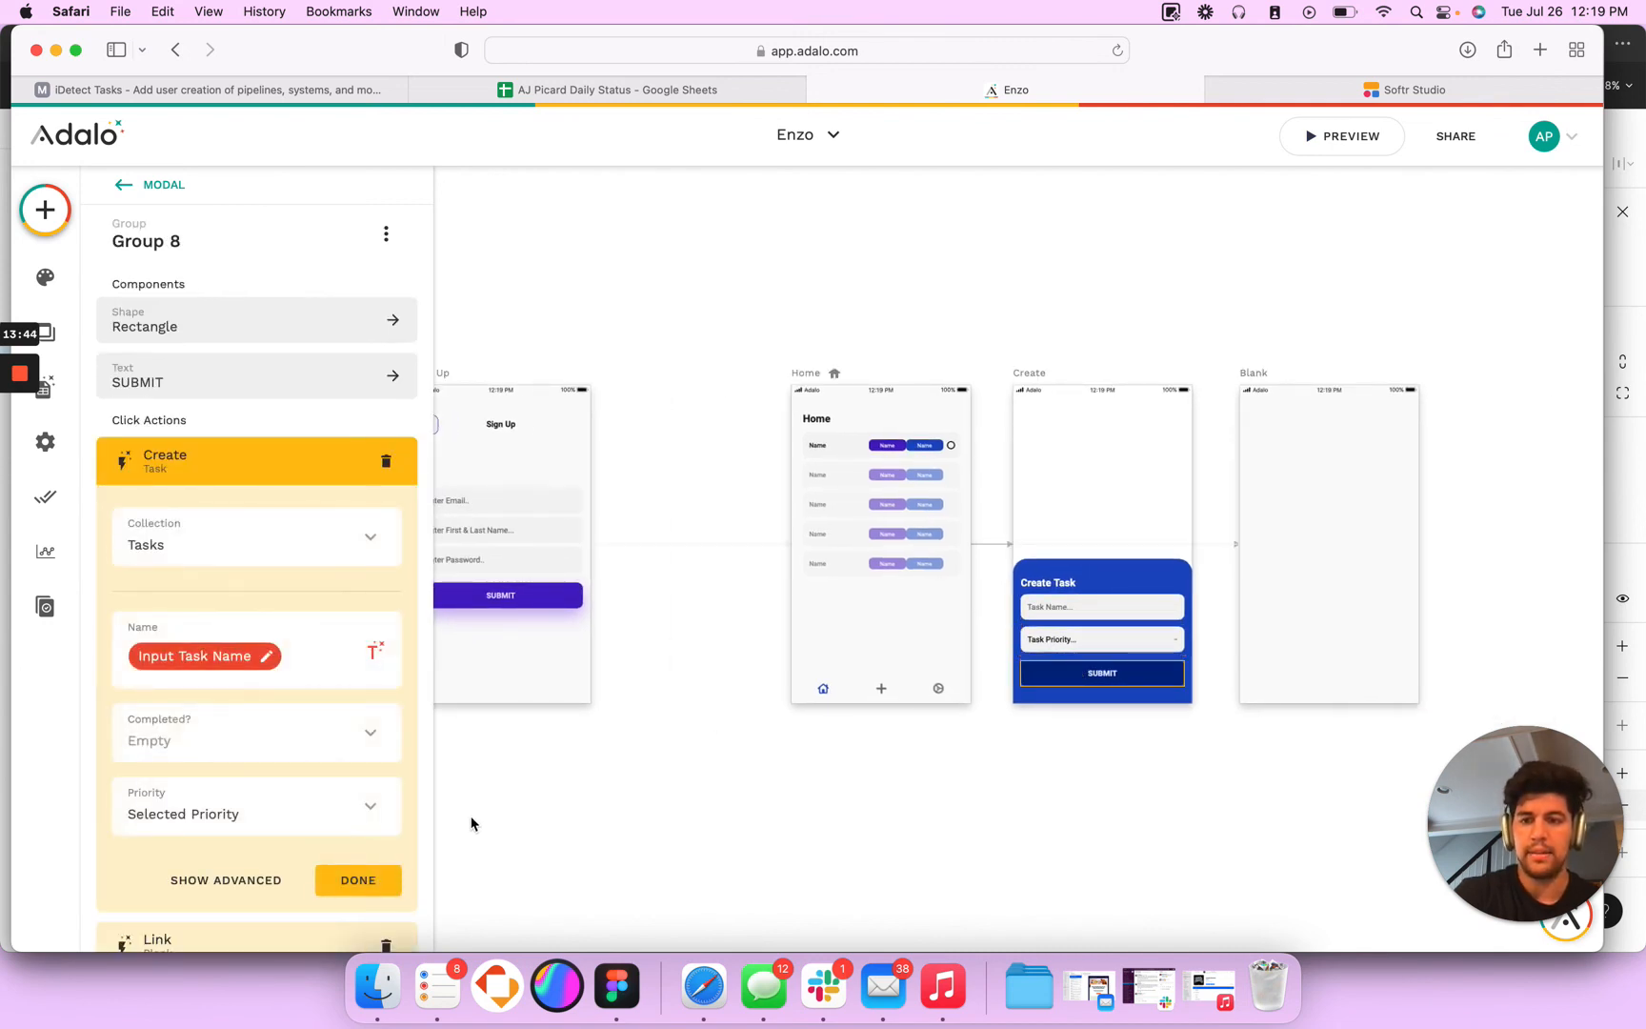
pyautogui.scroll(-3, 210, 790)
pyautogui.click(198, 804)
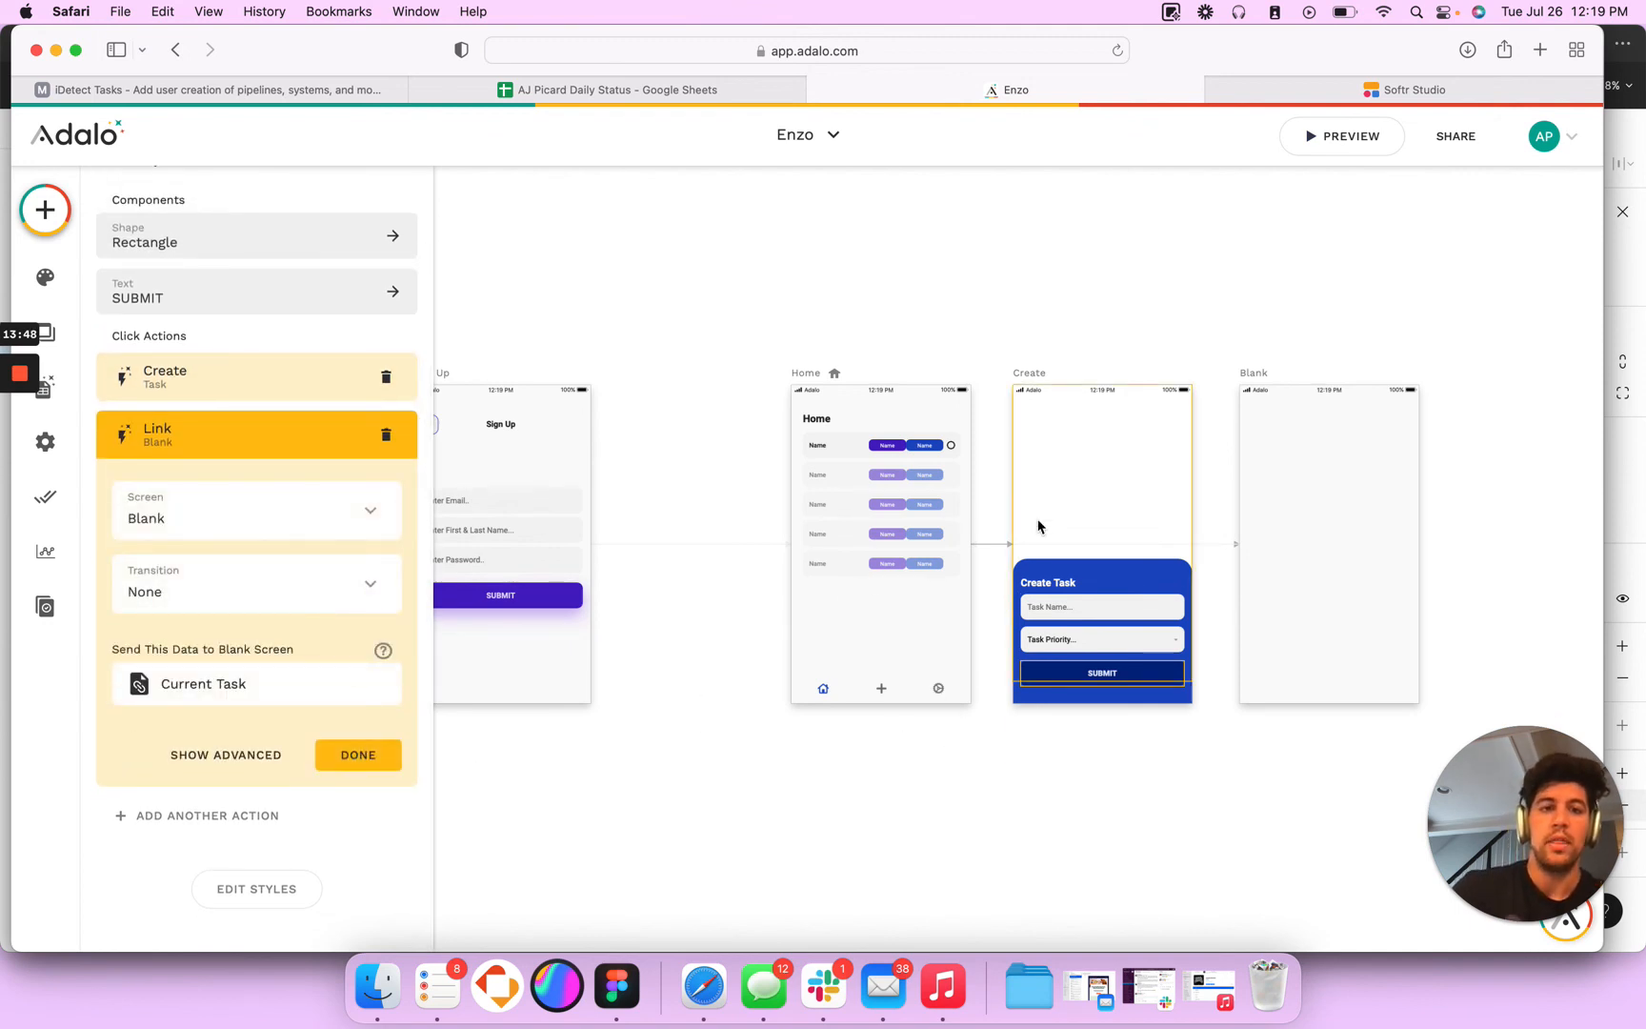
# - Examine the Blank screen's visit actions and the field values of its Update Task action
pyautogui.click(1246, 377)
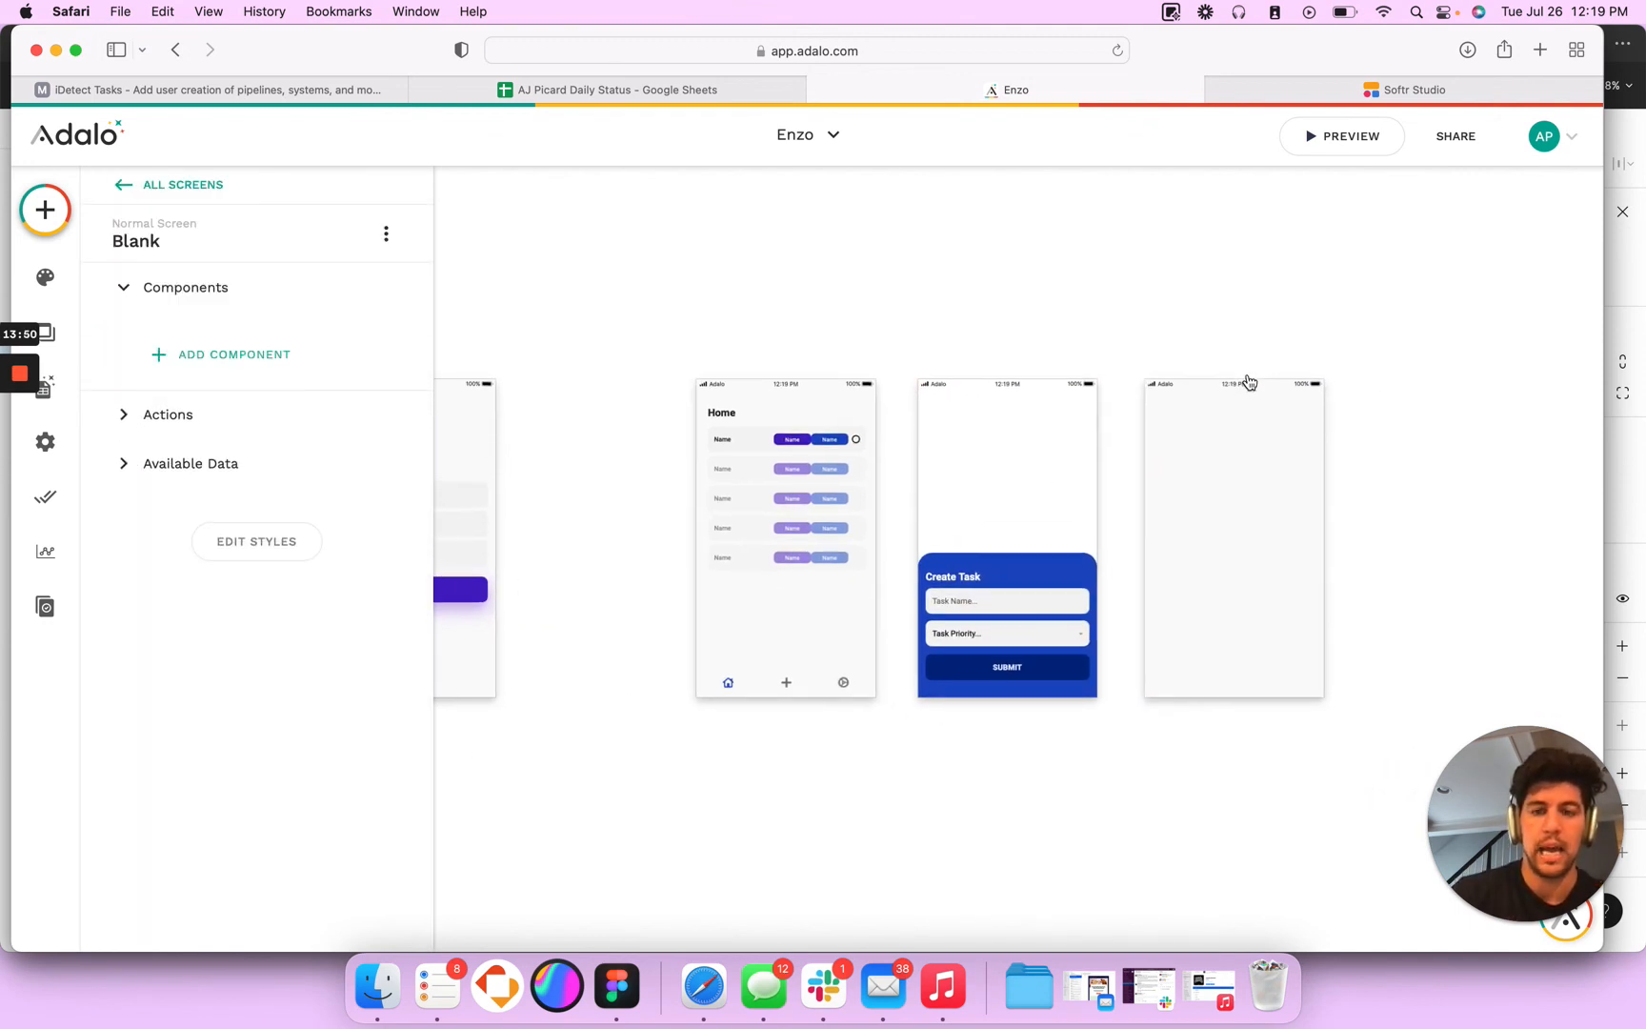
pyautogui.click(169, 415)
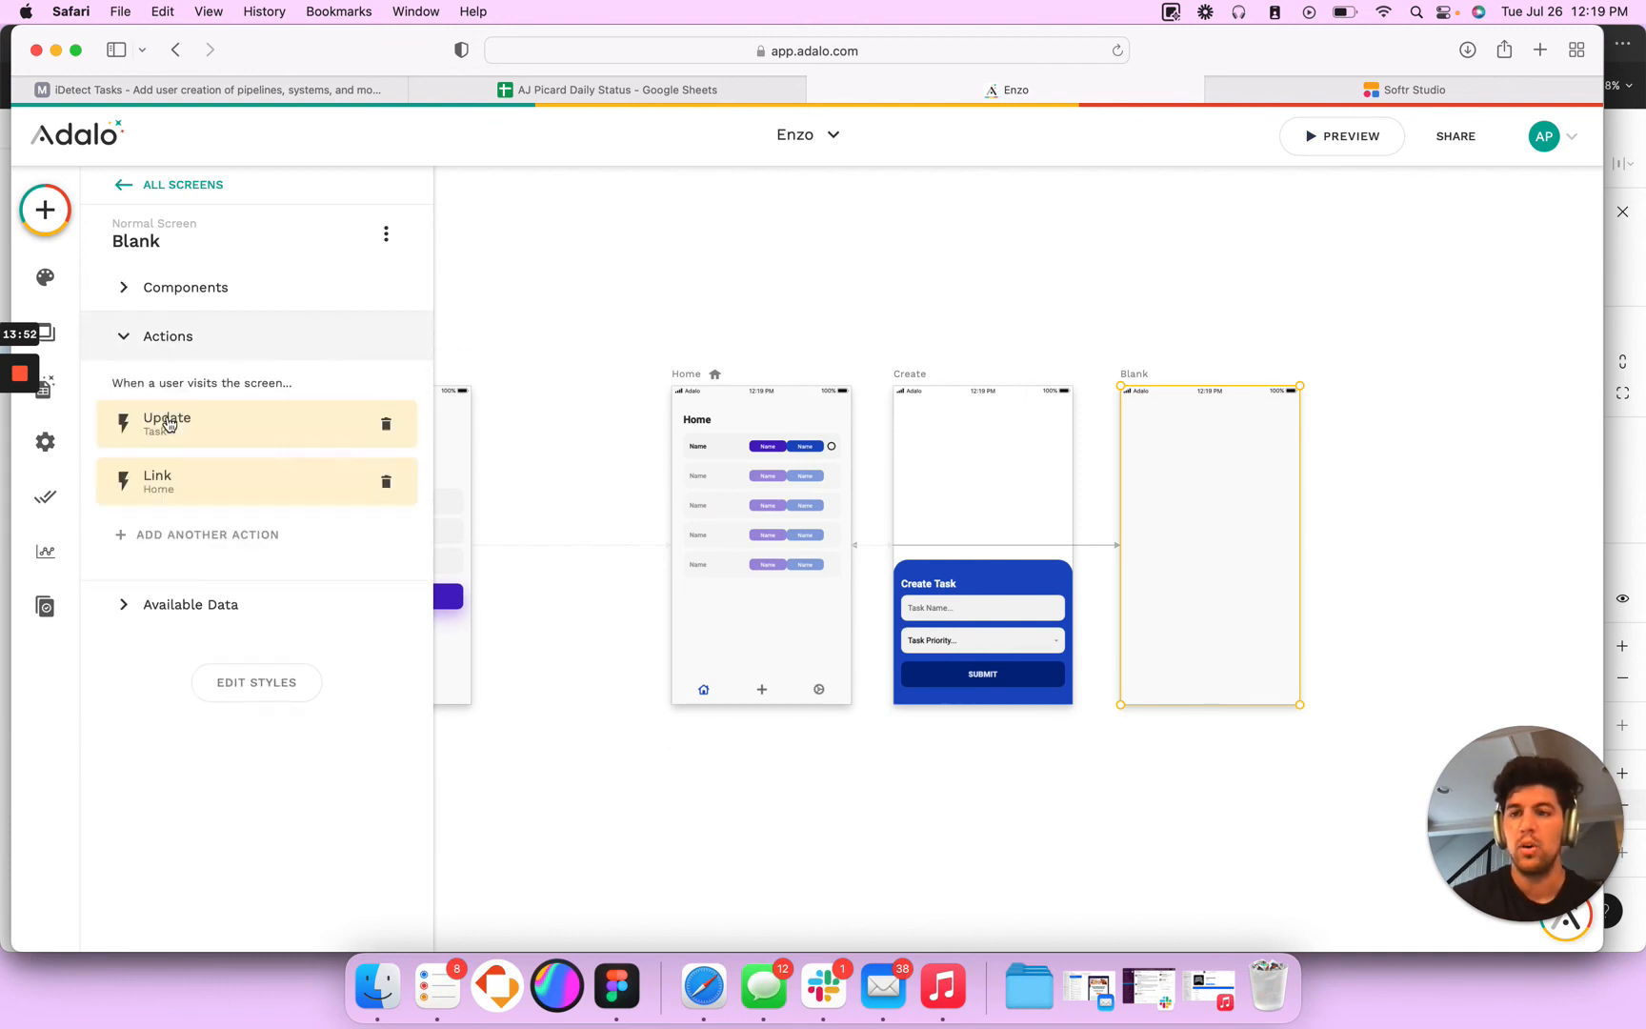
pyautogui.click(164, 419)
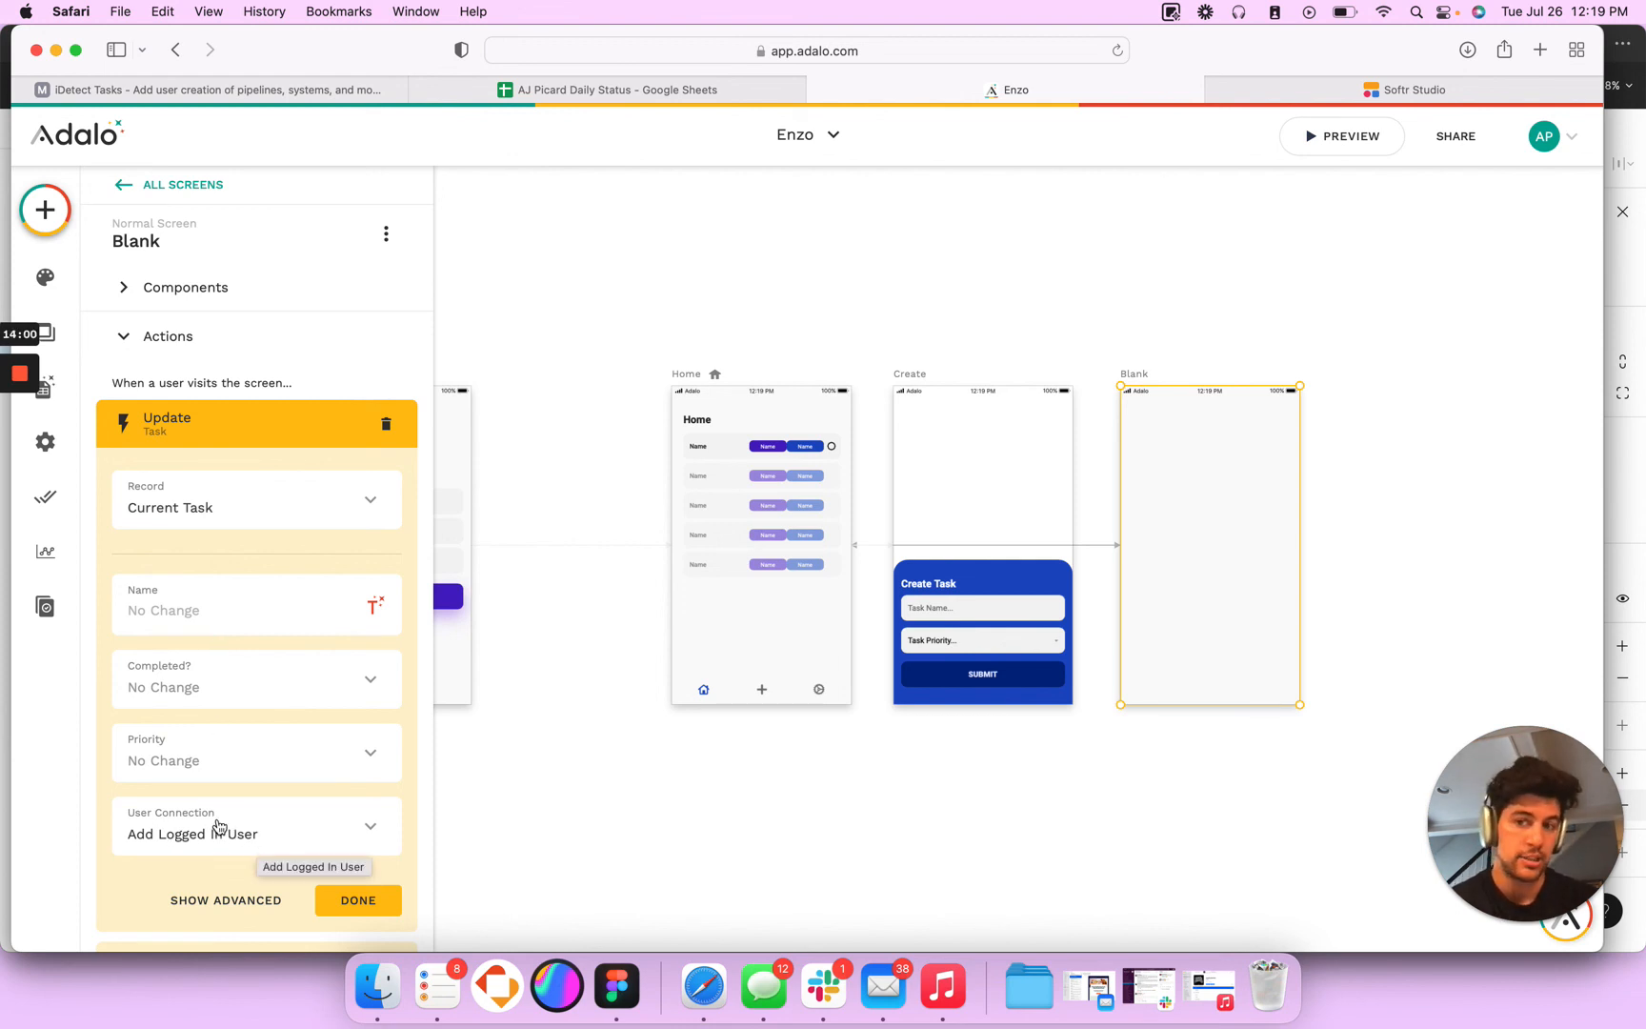
# - Review the Blank screen's Link to Home action and open the app preview
pyautogui.click(358, 901)
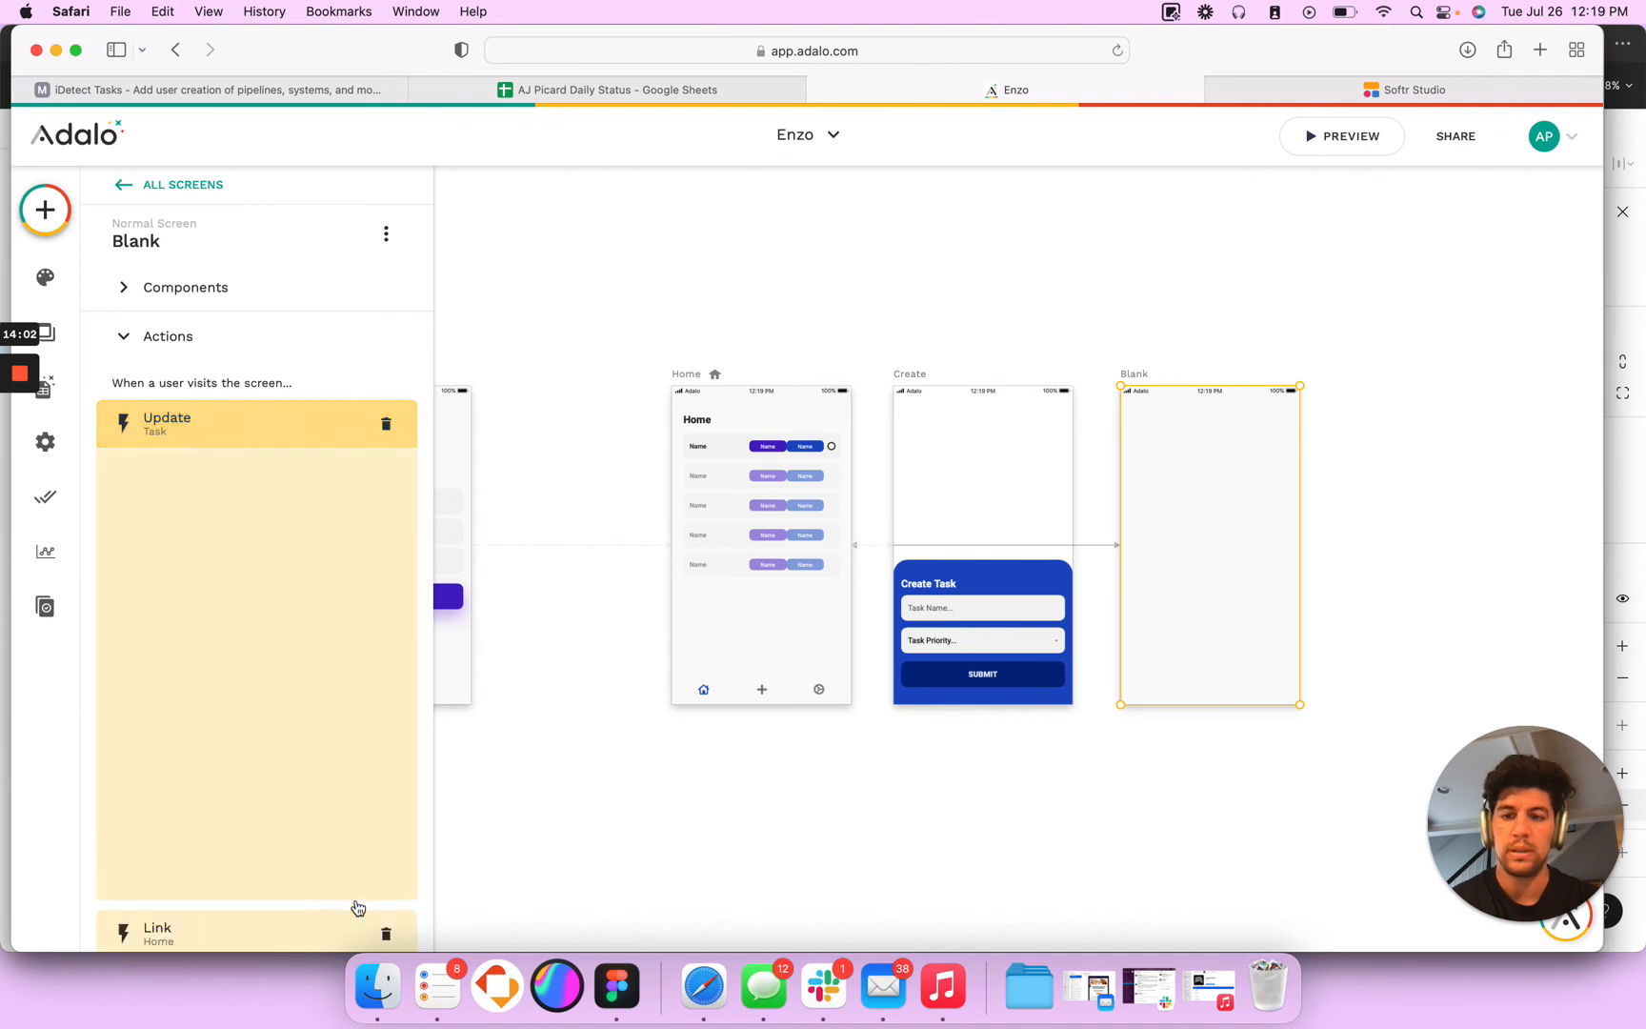
pyautogui.click(197, 495)
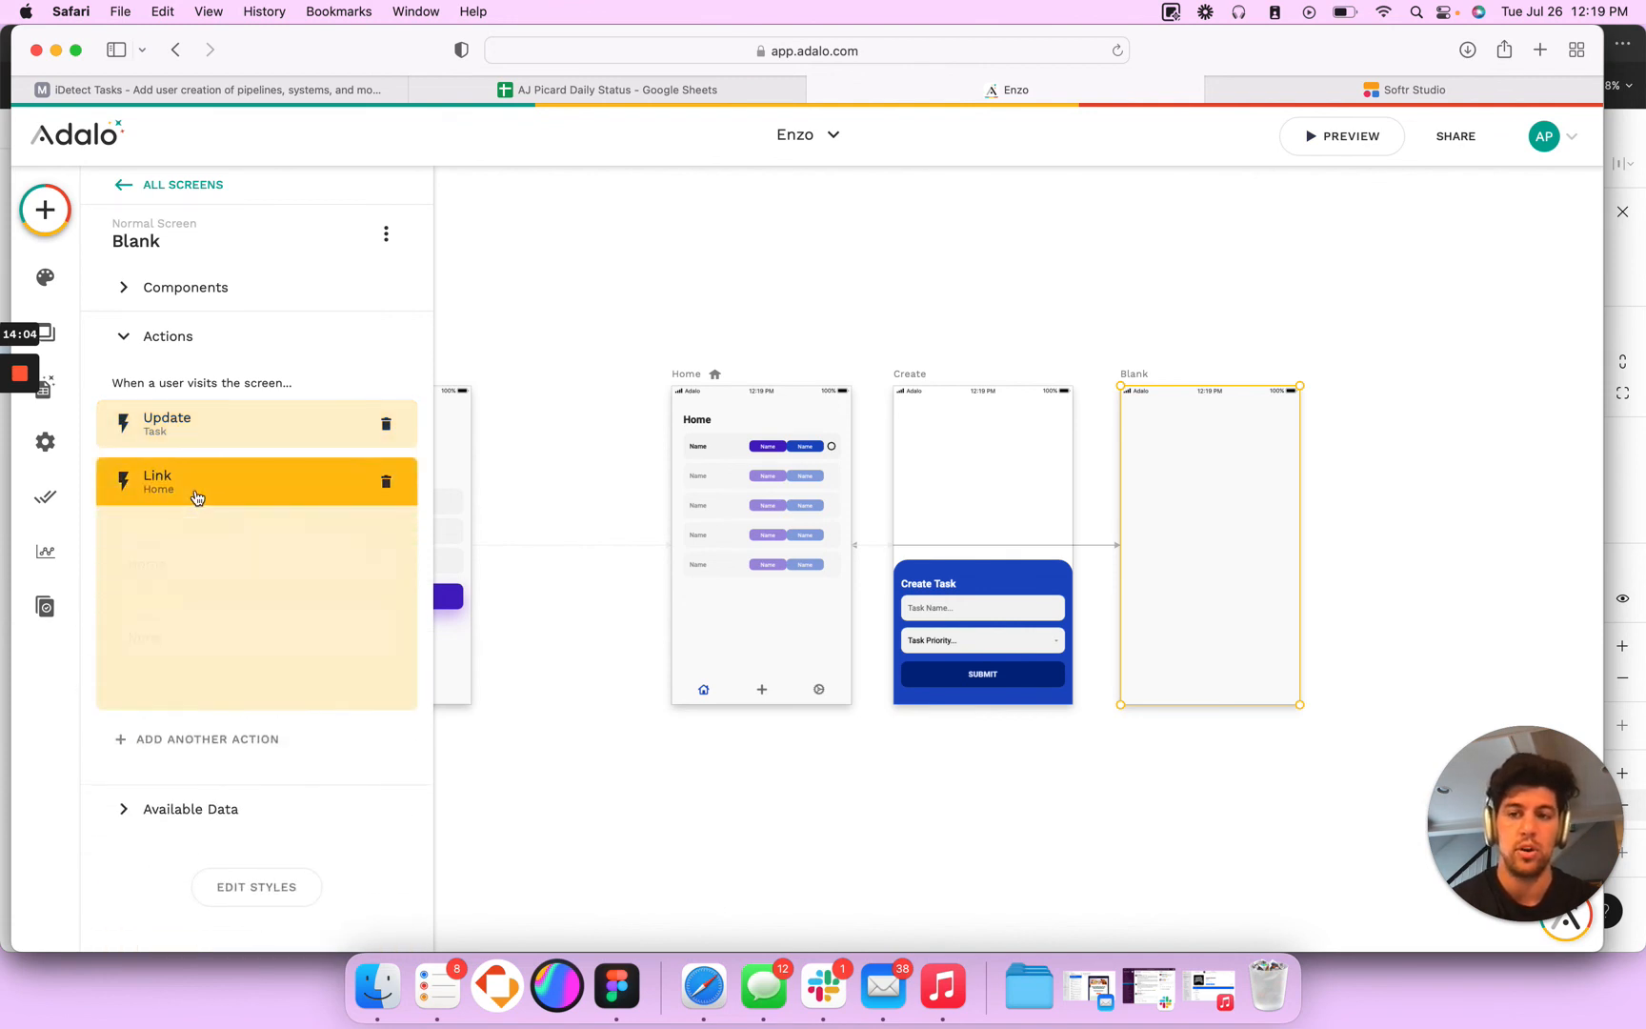
pyautogui.click(1337, 136)
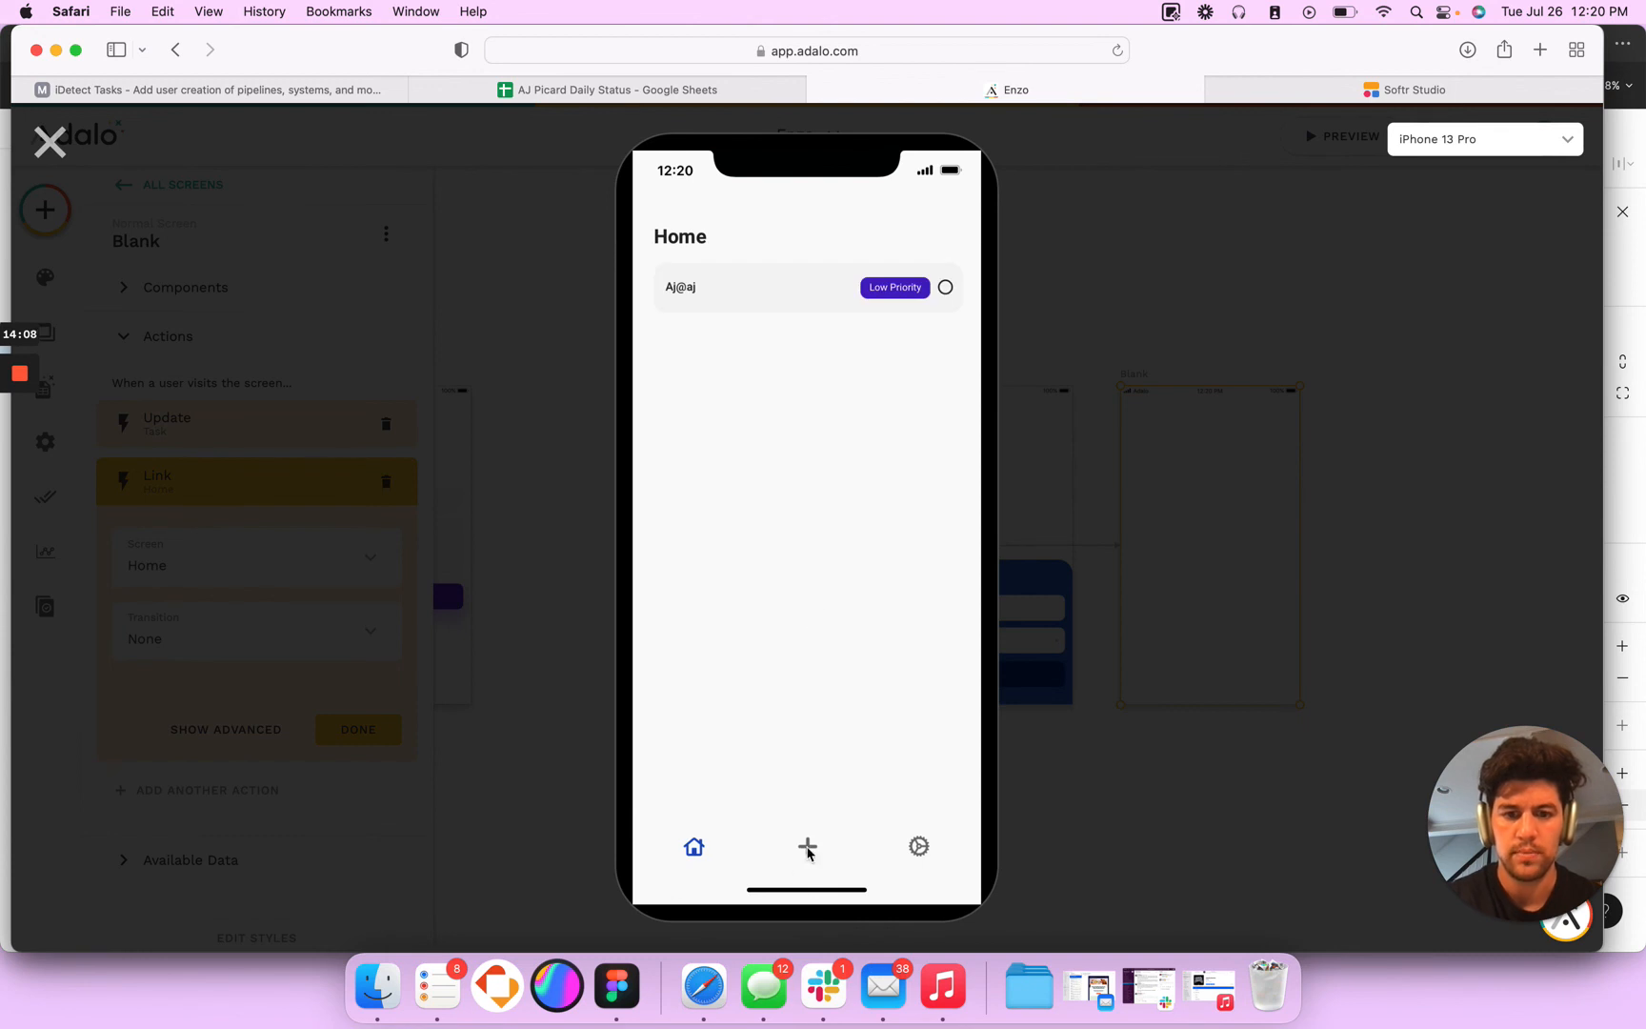
# - Create a Low Priority task in the preview, named with the current account's e-mail followed by "task 1"
pyautogui.click(808, 846)
pyautogui.click(742, 696)
pyautogui.write('A')
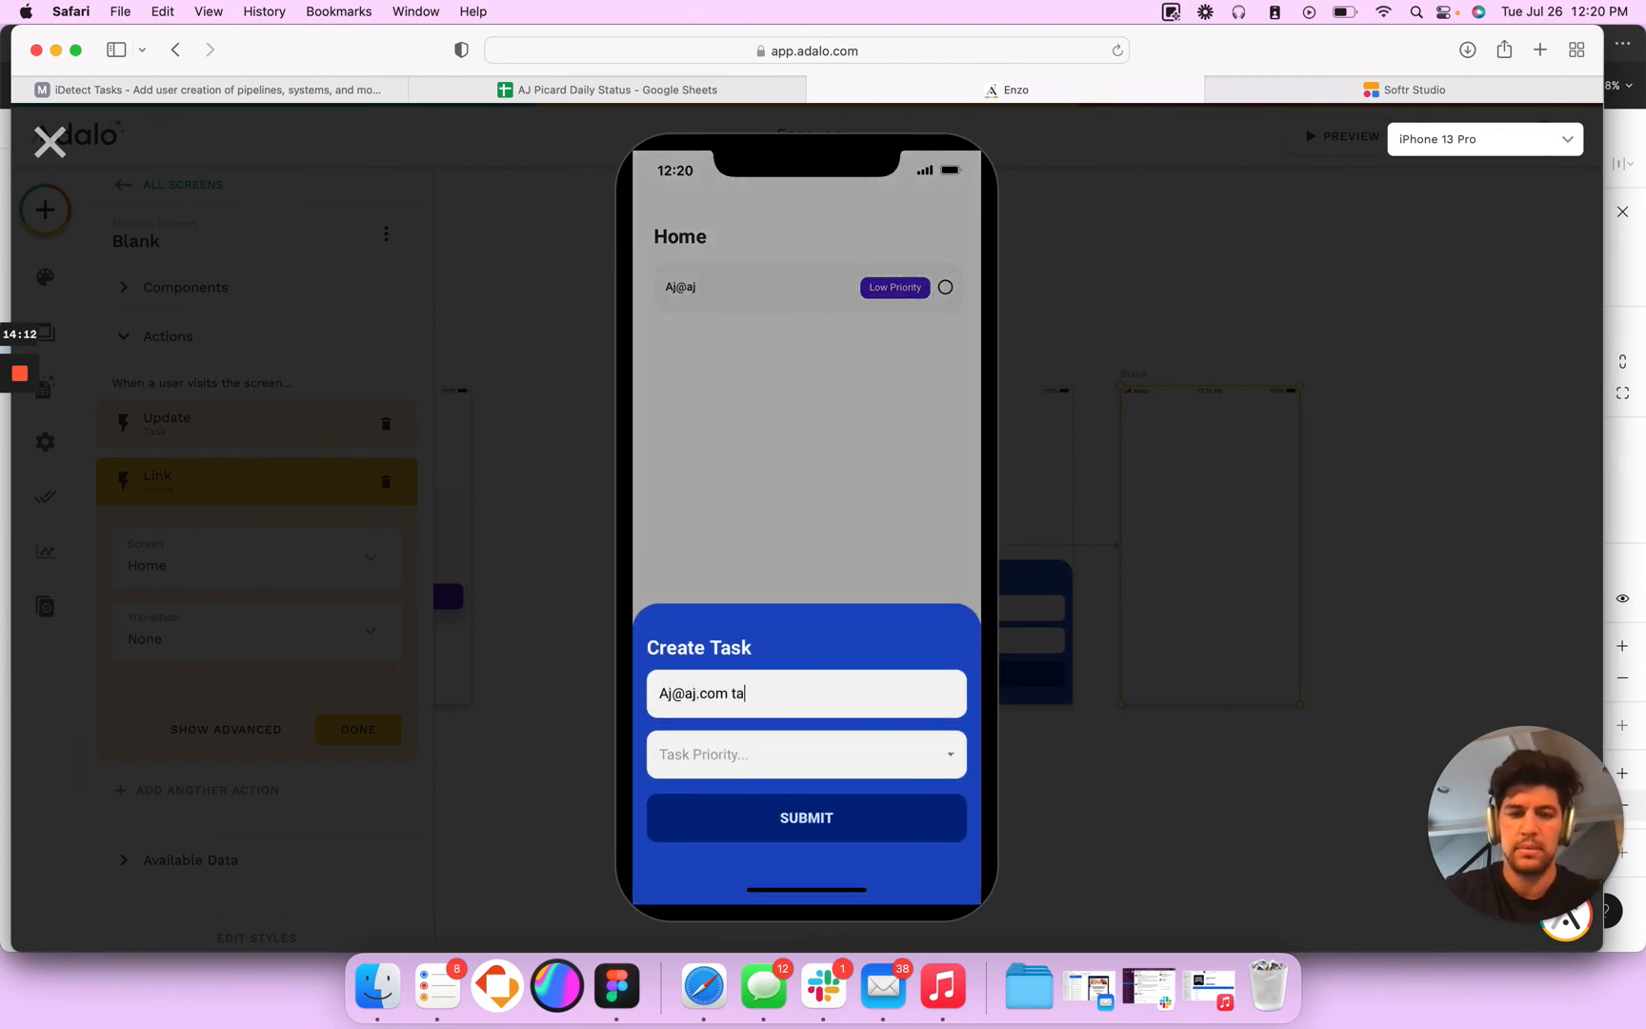
pyautogui.click(721, 768)
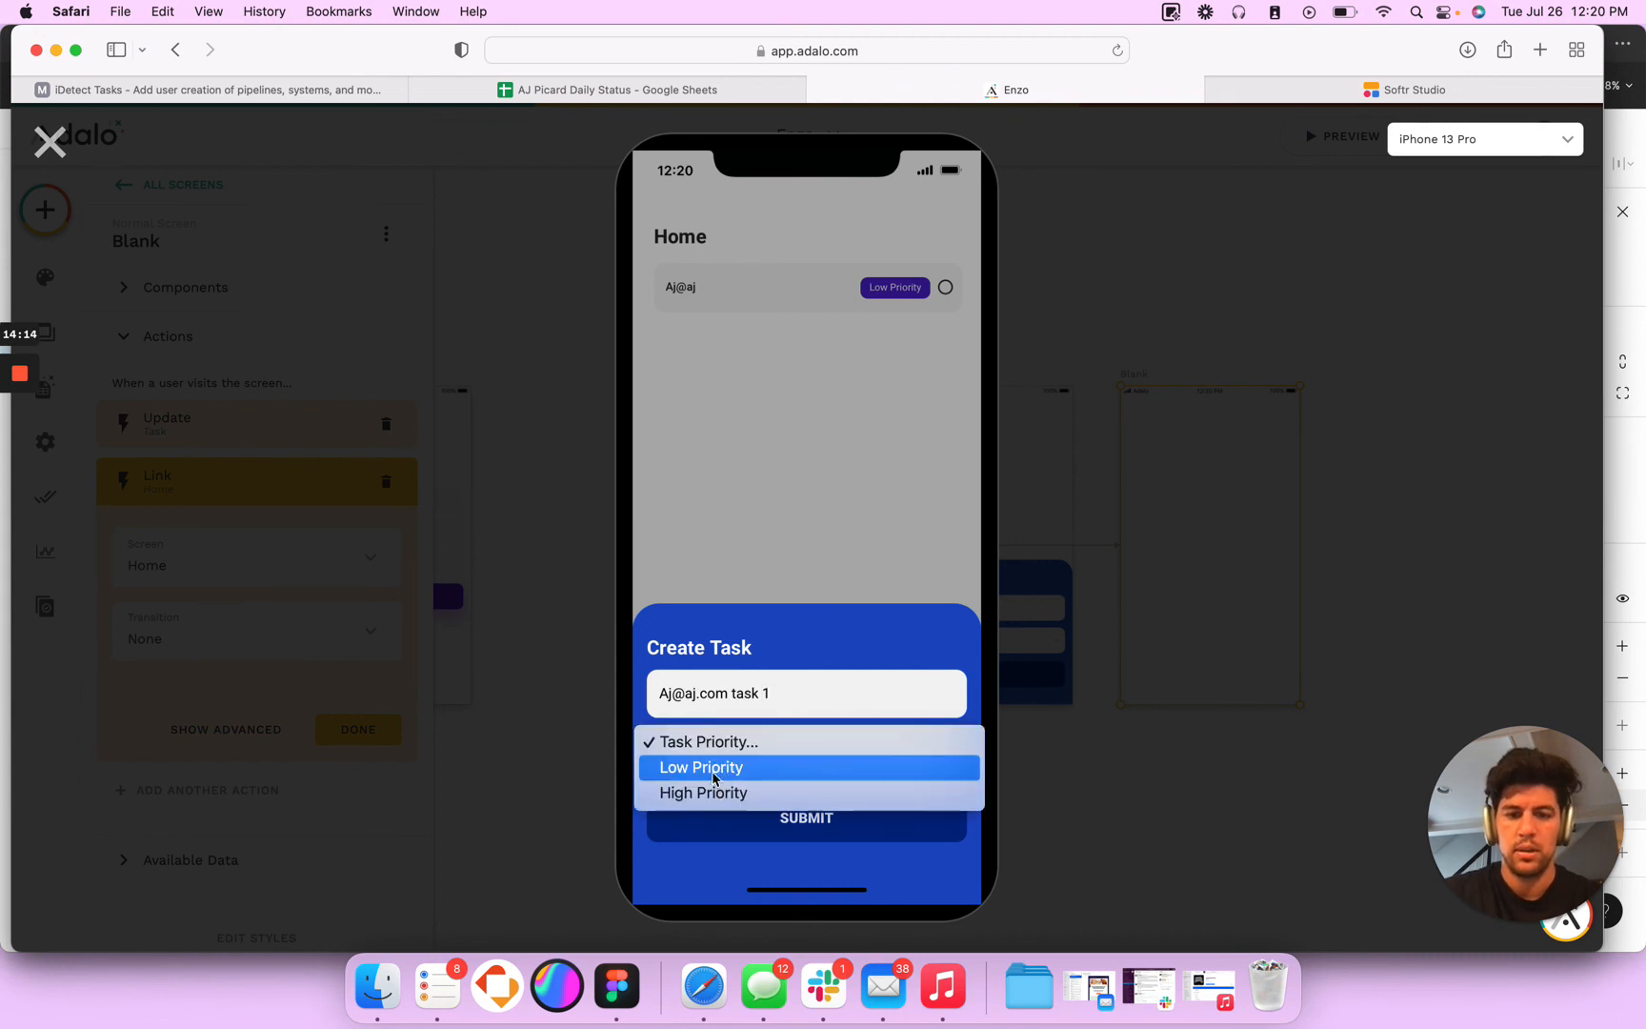
pyautogui.click(714, 770)
pyautogui.click(746, 817)
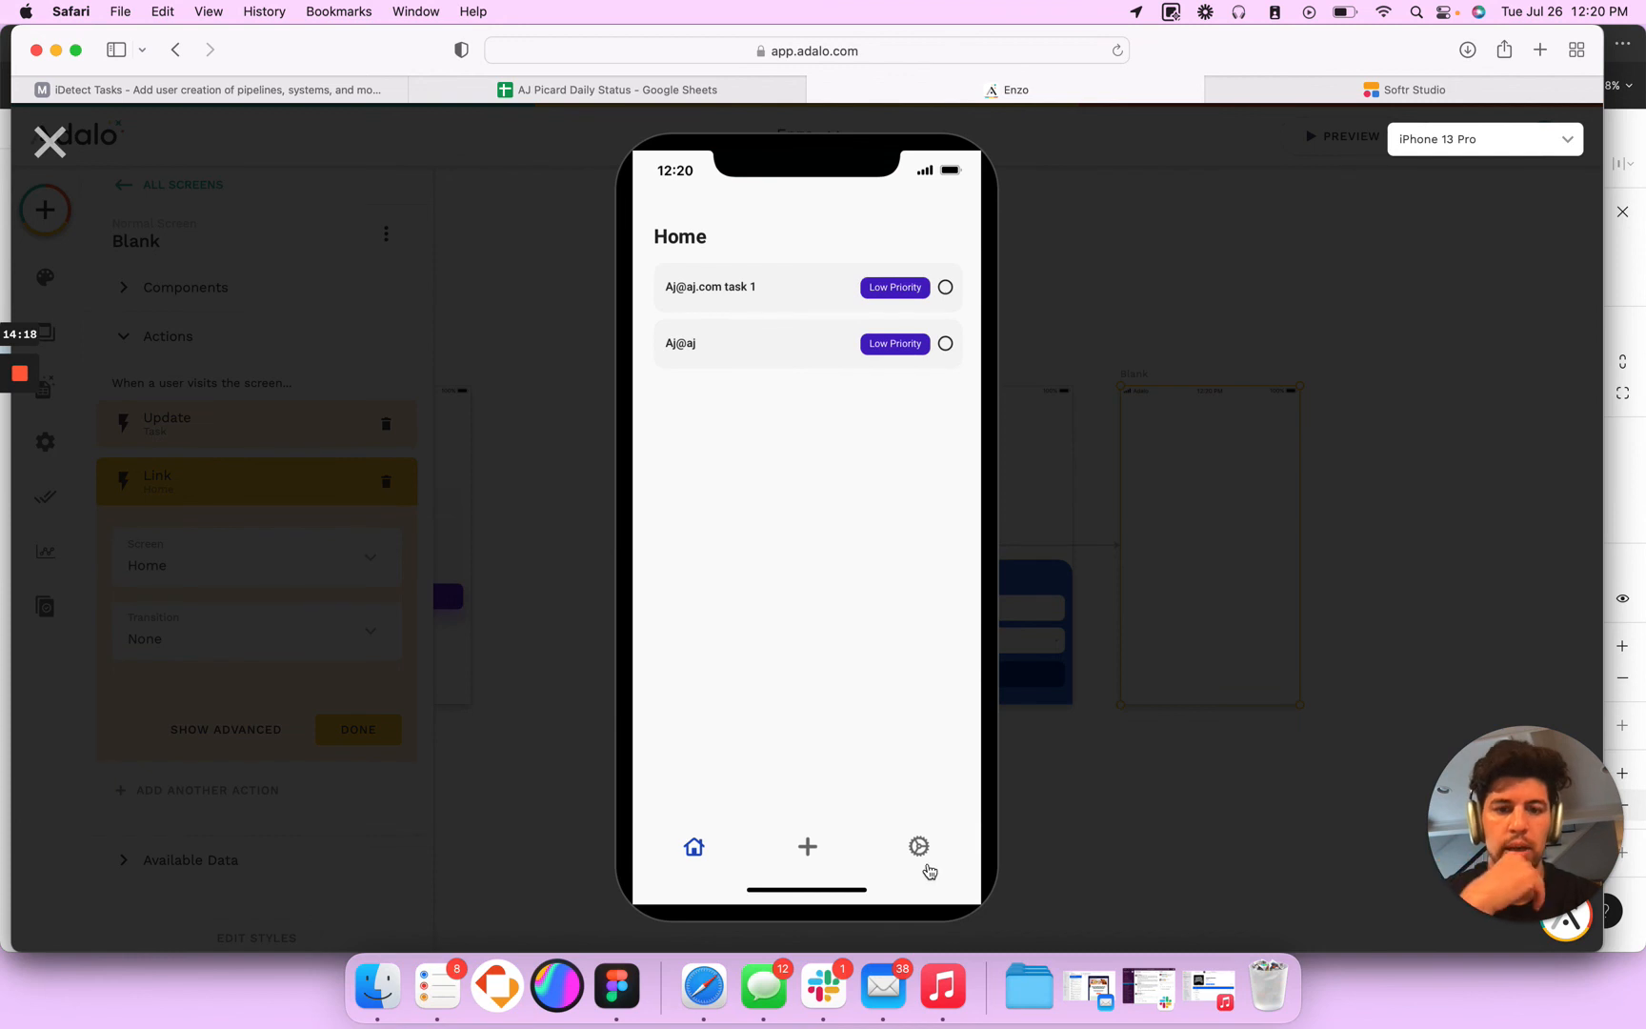
# - Log out of the current account and log in with the other test account's e-mail and password
pyautogui.click(926, 865)
pyautogui.click(738, 430)
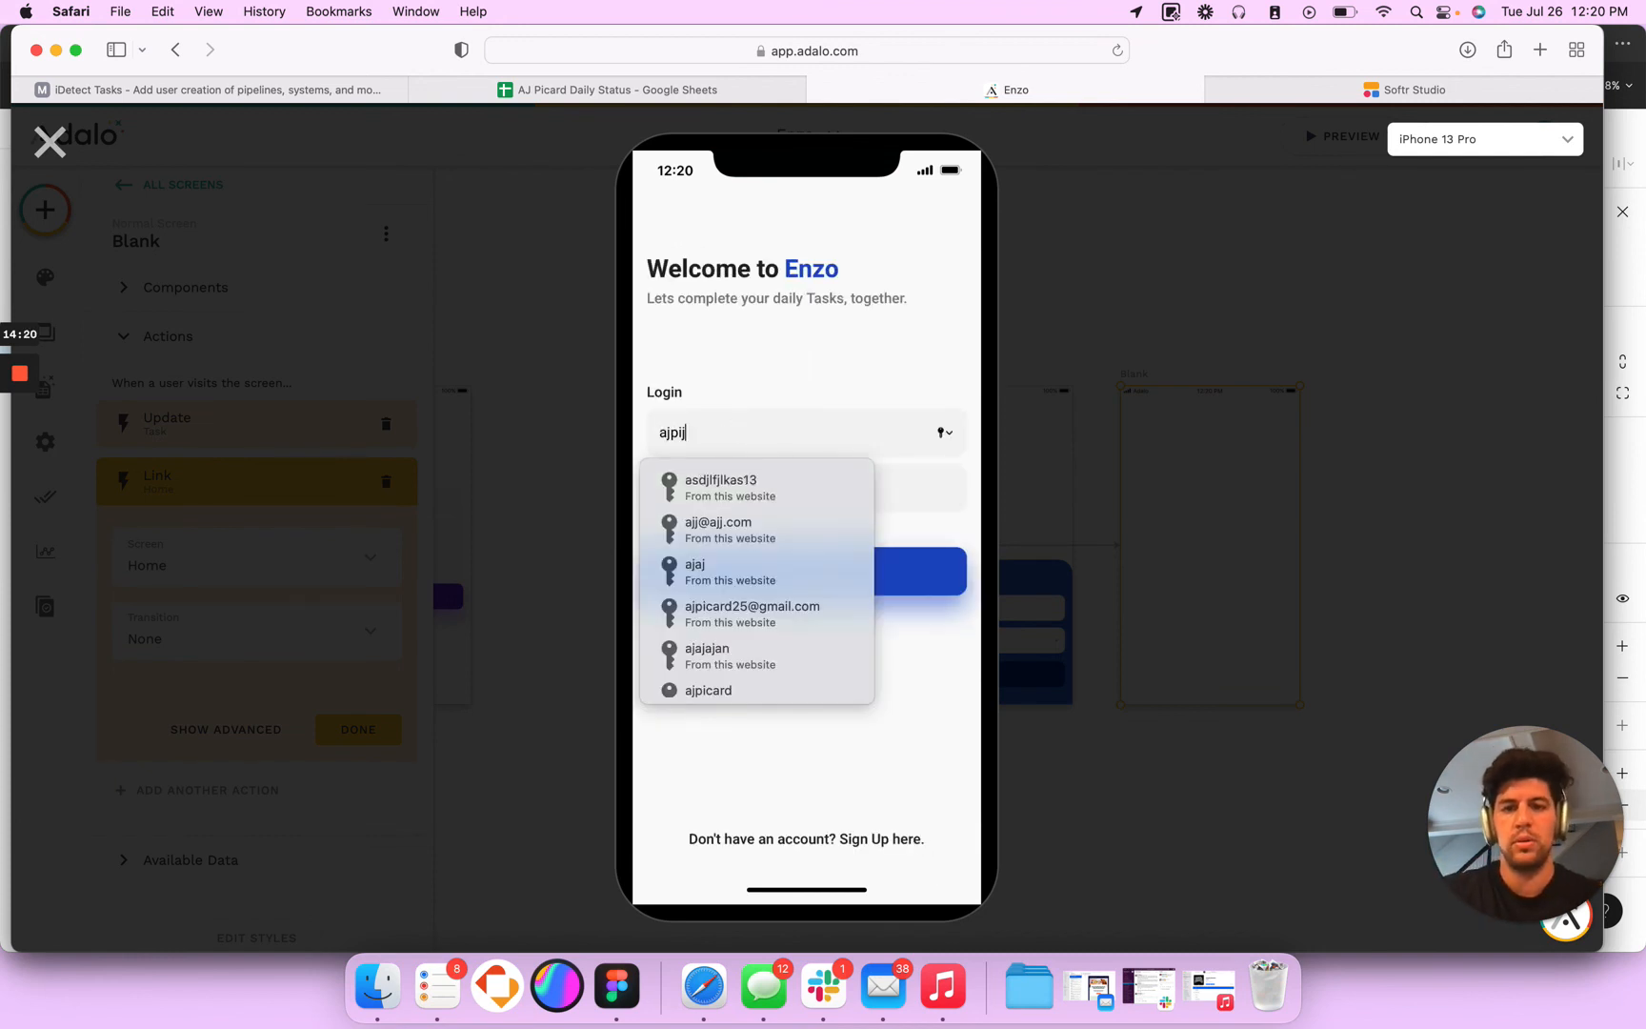
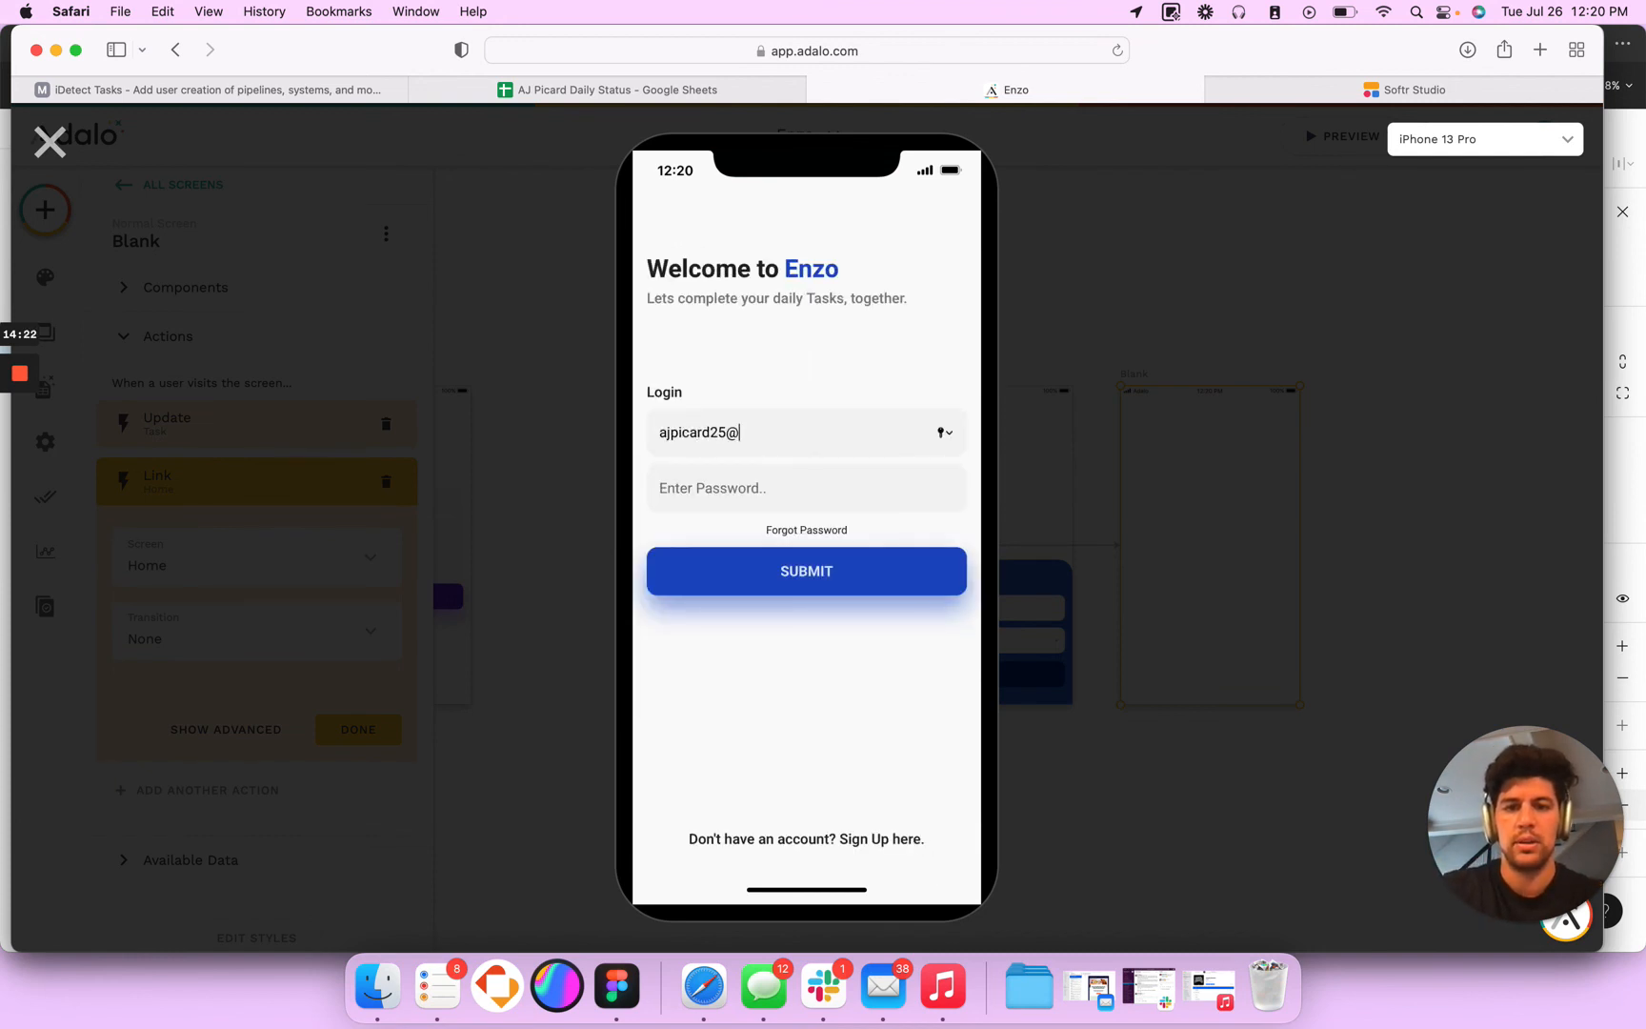
pyautogui.press('Tab')
pyautogui.write('••')
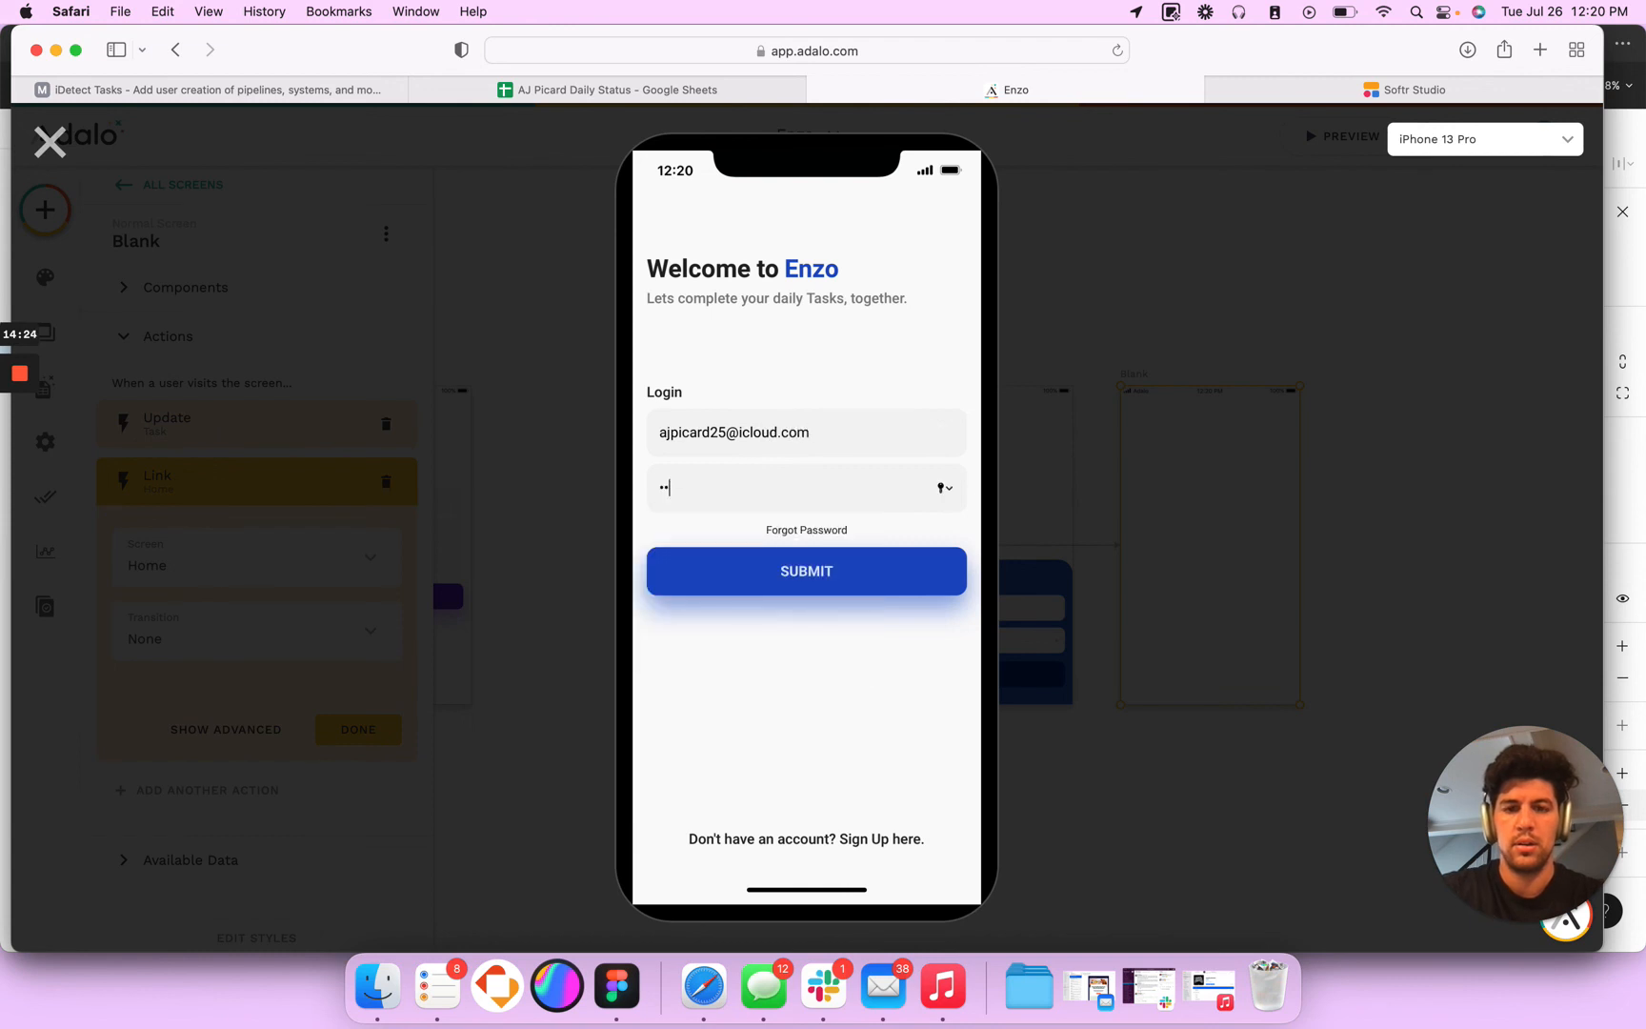
pyautogui.write('••••')
pyautogui.press('super+a')
pyautogui.write('•')
pyautogui.click(772, 581)
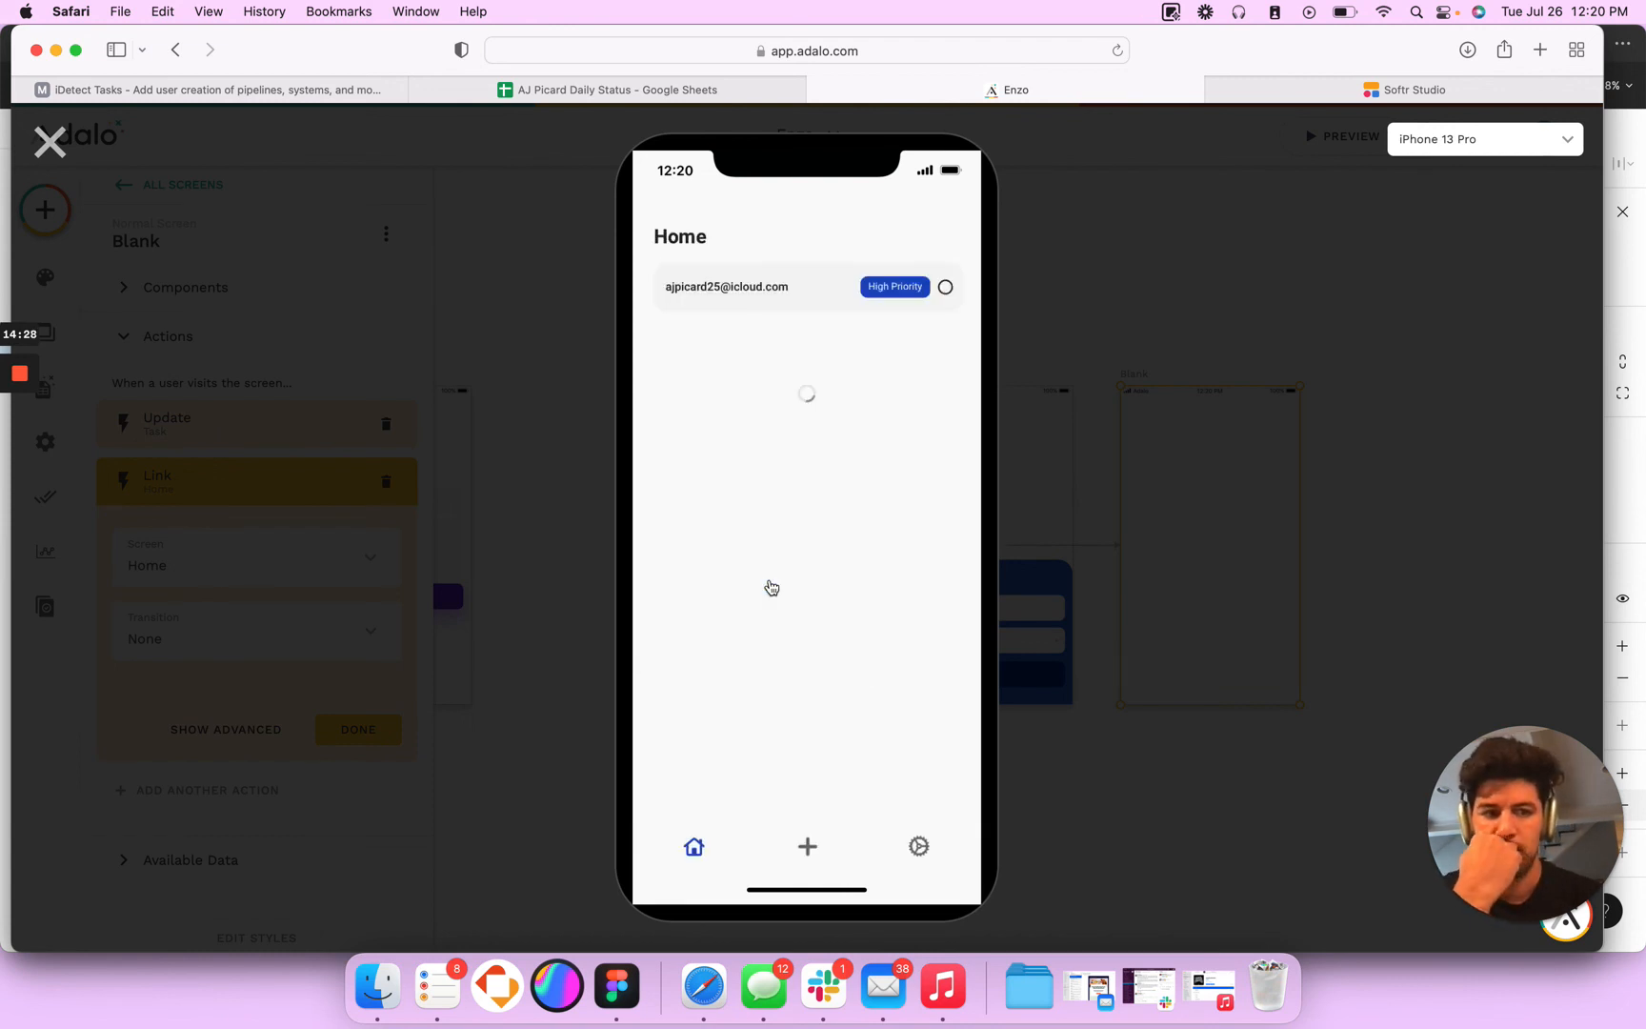
# - Create a Low Priority task named with the second account's e-mail followed by "task 2"
pyautogui.click(807, 846)
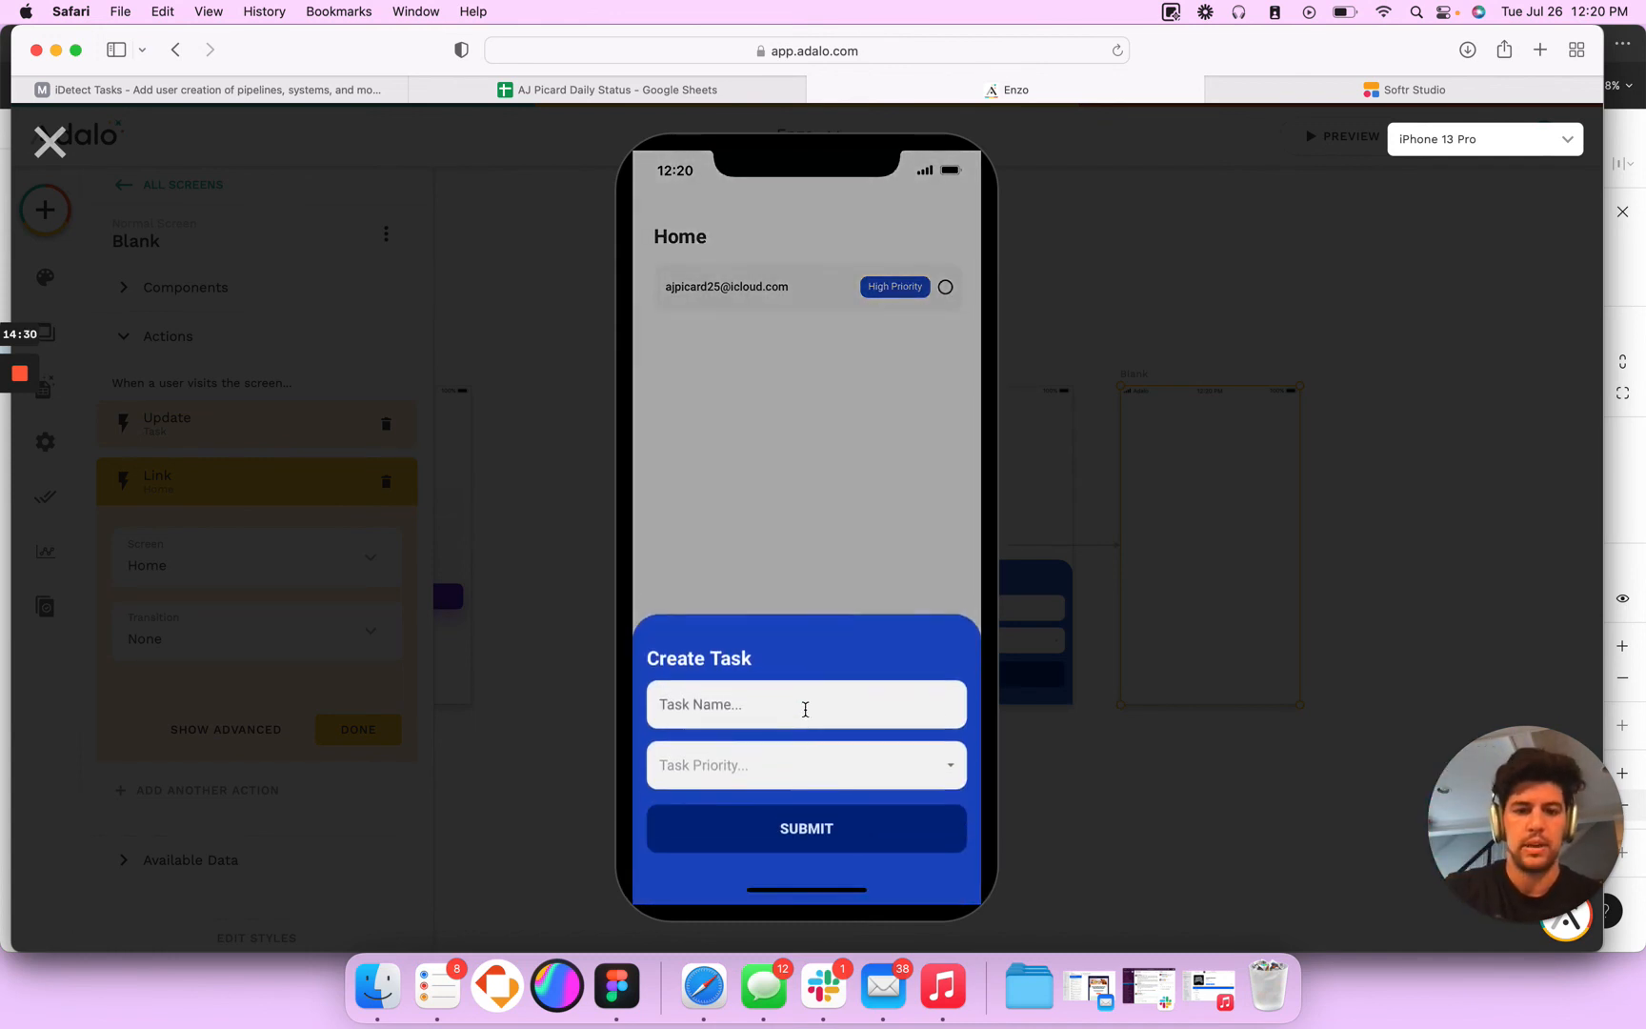
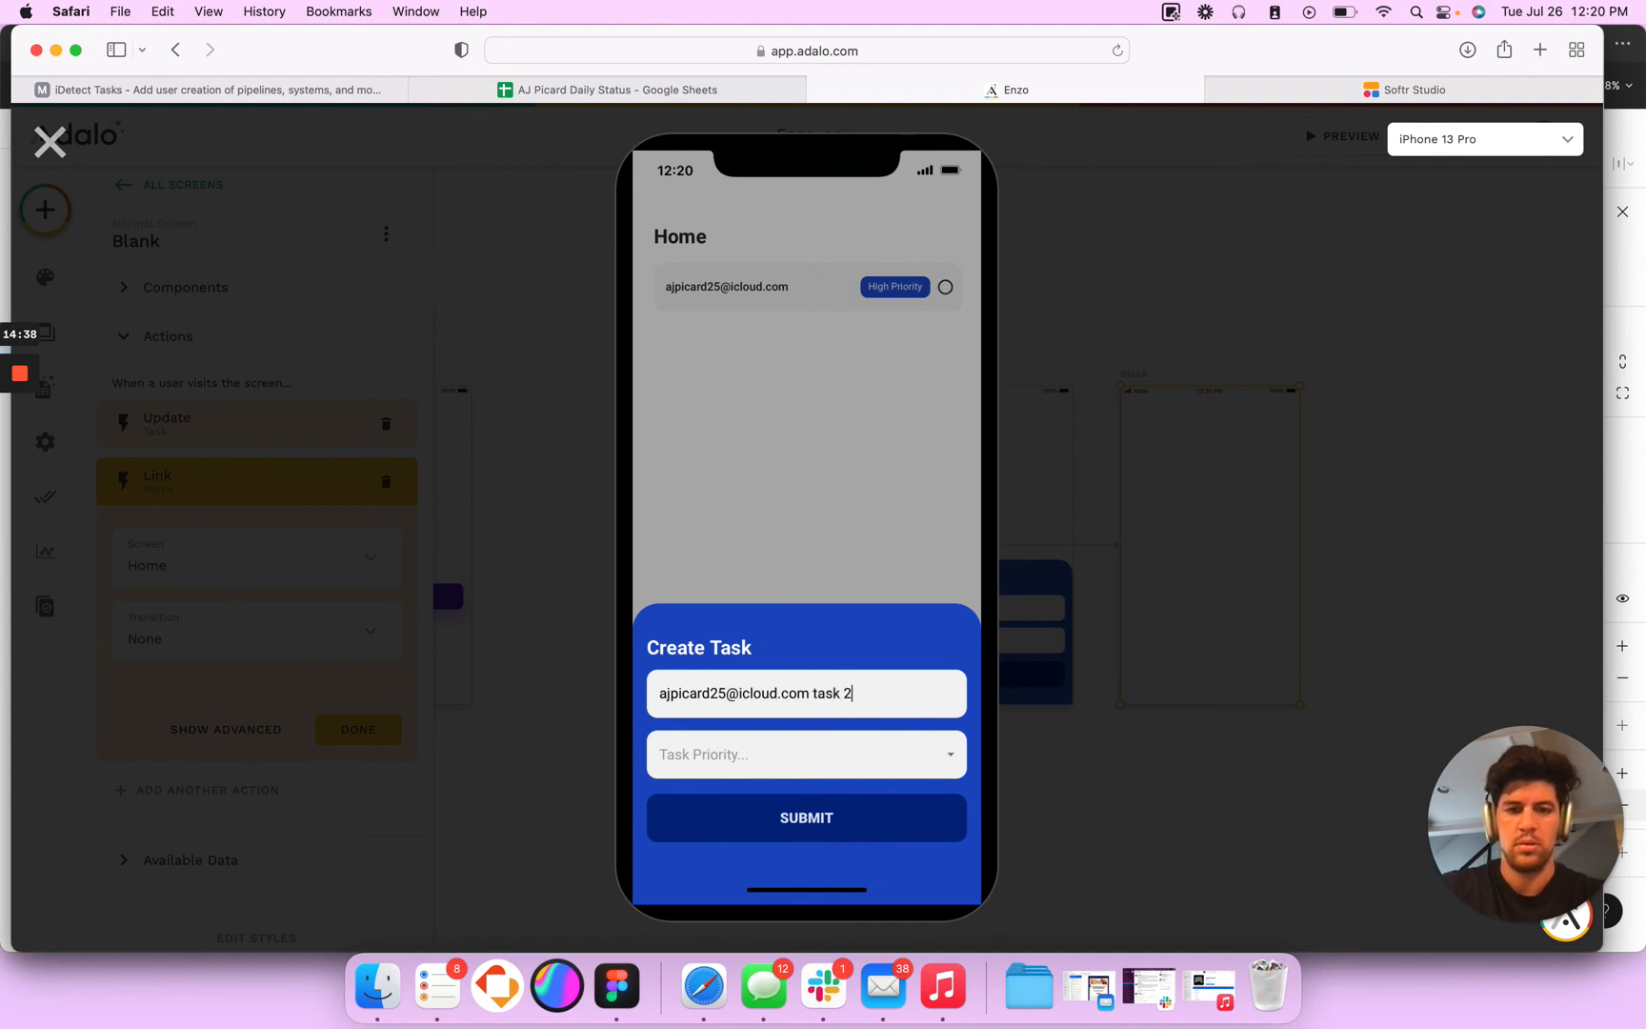
pyautogui.write(' 2')
pyautogui.click(792, 759)
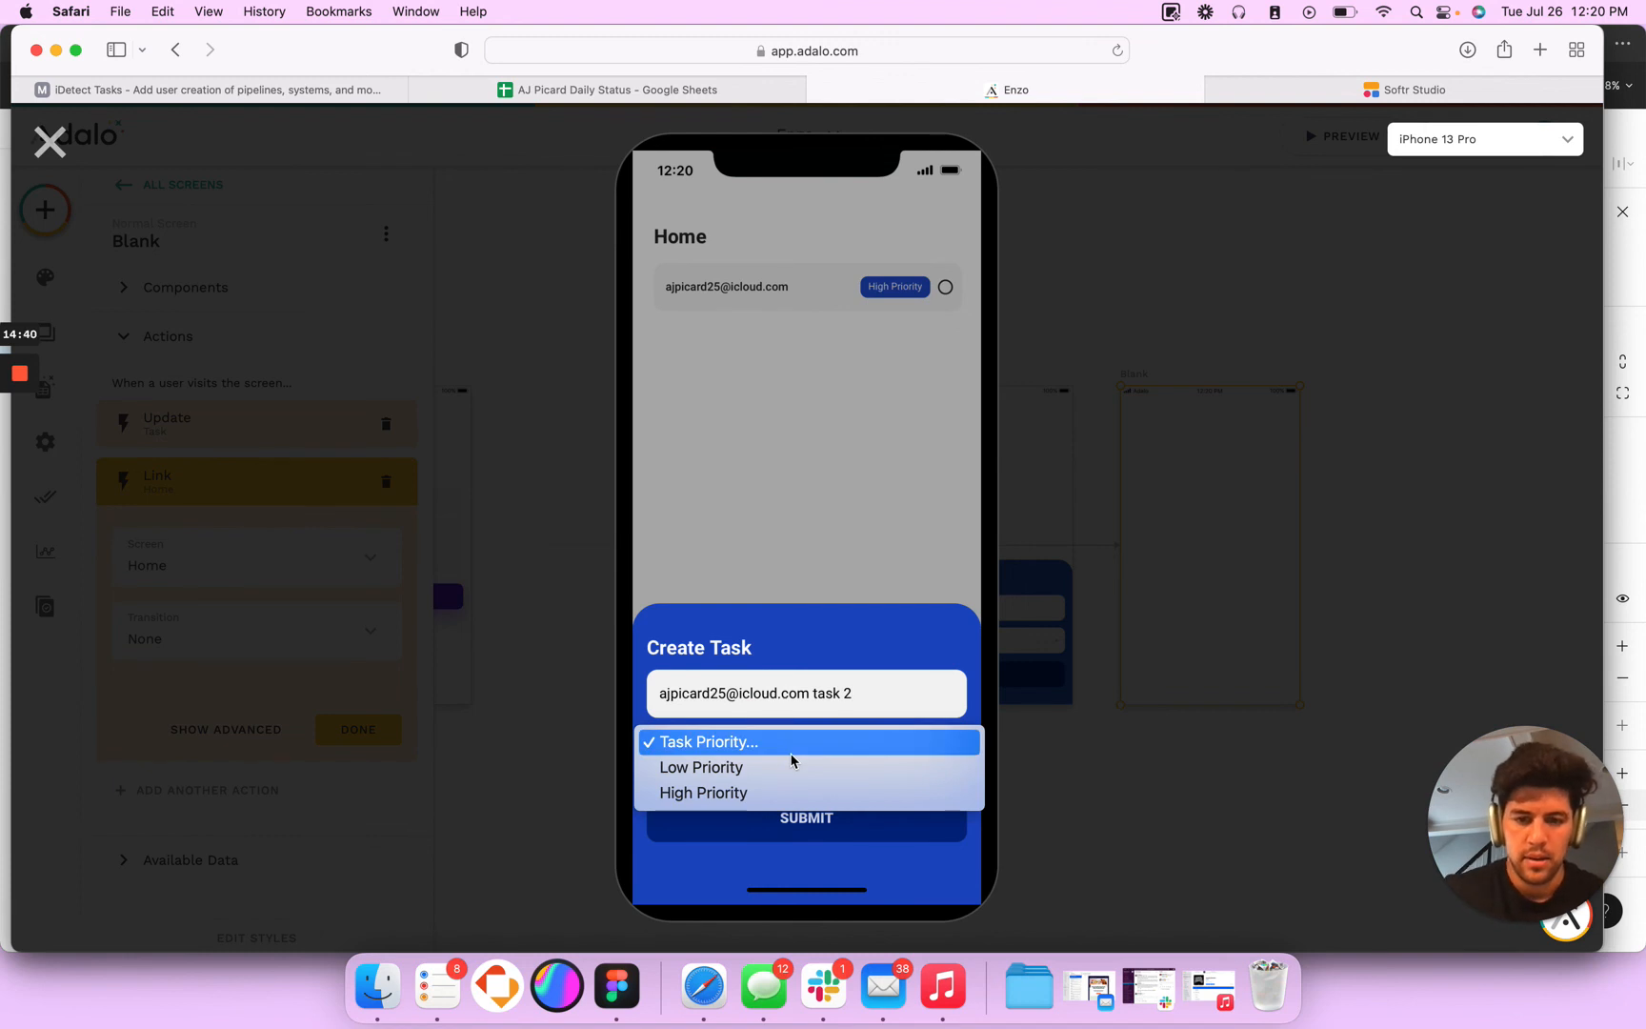
pyautogui.click(787, 767)
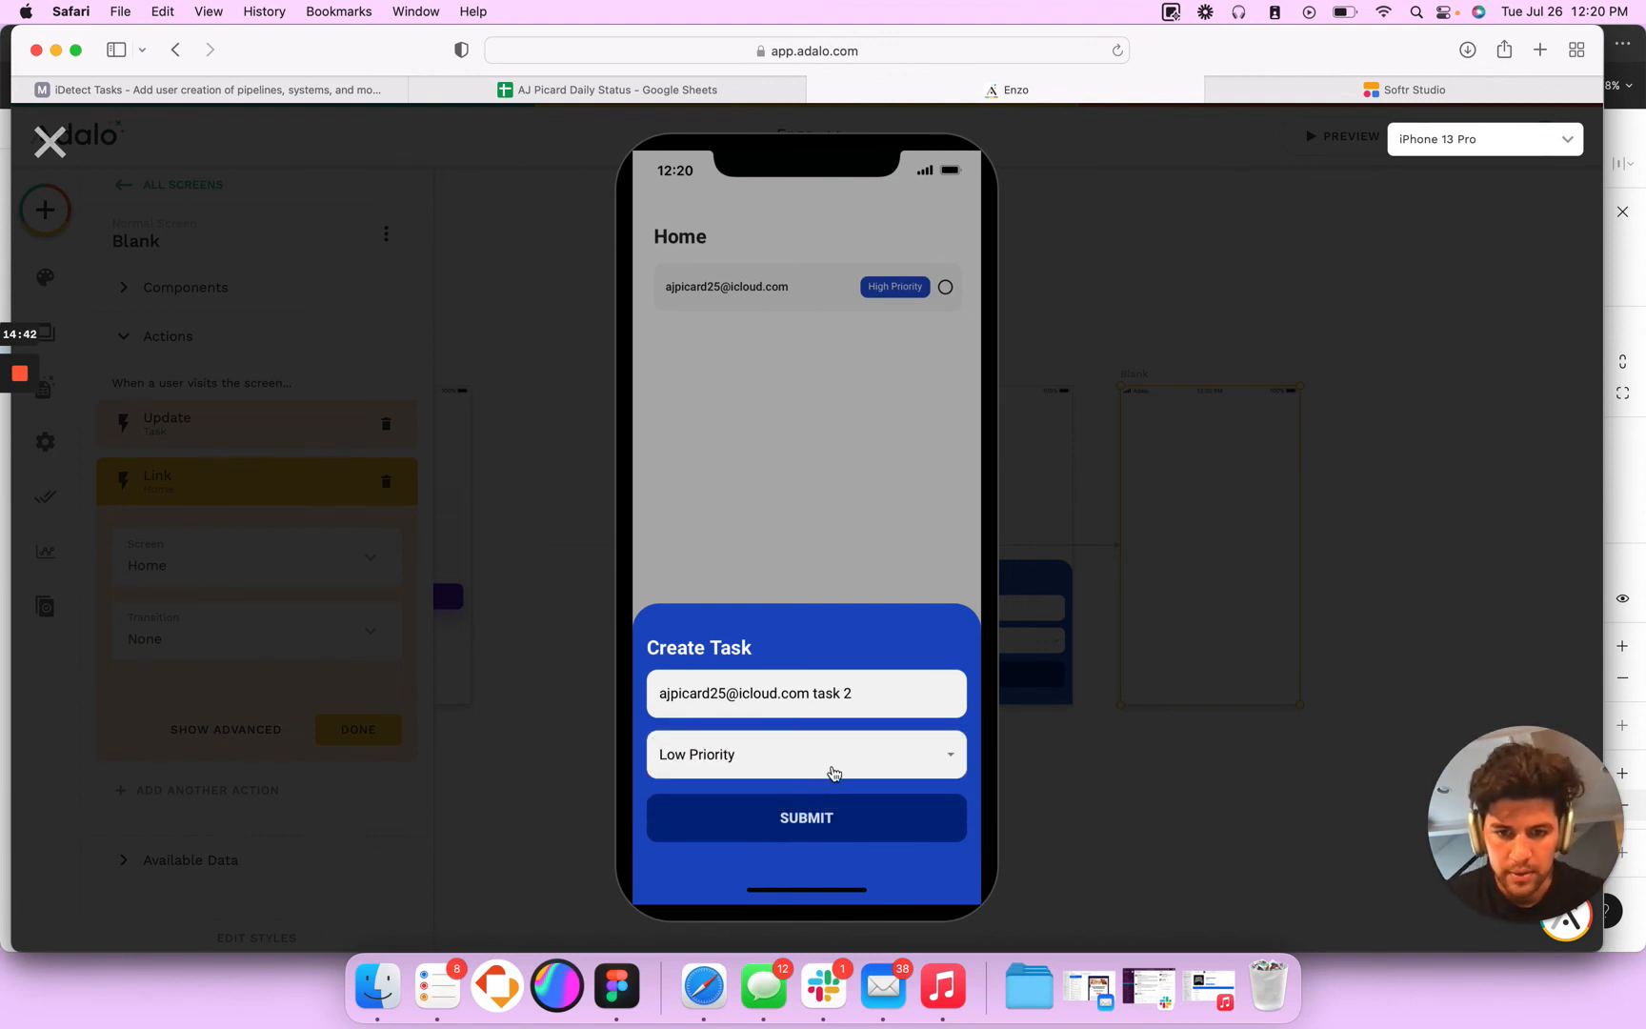
pyautogui.click(831, 817)
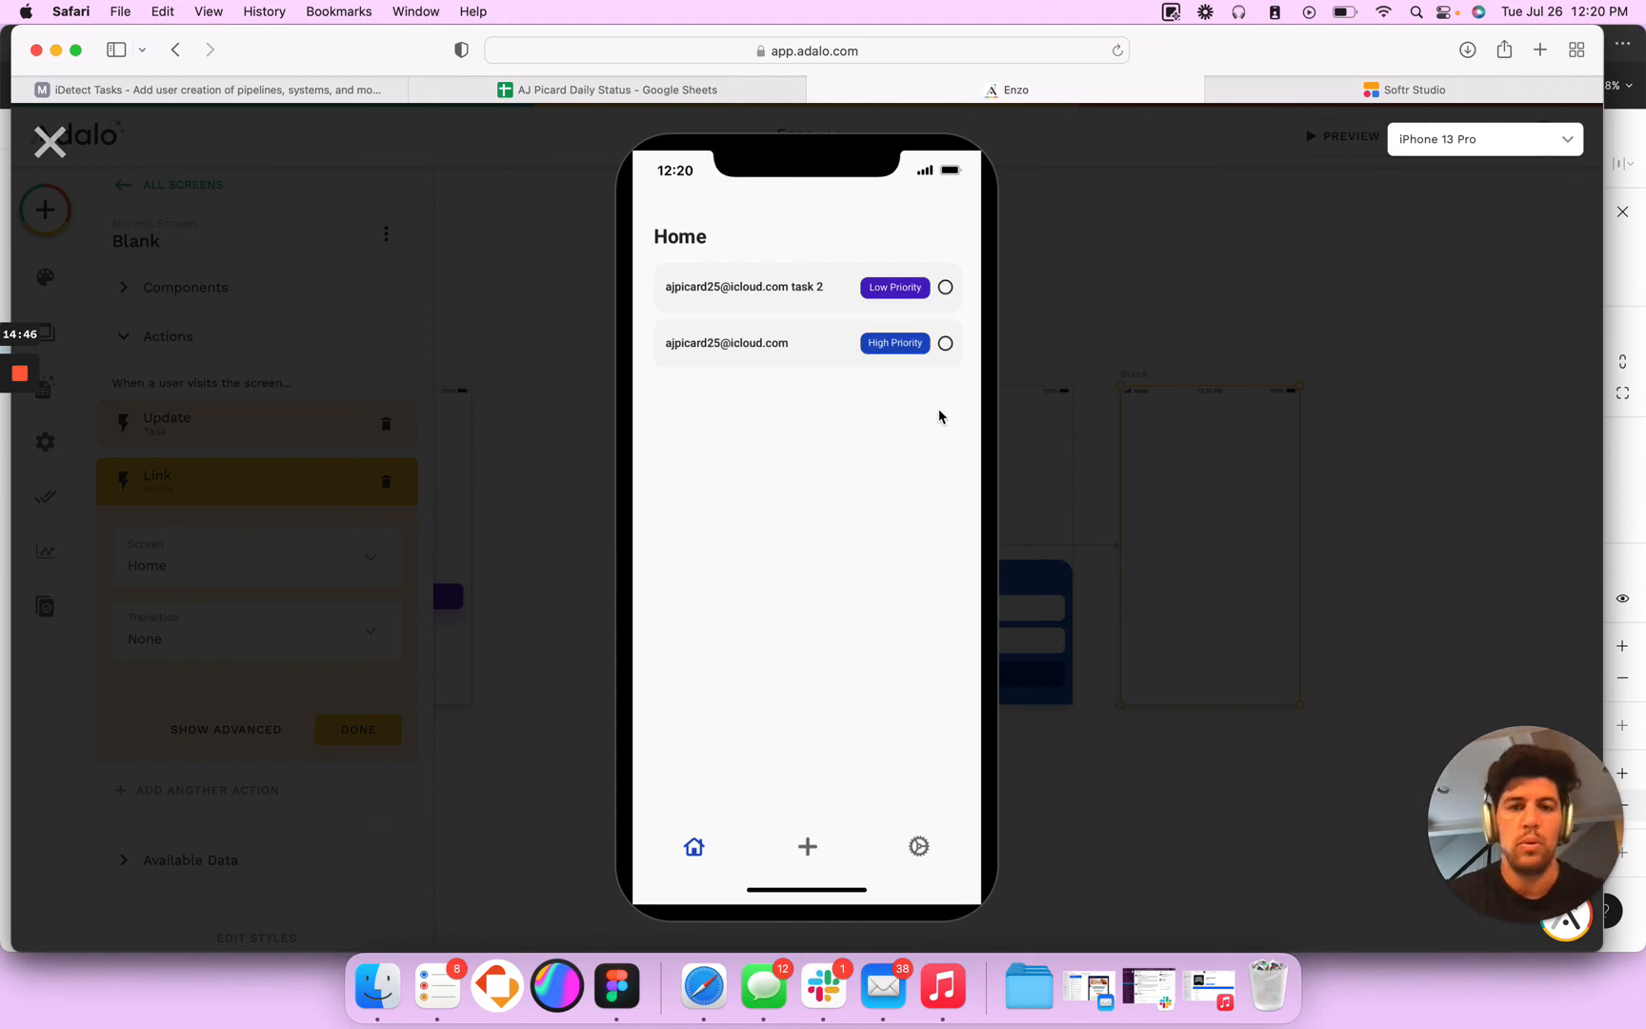
# - Mark both of the second account's tasks on the Home screen as completed
pyautogui.click(946, 343)
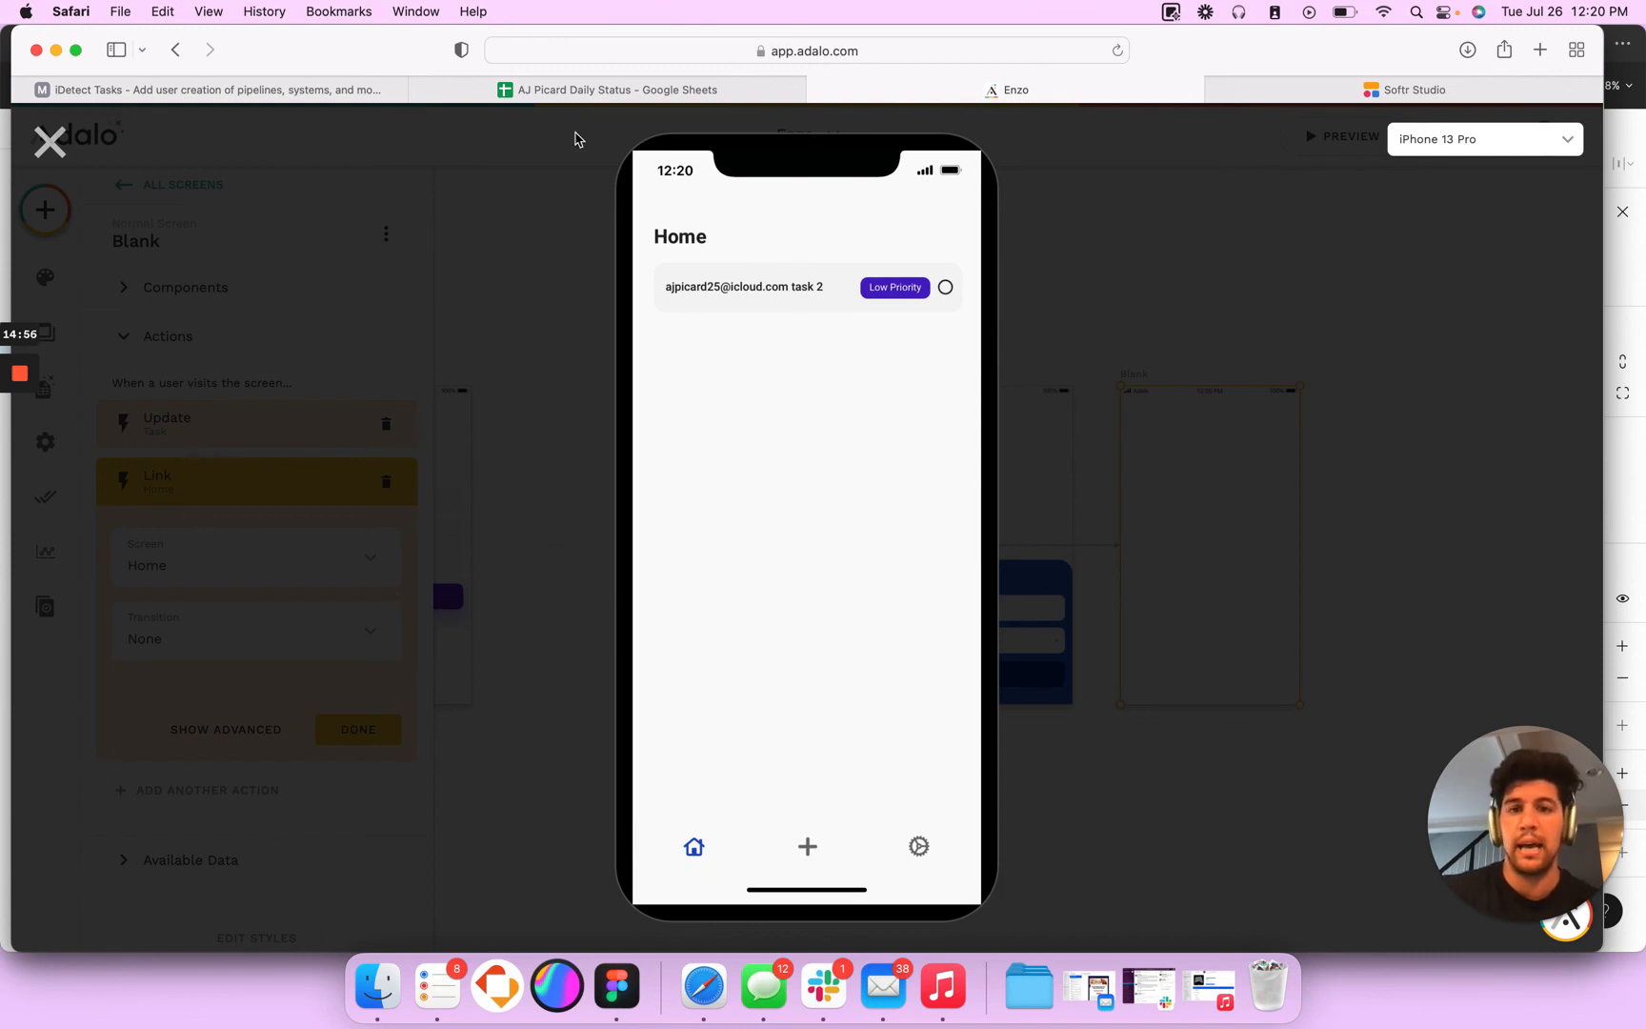
pyautogui.click(945, 287)
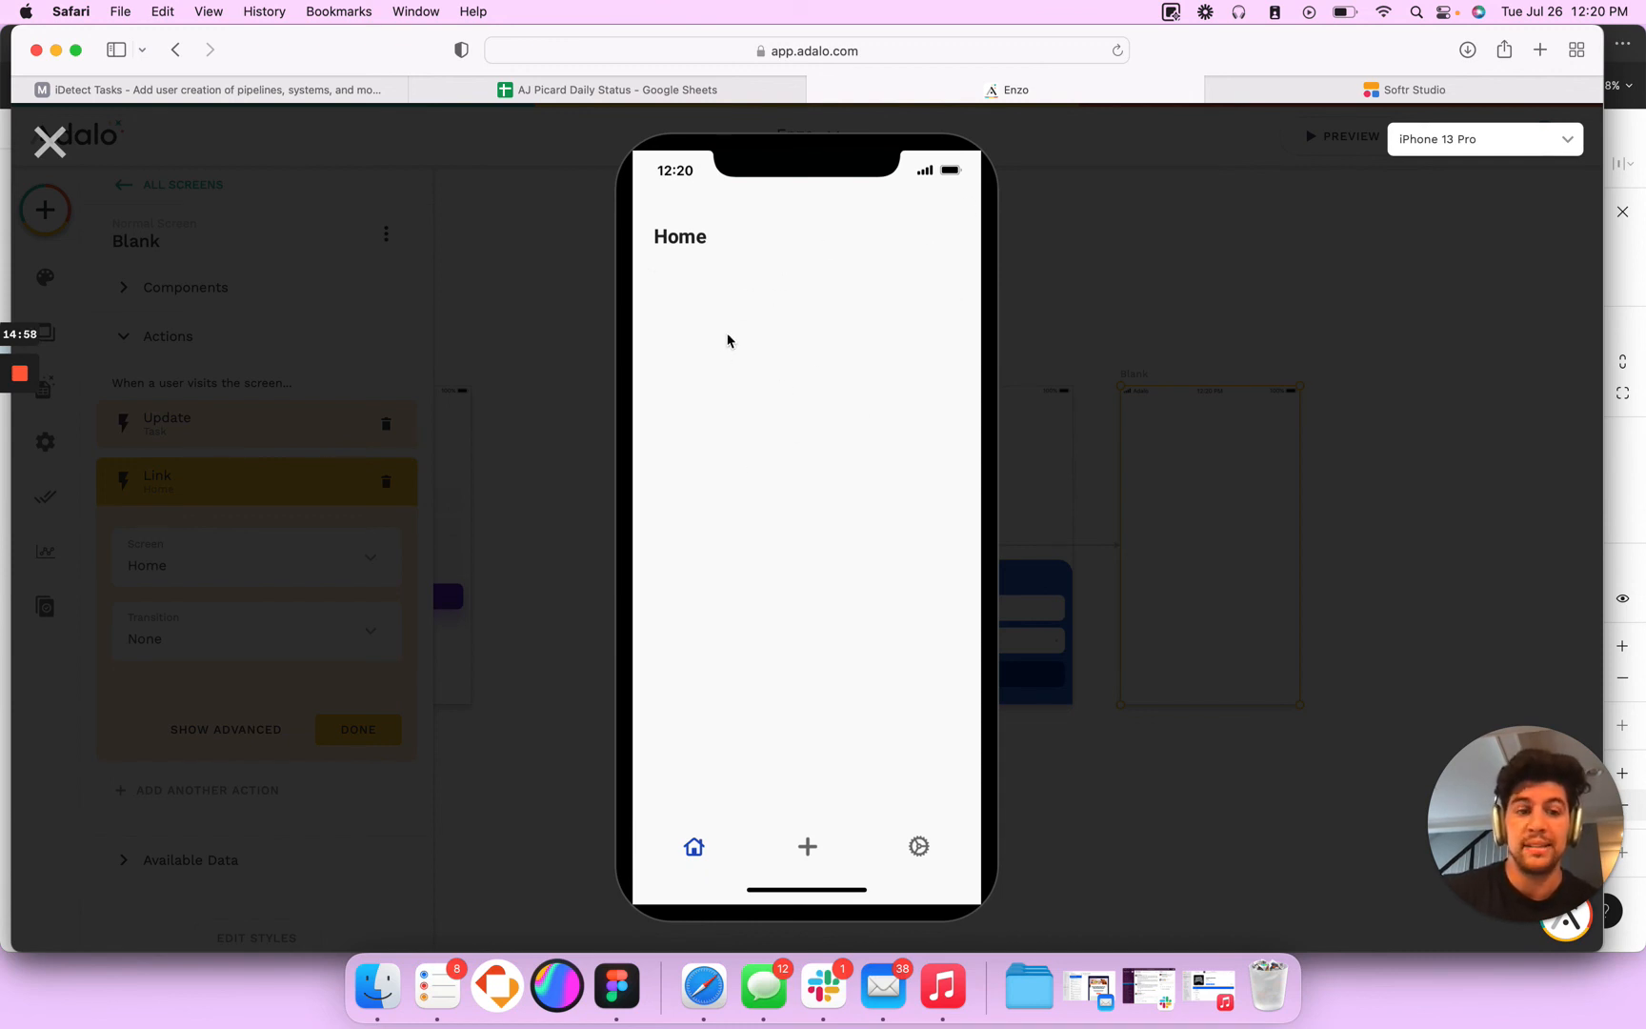